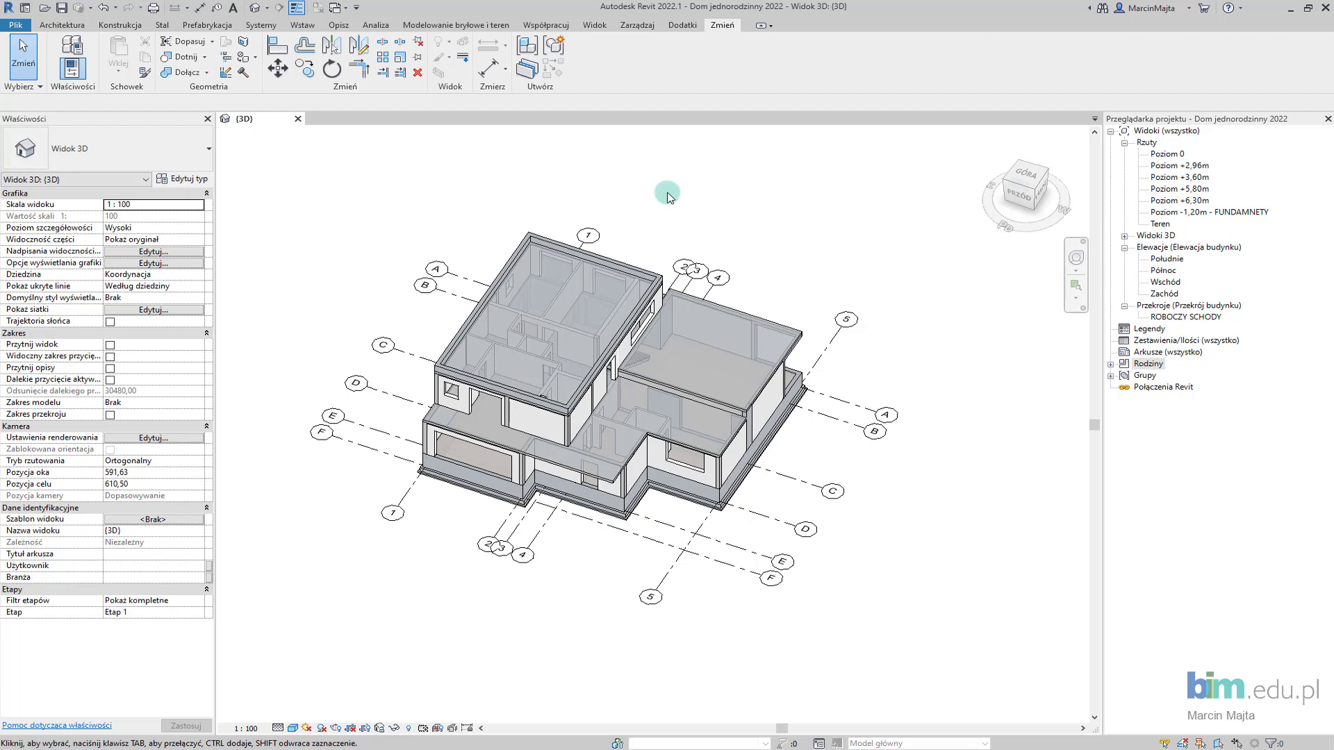
Create a new family from the Model ogólny (metryczny).rft template
{"action": "left_click", "coordinate": [23, 27]}
{"action": "mouse_move", "coordinate": [42, 75]}
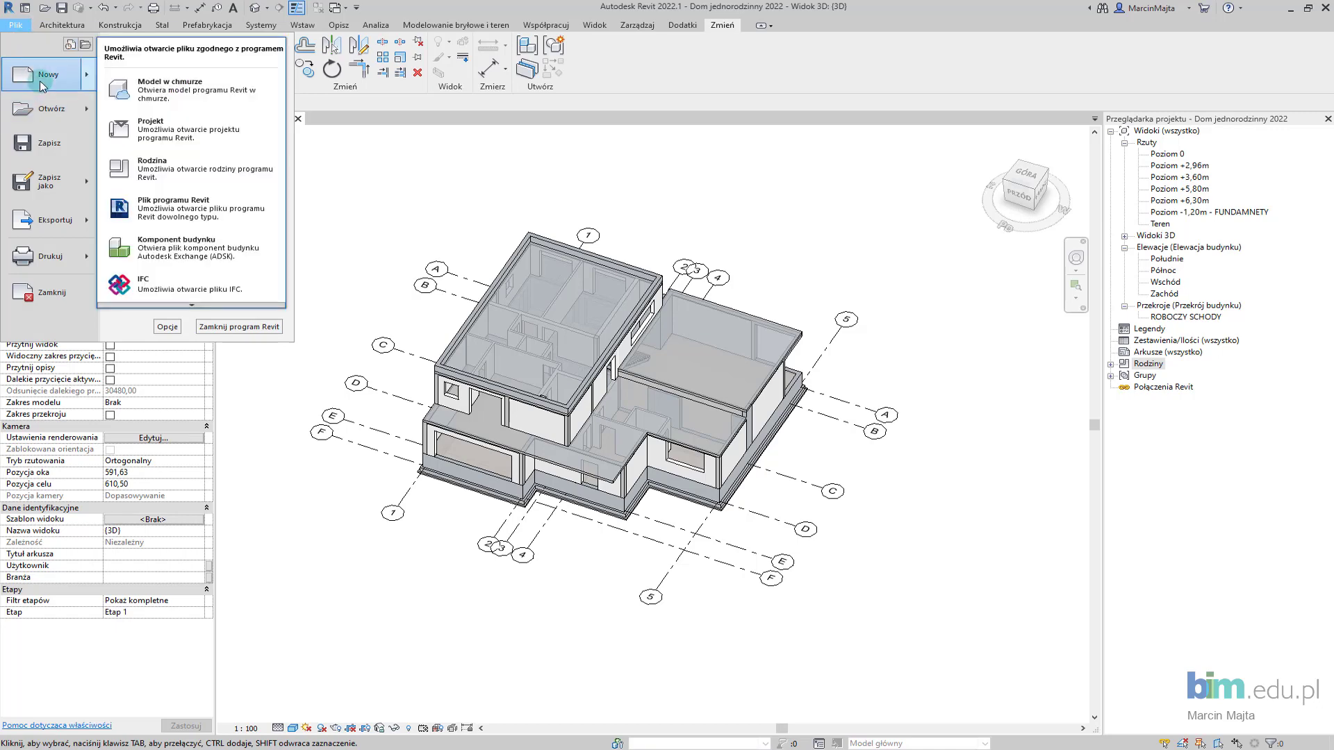
{"action": "left_click", "coordinate": [177, 123]}
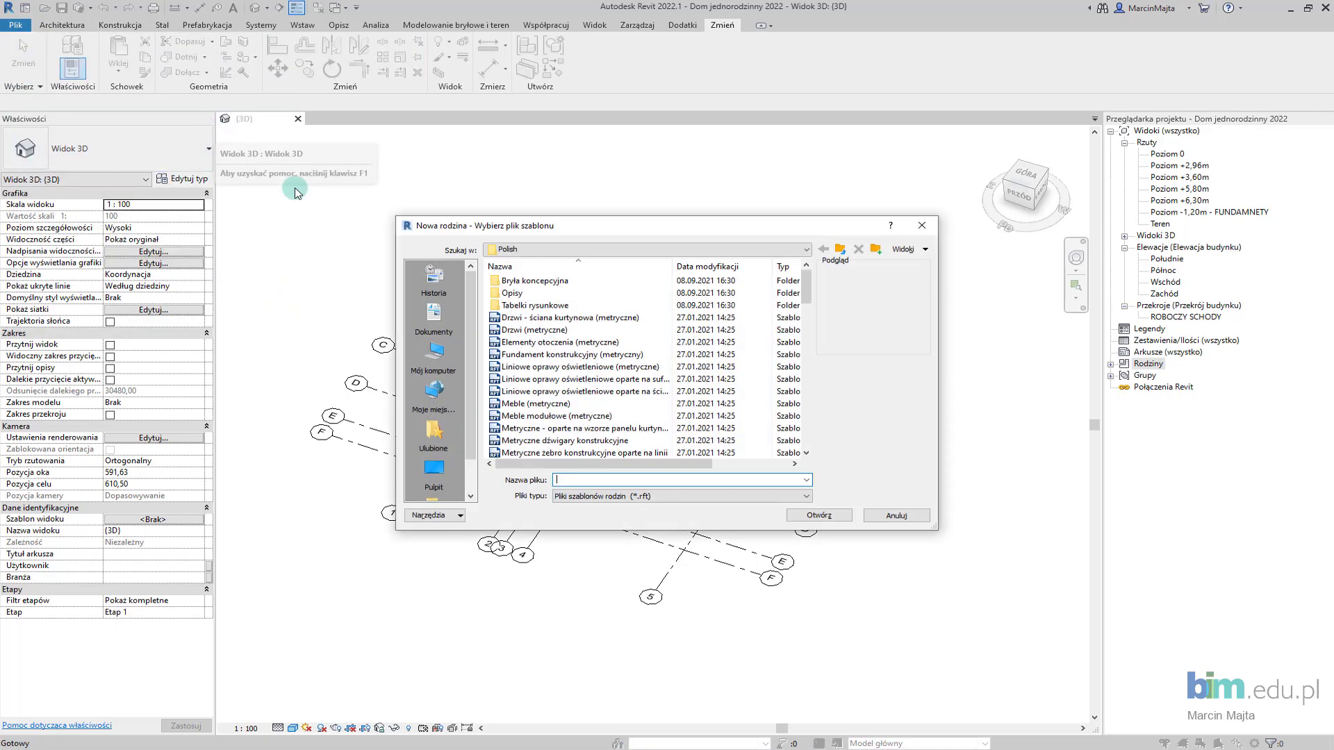
{"action": "scroll", "coordinate": [680, 417], "scroll_direction": "down", "scroll_amount": 5}
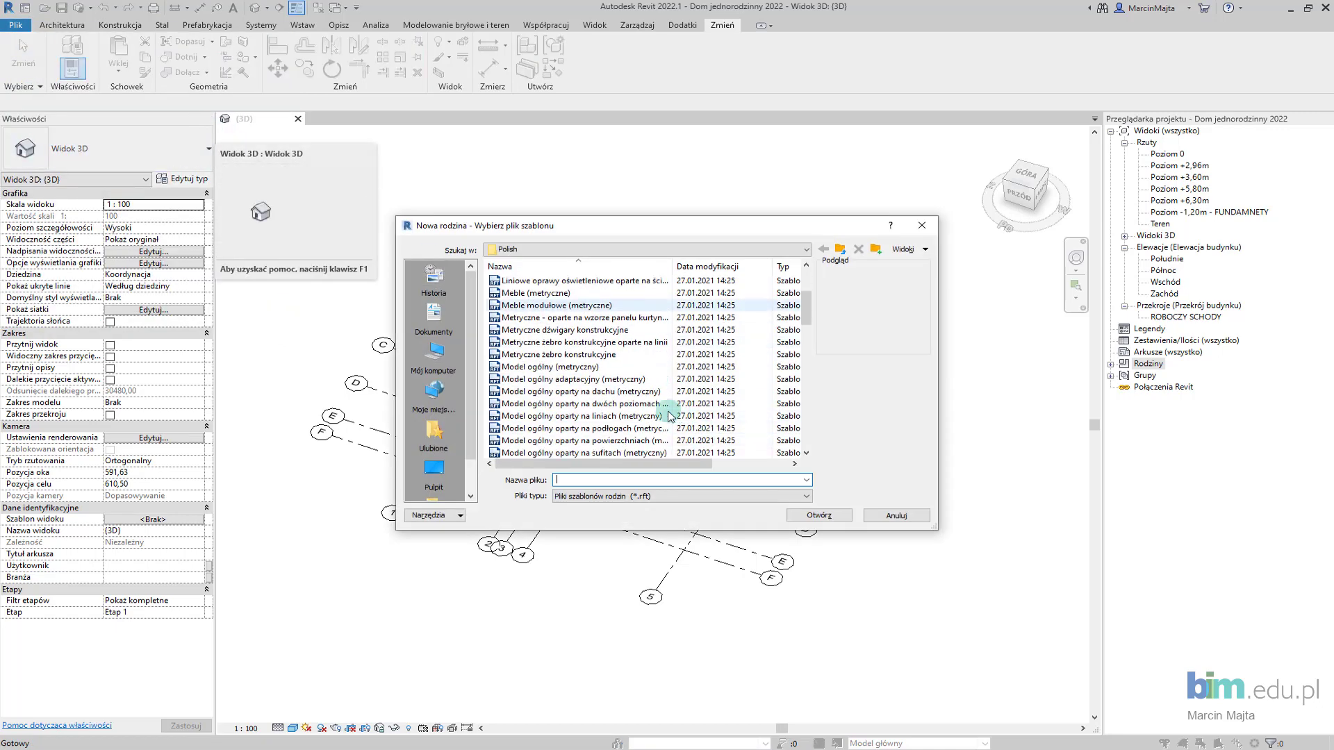
{"action": "left_click", "coordinate": [556, 292]}
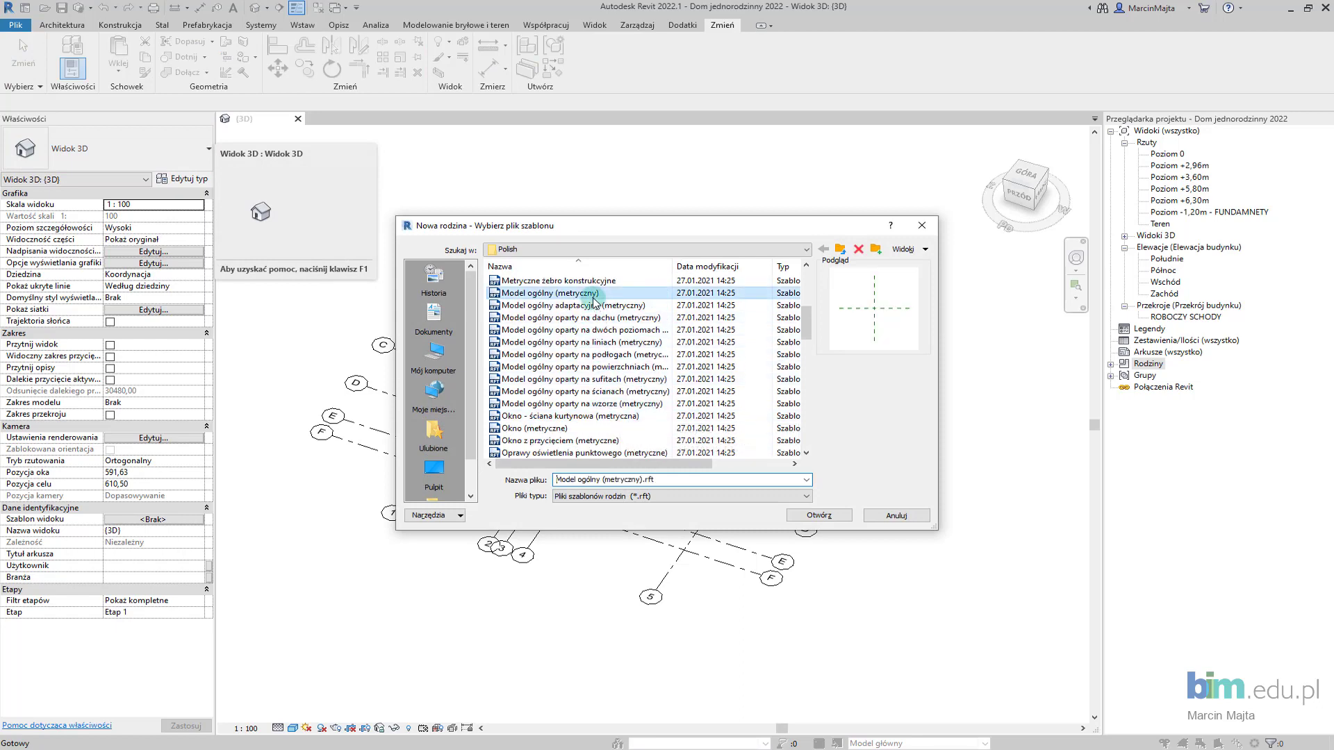
{"action": "left_click", "coordinate": [833, 516]}
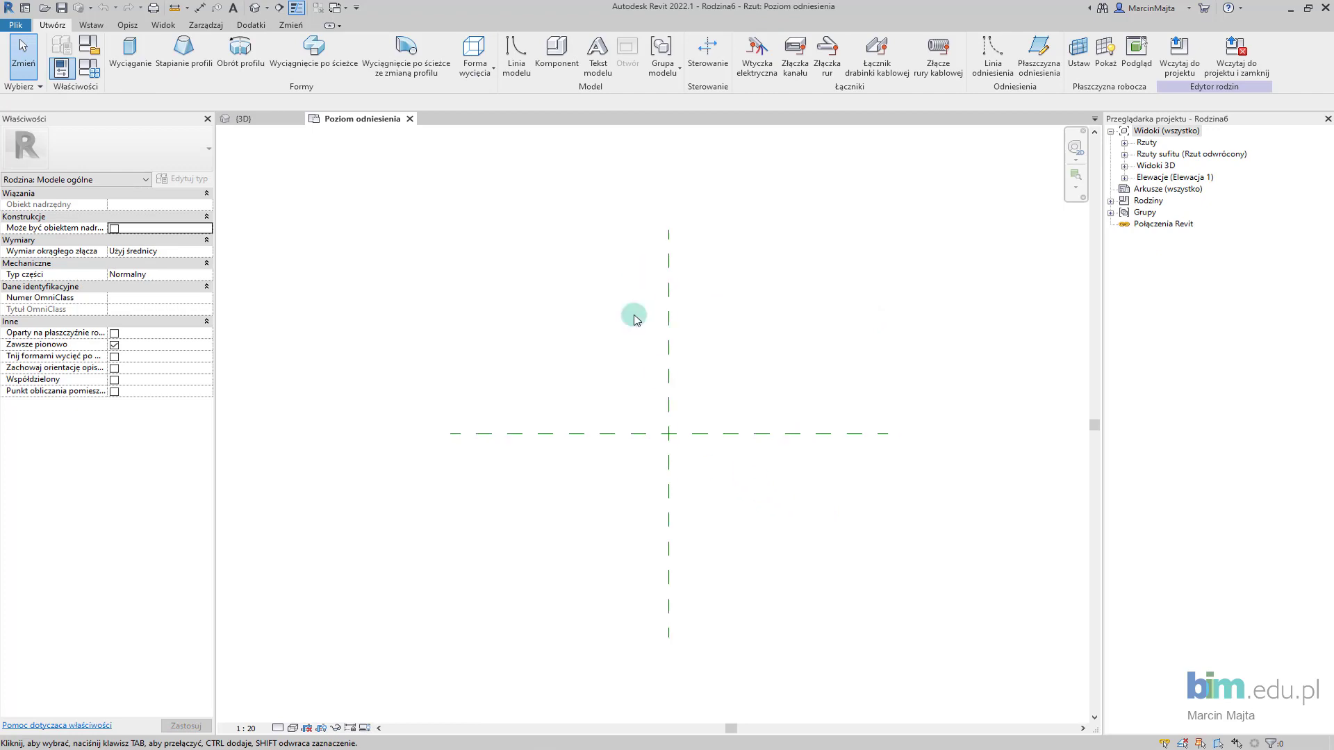
Draw reference planes left and right of centre, plus horizontal ones above and below centre
{"action": "scroll", "coordinate": [771, 504], "scroll_direction": "down", "scroll_amount": 2}
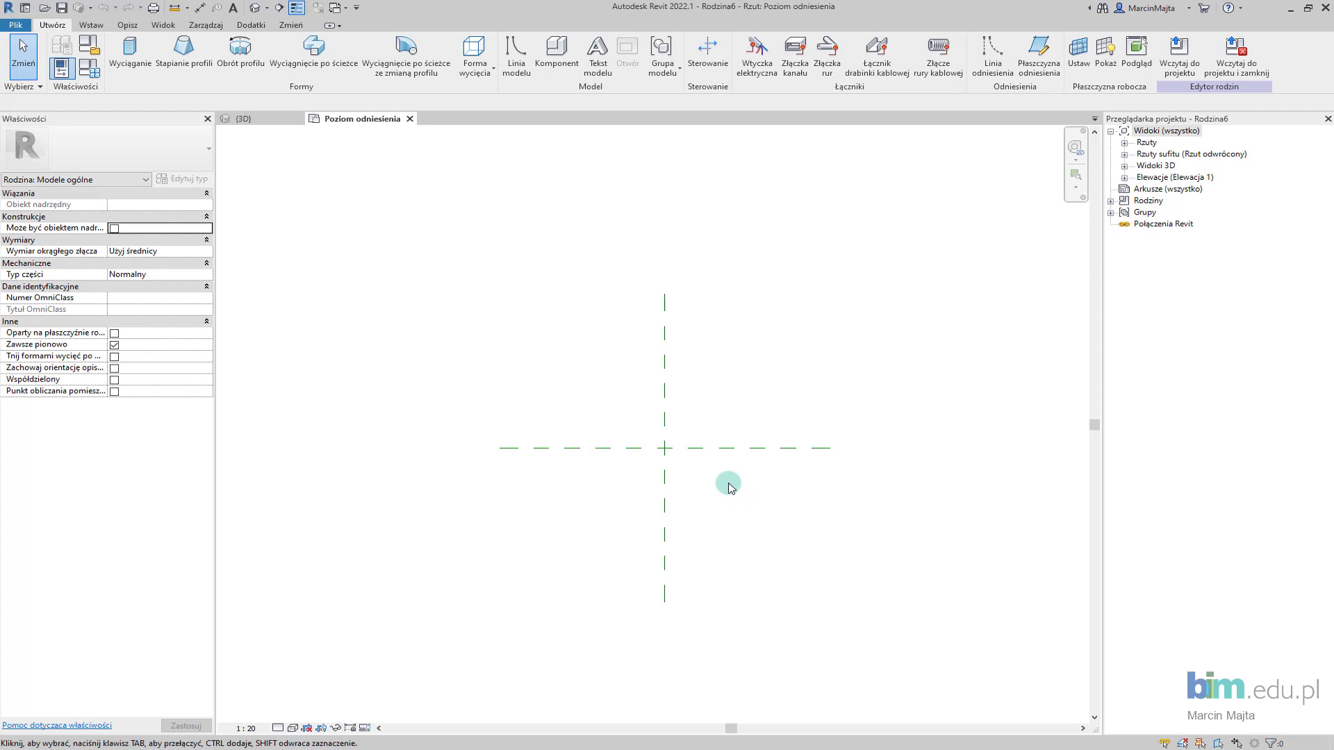
{"action": "key", "text": "r"}
{"action": "key", "text": "p"}
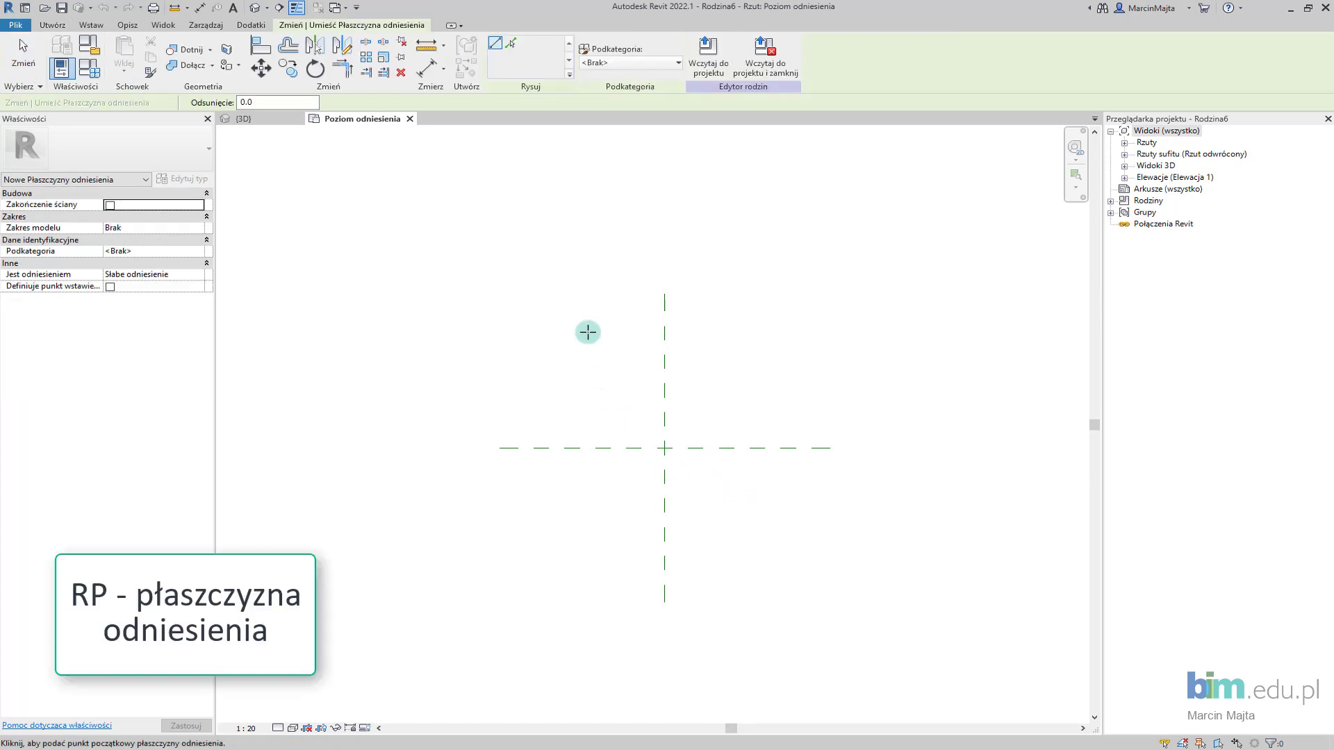
{"action": "left_click", "coordinate": [578, 332]}
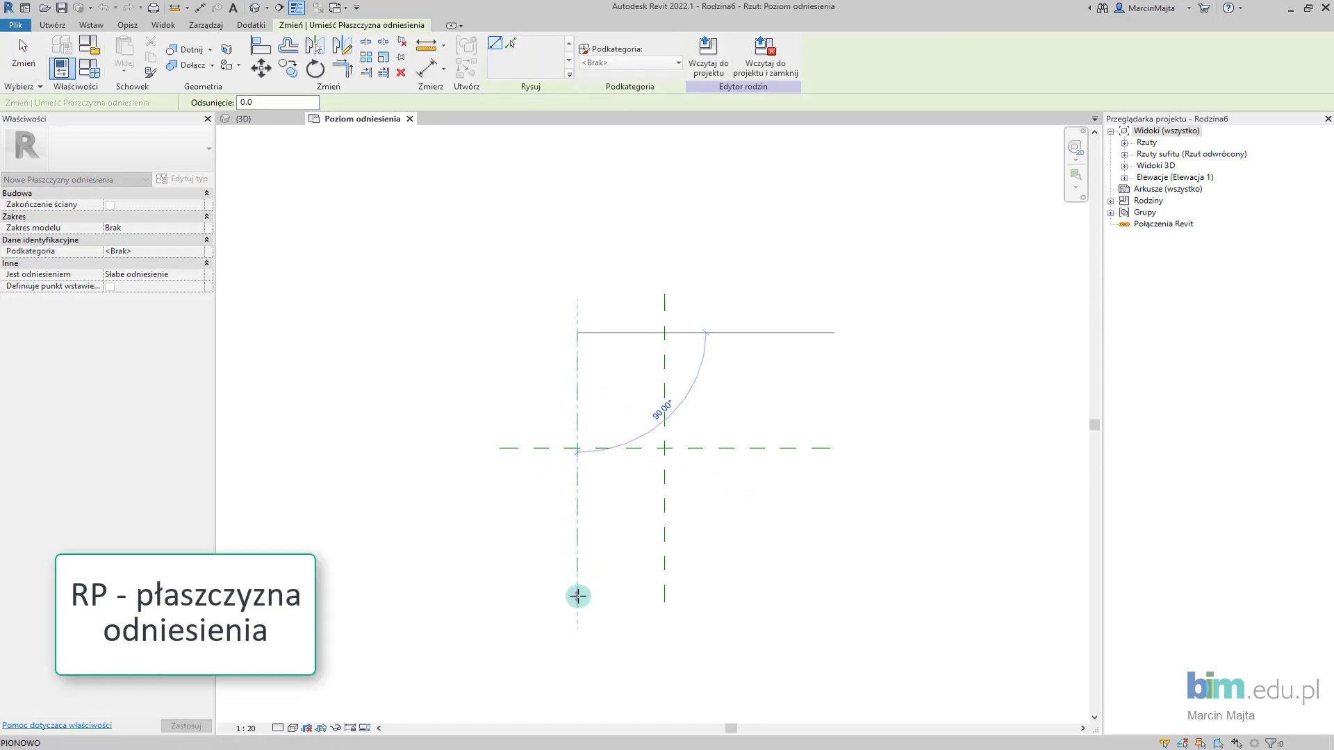
{"action": "left_click", "coordinate": [577, 596]}
{"action": "left_click", "coordinate": [772, 333]}
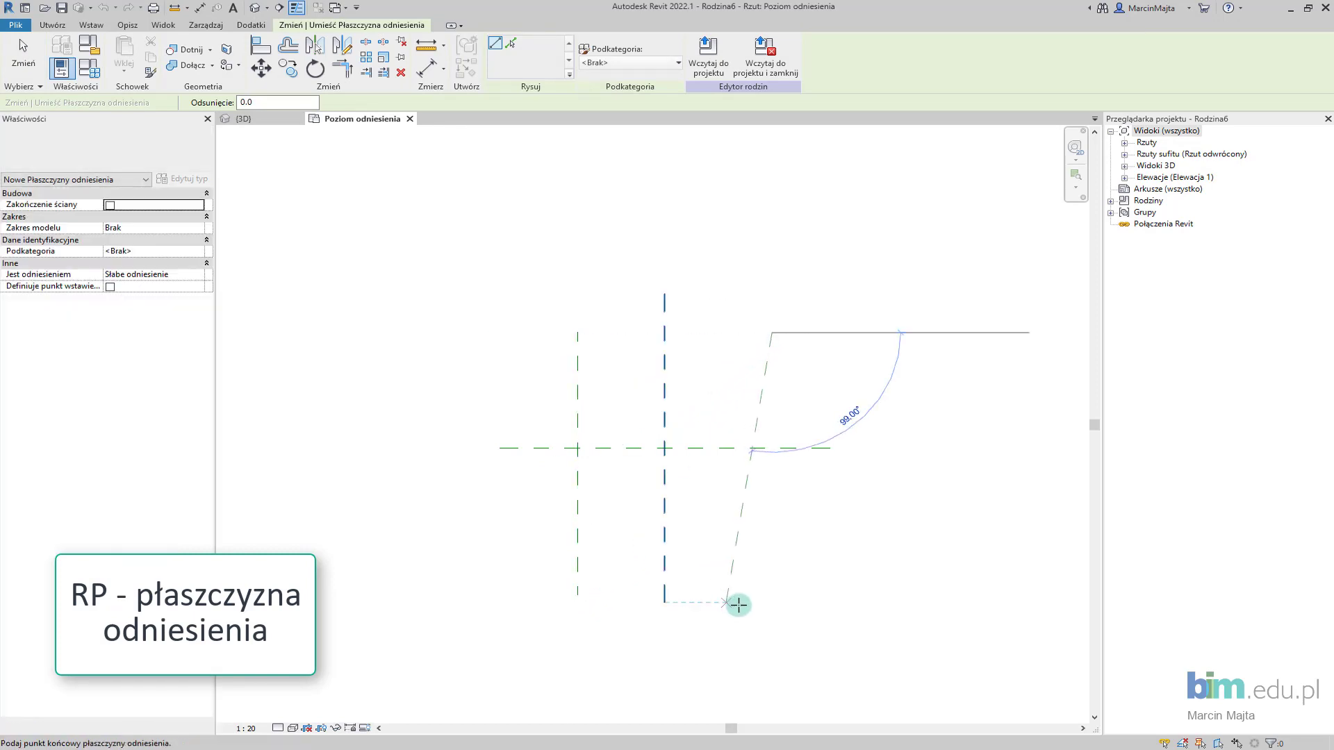
{"action": "left_click", "coordinate": [776, 592]}
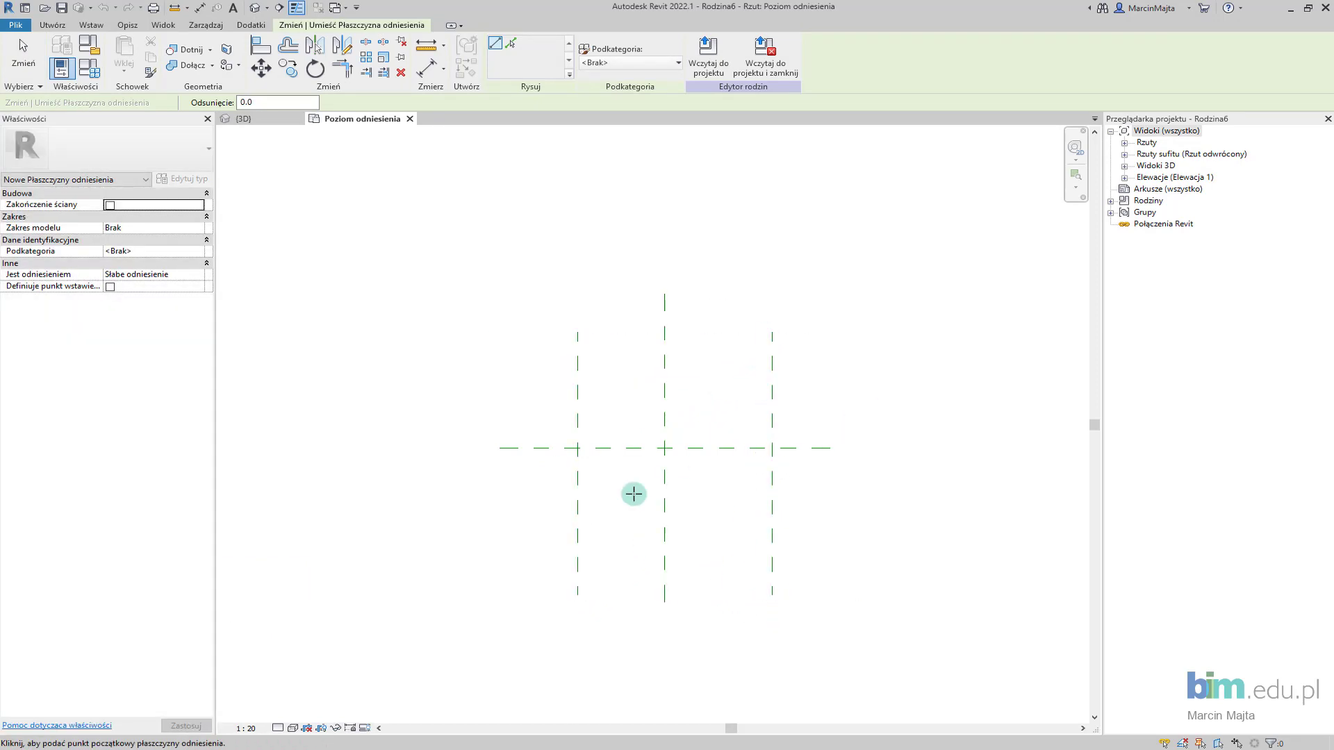
{"action": "left_click", "coordinate": [517, 375]}
{"action": "left_click", "coordinate": [830, 375]}
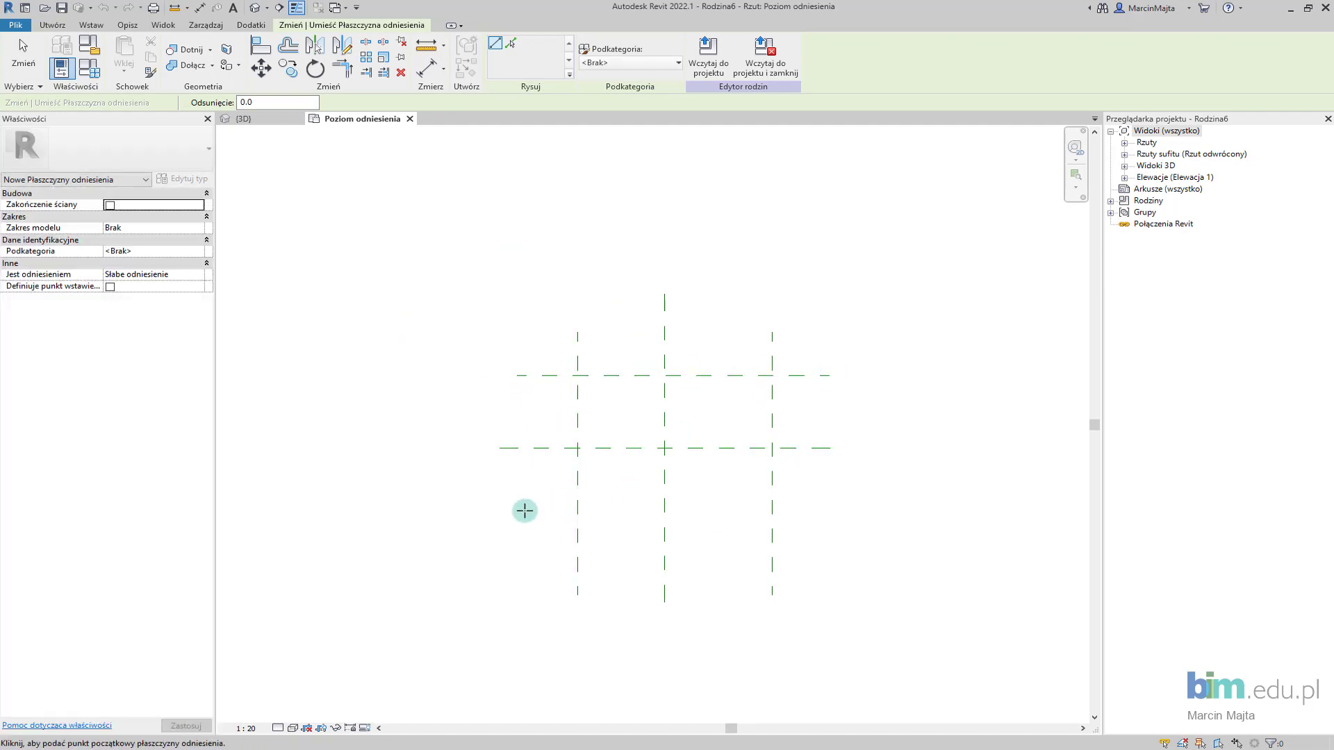
{"action": "left_click", "coordinate": [517, 539]}
{"action": "left_click", "coordinate": [830, 540]}
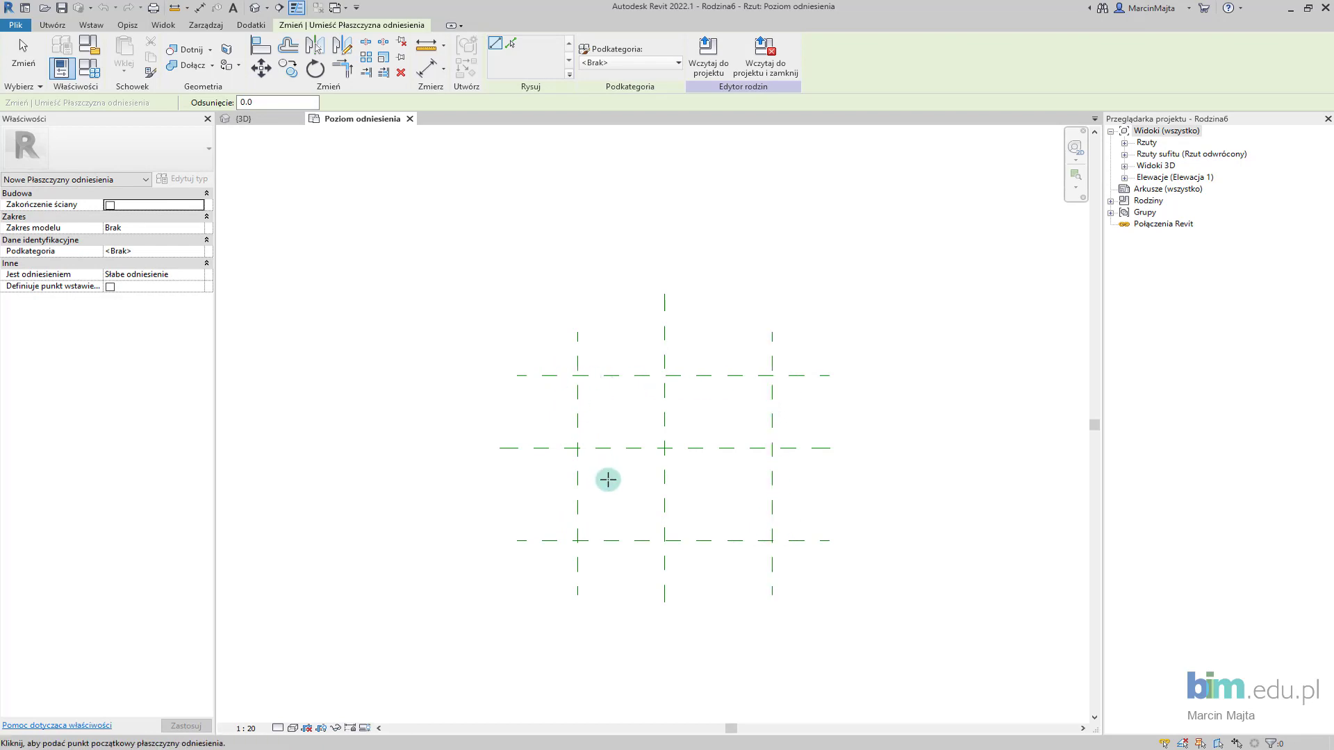
Add four more vertical reference planes, two on each side of centre
{"action": "left_click", "coordinate": [610, 335]}
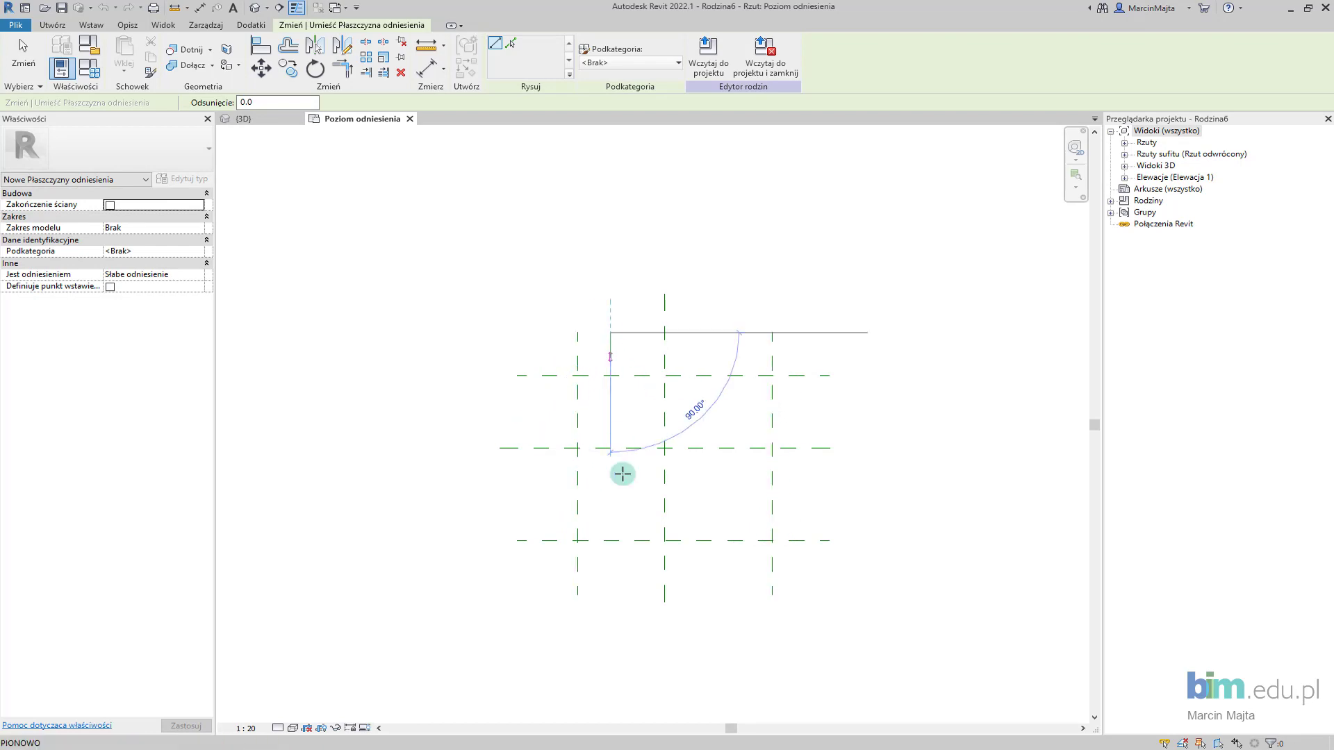
{"action": "left_click", "coordinate": [610, 595]}
{"action": "left_click", "coordinate": [640, 335]}
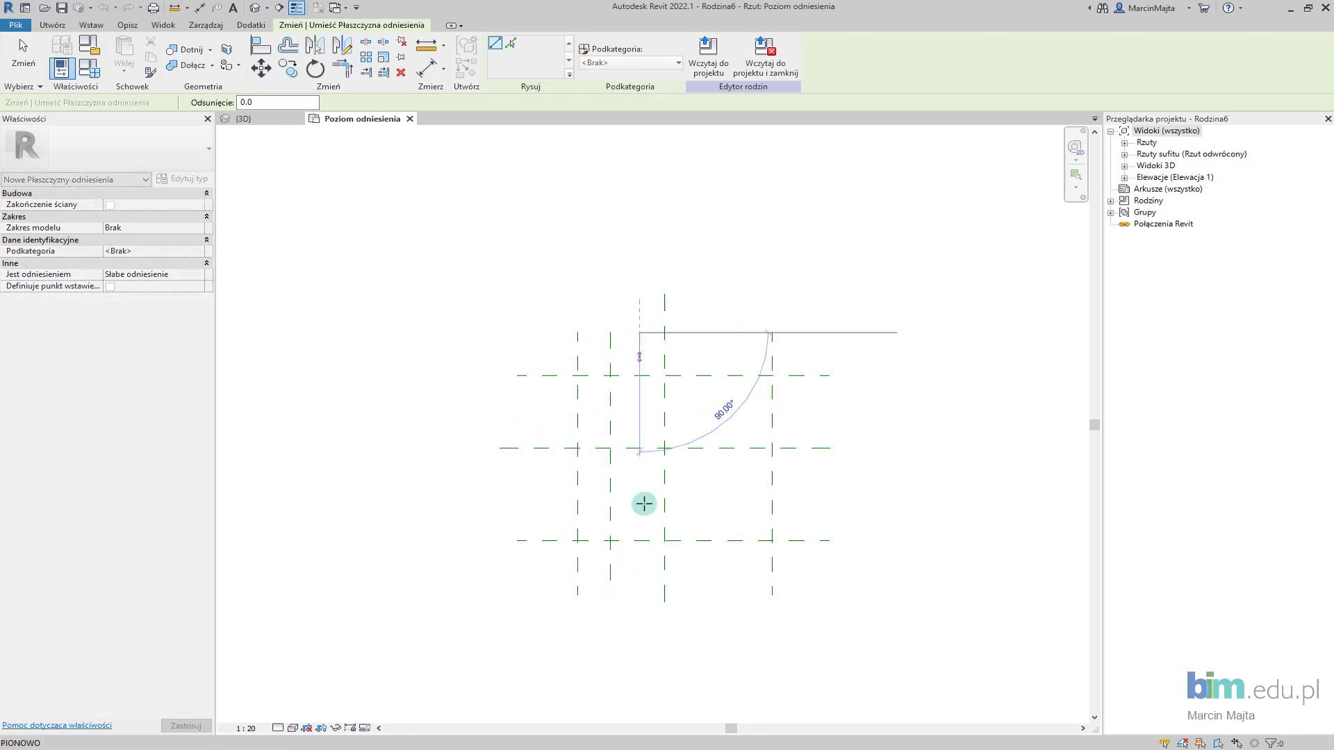
{"action": "left_click", "coordinate": [639, 579]}
{"action": "left_click", "coordinate": [703, 339]}
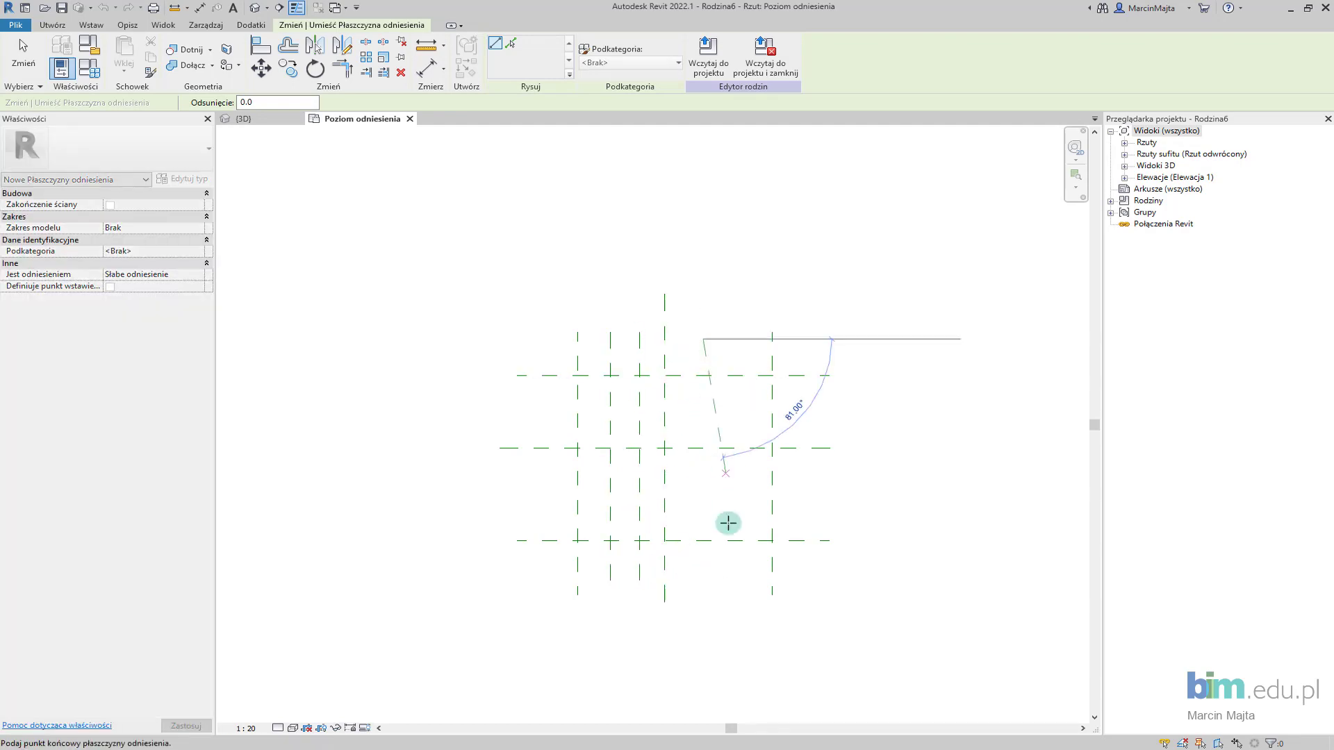
{"action": "left_click", "coordinate": [703, 570]}
{"action": "left_click", "coordinate": [736, 339]}
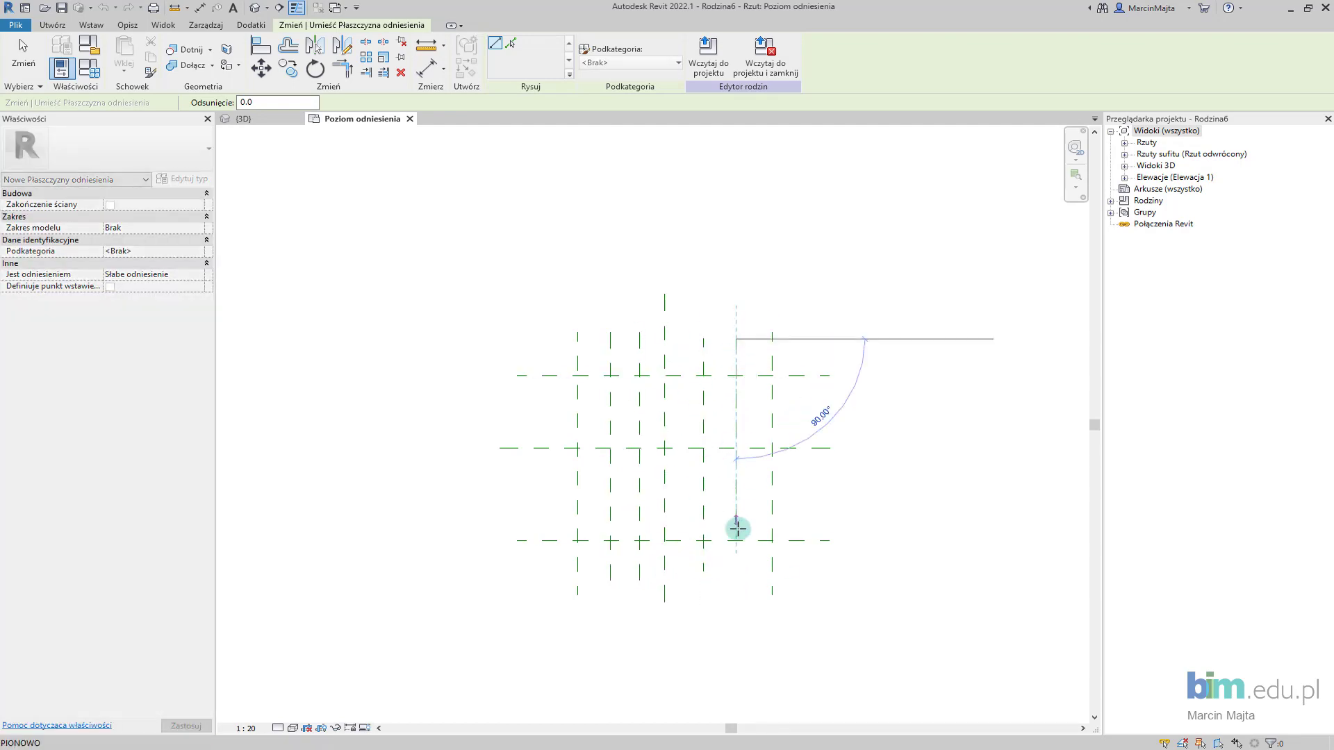
{"action": "left_click", "coordinate": [735, 571]}
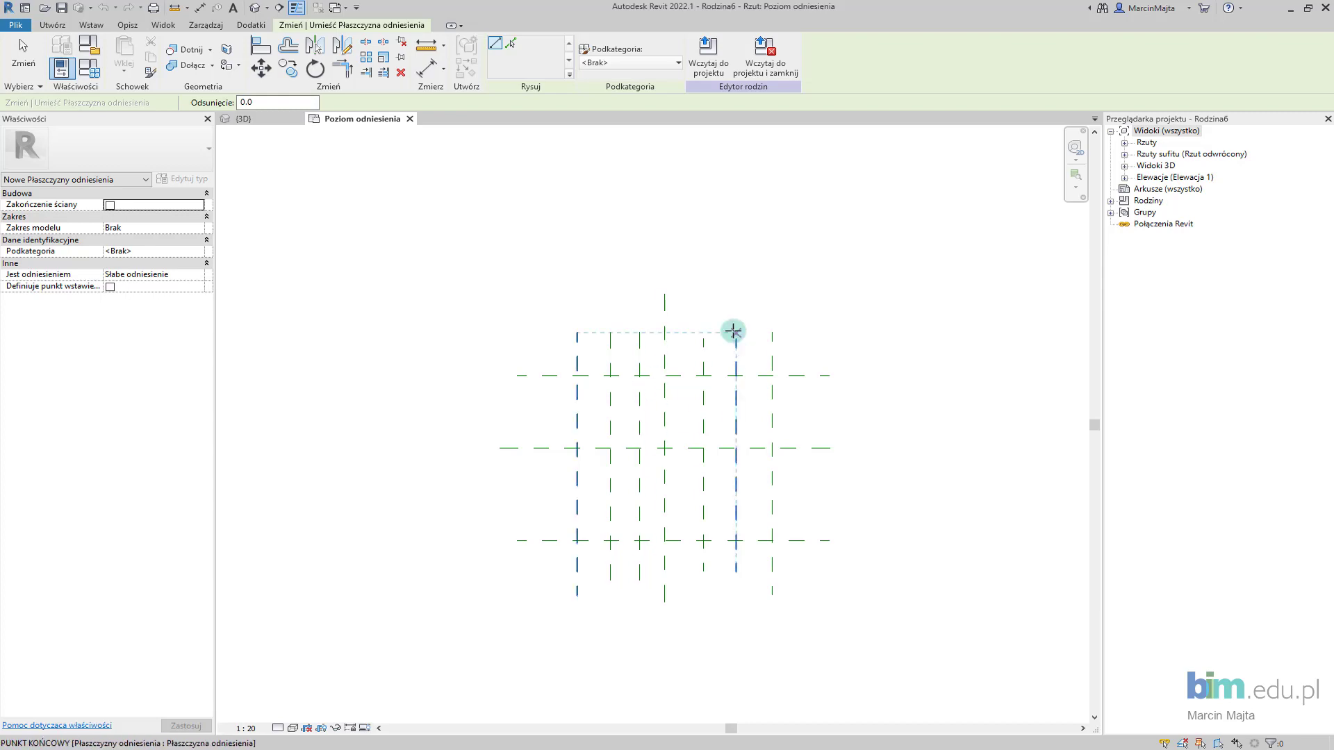
Add horizontal reference planes just above and just below centre, then exit the tool
{"action": "left_click", "coordinate": [516, 406]}
{"action": "left_click", "coordinate": [841, 405]}
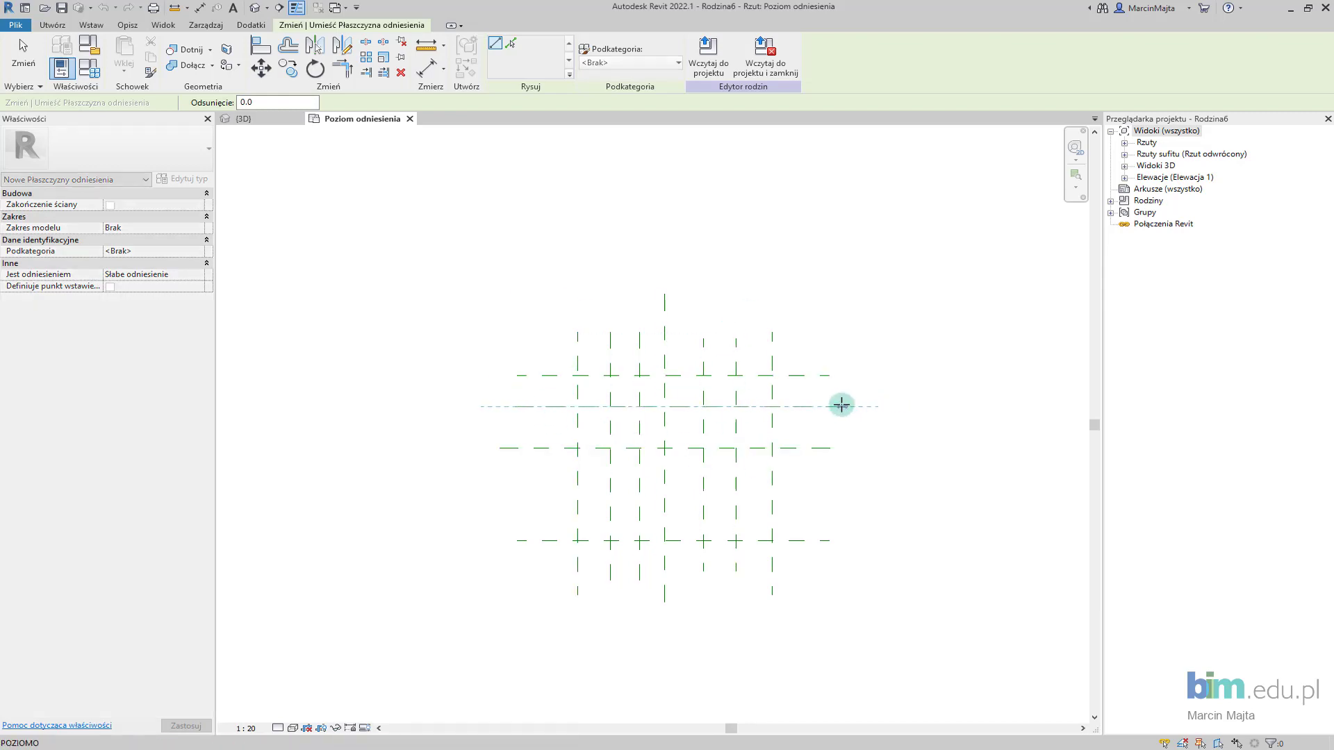
{"action": "left_click", "coordinate": [523, 496]}
{"action": "left_click", "coordinate": [801, 496]}
{"action": "scroll", "coordinate": [795, 497], "scroll_direction": "up", "scroll_amount": 1}
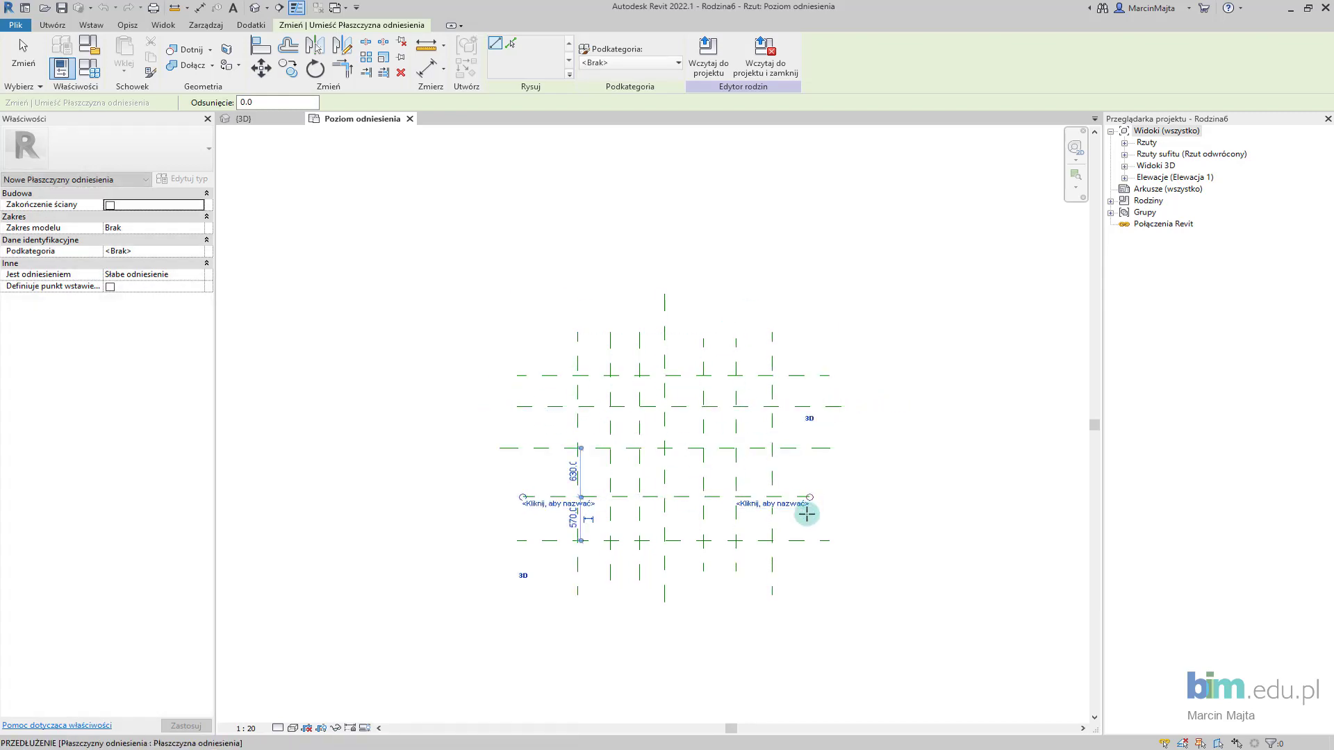
{"action": "key", "text": "Escape"}
{"action": "key", "text": "Escape"}
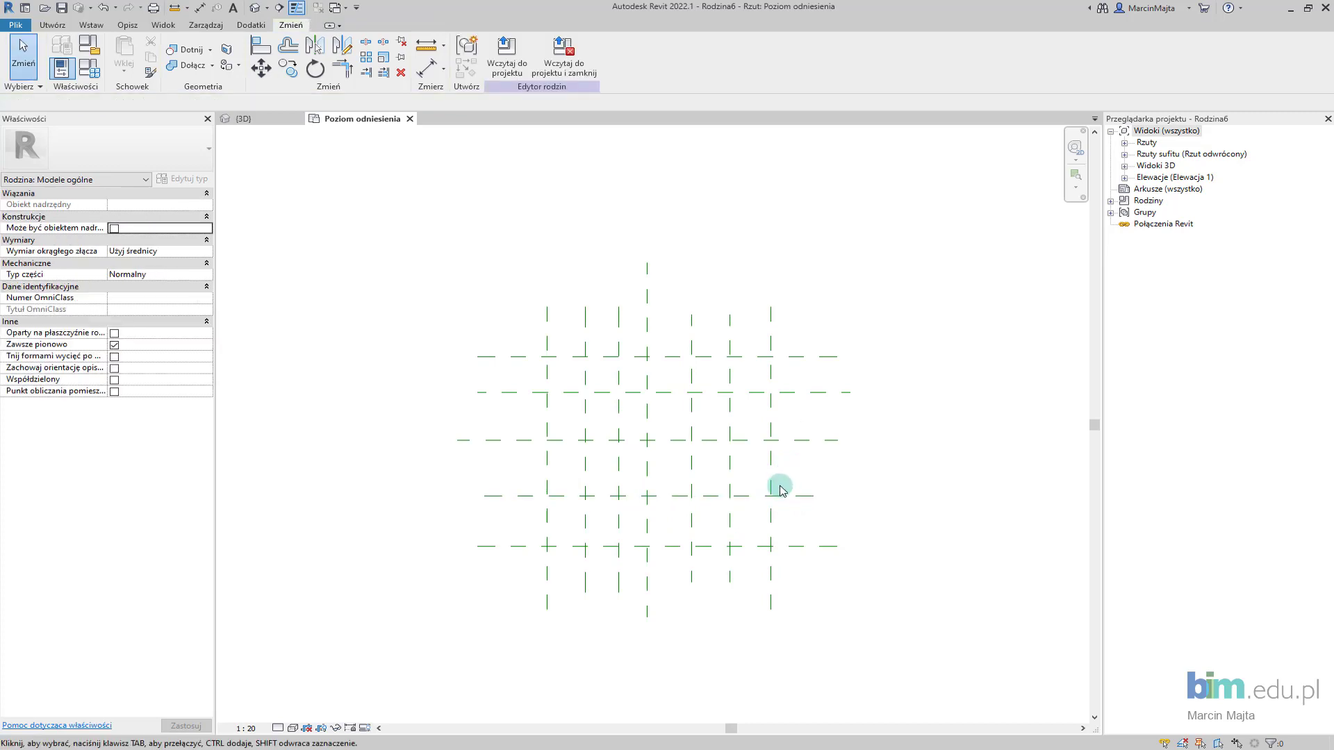
{"action": "left_click", "coordinate": [546, 311]}
{"action": "left_click", "coordinate": [489, 259]}
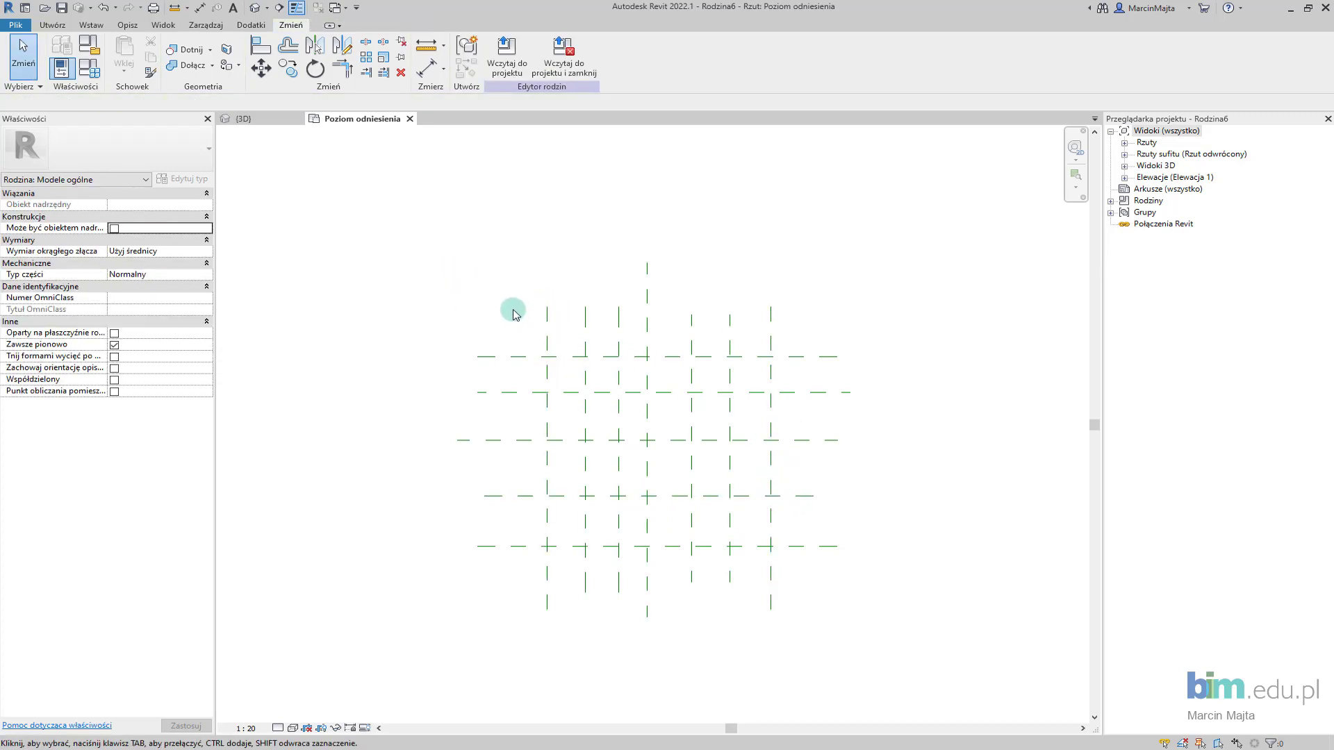
{"action": "scroll", "coordinate": [513, 314], "scroll_direction": "down", "scroll_amount": 1}
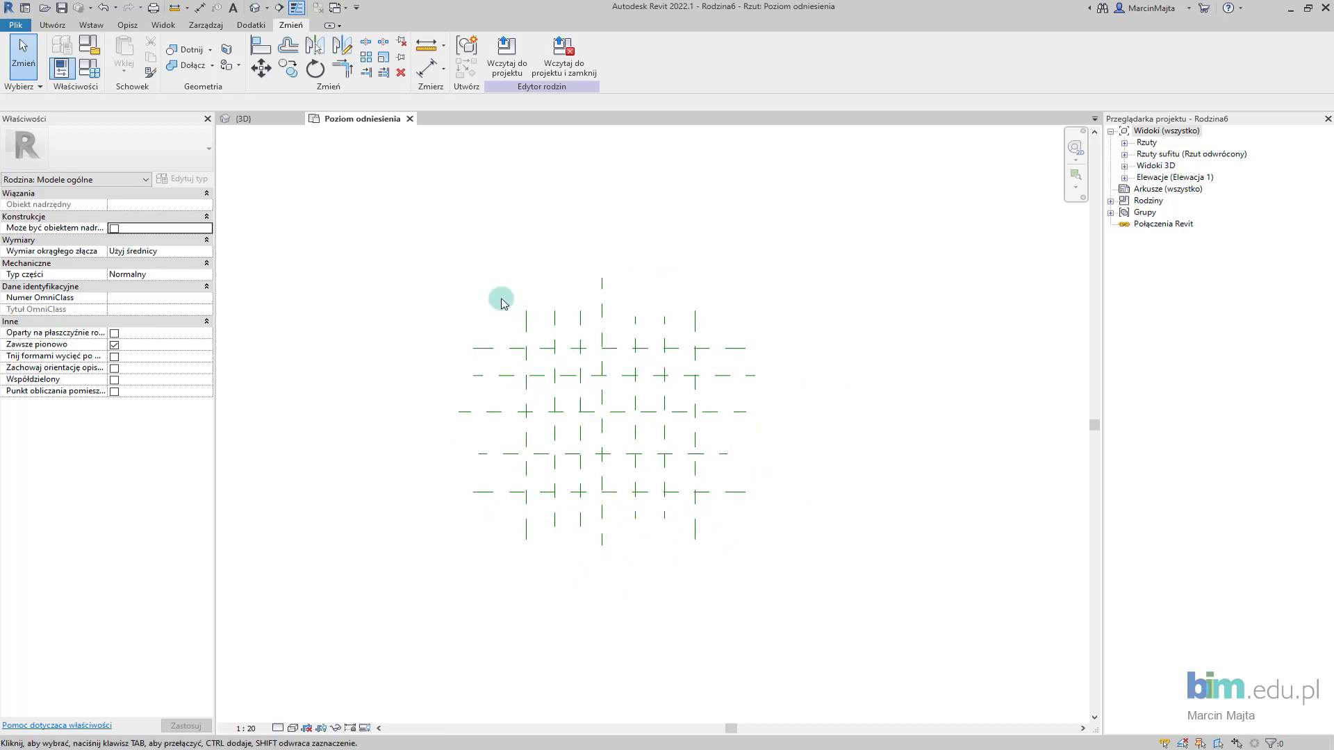
Start an extrusion and sketch a rectangular outline between the outer reference plane intersections
{"action": "left_click", "coordinate": [52, 25]}
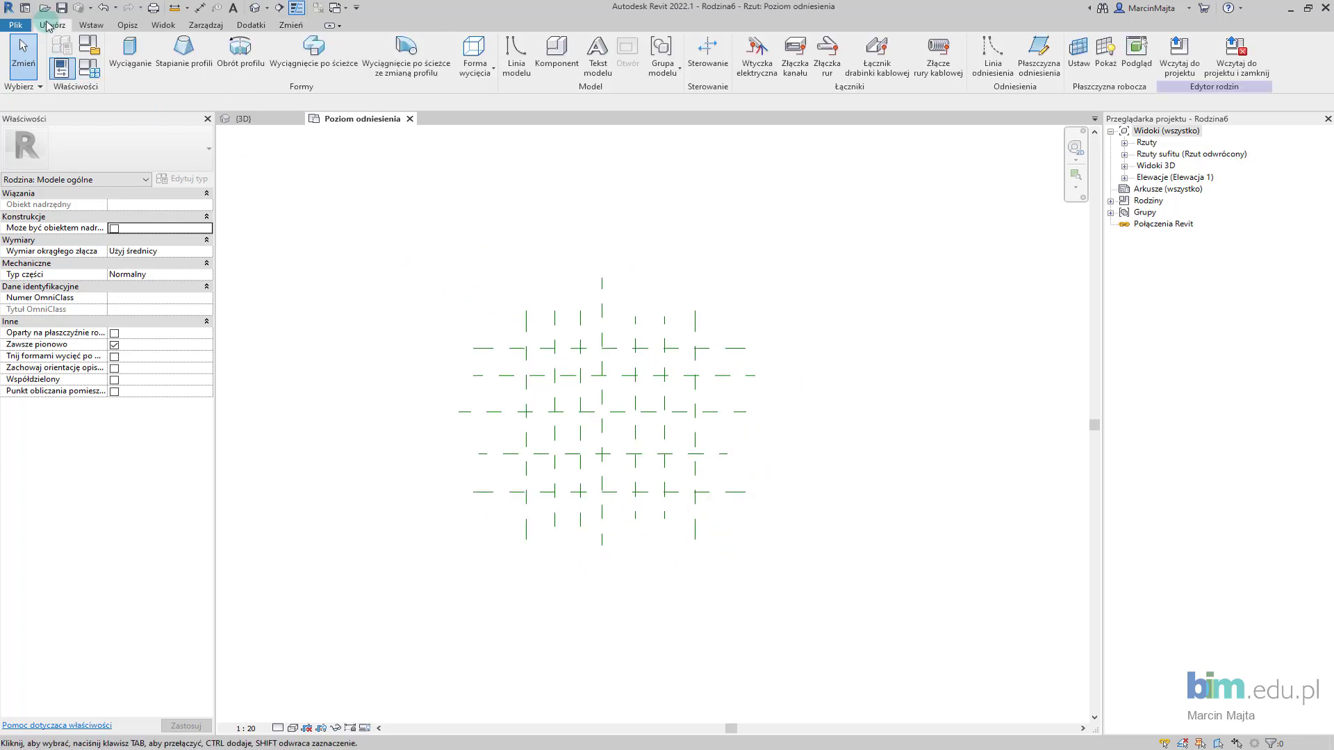
{"action": "left_click", "coordinate": [131, 48]}
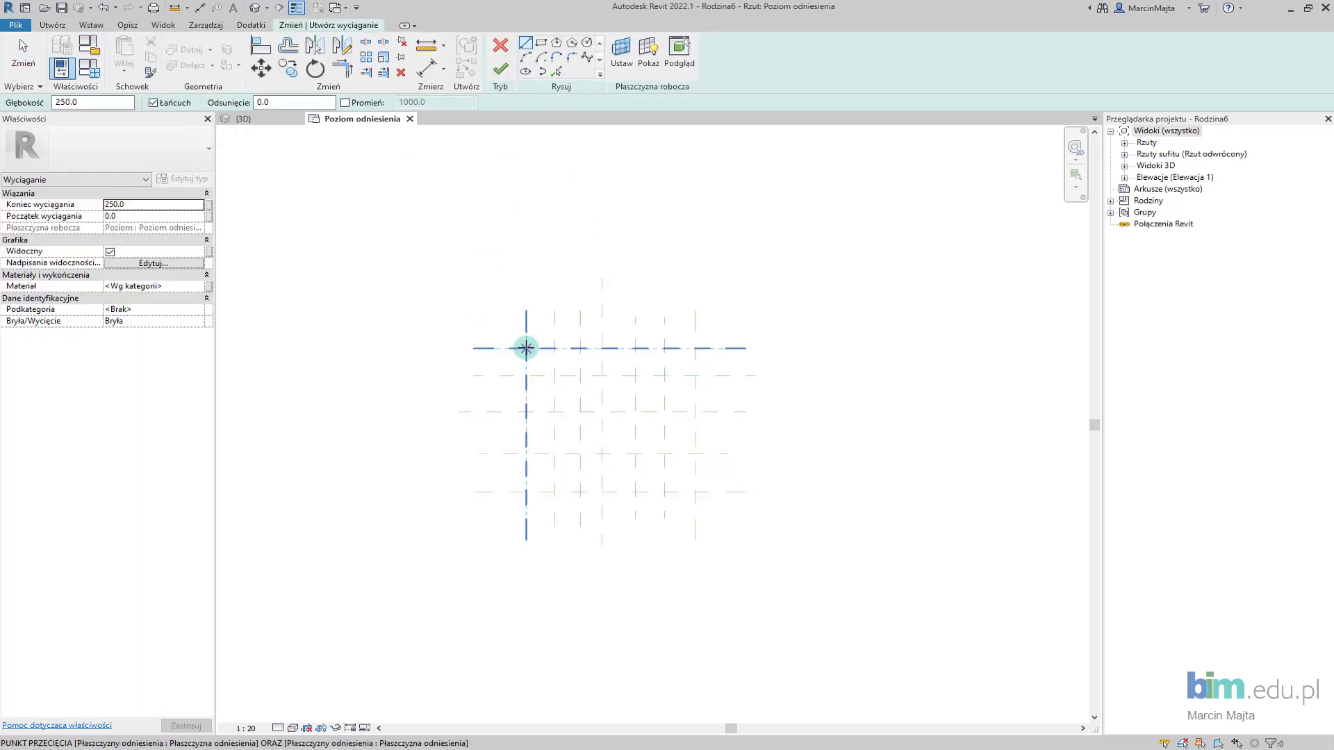
{"action": "left_click", "coordinate": [525, 348]}
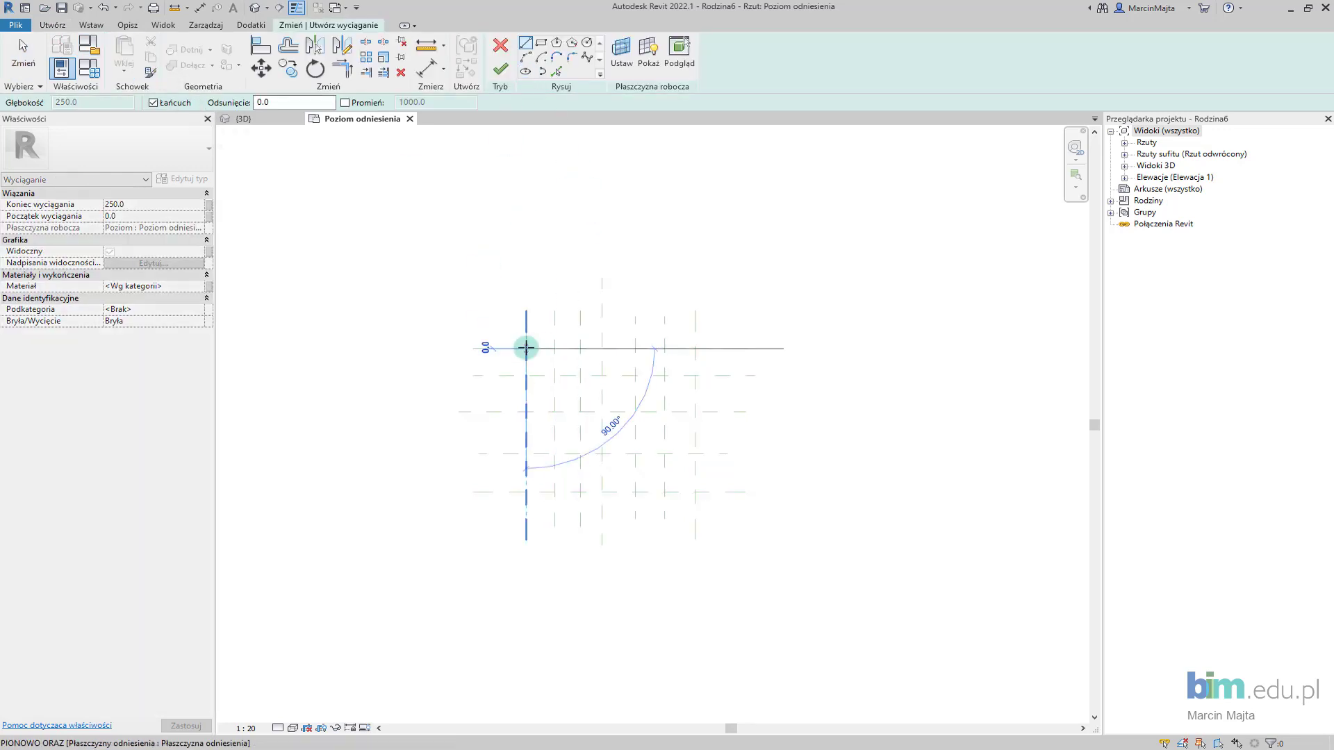
{"action": "left_click", "coordinate": [694, 348]}
{"action": "left_click", "coordinate": [695, 492]}
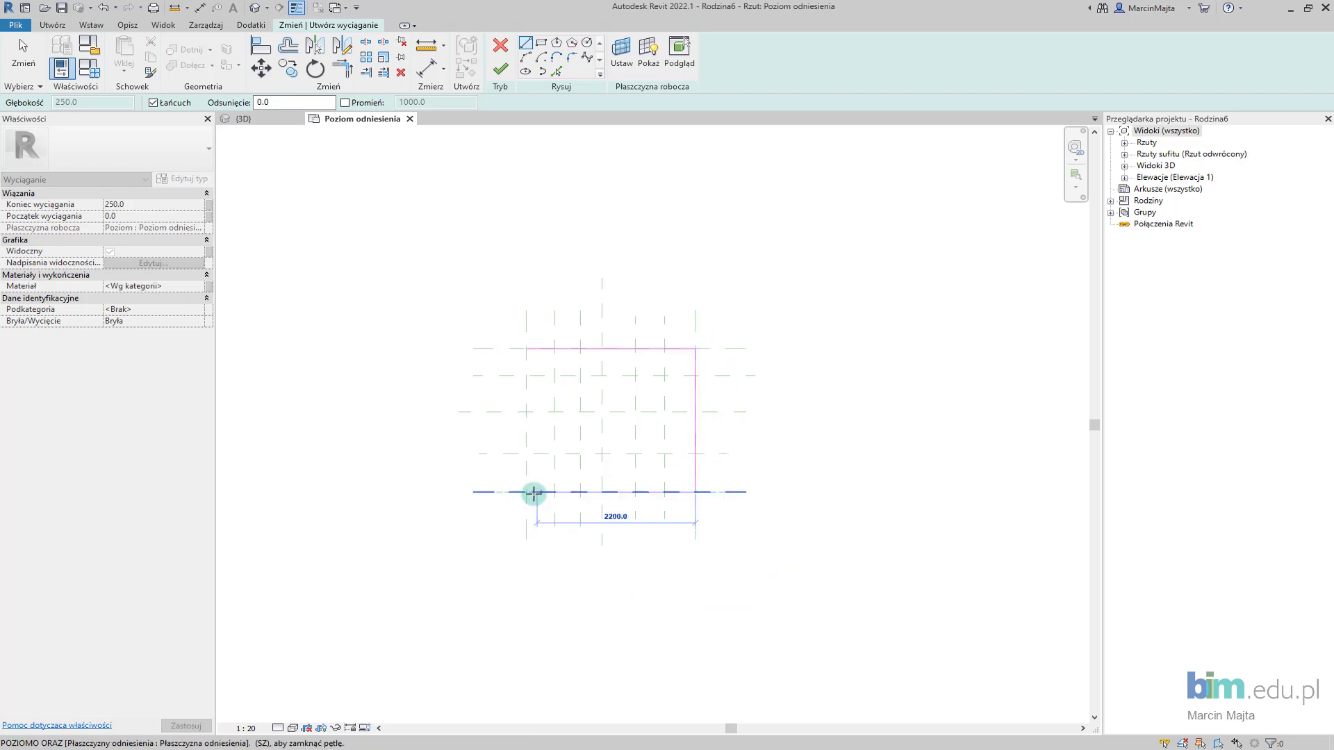
{"action": "left_click", "coordinate": [526, 491]}
{"action": "left_click", "coordinate": [525, 348]}
{"action": "key", "text": "Escape"}
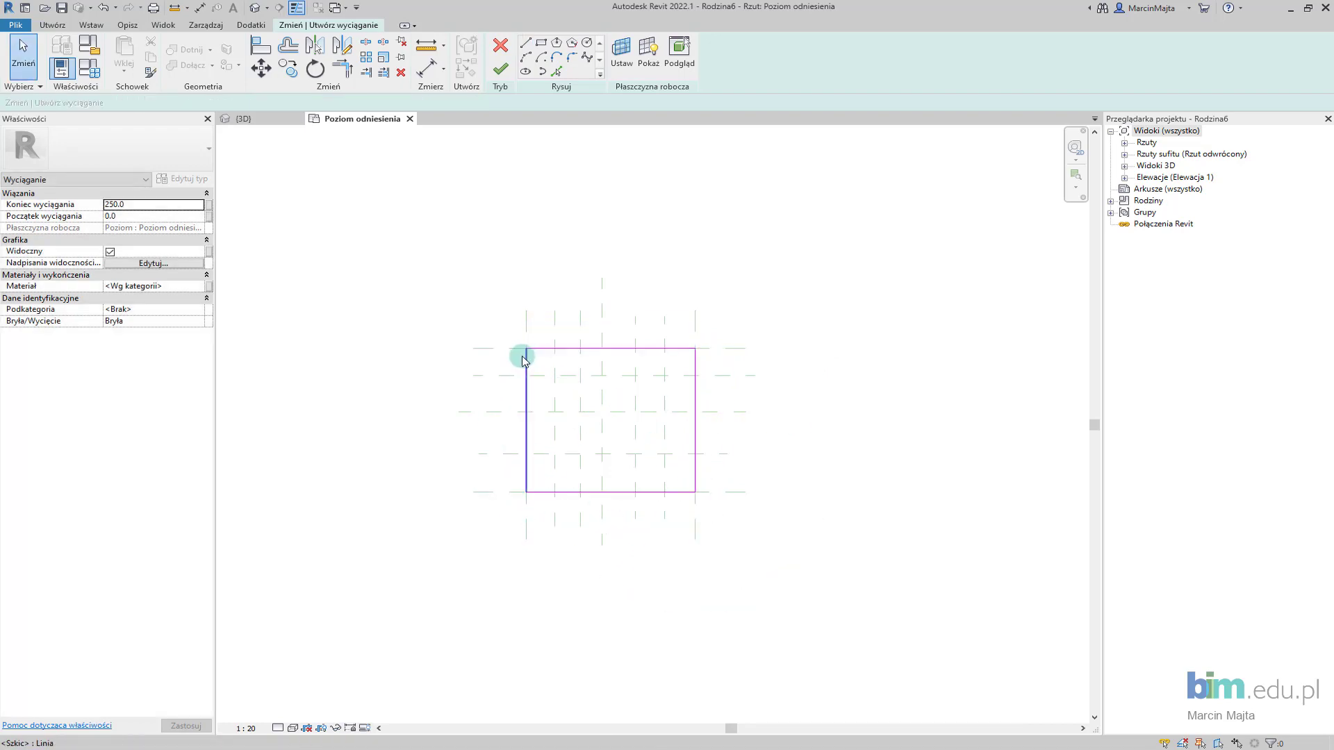
Align the outline's edges to the outer reference planes and lock them
{"action": "key", "text": "l"}
{"action": "left_click", "coordinate": [525, 323]}
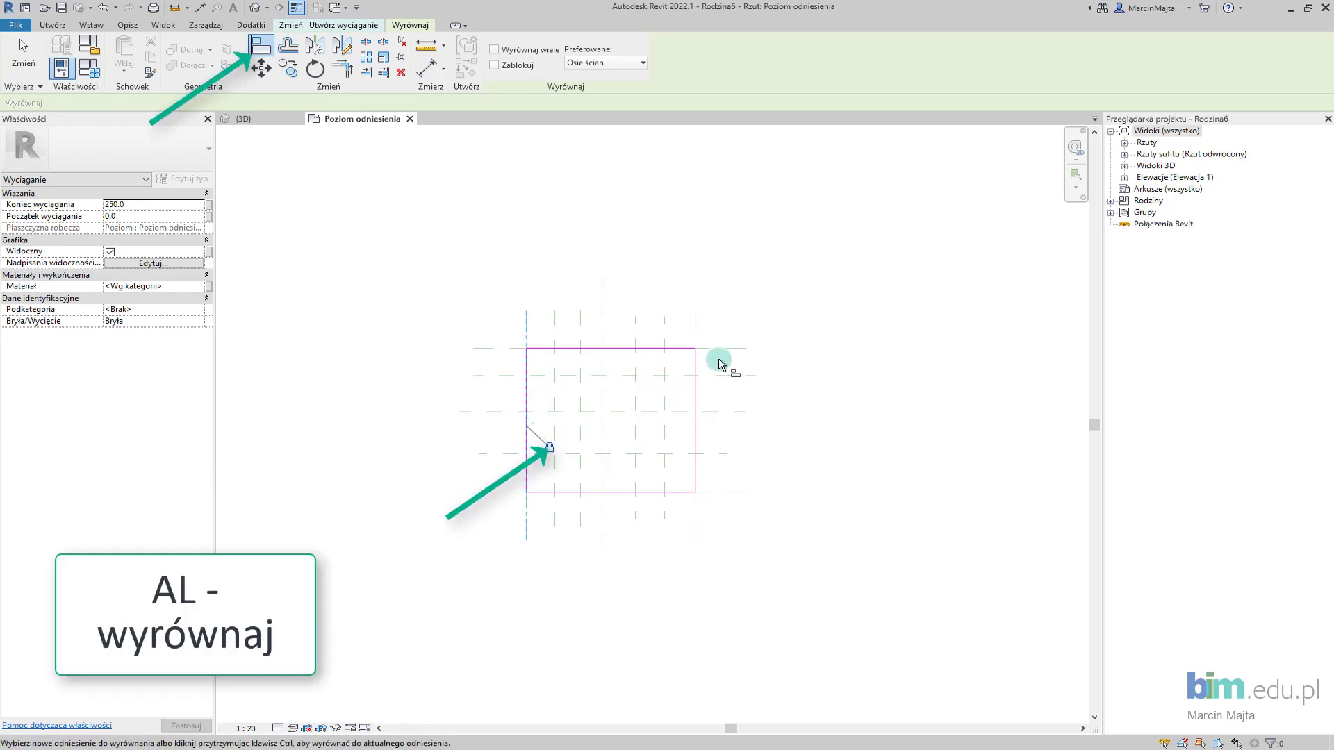
{"action": "left_click", "coordinate": [695, 381]}
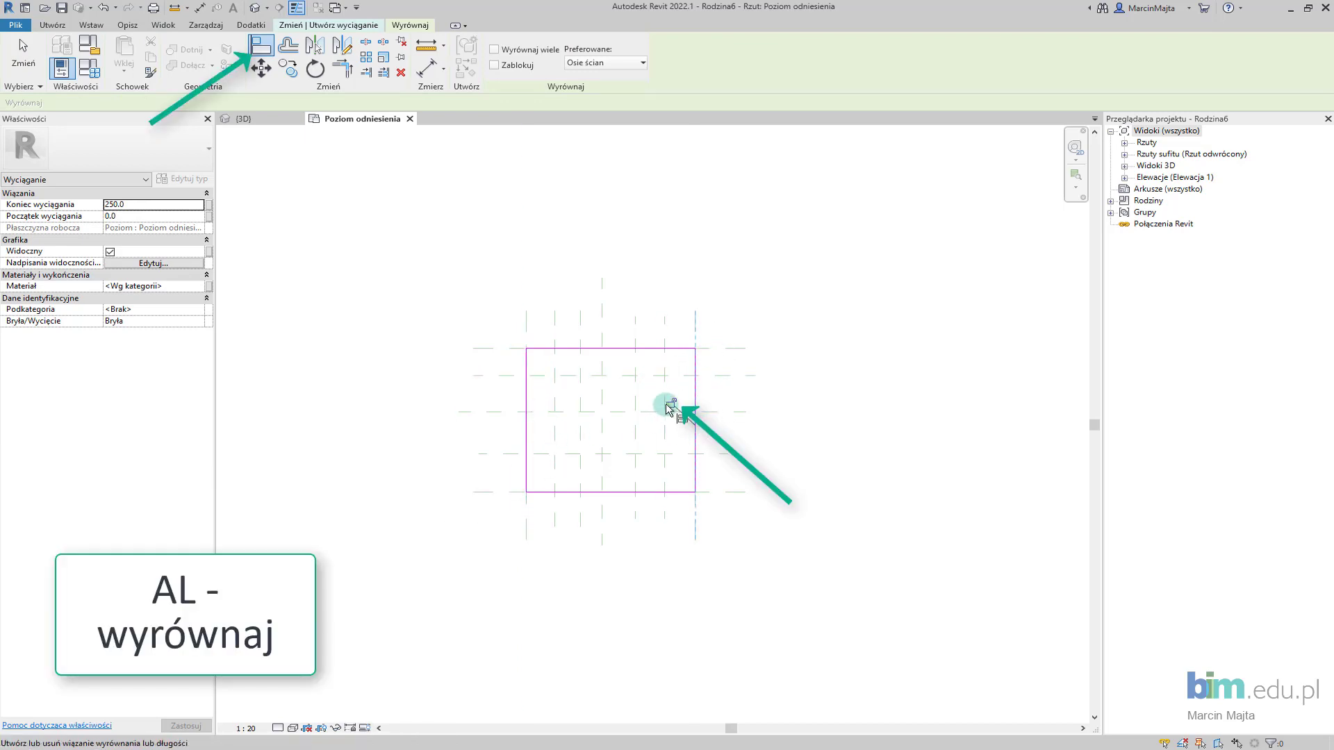
{"action": "left_click", "coordinate": [672, 493]}
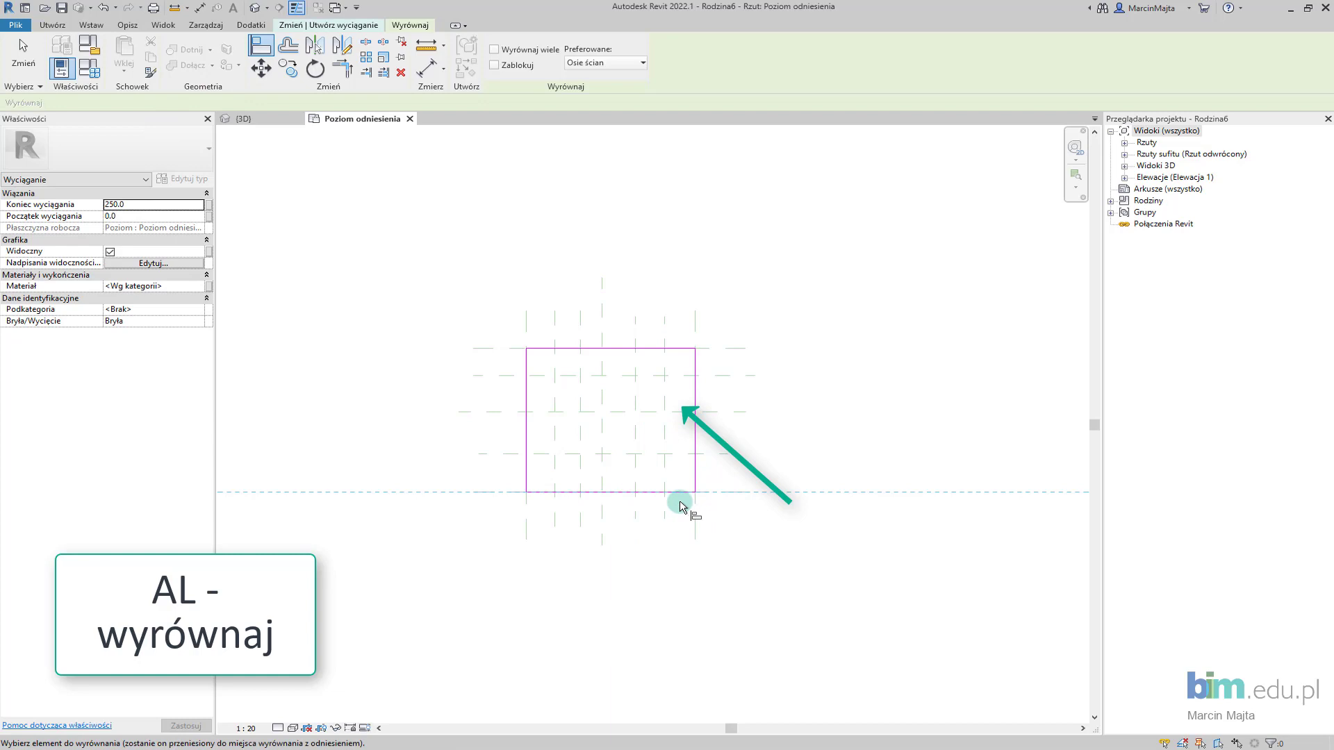
{"action": "left_click", "coordinate": [613, 493]}
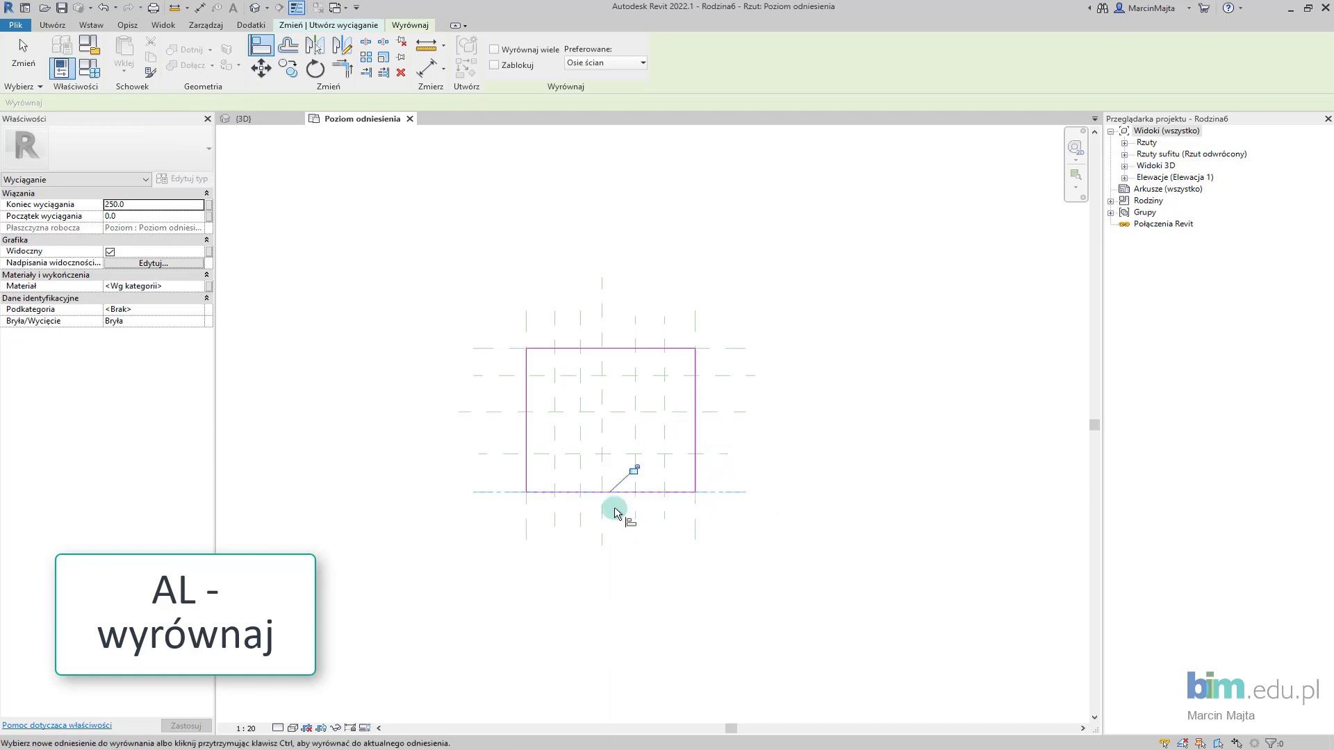
{"action": "left_click", "coordinate": [495, 358]}
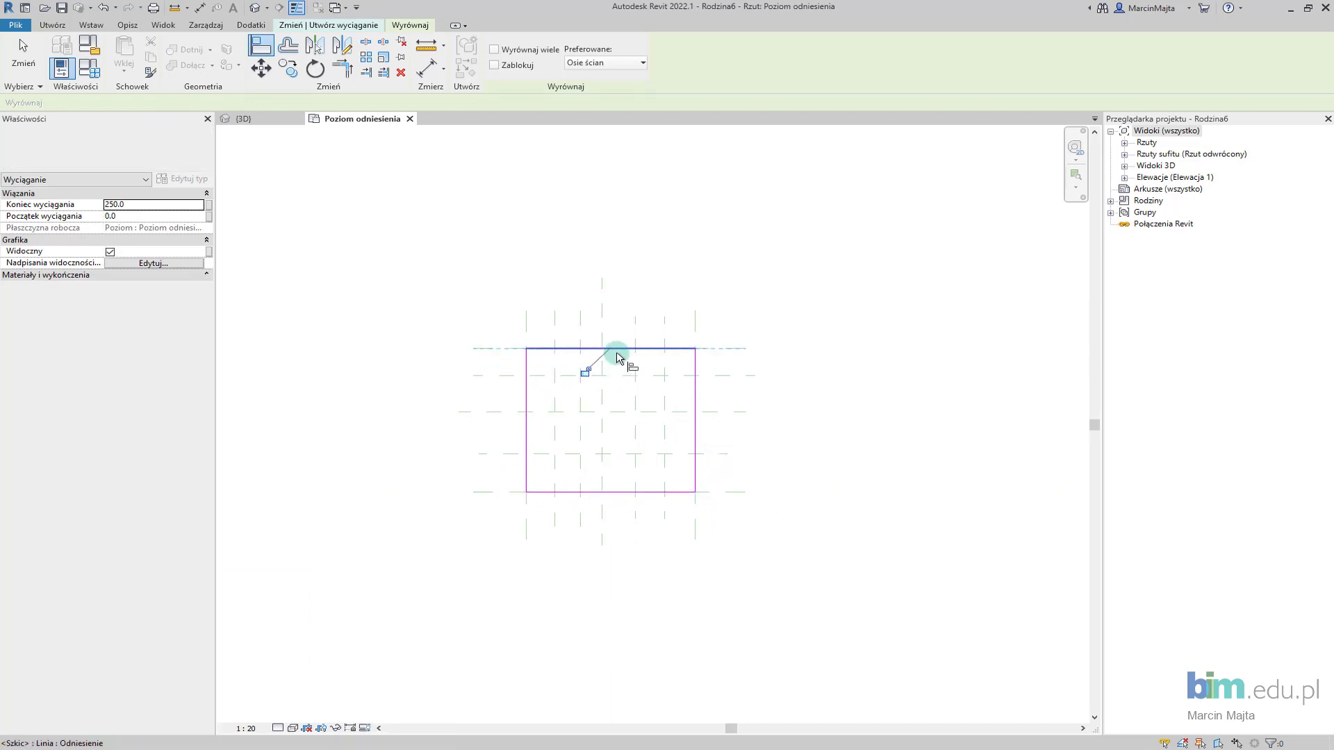
{"action": "key", "text": "Escape"}
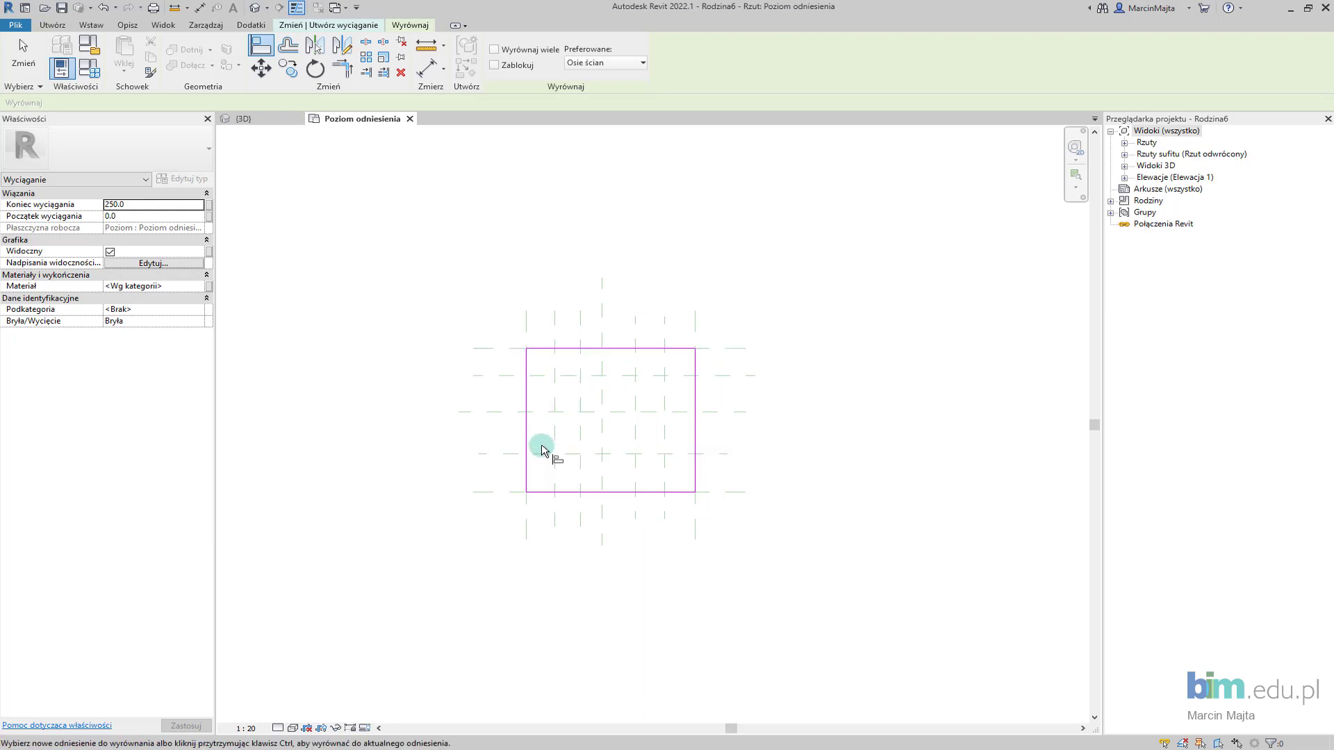
{"action": "key", "text": "Escape"}
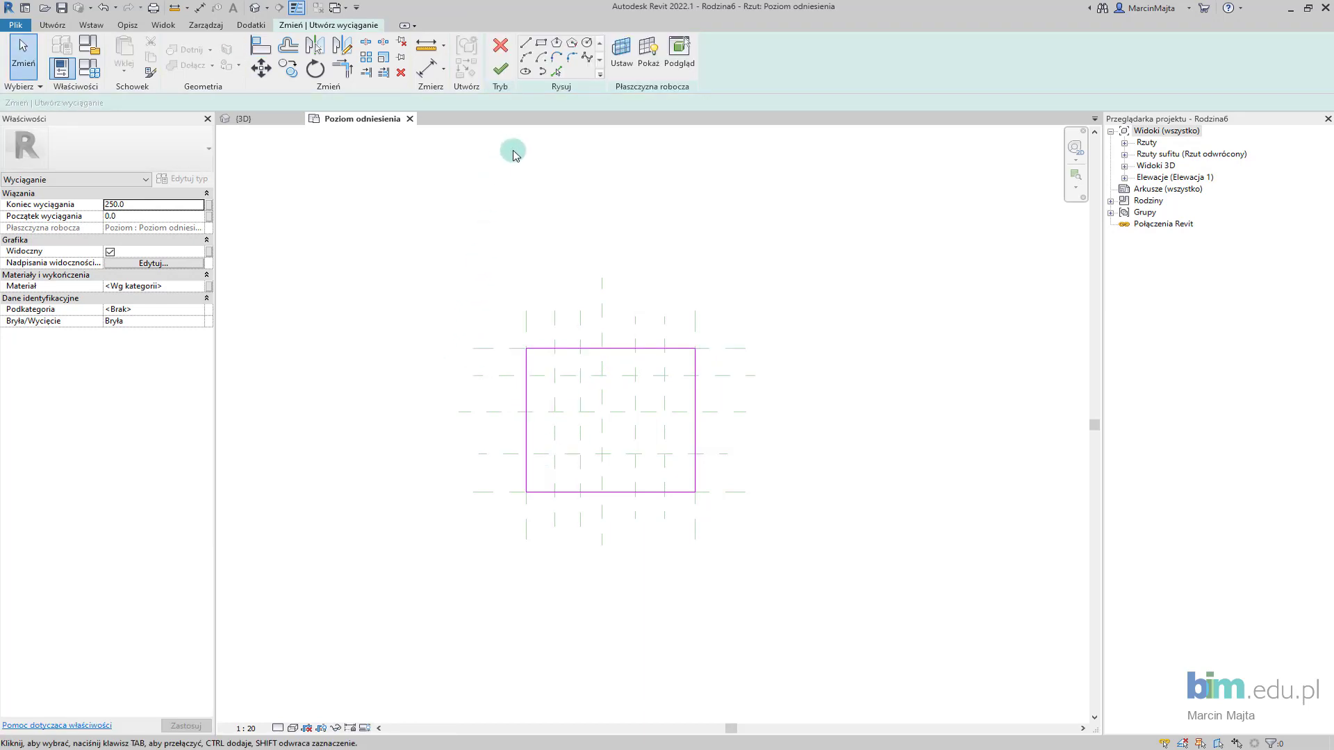
Sketch two rectangular flue openings between plane intersections, locking edges to the planes
{"action": "left_click", "coordinate": [541, 53]}
{"action": "scroll", "coordinate": [550, 421], "scroll_direction": "up", "scroll_amount": 1}
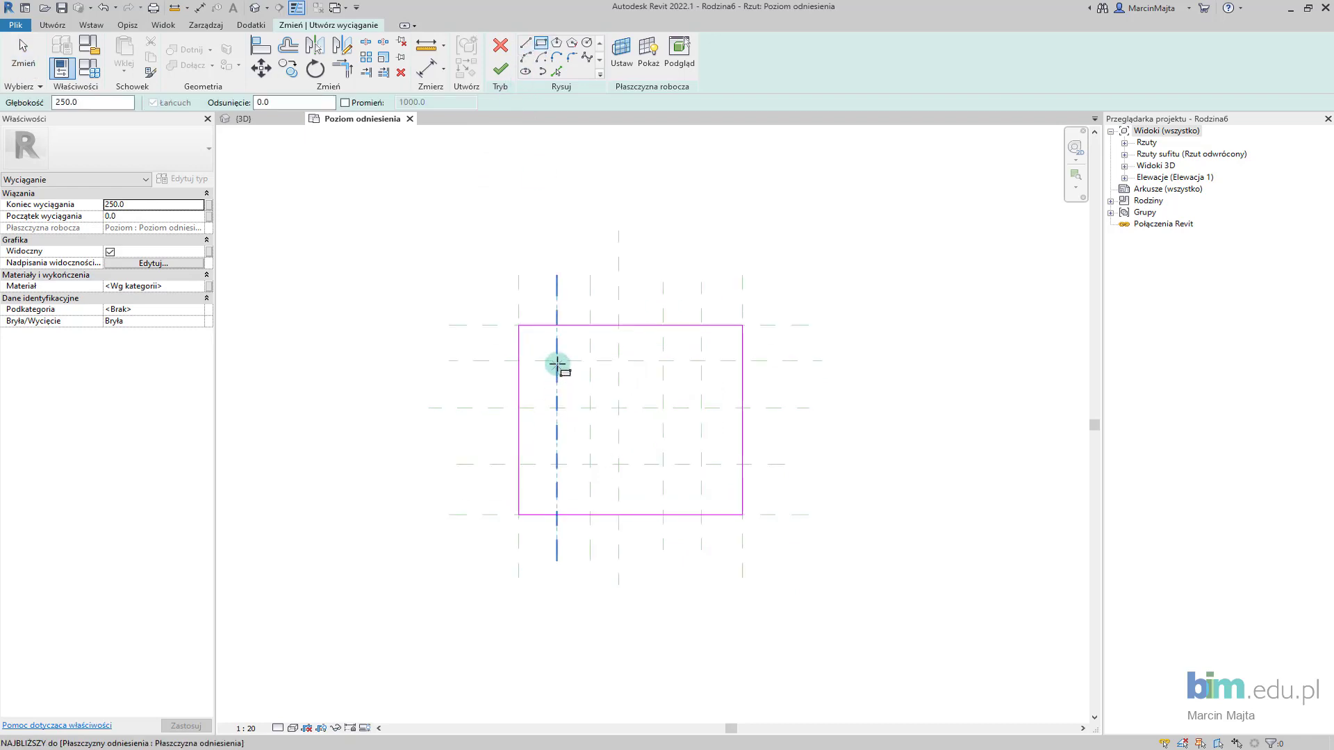
{"action": "left_click", "coordinate": [556, 360]}
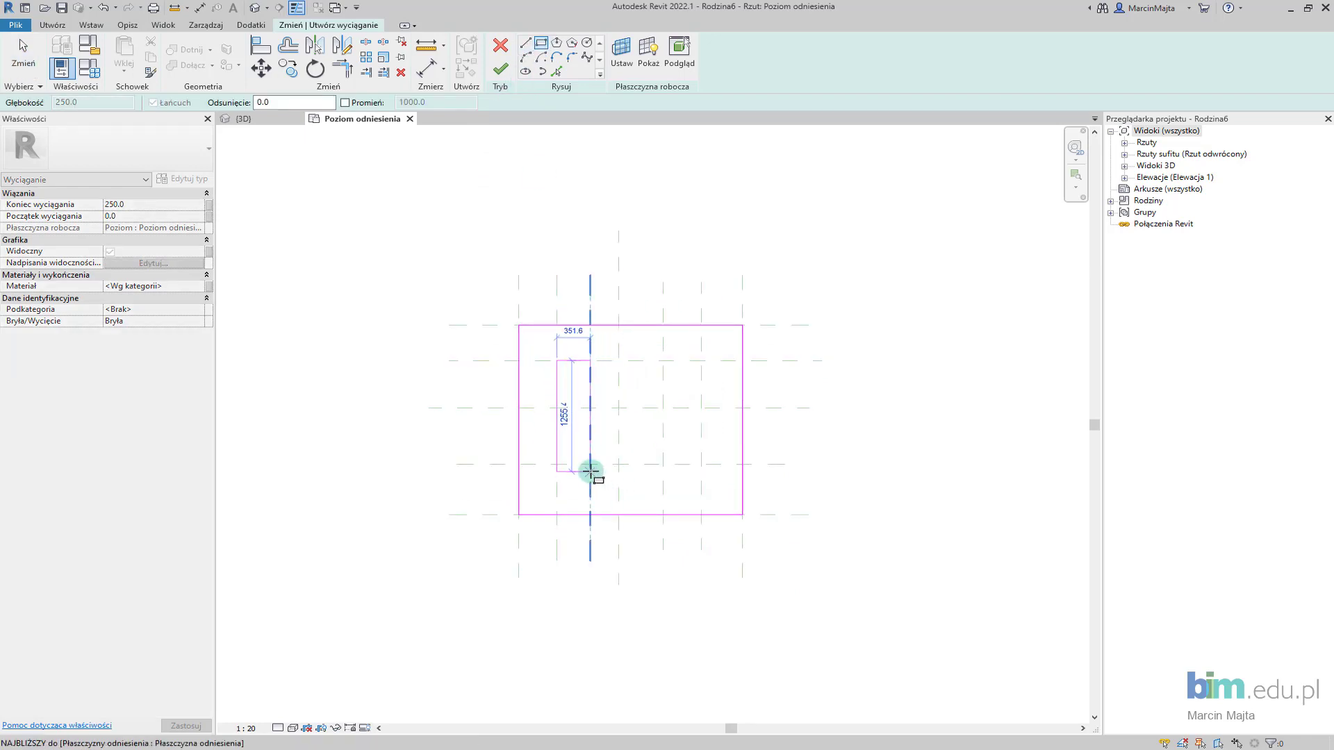
{"action": "left_click", "coordinate": [589, 464]}
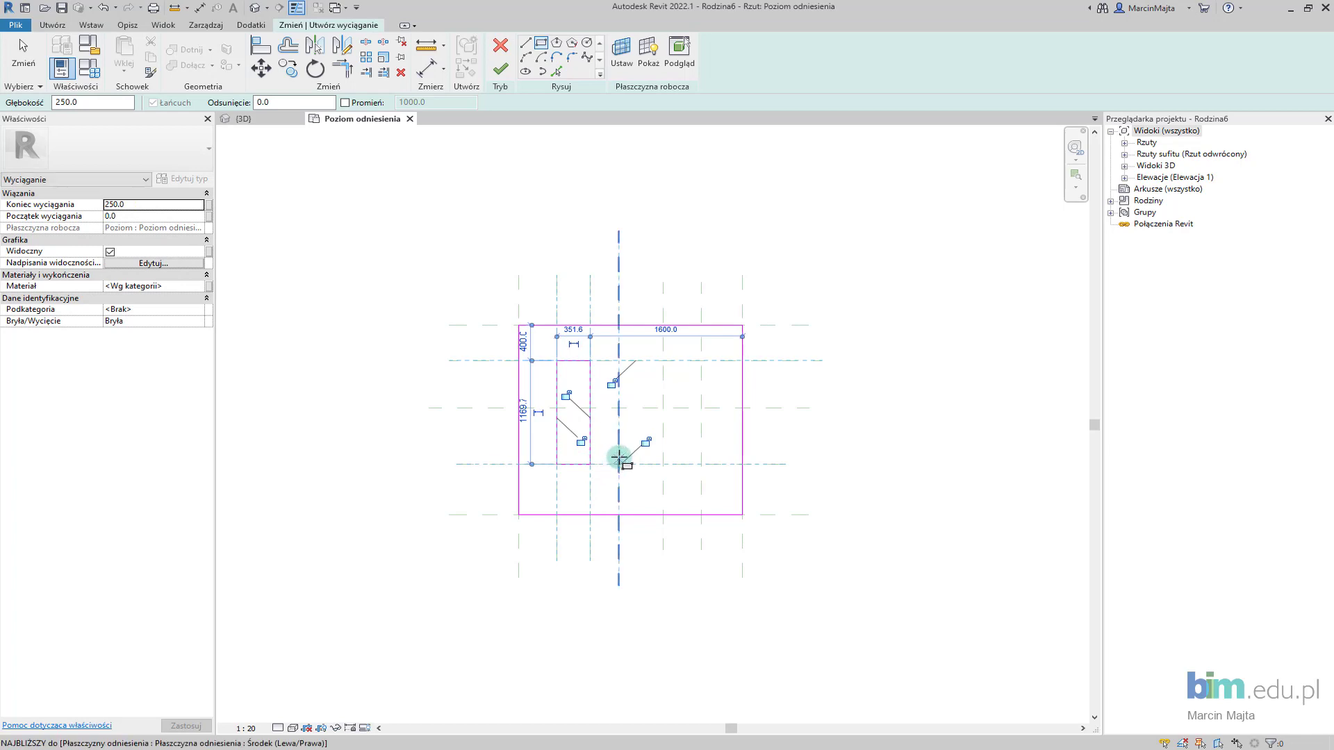
{"action": "left_click", "coordinate": [664, 360]}
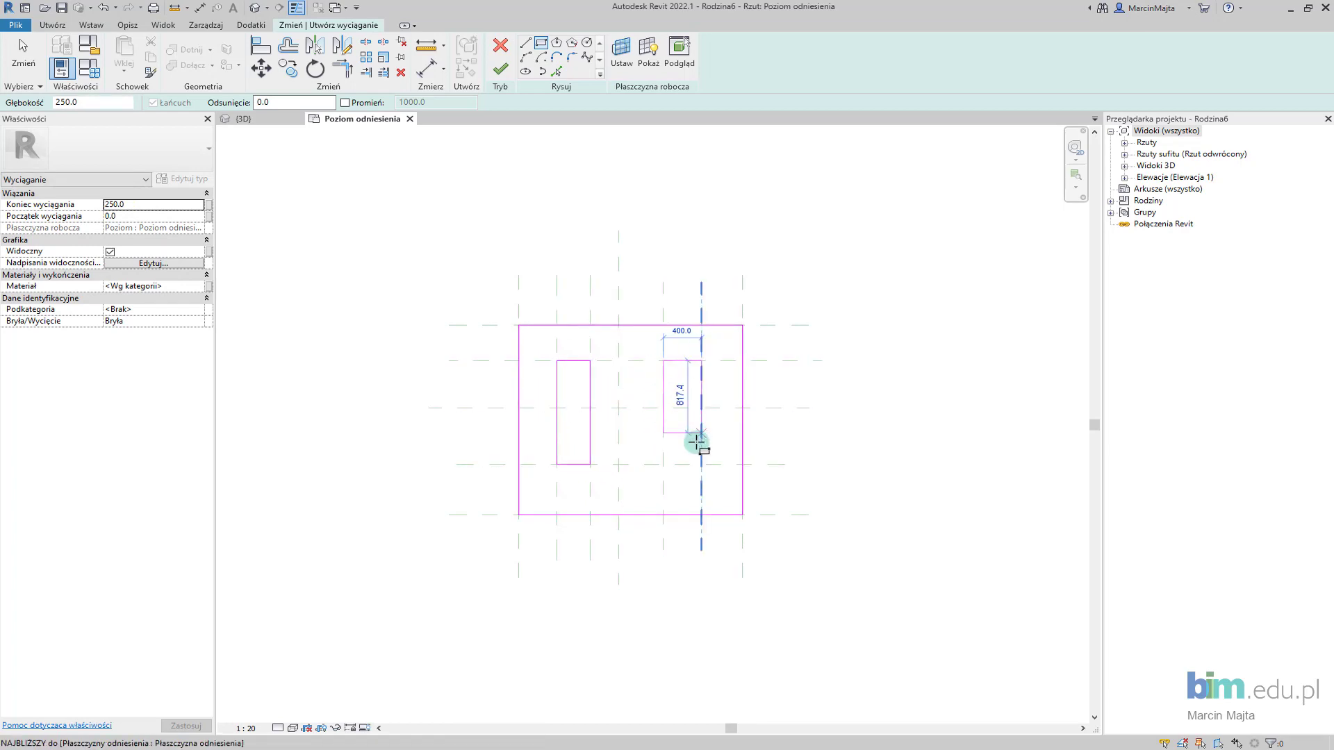
{"action": "left_click", "coordinate": [701, 464]}
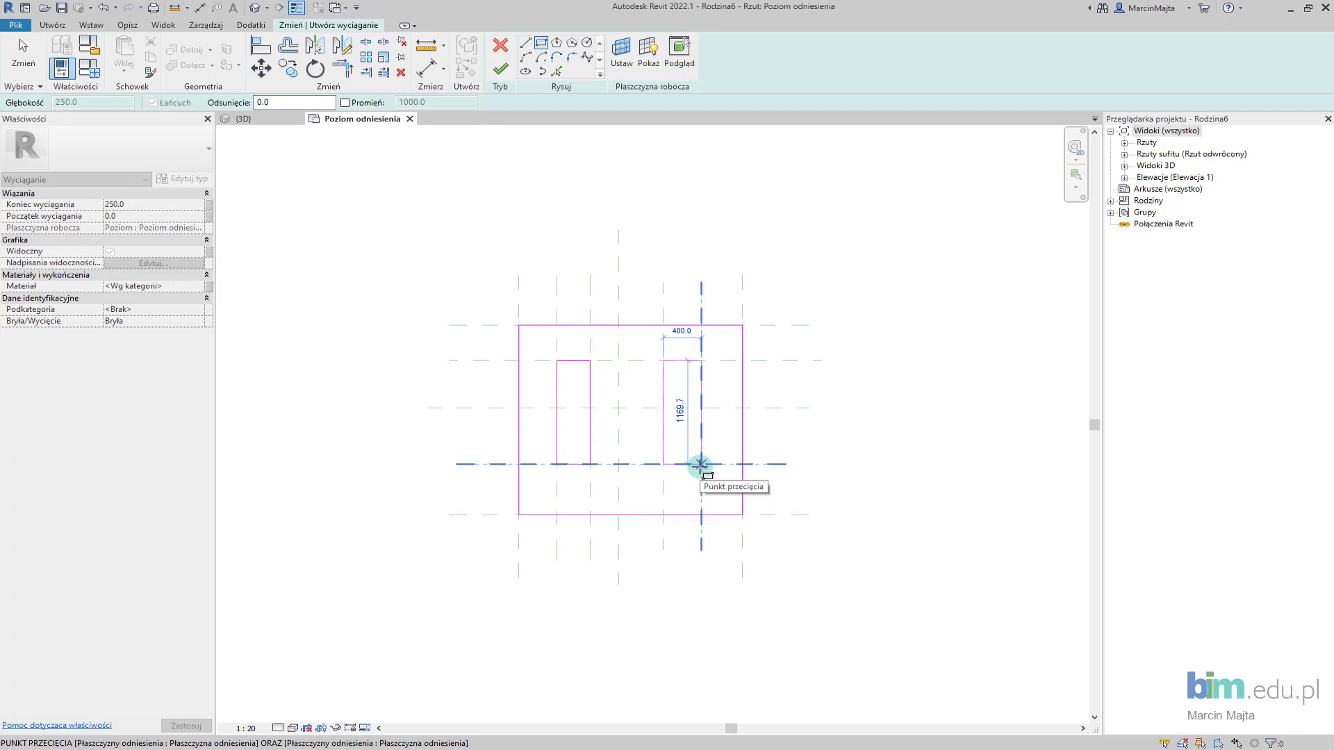
{"action": "left_click", "coordinate": [701, 464]}
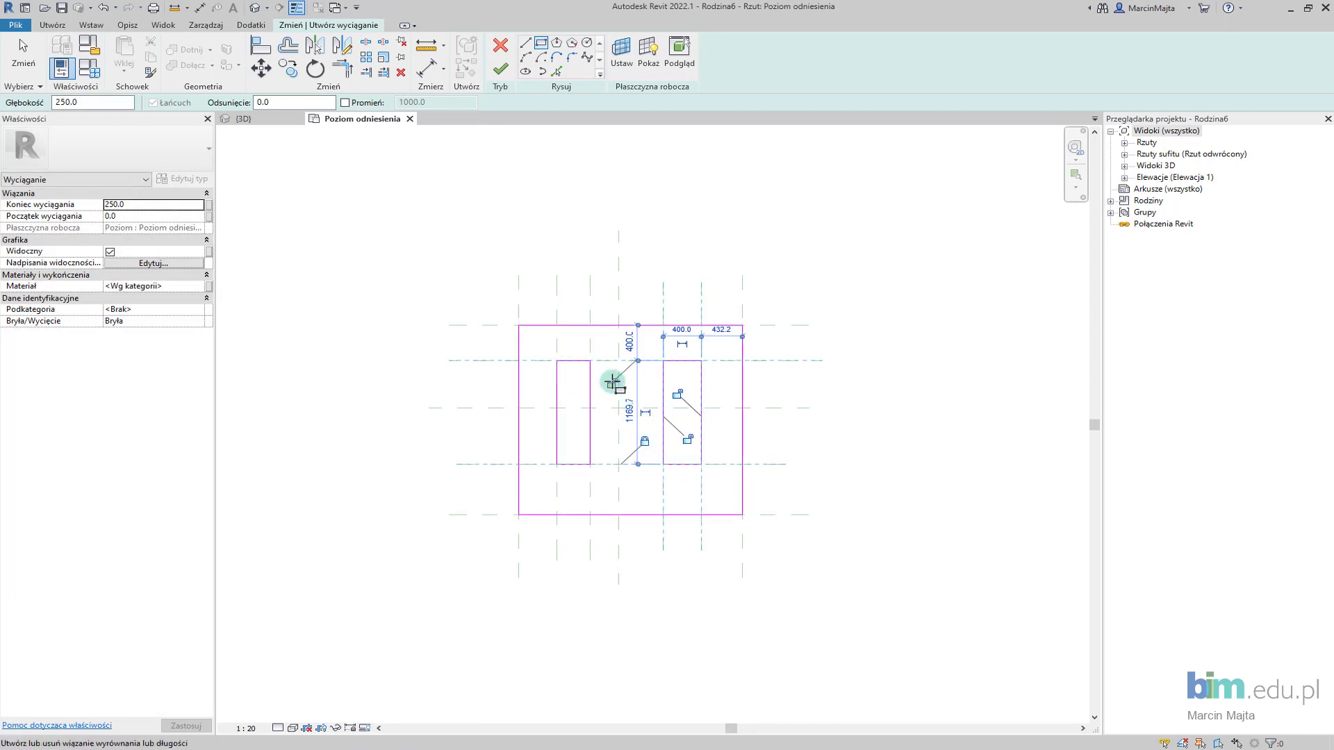
{"action": "left_click", "coordinate": [678, 394]}
{"action": "left_click", "coordinate": [689, 440]}
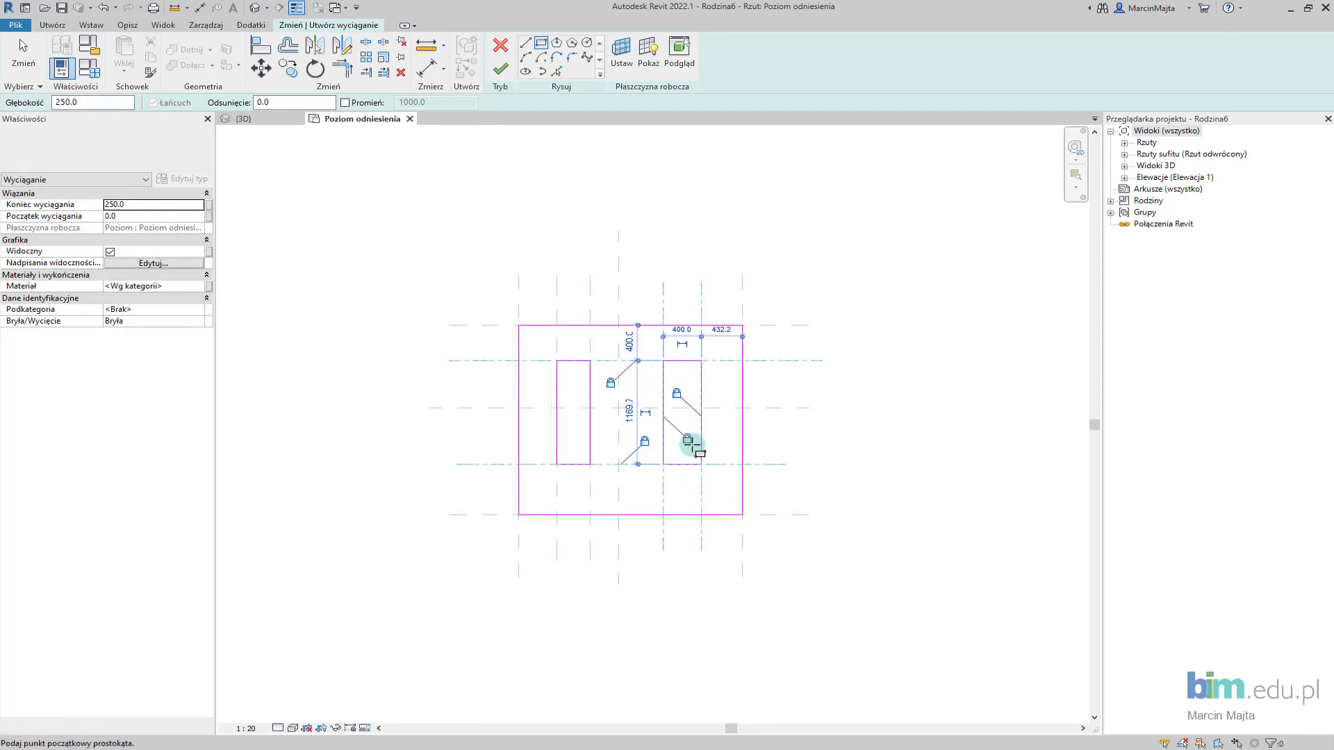
{"action": "key", "text": "Escape"}
{"action": "key", "text": "Escape"}
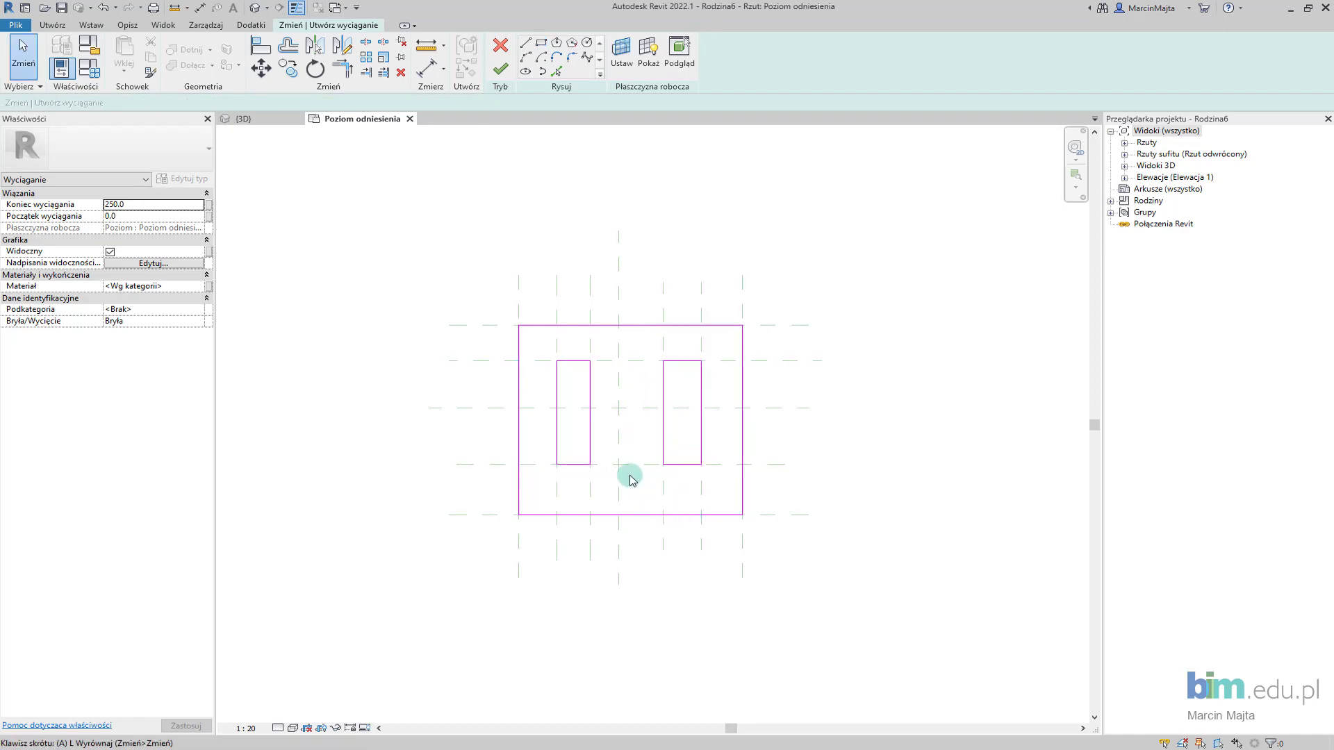
Align the openings' top and bottom edges and the left opening's sides to reference planes
{"action": "key", "text": "a"}
{"action": "key", "text": "l"}
{"action": "left_click", "coordinate": [484, 367]}
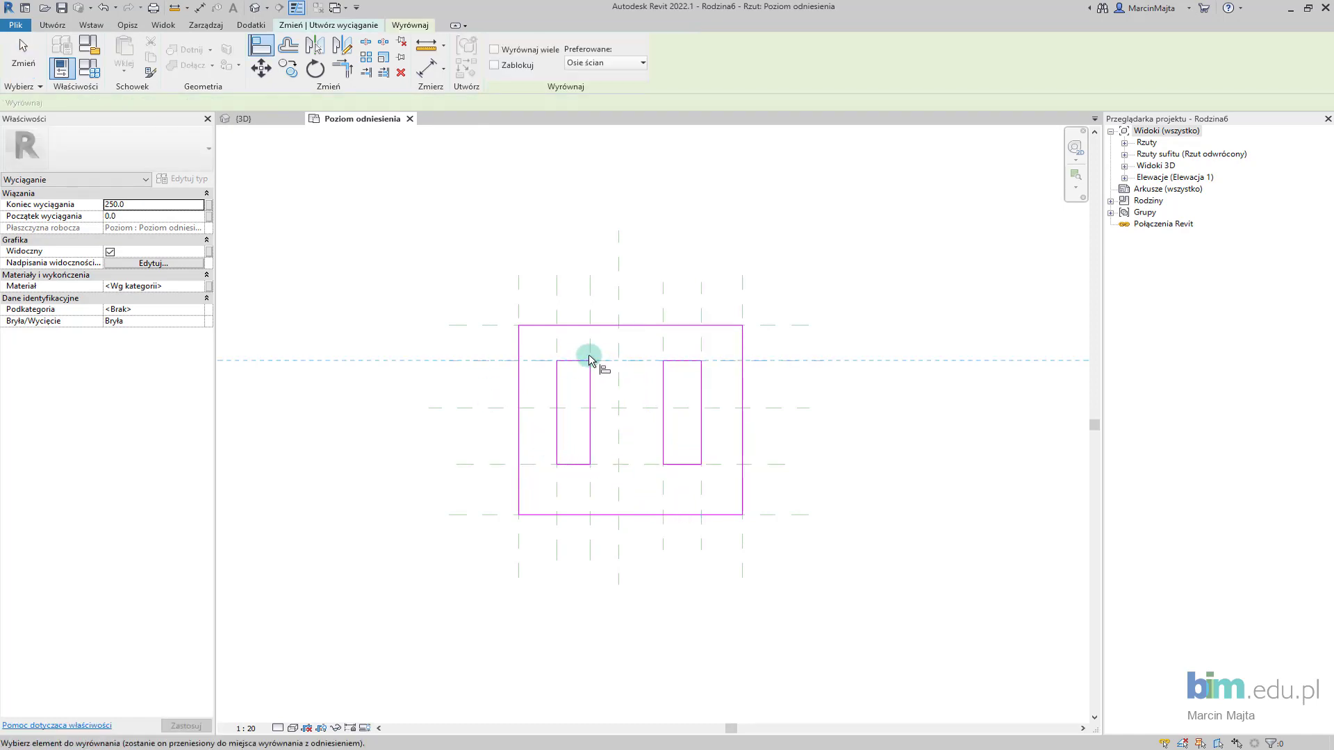
{"action": "left_click", "coordinate": [502, 466]}
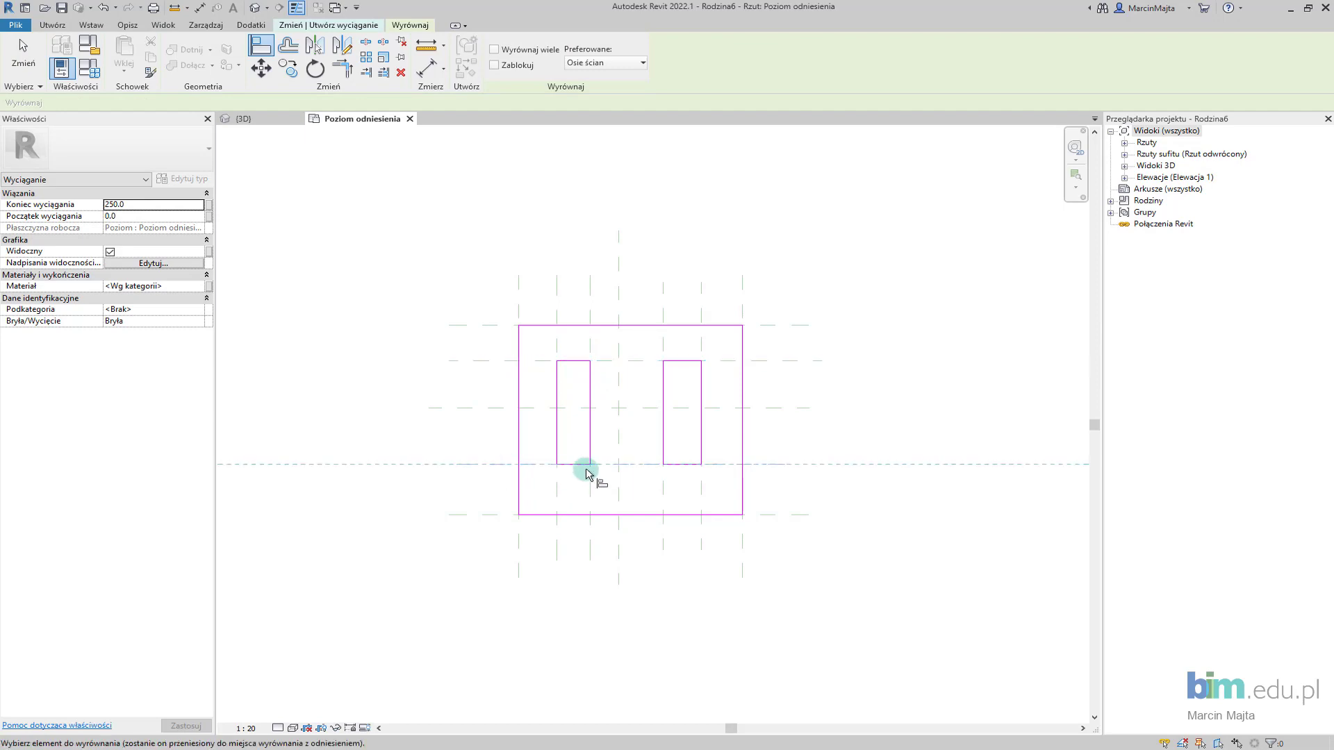
{"action": "left_click", "coordinate": [577, 464]}
{"action": "left_click", "coordinate": [557, 495]}
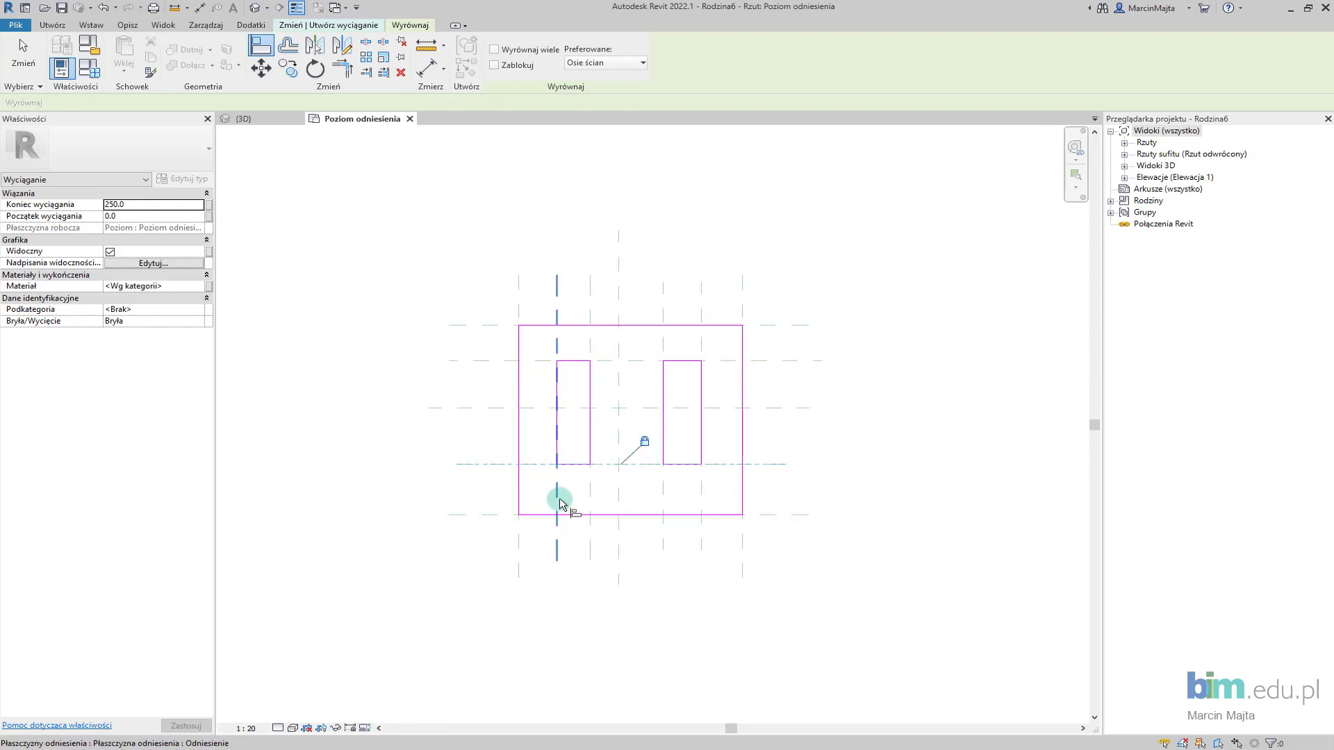
{"action": "left_click", "coordinate": [557, 443]}
{"action": "left_click", "coordinate": [590, 495]}
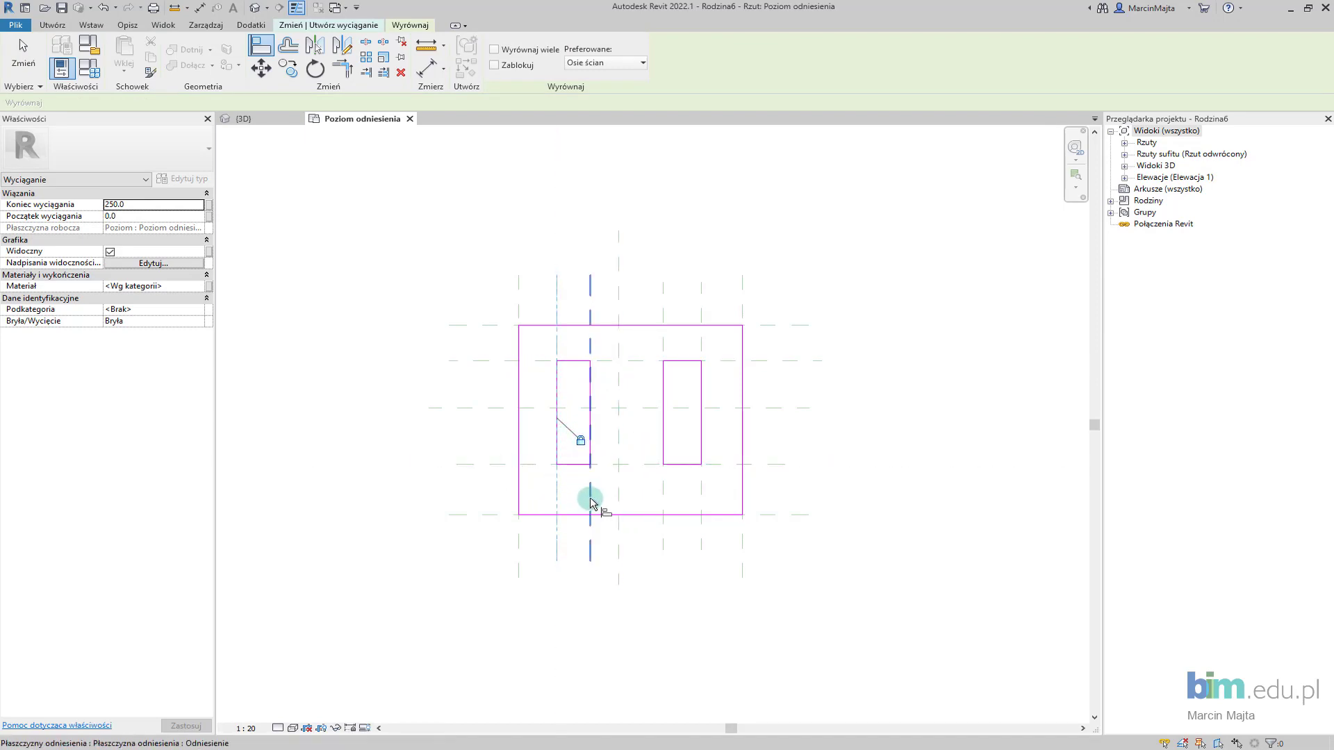
{"action": "left_click", "coordinate": [590, 420]}
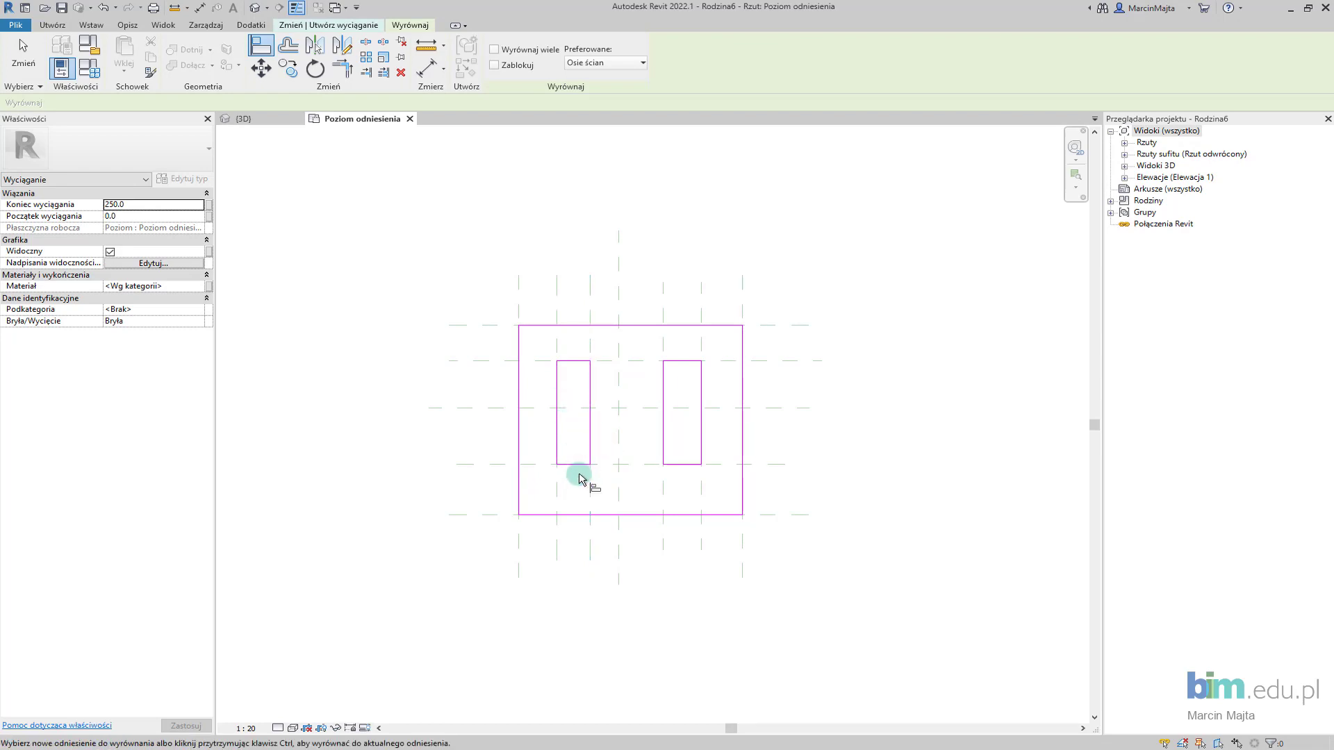
{"action": "scroll", "coordinate": [550, 383], "scroll_direction": "down", "scroll_amount": 1}
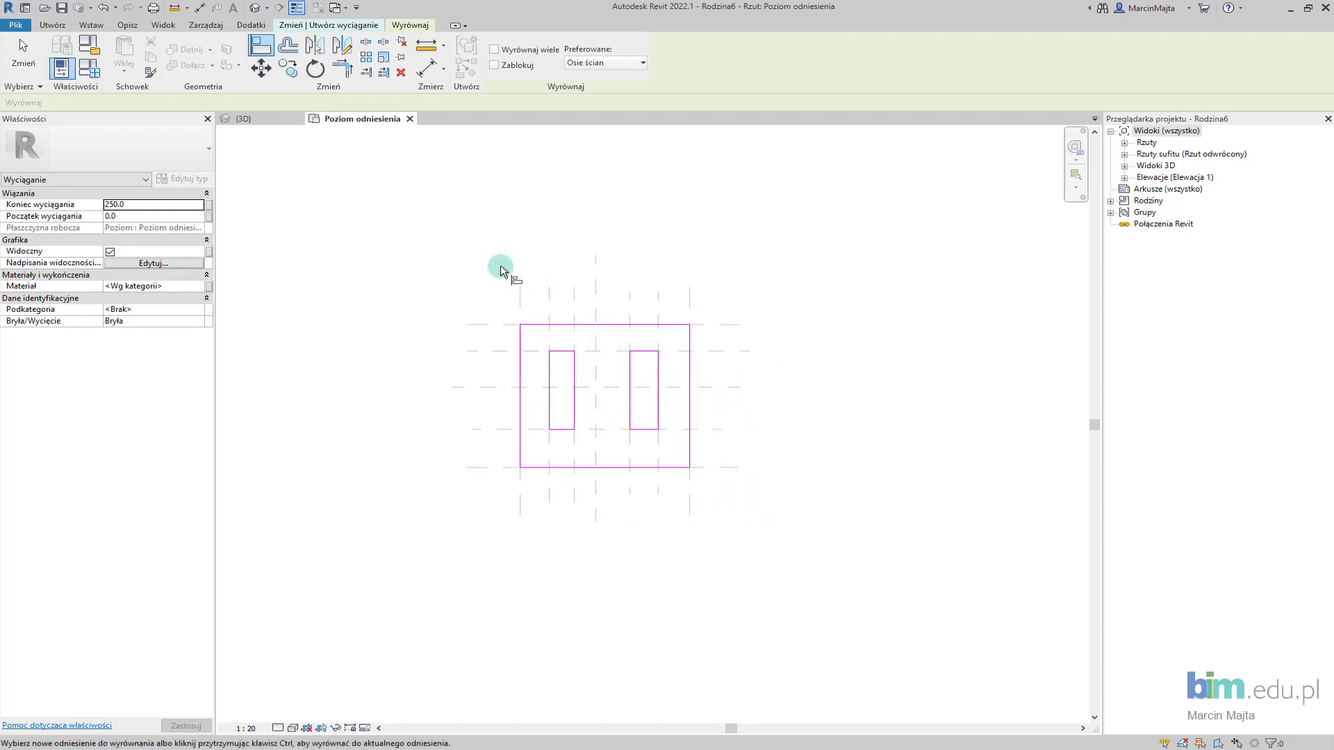
{"action": "scroll", "coordinate": [501, 265], "scroll_direction": "down", "scroll_amount": 1}
Finish the extrusion sketch and set the view's visual style to Consistent Colors
{"action": "key", "text": "Escape"}
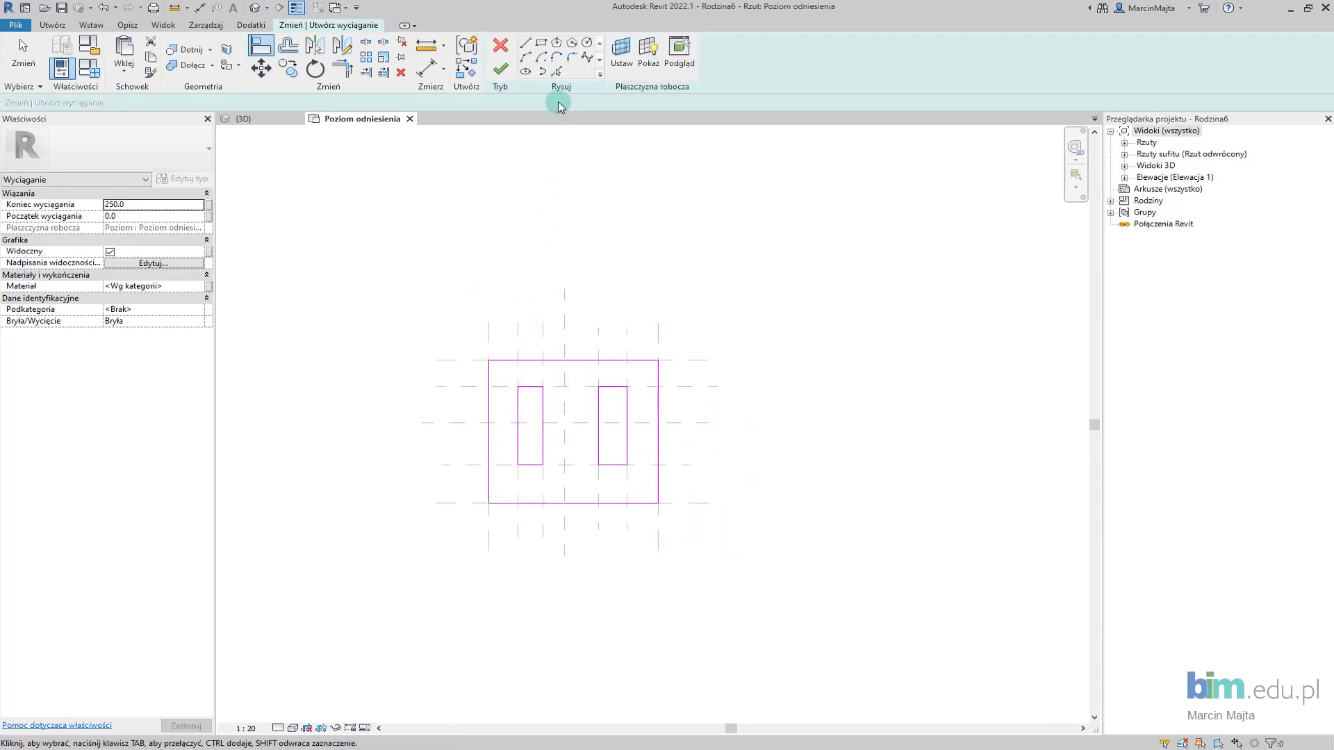
{"action": "left_click", "coordinate": [501, 56]}
{"action": "middle_click_drag", "start_coordinate": [473, 289], "coordinate": [542, 276]}
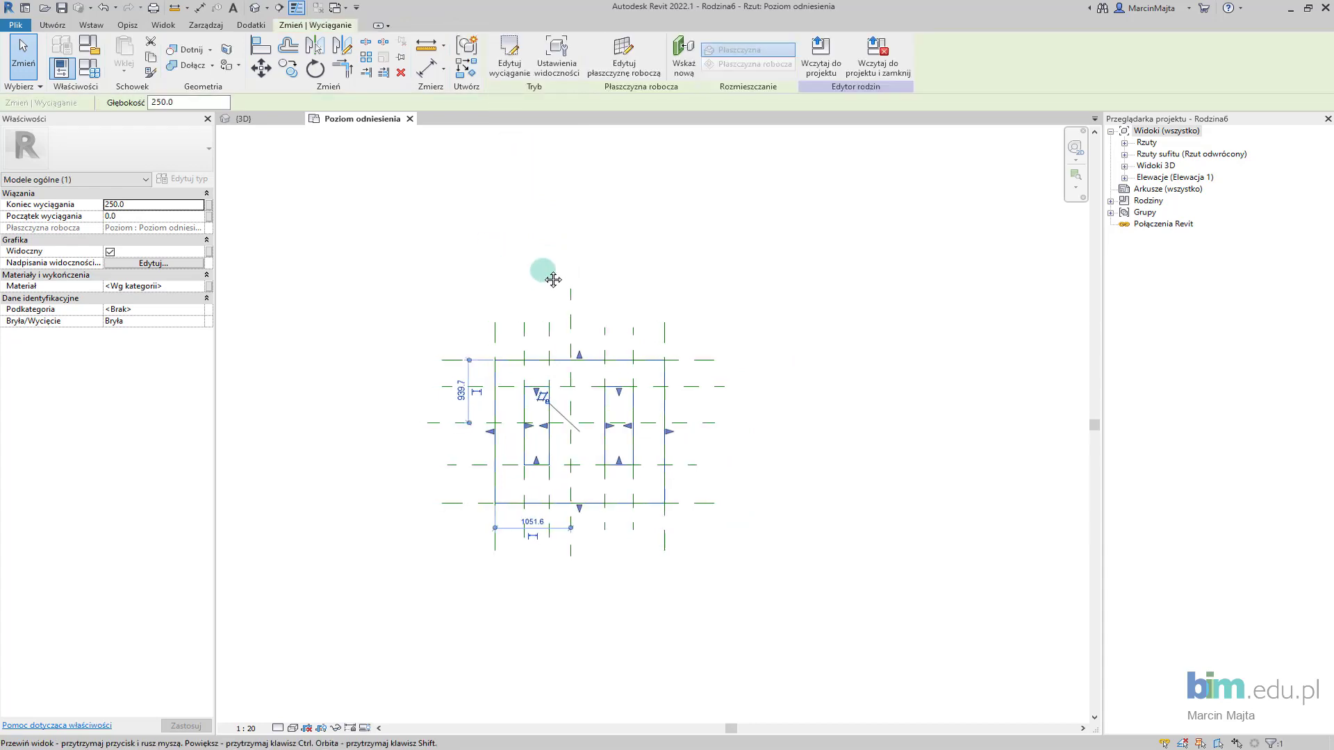
{"action": "left_click", "coordinate": [277, 728]}
{"action": "left_click", "coordinate": [288, 703]}
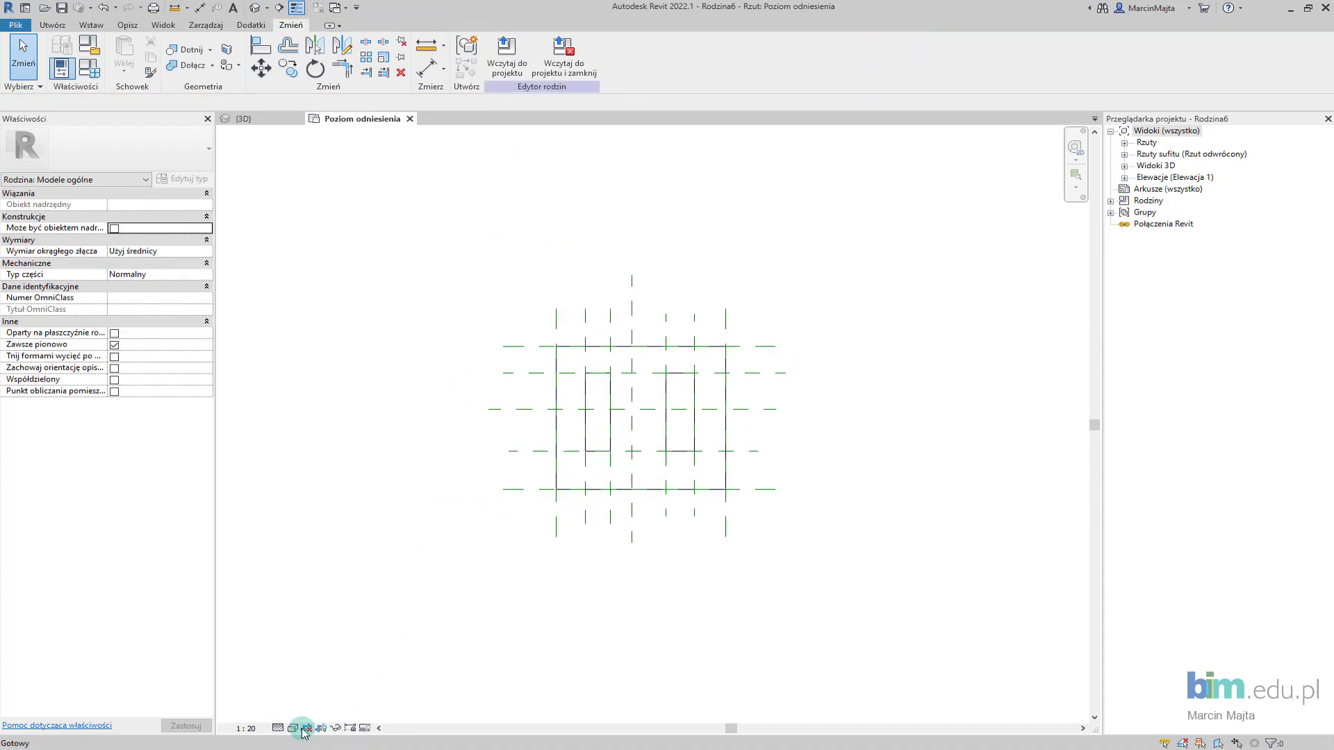
{"action": "left_click", "coordinate": [292, 727]}
{"action": "left_click", "coordinate": [316, 701]}
{"action": "middle_click_drag", "start_coordinate": [461, 544], "coordinate": [470, 510]}
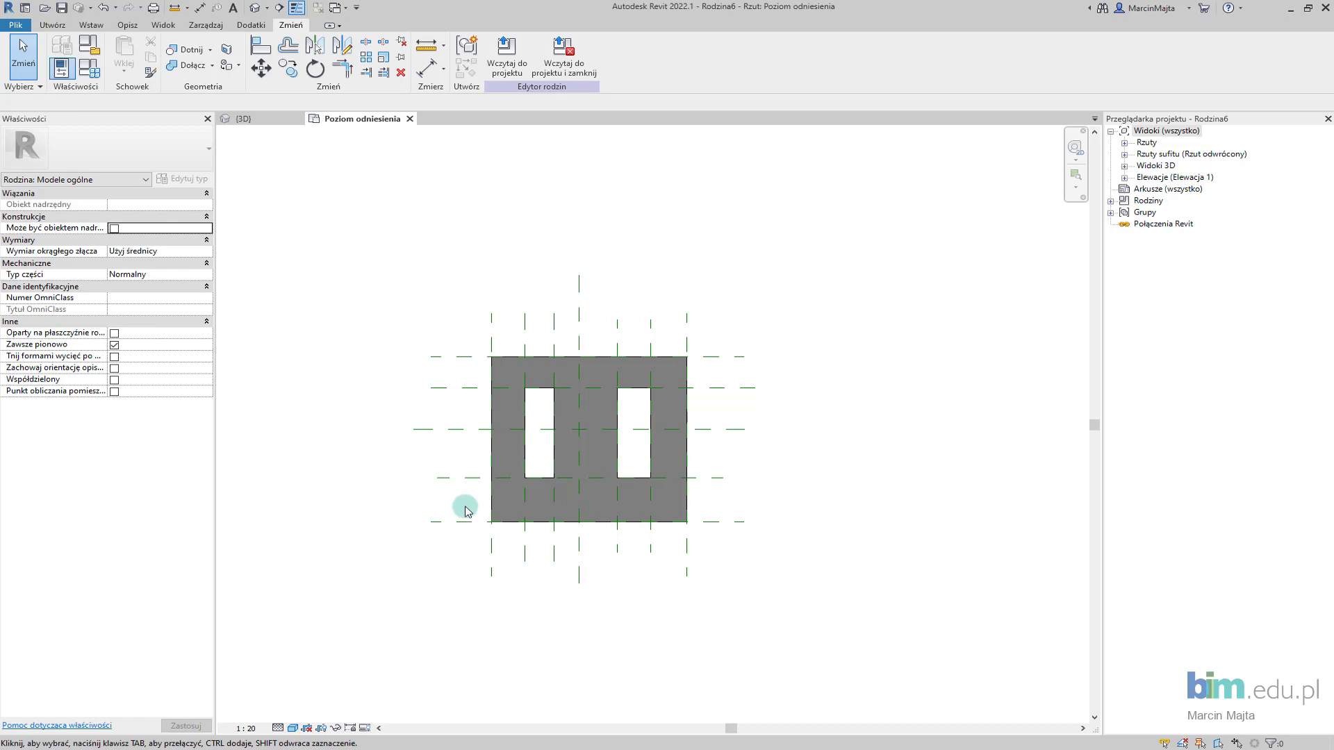
Place overall width and depth dimensions (2352 and 2140) on the block
{"action": "key", "text": "d"}
{"action": "key", "text": "i"}
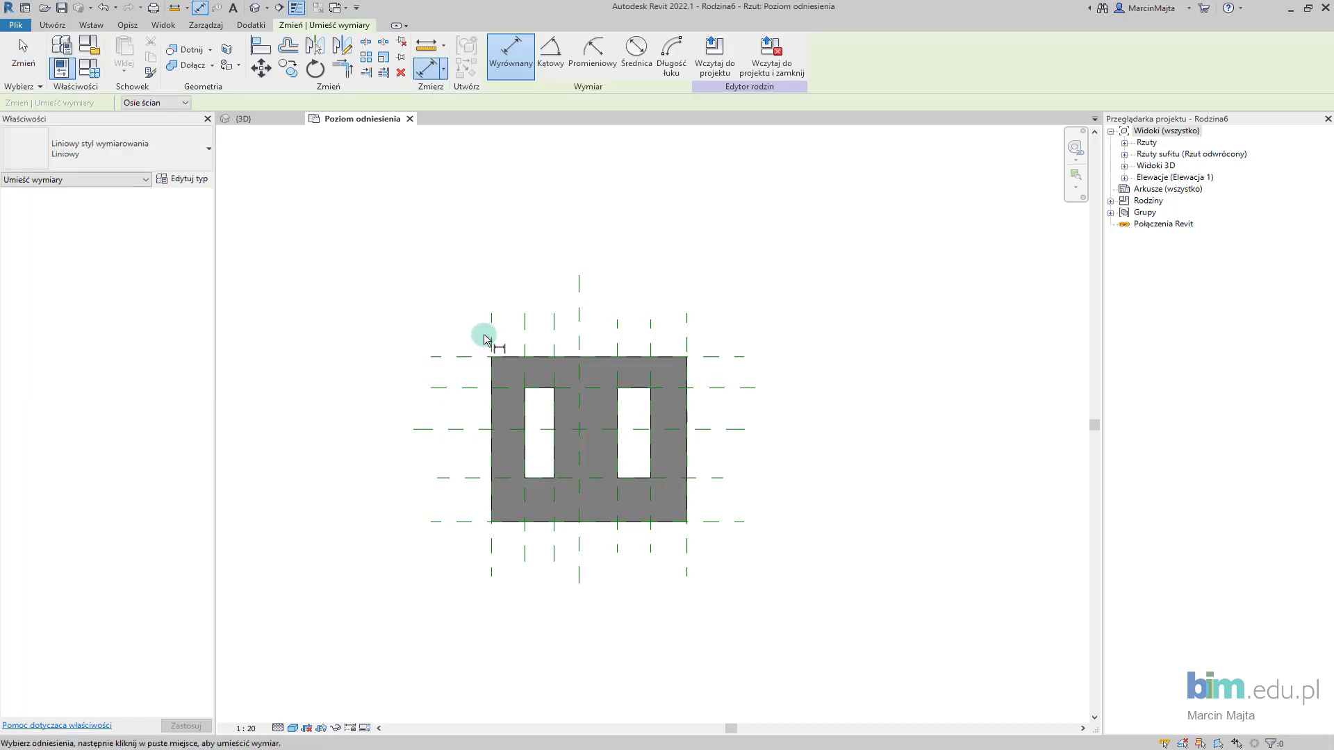
{"action": "left_click", "coordinate": [490, 329]}
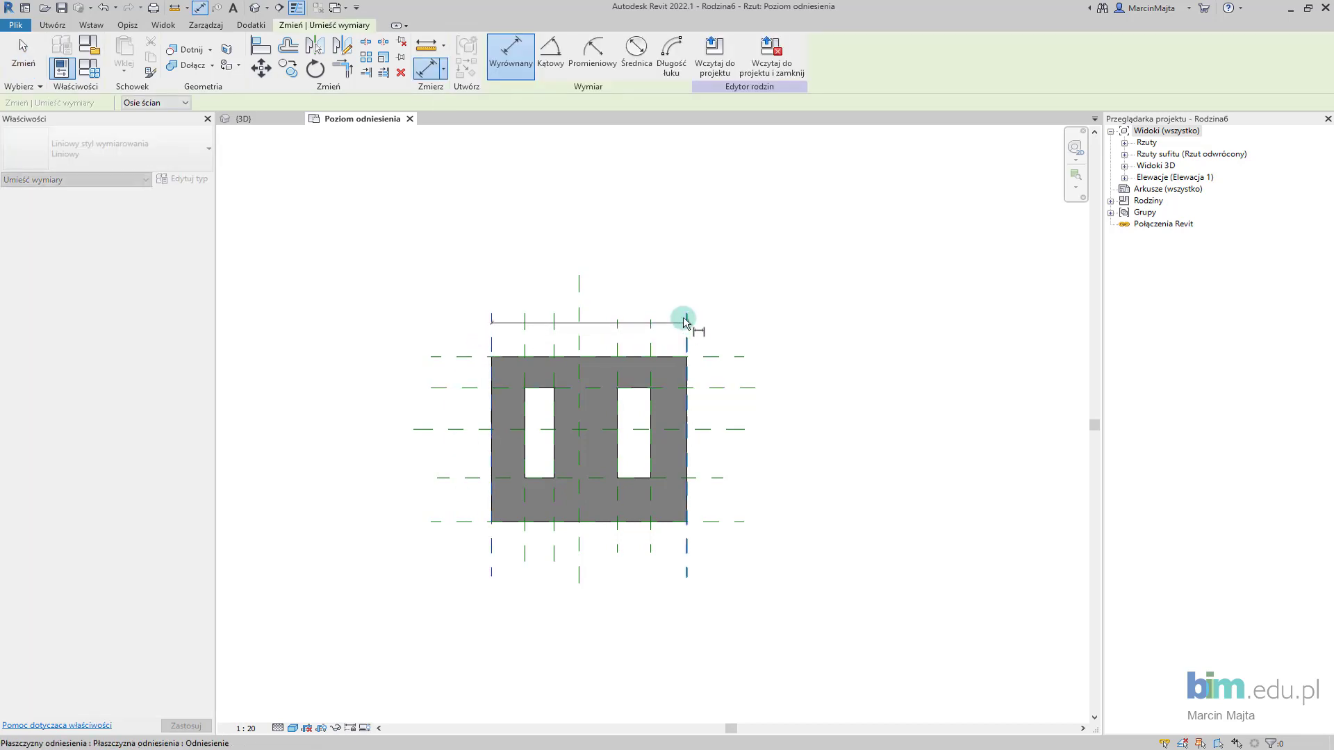
{"action": "left_click", "coordinate": [685, 317]}
{"action": "left_click", "coordinate": [641, 236]}
{"action": "left_click", "coordinate": [434, 357]}
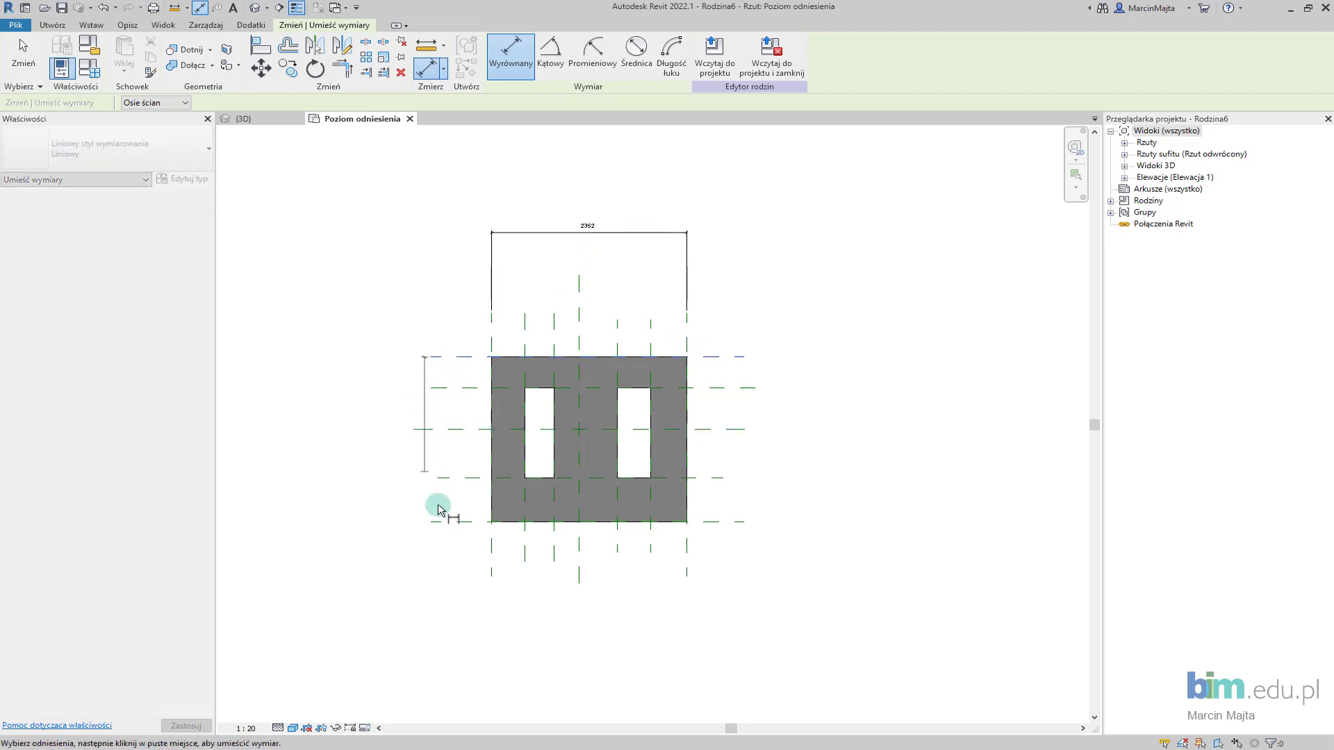
{"action": "left_click", "coordinate": [443, 521]}
{"action": "left_click", "coordinate": [400, 518]}
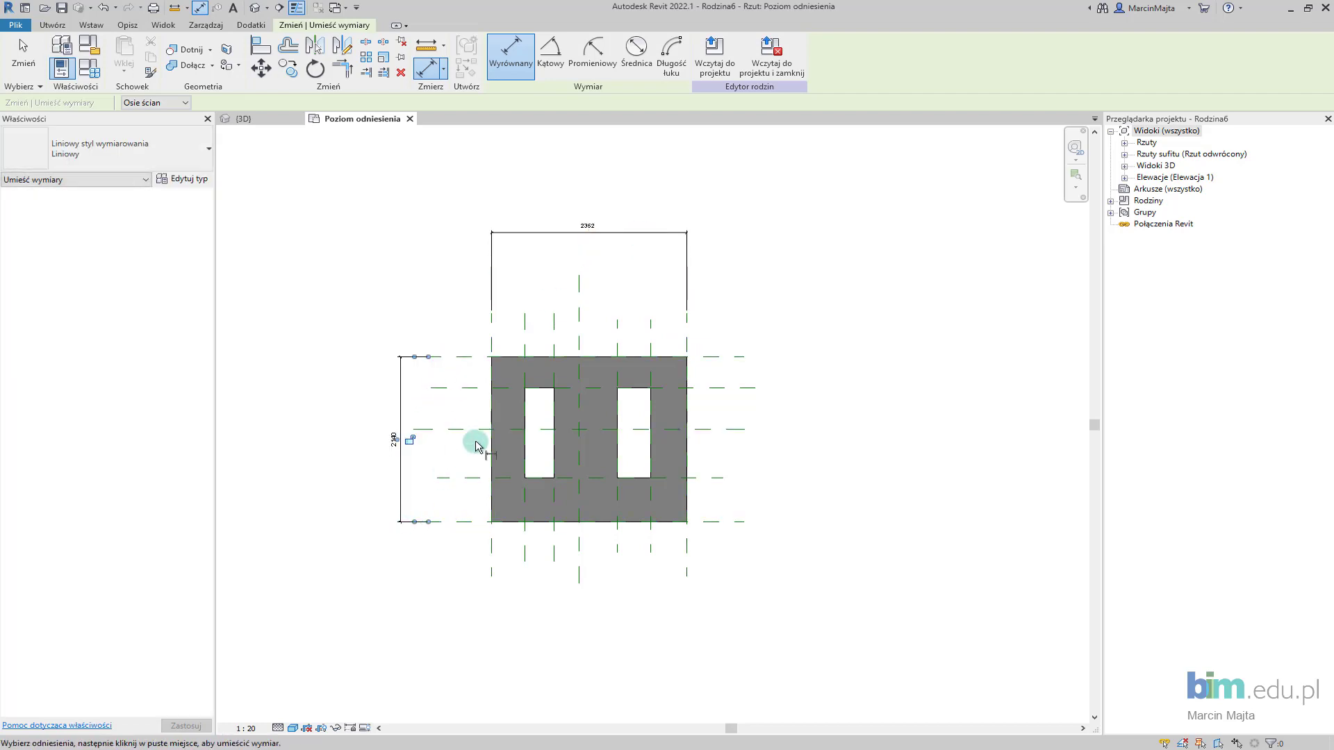
{"action": "scroll", "coordinate": [471, 437], "scroll_direction": "up", "scroll_amount": 1}
Dimension left edge, centre plane and right edge across the width and set it EQ
{"action": "left_click", "coordinate": [497, 316]}
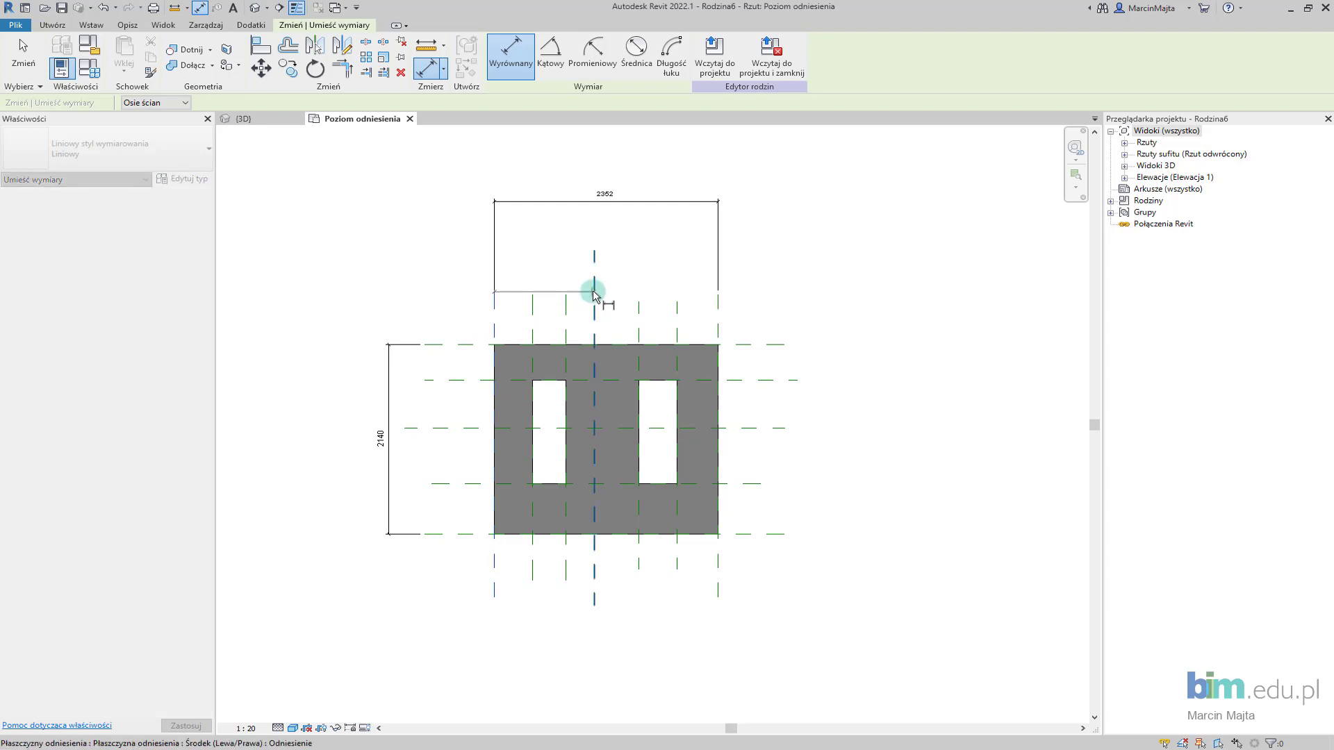
{"action": "left_click", "coordinate": [594, 296]}
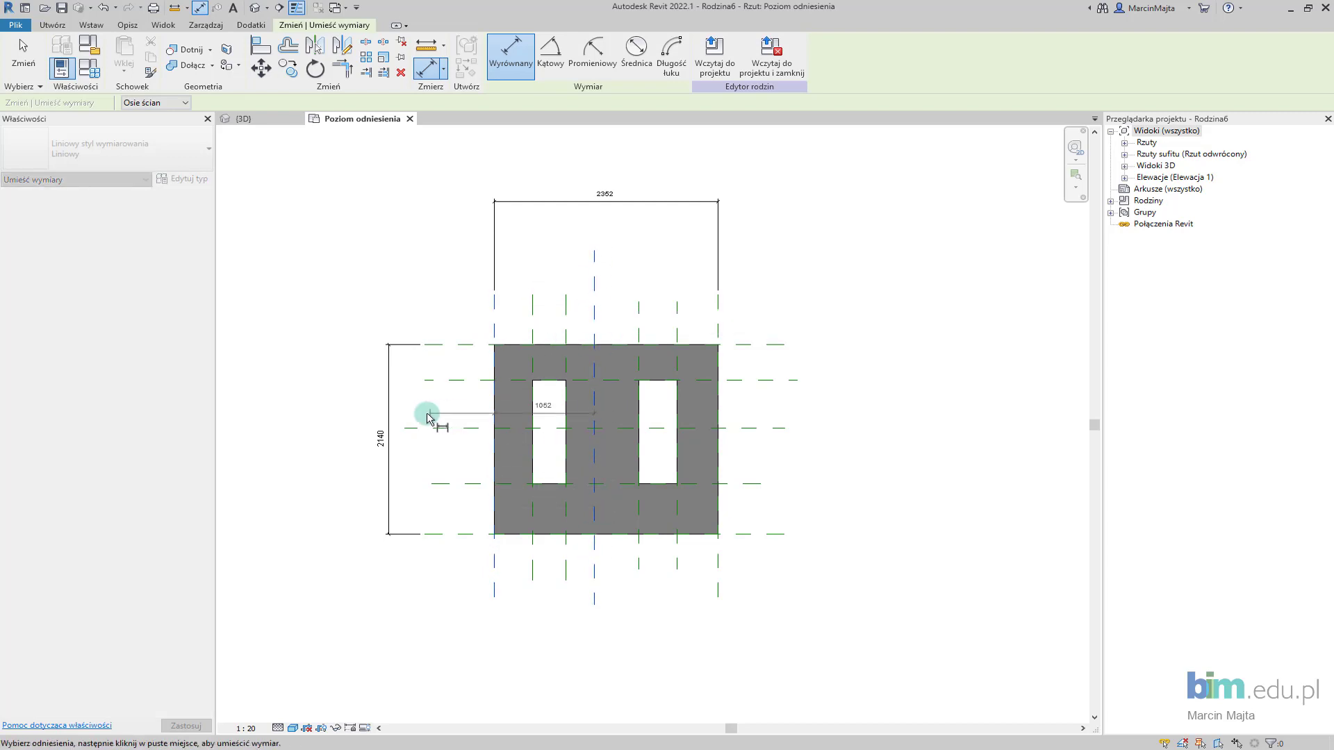
{"action": "left_click", "coordinate": [712, 425]}
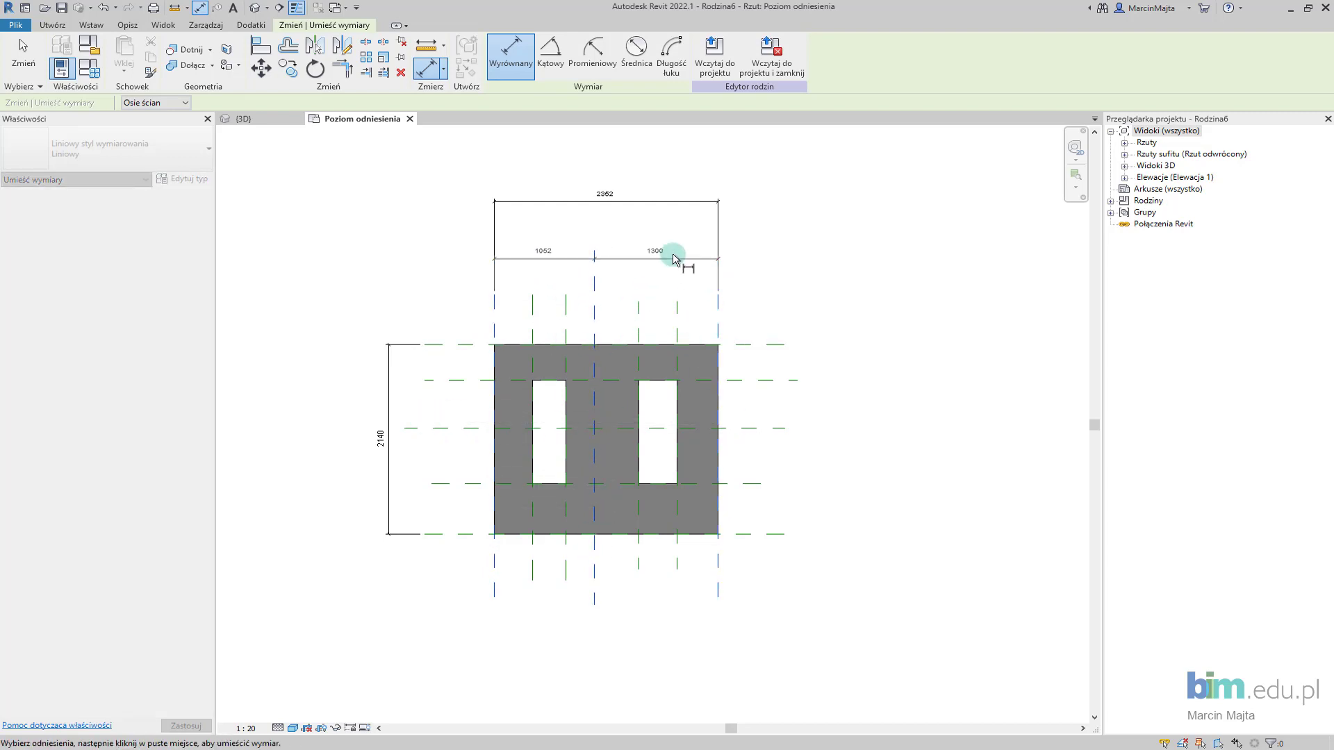
{"action": "left_click", "coordinate": [657, 238]}
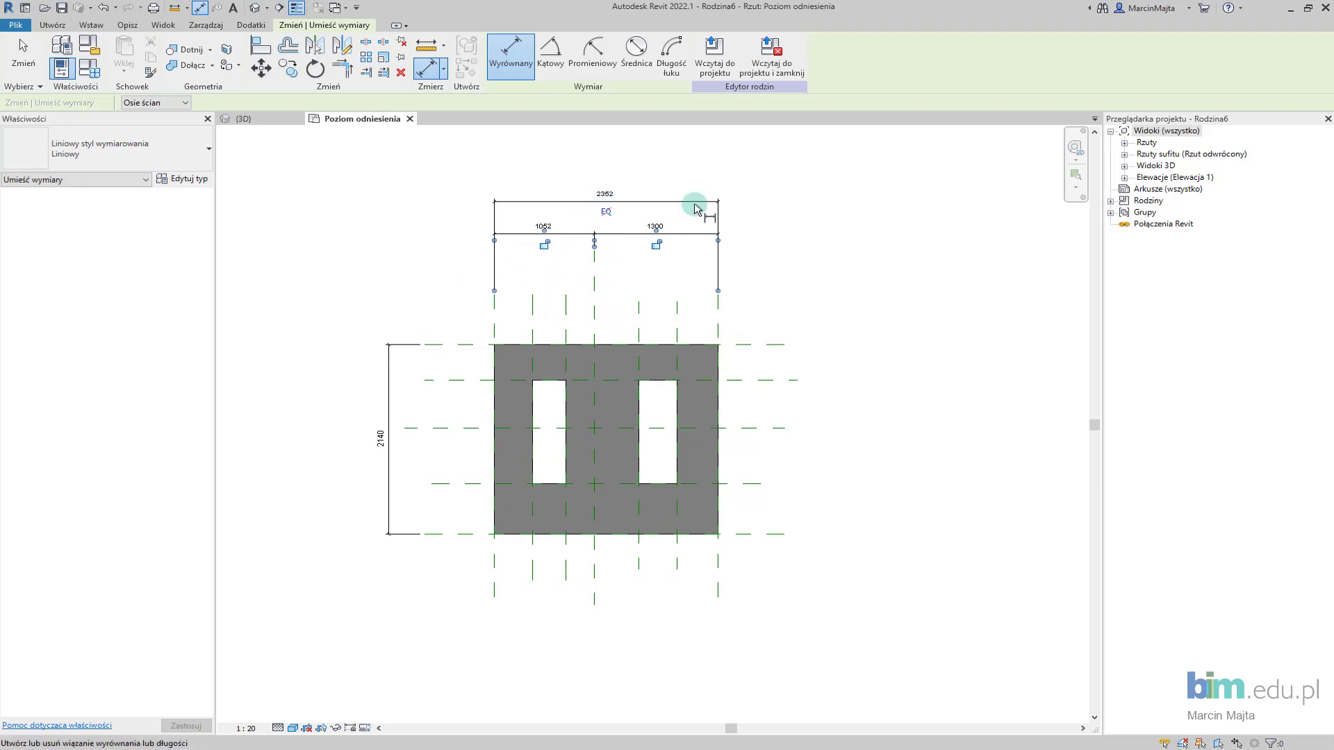
{"action": "left_click", "coordinate": [609, 213]}
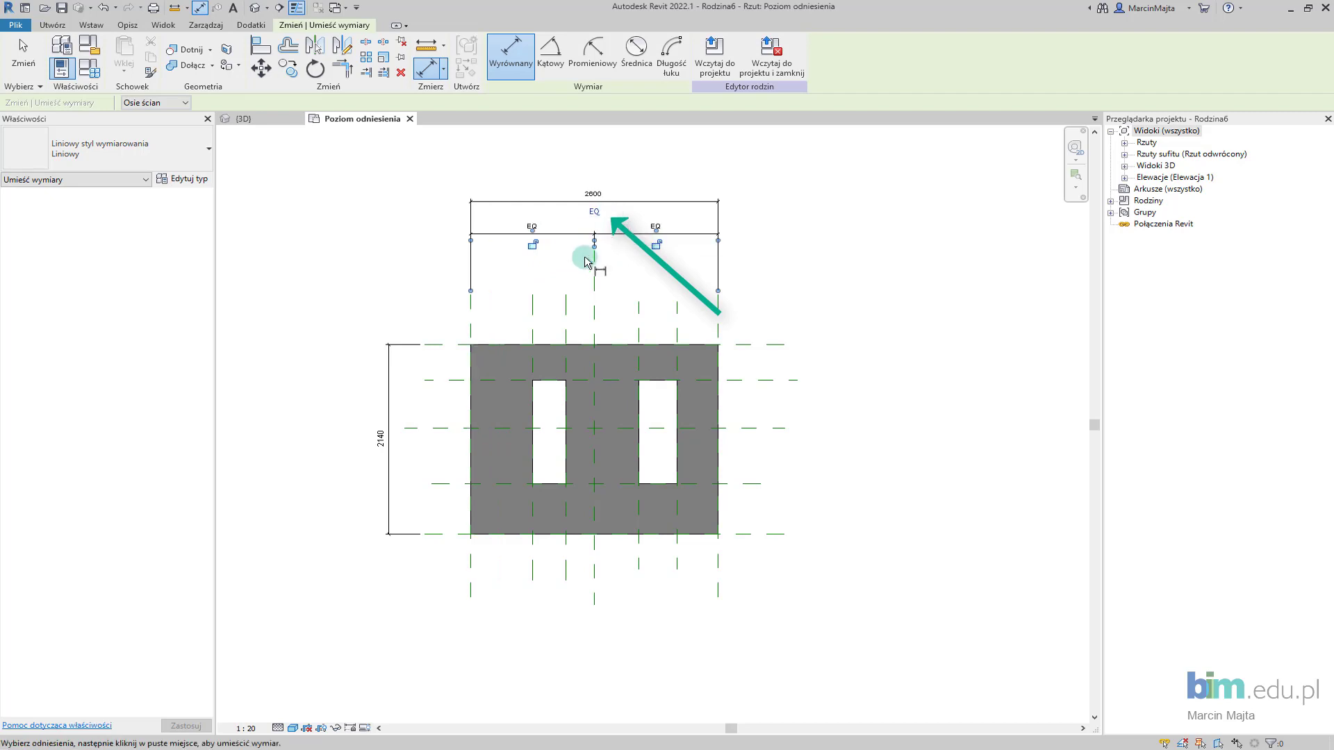
Dimension top edge, middle plane and bottom edge down the depth and set it EQ
{"action": "left_click", "coordinate": [450, 344]}
{"action": "left_click", "coordinate": [441, 428]}
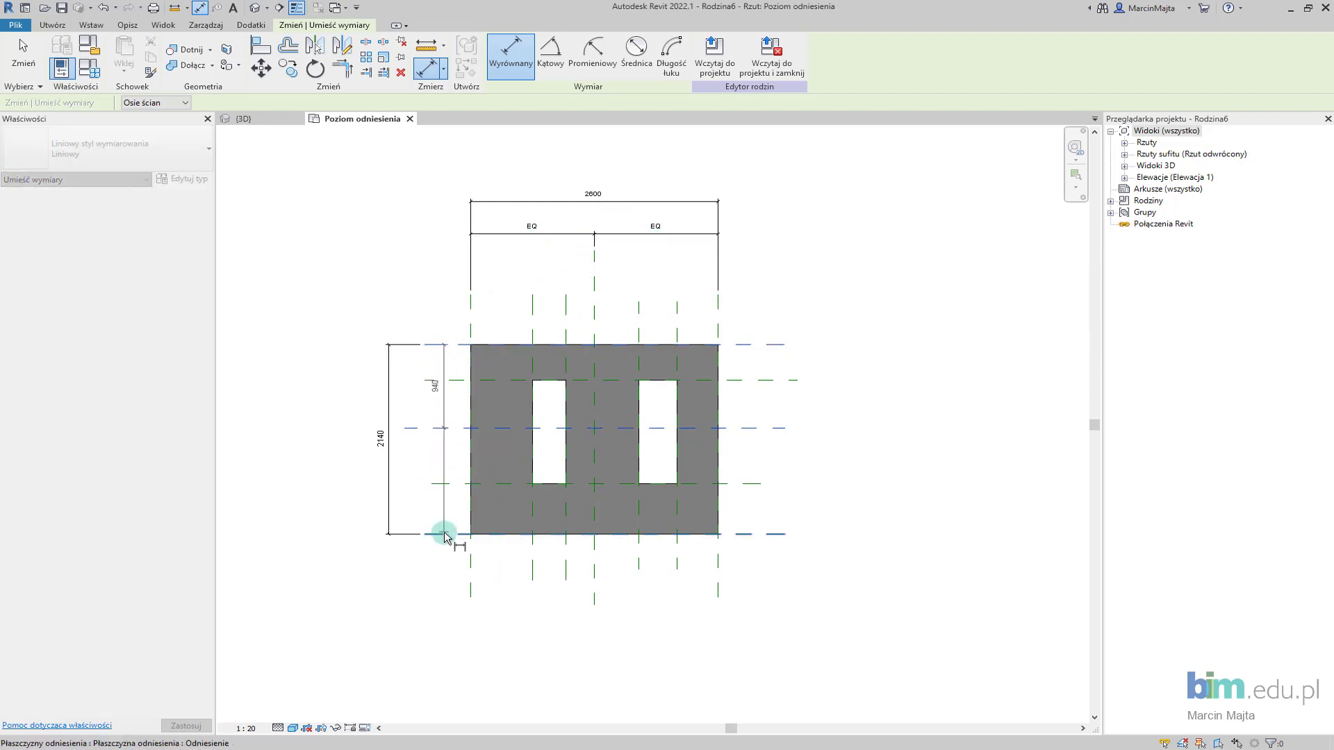
{"action": "left_click", "coordinate": [441, 535]}
{"action": "left_click", "coordinate": [413, 500]}
{"action": "left_click", "coordinate": [436, 428]}
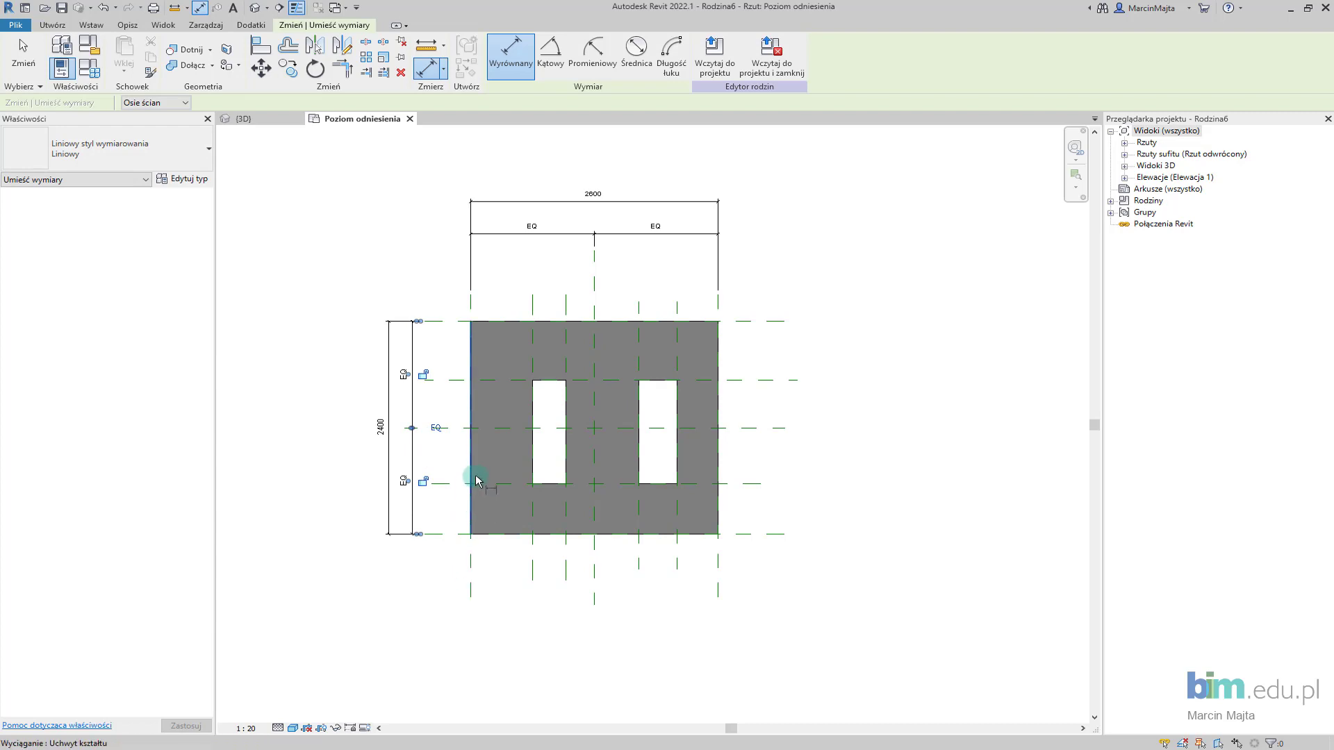
{"action": "key", "text": "Escape"}
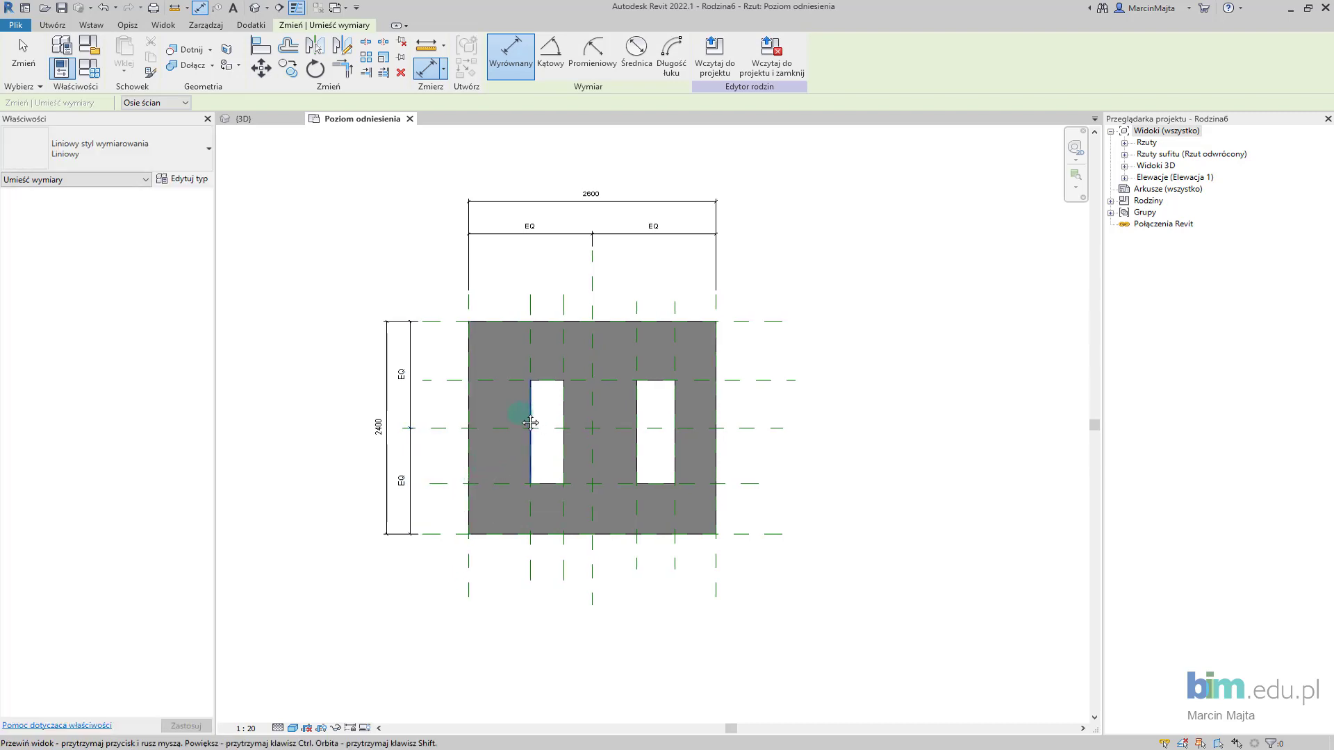
Dimension the opening planes across the top: 648, 352, 400 and 432
{"action": "left_click", "coordinate": [456, 305]}
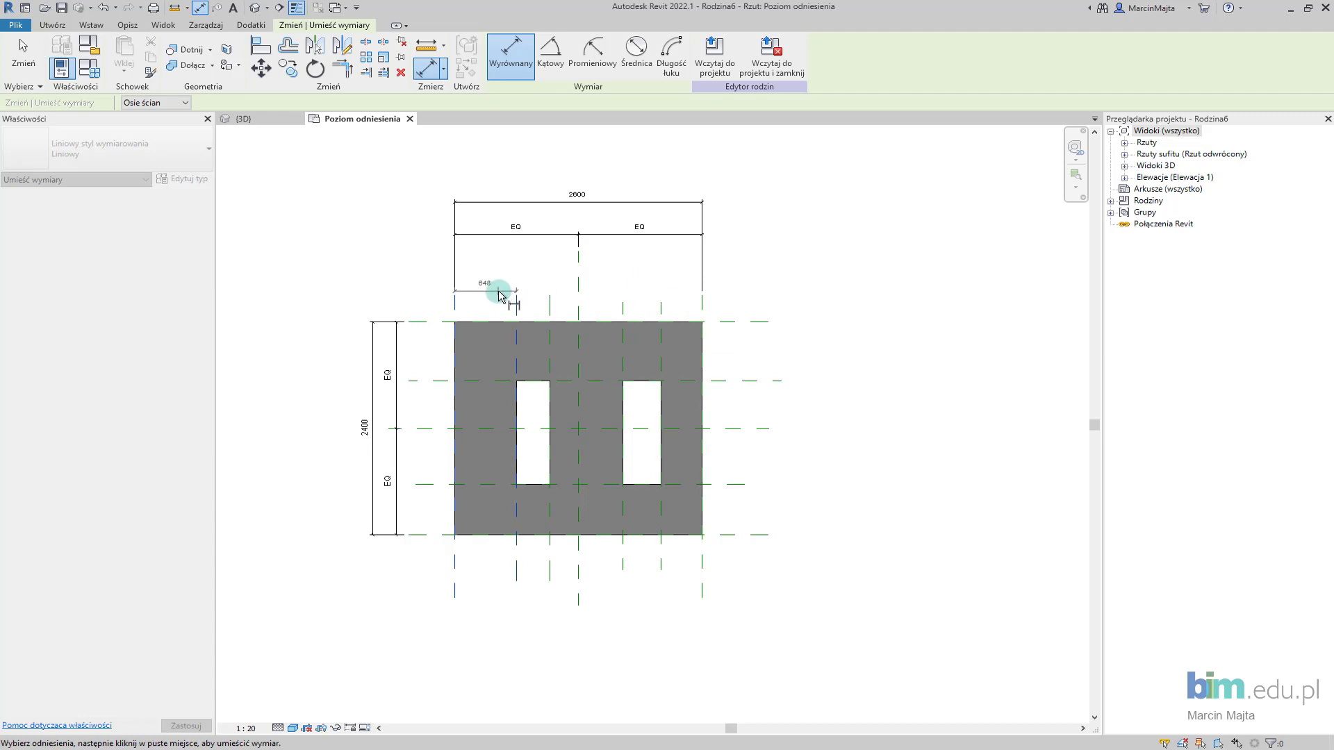
{"action": "left_click", "coordinate": [497, 291]}
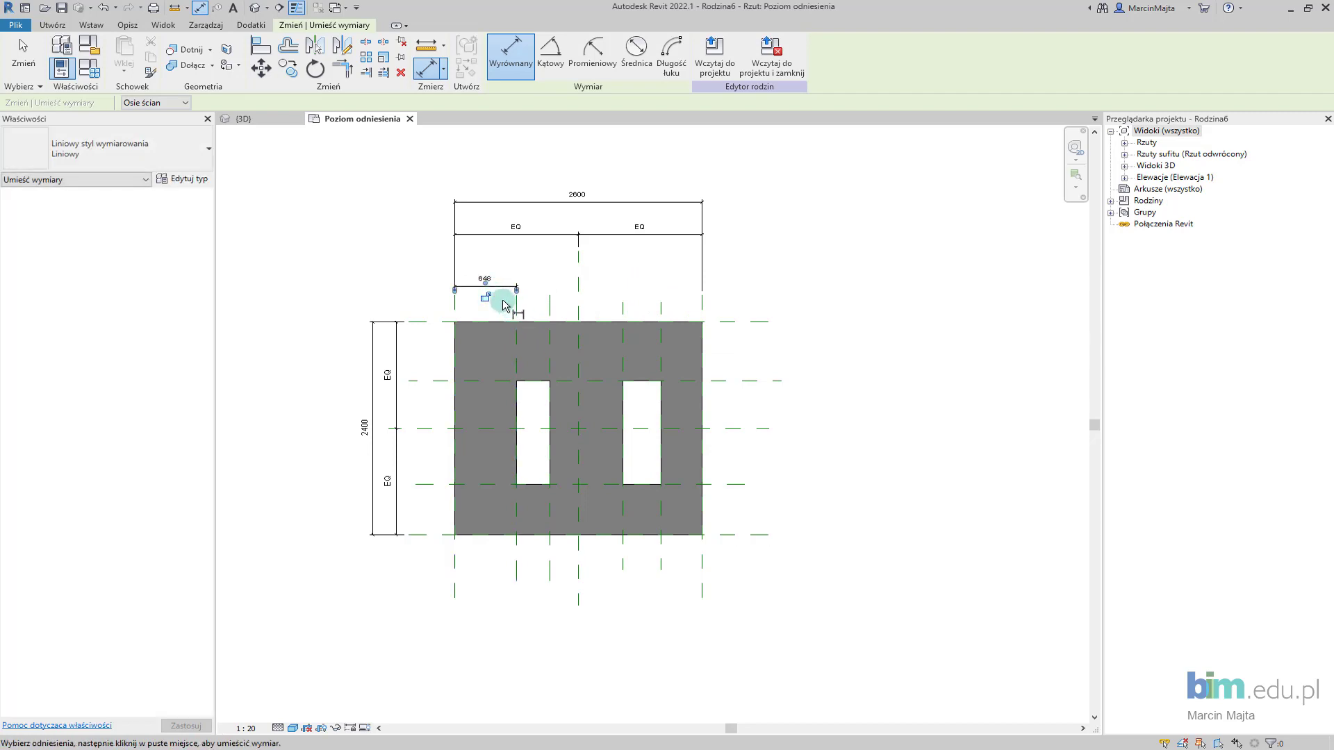
{"action": "scroll", "coordinate": [501, 303], "scroll_direction": "up", "scroll_amount": 1}
{"action": "left_click", "coordinate": [520, 305]}
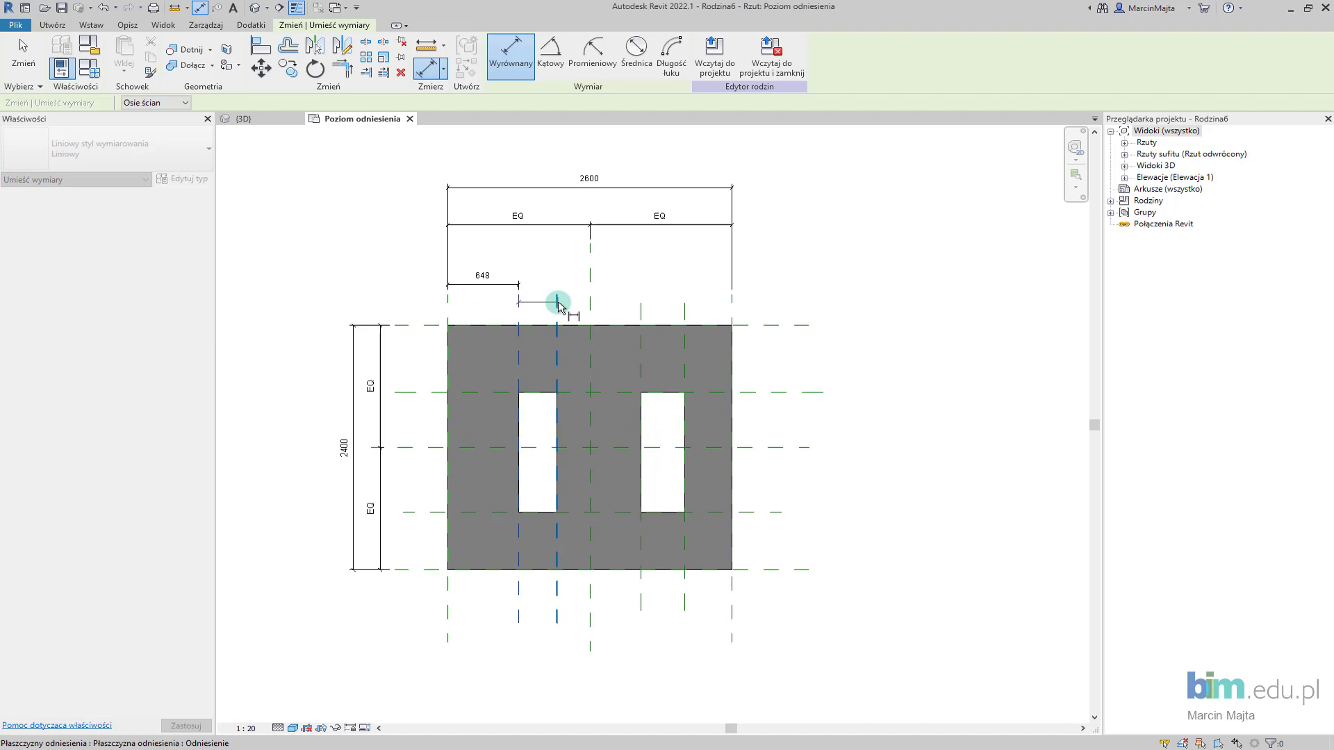
{"action": "left_click", "coordinate": [557, 264]}
{"action": "left_click", "coordinate": [640, 305]}
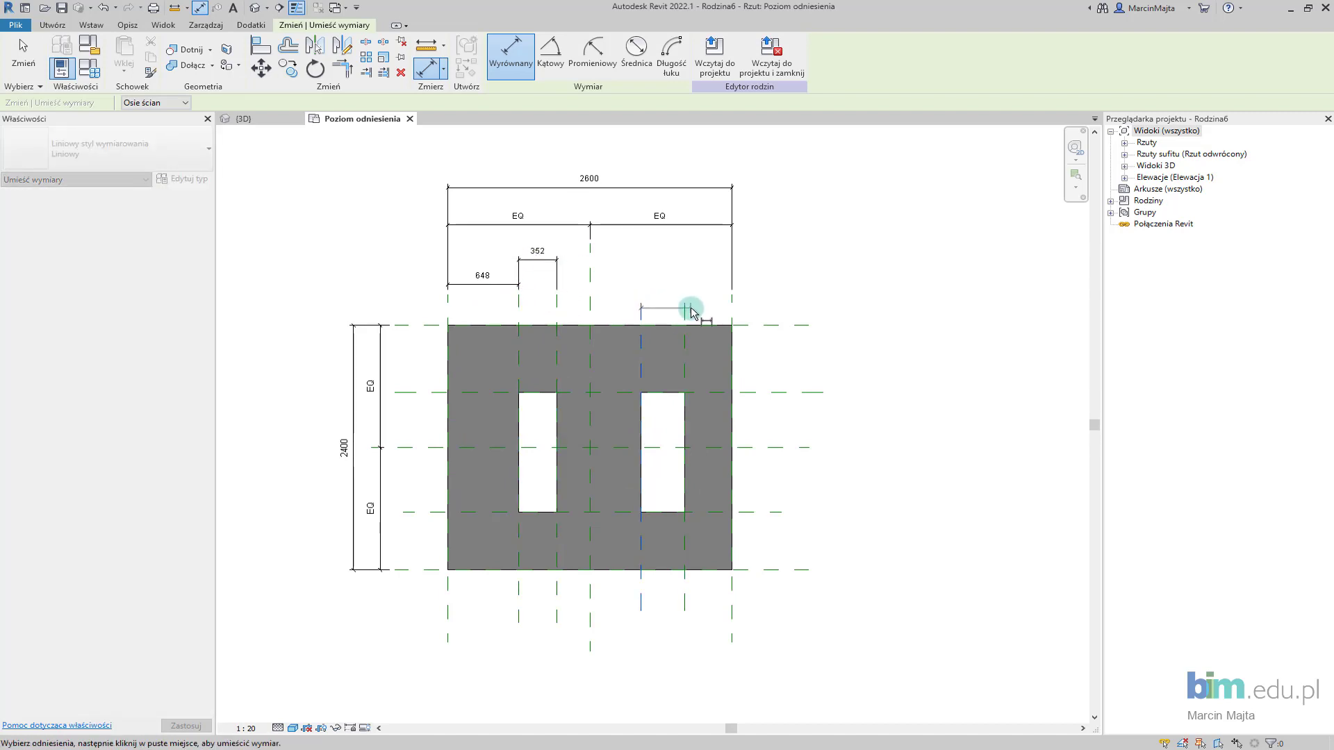
{"action": "left_click", "coordinate": [685, 306]}
{"action": "left_click", "coordinate": [685, 259]}
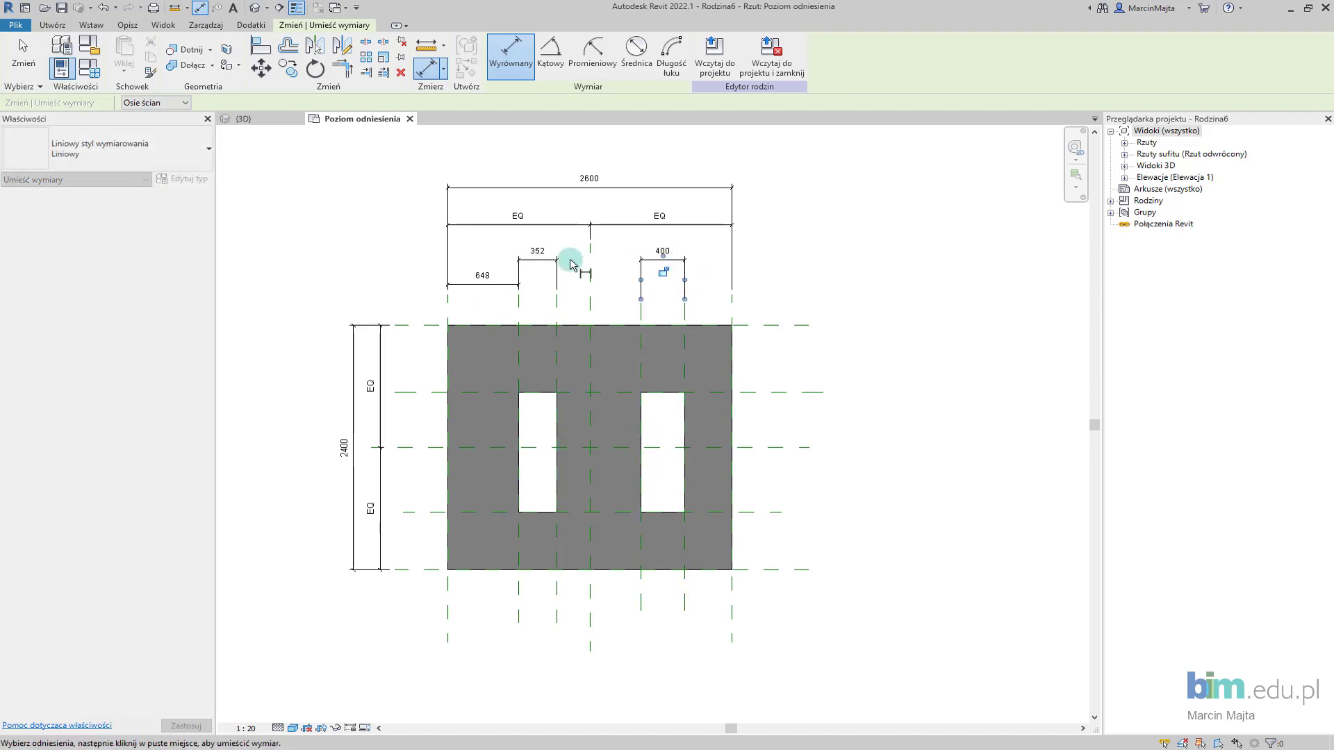
{"action": "left_click", "coordinate": [685, 306]}
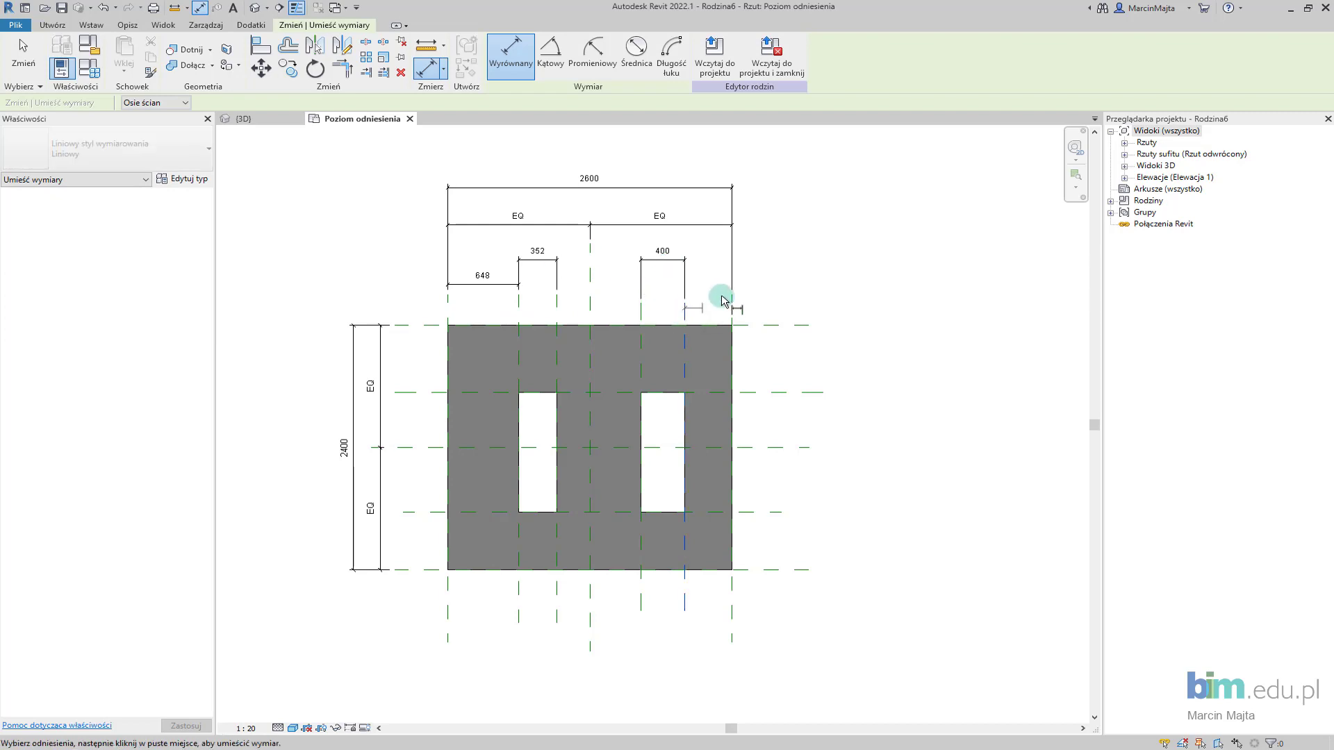
{"action": "left_click", "coordinate": [731, 299]}
{"action": "left_click", "coordinate": [711, 301]}
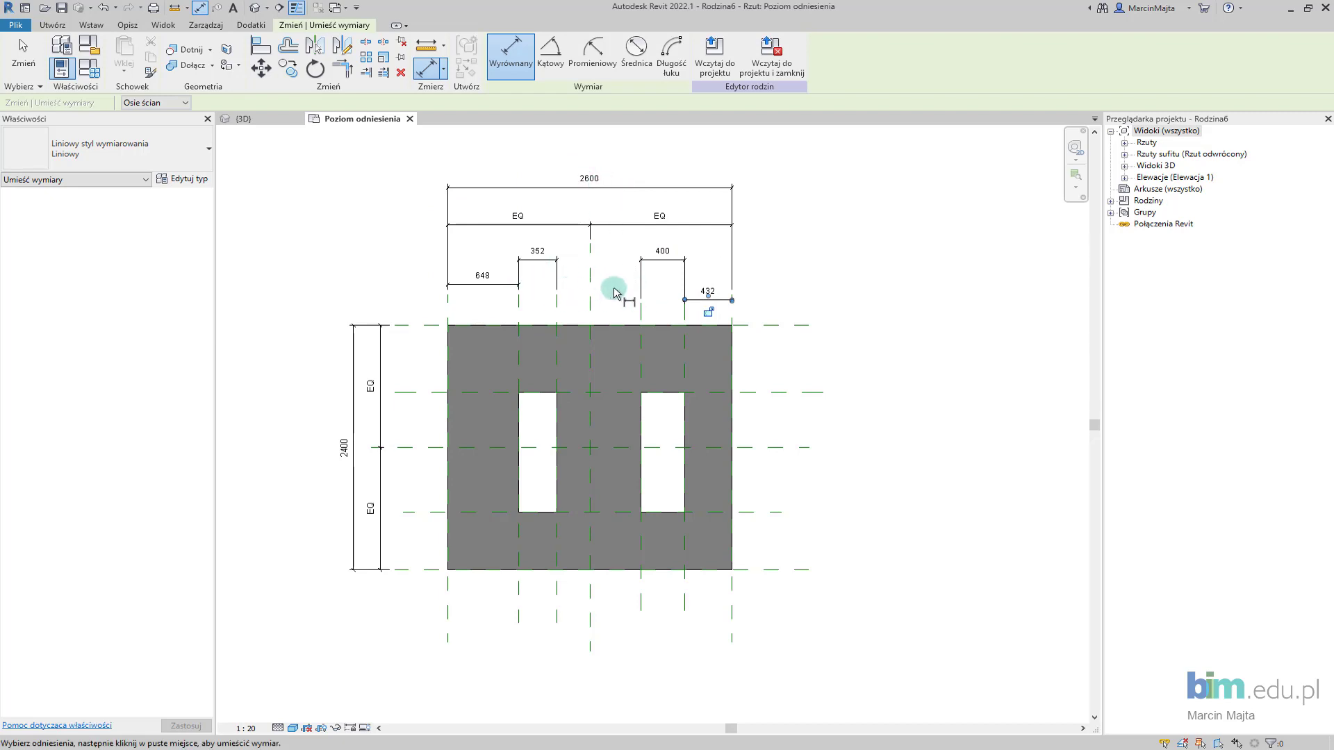
{"action": "scroll", "coordinate": [486, 362], "scroll_direction": "down", "scroll_amount": 1}
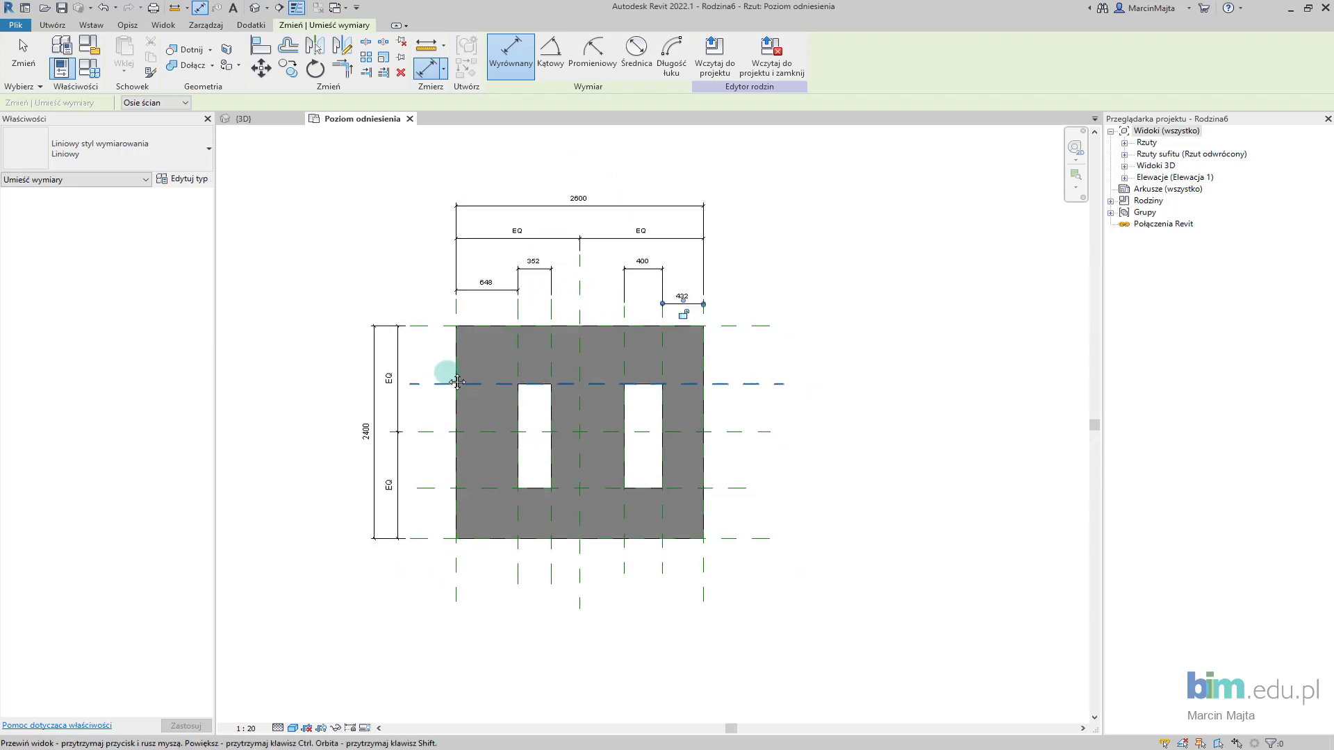
Dimension the opening planes down the left side: 600 and 1170
{"action": "left_click", "coordinate": [445, 319]}
{"action": "left_click", "coordinate": [438, 375]}
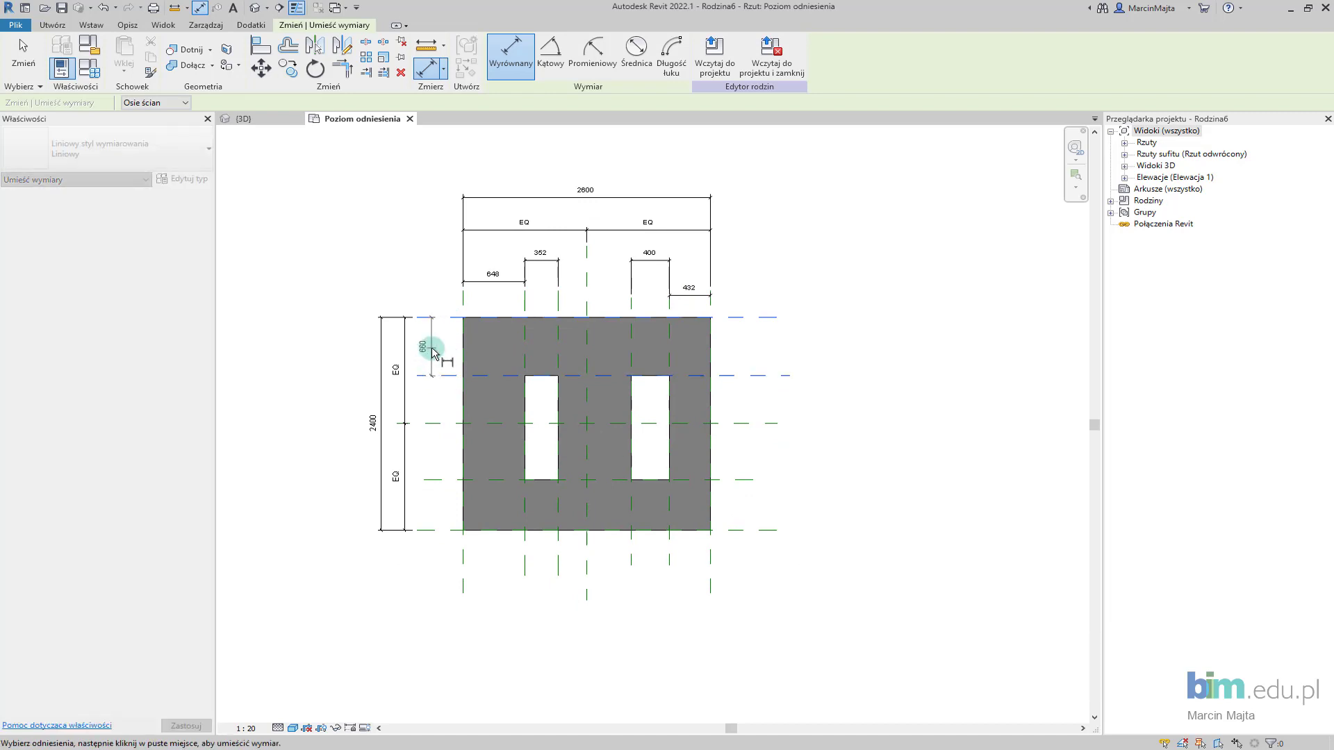
{"action": "left_click", "coordinate": [432, 351]}
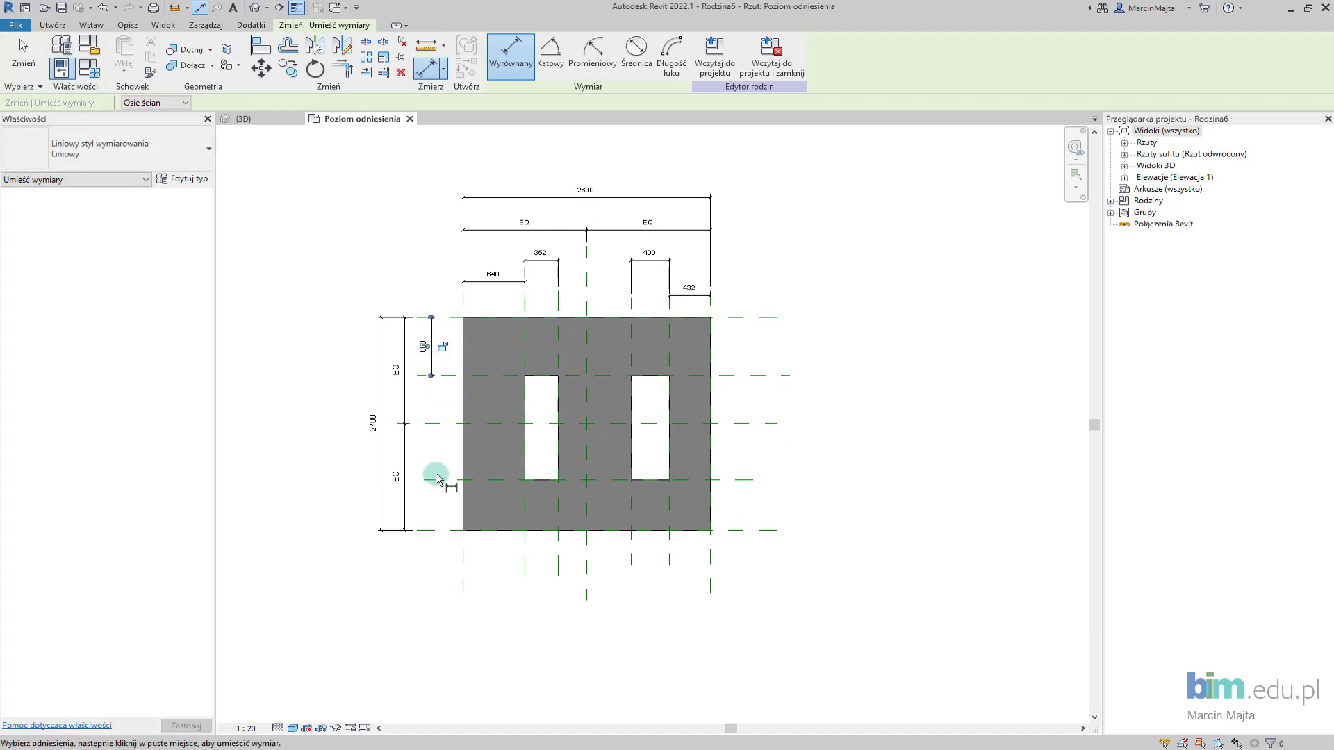
{"action": "left_click", "coordinate": [446, 376]}
{"action": "left_click", "coordinate": [446, 479]}
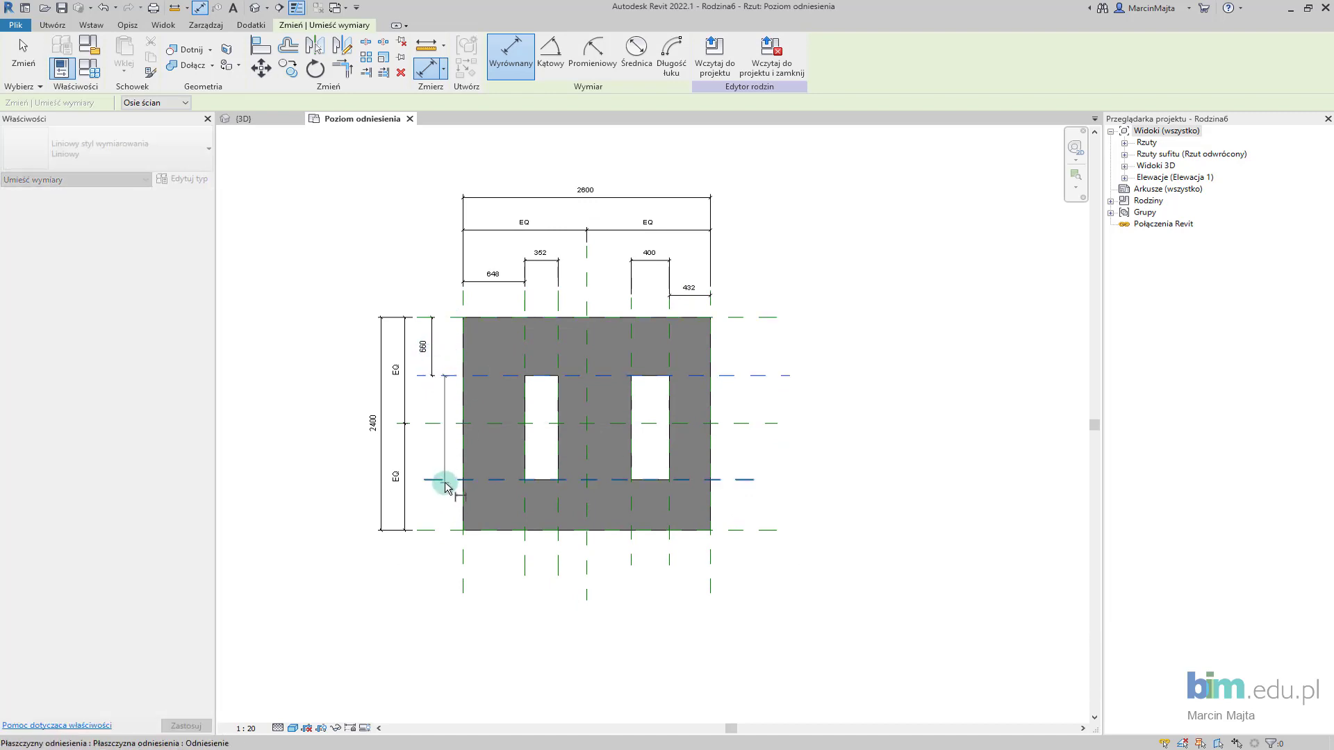
{"action": "left_click", "coordinate": [445, 473]}
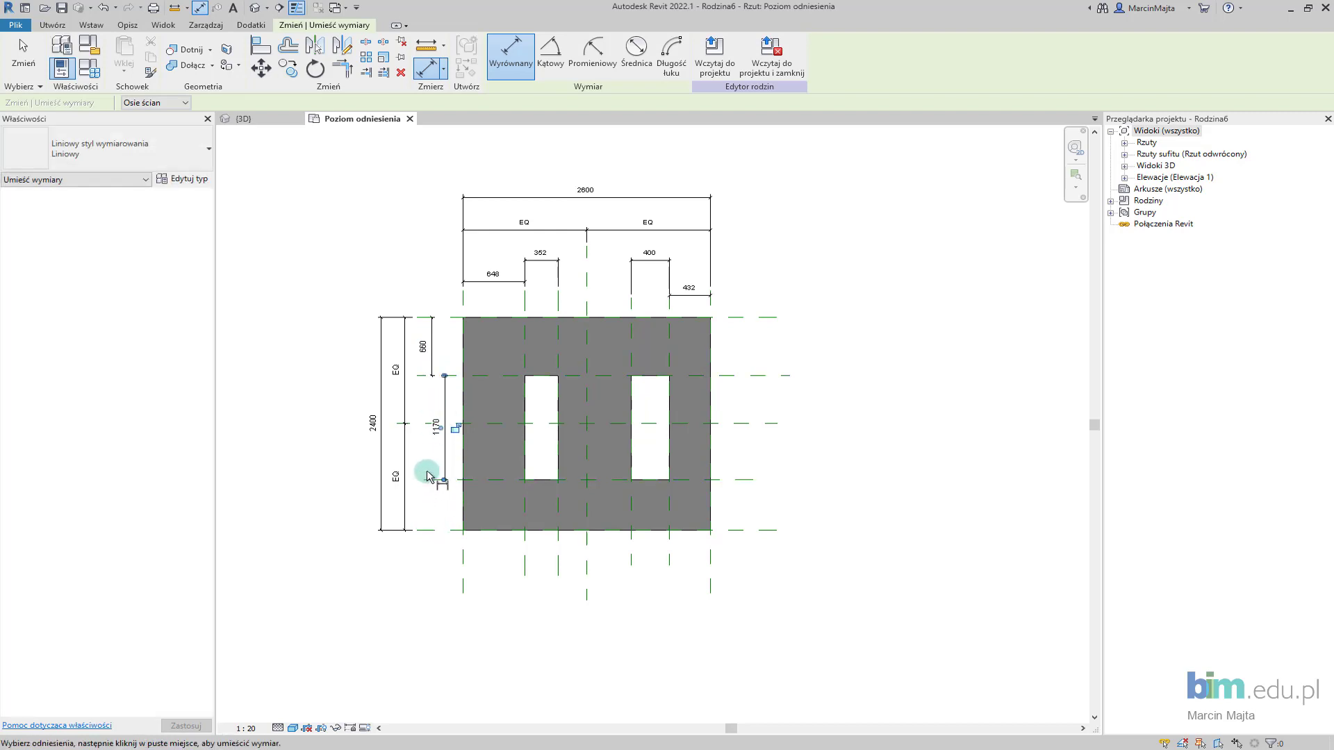
{"action": "middle_click_drag", "start_coordinate": [454, 443], "coordinate": [422, 476]}
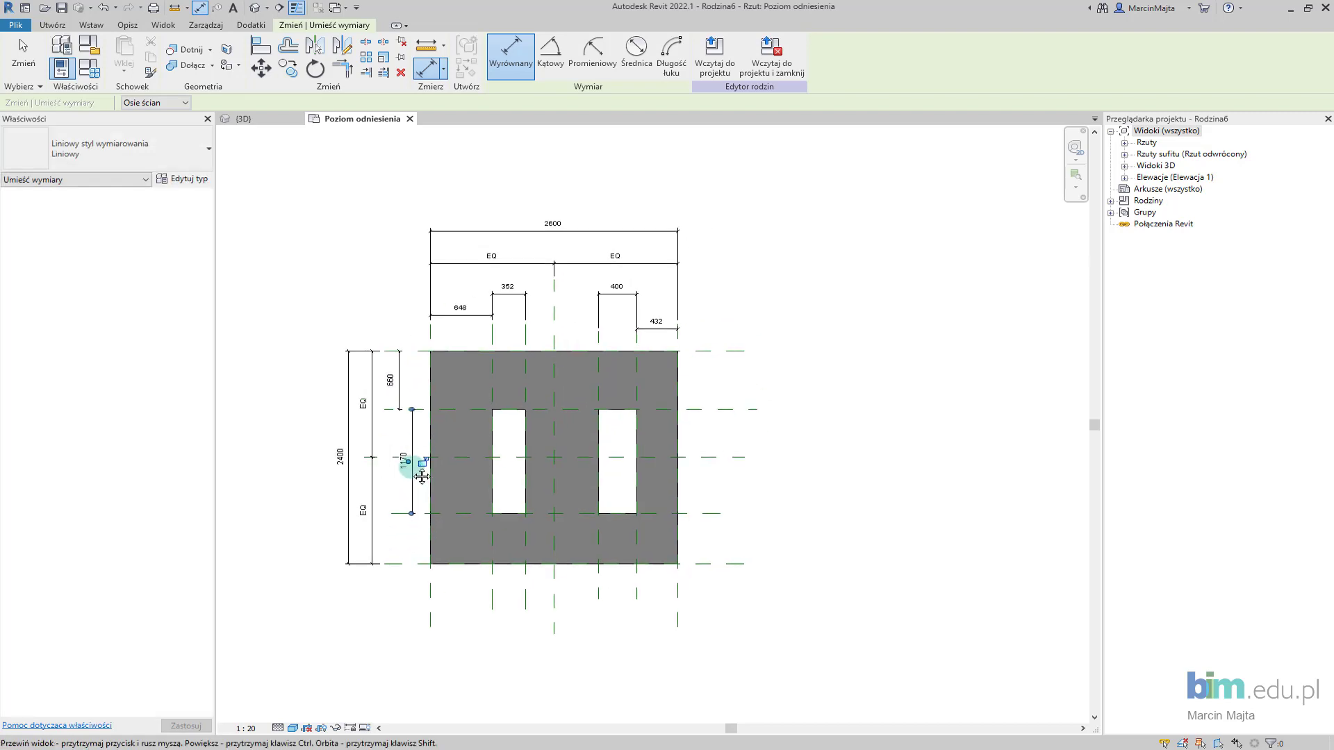
{"action": "key", "text": "Escape"}
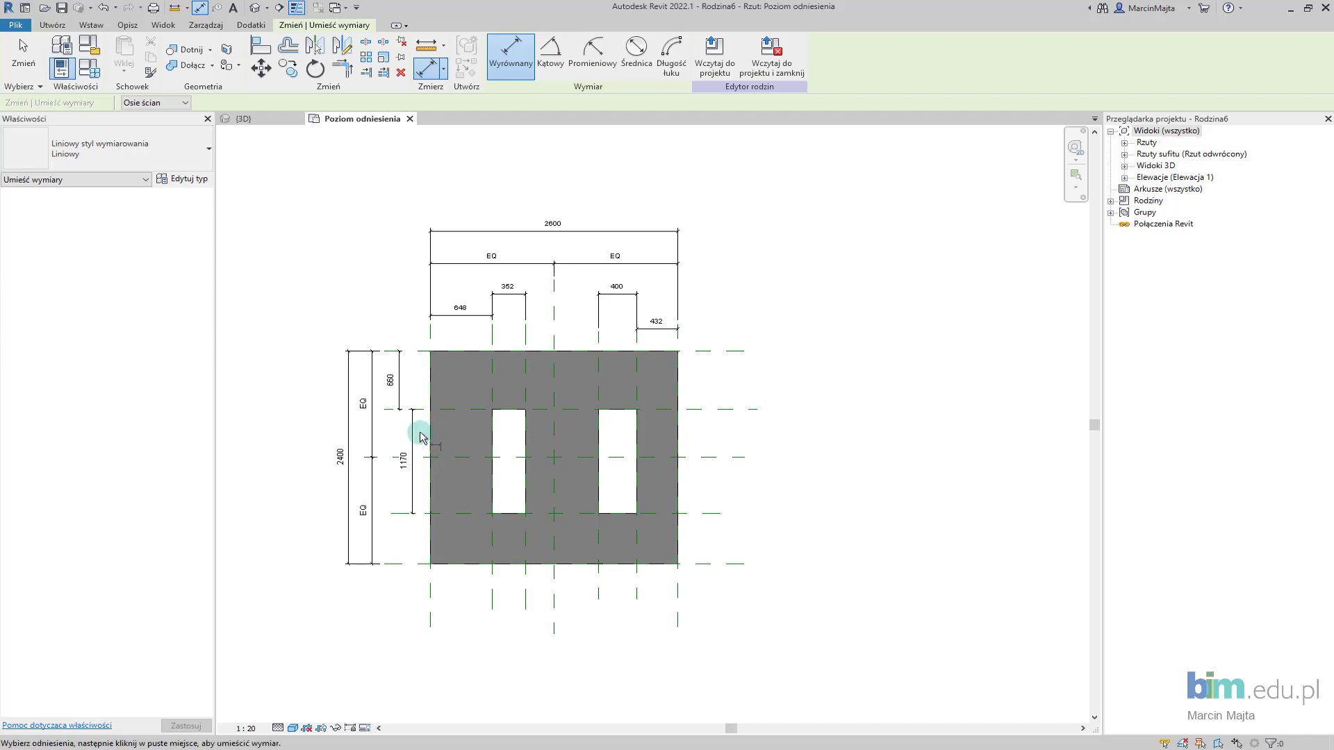
{"action": "key", "text": "Escape"}
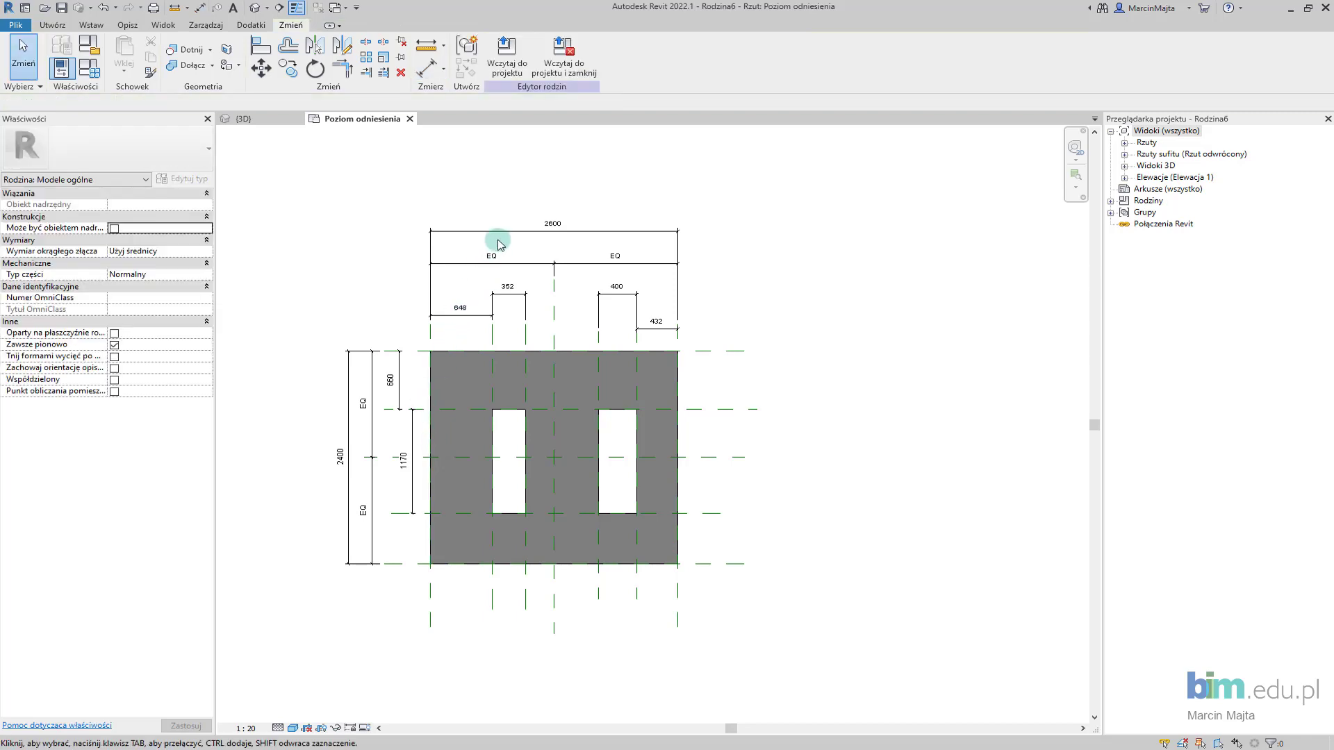
Label the 2600 width and 2400 depth dimensions with new Szerokość and Długość parameters
{"action": "left_click", "coordinate": [497, 232]}
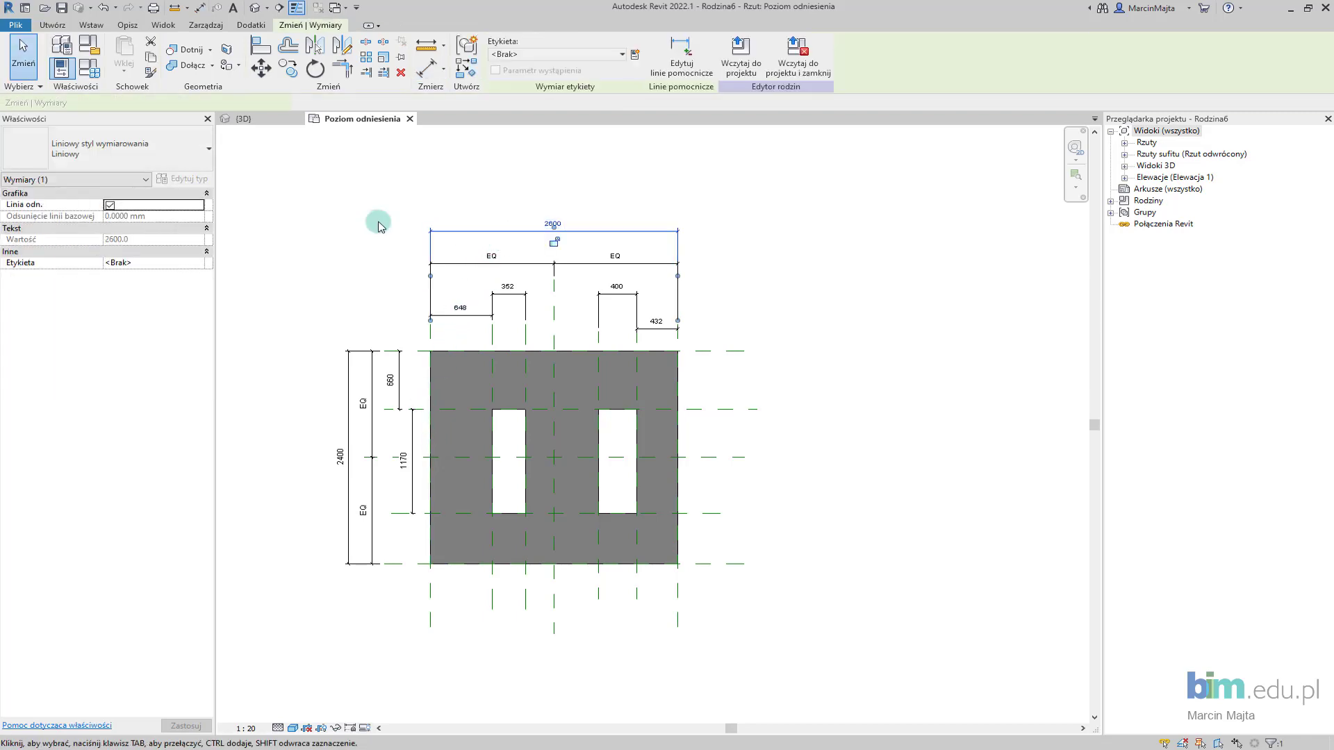
{"action": "left_click", "coordinate": [634, 56]}
{"action": "type", "text": "Szerokość"}
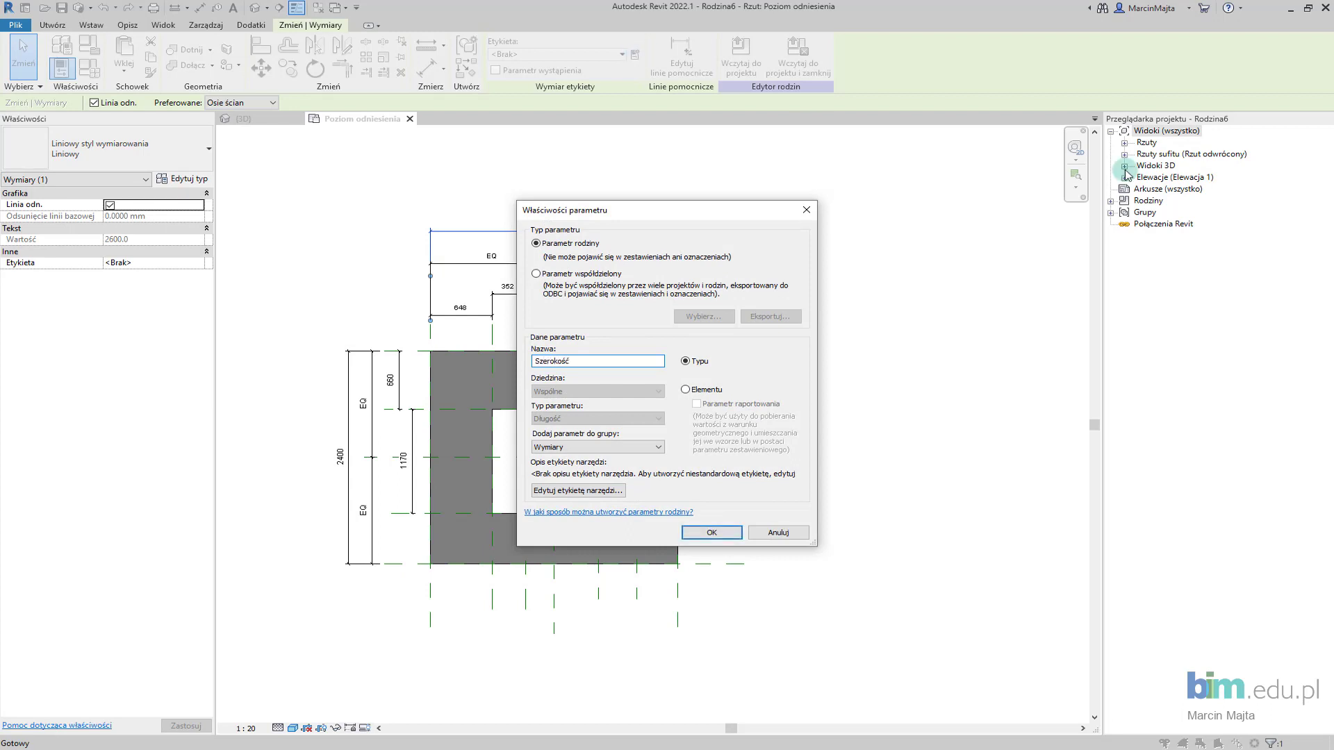
{"action": "left_click", "coordinate": [713, 531]}
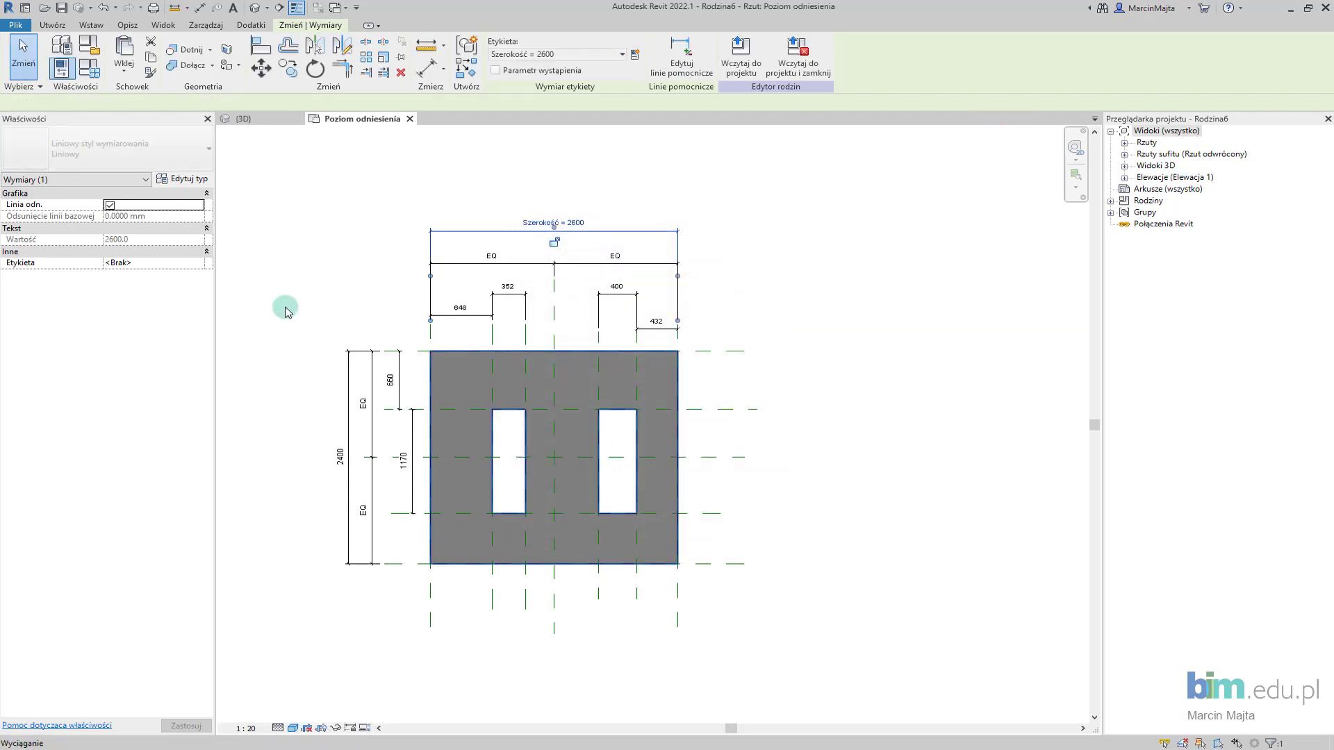
{"action": "left_click", "coordinate": [347, 365]}
{"action": "left_click", "coordinate": [635, 54]}
{"action": "type", "text": "Długość"}
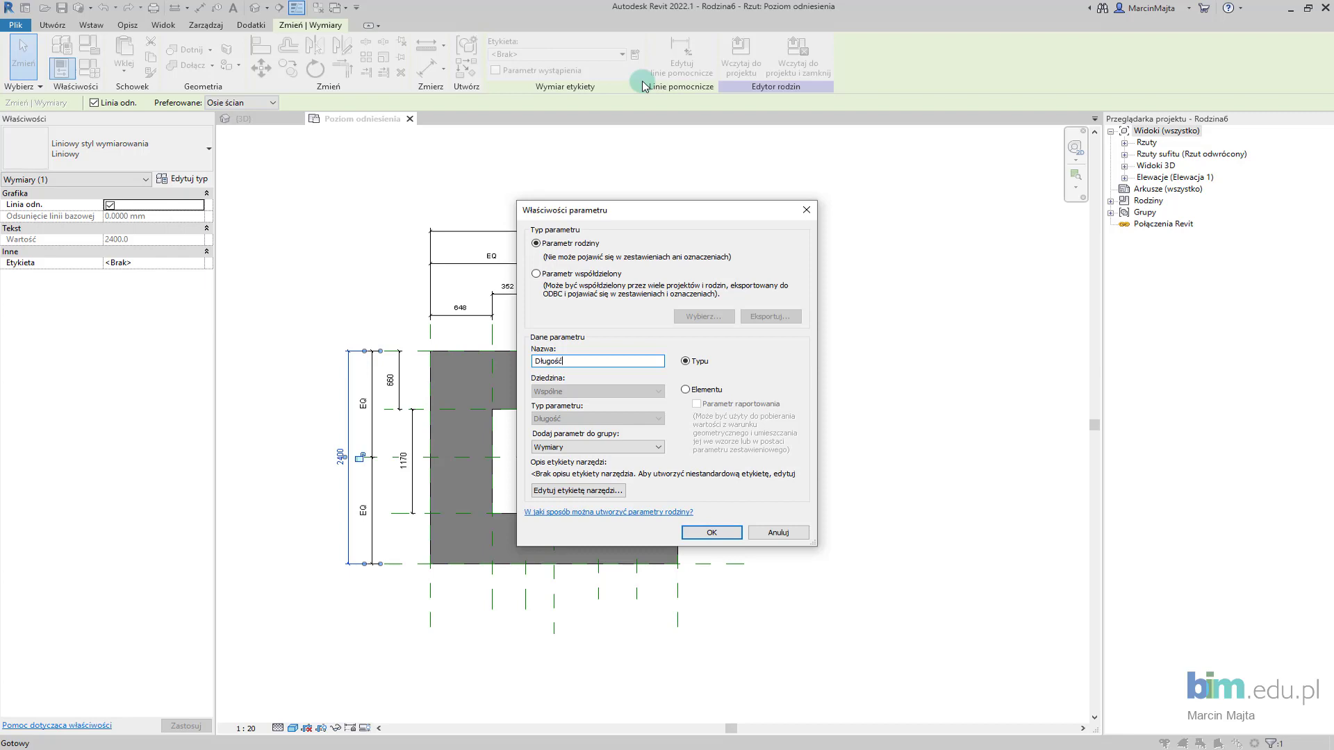
{"action": "left_click", "coordinate": [713, 532]}
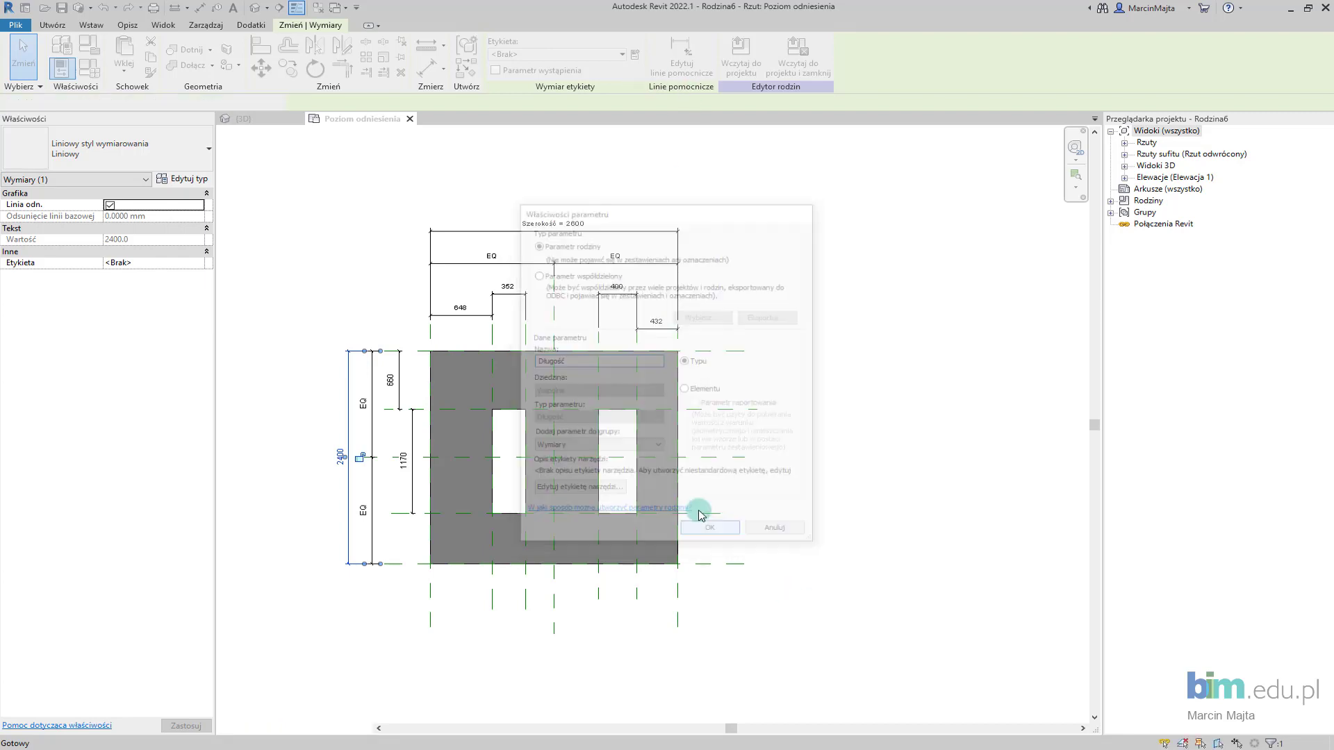
Create Szerokość_Przewodu on the 352 opening dimension and apply it to the 400 one
{"action": "left_click", "coordinate": [508, 292]}
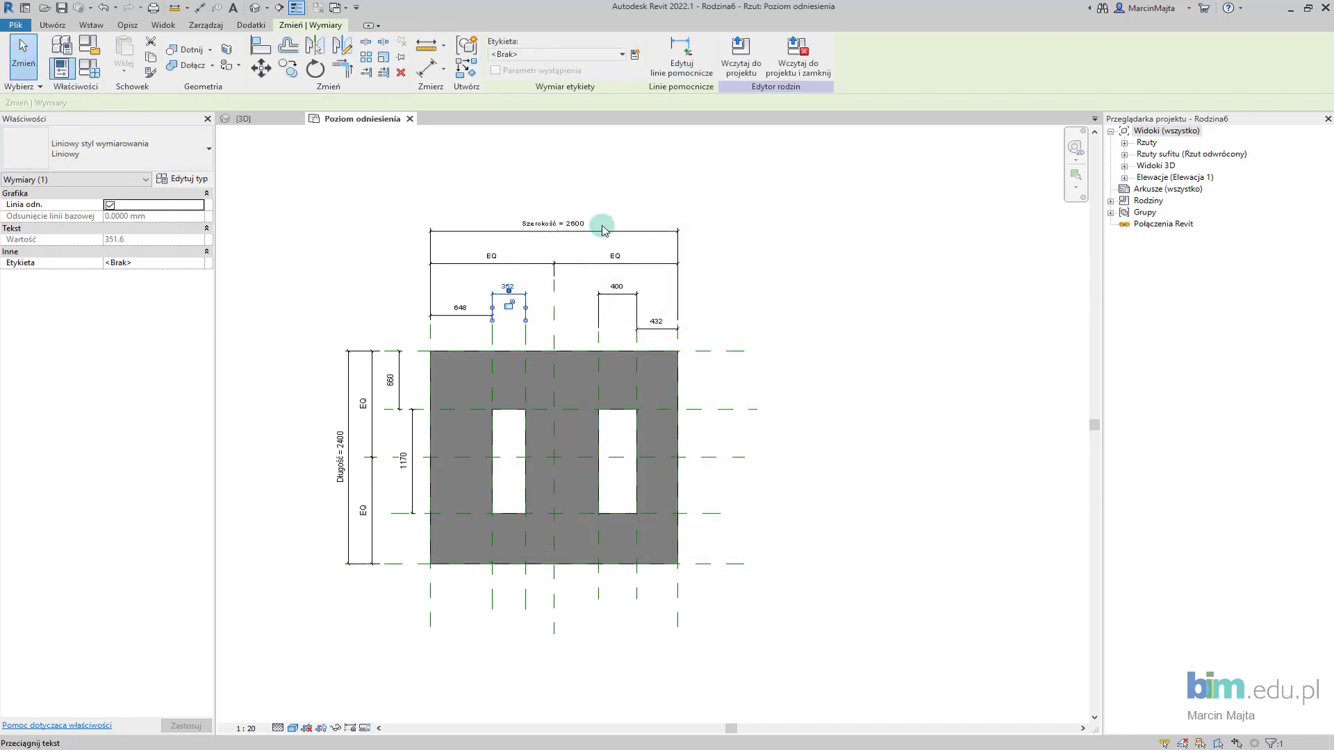
{"action": "left_click", "coordinate": [634, 56]}
{"action": "type", "text": "Szerokość_Przewodu"}
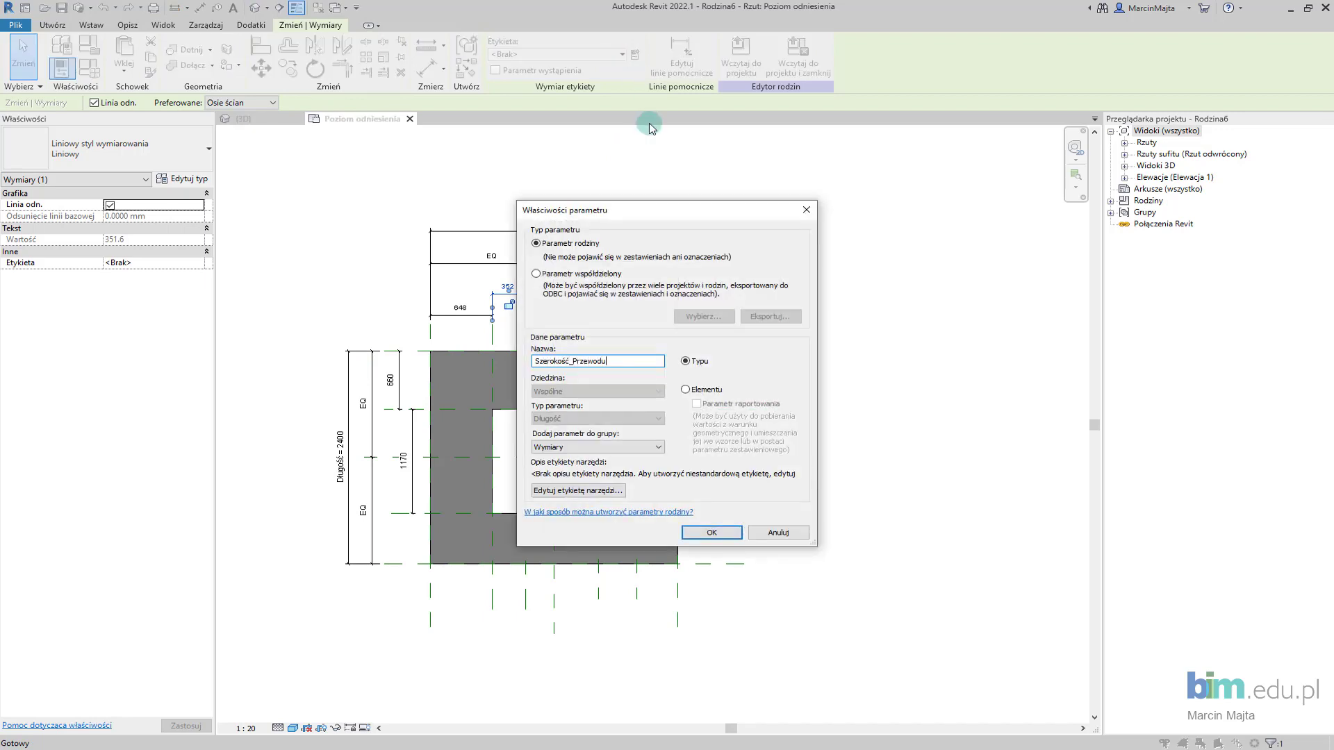
{"action": "left_click", "coordinate": [712, 532]}
{"action": "left_click", "coordinate": [605, 295]}
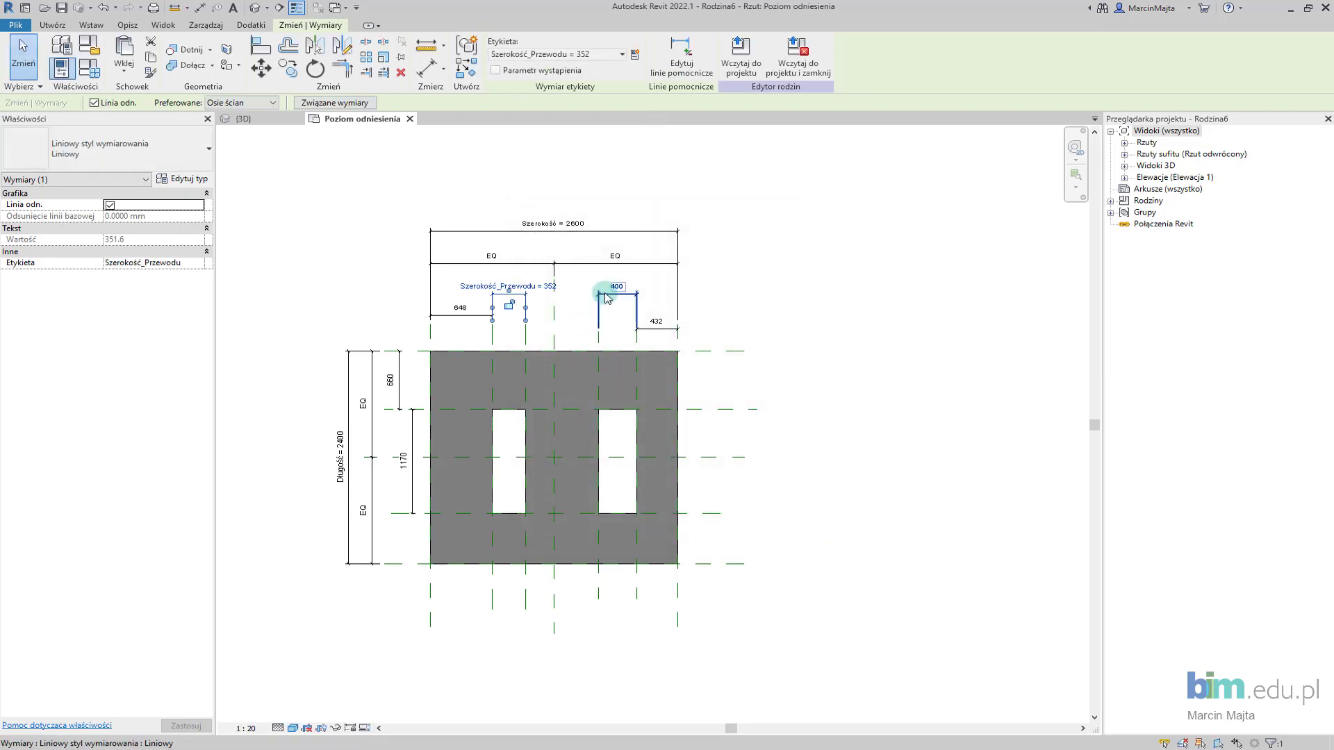
{"action": "left_click", "coordinate": [591, 57]}
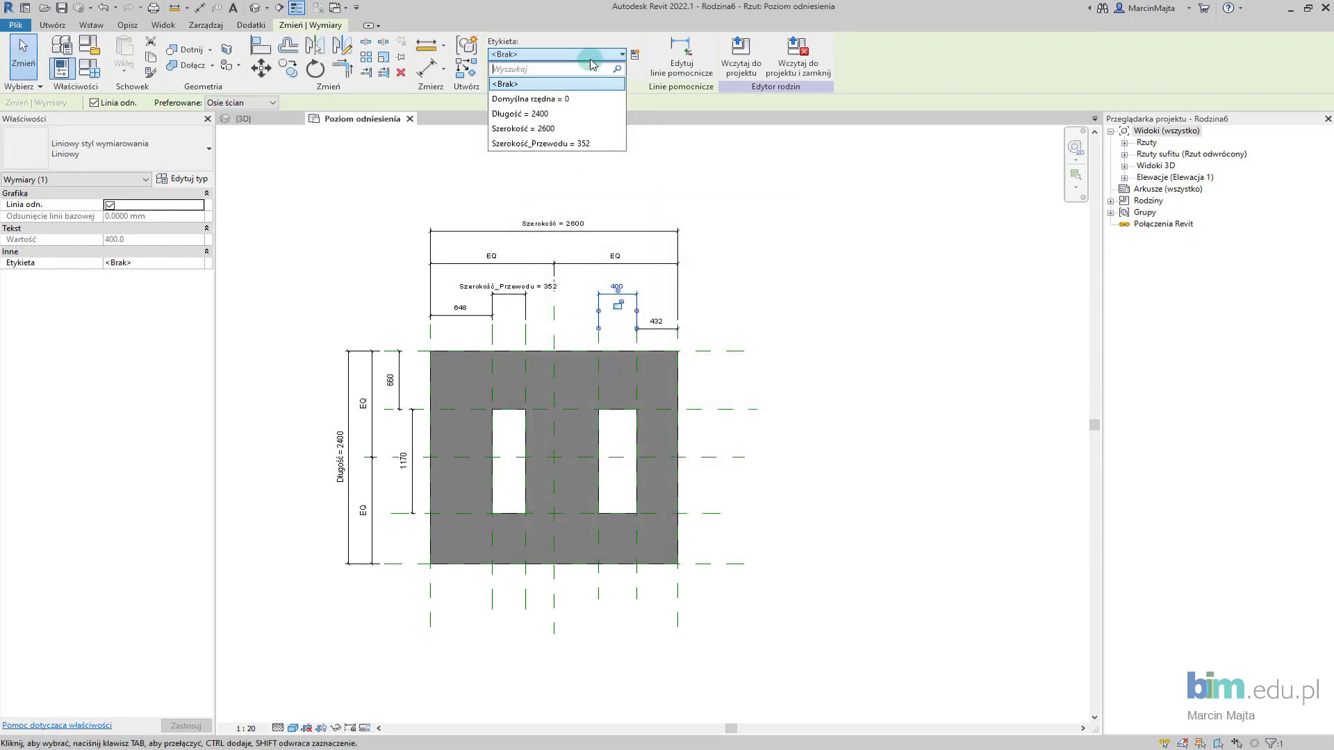
{"action": "left_click", "coordinate": [567, 144]}
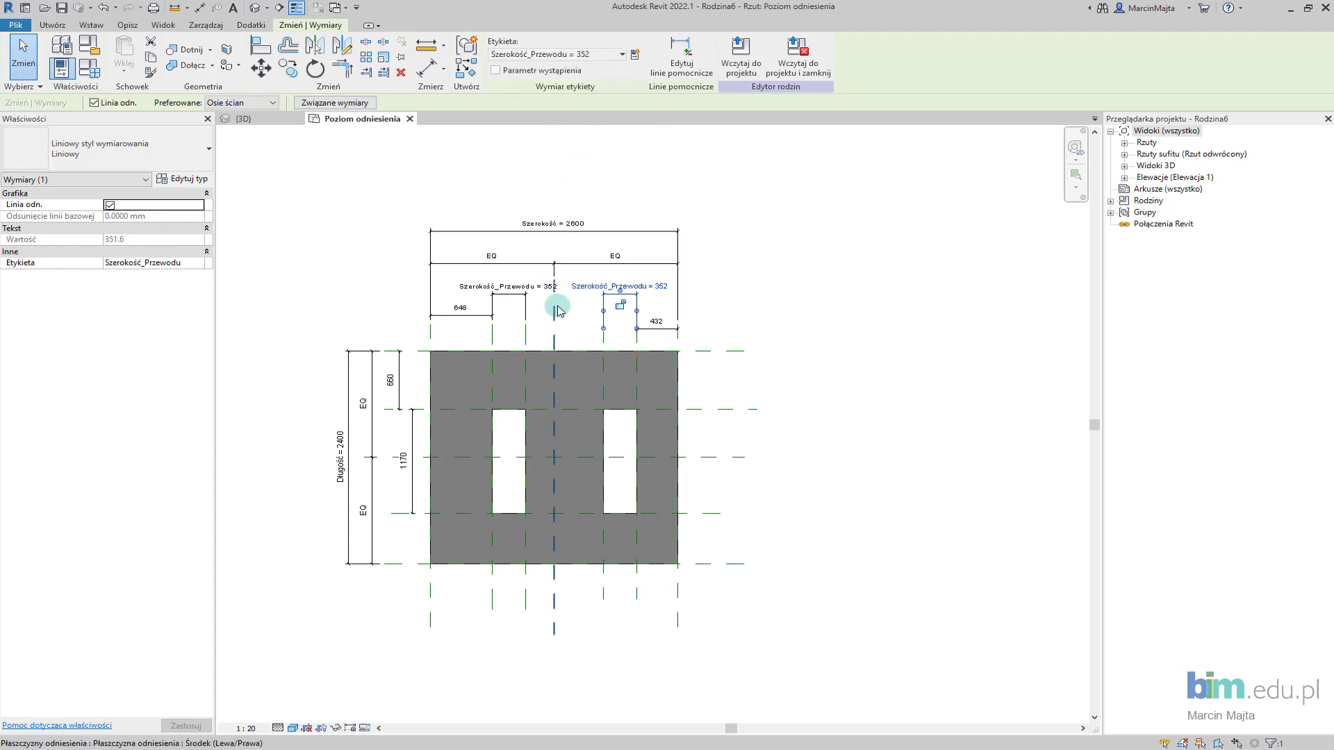
{"action": "scroll", "coordinate": [558, 310], "scroll_direction": "up", "scroll_amount": 2}
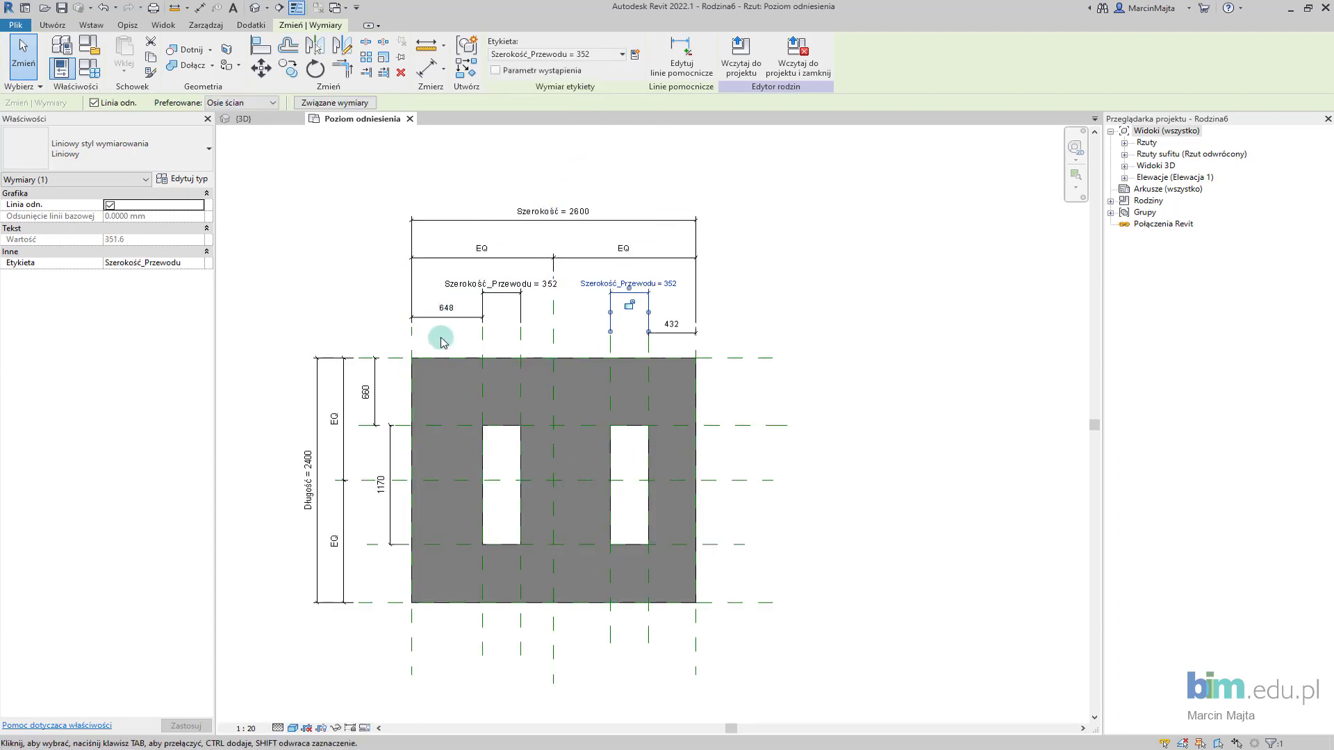
{"action": "key", "text": "u"}
{"action": "key", "text": "n"}
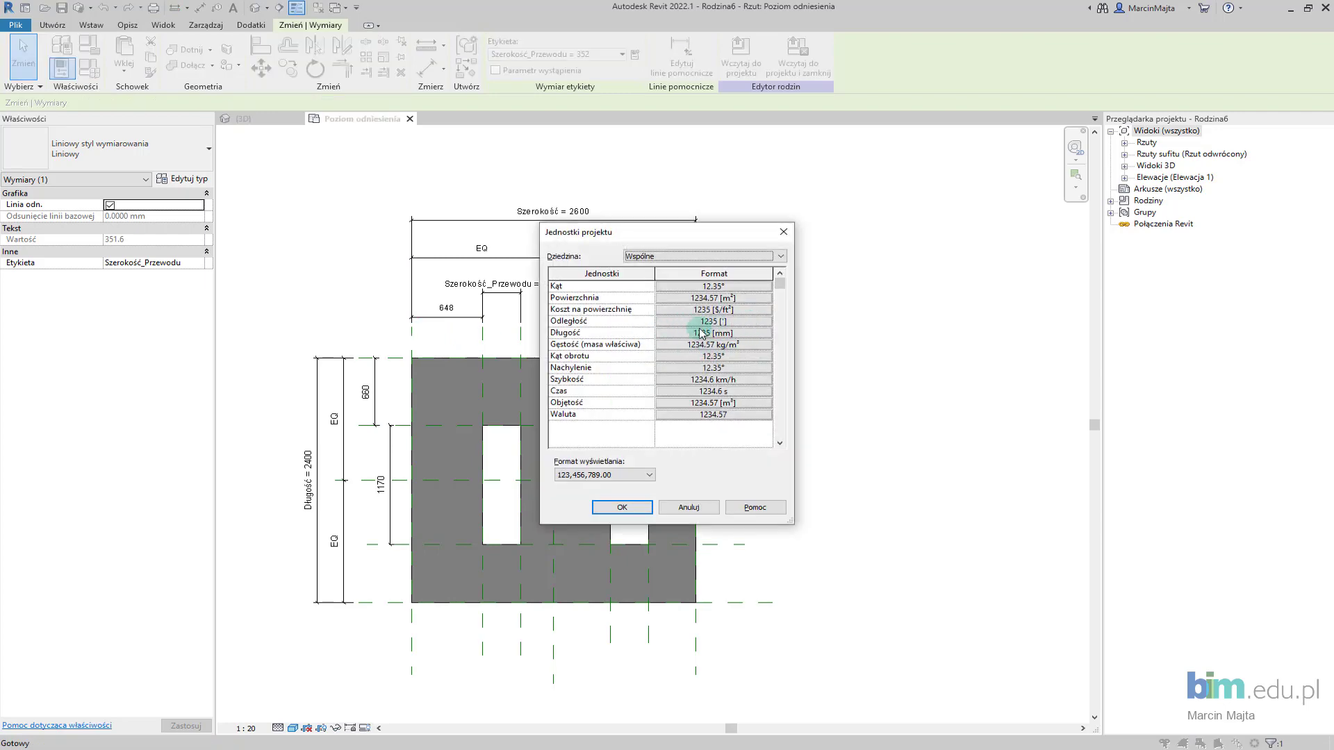
Label the 432 wall-edge dimension with a new Grubość_Ścianki parameter
{"action": "left_click", "coordinate": [611, 507]}
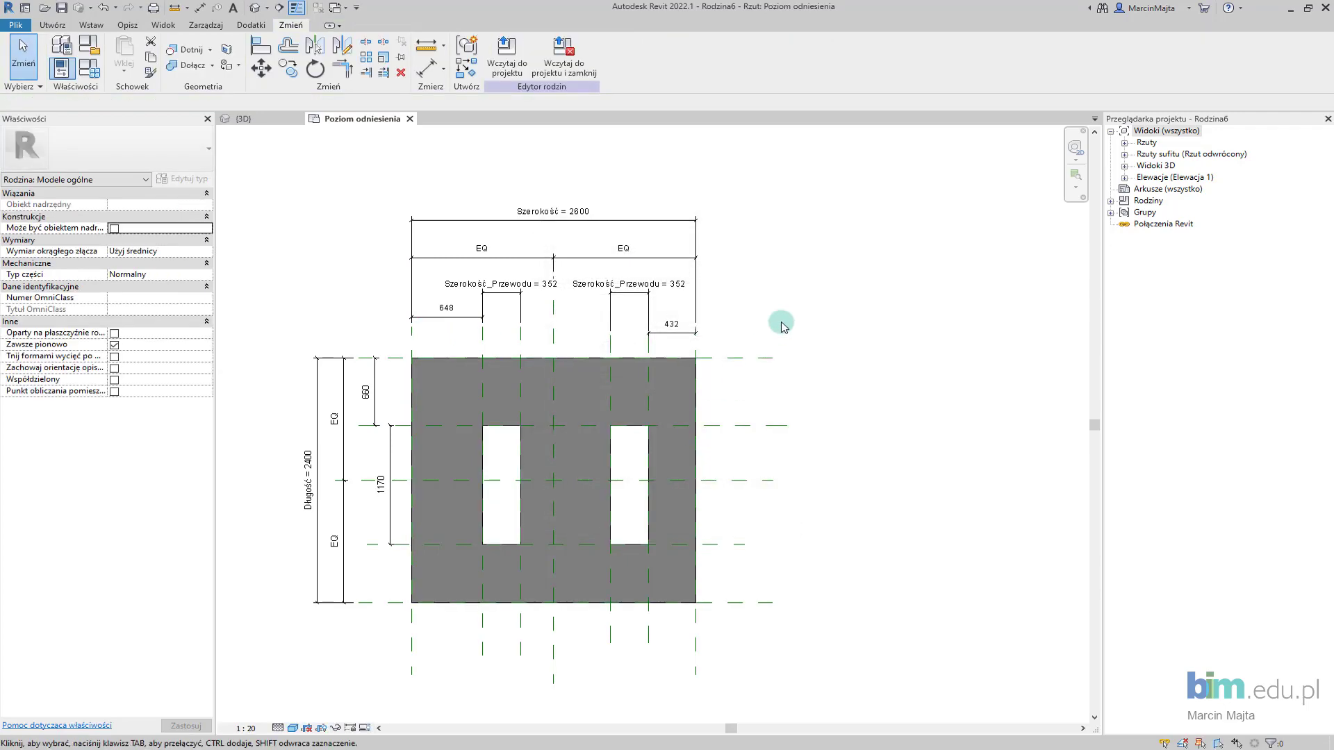
{"action": "middle_click_drag", "start_coordinate": [759, 355], "coordinate": [811, 353]}
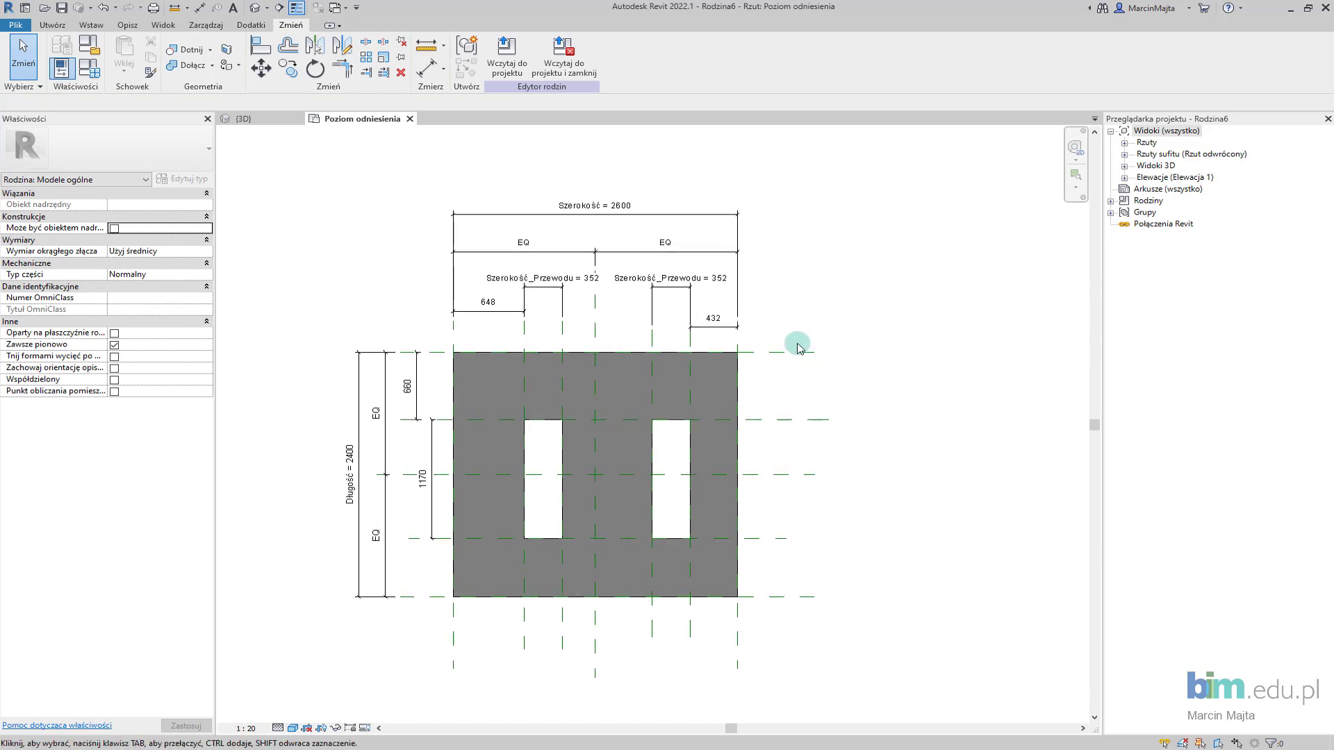
{"action": "left_click", "coordinate": [714, 325]}
{"action": "left_click", "coordinate": [634, 54]}
{"action": "type", "text": "Grubość_Ścianki"}
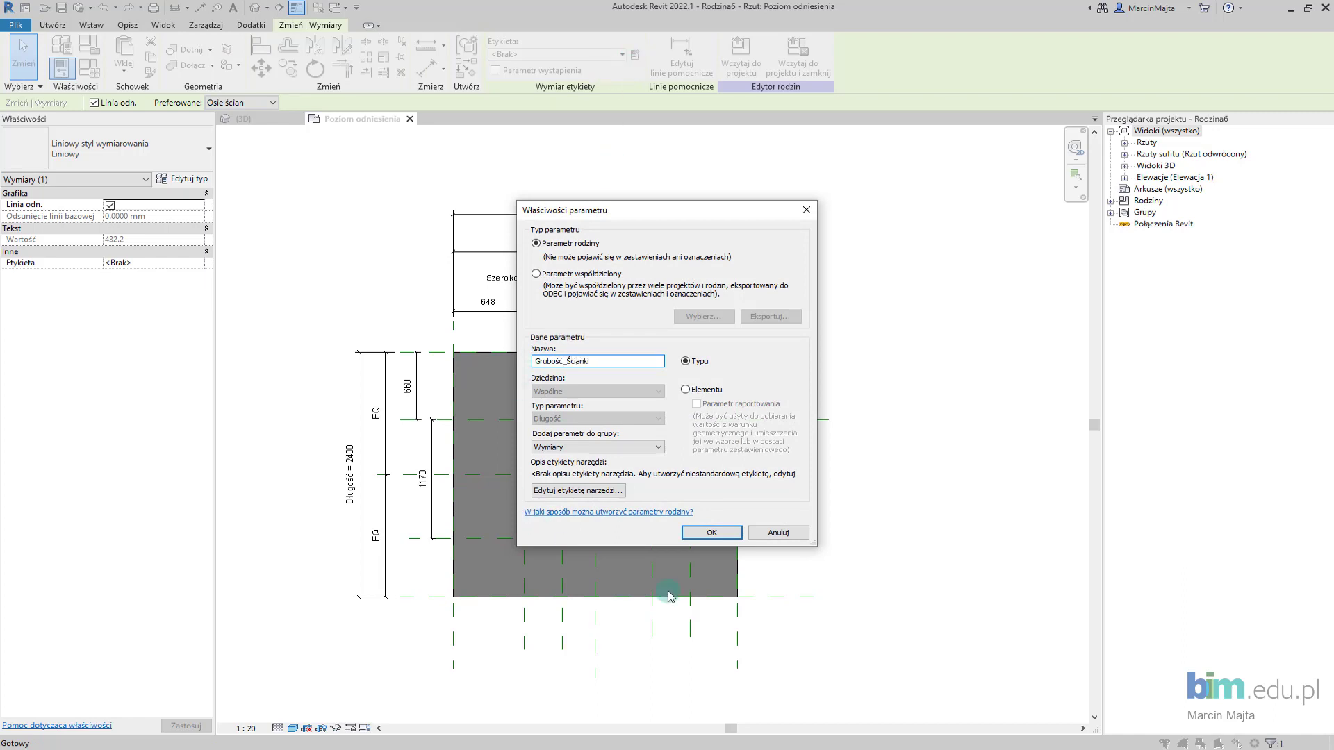
{"action": "left_click", "coordinate": [712, 532]}
Apply Grubość_Ścianki to the 648 and 660 wall dimensions
{"action": "left_click", "coordinate": [488, 312]}
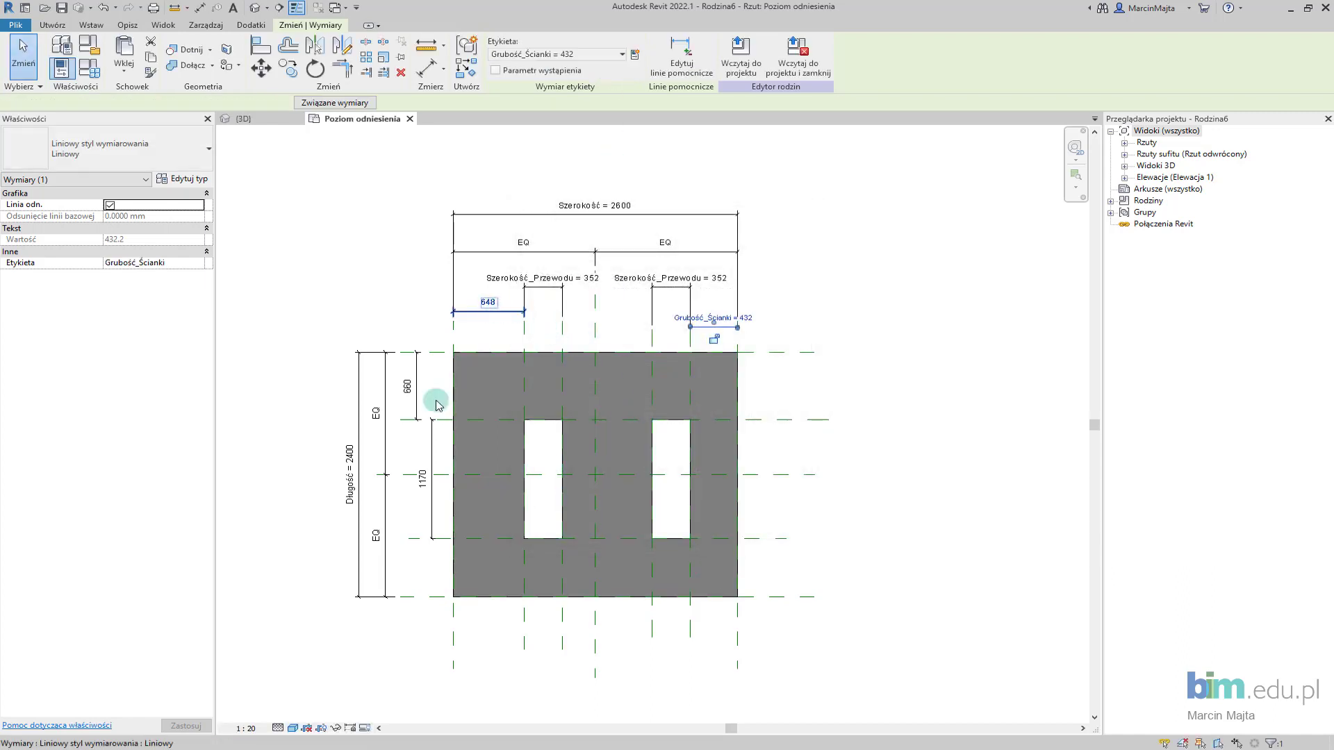
{"action": "left_click", "coordinate": [420, 403], "text": "ctrl"}
{"action": "left_click", "coordinate": [555, 54]}
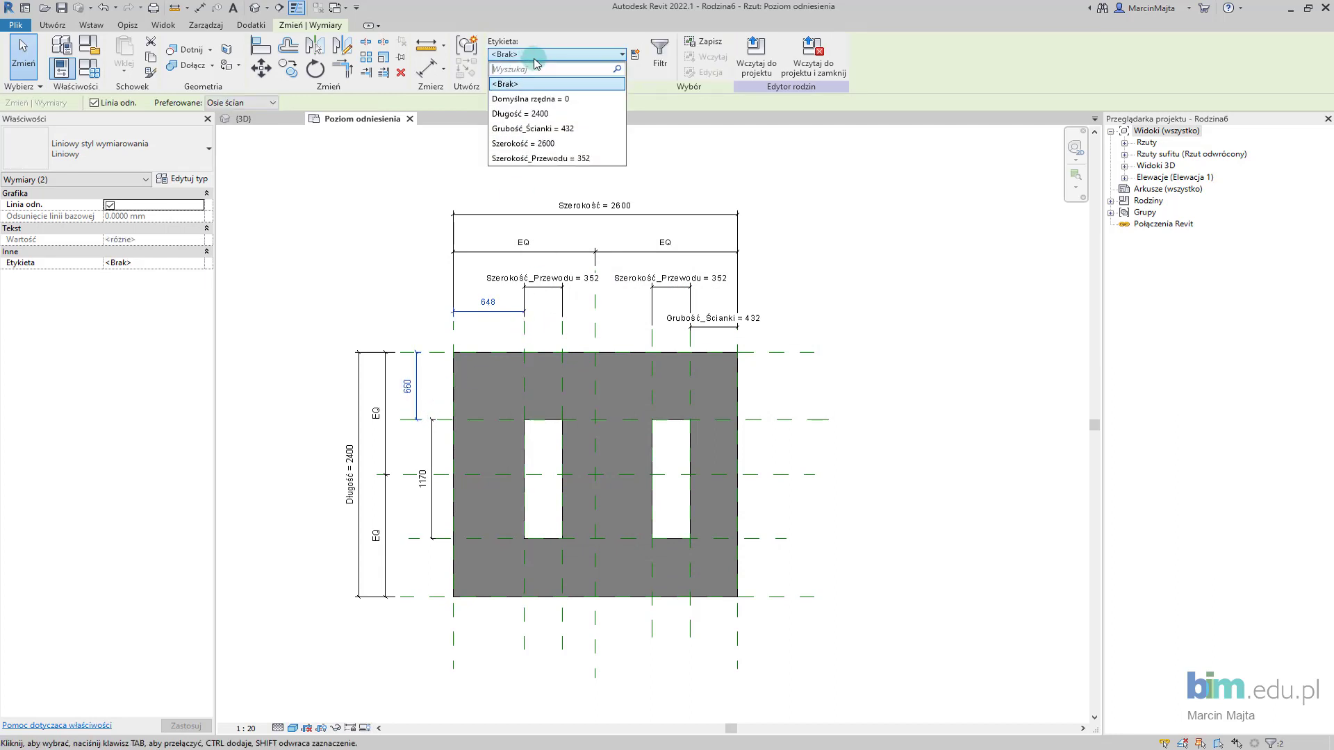
{"action": "left_click", "coordinate": [560, 128]}
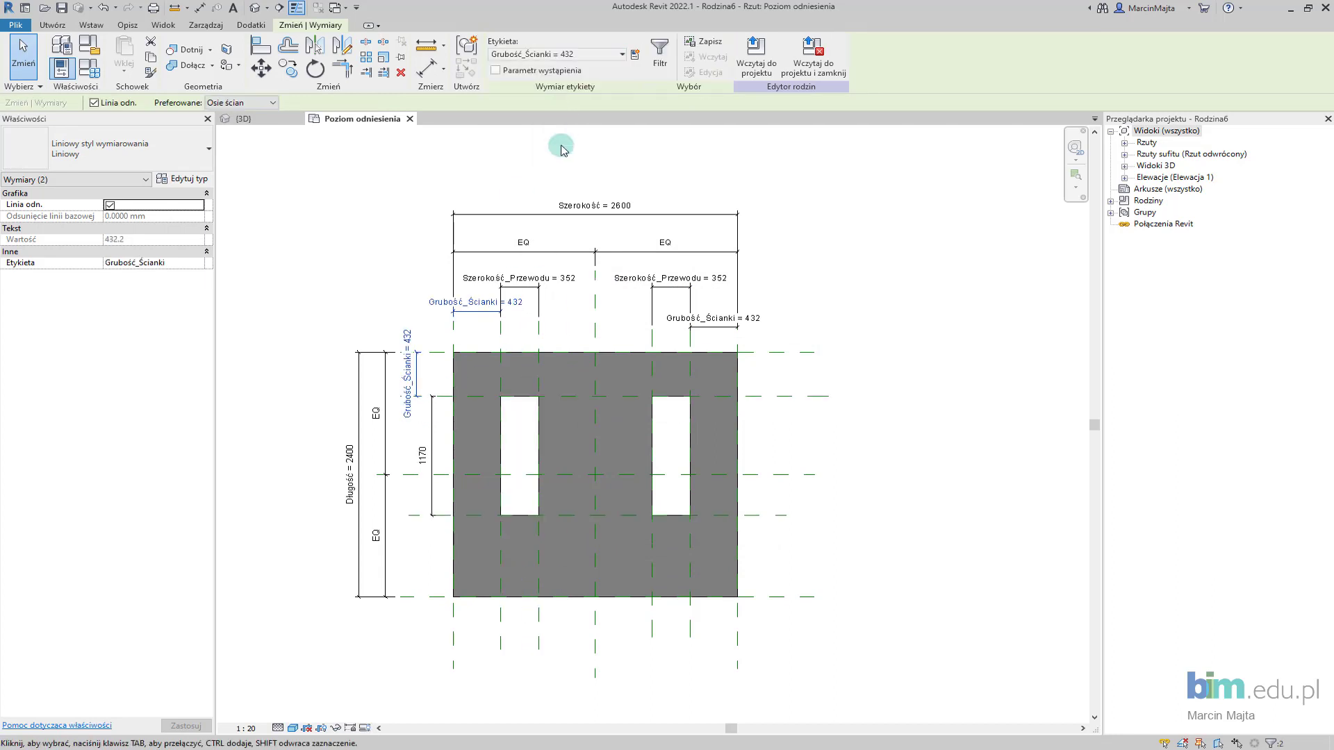
Label the 1170 opening-length dimension with a new Długość_Przewodu parameter
{"action": "left_click", "coordinate": [430, 441]}
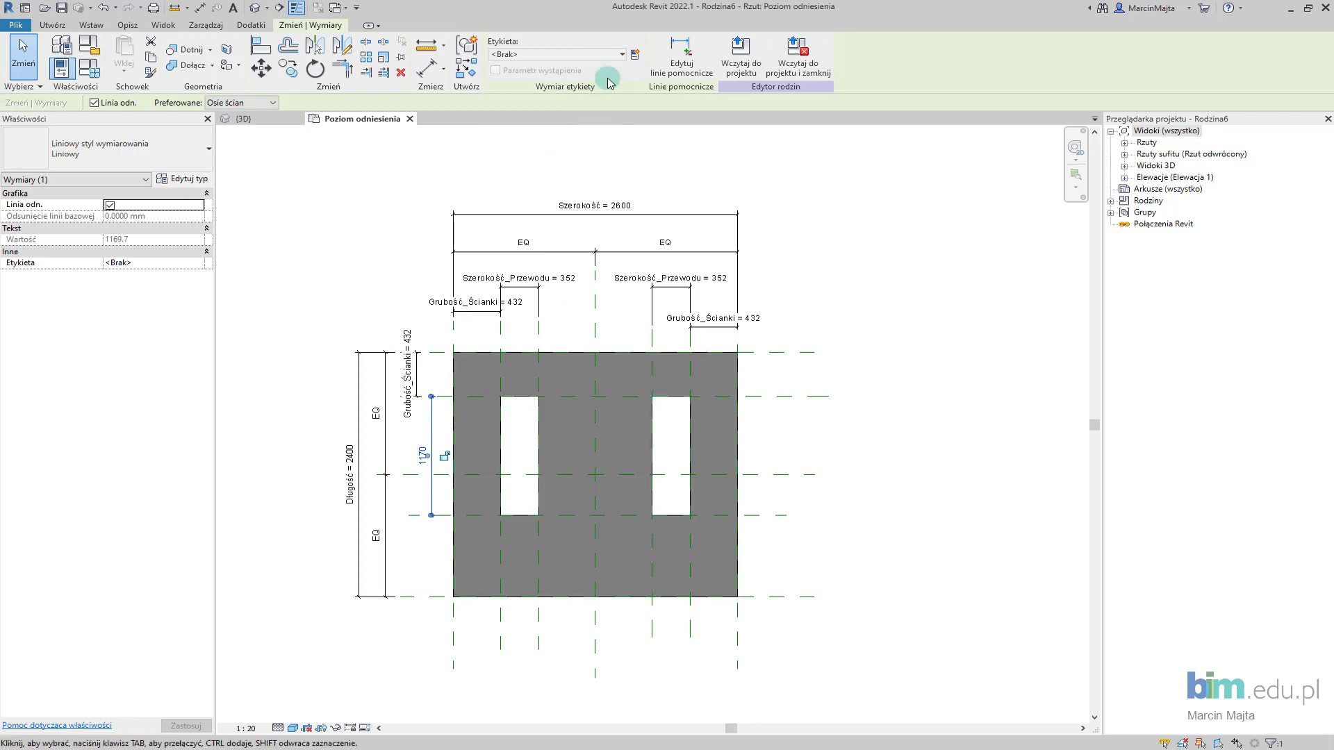
{"action": "left_click", "coordinate": [636, 55]}
{"action": "type", "text": "Długość_Przewodu"}
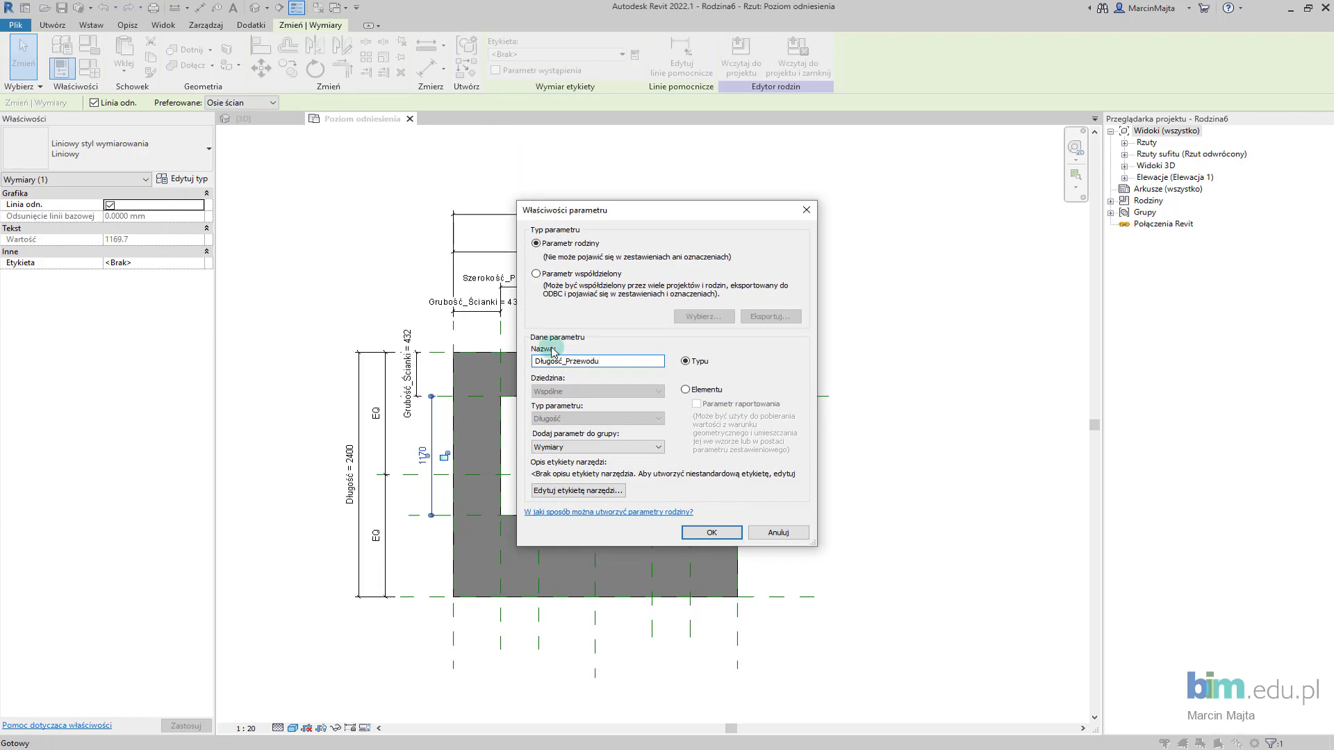
{"action": "left_click", "coordinate": [712, 533]}
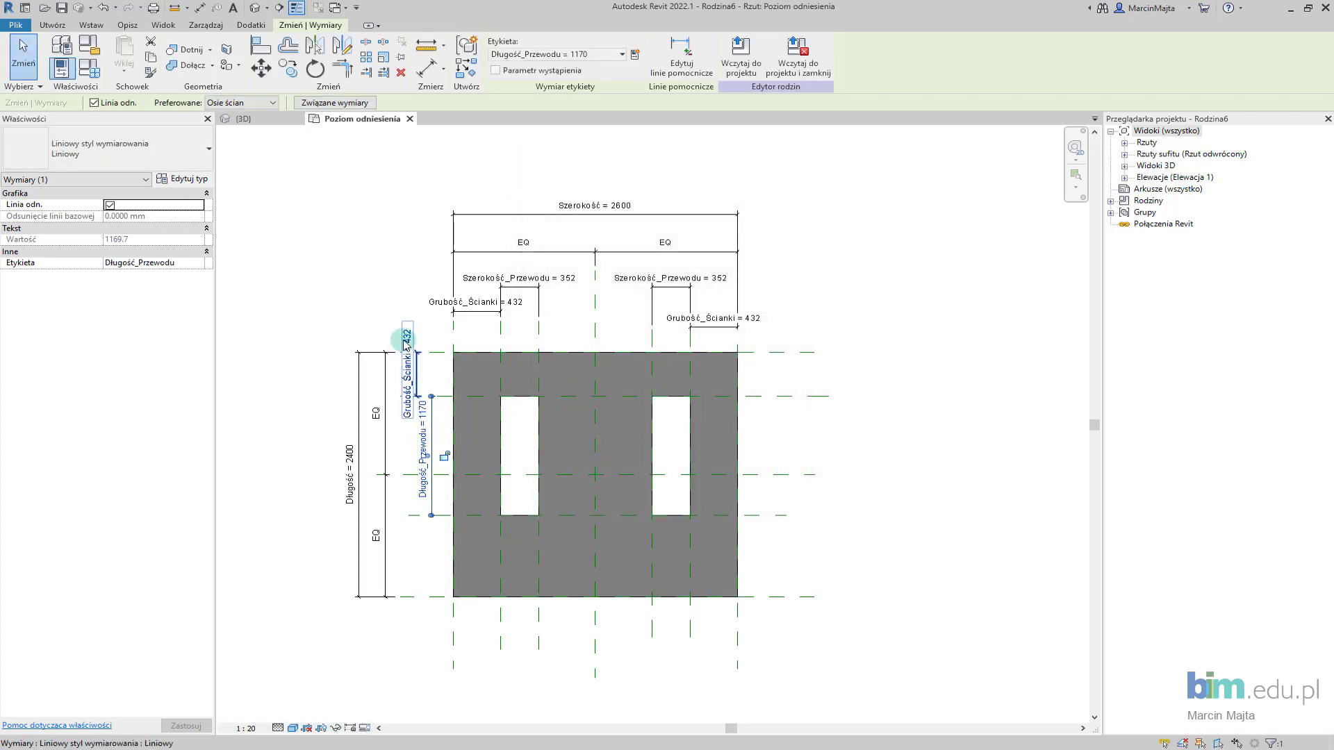
{"action": "left_click", "coordinate": [409, 362]}
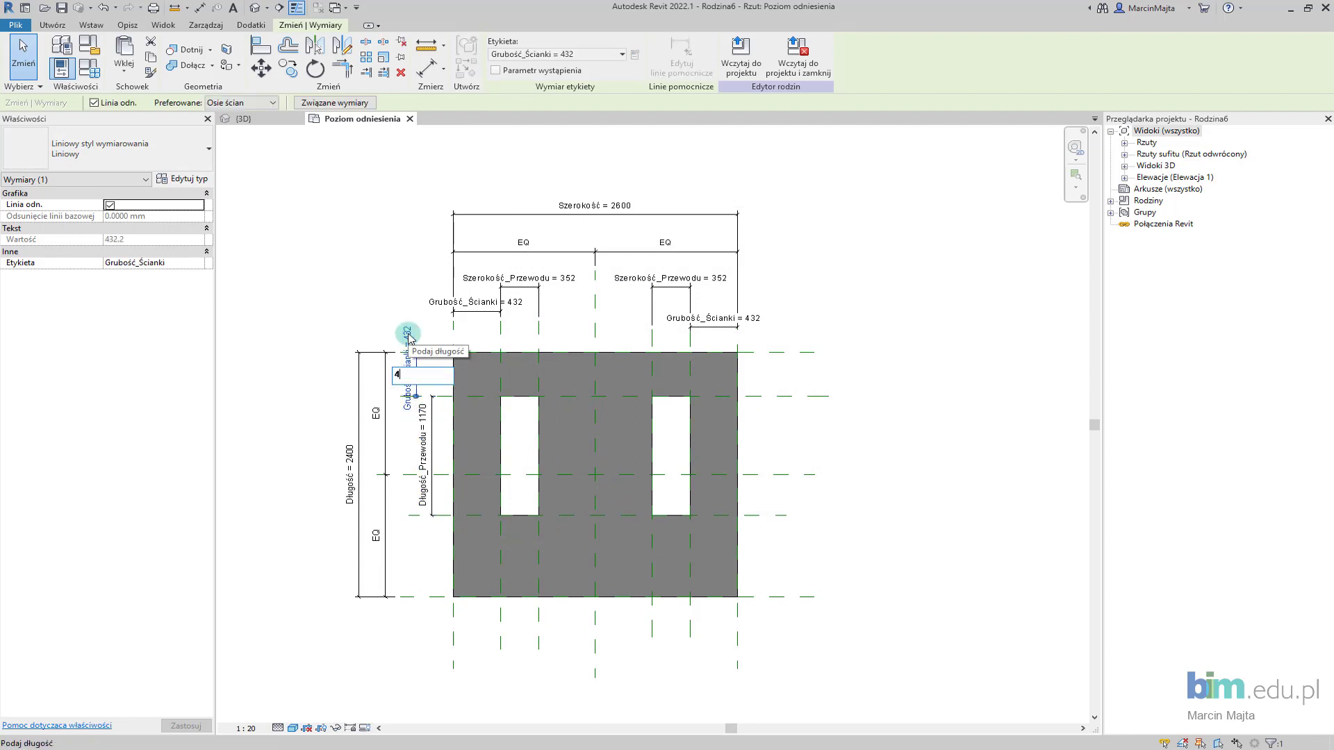
Set wall thickness Grubość_Ścianki to 40 and flue width Szerokość_Przewodu to 120
{"action": "key", "text": "Return"}
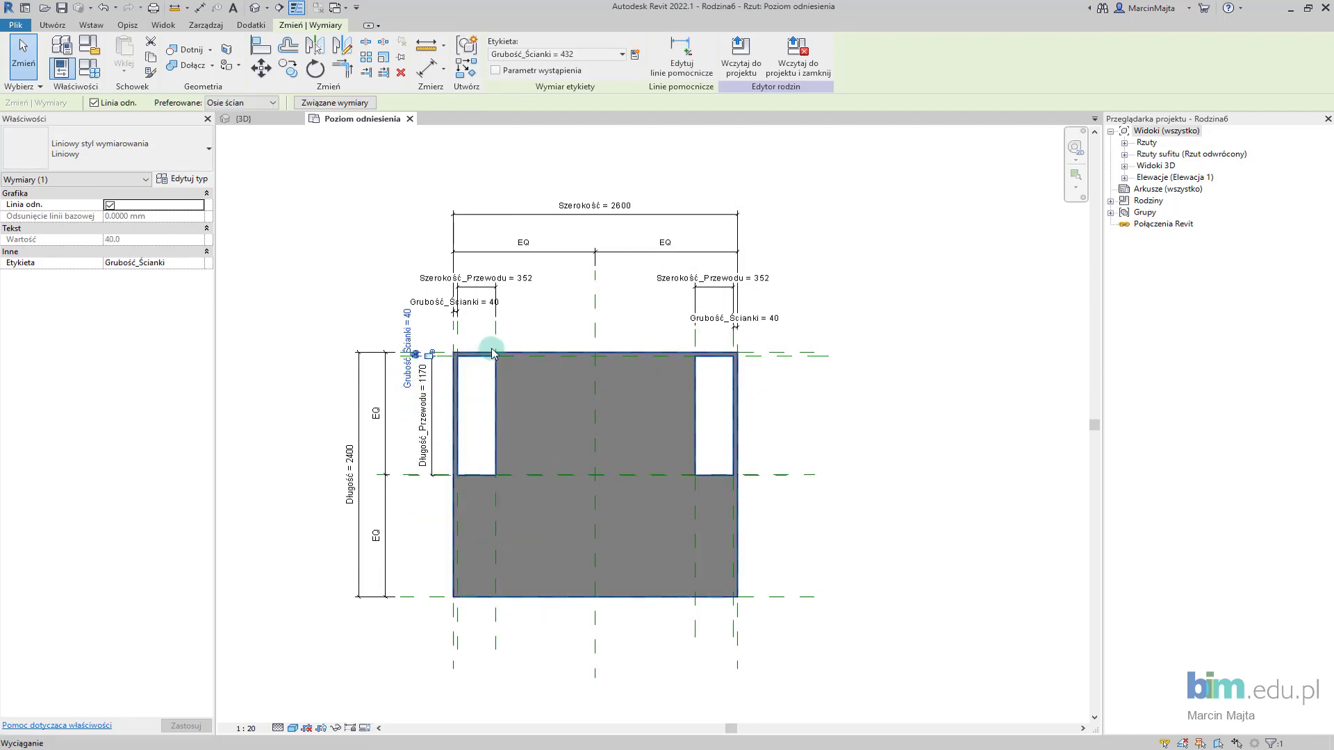
{"action": "left_click", "coordinate": [520, 278]}
{"action": "left_click", "coordinate": [520, 279]}
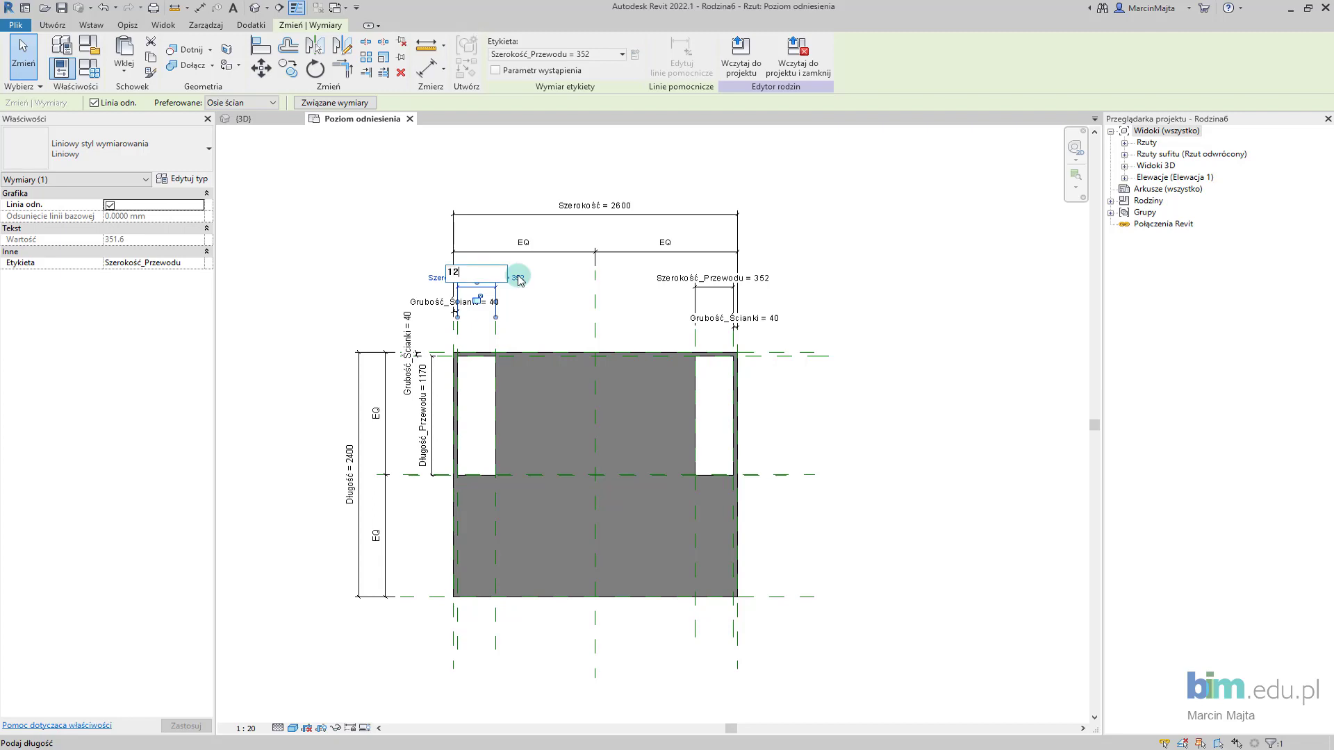
{"action": "type", "text": "0"}
{"action": "key", "text": "Return"}
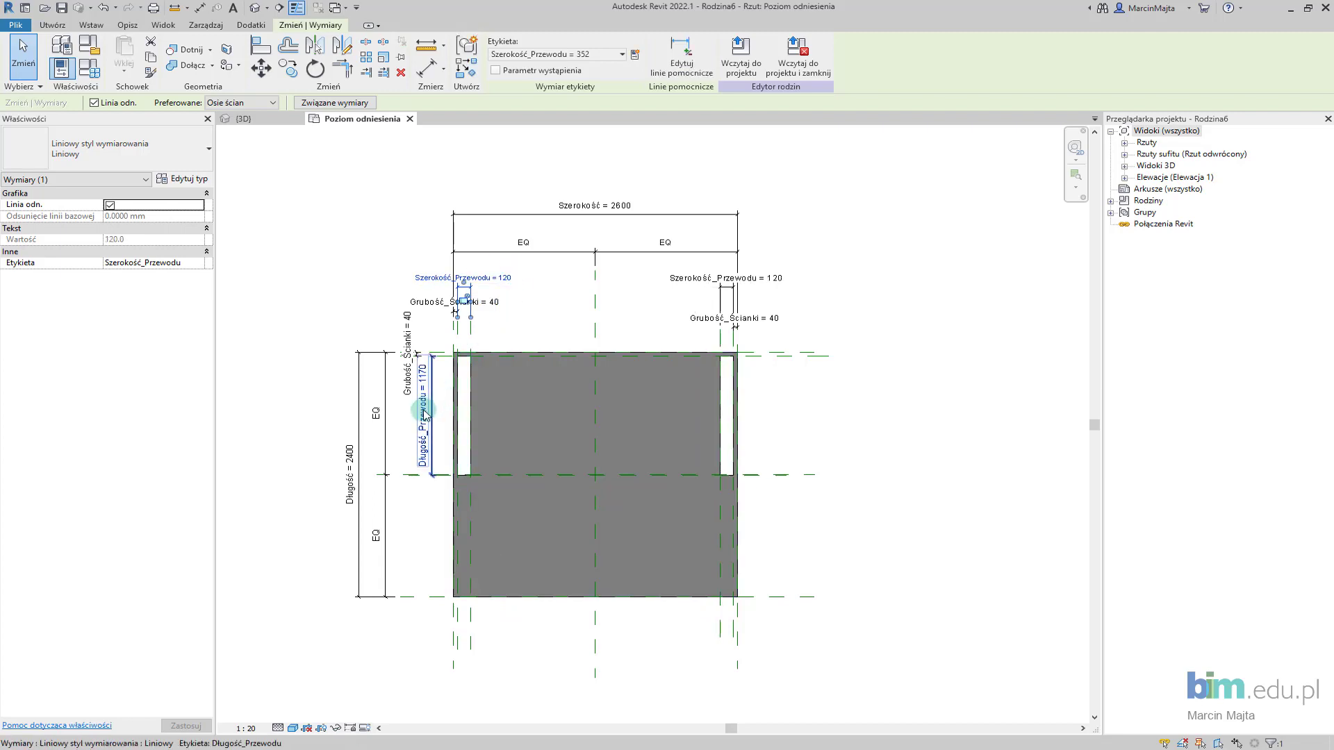
Set flue length Długość_Przewodu to 160 and overall Długość to 240
{"action": "left_click", "coordinate": [425, 413]}
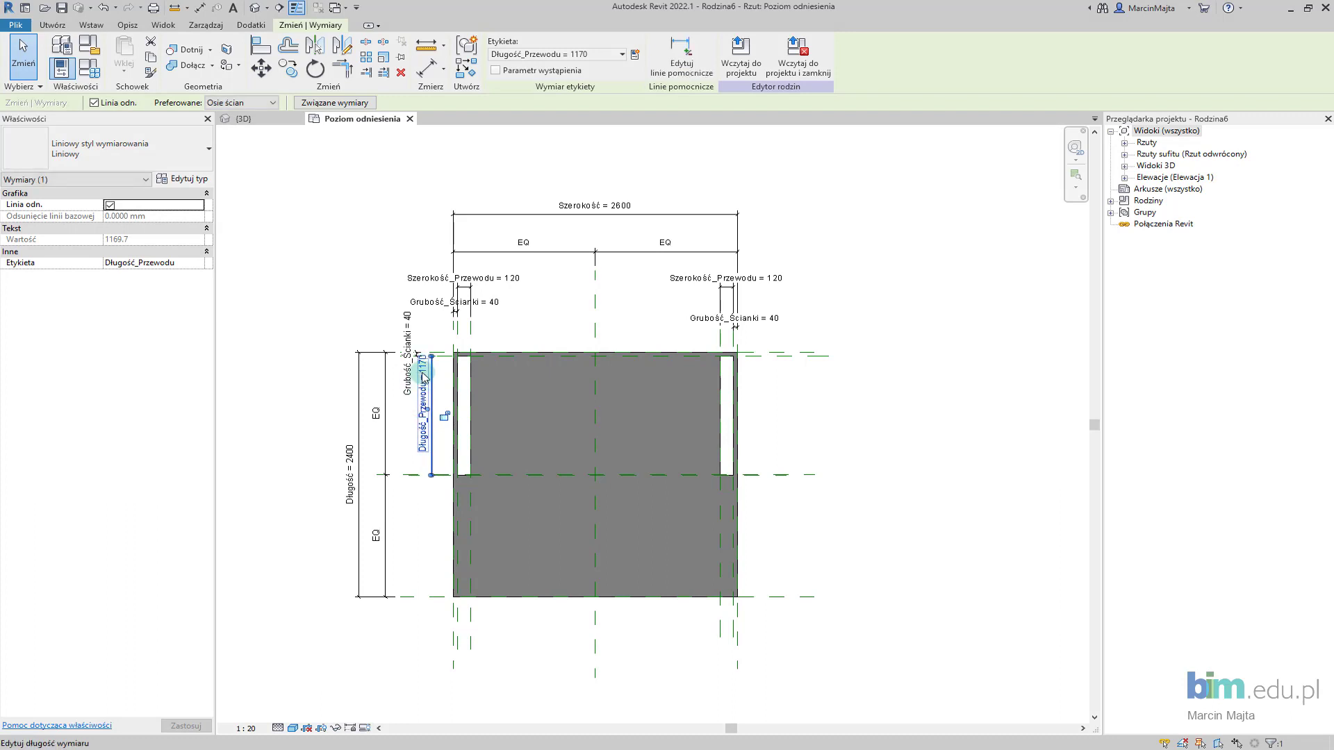
{"action": "left_click", "coordinate": [425, 377]}
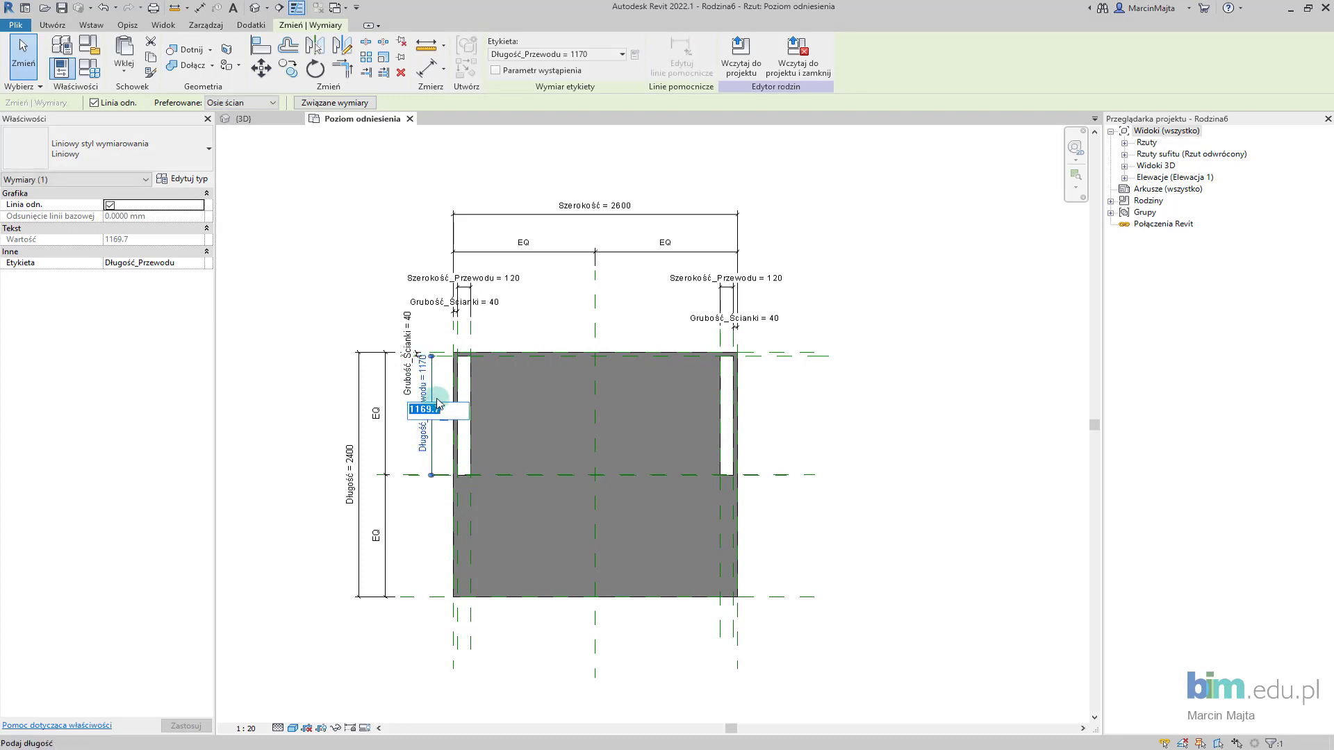
{"action": "key", "text": "Return"}
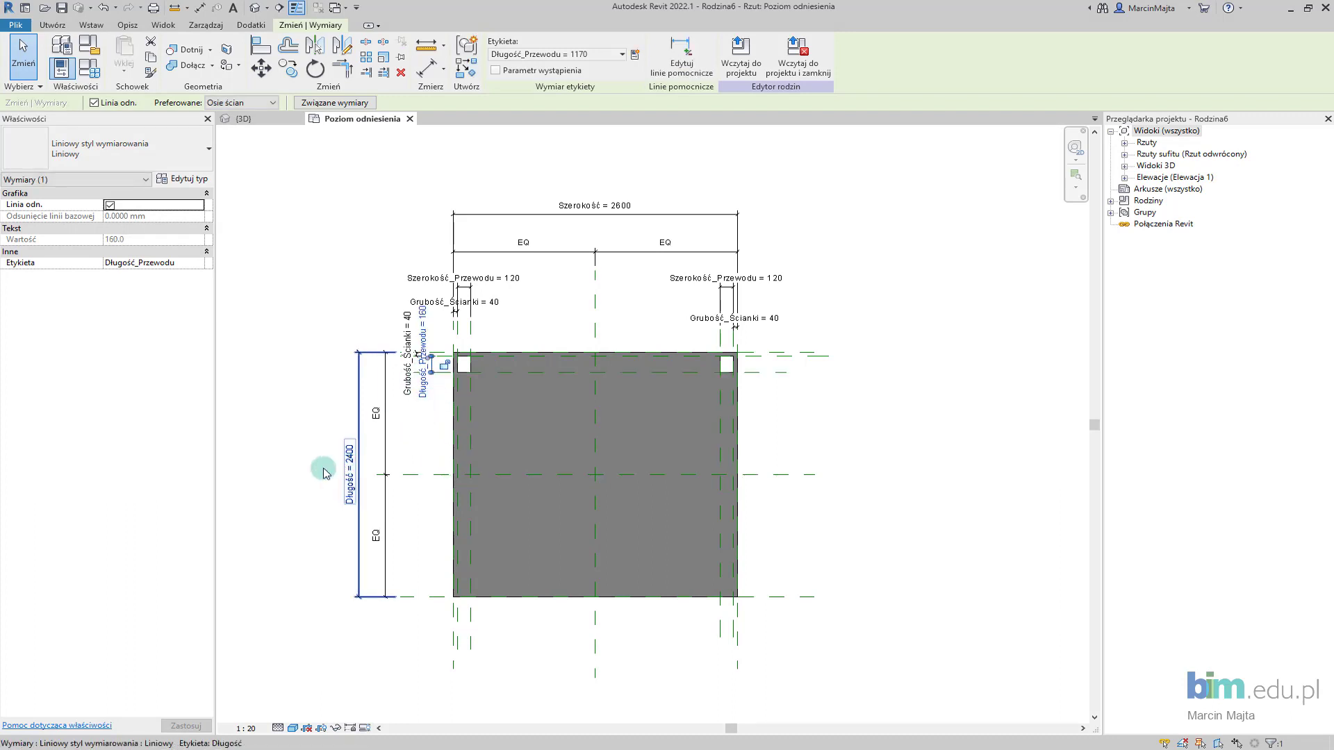
{"action": "left_click", "coordinate": [349, 460]}
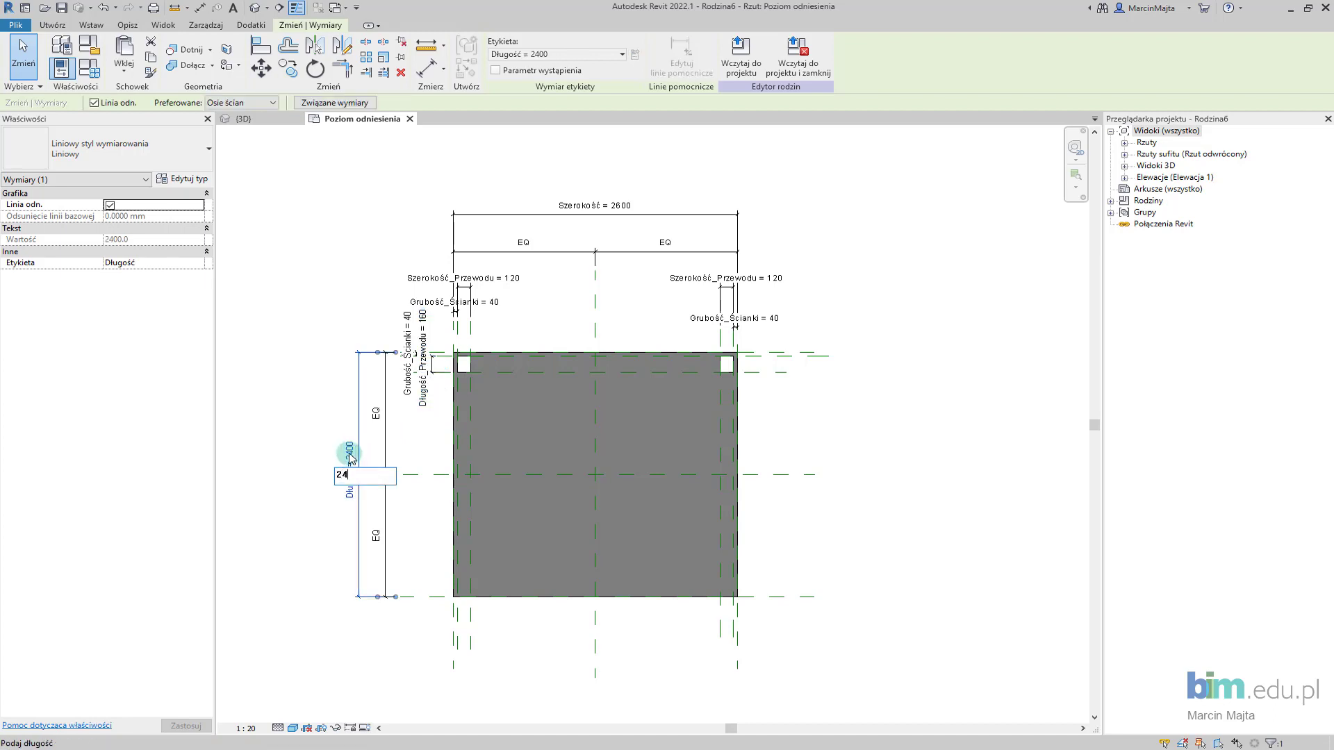
{"action": "key", "text": "Return"}
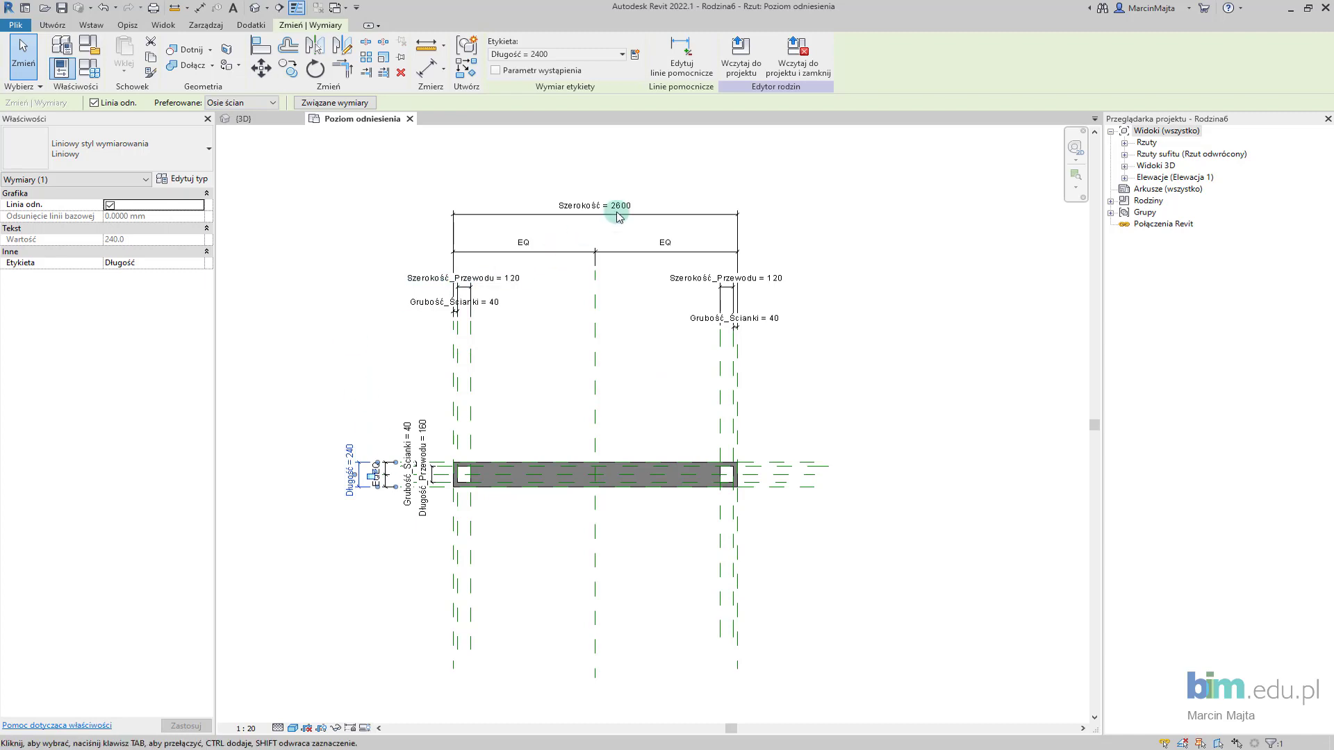
Set the overall width Szerokość to 360
{"action": "left_click", "coordinate": [620, 203]}
{"action": "type", "text": "360"}
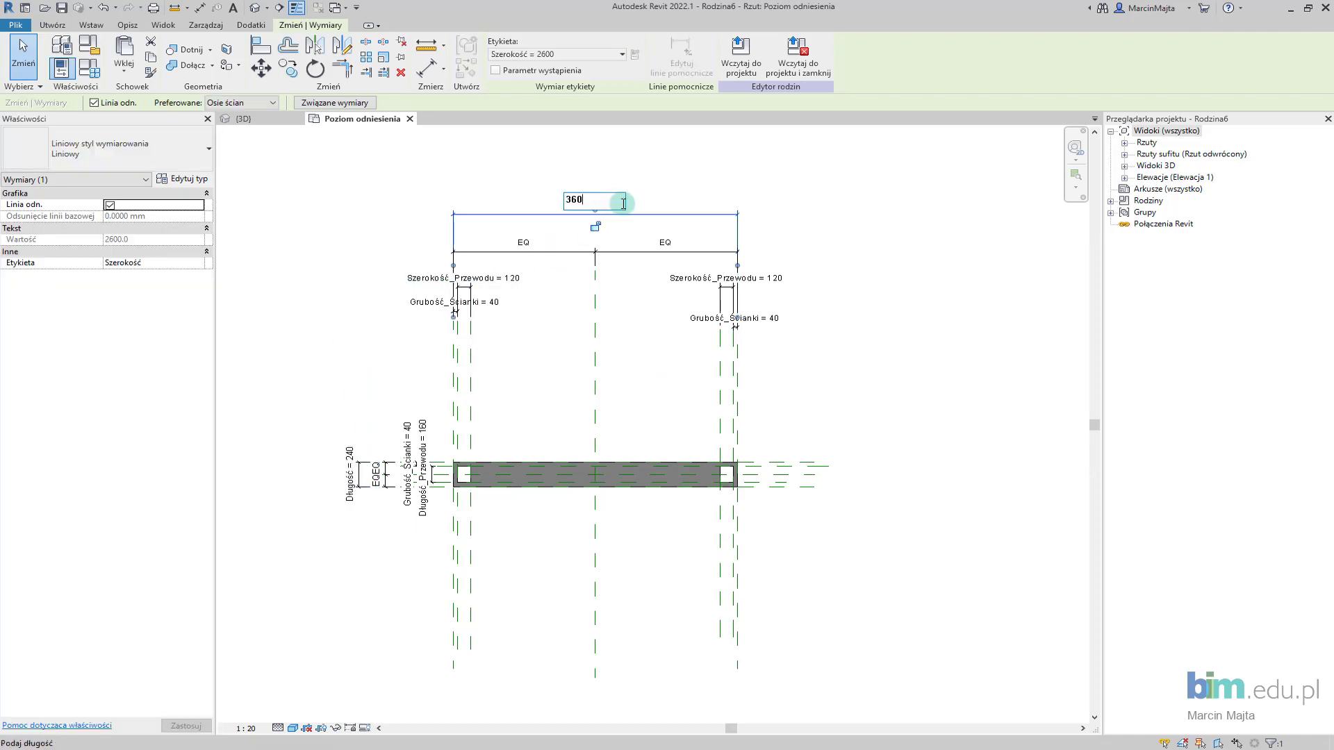
{"action": "key", "text": "Return"}
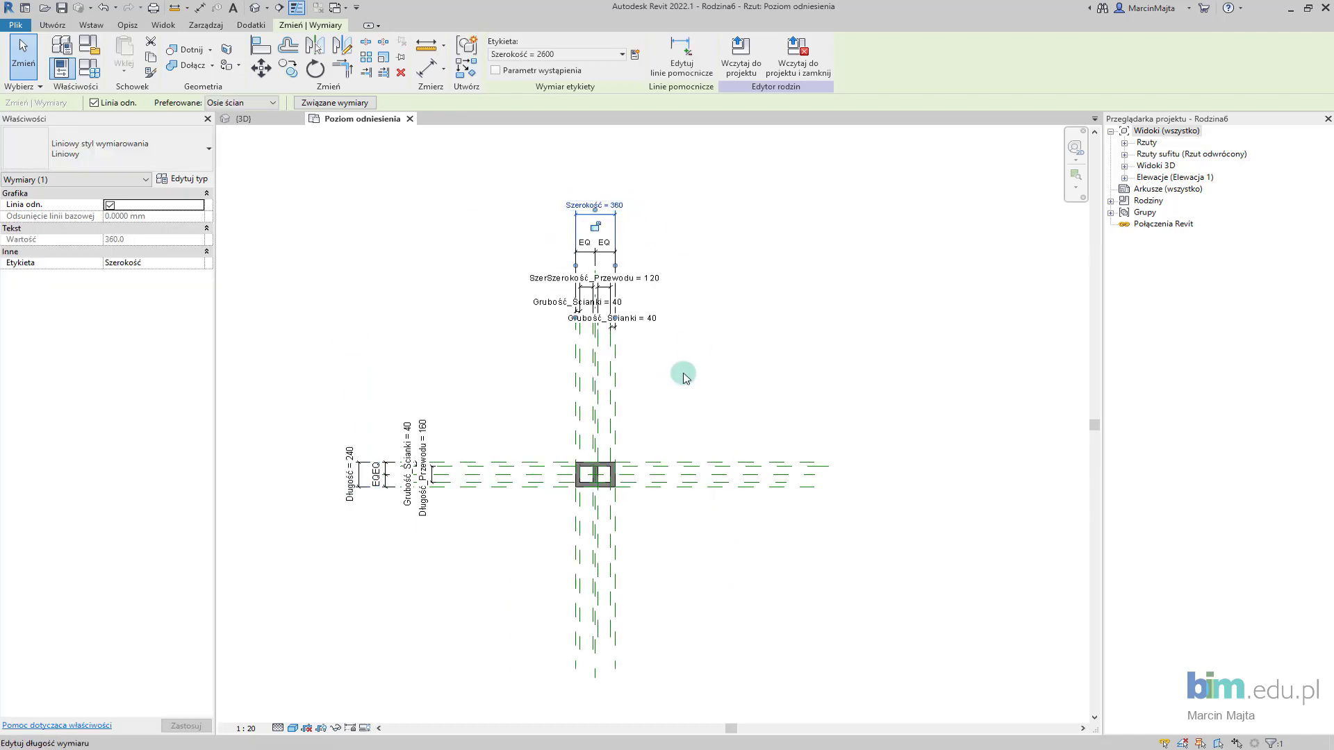
{"action": "scroll", "coordinate": [634, 539], "scroll_direction": "up", "scroll_amount": 1}
{"action": "scroll", "coordinate": [704, 528], "scroll_direction": "up", "scroll_amount": 2}
{"action": "middle_click_drag", "start_coordinate": [704, 528], "coordinate": [744, 520]}
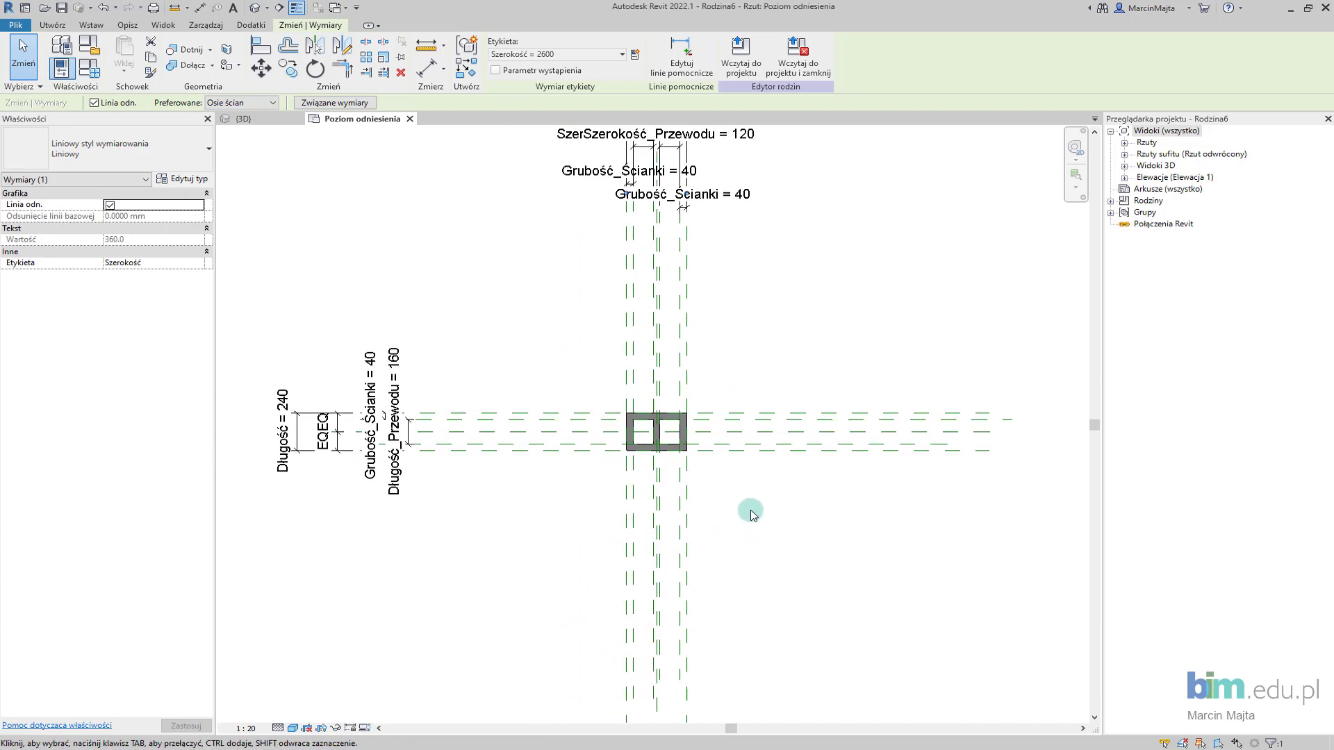
{"action": "left_click", "coordinate": [754, 503]}
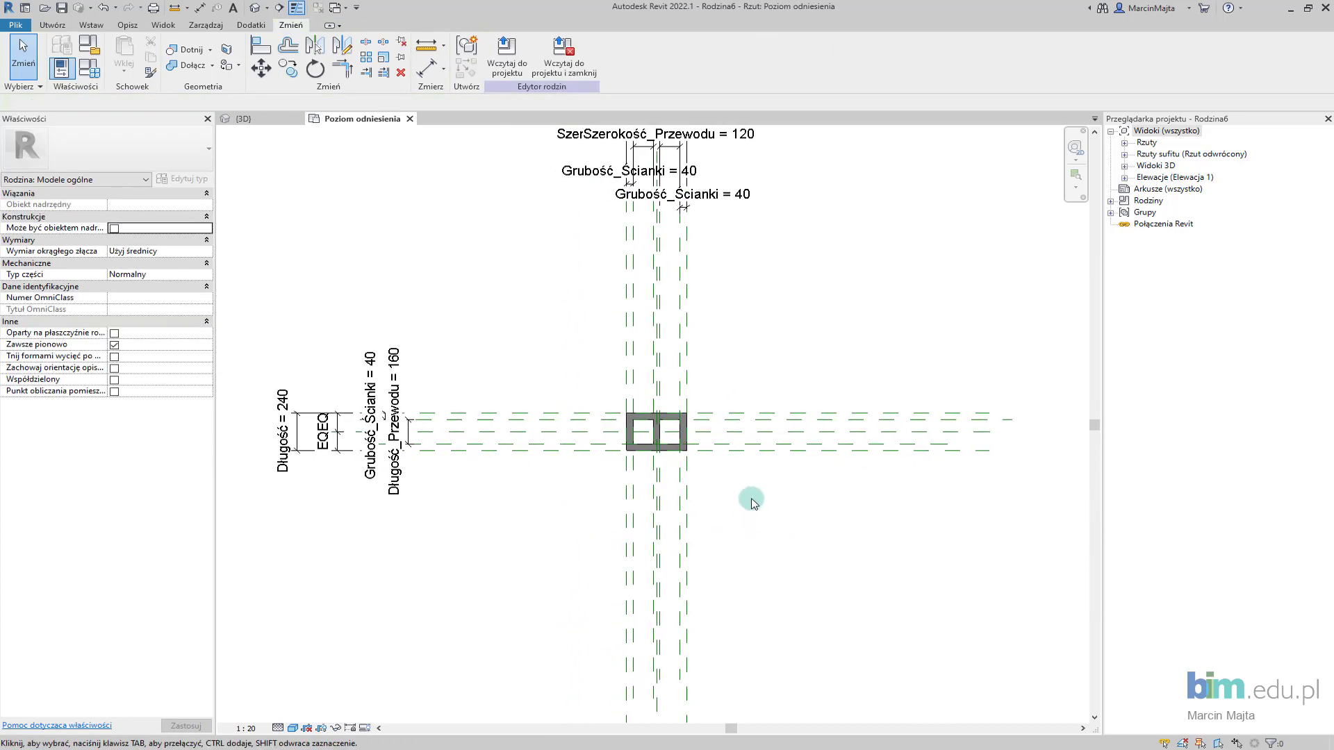
Assign Beton wzmocniony włóknem szklanym from the Material Browser to the chimney extrusion
{"action": "left_click", "coordinate": [685, 441]}
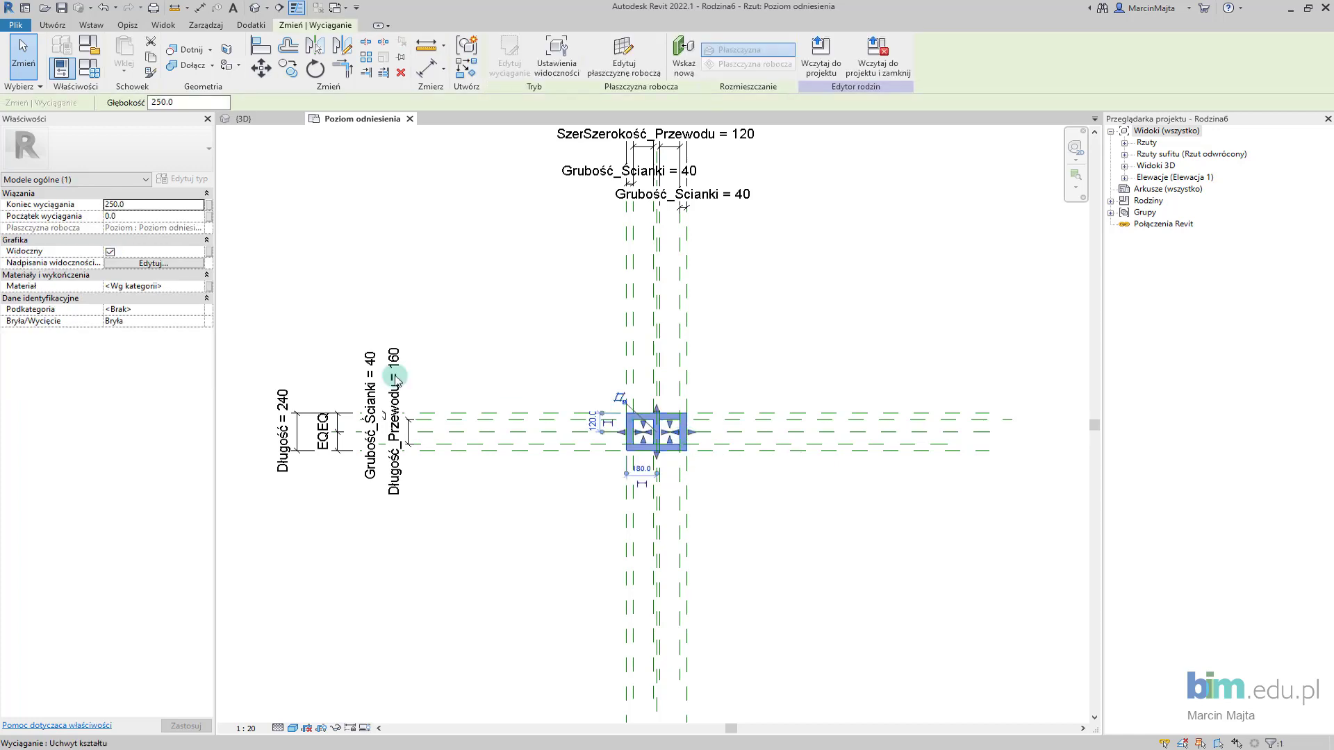
{"action": "left_click", "coordinate": [201, 287]}
{"action": "type", "text": "beton"}
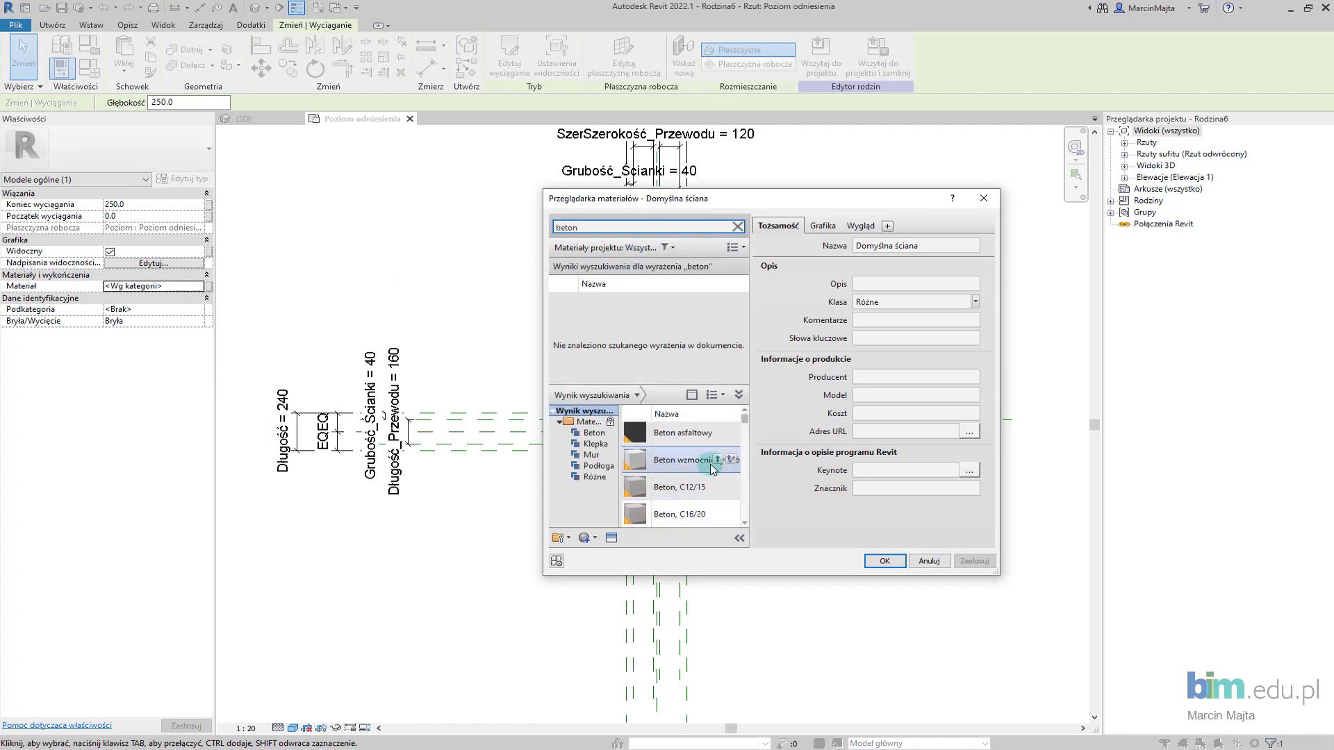
{"action": "left_click", "coordinate": [711, 461]}
{"action": "left_click", "coordinate": [720, 461]}
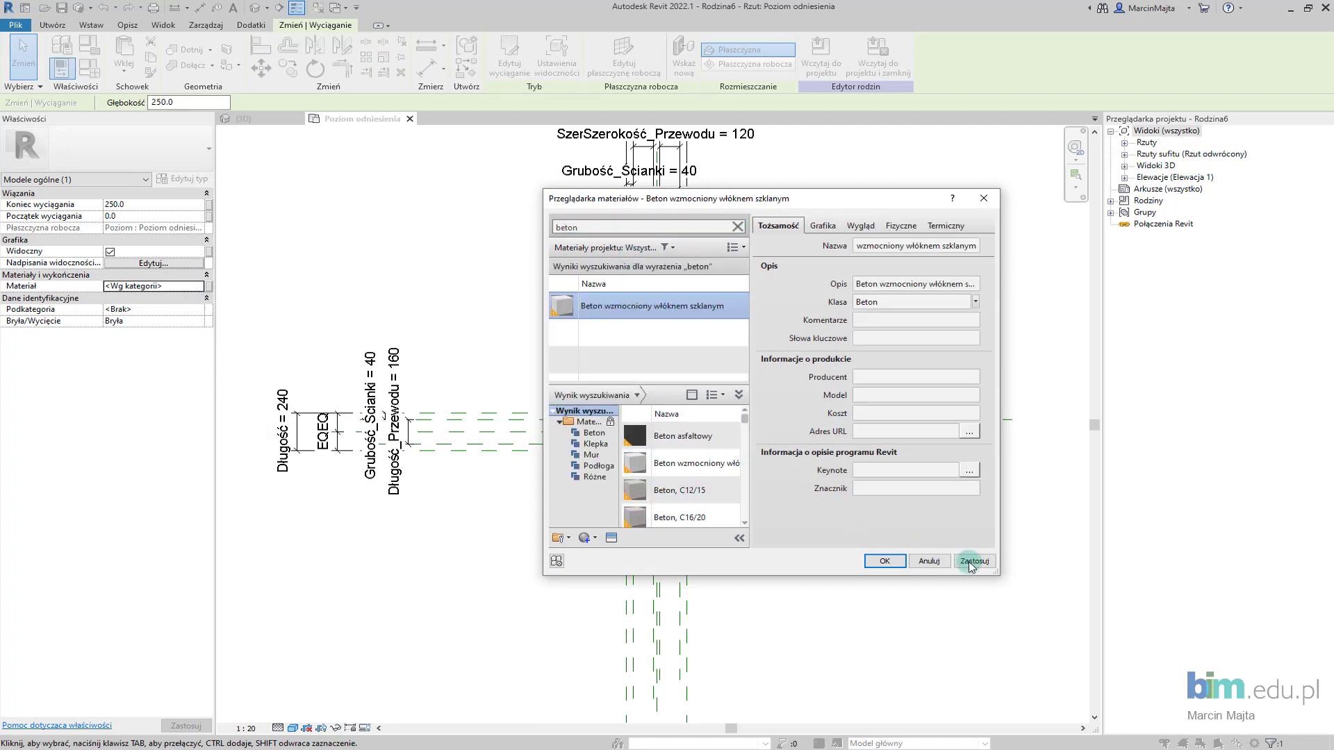
{"action": "left_click", "coordinate": [884, 561]}
{"action": "left_click", "coordinate": [774, 507]}
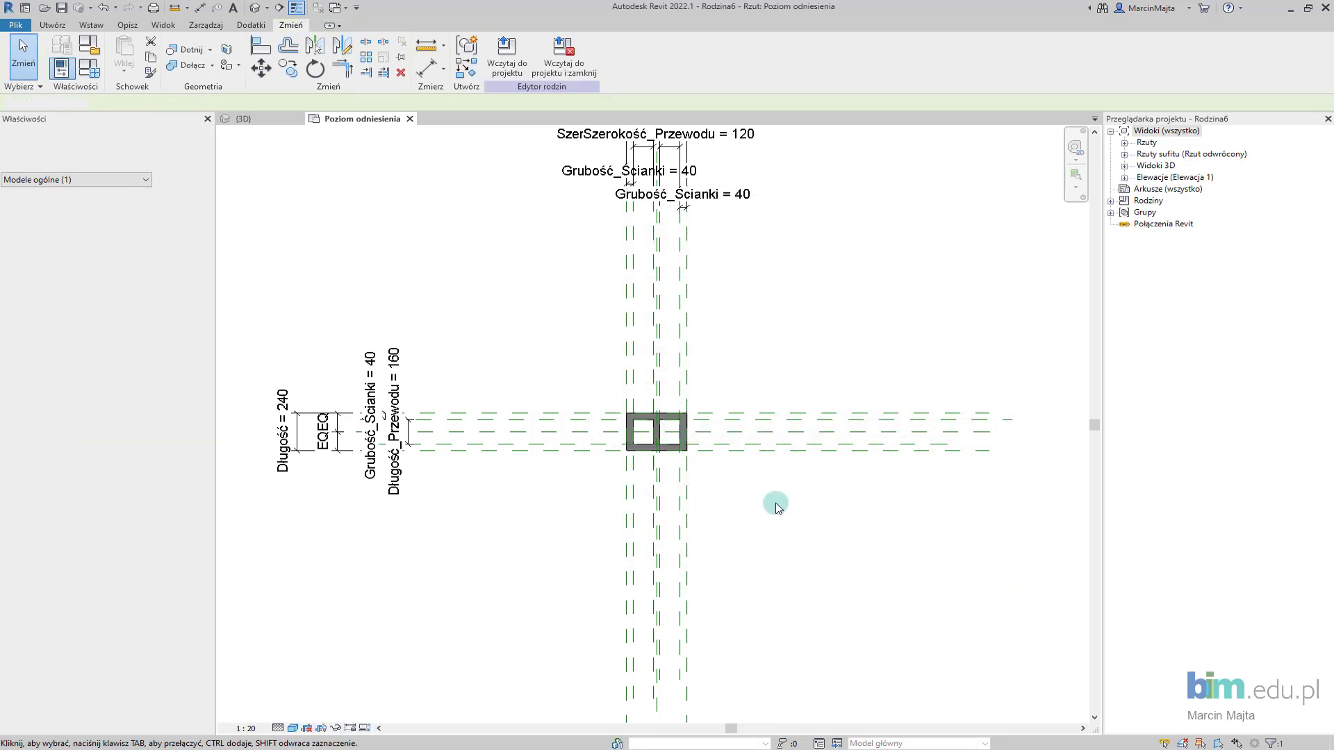
In the Lewa elevation, draw a horizontal reference plane above the block
{"action": "left_click", "coordinate": [1125, 178]}
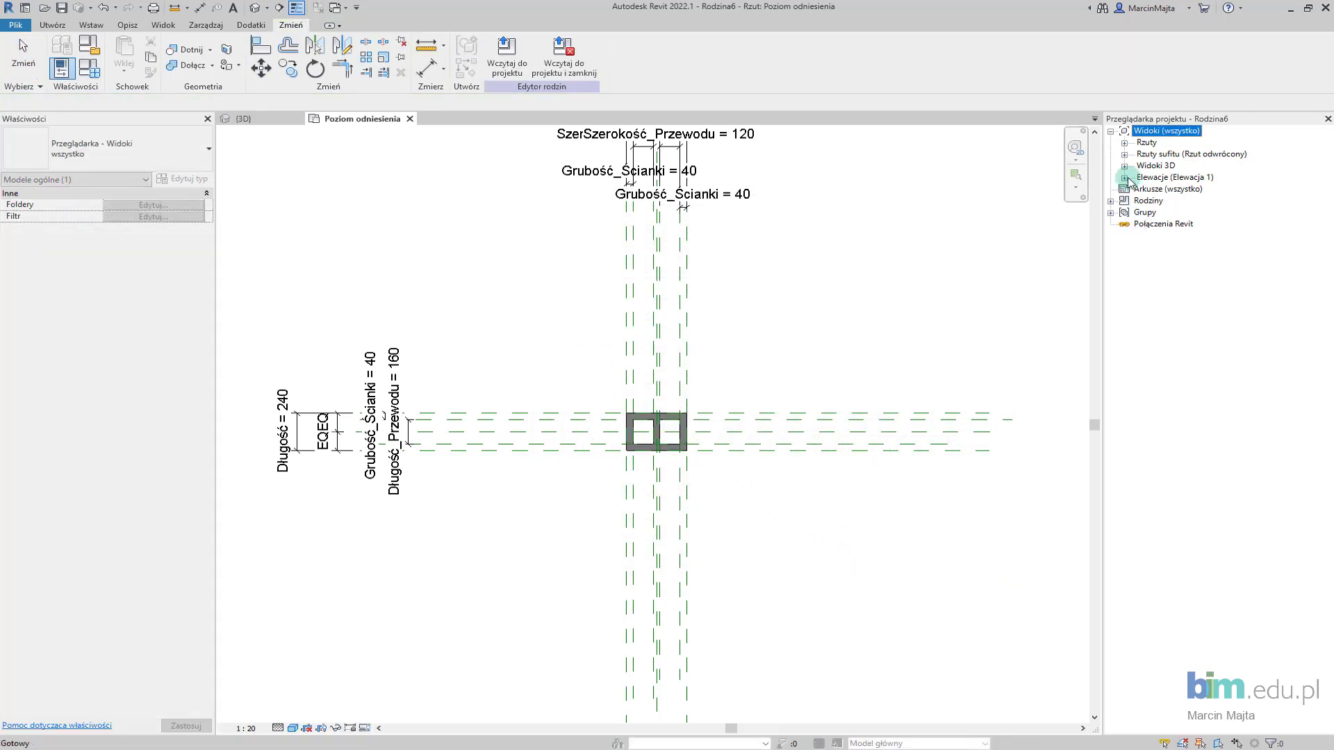
{"action": "double_click", "coordinate": [1160, 190]}
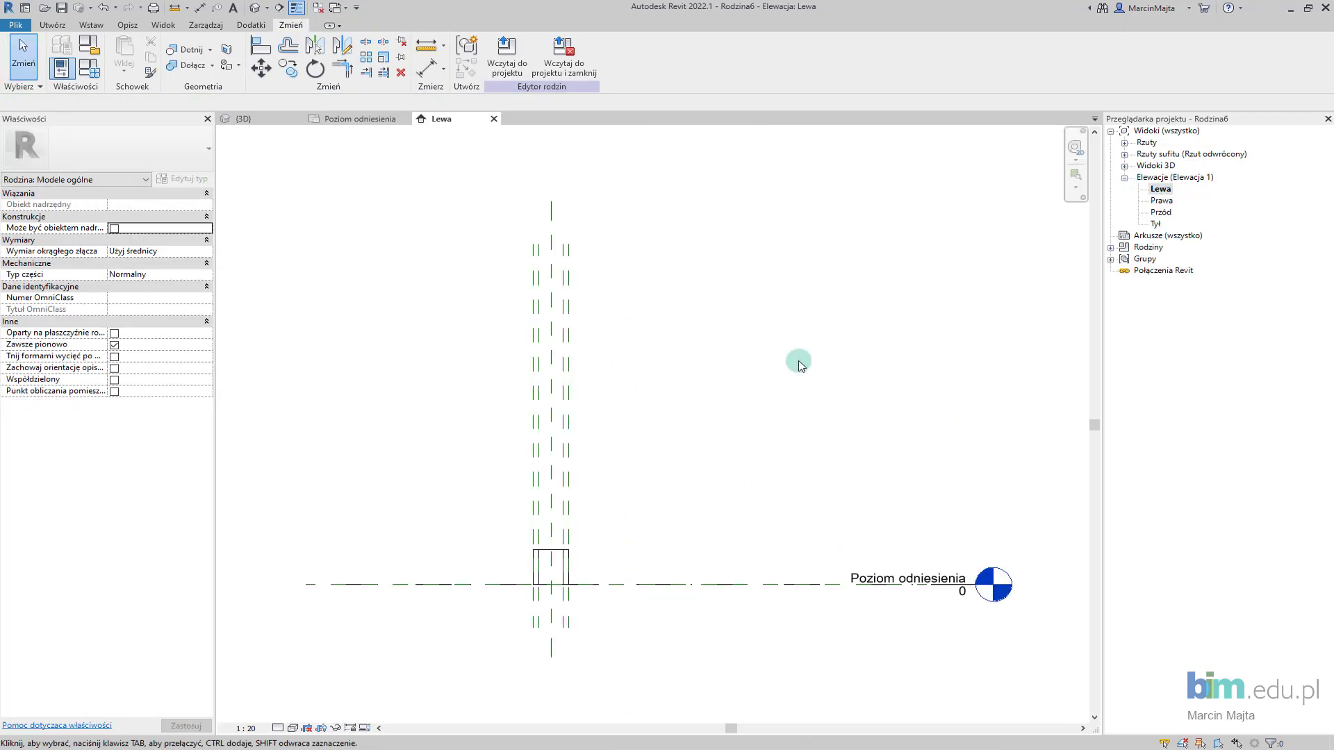
{"action": "key", "text": "r"}
{"action": "key", "text": "p"}
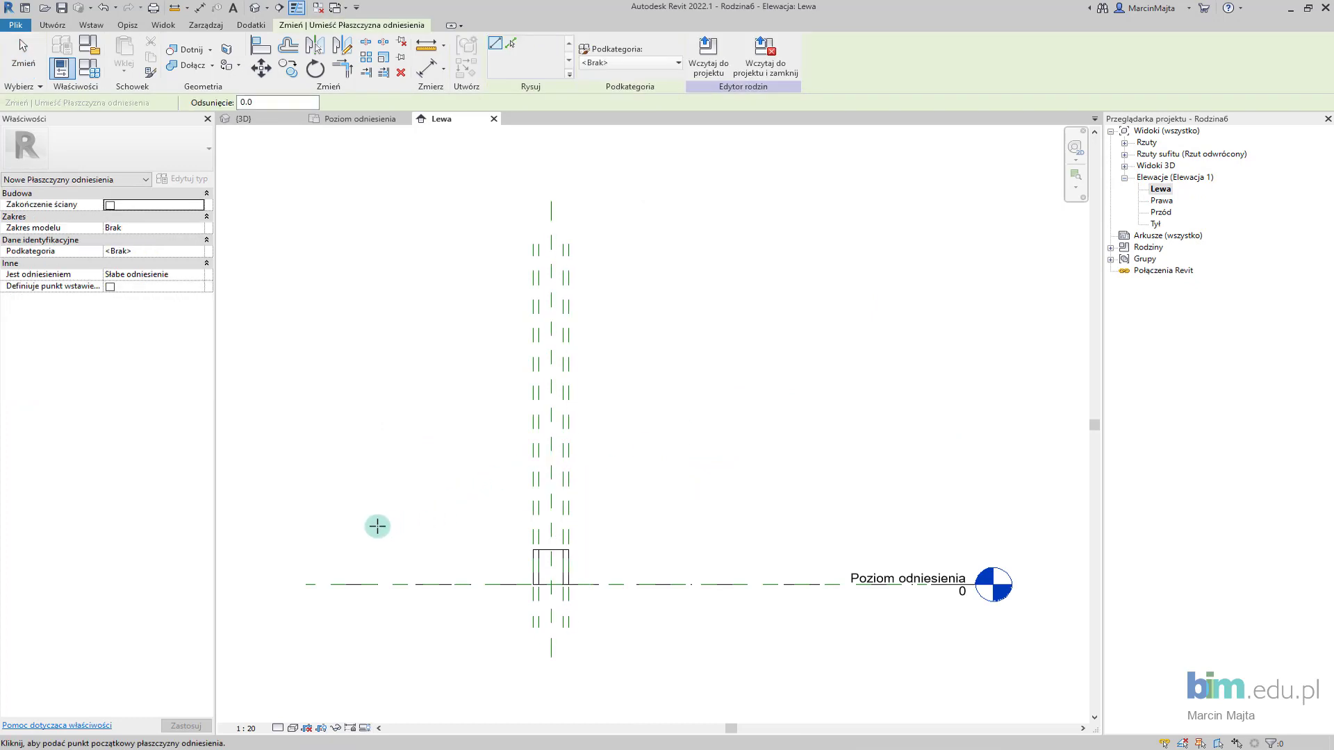
{"action": "left_click", "coordinate": [377, 525]}
{"action": "left_click", "coordinate": [759, 528]}
{"action": "key", "text": "Escape"}
{"action": "key", "text": "Escape"}
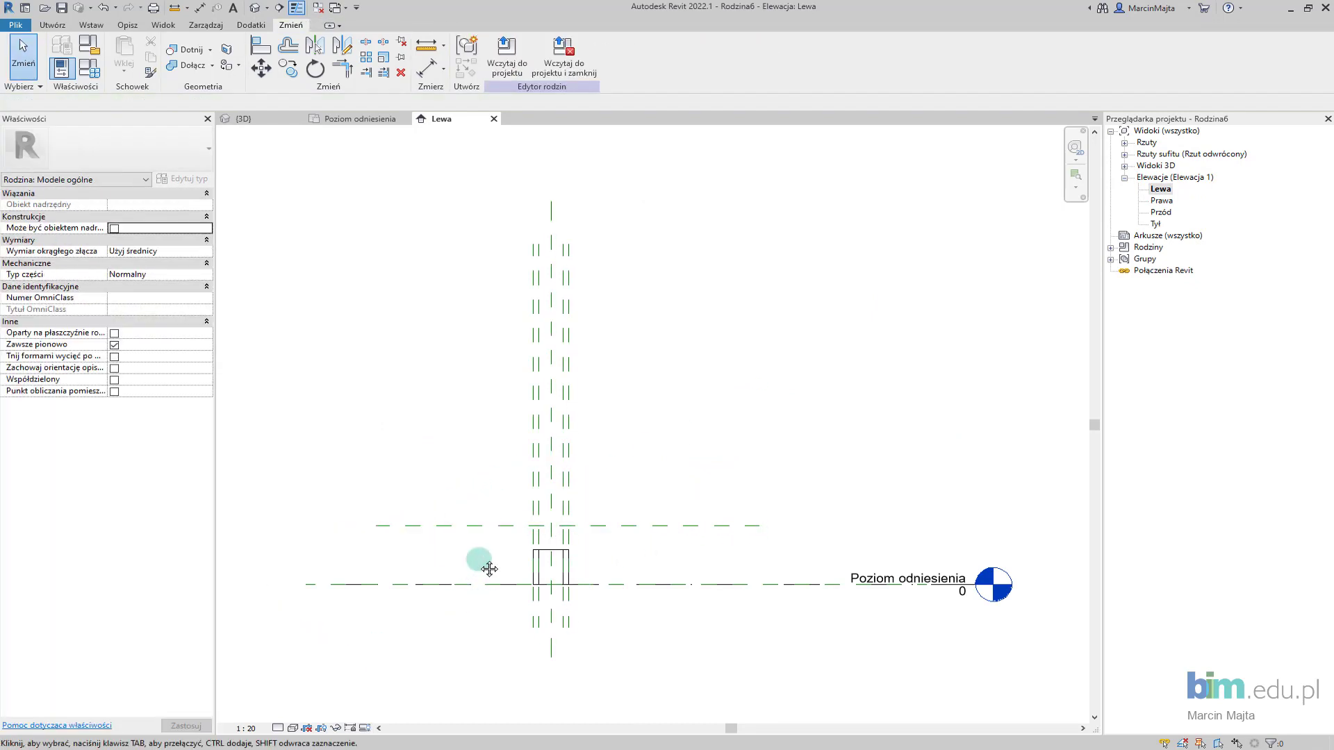
{"action": "scroll", "coordinate": [480, 556], "scroll_direction": "up", "scroll_amount": 1}
{"action": "scroll", "coordinate": [494, 550], "scroll_direction": "up", "scroll_amount": 1}
Dimension the new plane from the level (420) and label it with a new Wysokość parameter
{"action": "key", "text": "d"}
{"action": "key", "text": "i"}
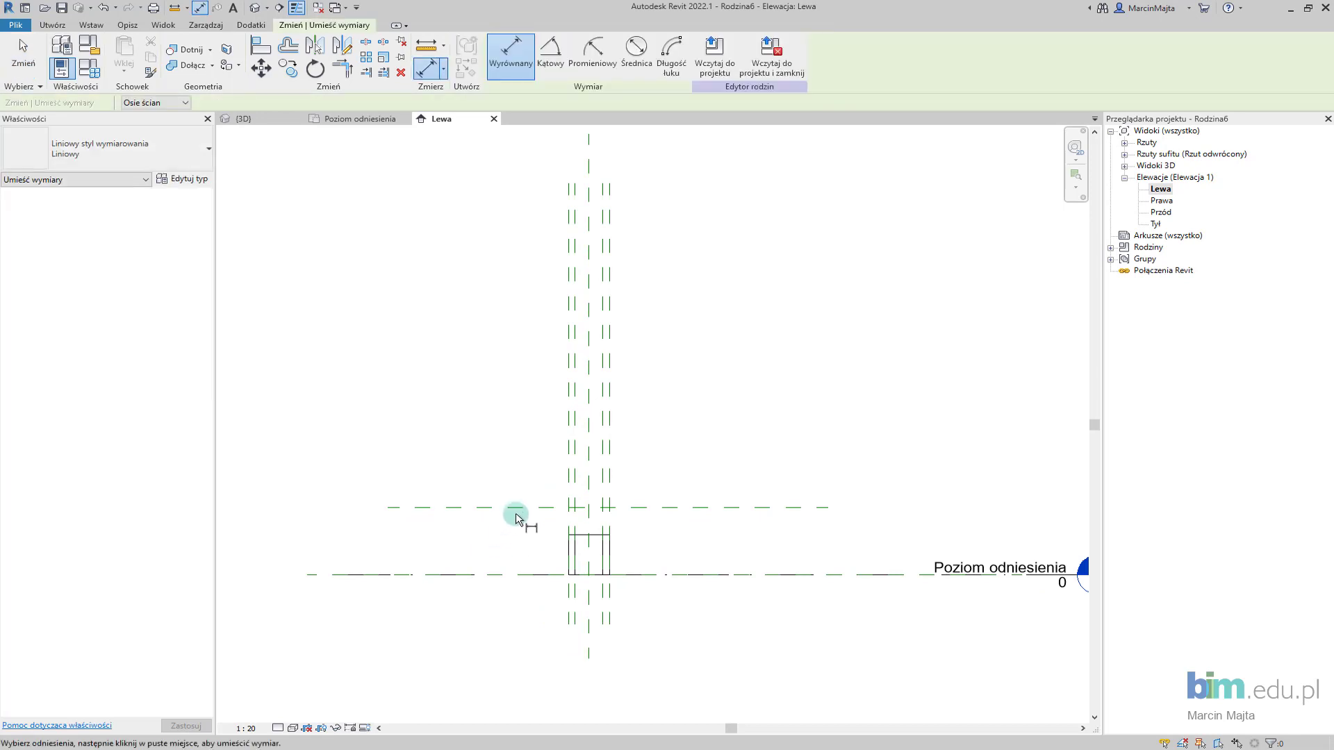
{"action": "left_click", "coordinate": [514, 507]}
{"action": "left_click", "coordinate": [490, 575]}
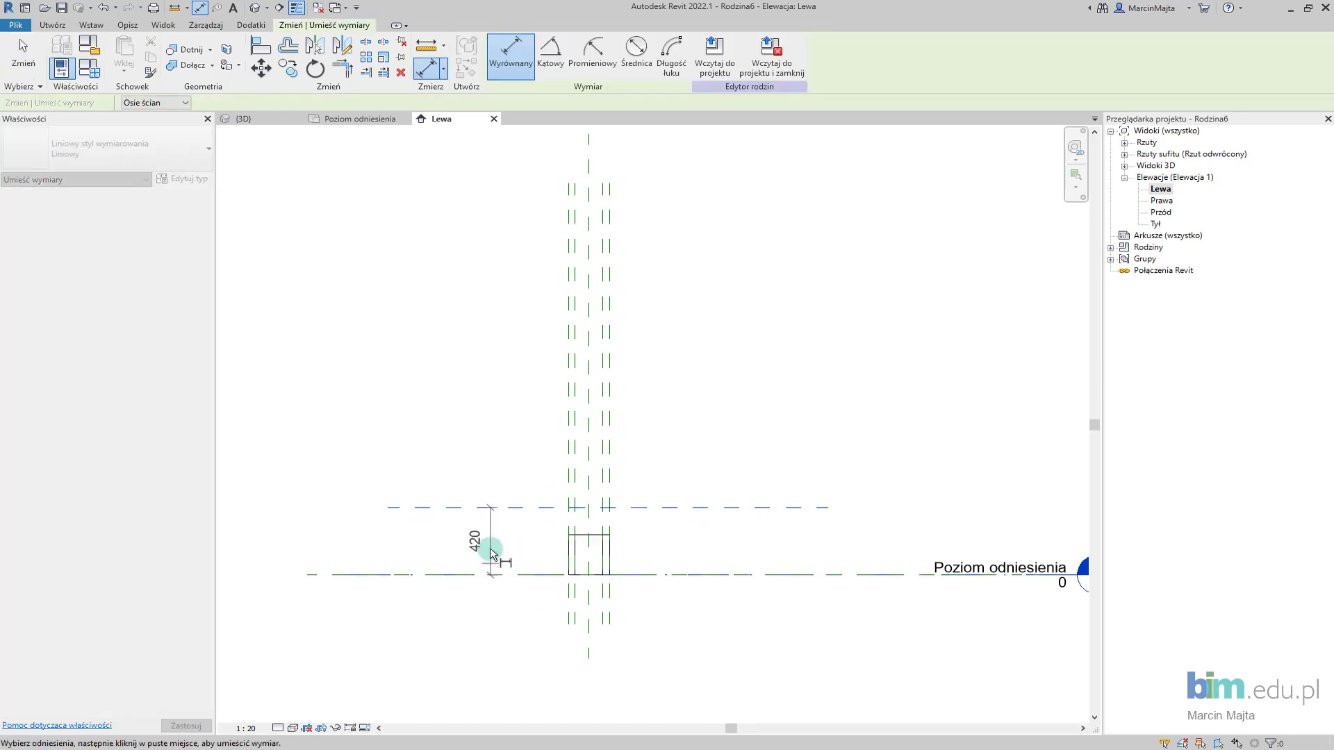
{"action": "left_click", "coordinate": [486, 542]}
{"action": "key", "text": "Escape"}
{"action": "left_click", "coordinate": [635, 55]}
{"action": "type", "text": "Wysokość"}
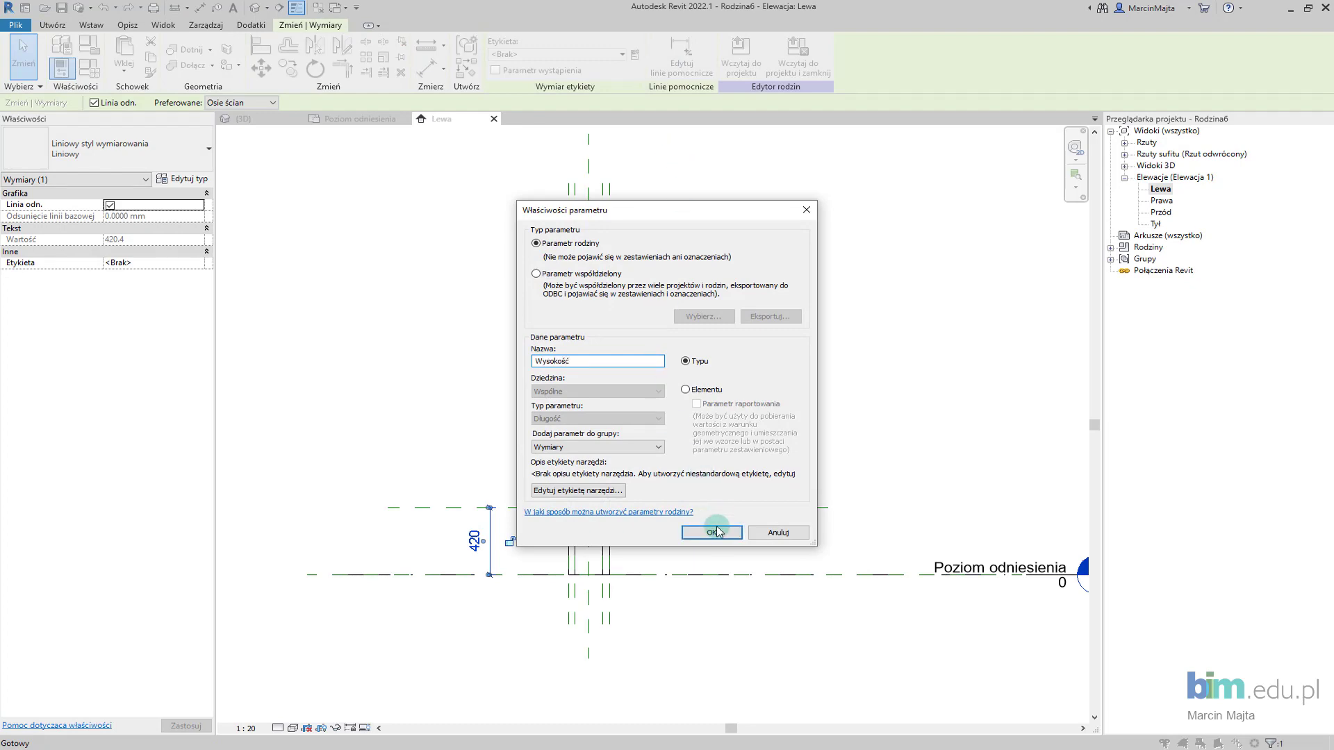
{"action": "left_click", "coordinate": [712, 532]}
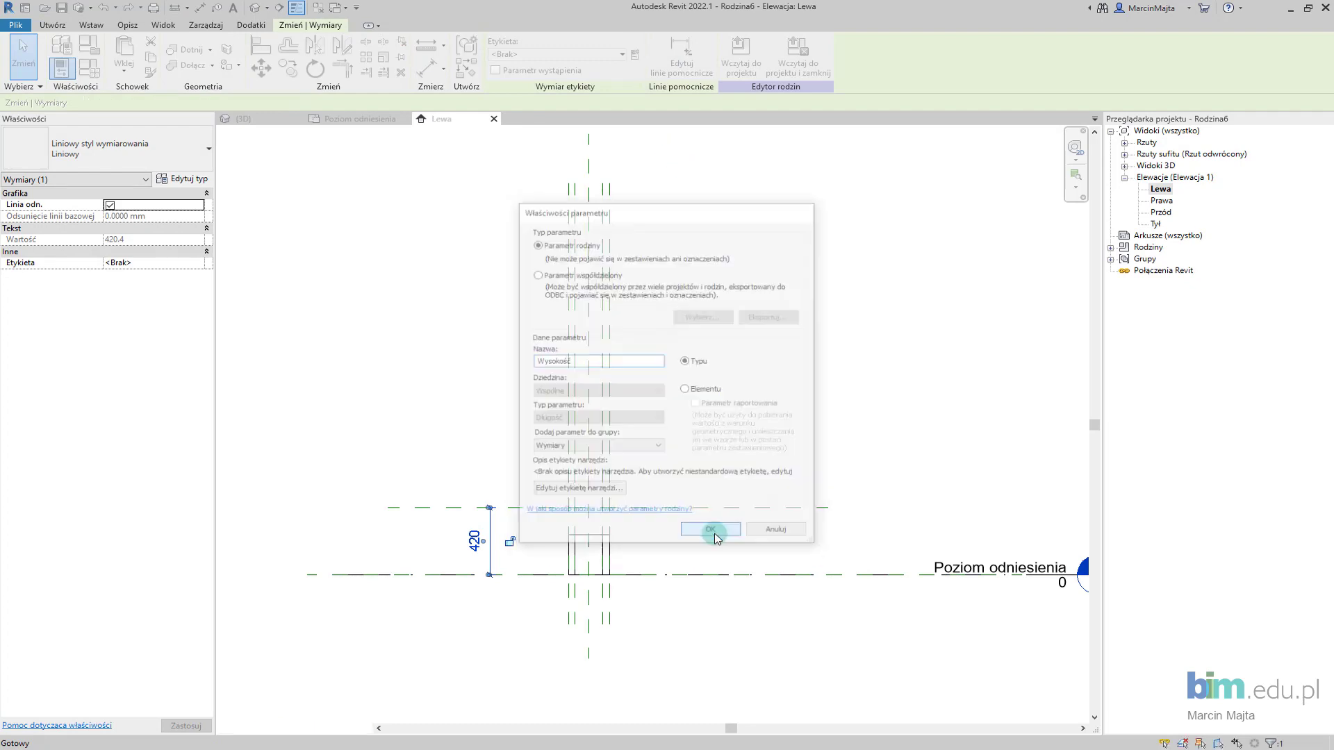
Stretch the extrusion's top up to the upper reference plane
{"action": "scroll", "coordinate": [583, 532], "scroll_direction": "up", "scroll_amount": 3}
{"action": "left_click", "coordinate": [583, 532]}
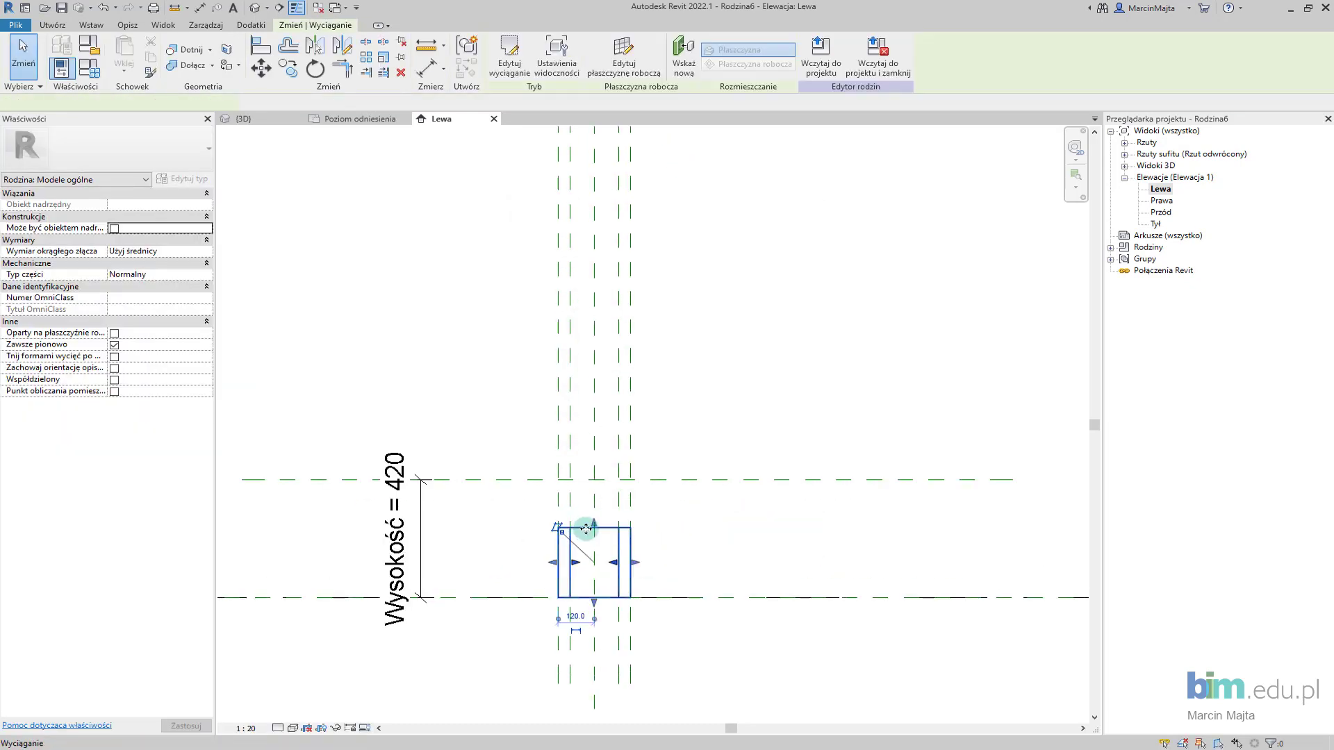
{"action": "left_click_drag", "start_coordinate": [593, 528], "coordinate": [598, 480]}
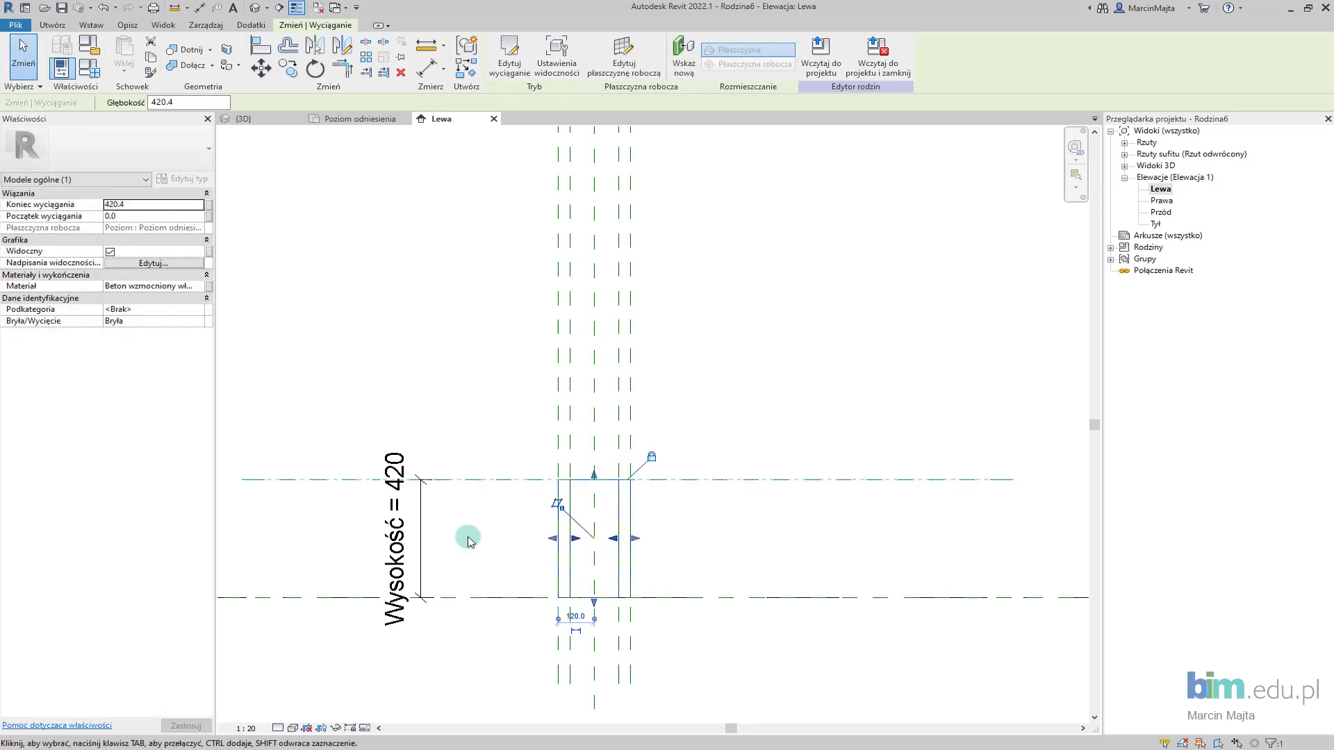
{"action": "left_click", "coordinate": [468, 539]}
Set the Wysokość dimension to 250
{"action": "left_click", "coordinate": [403, 512]}
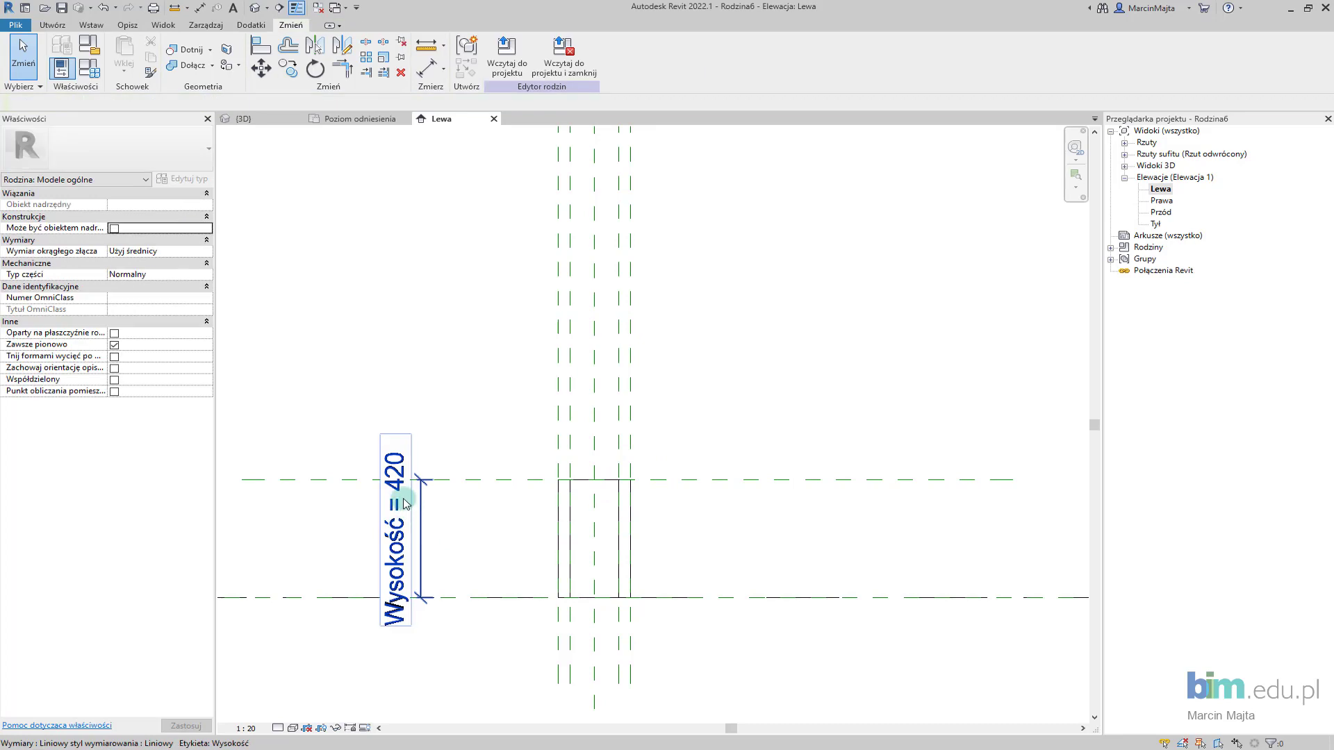
{"action": "left_click", "coordinate": [404, 521]}
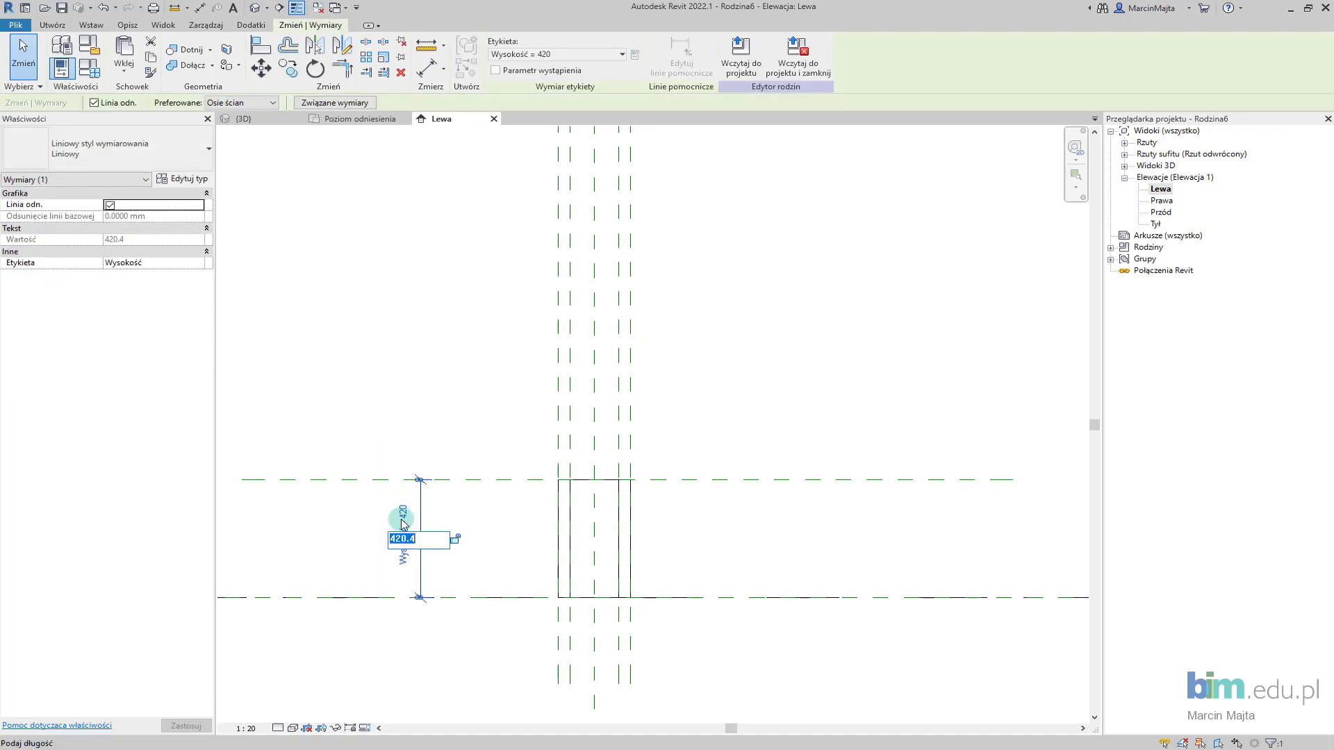
{"action": "type", "text": "0"}
{"action": "key", "text": "Return"}
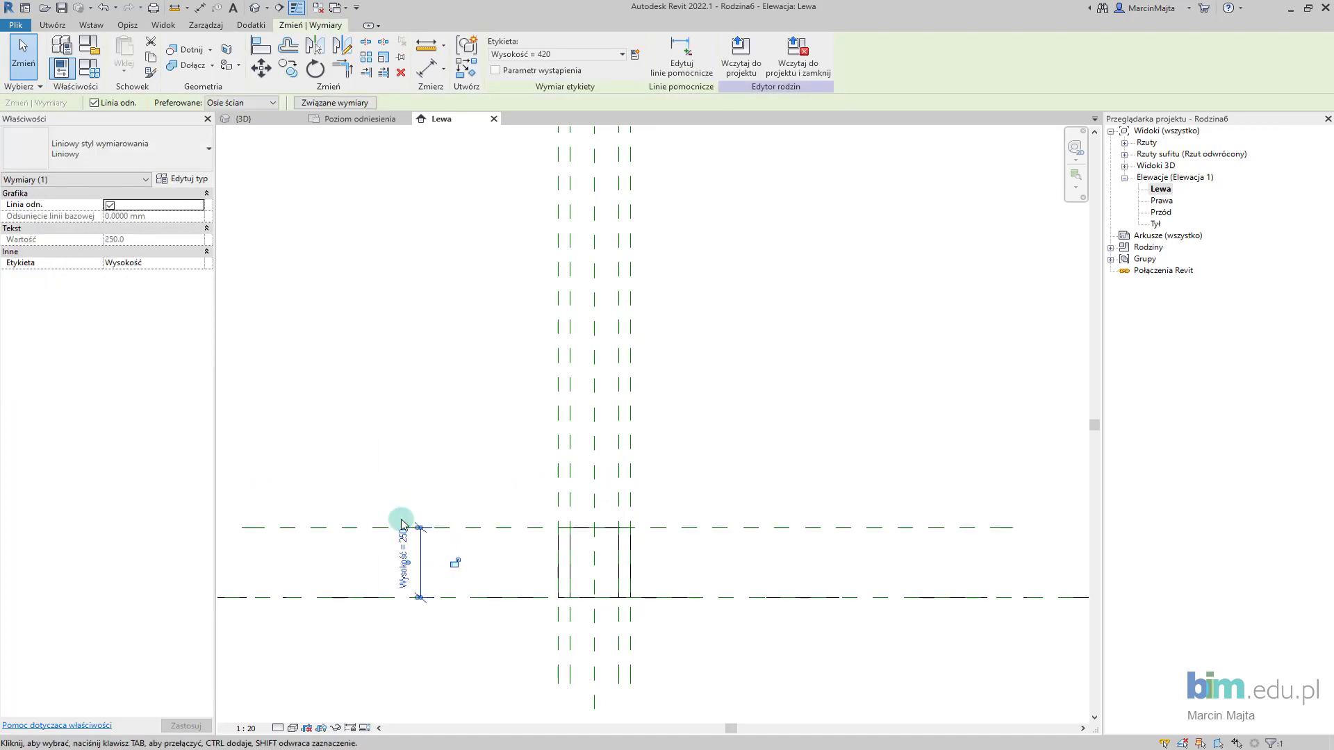
{"action": "left_click", "coordinate": [455, 247]}
{"action": "scroll", "coordinate": [455, 246], "scroll_direction": "down", "scroll_amount": 1}
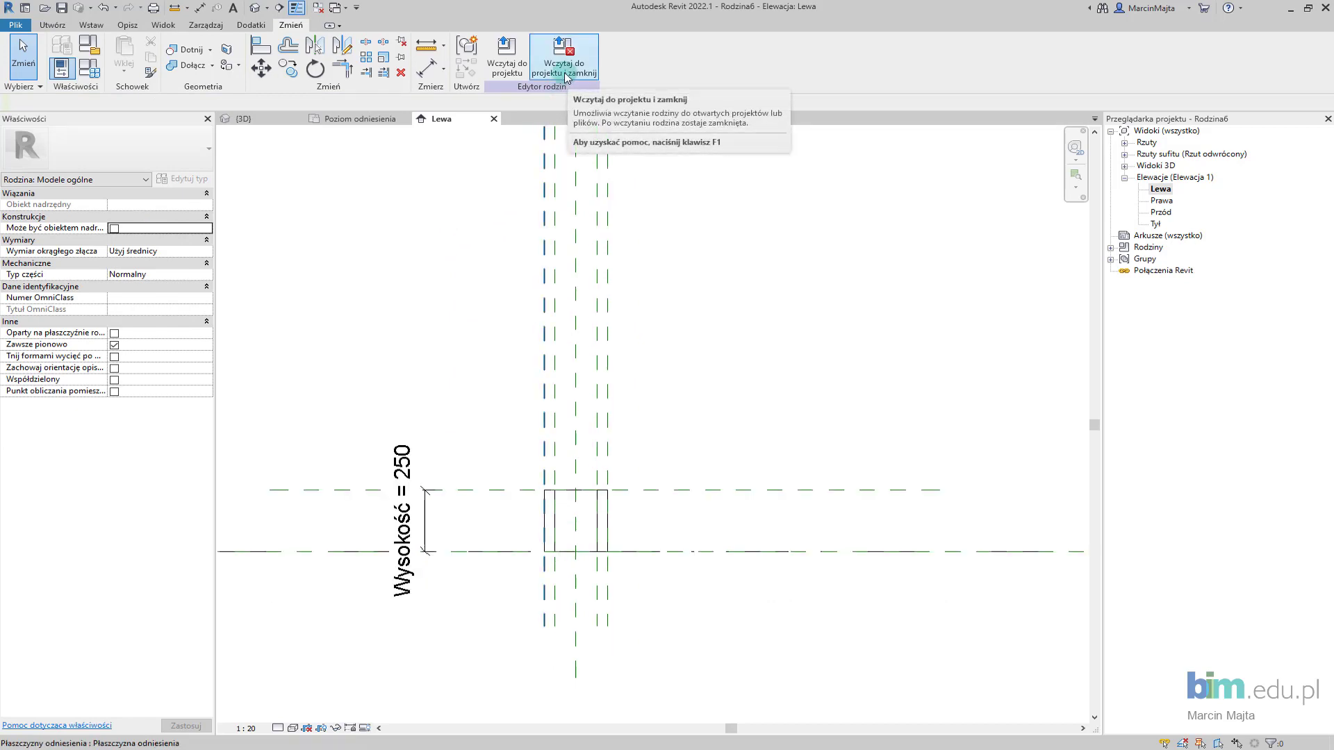
Load the family into the project, saving it as Kształtka kominowa 2 przewody
{"action": "left_click", "coordinate": [566, 78]}
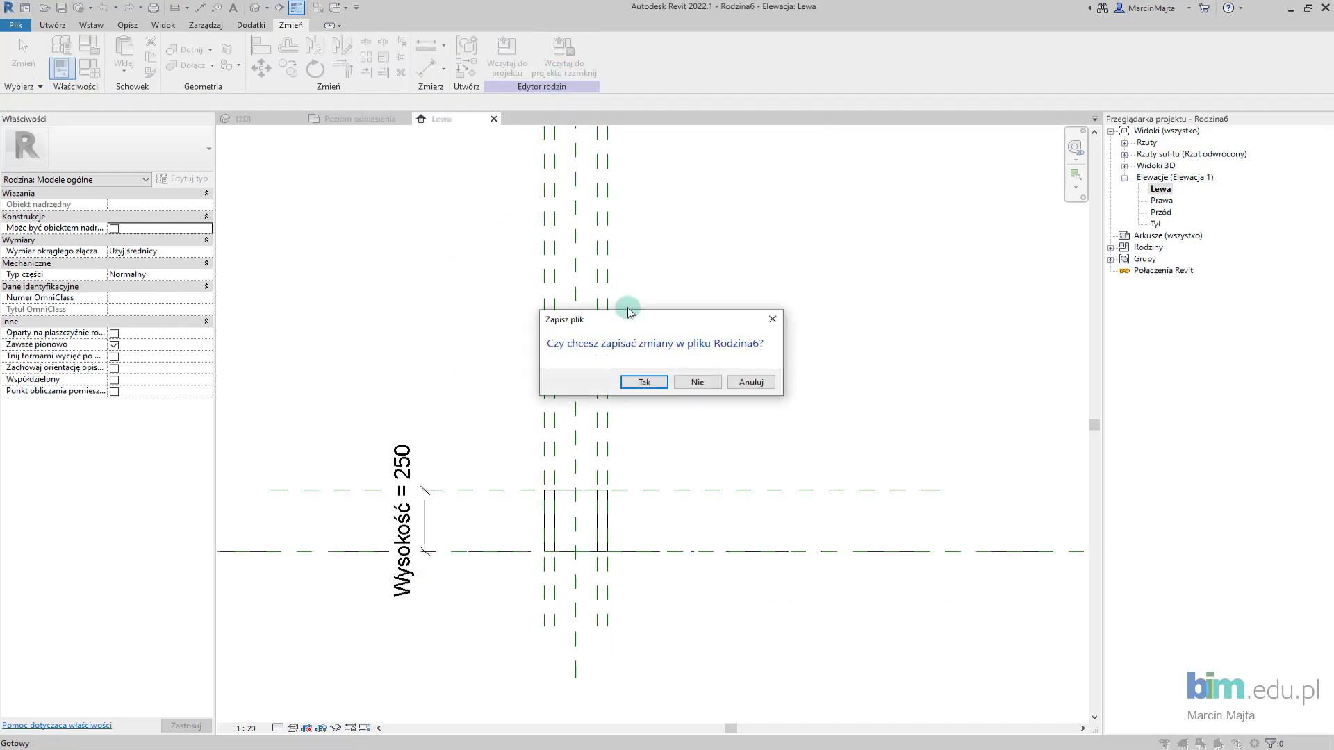
{"action": "left_click", "coordinate": [645, 383]}
{"action": "type", "text": "Kształtka kominowa 2 przewody"}
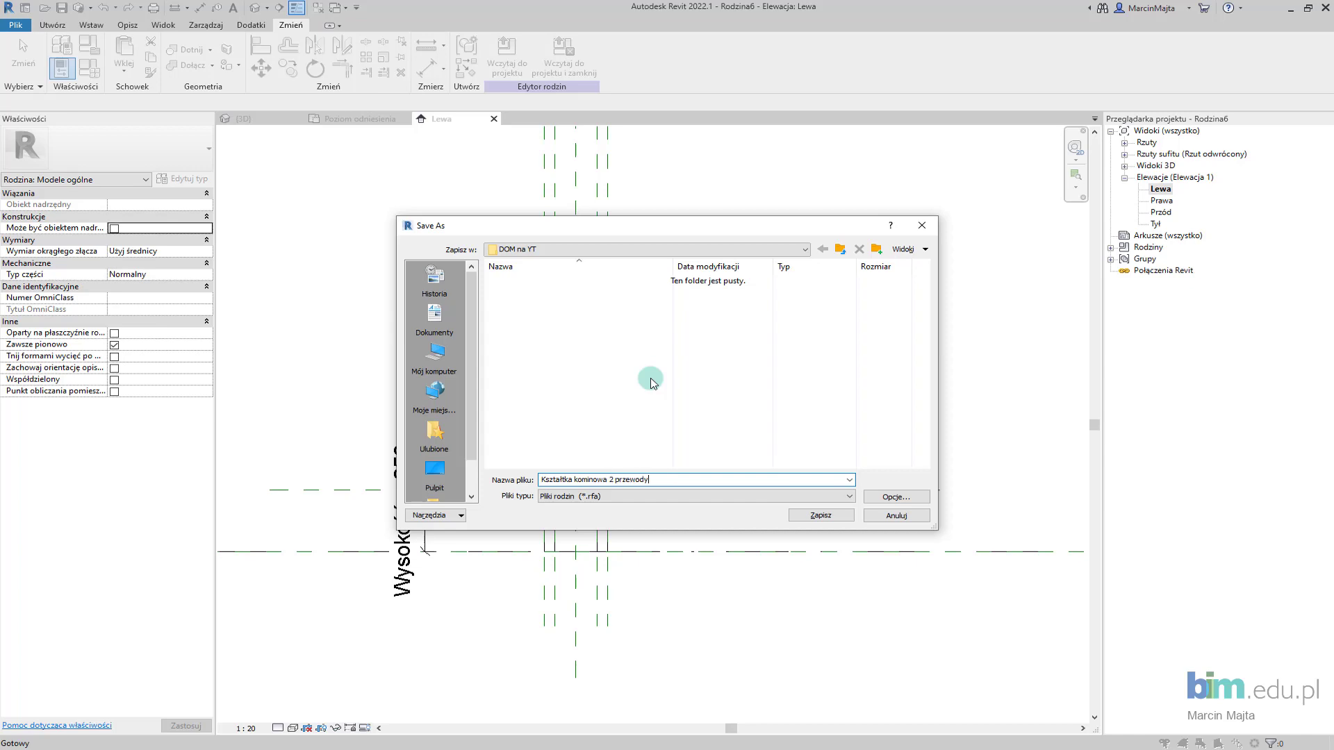
{"action": "left_click", "coordinate": [842, 515]}
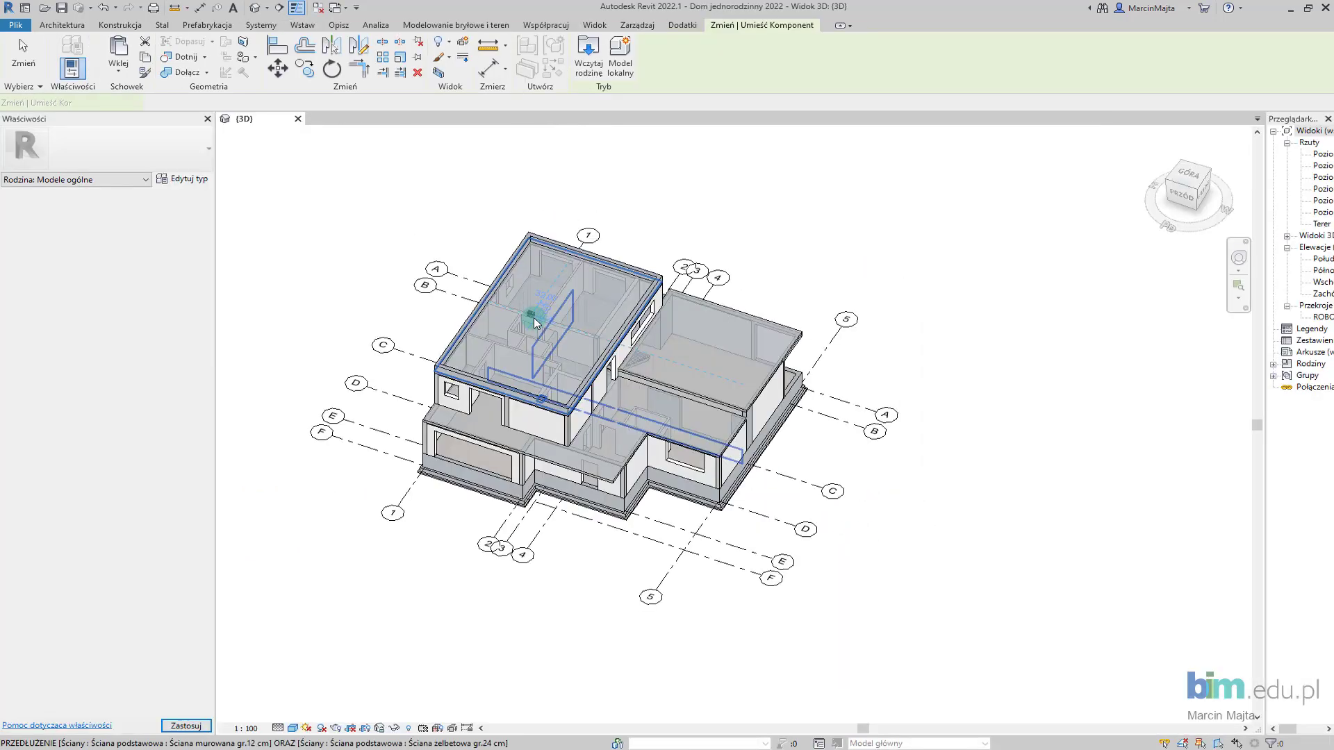
Place one Kształtka kominowa 2 przewody instance beside the house near grid line 1
{"action": "scroll", "coordinate": [488, 495], "scroll_direction": "up", "scroll_amount": 2}
{"action": "scroll", "coordinate": [479, 504], "scroll_direction": "up", "scroll_amount": 2}
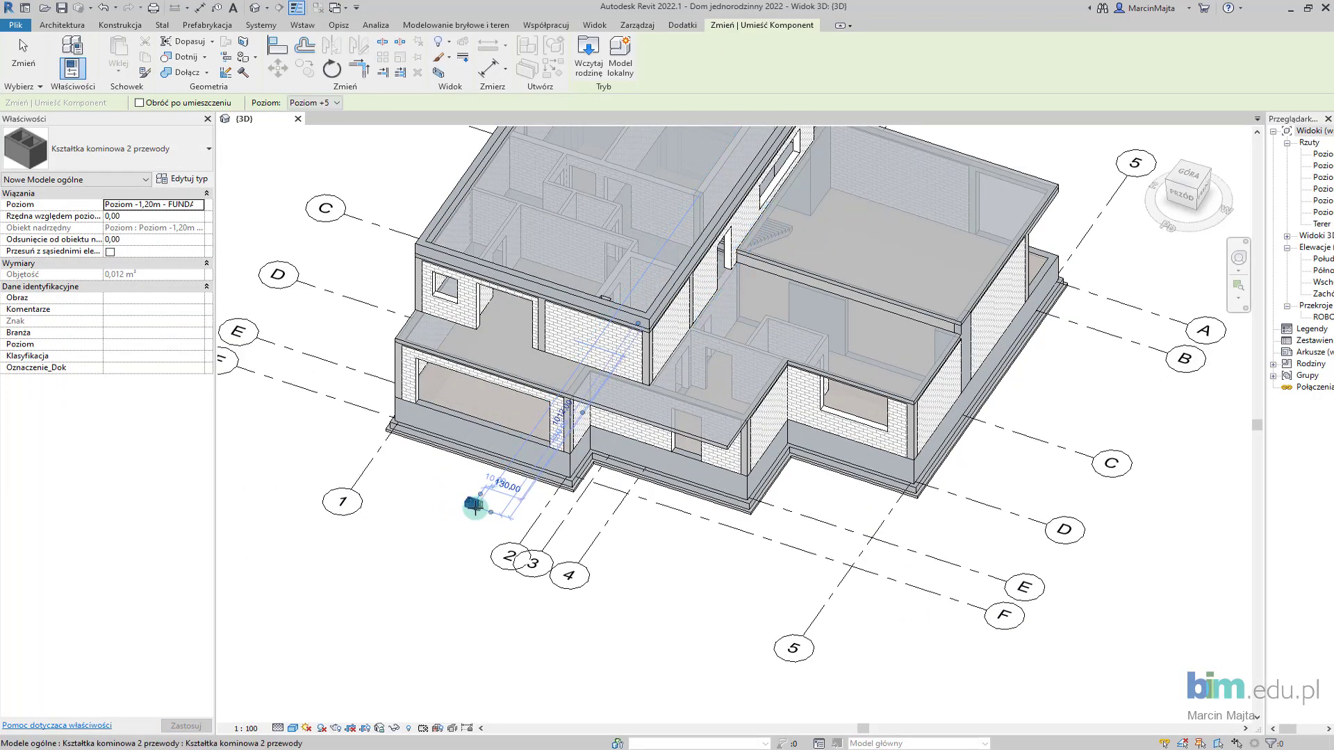
{"action": "scroll", "coordinate": [470, 514], "scroll_direction": "up", "scroll_amount": 1}
{"action": "left_click", "coordinate": [462, 506]}
{"action": "scroll", "coordinate": [461, 507], "scroll_direction": "up", "scroll_amount": 2}
{"action": "key", "text": "Escape"}
{"action": "key", "text": "Escape"}
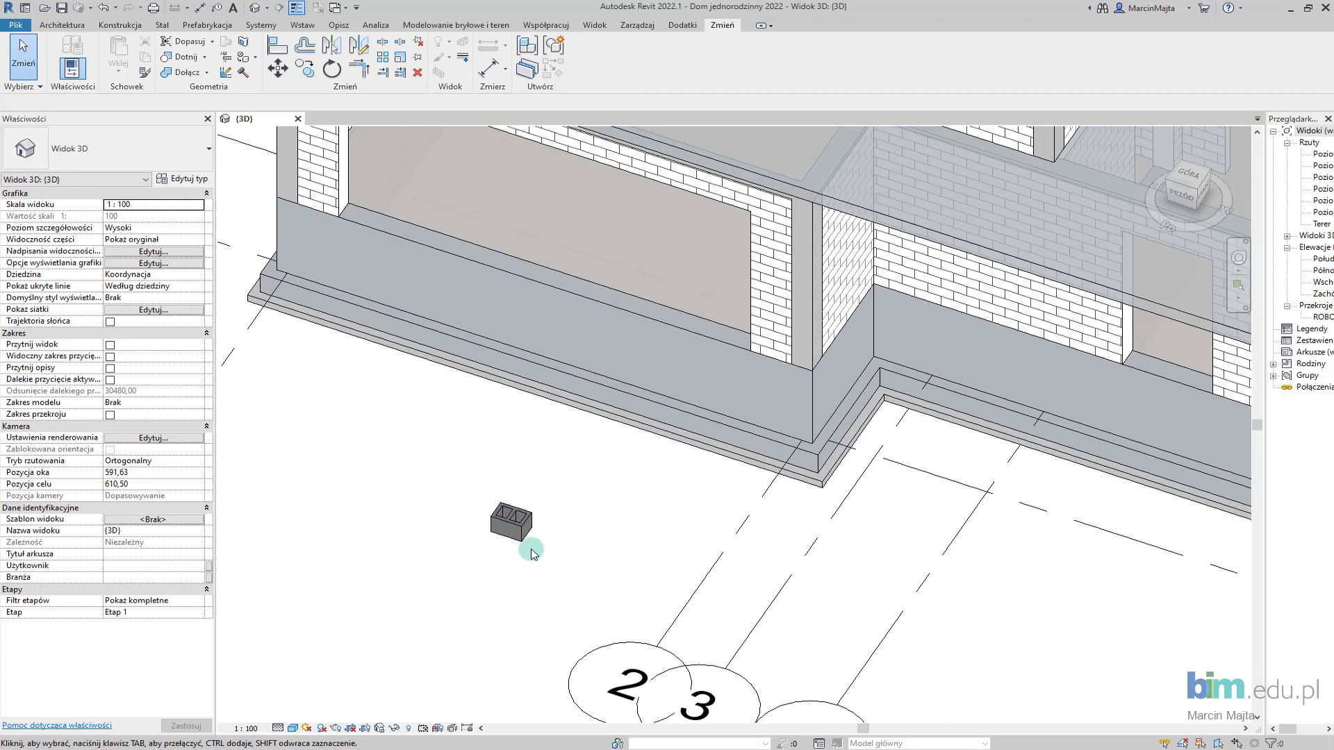
{"action": "scroll", "coordinate": [521, 545], "scroll_direction": "down", "scroll_amount": 1}
{"action": "scroll", "coordinate": [511, 546], "scroll_direction": "down", "scroll_amount": 3}
{"action": "scroll", "coordinate": [477, 528], "scroll_direction": "down", "scroll_amount": 1}
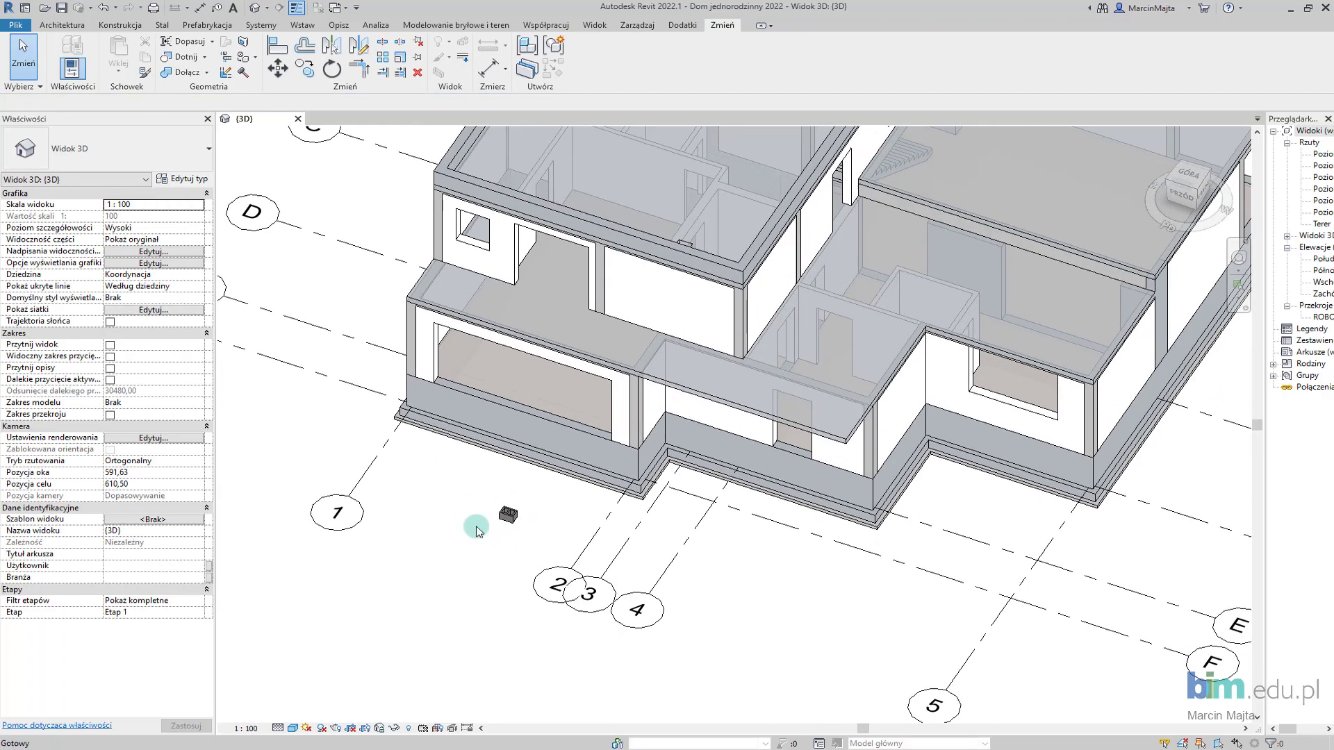
{"action": "scroll", "coordinate": [549, 518], "scroll_direction": "down", "scroll_amount": 1}
{"action": "mouse_move", "coordinate": [549, 518]}
{"action": "middle_mouse_down", "text": "shift"}
{"action": "mouse_move", "coordinate": [535, 530]}
{"action": "mouse_move", "coordinate": [530, 517]}
{"action": "middle_mouse_up", "text": "shift"}
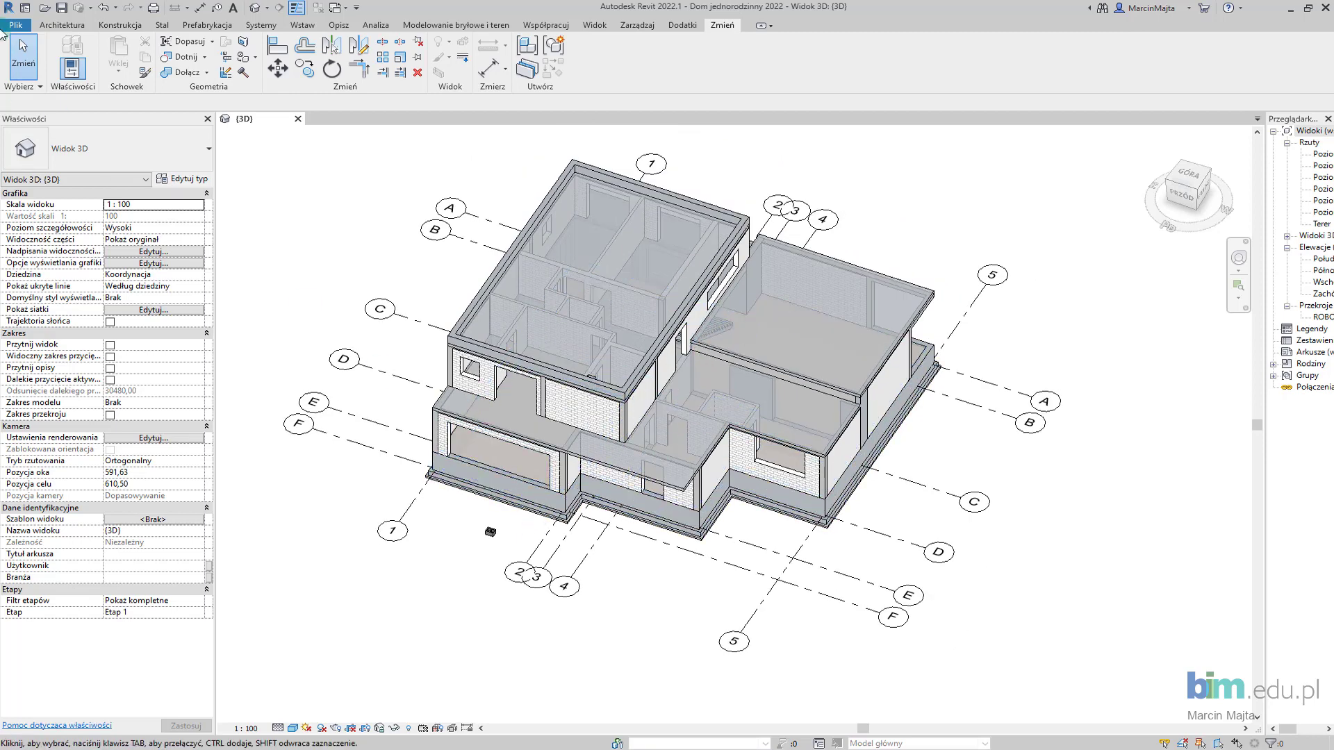
Create a new family, Rodzina7, from the Model ogólny (metryczny).rft template
{"action": "left_click", "coordinate": [17, 25]}
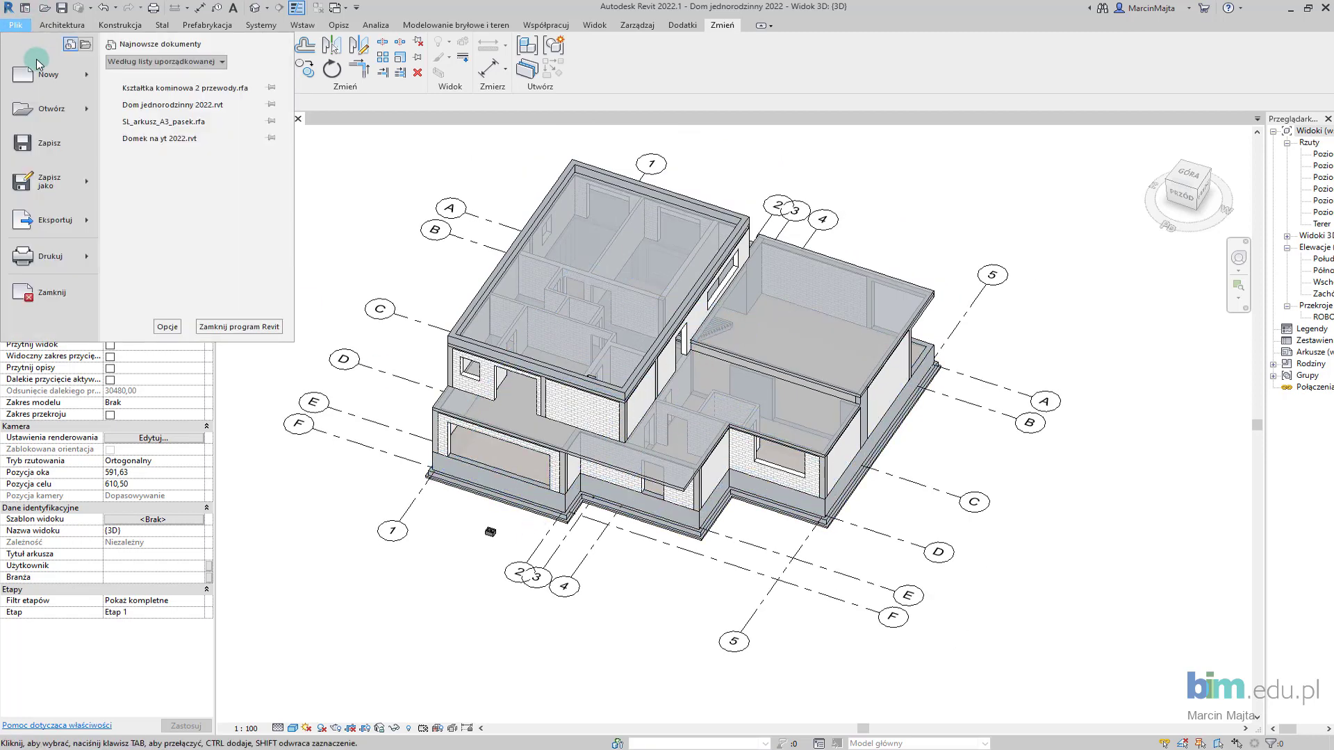
{"action": "mouse_move", "coordinate": [48, 73]}
{"action": "left_click", "coordinate": [148, 121]}
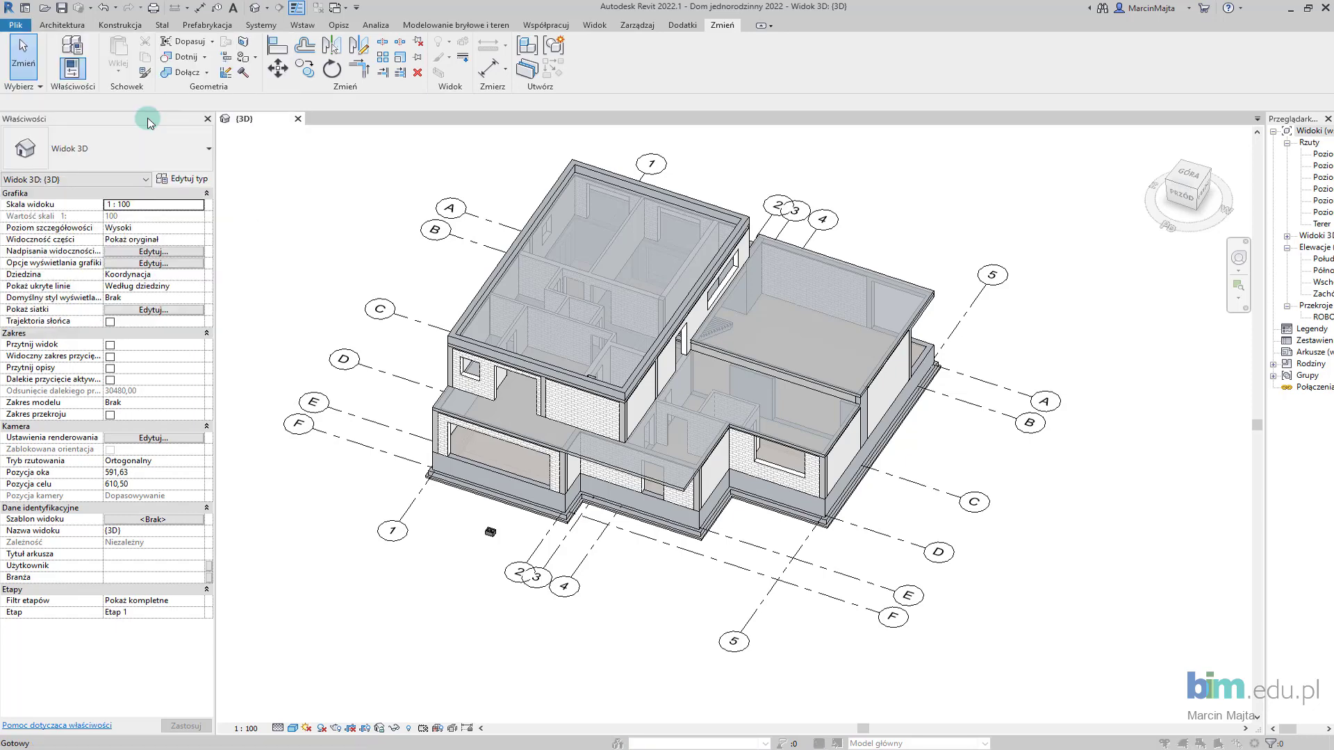
{"action": "scroll", "coordinate": [584, 347], "scroll_direction": "down", "scroll_amount": 5}
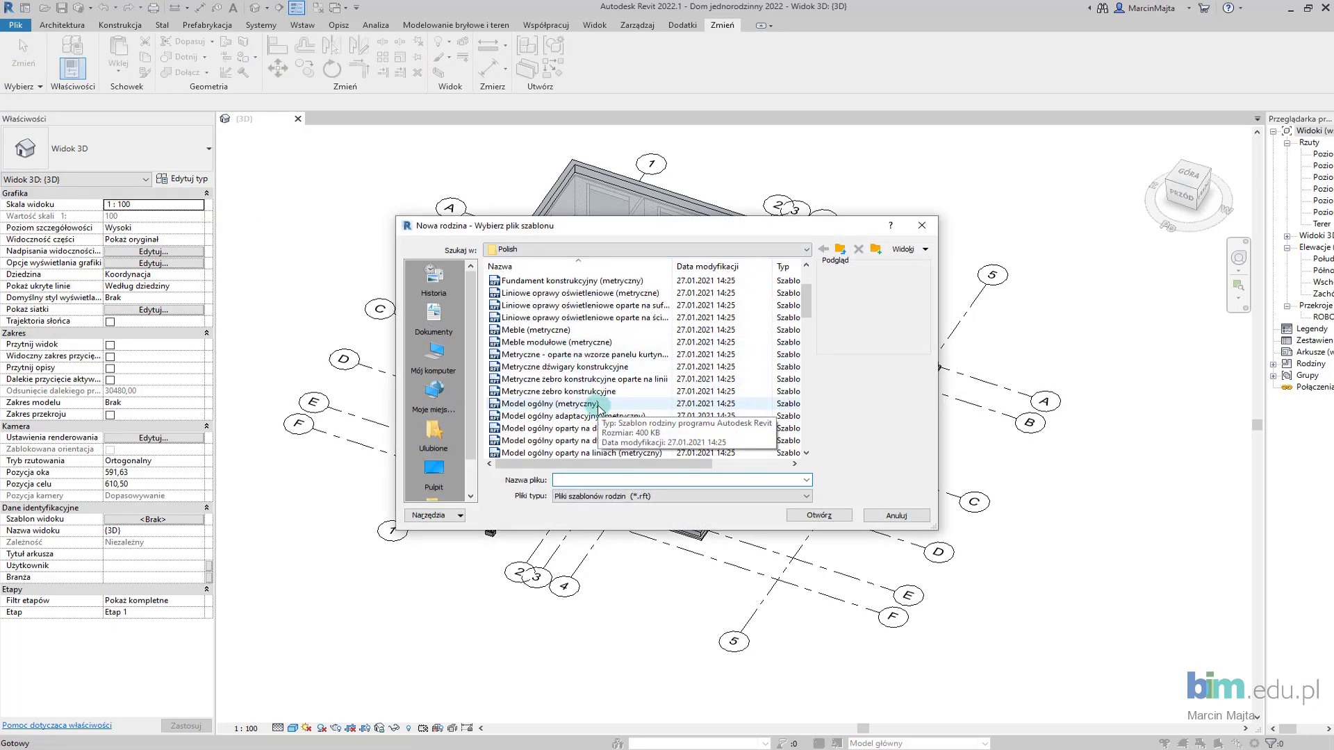
{"action": "left_click", "coordinate": [598, 404]}
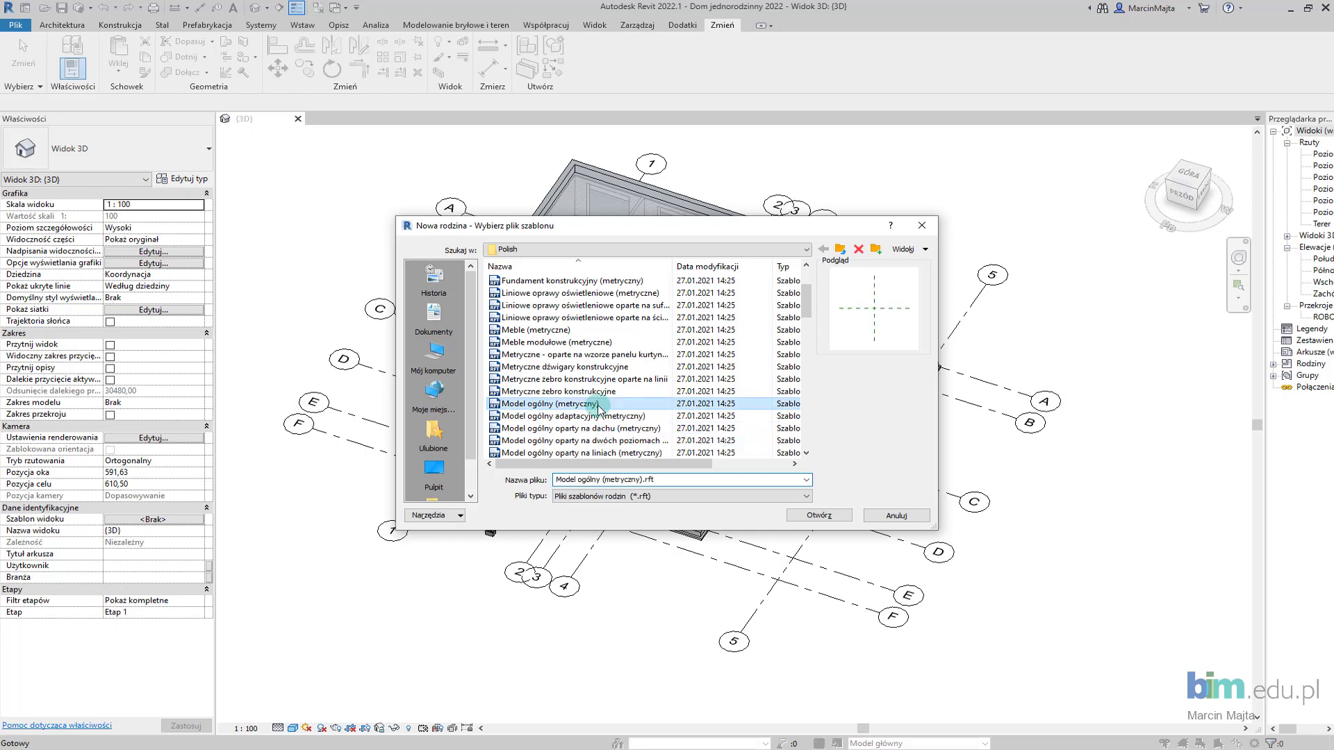
{"action": "left_click", "coordinate": [830, 515]}
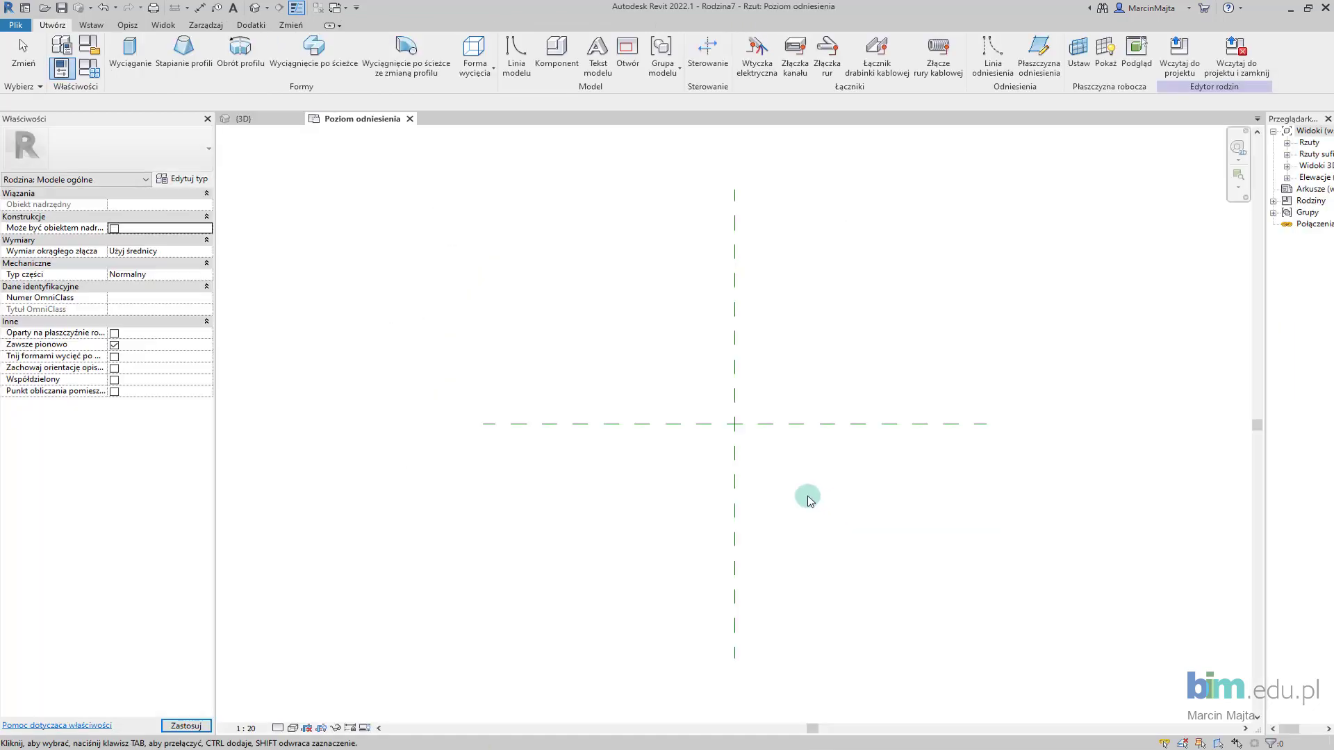
Draw outer reference planes: left and right verticals plus top and bottom horizontals
{"action": "middle_click_drag", "start_coordinate": [779, 417], "coordinate": [672, 418]}
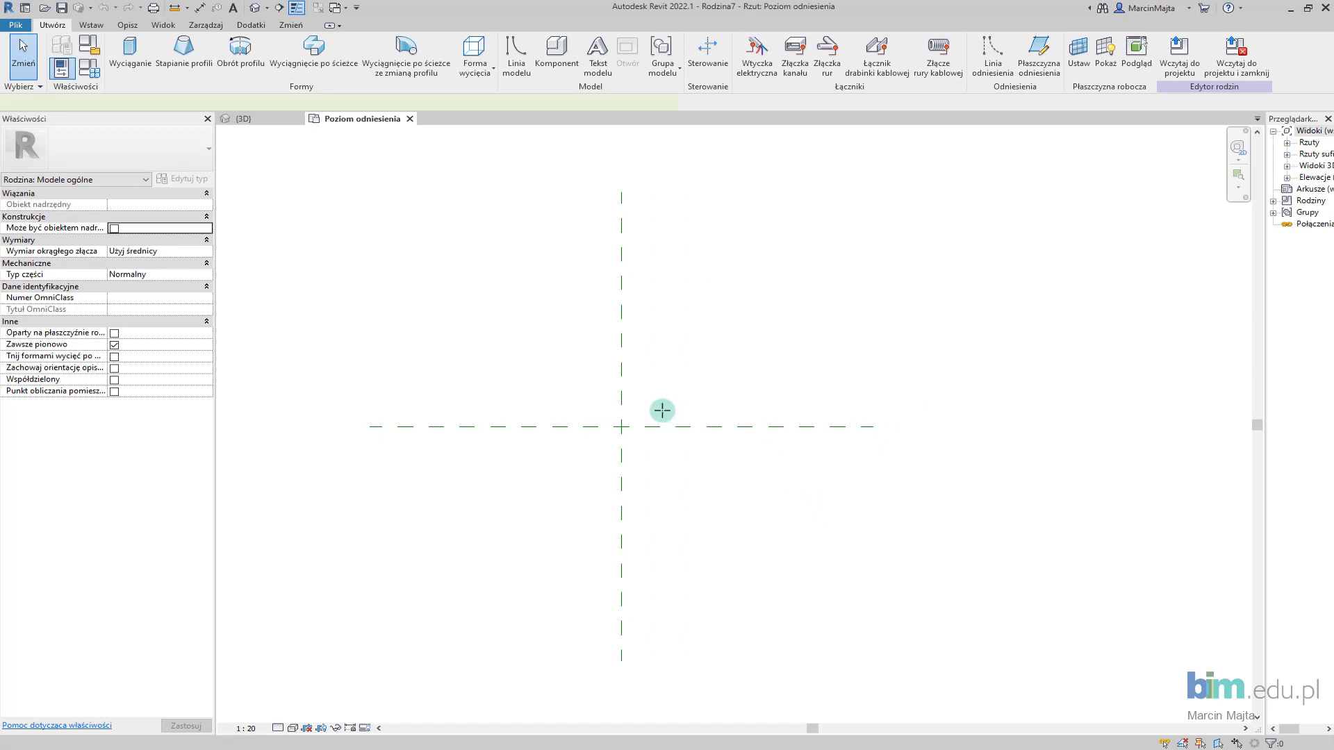
{"action": "key", "text": "r"}
{"action": "key", "text": "p"}
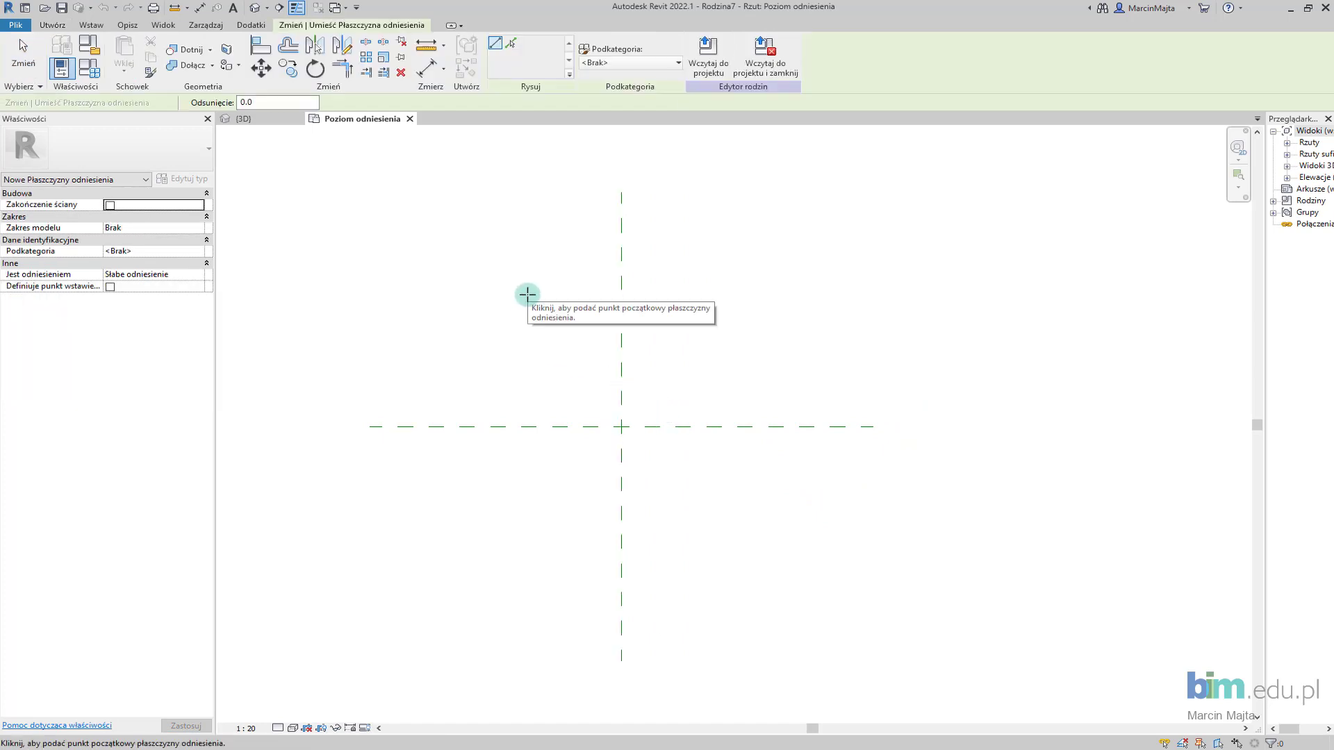
{"action": "left_click", "coordinate": [523, 290]}
{"action": "left_click", "coordinate": [524, 573]}
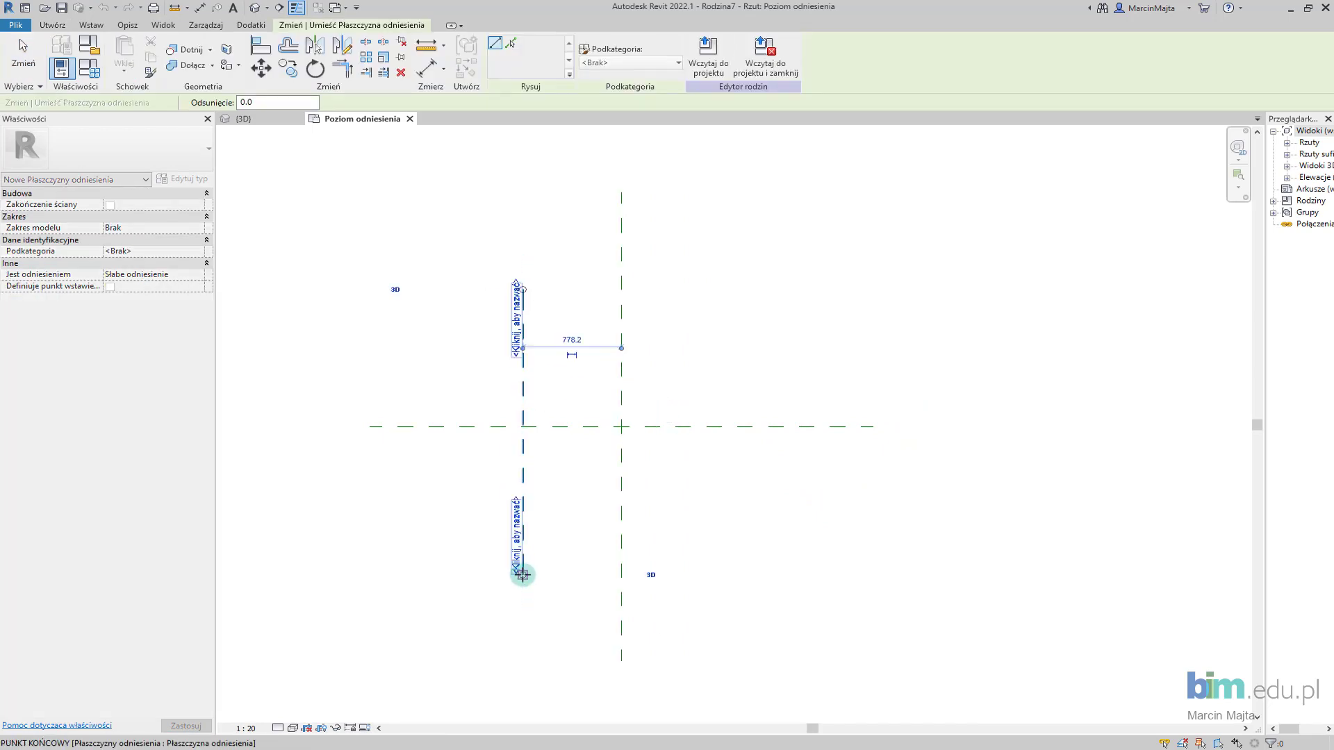
{"action": "left_click", "coordinate": [744, 296]}
{"action": "left_click", "coordinate": [744, 574]}
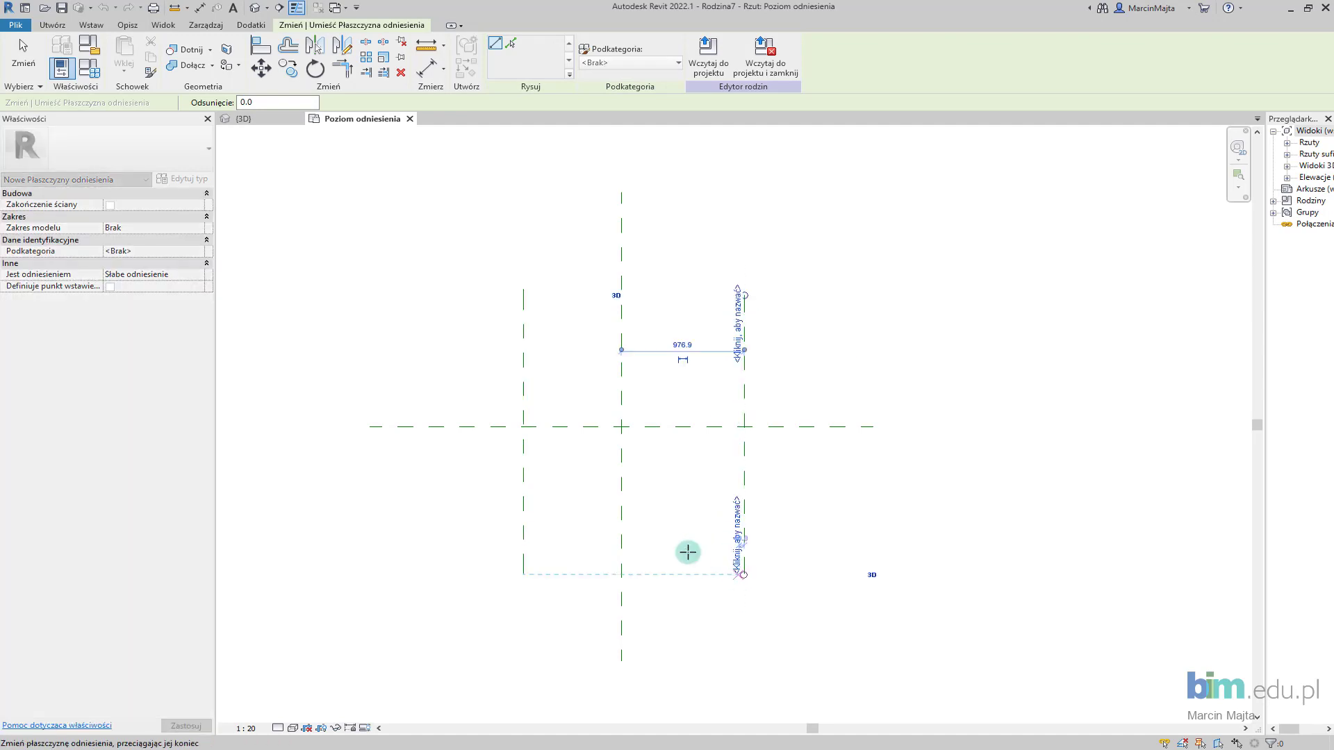
{"action": "left_click", "coordinate": [858, 320]}
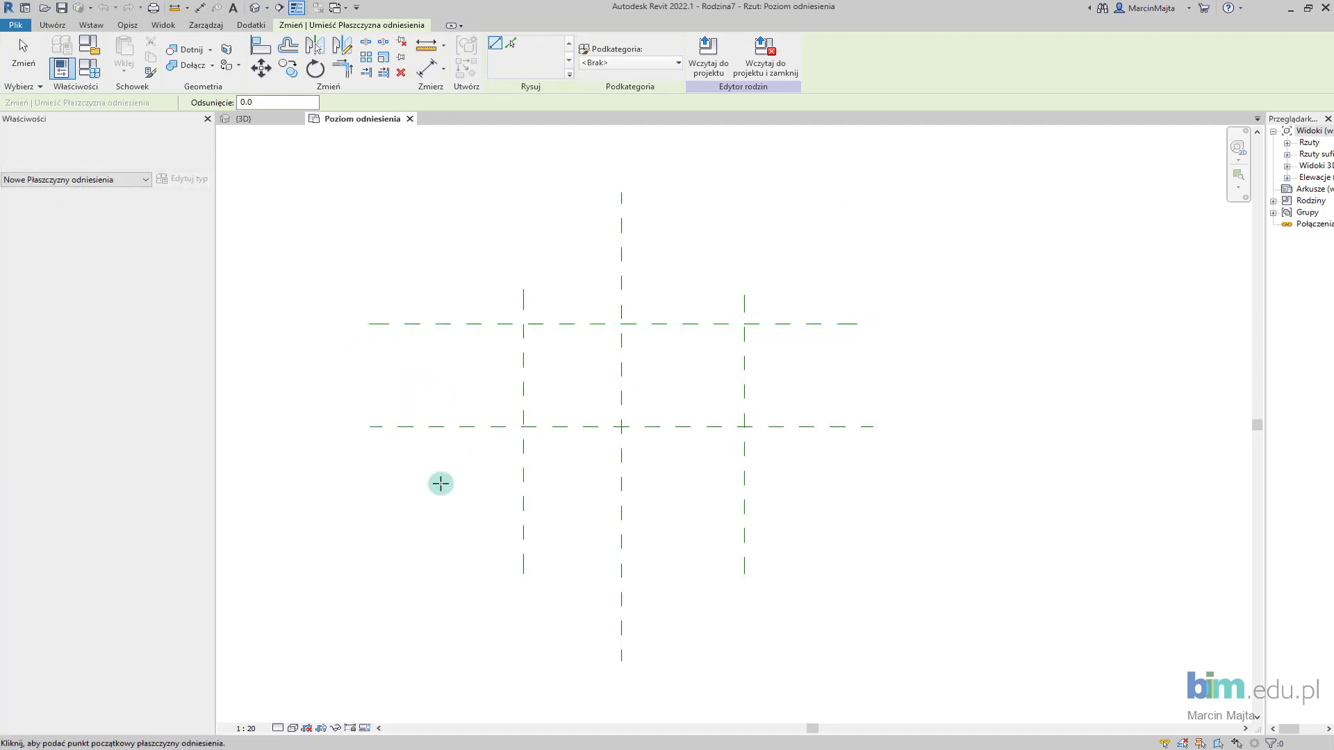
{"action": "left_click", "coordinate": [384, 551]}
{"action": "left_click", "coordinate": [848, 550]}
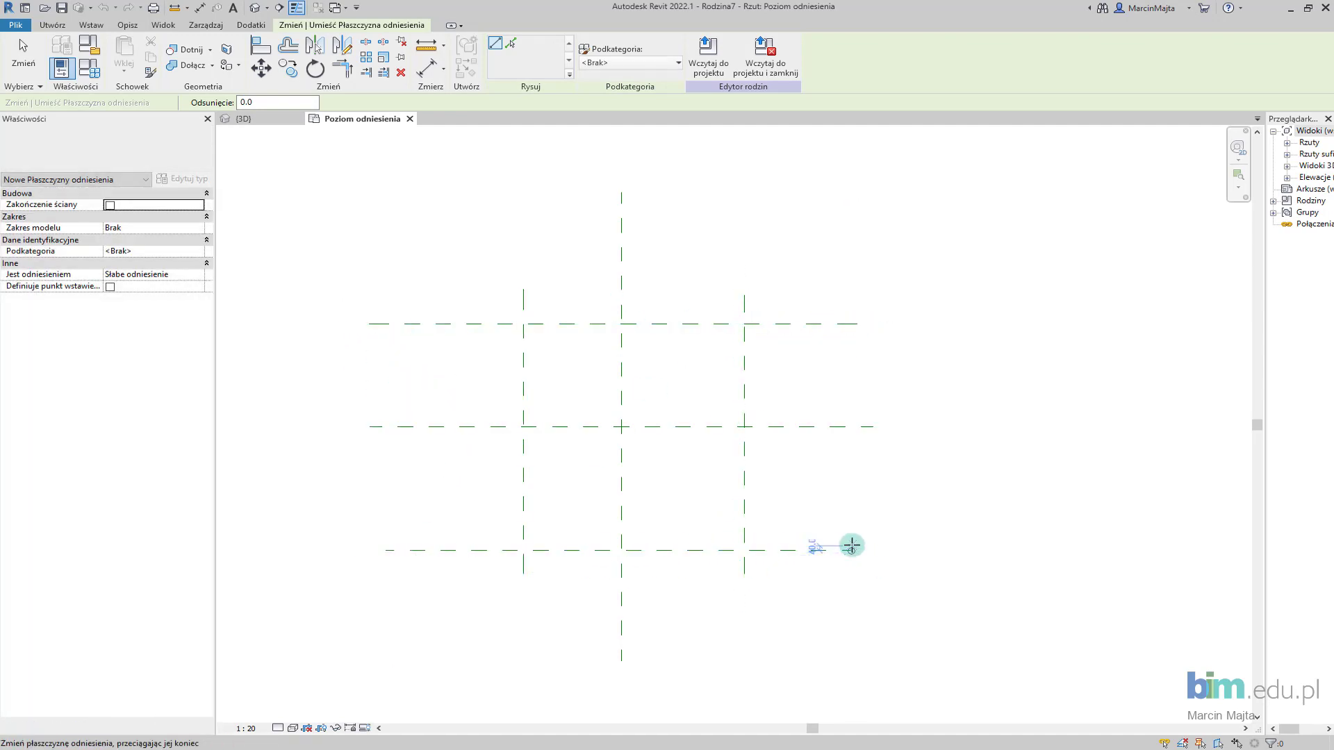
{"action": "left_click", "coordinate": [556, 289]}
{"action": "key", "text": "Escape"}
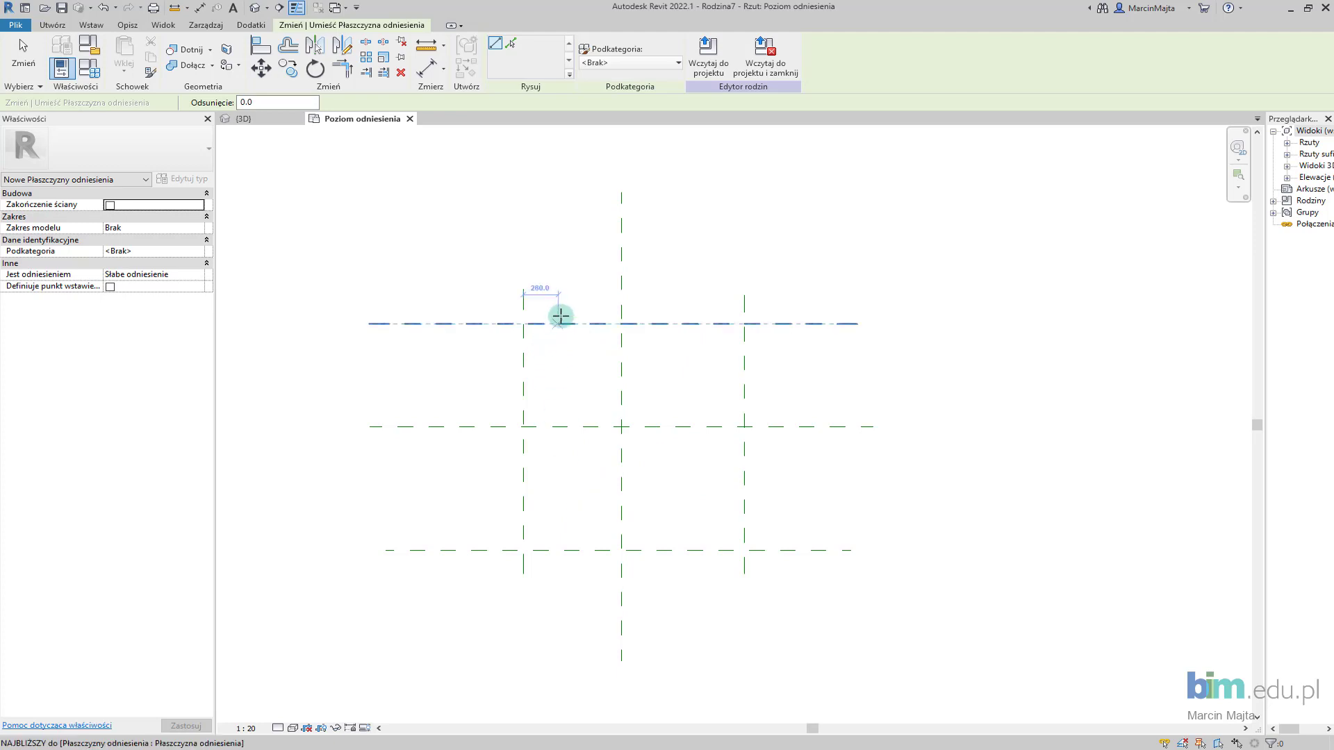
Draw four inner vertical reference planes bounding the two flue openings
{"action": "left_click", "coordinate": [553, 295]}
{"action": "left_click", "coordinate": [559, 577]}
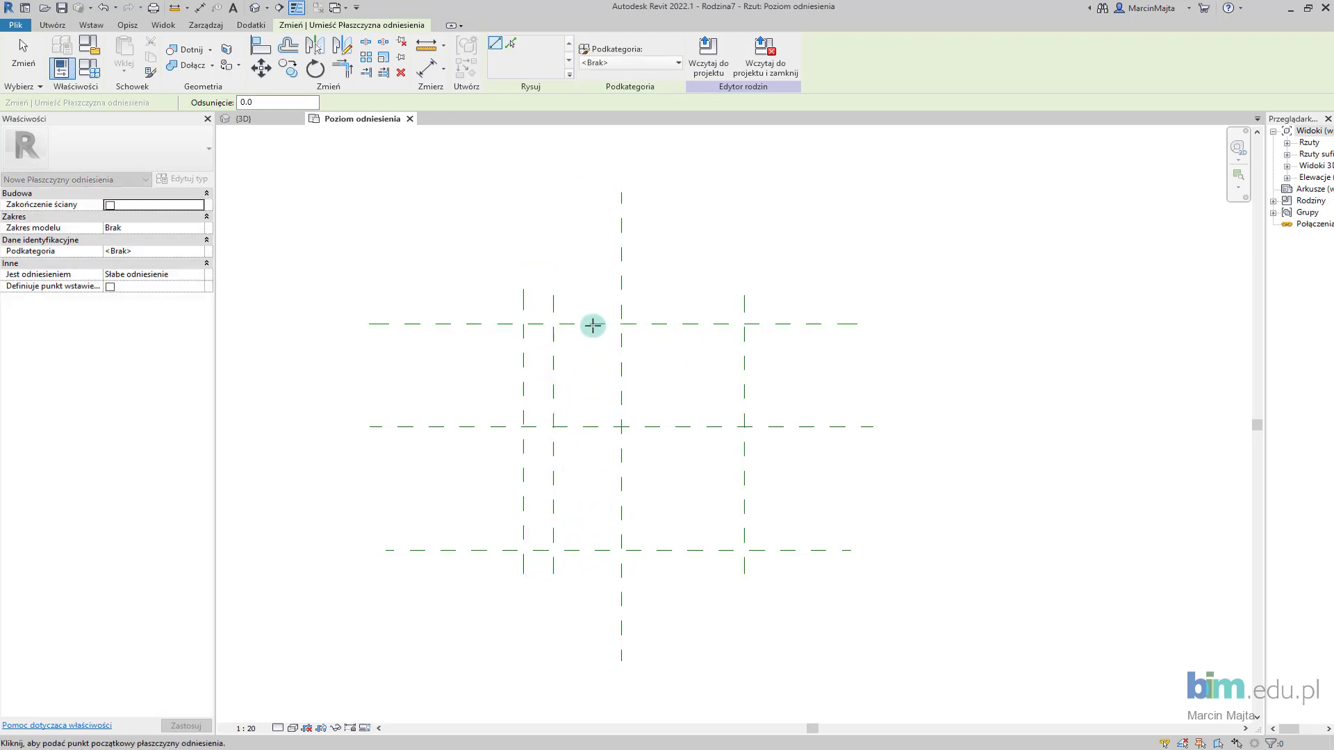
{"action": "left_click", "coordinate": [594, 296]}
{"action": "left_click", "coordinate": [594, 570]}
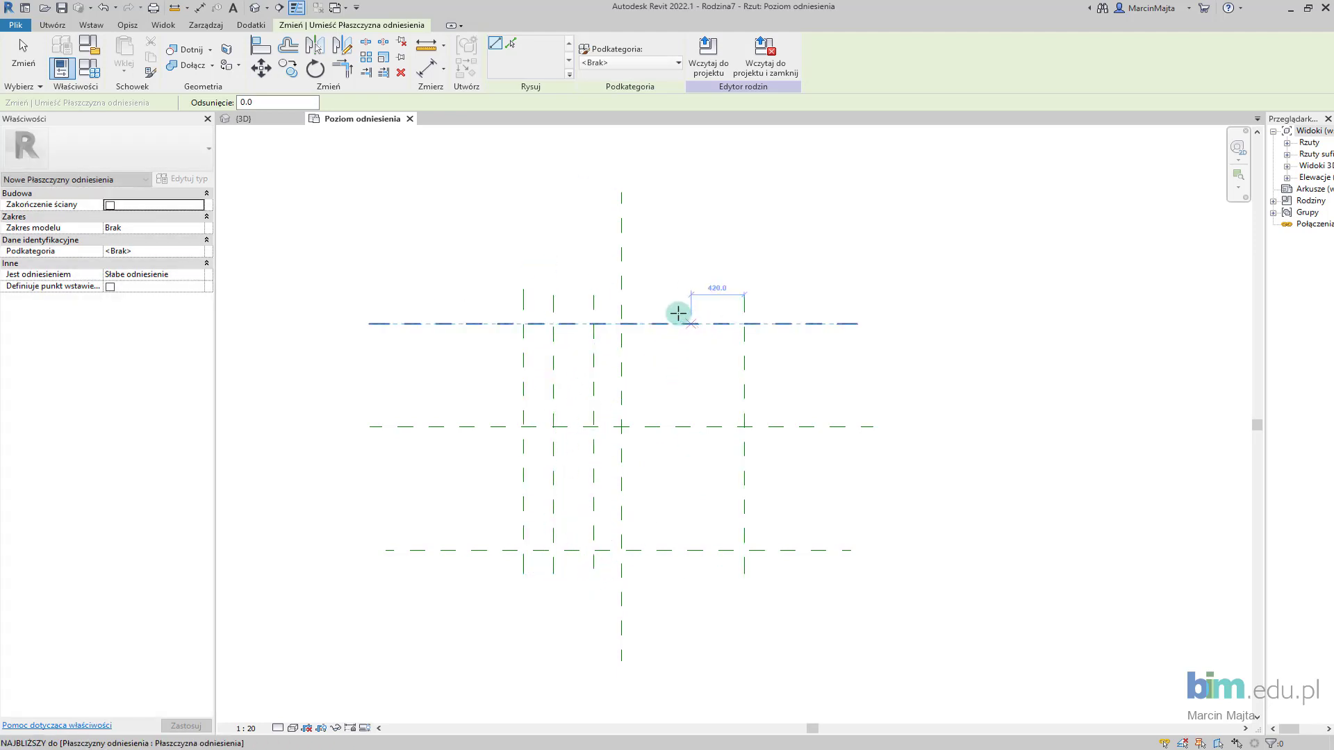
{"action": "left_click", "coordinate": [656, 296]}
{"action": "left_click", "coordinate": [656, 570]}
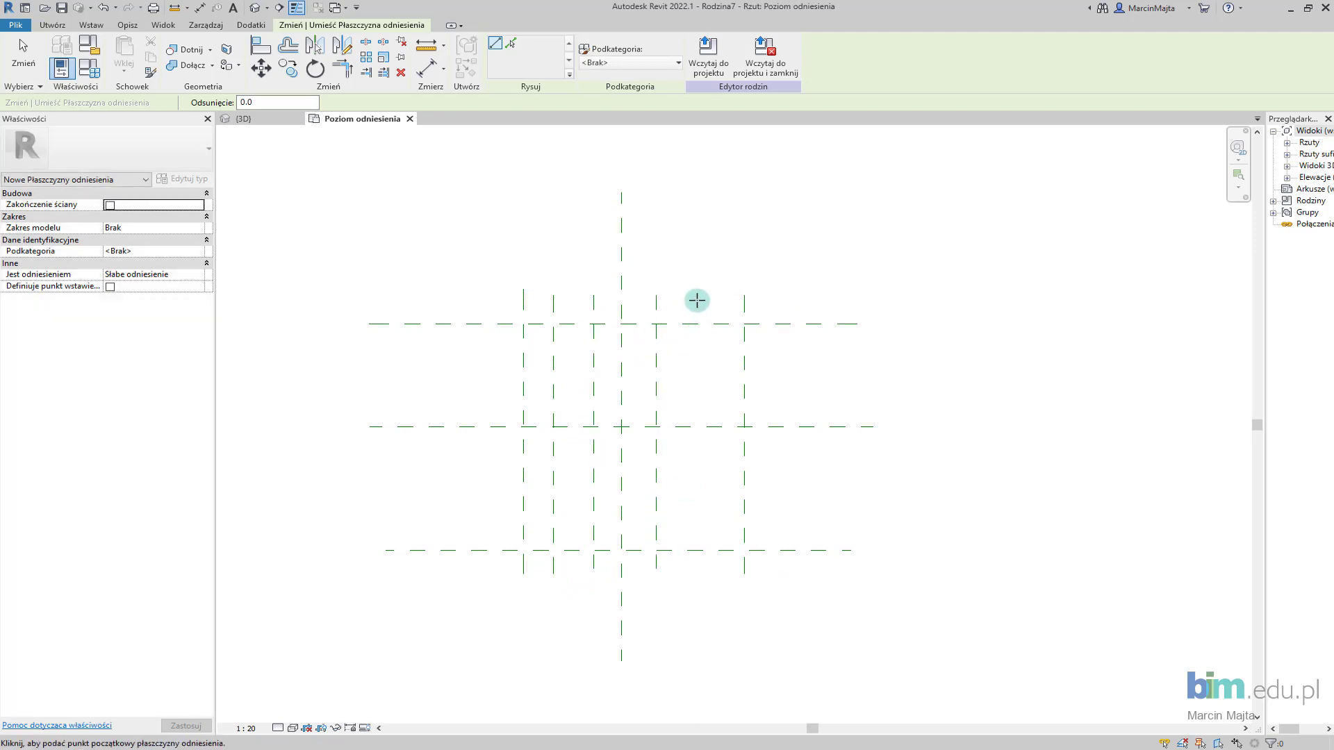
{"action": "left_click", "coordinate": [699, 295]}
{"action": "left_click", "coordinate": [699, 574]}
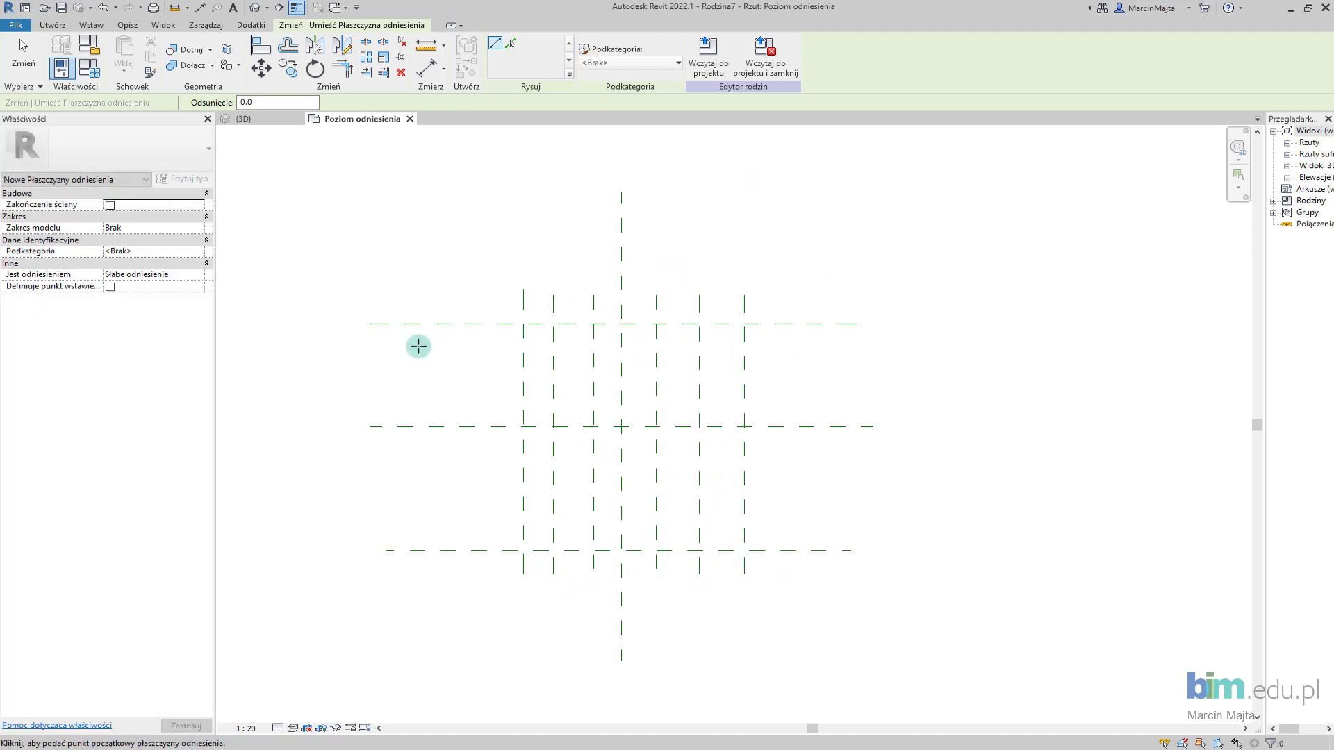
Add upper and lower inner horizontal reference planes for the openings
{"action": "left_click", "coordinate": [397, 340]}
{"action": "left_click", "coordinate": [842, 342]}
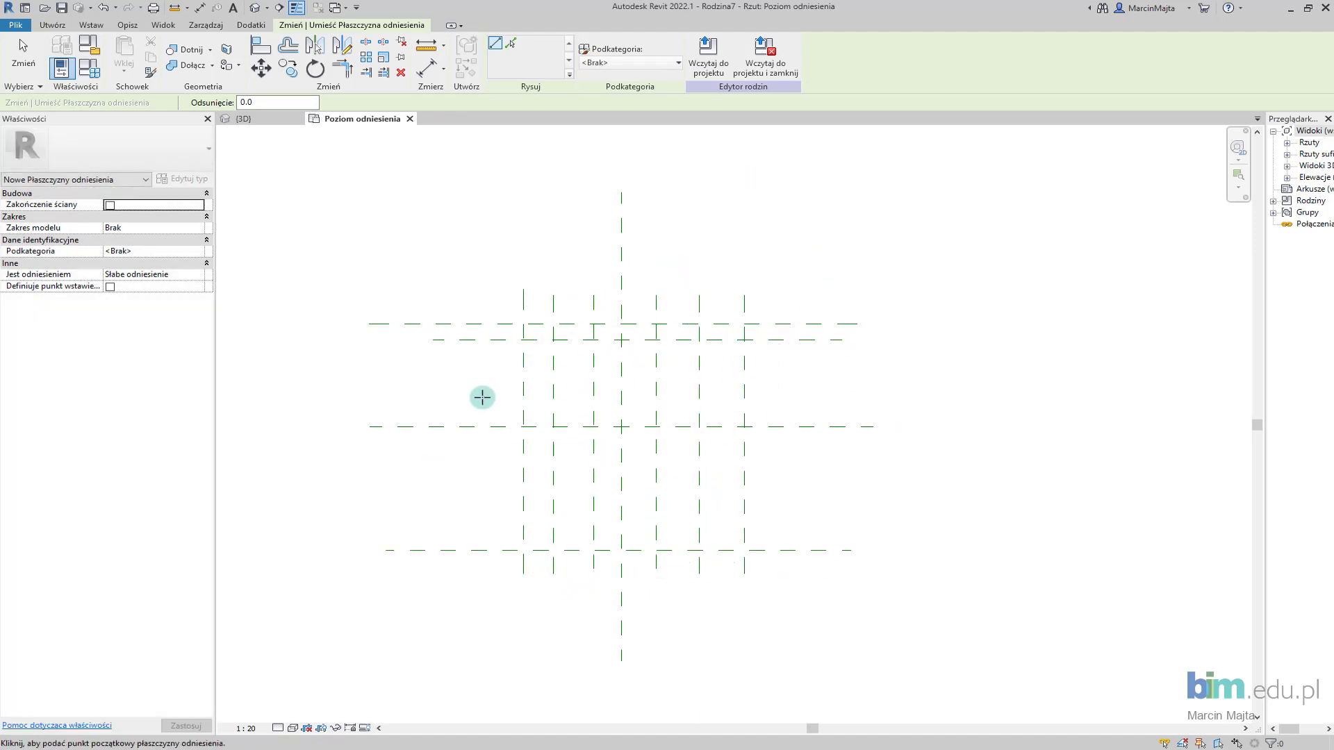
{"action": "left_click", "coordinate": [442, 394]}
{"action": "left_click", "coordinate": [842, 393]}
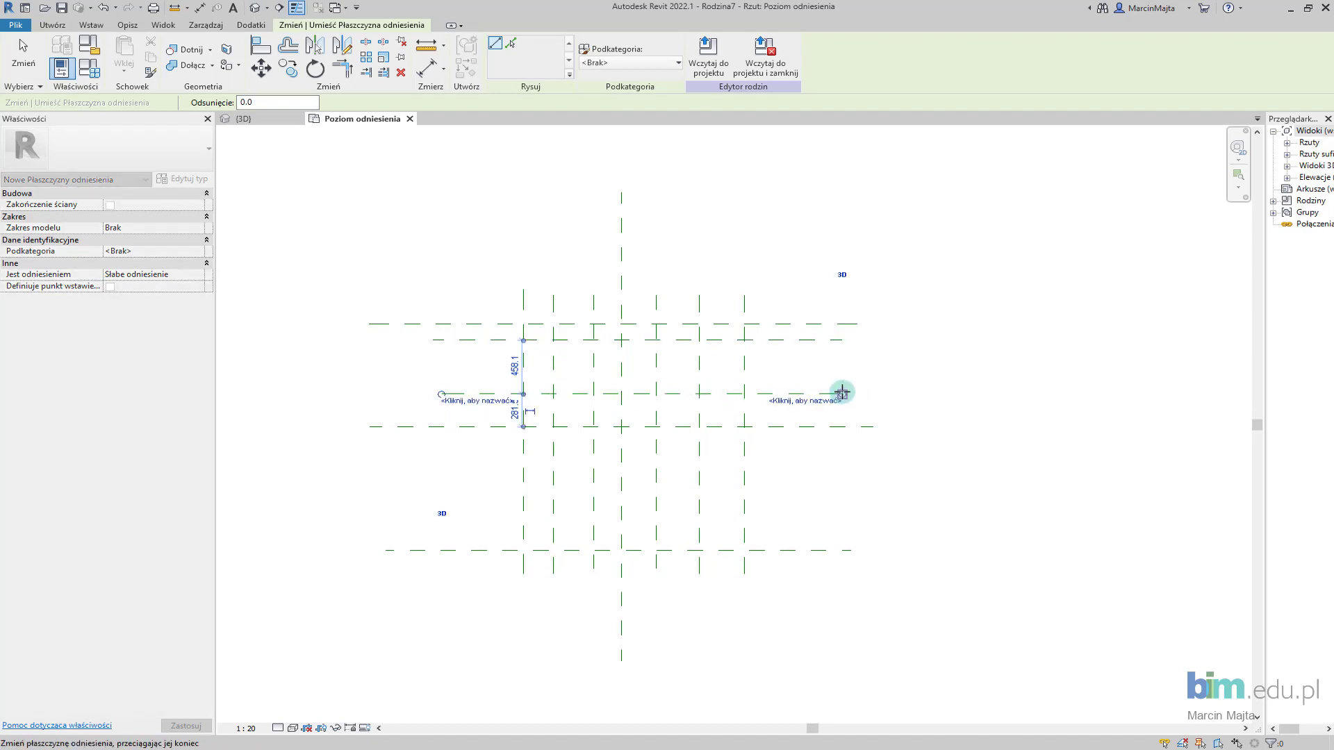
{"action": "key", "text": "Escape"}
{"action": "key", "text": "Escape"}
{"action": "left_click", "coordinate": [712, 373]}
{"action": "left_click", "coordinate": [657, 334]}
{"action": "left_click", "coordinate": [53, 25]}
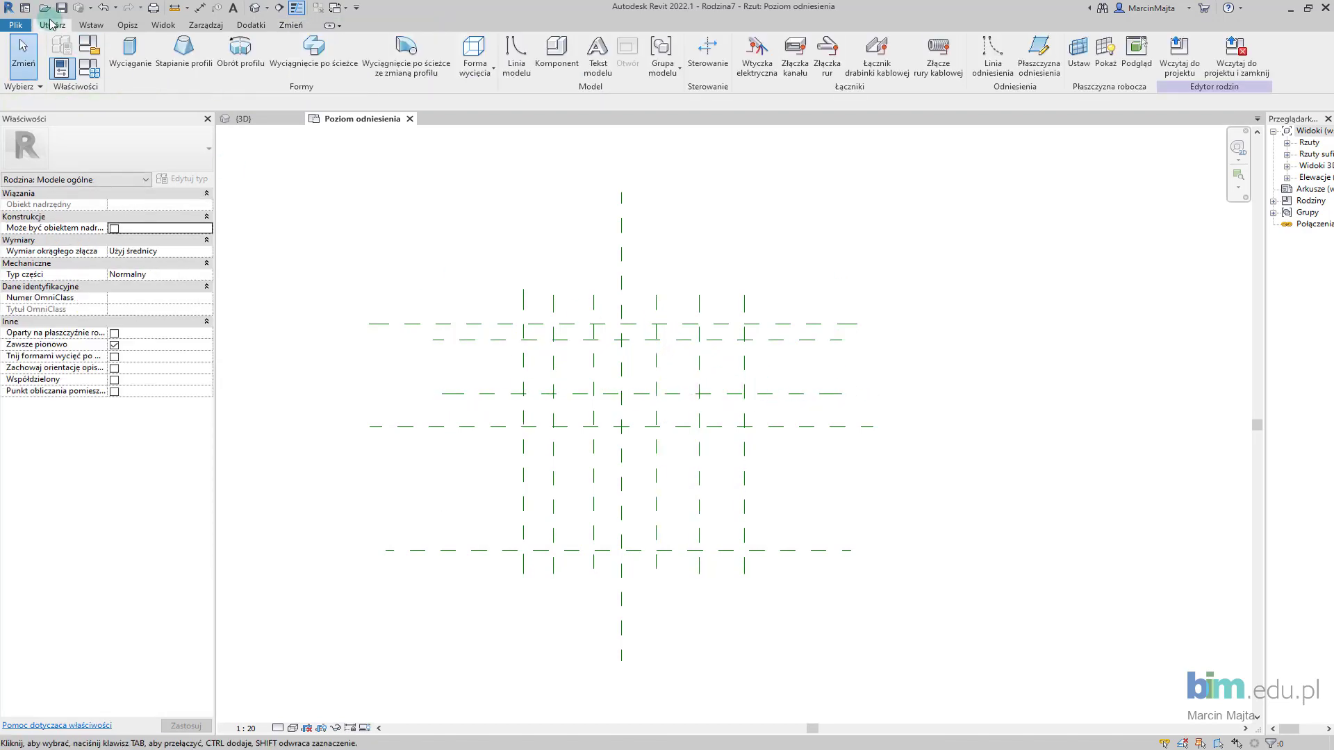
Sketch a closed rectangular extrusion outline on the outer reference planes
{"action": "left_click", "coordinate": [130, 56]}
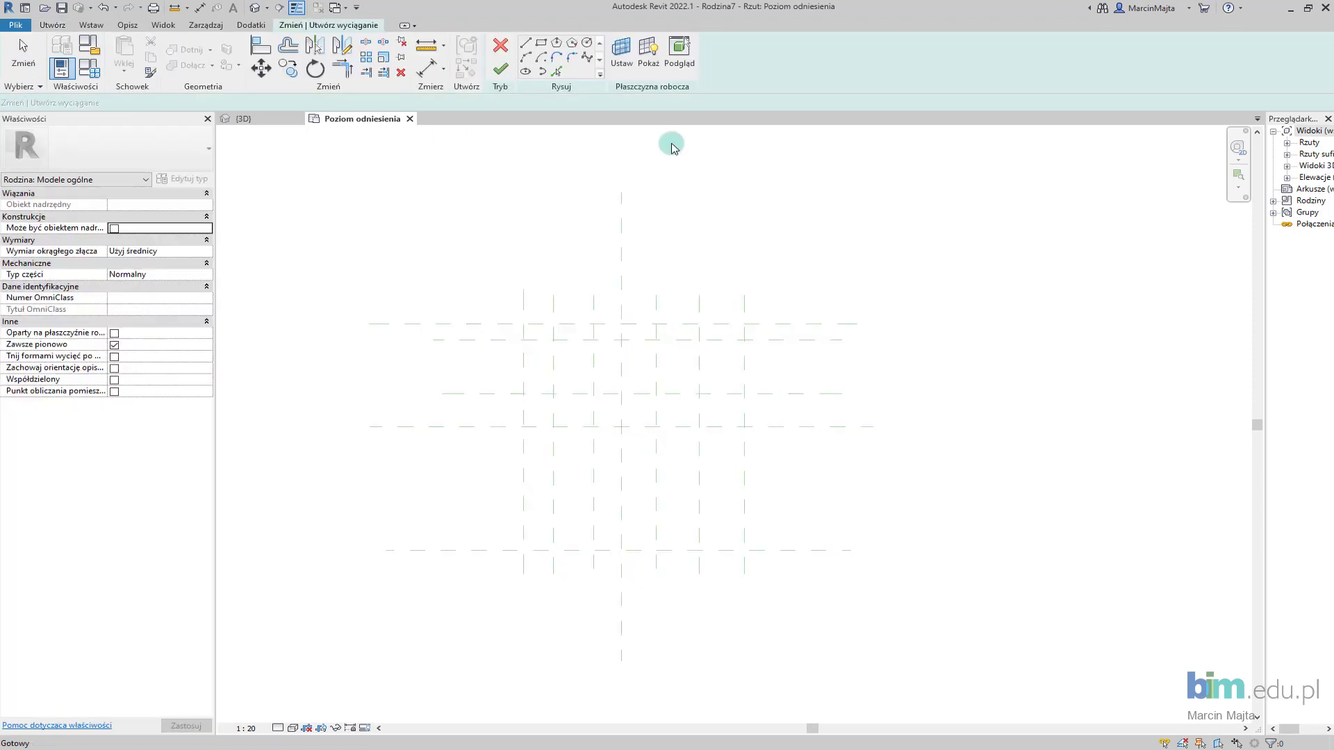
{"action": "left_click", "coordinate": [524, 323]}
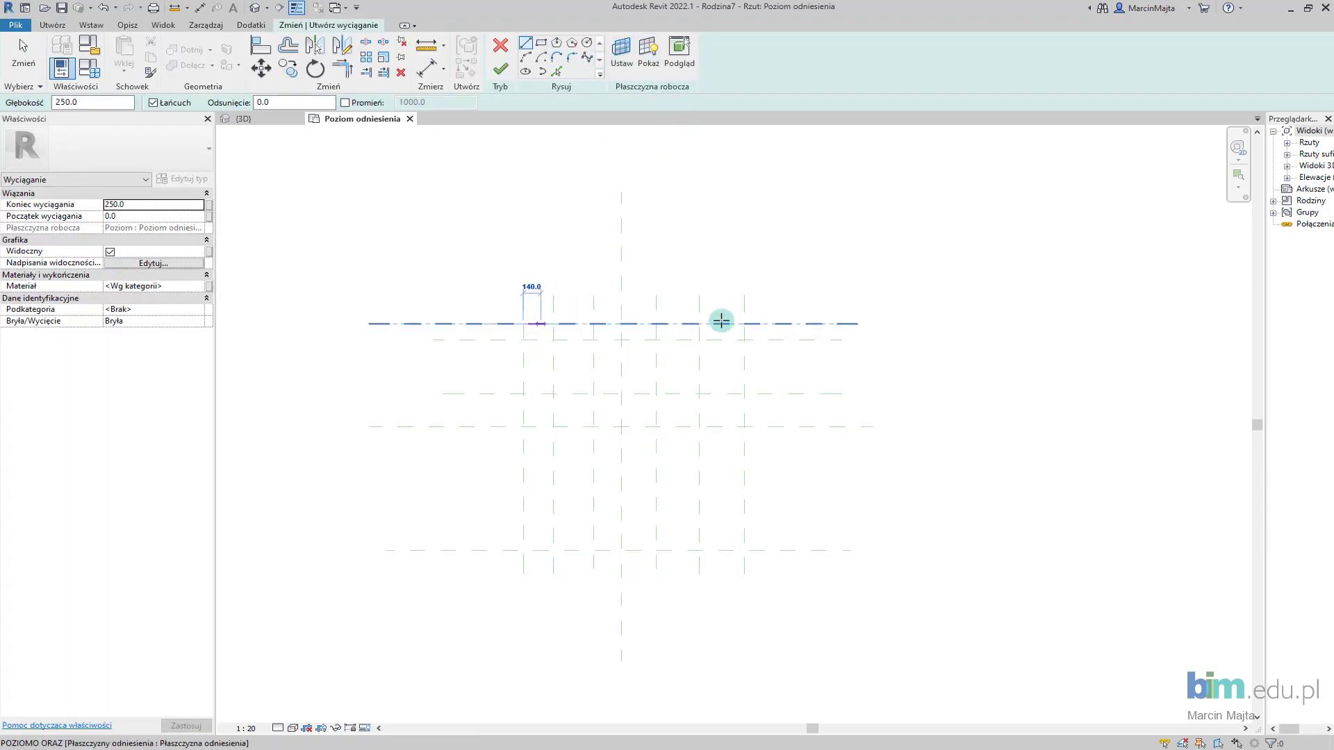
{"action": "left_click", "coordinate": [744, 324]}
{"action": "left_click", "coordinate": [744, 551]}
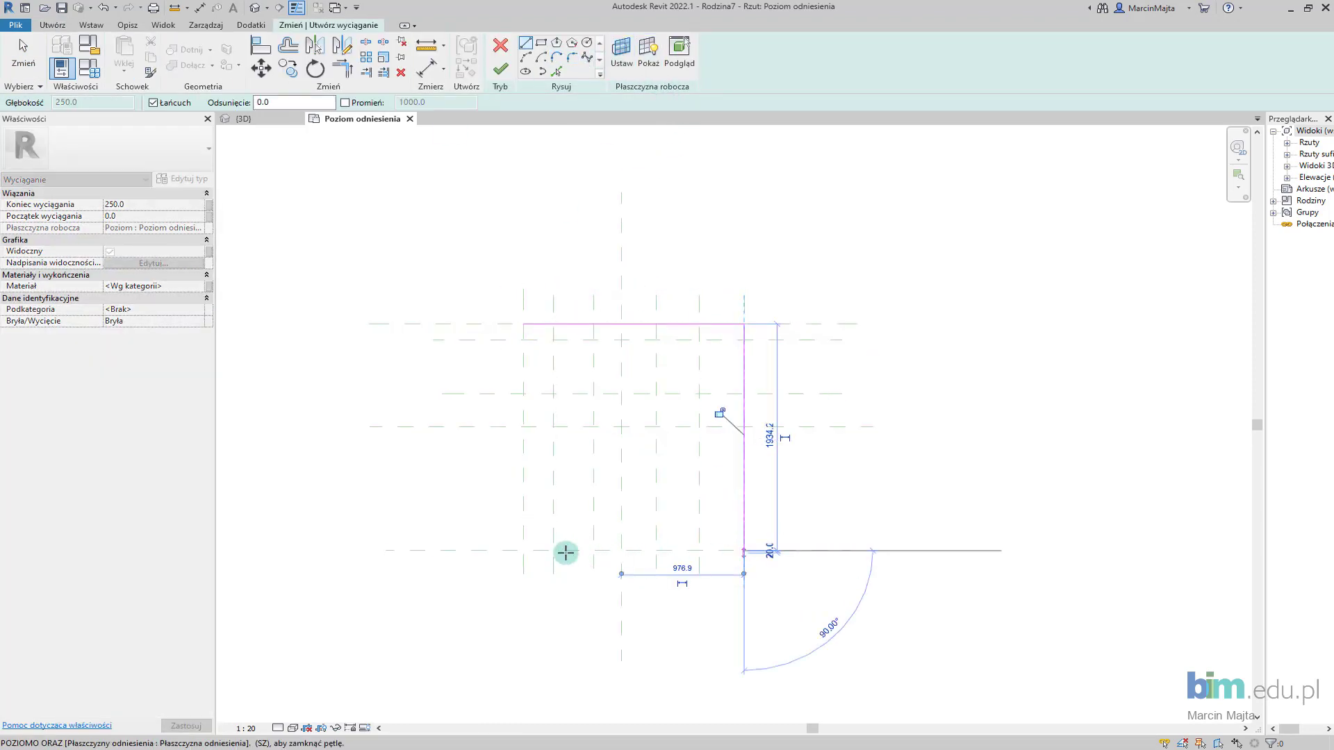
{"action": "left_click", "coordinate": [523, 551]}
{"action": "left_click", "coordinate": [523, 325]}
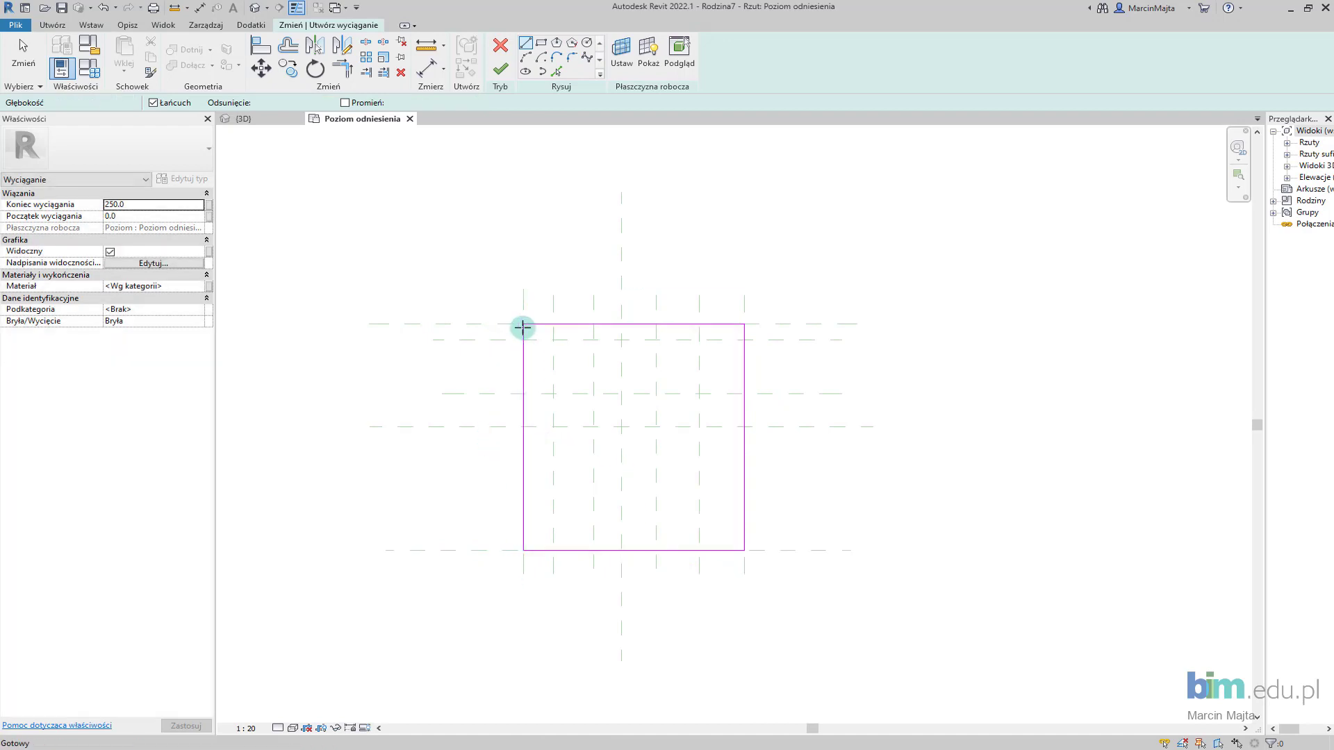
Align the outline's top, right, bottom and left edges to their reference planes
{"action": "key", "text": "a"}
{"action": "key", "text": "l"}
{"action": "left_click", "coordinate": [480, 324]}
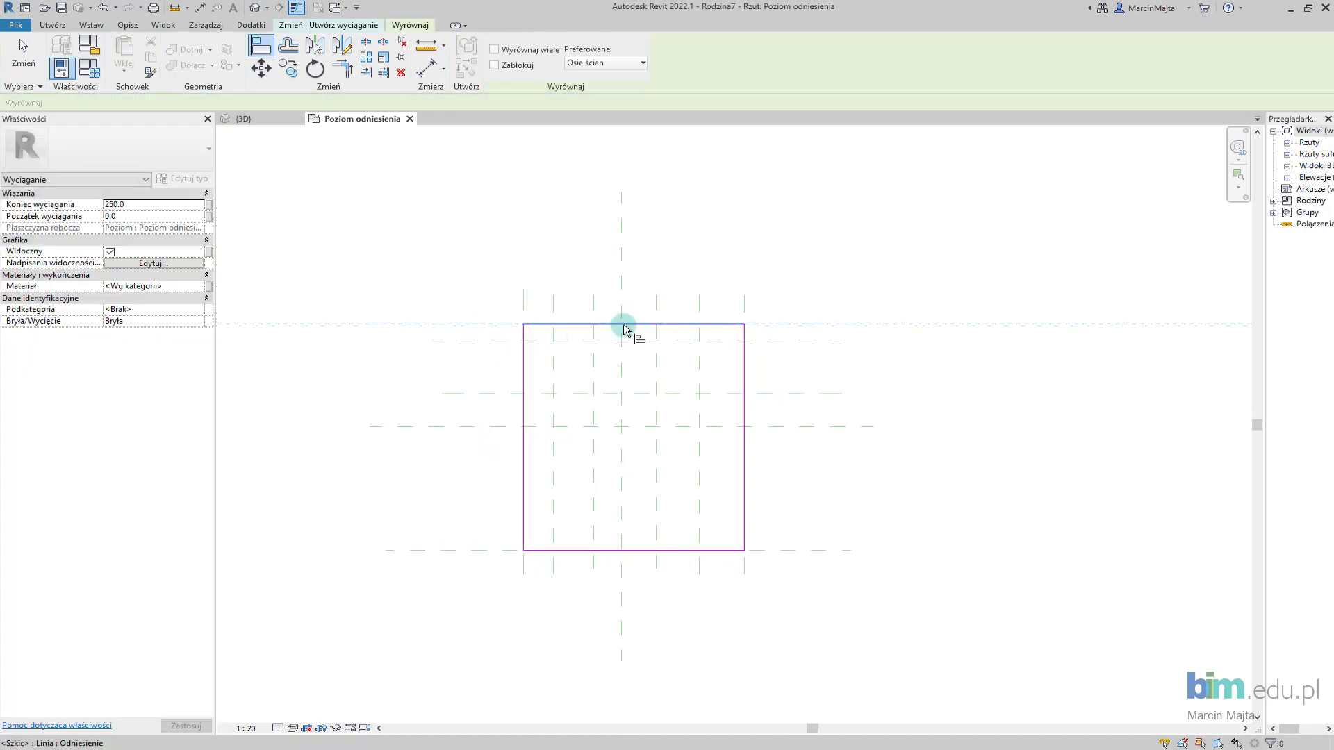
{"action": "left_click", "coordinate": [743, 327]}
{"action": "left_click", "coordinate": [741, 368]}
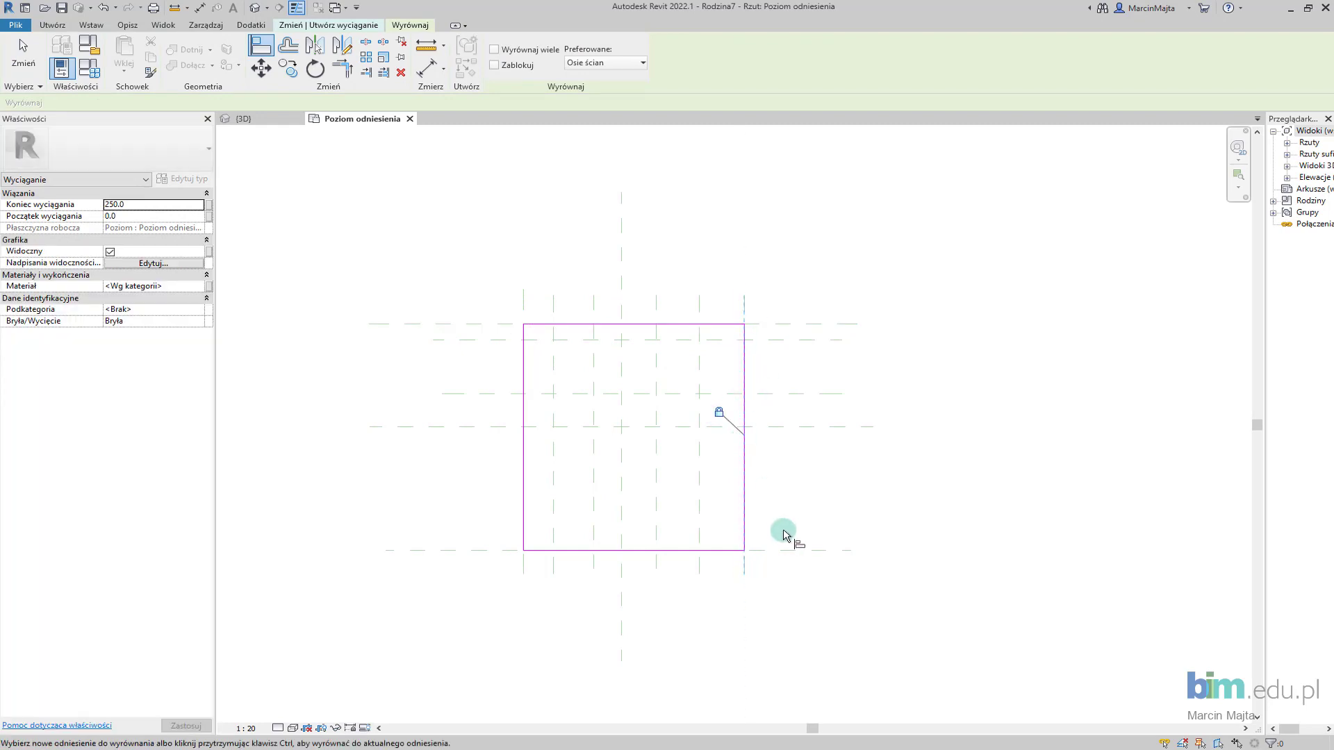
{"action": "left_click", "coordinate": [791, 550]}
{"action": "left_click", "coordinate": [709, 550]}
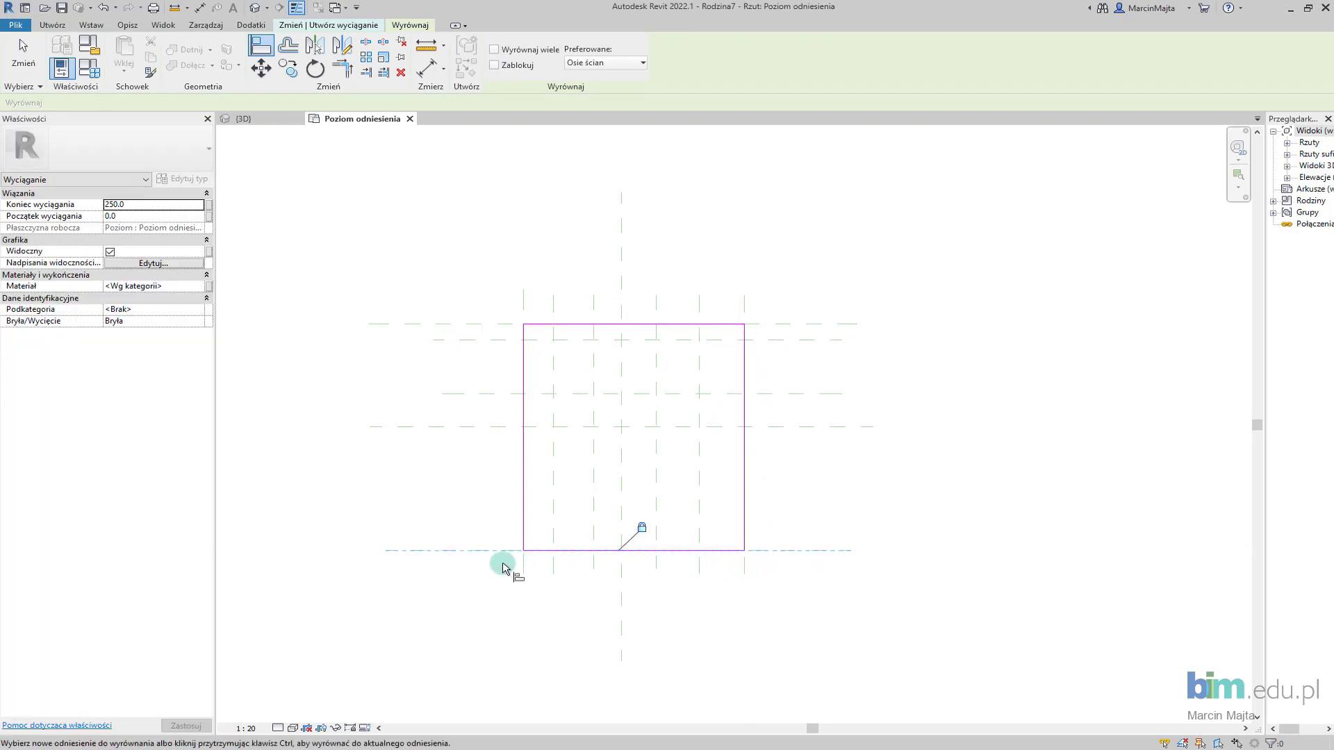
{"action": "left_click", "coordinate": [522, 573]}
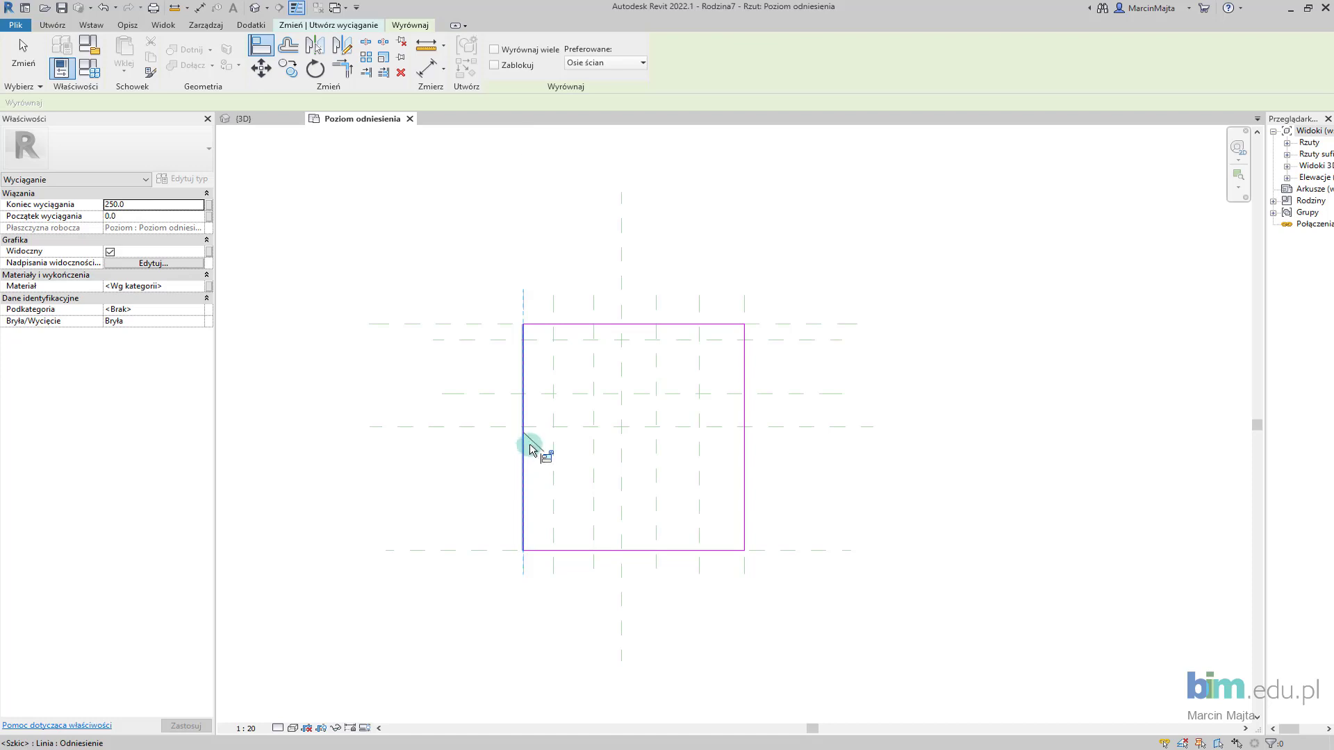
{"action": "left_click", "coordinate": [529, 448]}
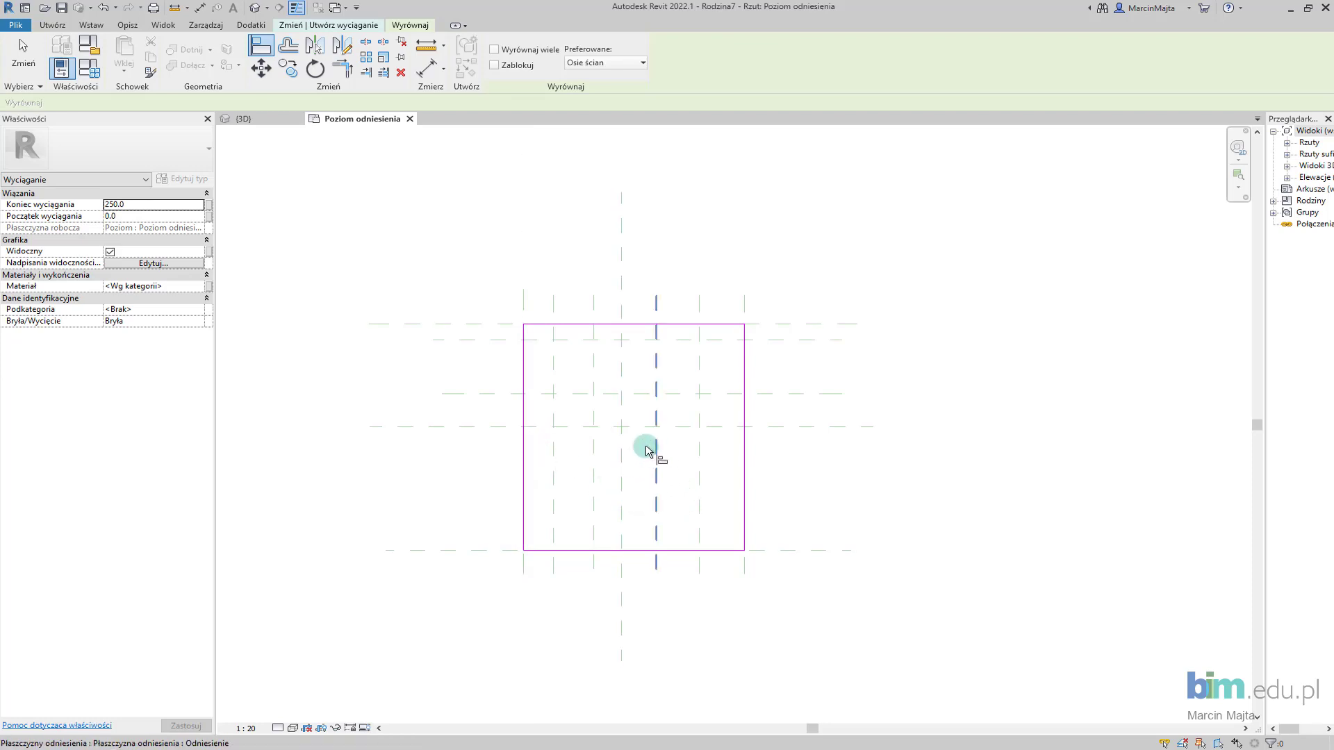
{"action": "key", "text": "Escape"}
Draw two rectangular flue openings between the inner reference planes
{"action": "left_click", "coordinate": [543, 43]}
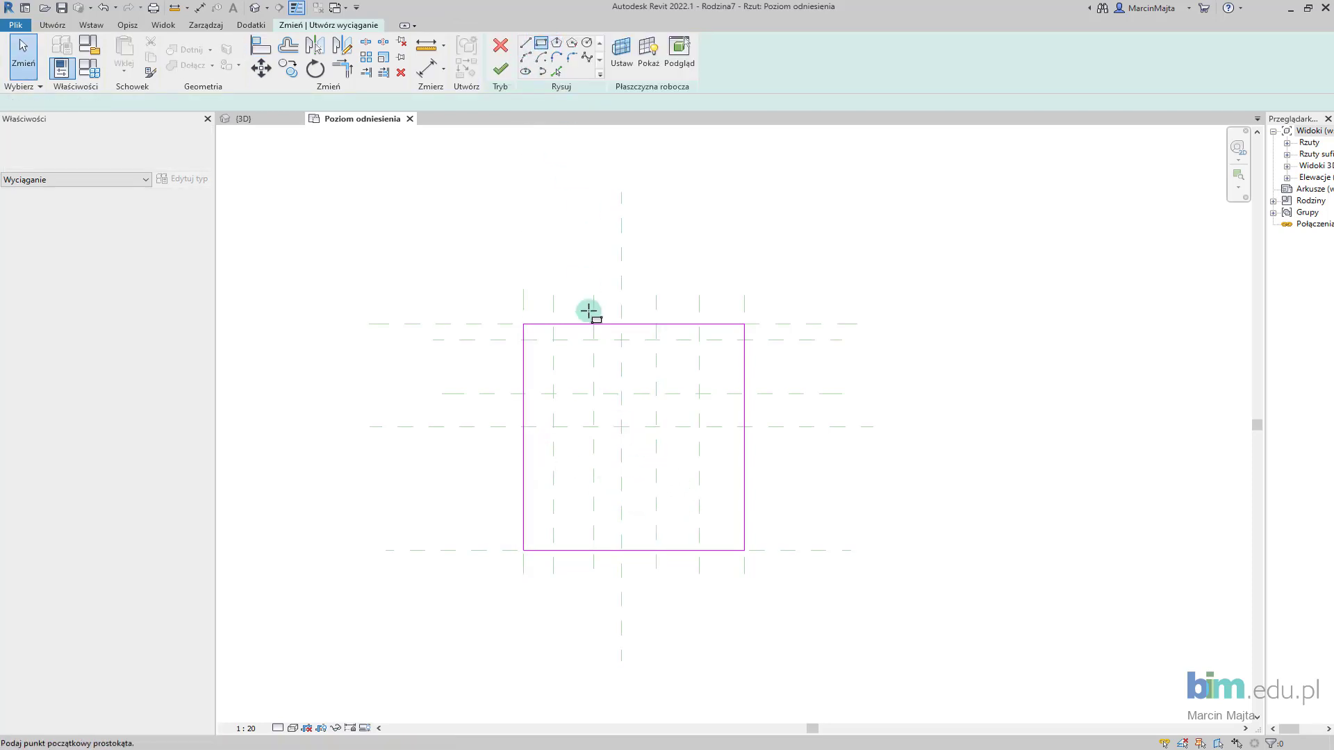
{"action": "left_click", "coordinate": [553, 339]}
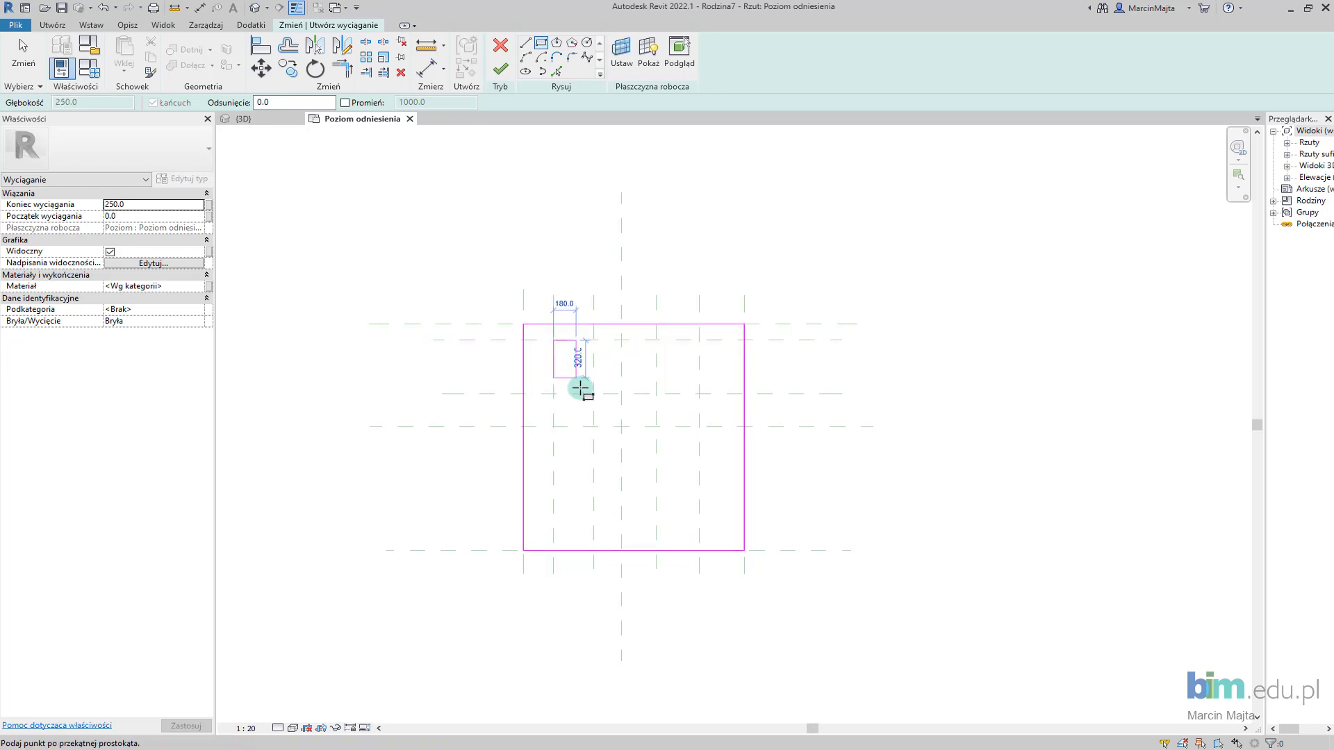
{"action": "left_click", "coordinate": [594, 393]}
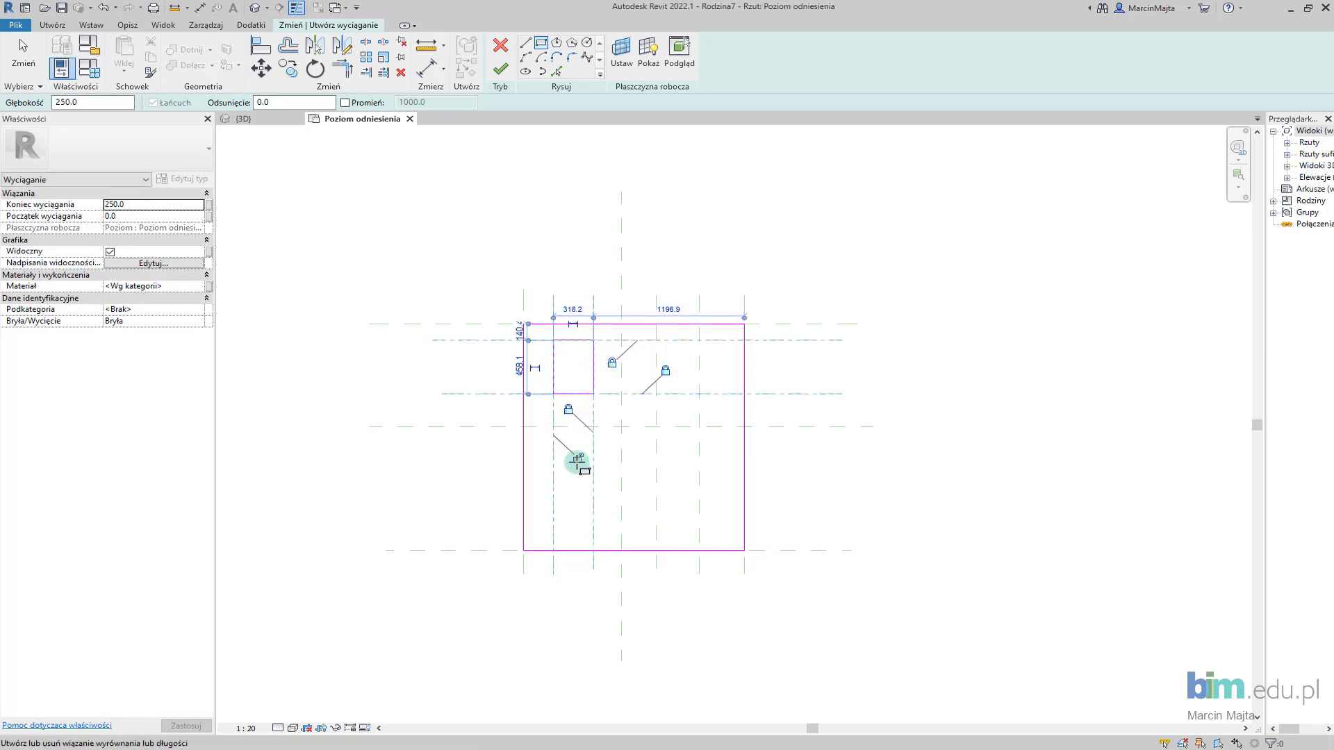
{"action": "key", "text": "Escape"}
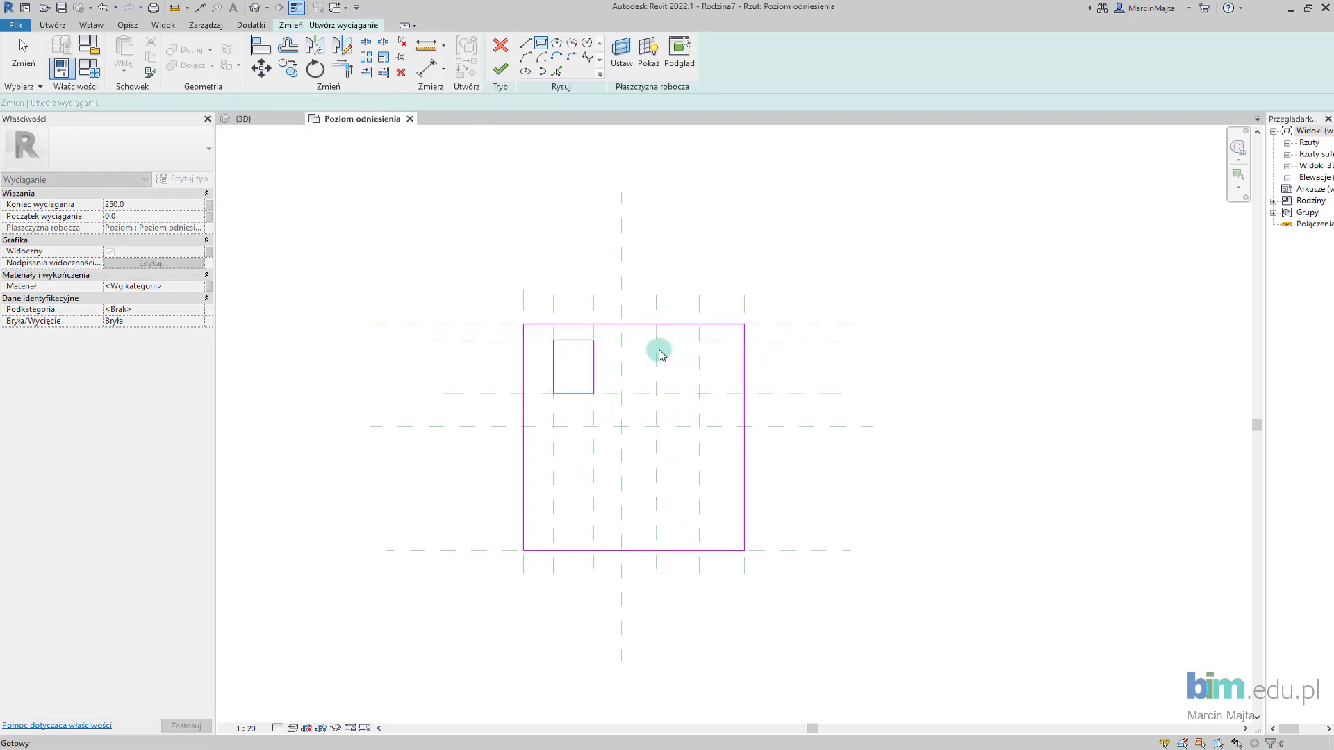
{"action": "left_click", "coordinate": [657, 340]}
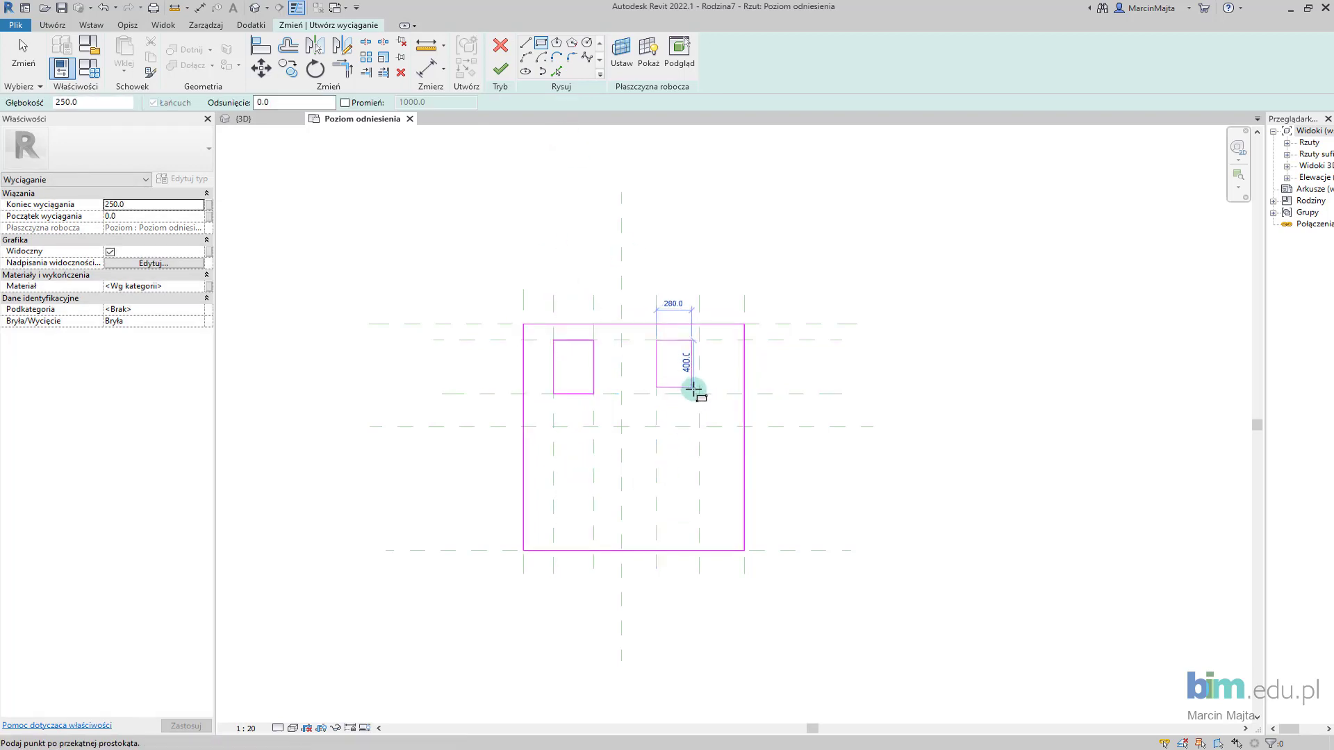
{"action": "left_click", "coordinate": [699, 394]}
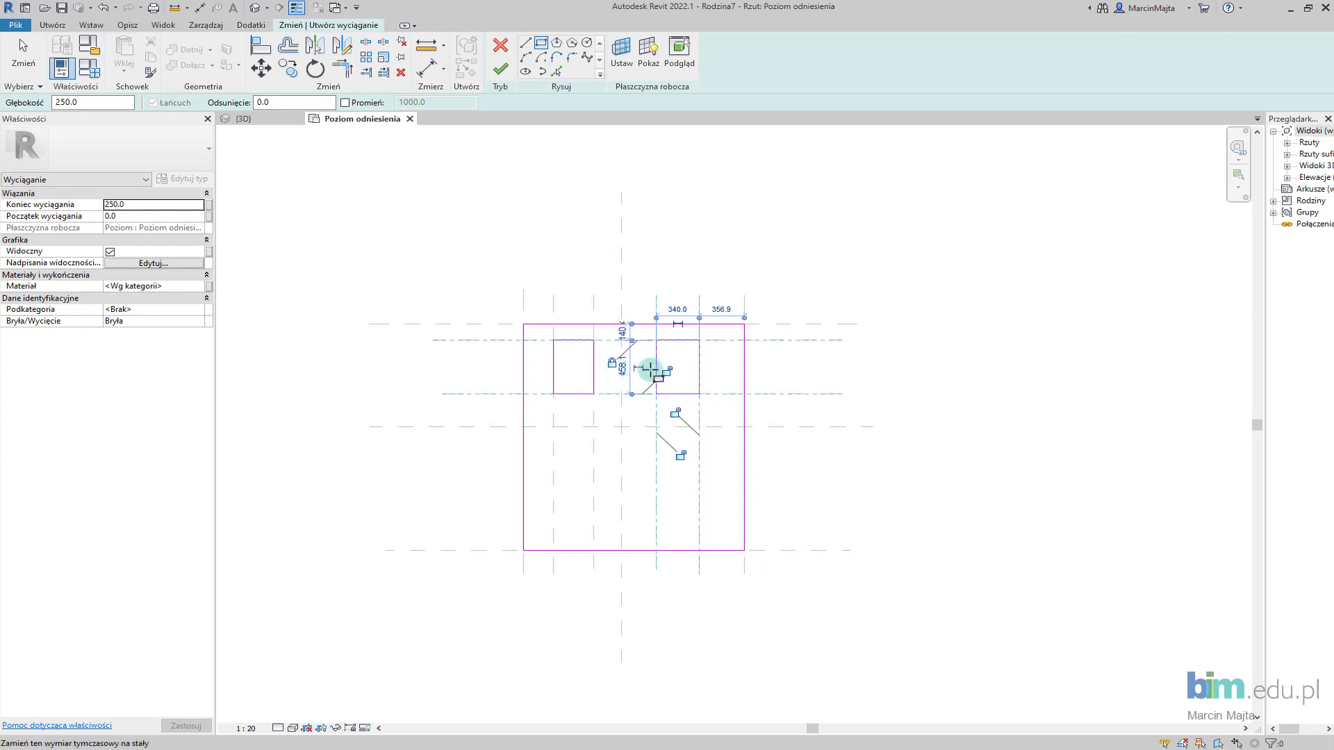
{"action": "left_click", "coordinate": [675, 413]}
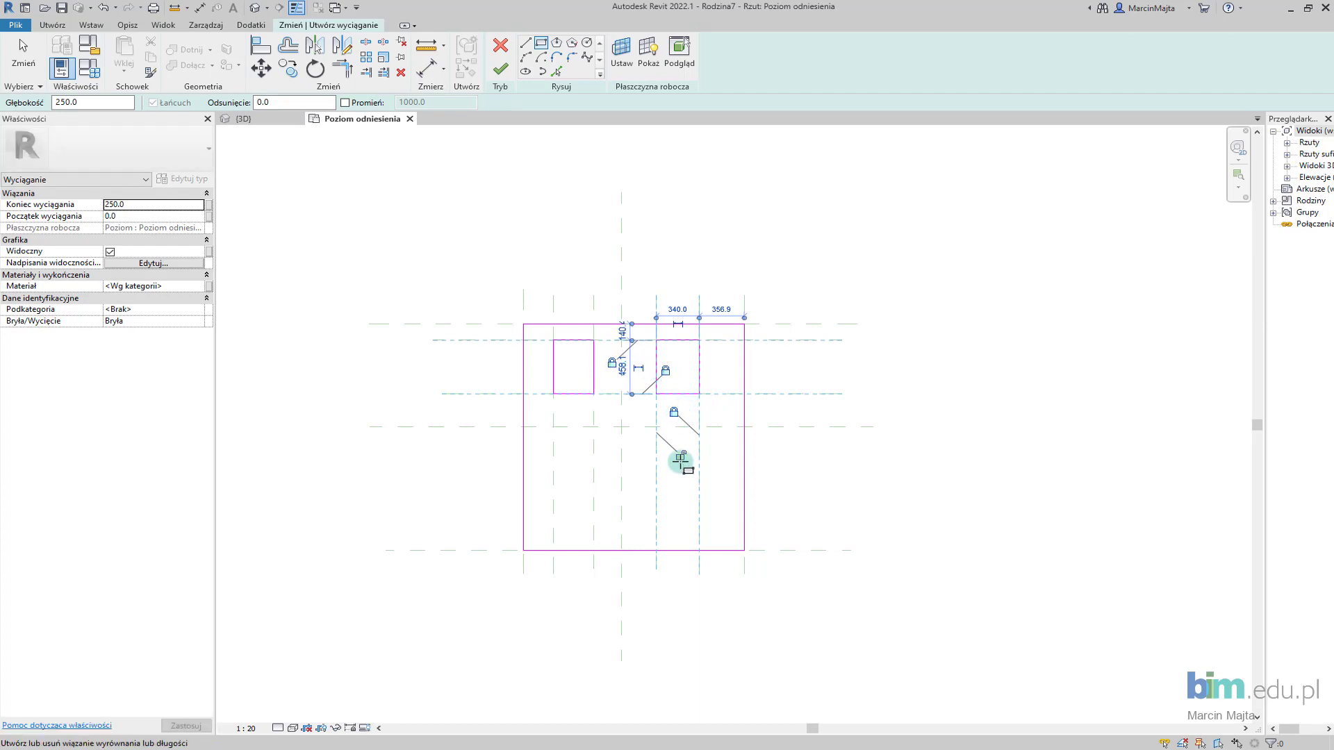
{"action": "key", "text": "Escape"}
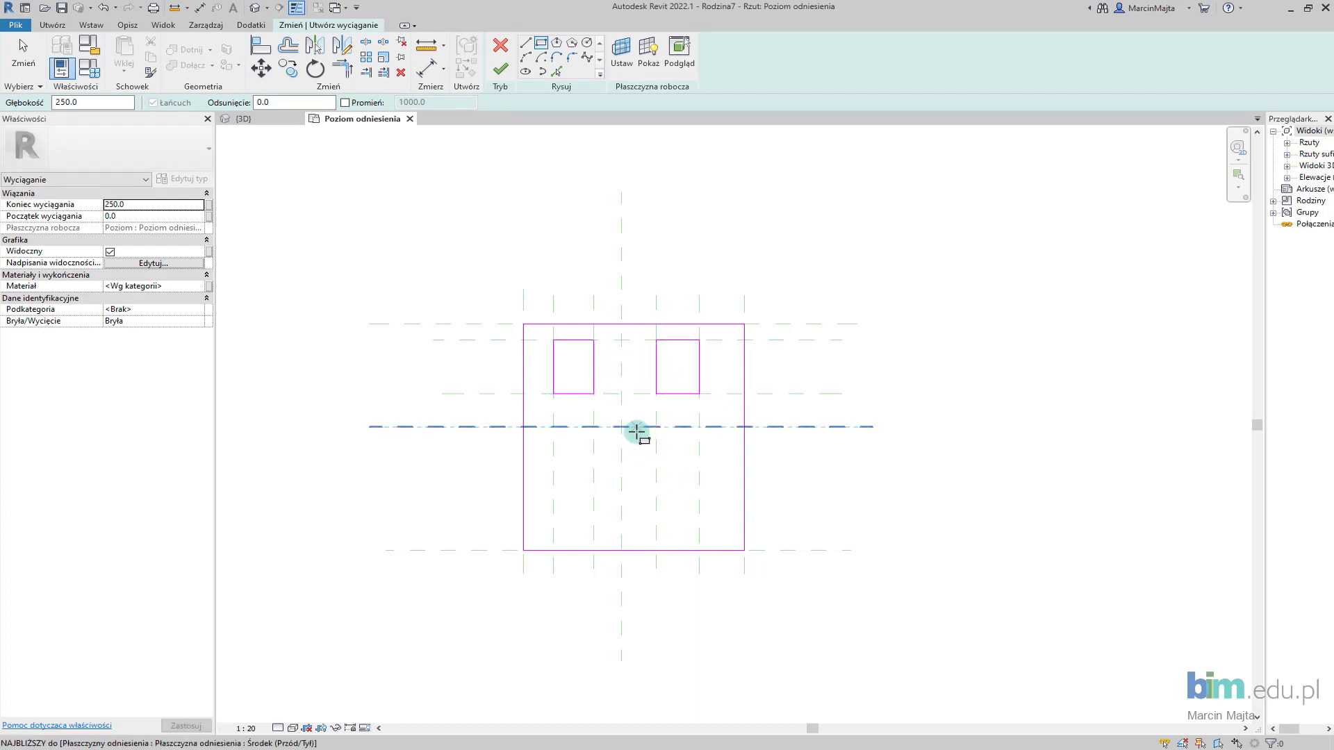
{"action": "key", "text": "Escape"}
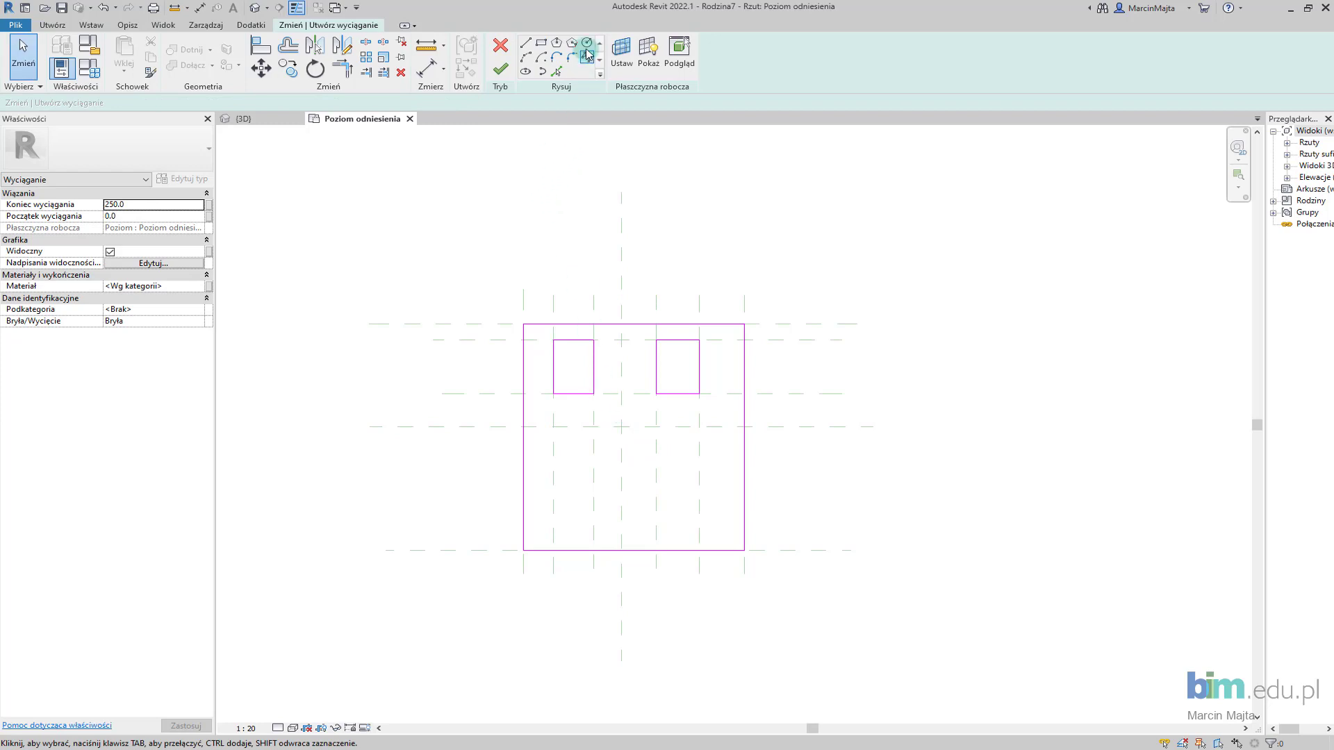
Add a circle of radius 240 below the flue openings
{"action": "left_click", "coordinate": [588, 43]}
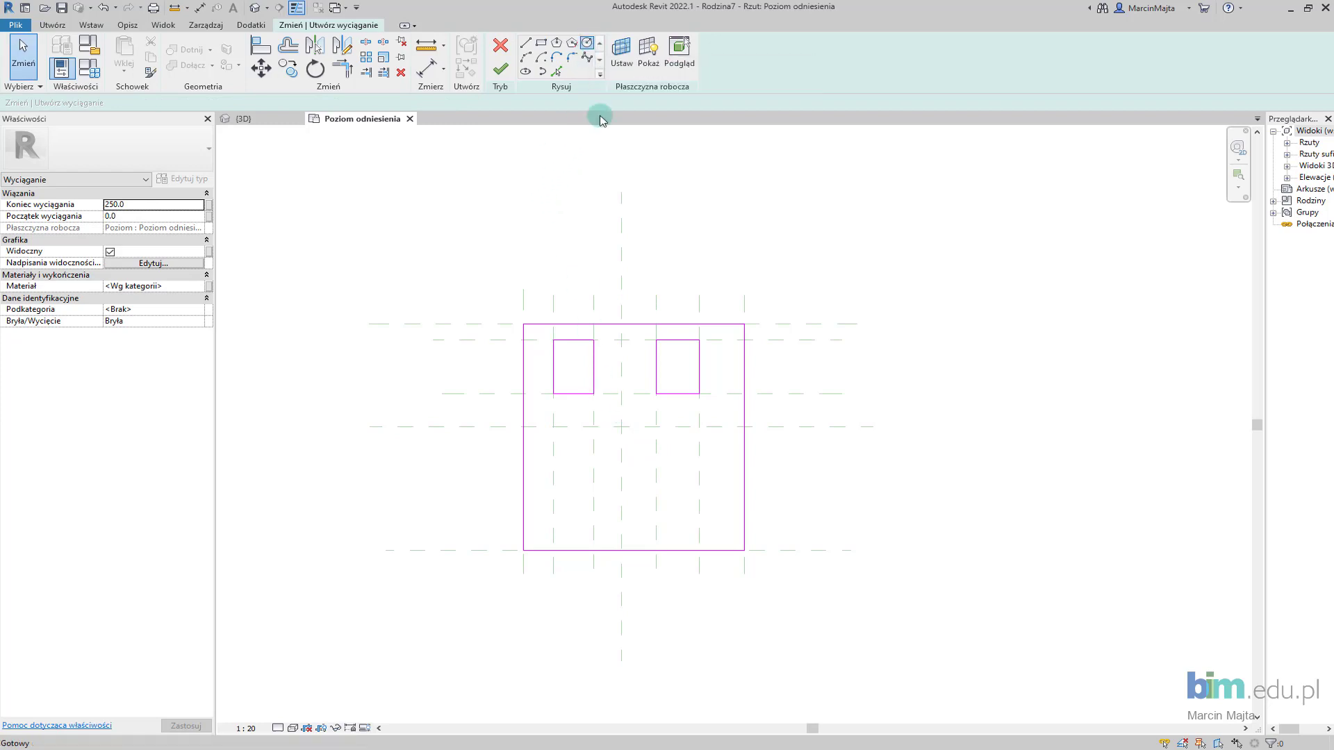
{"action": "scroll", "coordinate": [639, 477], "scroll_direction": "up", "scroll_amount": 2}
{"action": "left_click", "coordinate": [632, 481]}
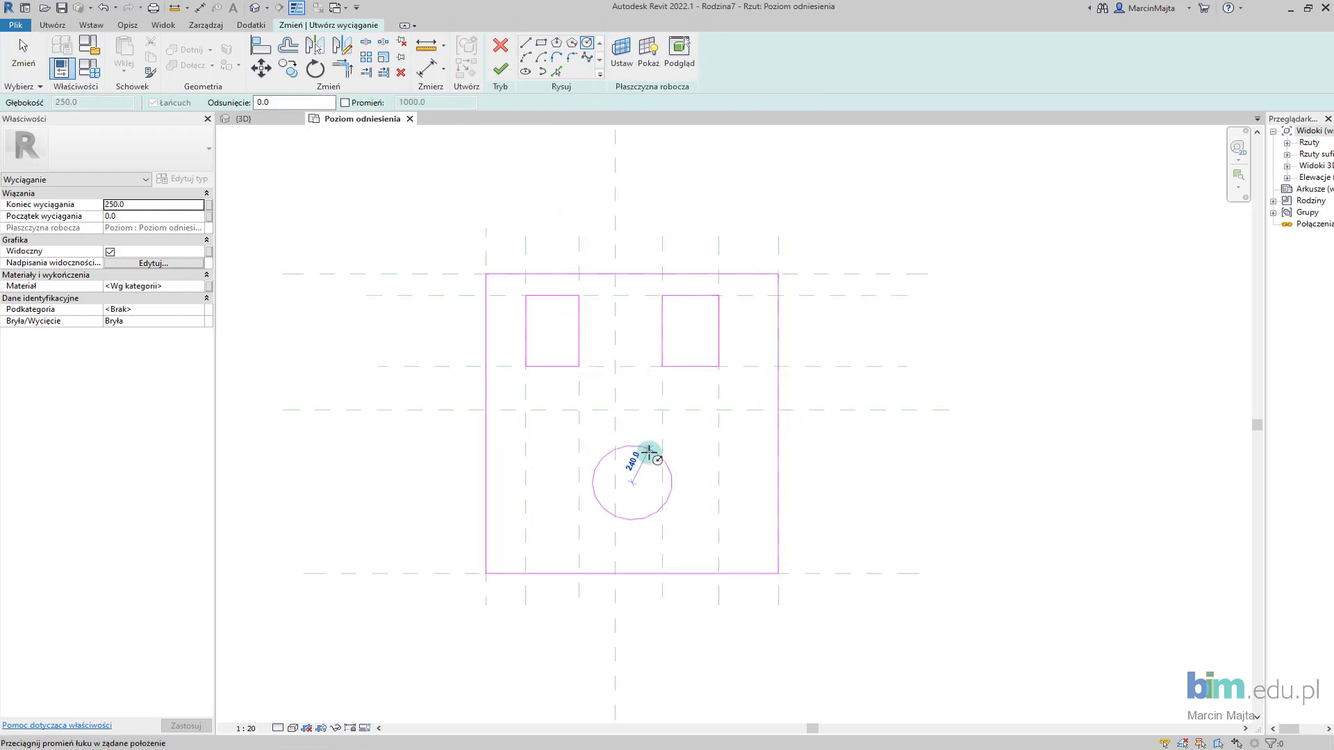
{"action": "left_click", "coordinate": [653, 453]}
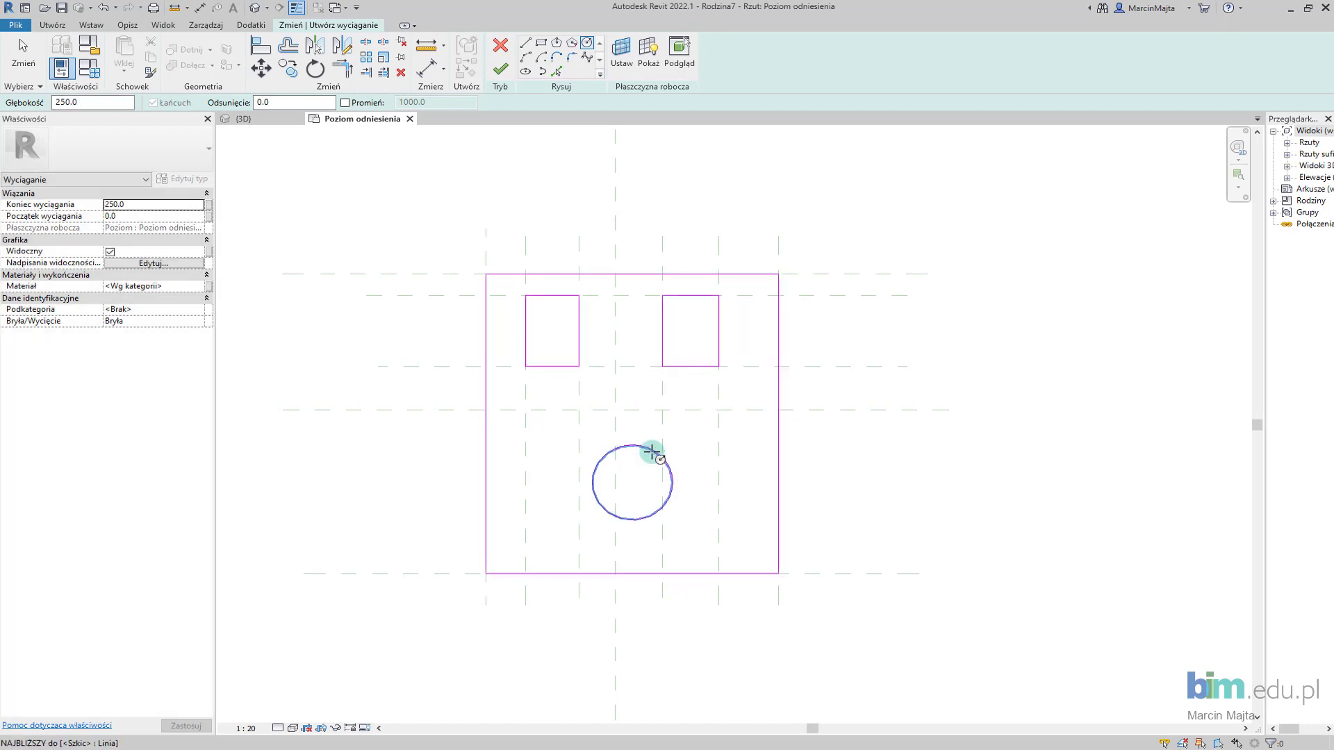
{"action": "key", "text": "Escape"}
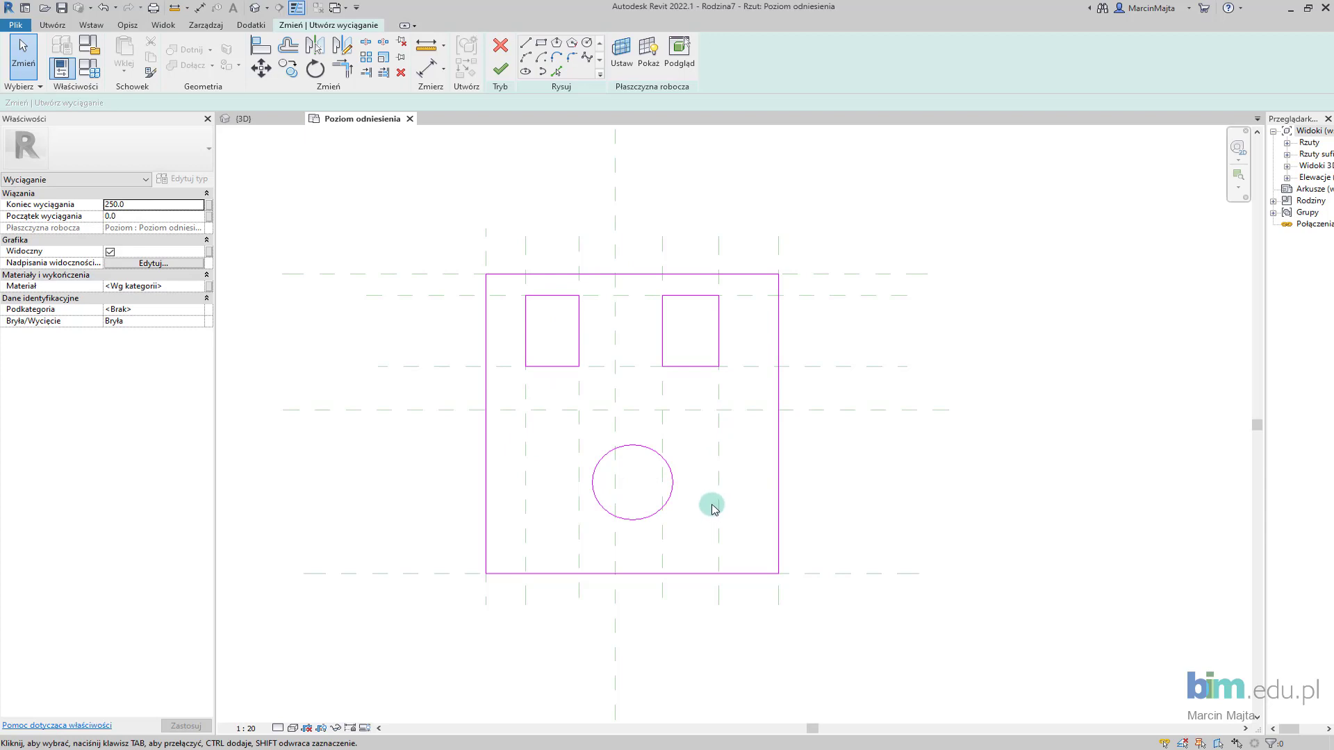
Place a diameter dimension (ø480) on the duct circle
{"action": "key", "text": "d"}
{"action": "key", "text": "i"}
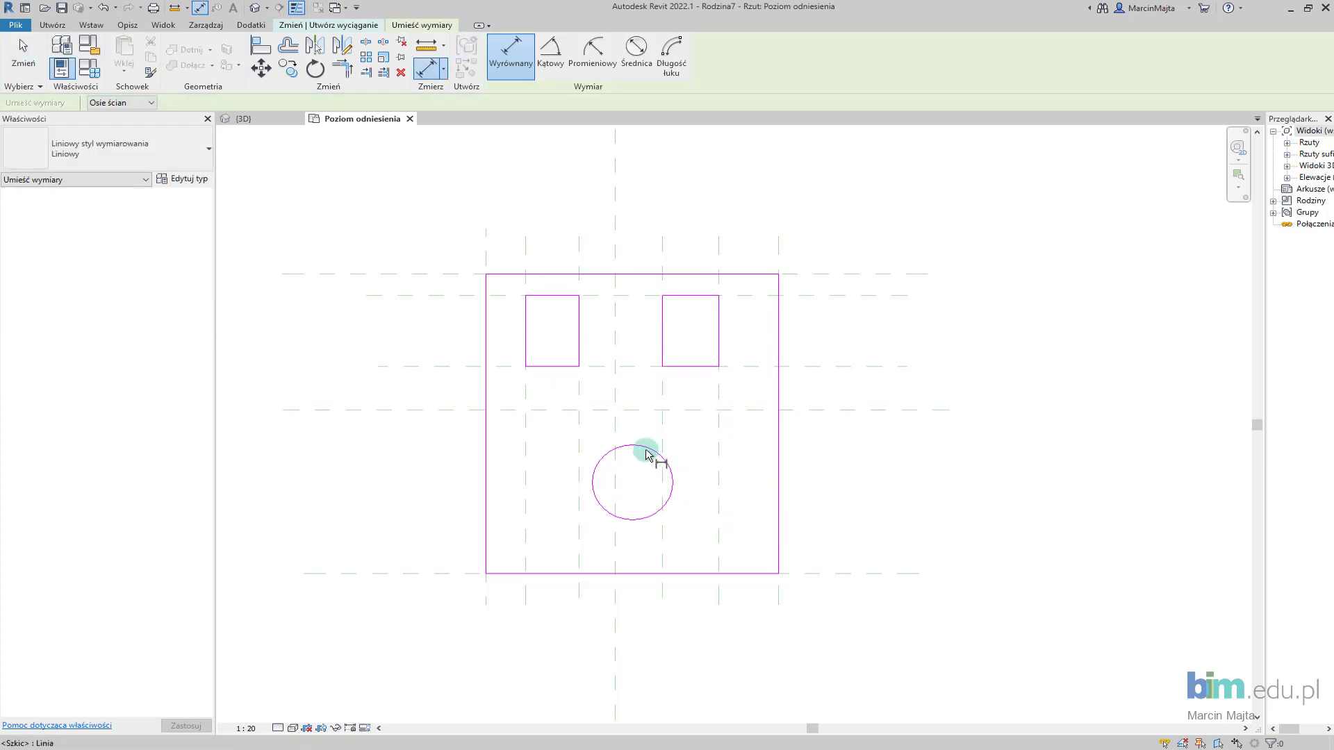
{"action": "left_click", "coordinate": [636, 50]}
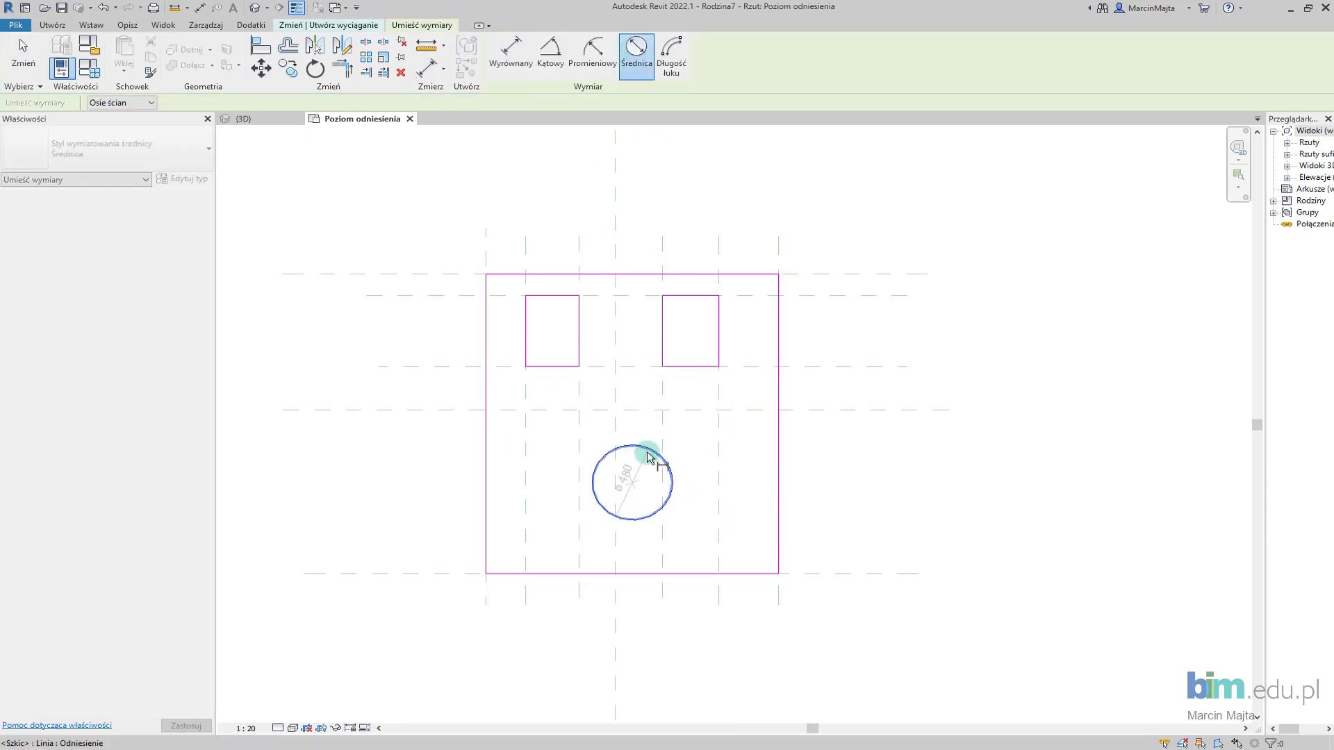
{"action": "left_click", "coordinate": [647, 457]}
{"action": "left_click", "coordinate": [653, 477]}
{"action": "key", "text": "Escape"}
{"action": "key", "text": "Escape"}
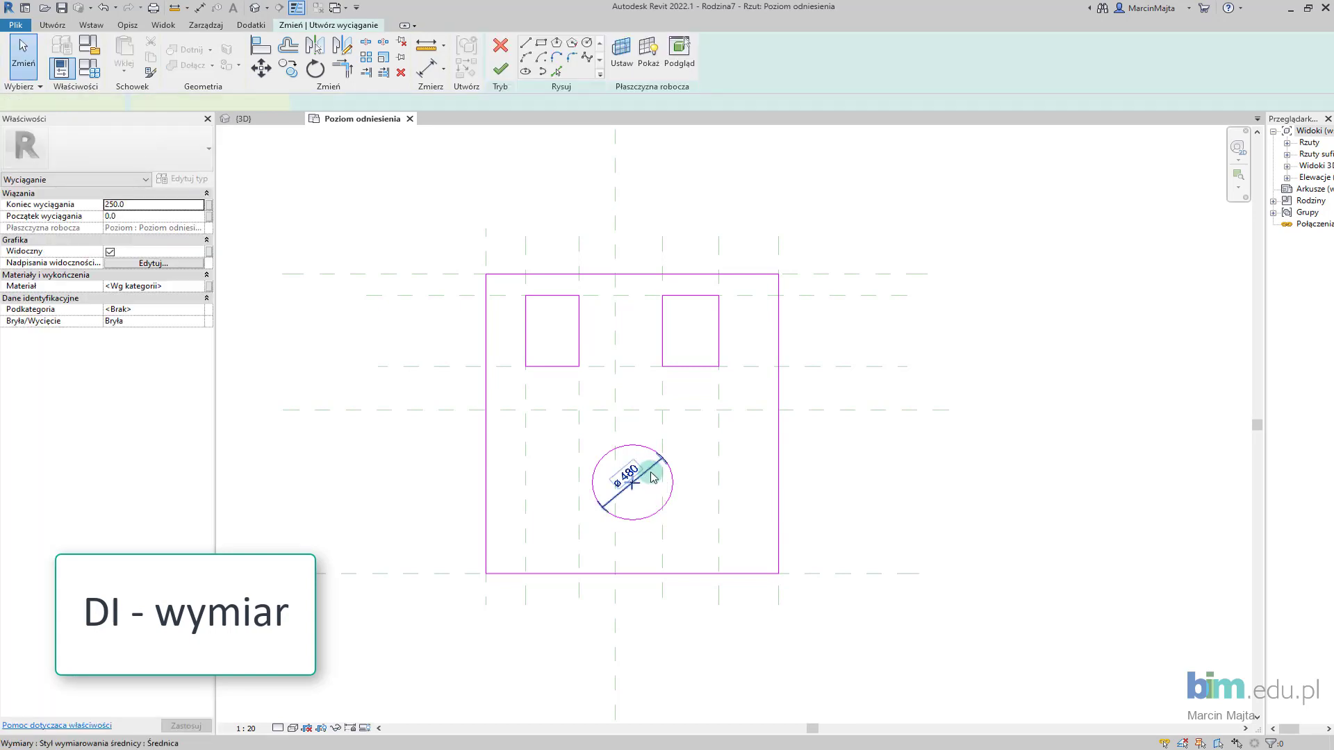
Label the diameter with a new Średnica przewodu parameter and flex it to 280
{"action": "left_click", "coordinate": [653, 478]}
{"action": "left_click", "coordinate": [635, 54]}
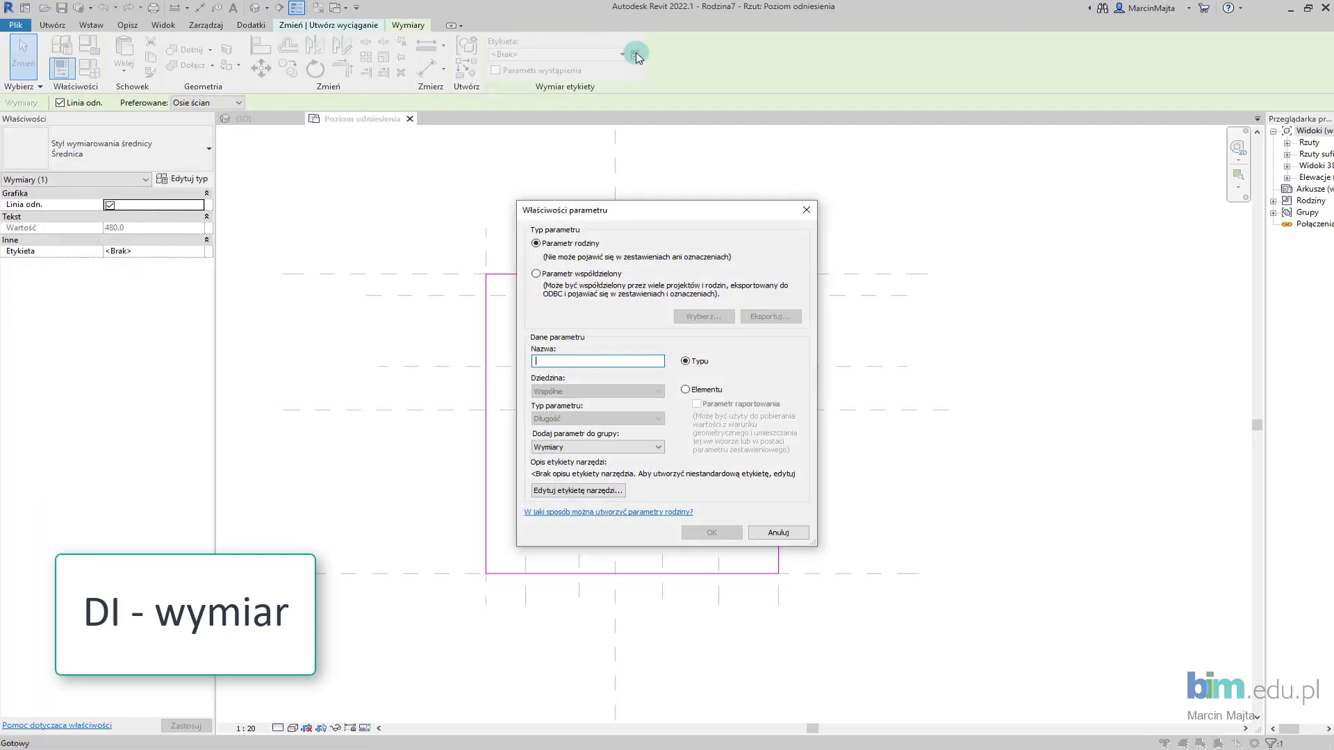
{"action": "type", "text": "Średnica przewodu"}
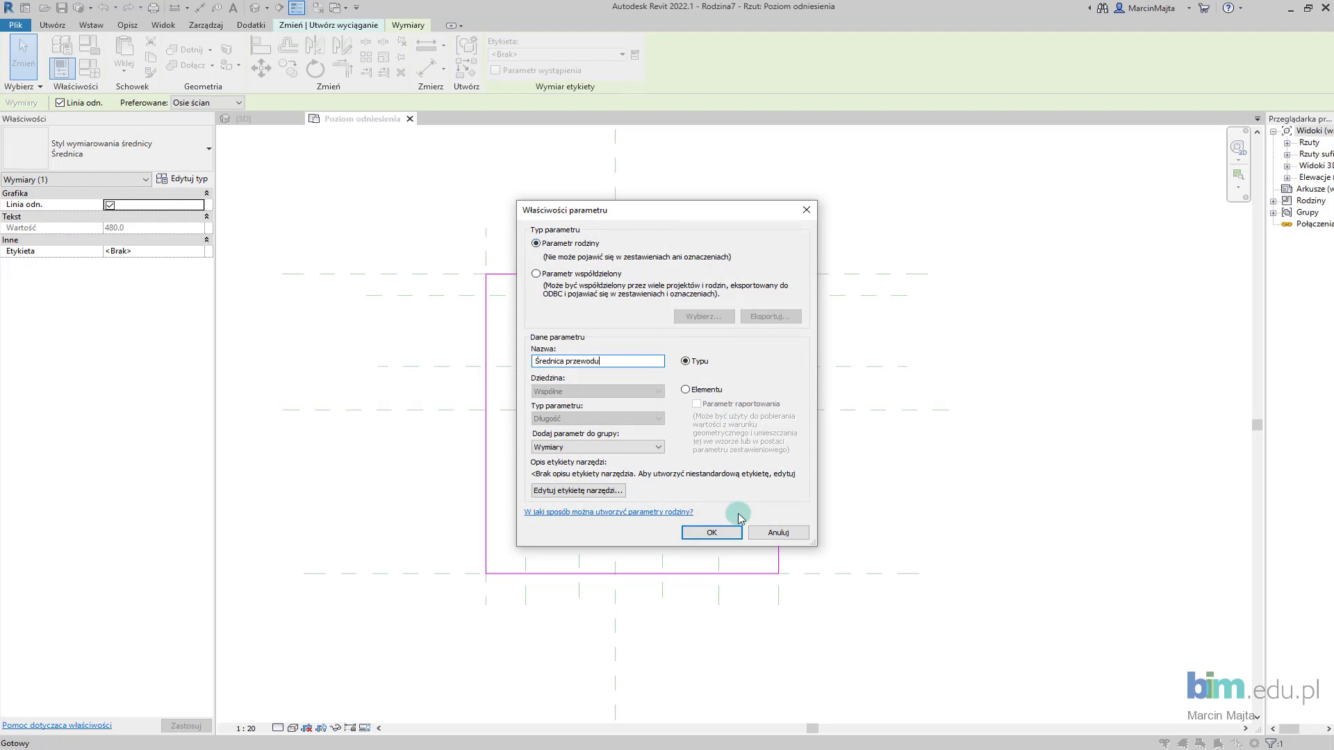
{"action": "left_click", "coordinate": [730, 535]}
{"action": "left_click", "coordinate": [659, 456]}
{"action": "type", "text": "280"}
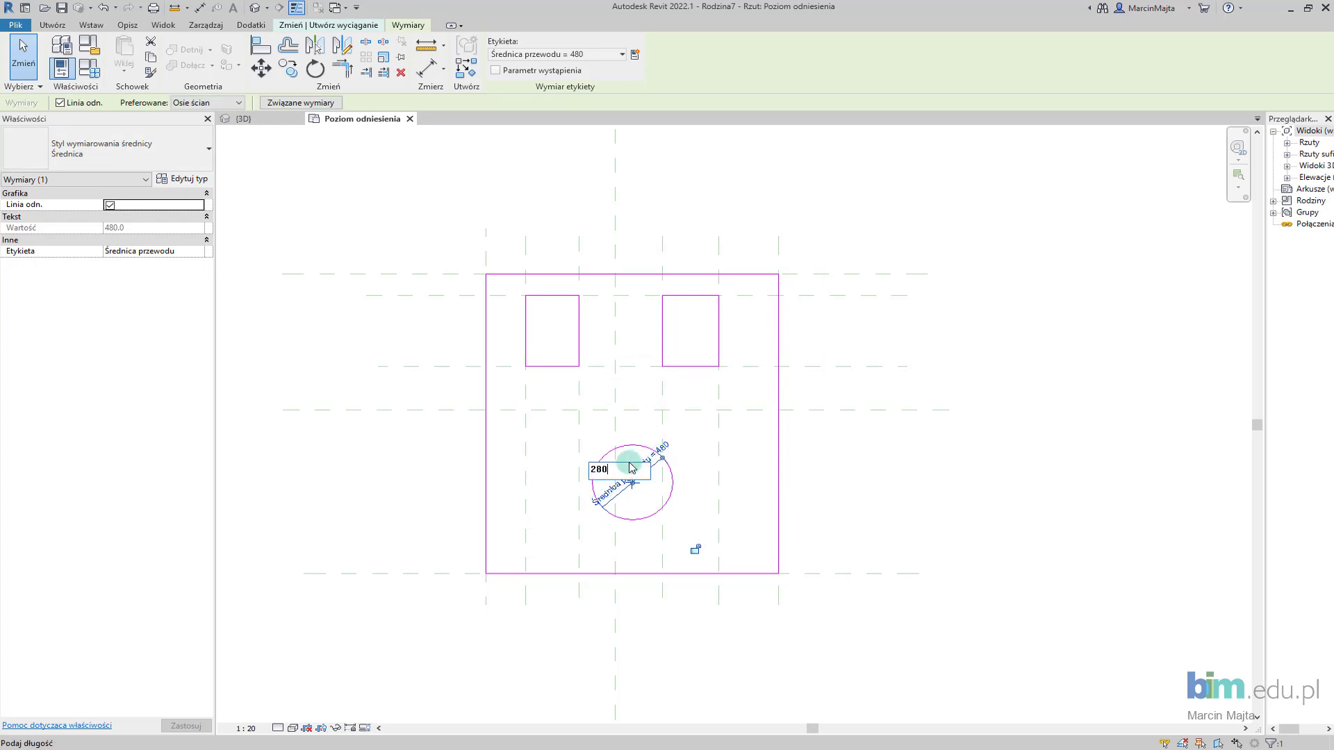
{"action": "key", "text": "Return"}
{"action": "key", "text": "Escape"}
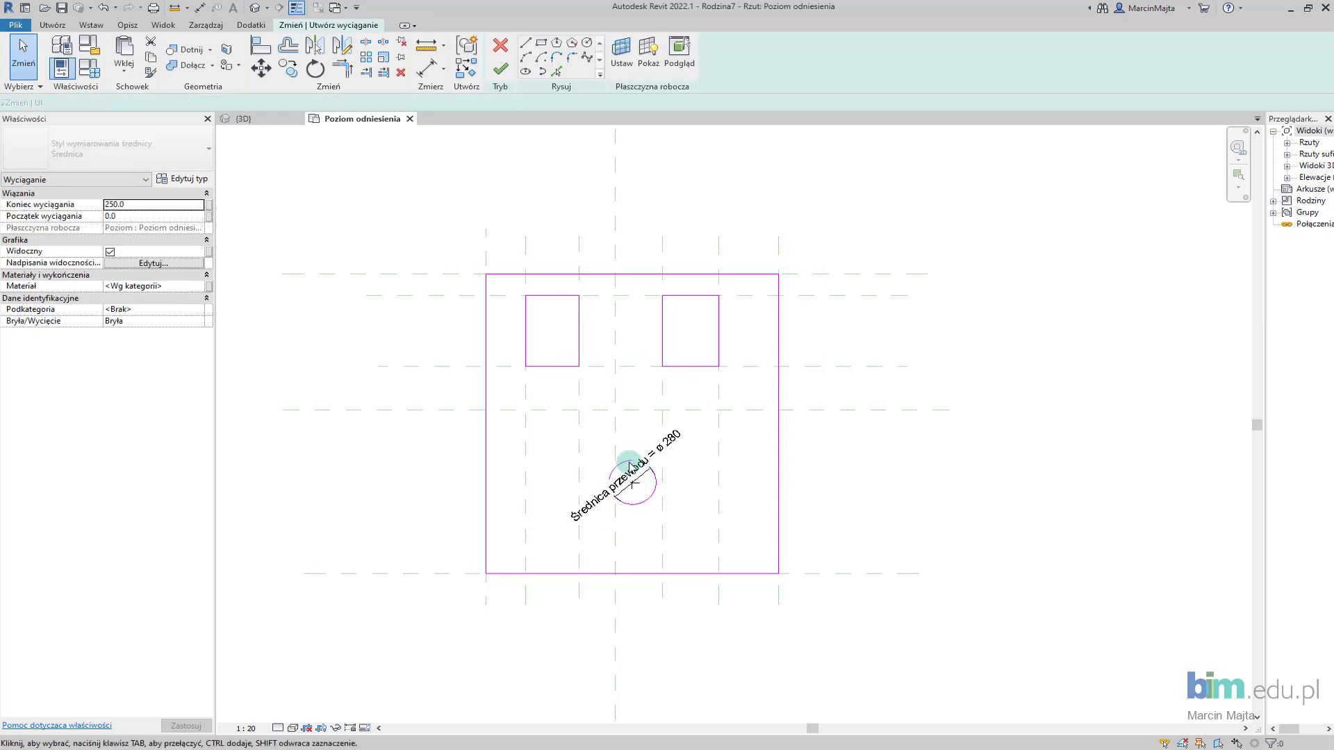
{"action": "scroll", "coordinate": [617, 514], "scroll_direction": "up", "scroll_amount": 1}
{"action": "scroll", "coordinate": [606, 519], "scroll_direction": "down", "scroll_amount": 1}
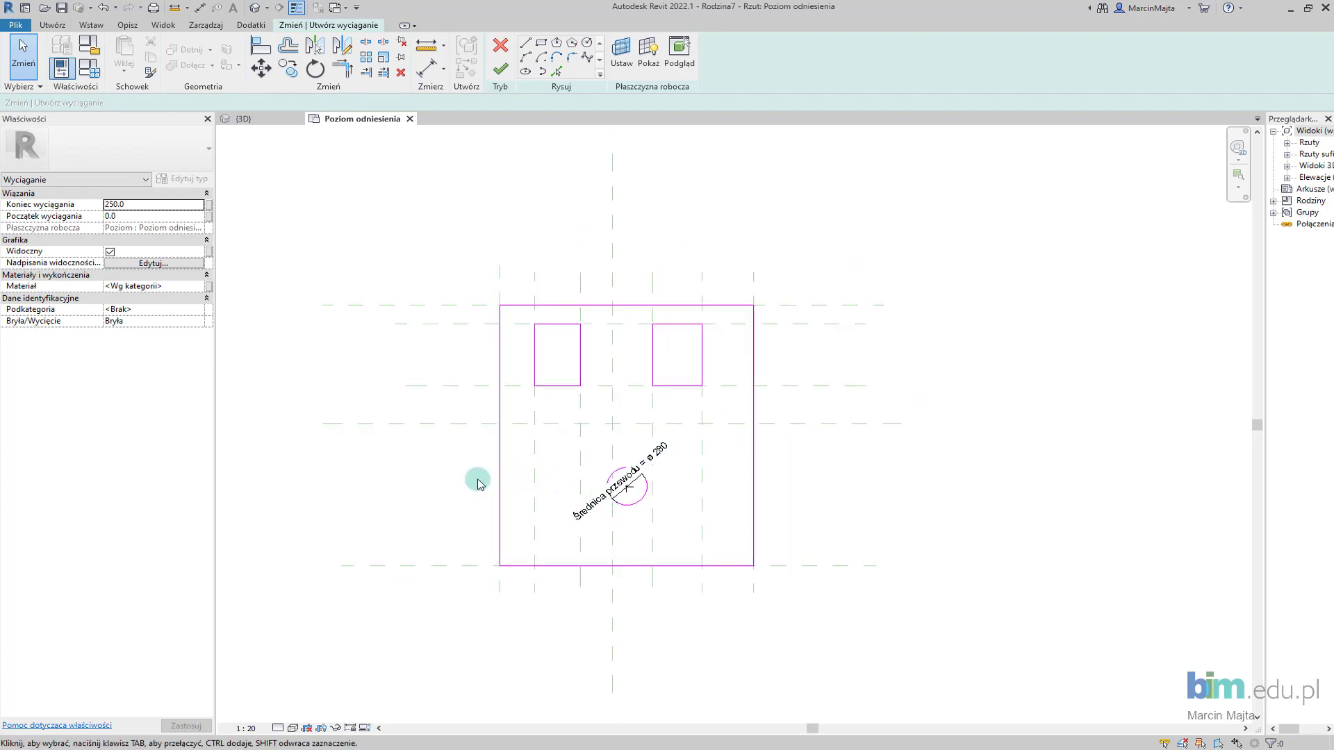
Dimension the circle 739 from the left edge and 446 from the bottom edge
{"action": "key", "text": "d"}
{"action": "key", "text": "i"}
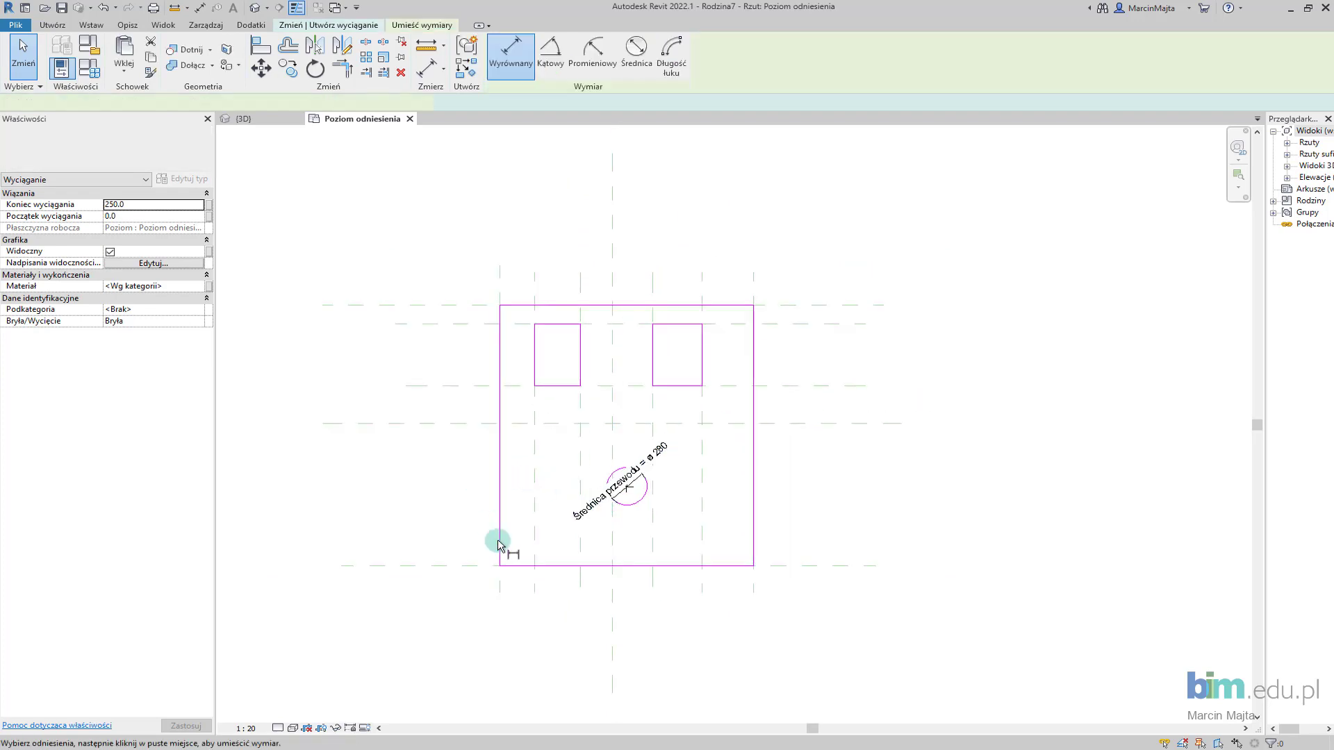
{"action": "left_click", "coordinate": [500, 578]}
{"action": "left_click", "coordinate": [613, 495]}
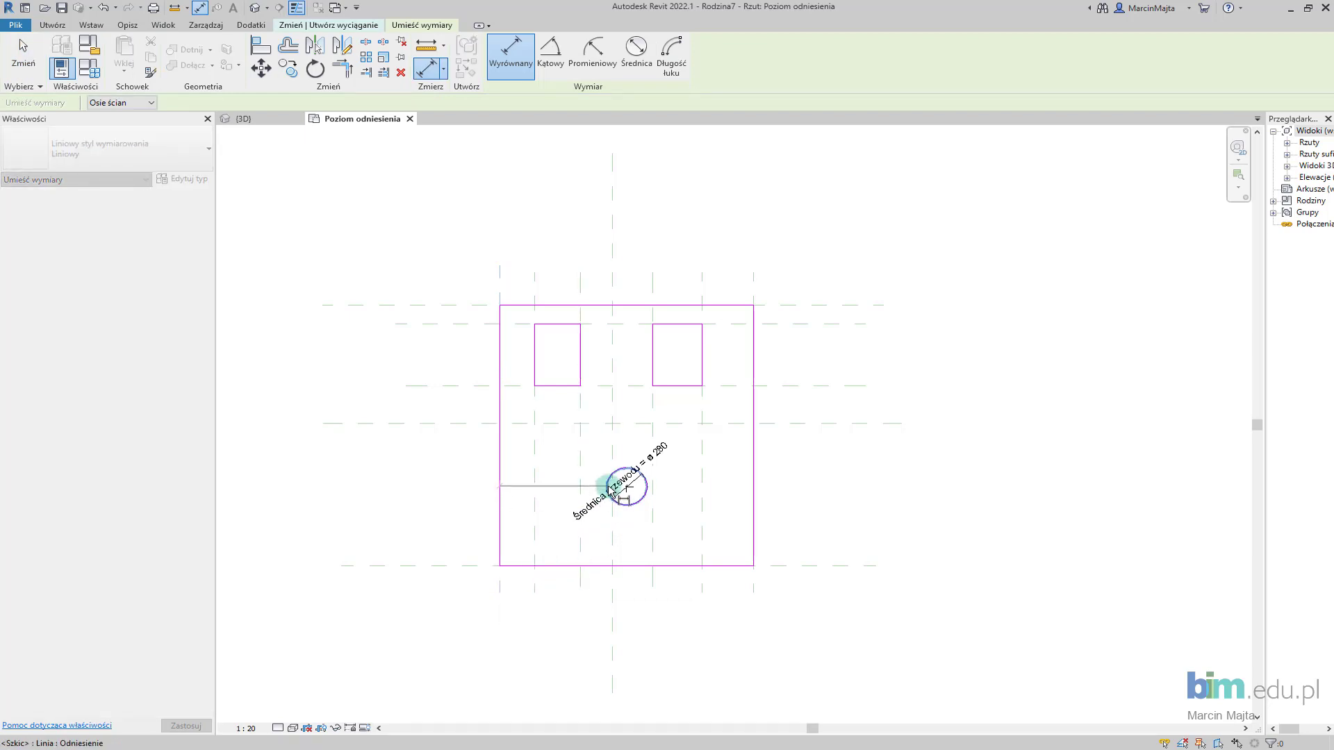
{"action": "left_click", "coordinate": [541, 654]}
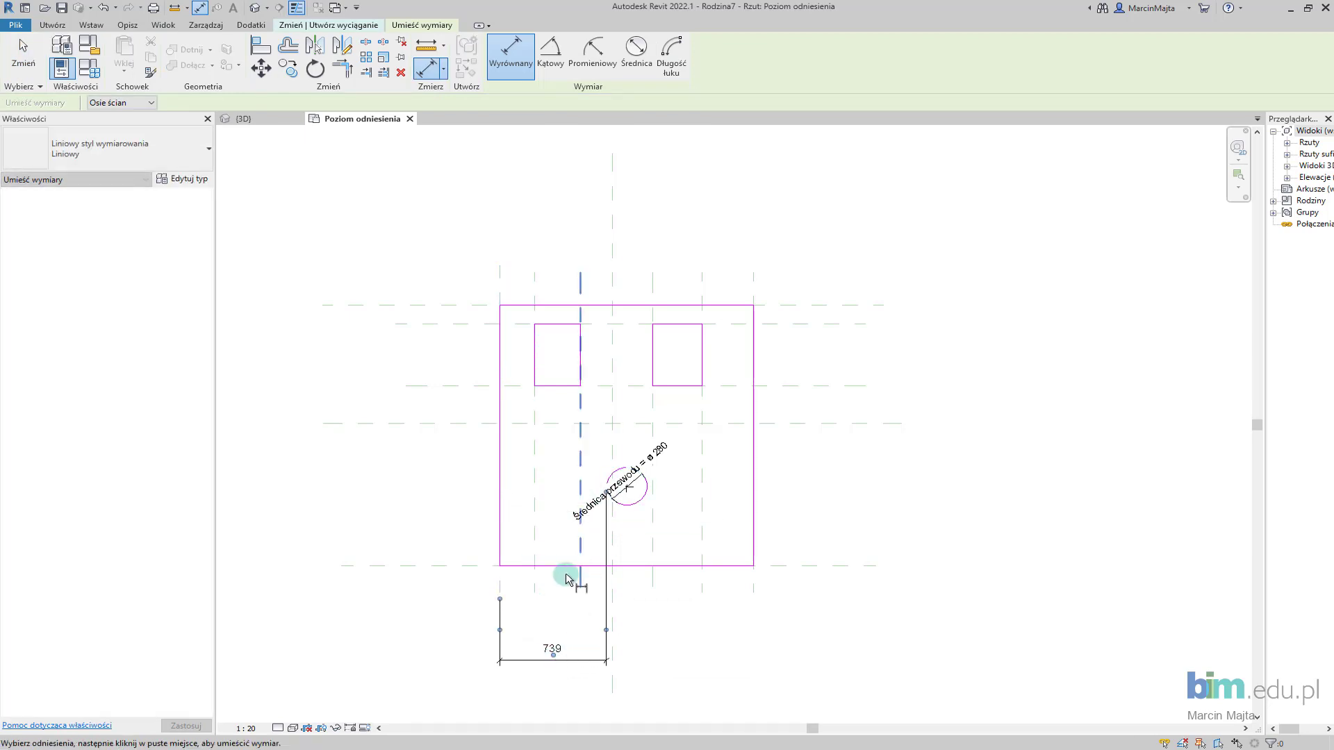
{"action": "left_click", "coordinate": [628, 506]}
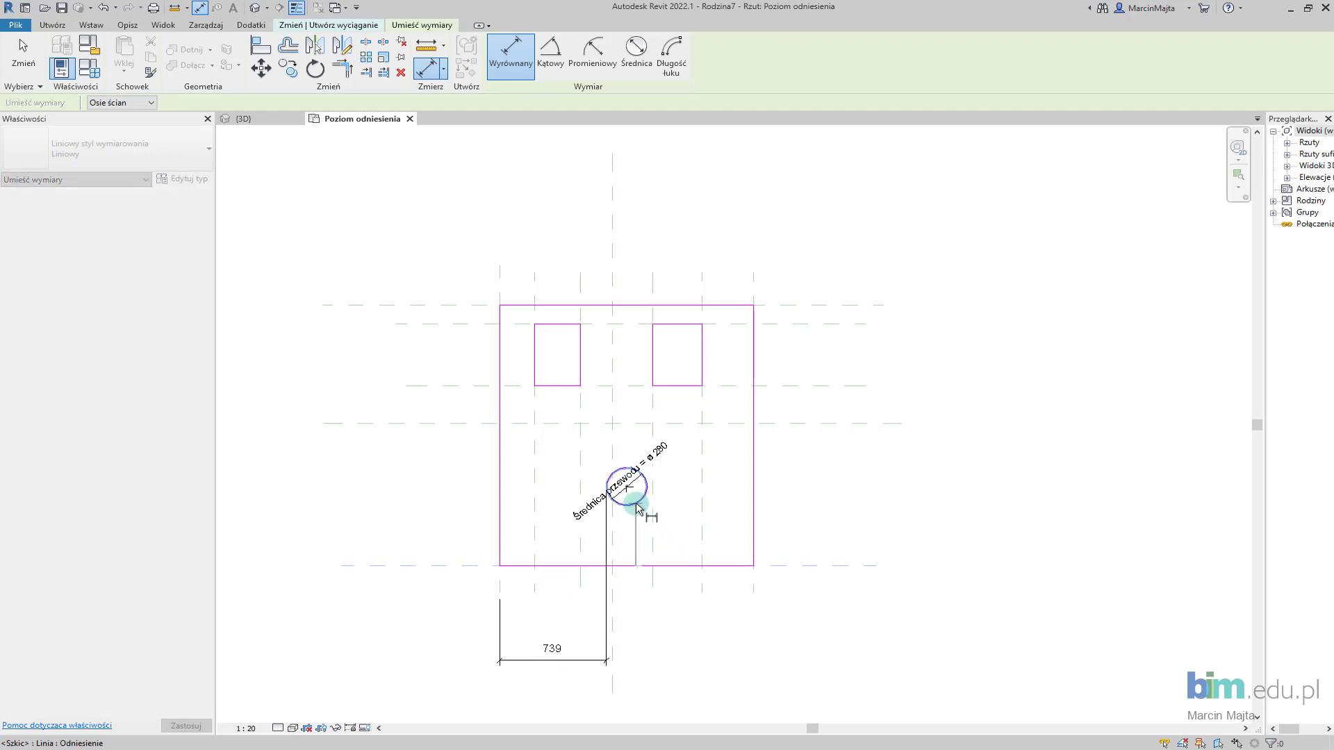
{"action": "left_click", "coordinate": [452, 565]}
{"action": "left_click", "coordinate": [451, 528]}
{"action": "key", "text": "Escape"}
{"action": "key", "text": "Escape"}
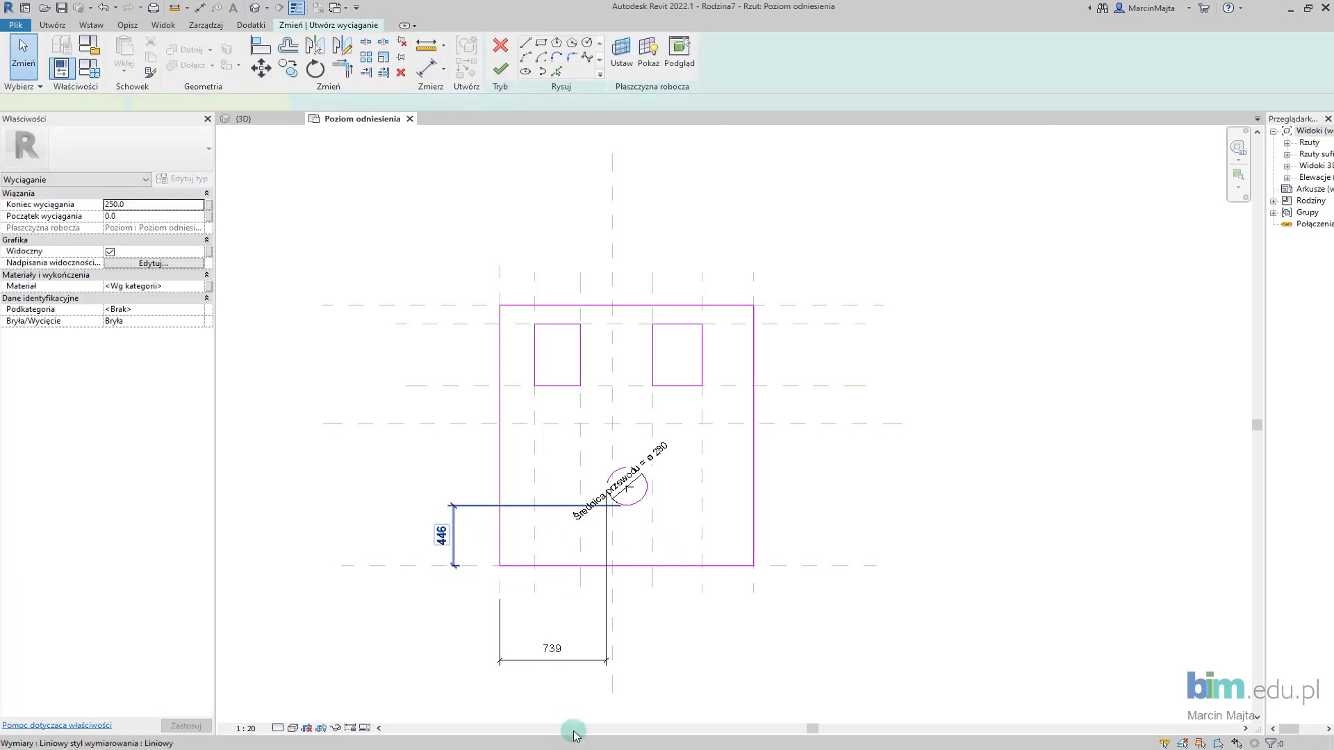
Label both offsets with a new Grubość_Ścianki parameter set to 40 and finish the sketch
{"action": "left_click", "coordinate": [552, 657], "text": "ctrl"}
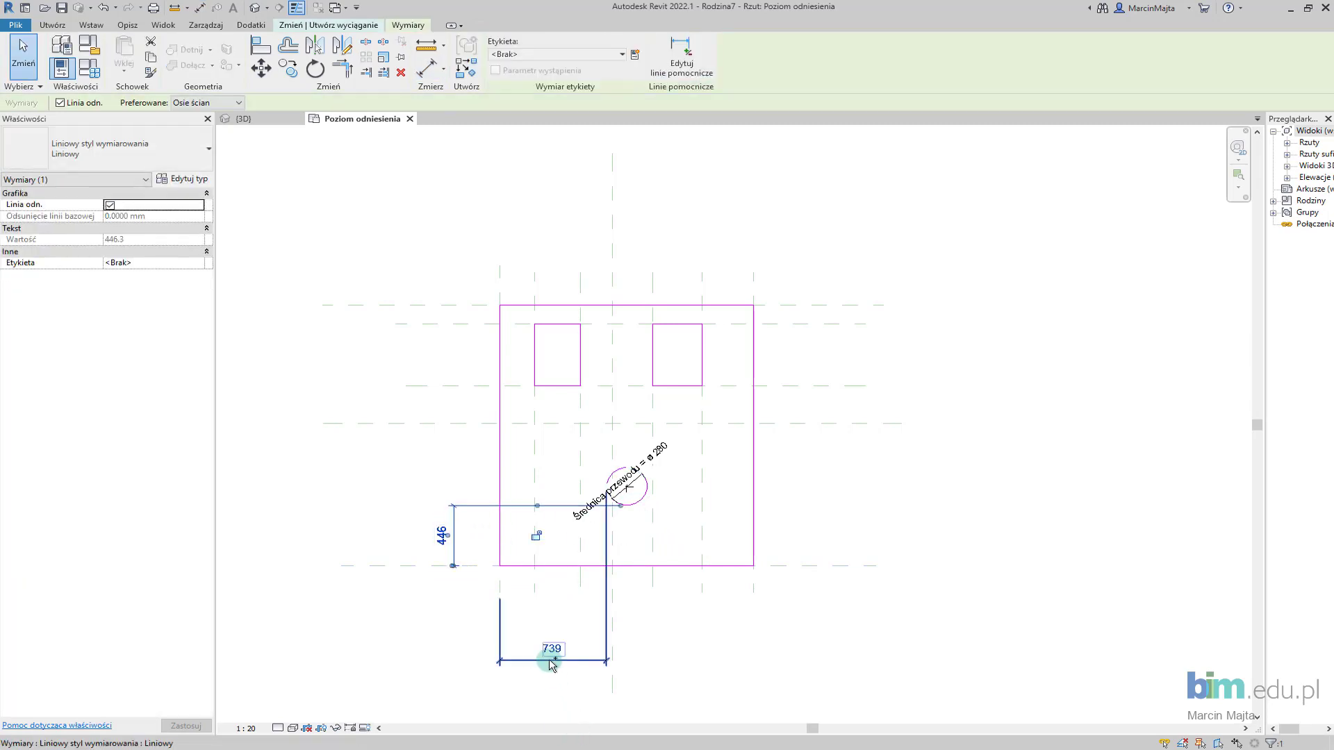
{"action": "left_click", "coordinate": [611, 54]}
{"action": "left_click", "coordinate": [633, 54]}
{"action": "type", "text": "Grubość_Ścianki"}
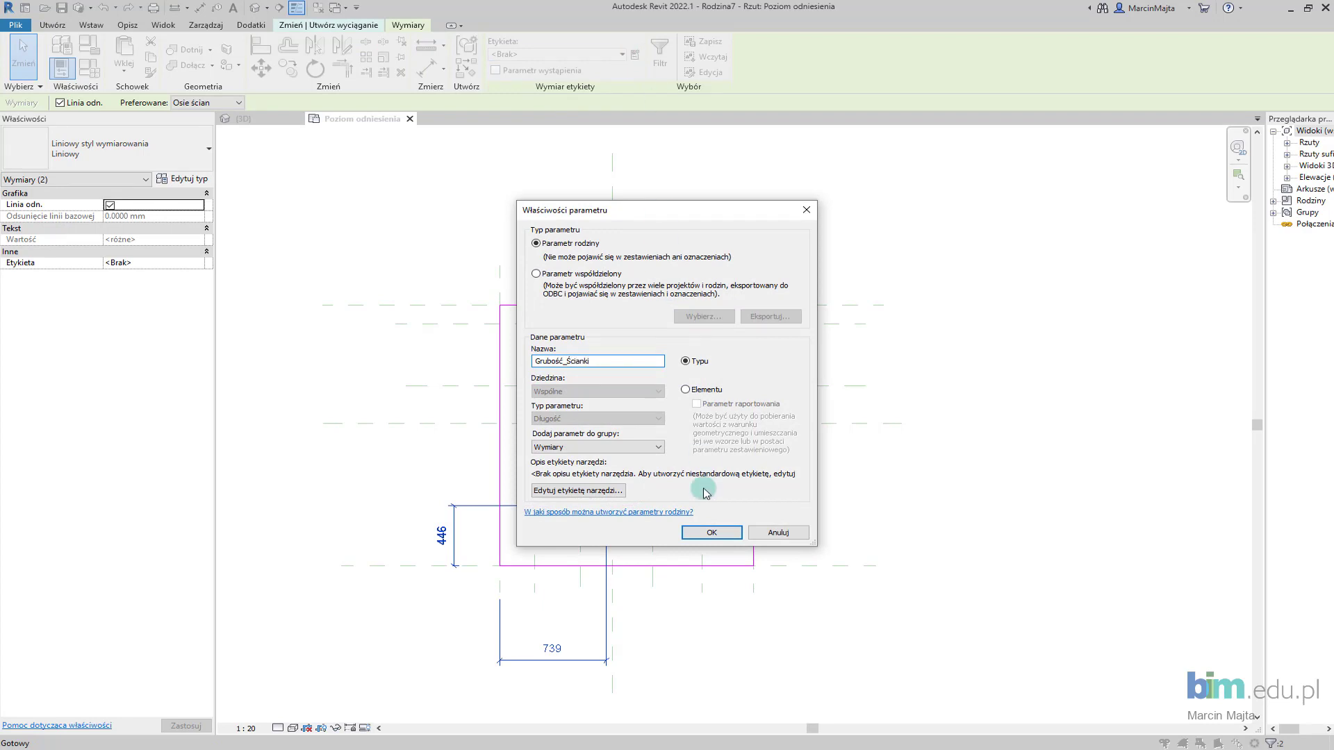
{"action": "left_click", "coordinate": [711, 532]}
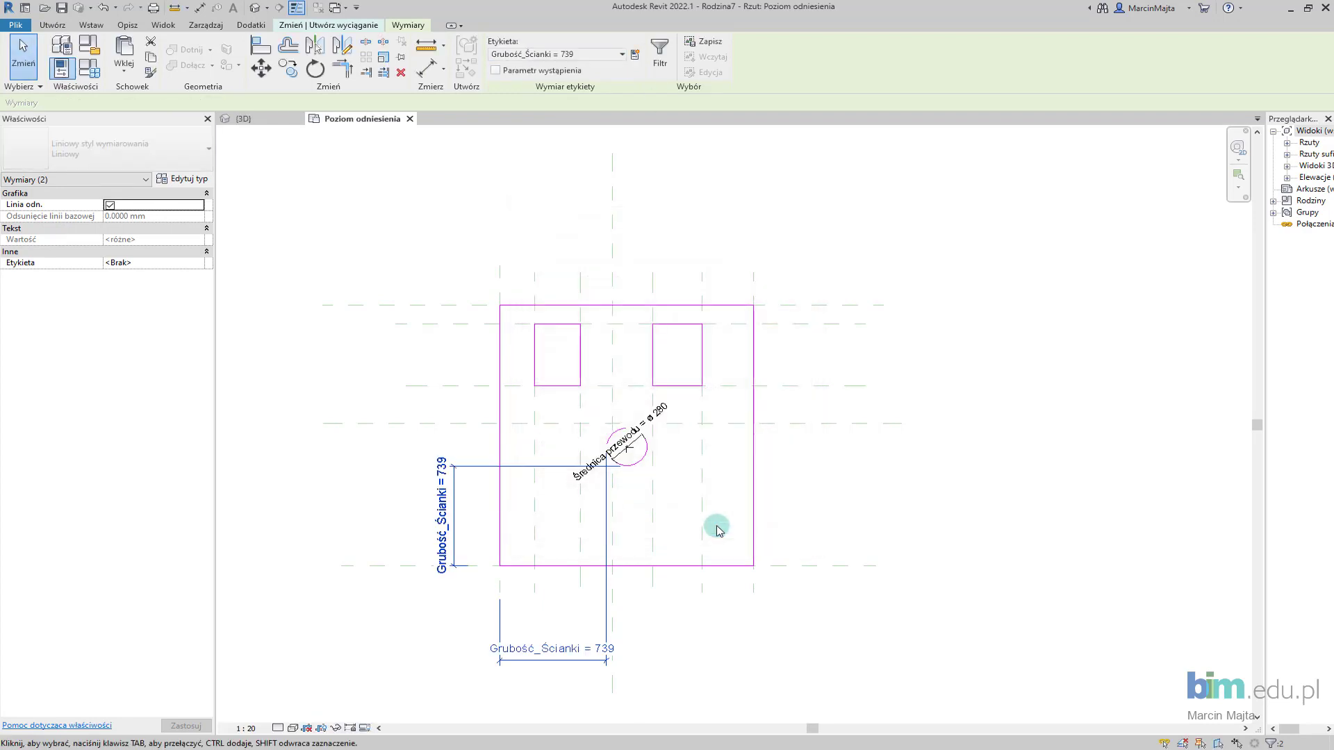
{"action": "left_click", "coordinate": [442, 478]}
{"action": "key", "text": "Escape"}
{"action": "left_click", "coordinate": [442, 493]}
{"action": "type", "text": "40"}
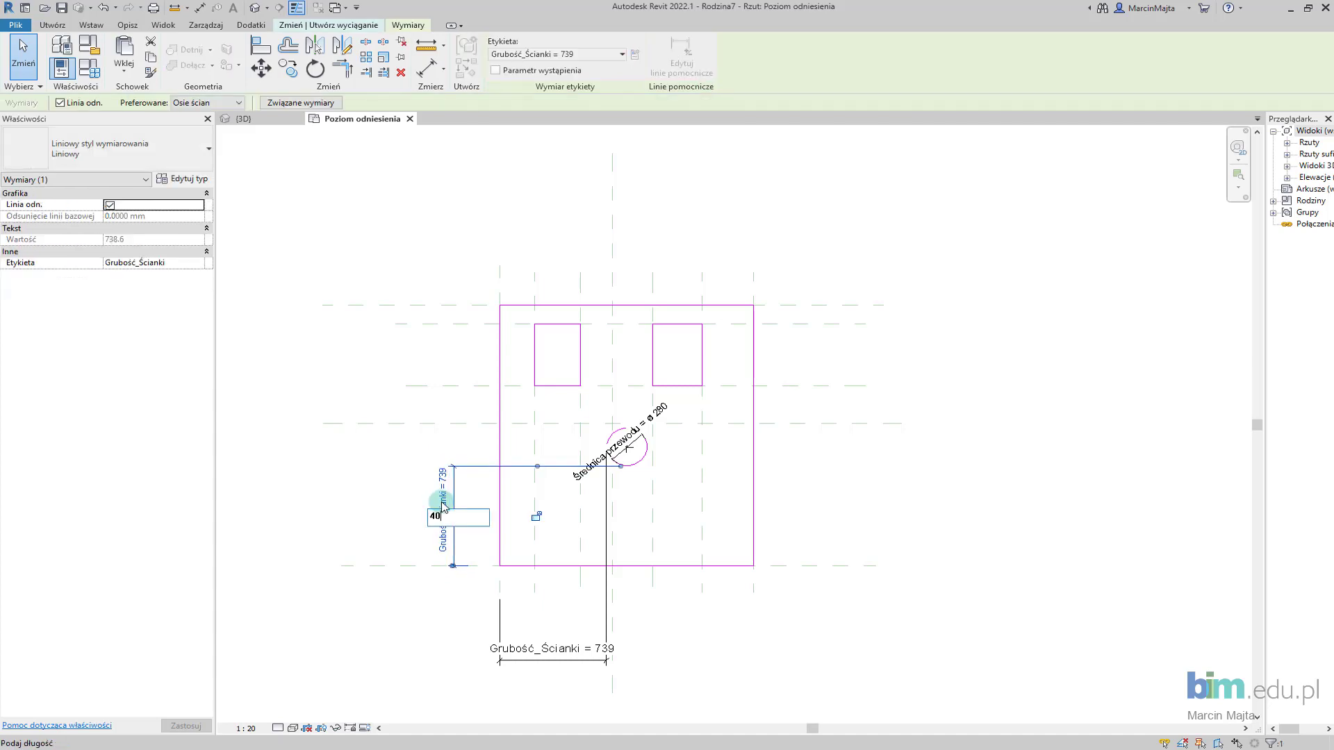
{"action": "key", "text": "Return"}
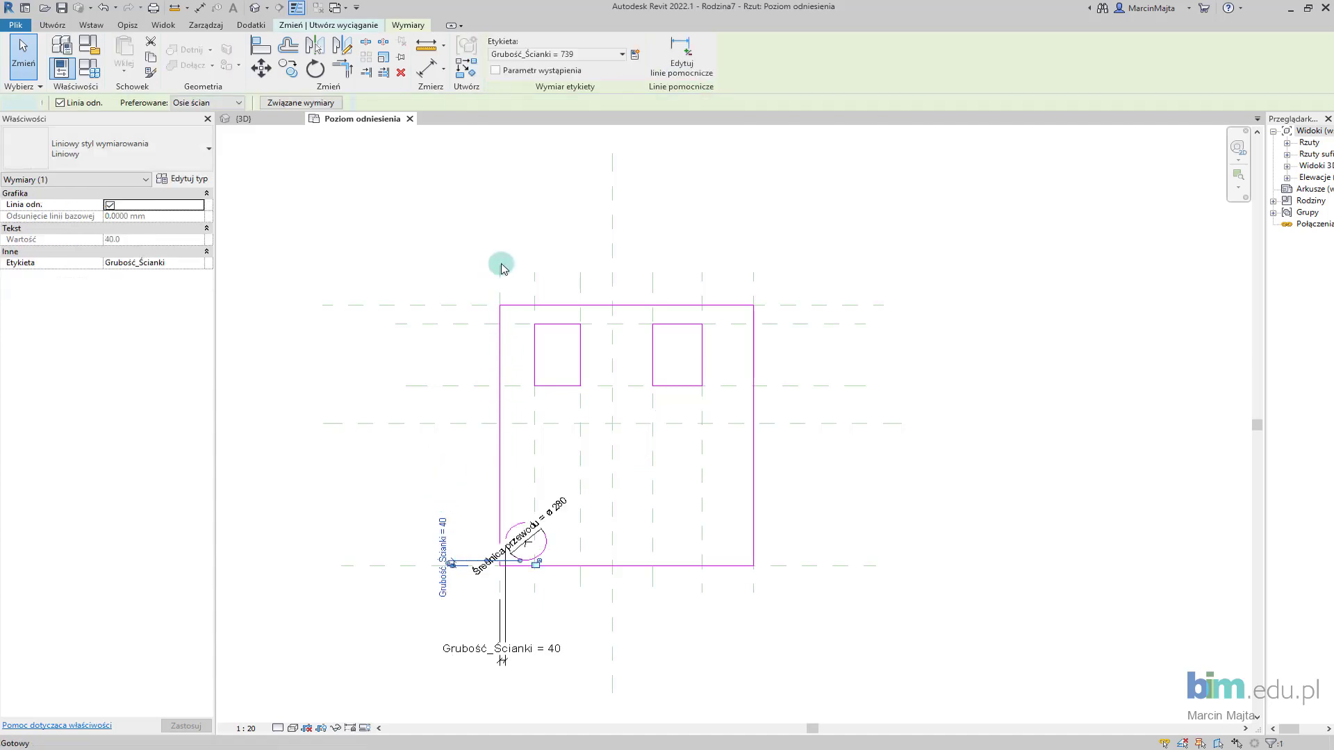
{"action": "key", "text": "Escape"}
{"action": "left_click", "coordinate": [501, 69]}
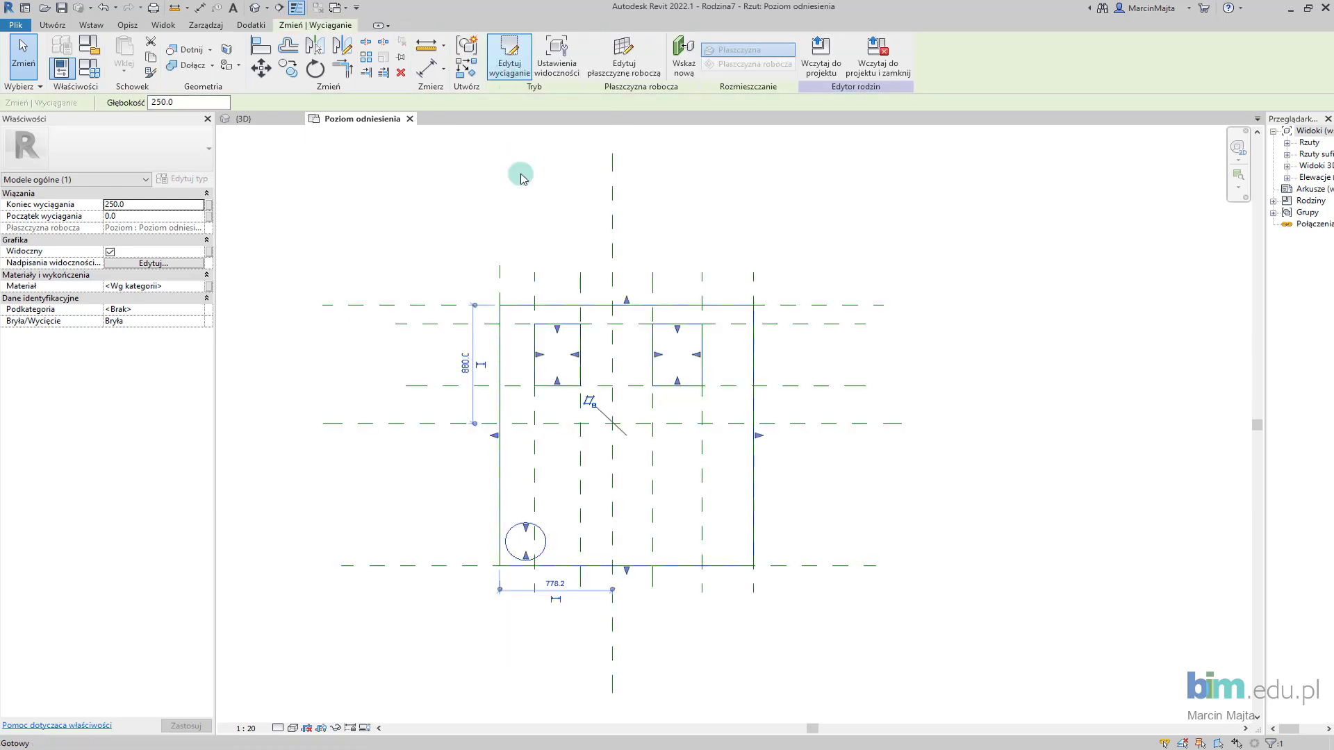
Switch the view to the shaded Consistent Colors visual style
{"action": "left_click", "coordinate": [464, 320]}
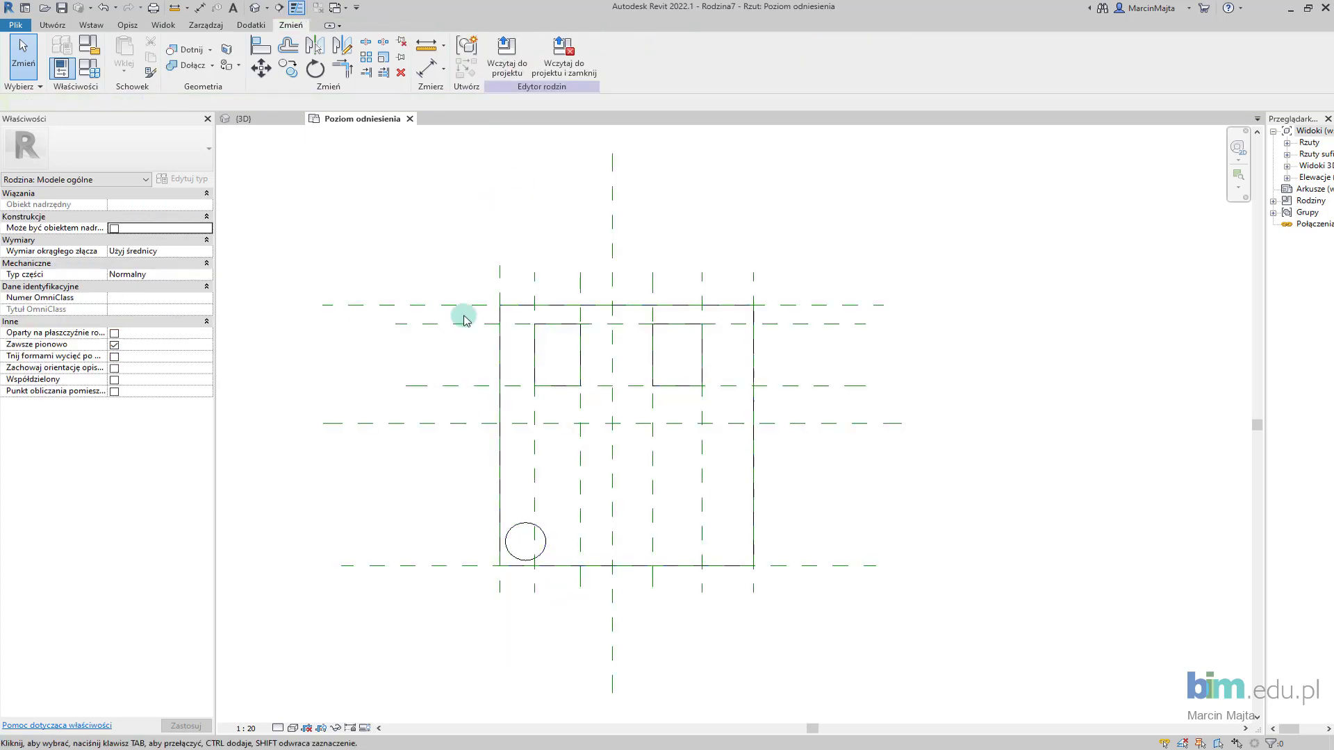
{"action": "left_click", "coordinate": [292, 727]}
{"action": "left_click", "coordinate": [311, 703]}
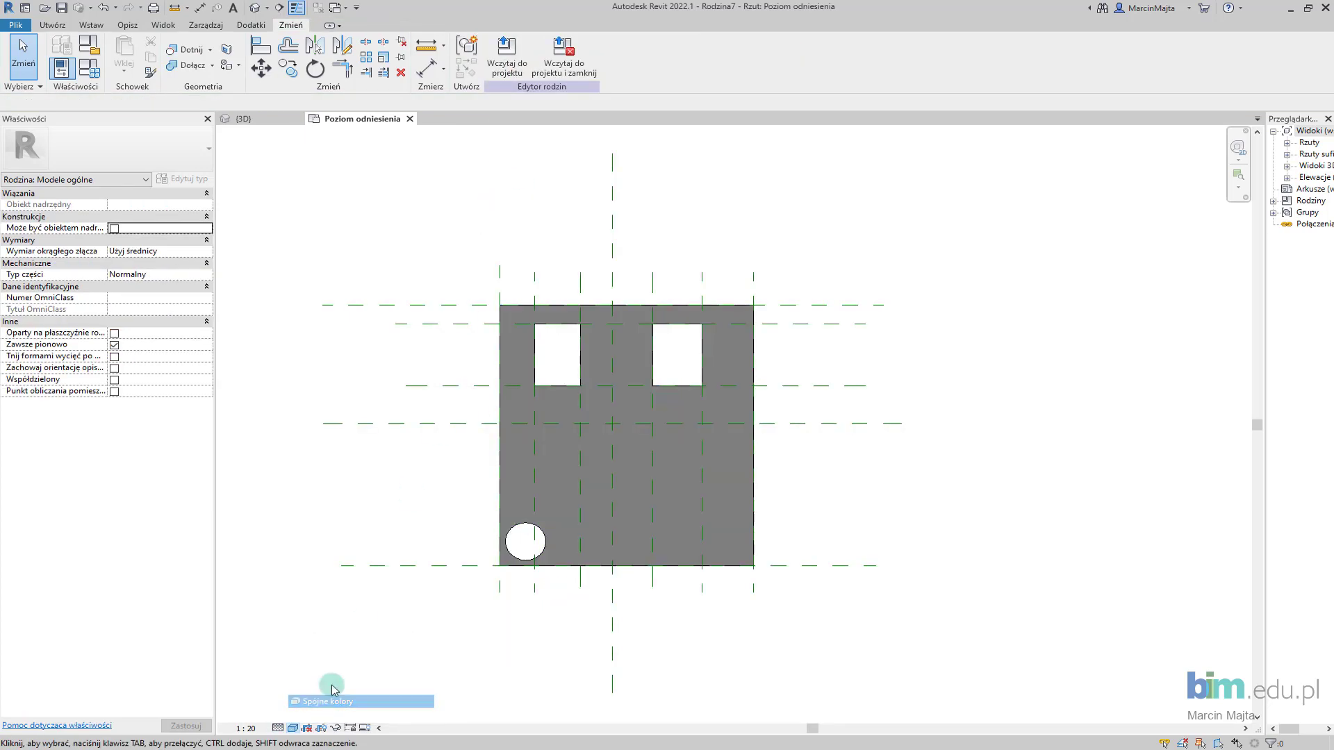
Assign Beton wzmocniony włóknem szklanym to the chimney extrusion and finish editing
{"action": "left_click", "coordinate": [512, 450]}
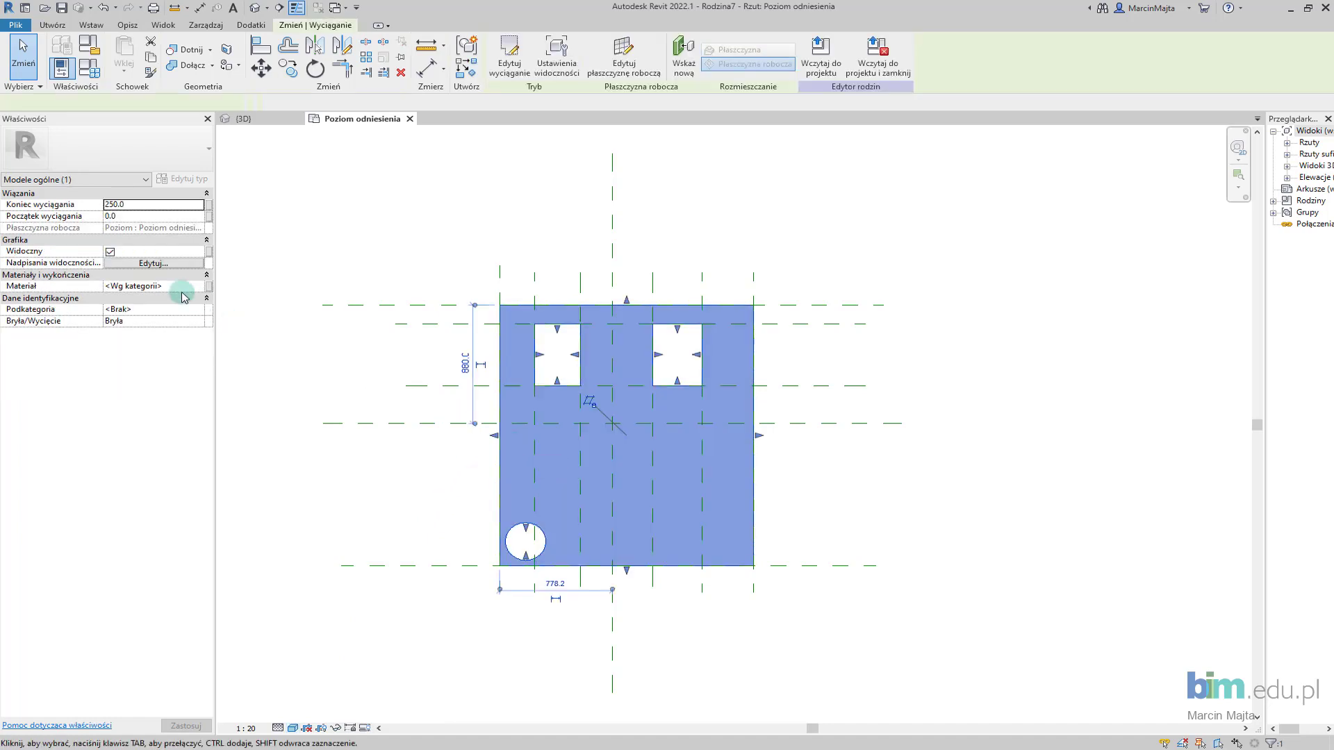
{"action": "left_click", "coordinate": [202, 287]}
{"action": "type", "text": "beton"}
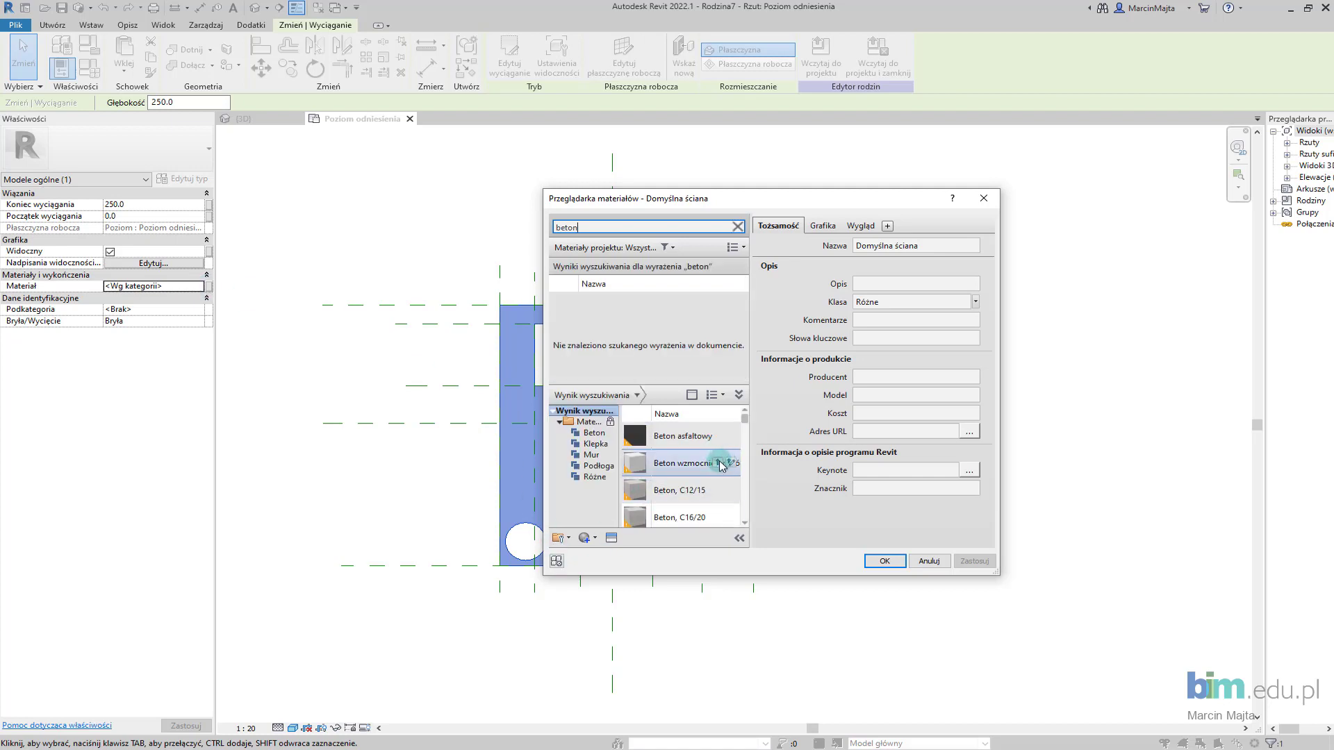
{"action": "left_click", "coordinate": [719, 462]}
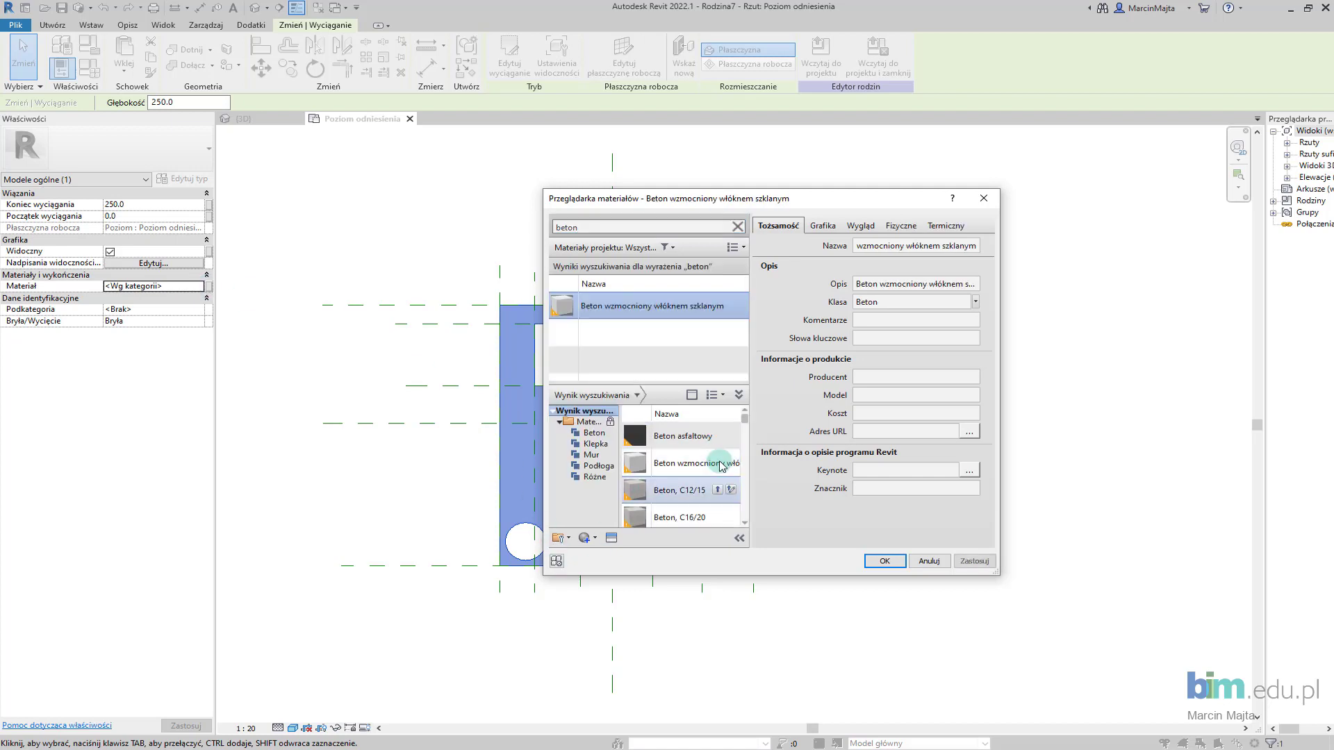
{"action": "left_click", "coordinate": [885, 561]}
{"action": "left_click", "coordinate": [858, 469]}
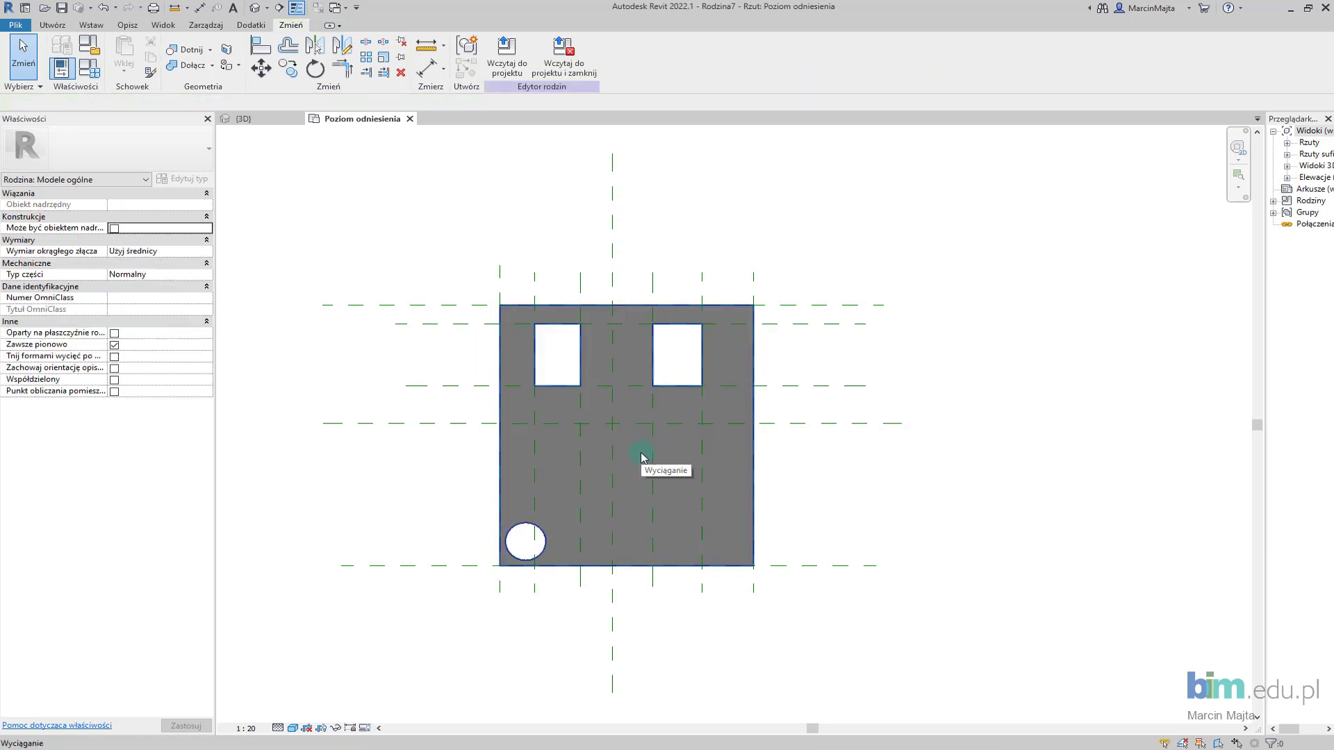
Dimension the overall 1954 width and its split at the centre reference plane
{"action": "key", "text": "d"}
{"action": "key", "text": "i"}
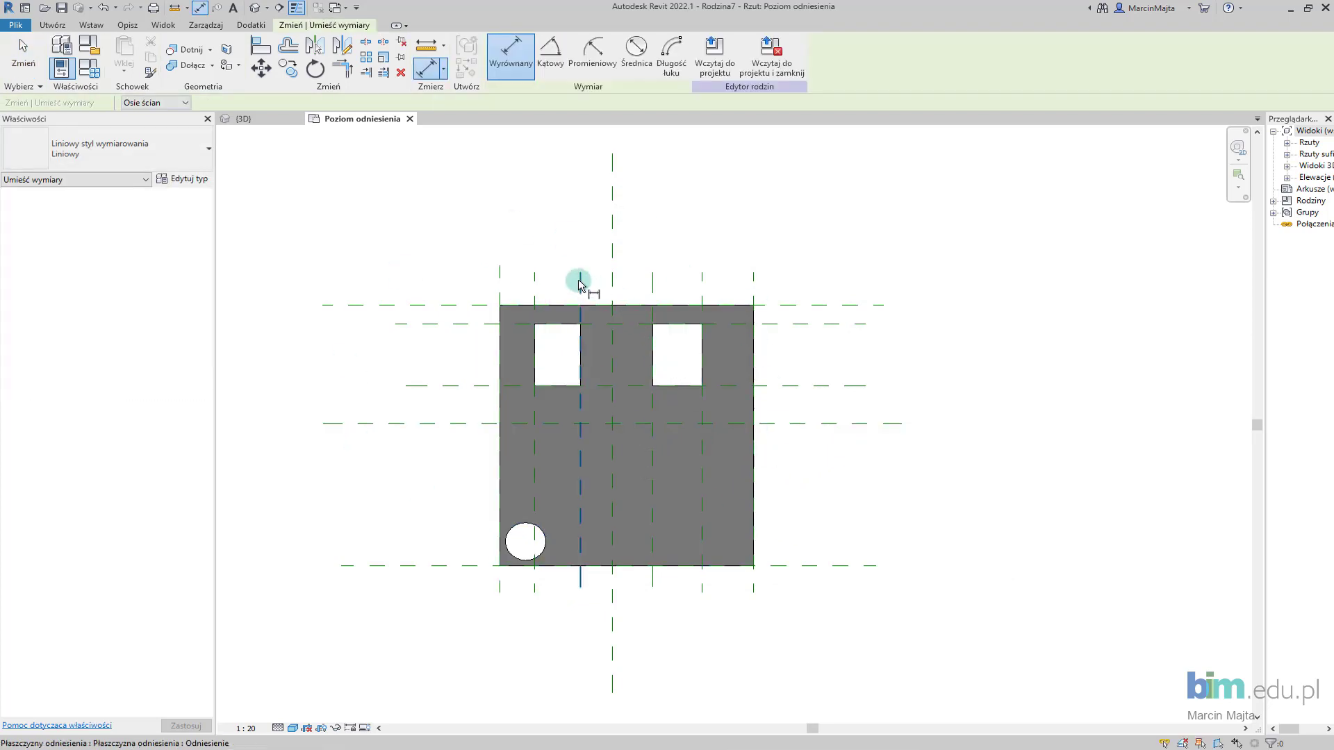
{"action": "left_click", "coordinate": [501, 271]}
{"action": "left_click", "coordinate": [754, 274]}
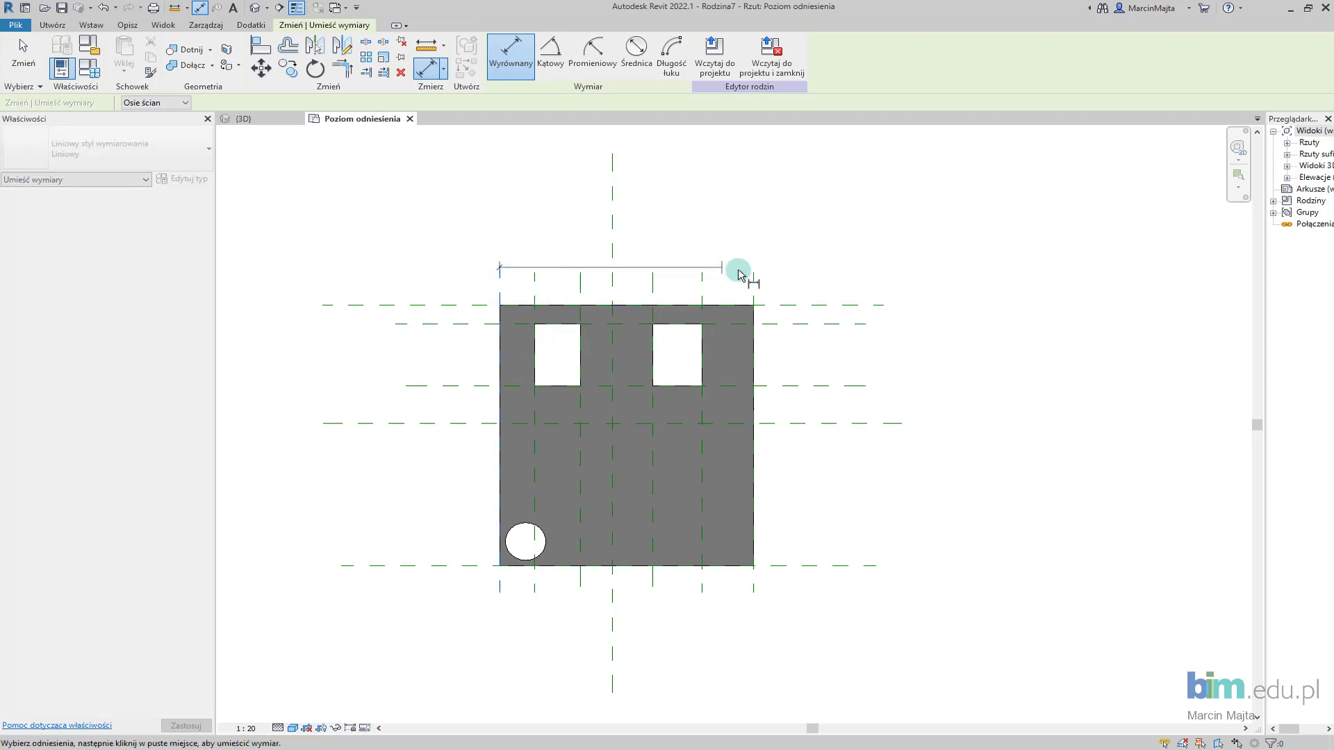
{"action": "left_click", "coordinate": [706, 191]}
{"action": "left_click", "coordinate": [499, 286]}
{"action": "left_click", "coordinate": [612, 249]}
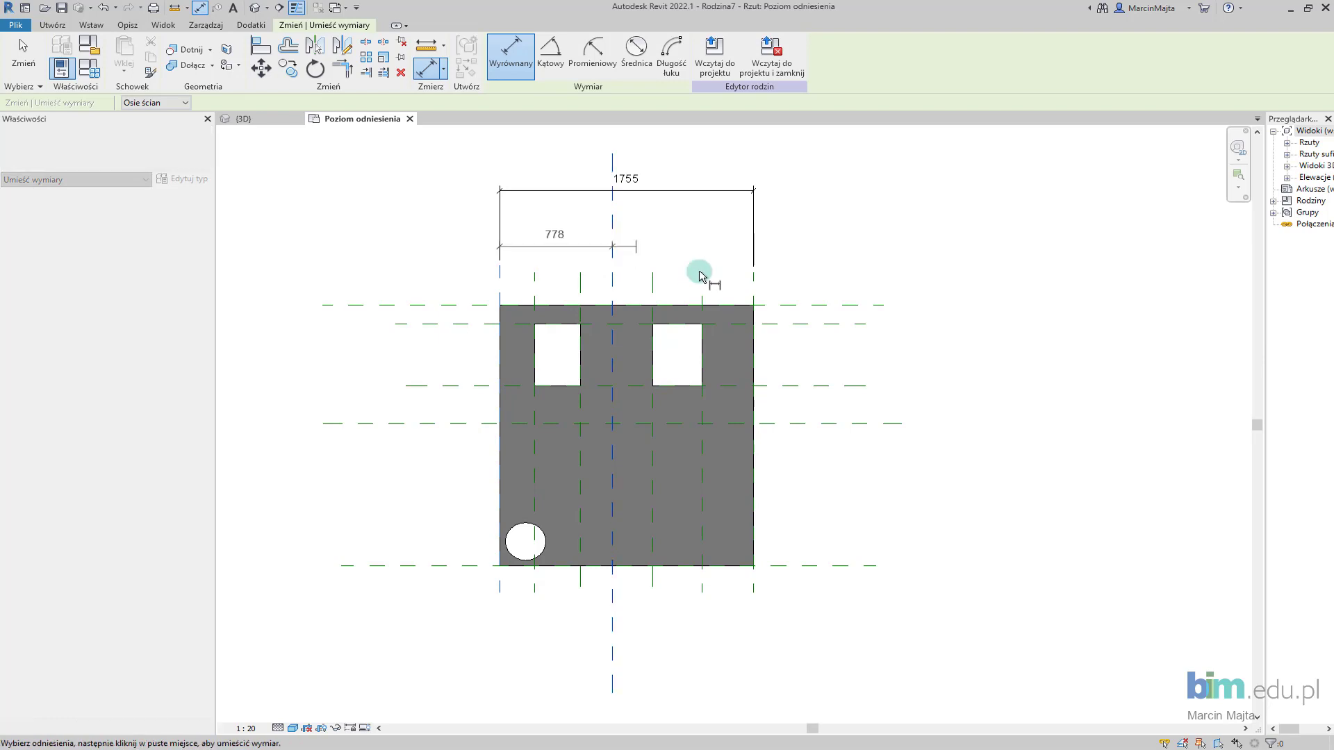
{"action": "left_click", "coordinate": [753, 285]}
{"action": "left_click", "coordinate": [677, 217]}
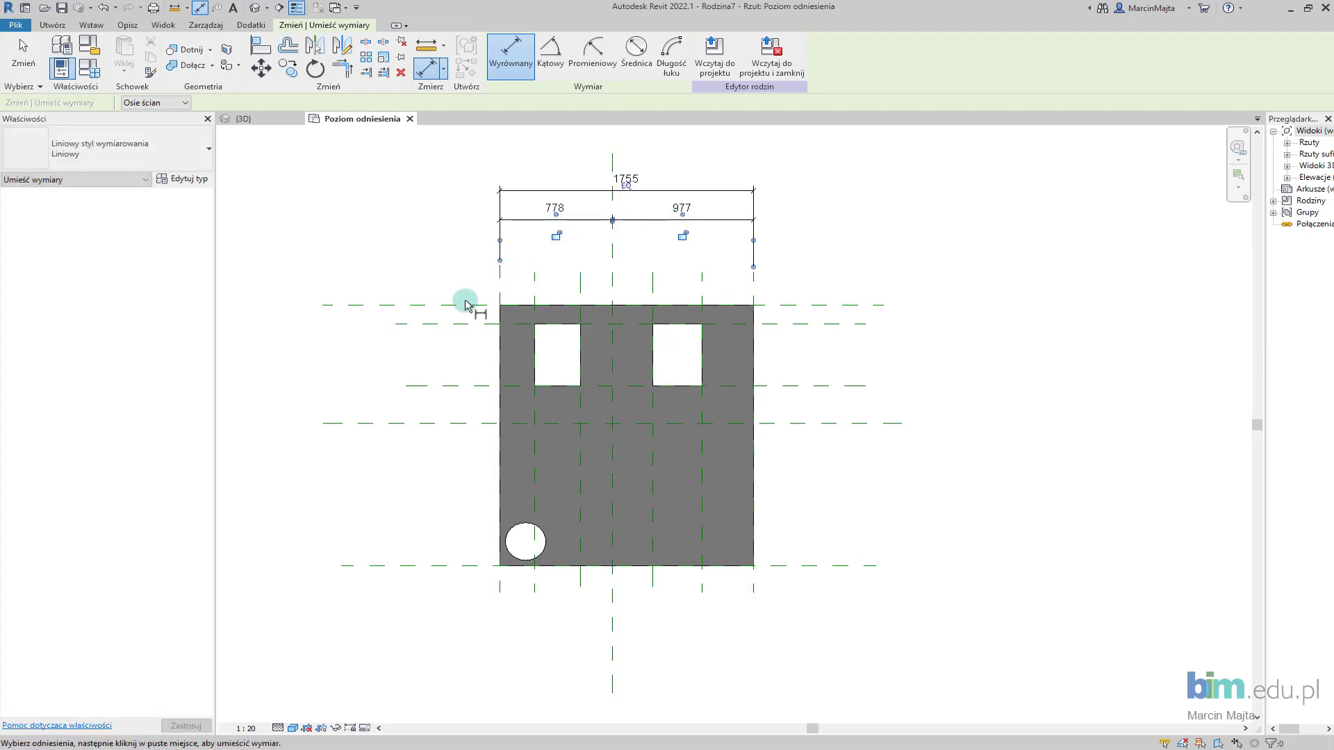
Dimension the overall 2108 depth and its split, and set both split strings to EQ
{"action": "left_click", "coordinate": [465, 305]}
{"action": "left_click", "coordinate": [340, 566]}
{"action": "left_click", "coordinate": [331, 510]}
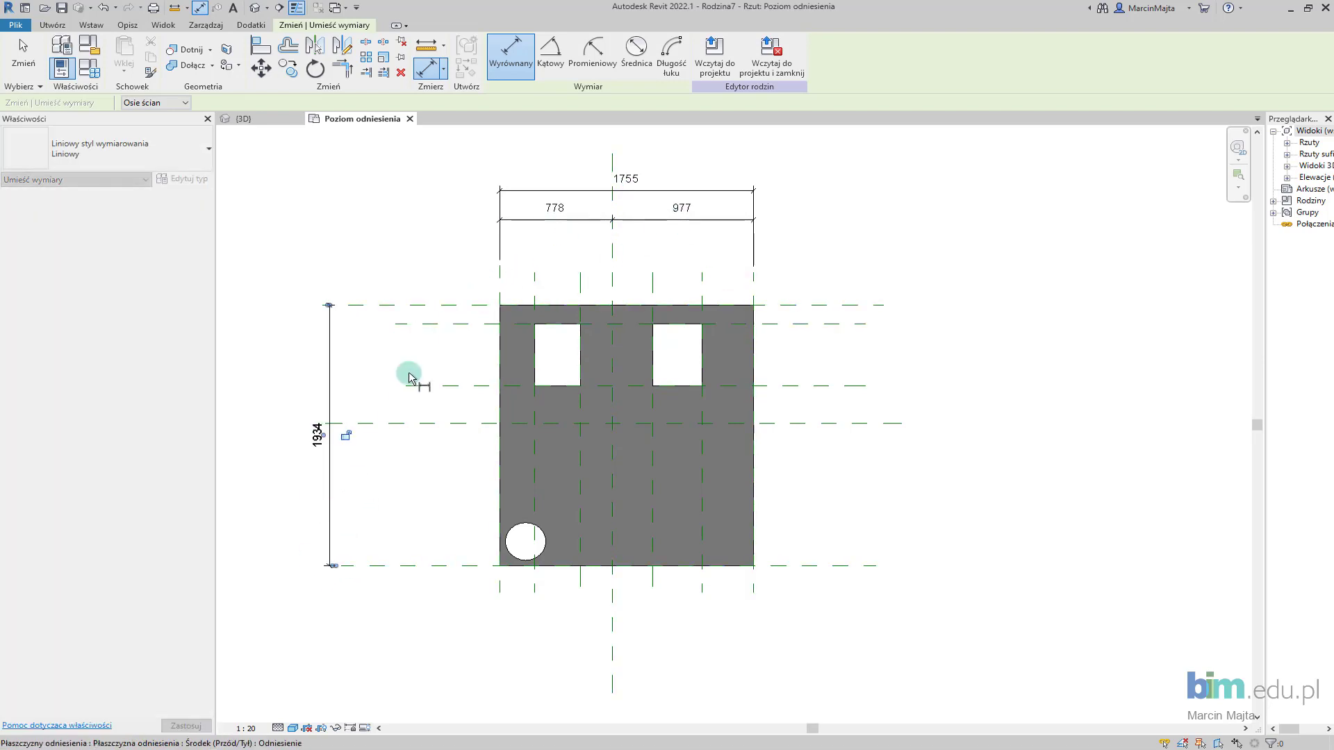
{"action": "left_click", "coordinate": [373, 304]}
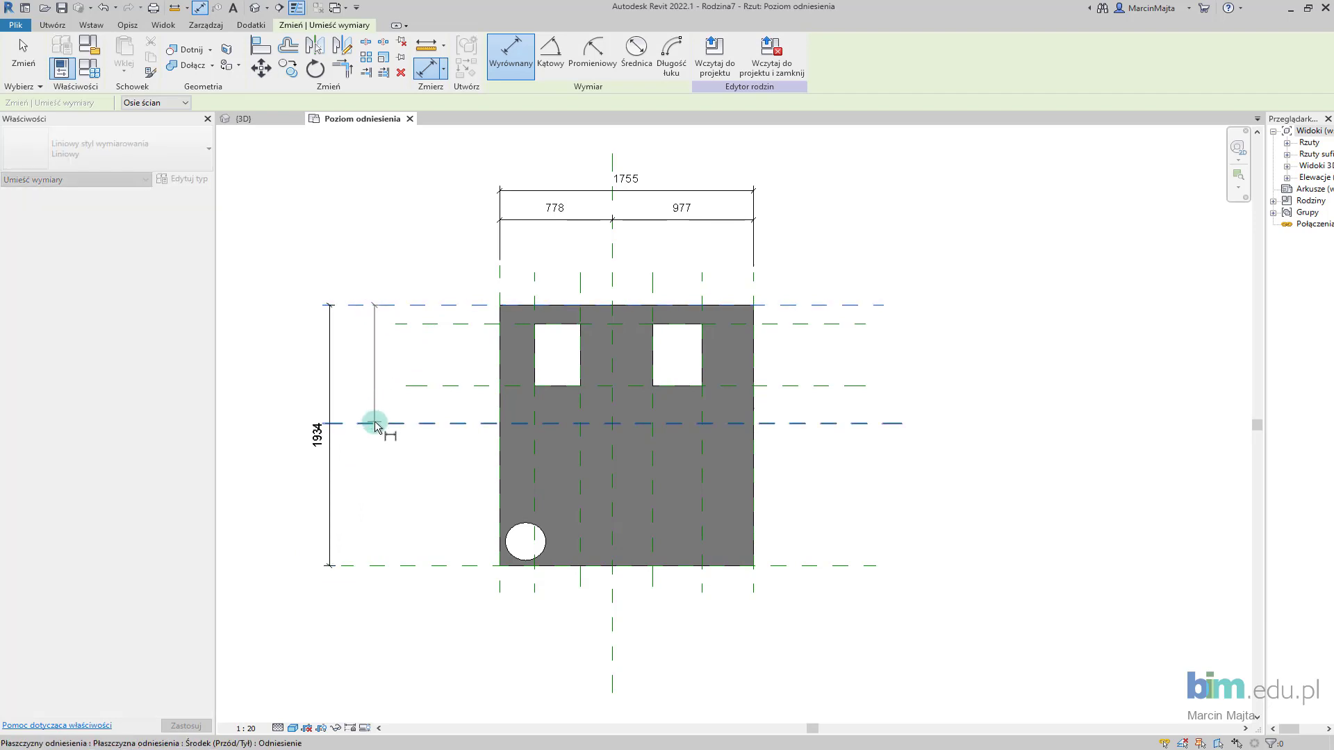
{"action": "left_click", "coordinate": [374, 424]}
{"action": "left_click", "coordinate": [368, 500]}
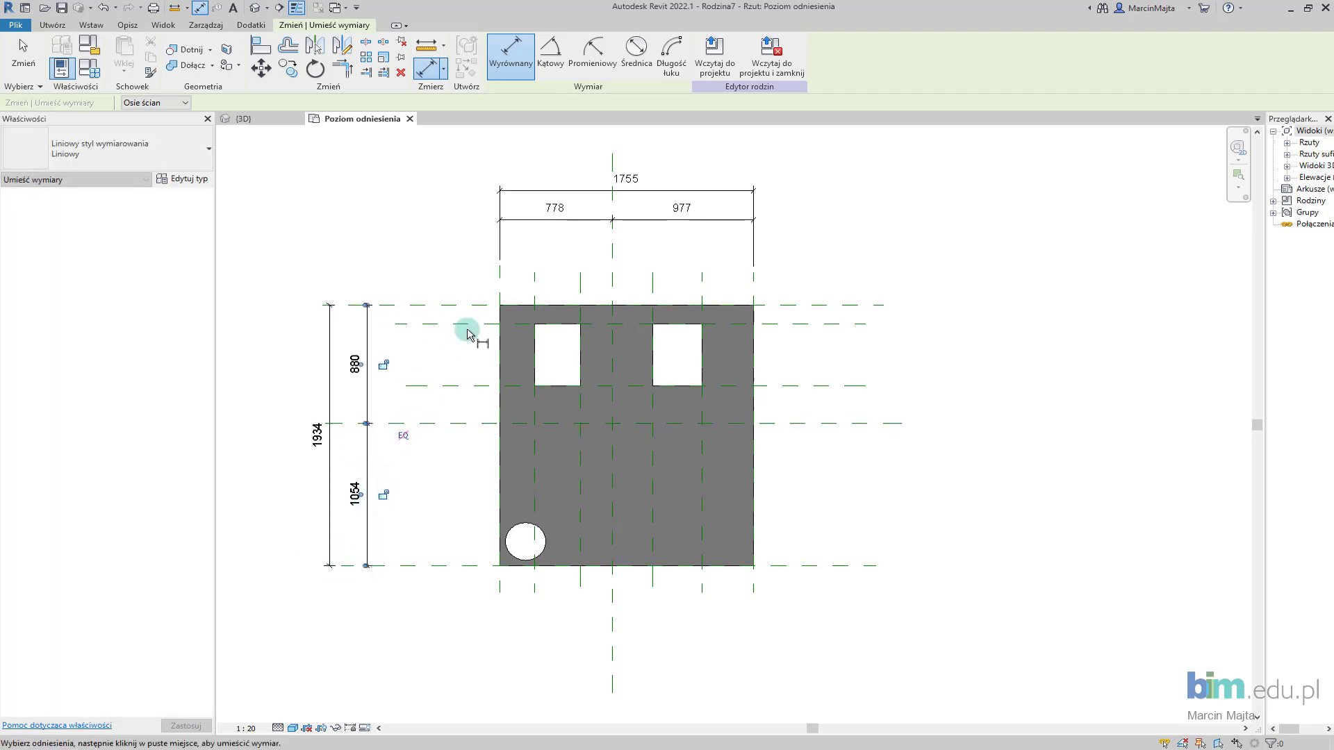
{"action": "left_click", "coordinate": [402, 424]}
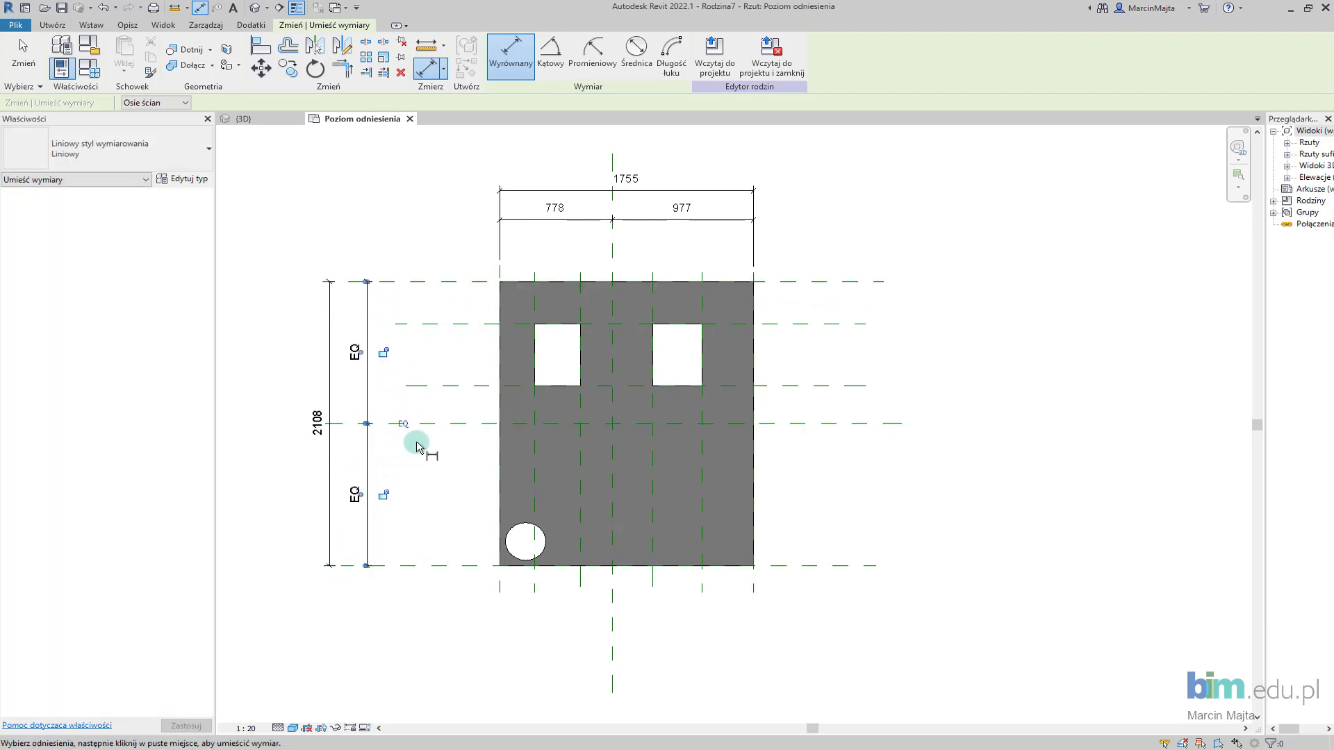
{"action": "key", "text": "Escape"}
{"action": "left_click", "coordinate": [599, 220]}
{"action": "left_click", "coordinate": [612, 186]}
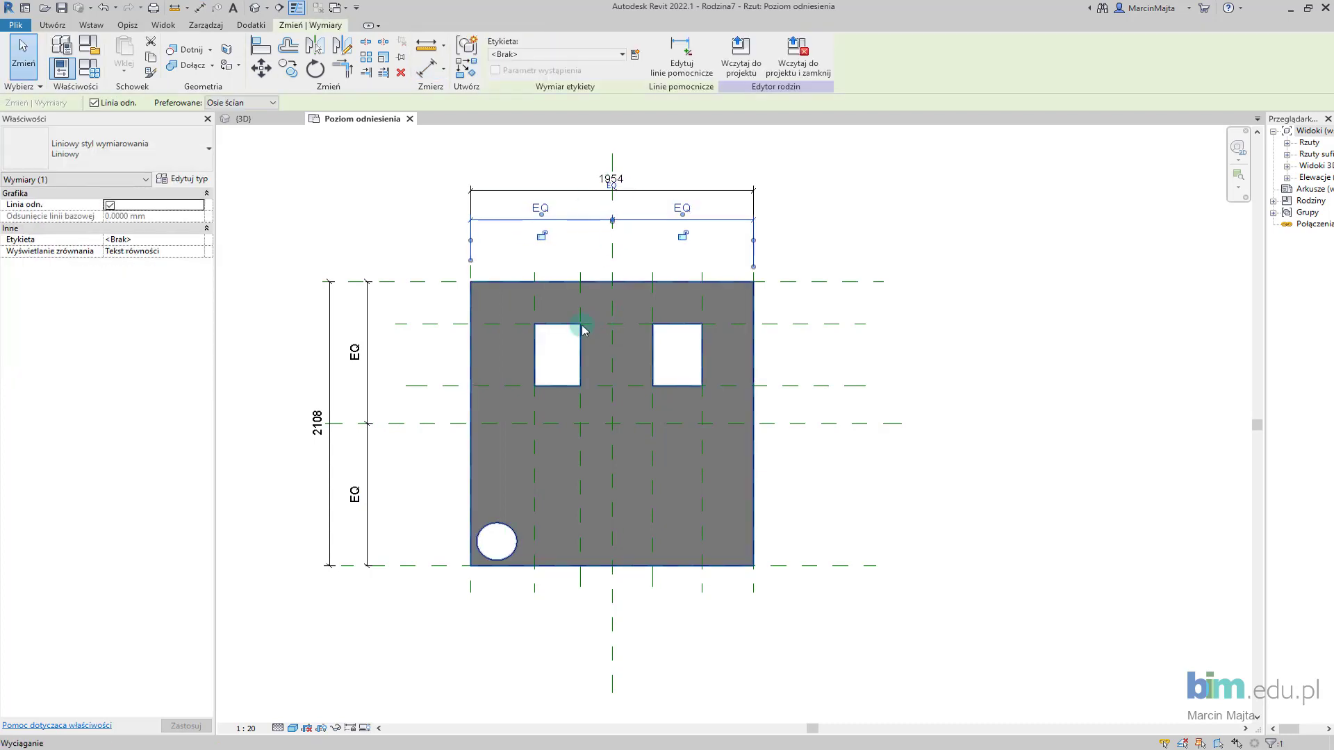
{"action": "left_click", "coordinate": [566, 339]}
Dimension the horizontal opening offsets 439, 318, 340 and 357 across the block
{"action": "key", "text": "d"}
{"action": "key", "text": "i"}
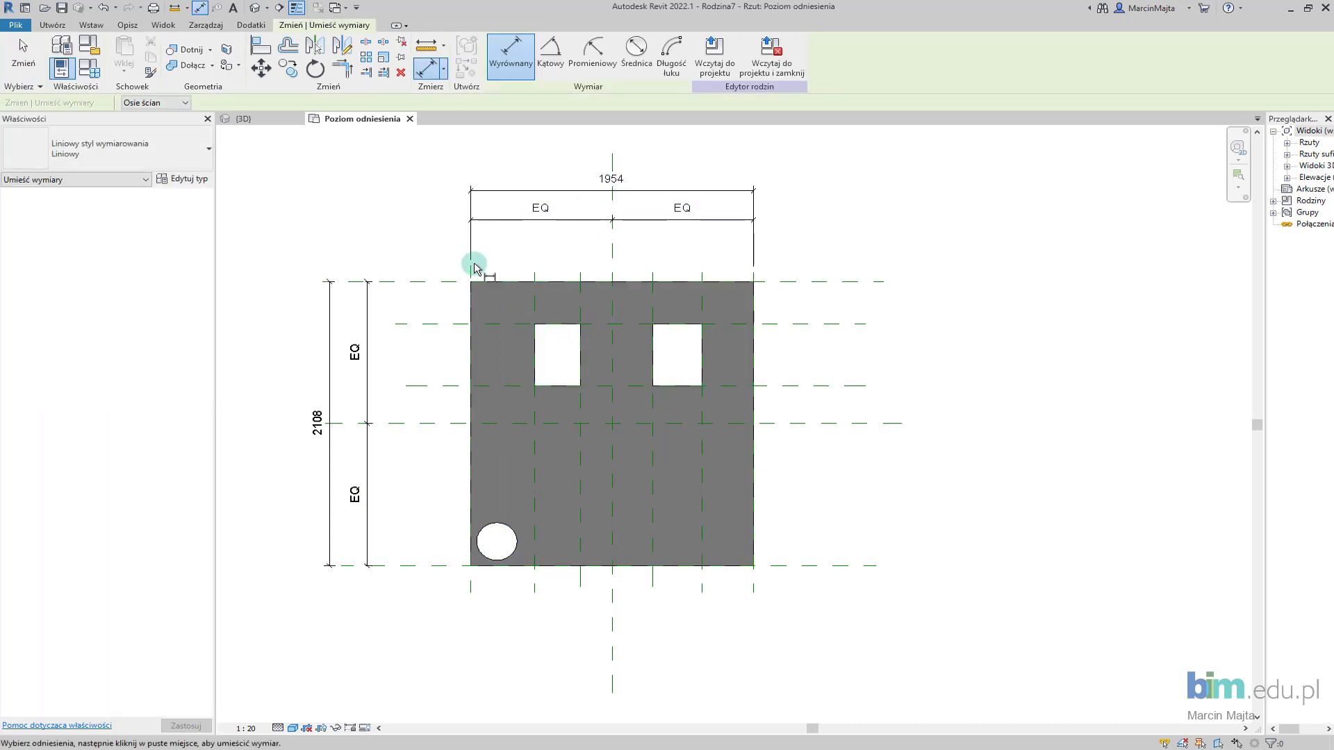
{"action": "left_click", "coordinate": [473, 273]}
{"action": "left_click", "coordinate": [534, 276]}
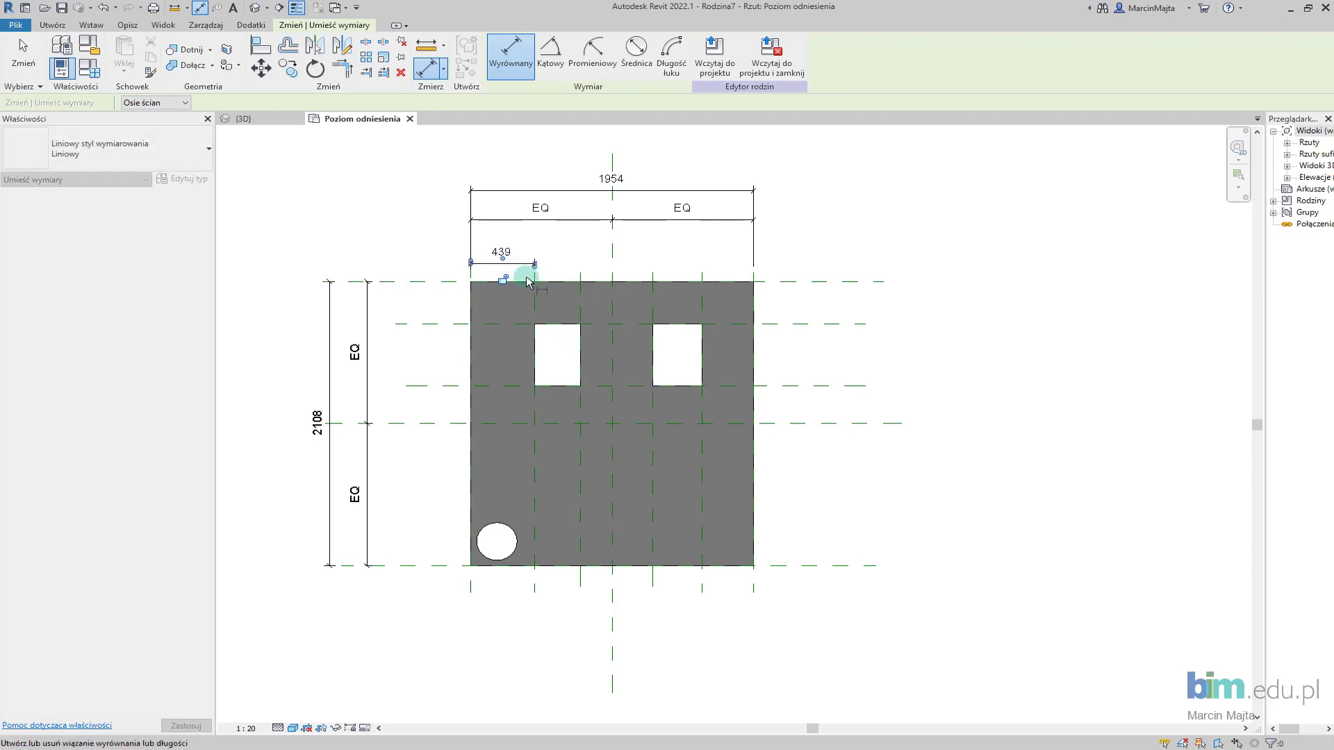
{"action": "left_click", "coordinate": [580, 279]}
{"action": "left_click", "coordinate": [583, 239]}
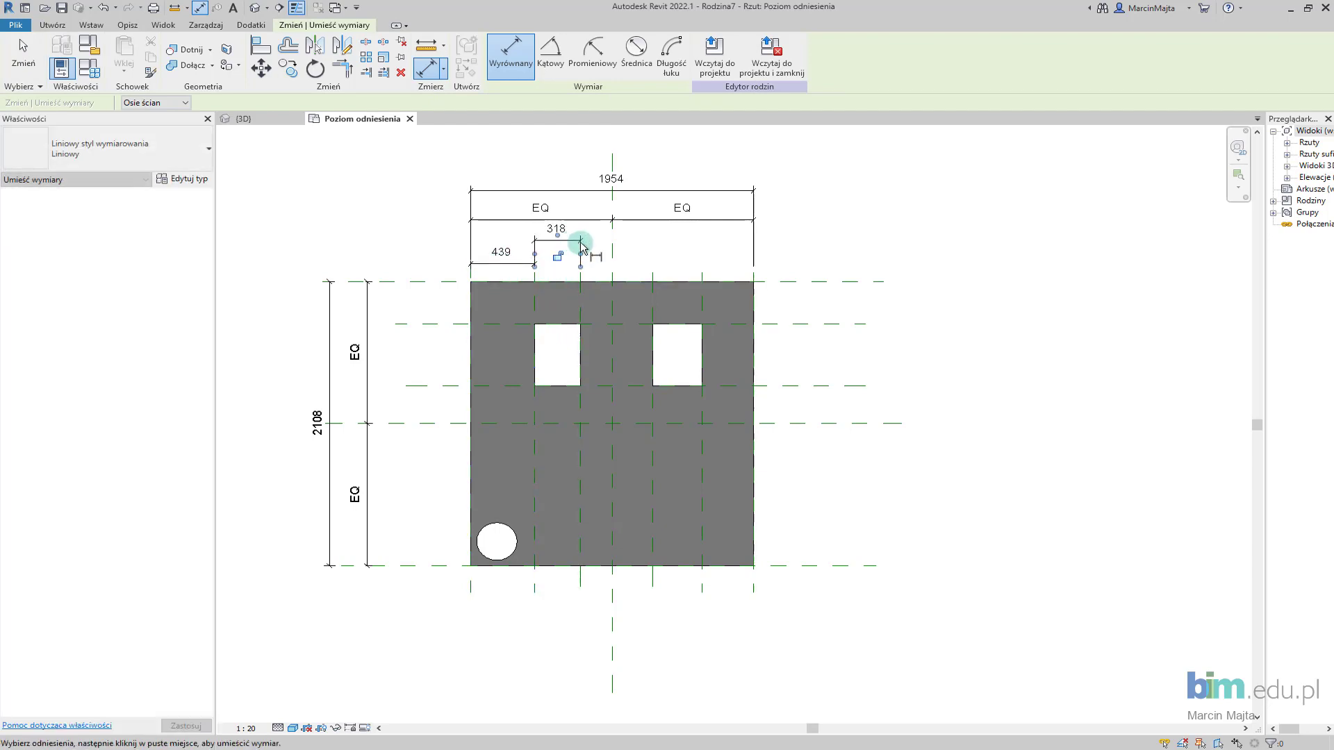
{"action": "left_click", "coordinate": [653, 278]}
{"action": "left_click", "coordinate": [701, 275]}
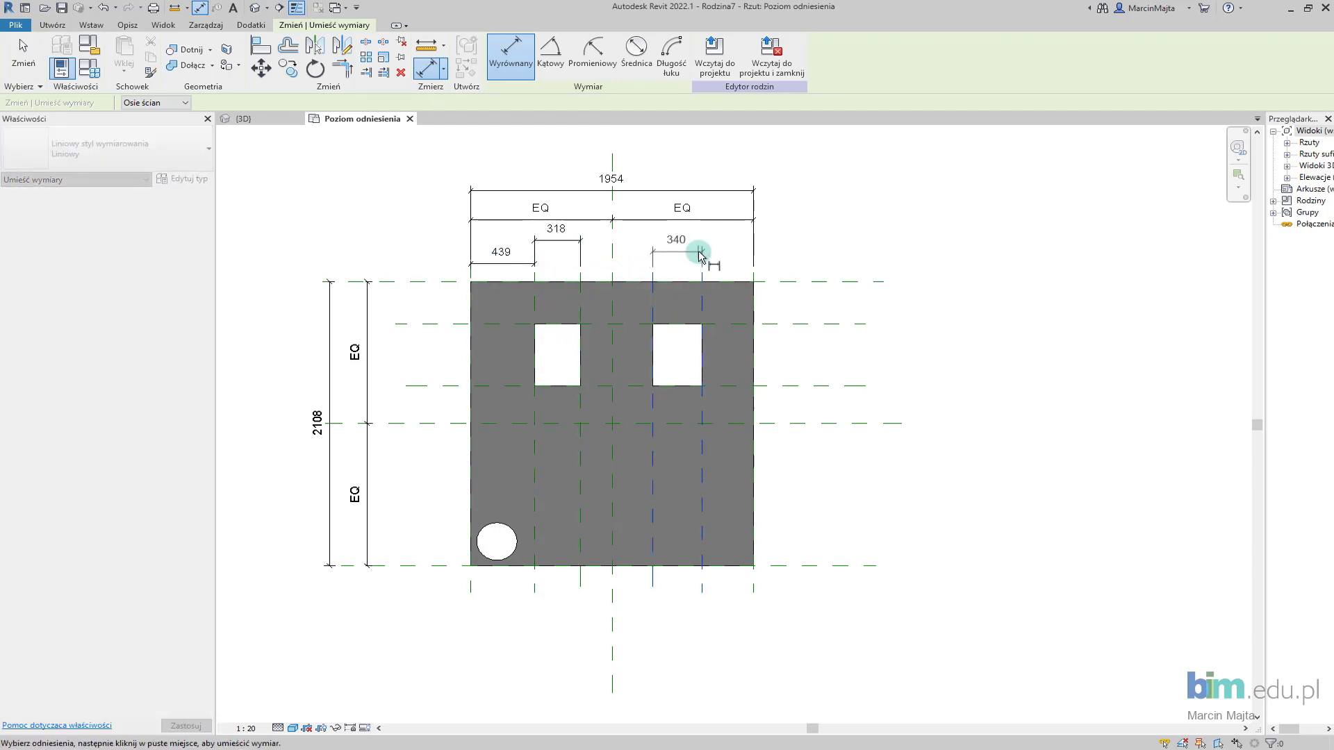
{"action": "left_click", "coordinate": [755, 277]}
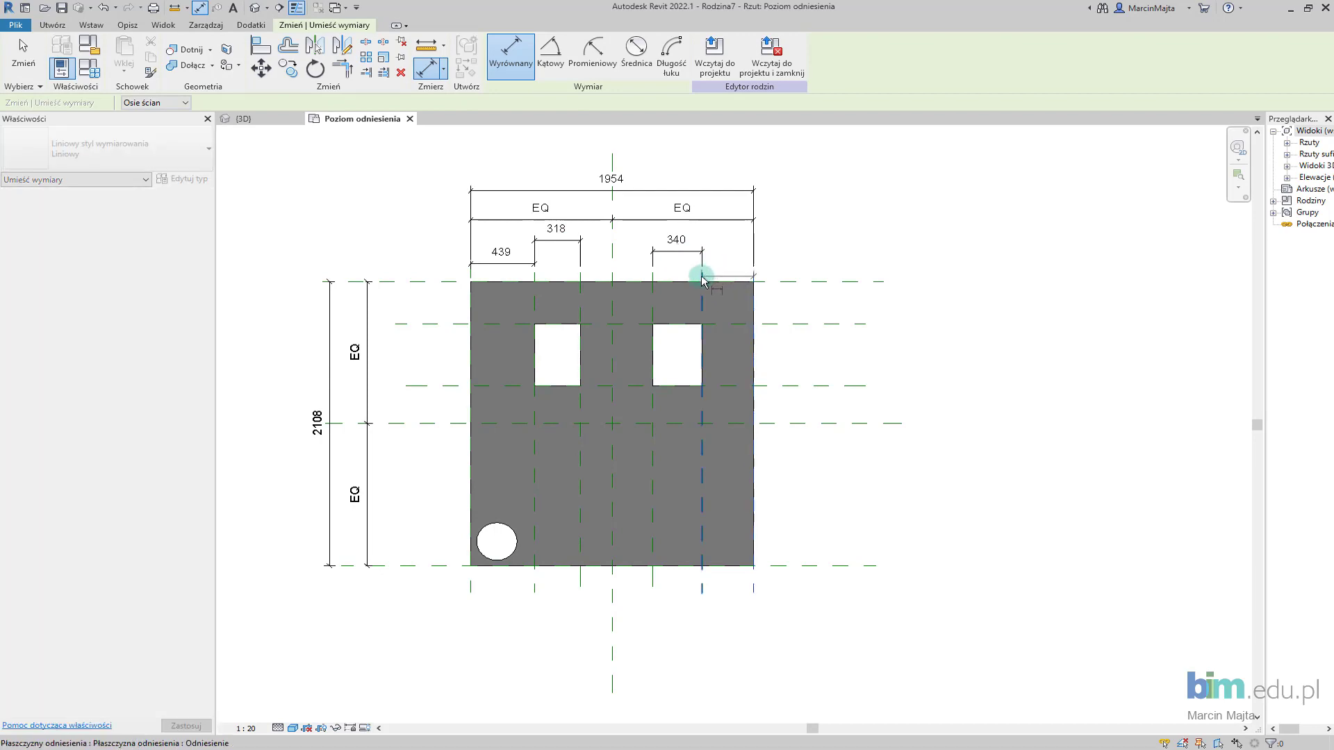
{"action": "left_click", "coordinate": [792, 262]}
Dimension the 315 top-edge offset and 458 opening depth
{"action": "left_click", "coordinate": [419, 282]}
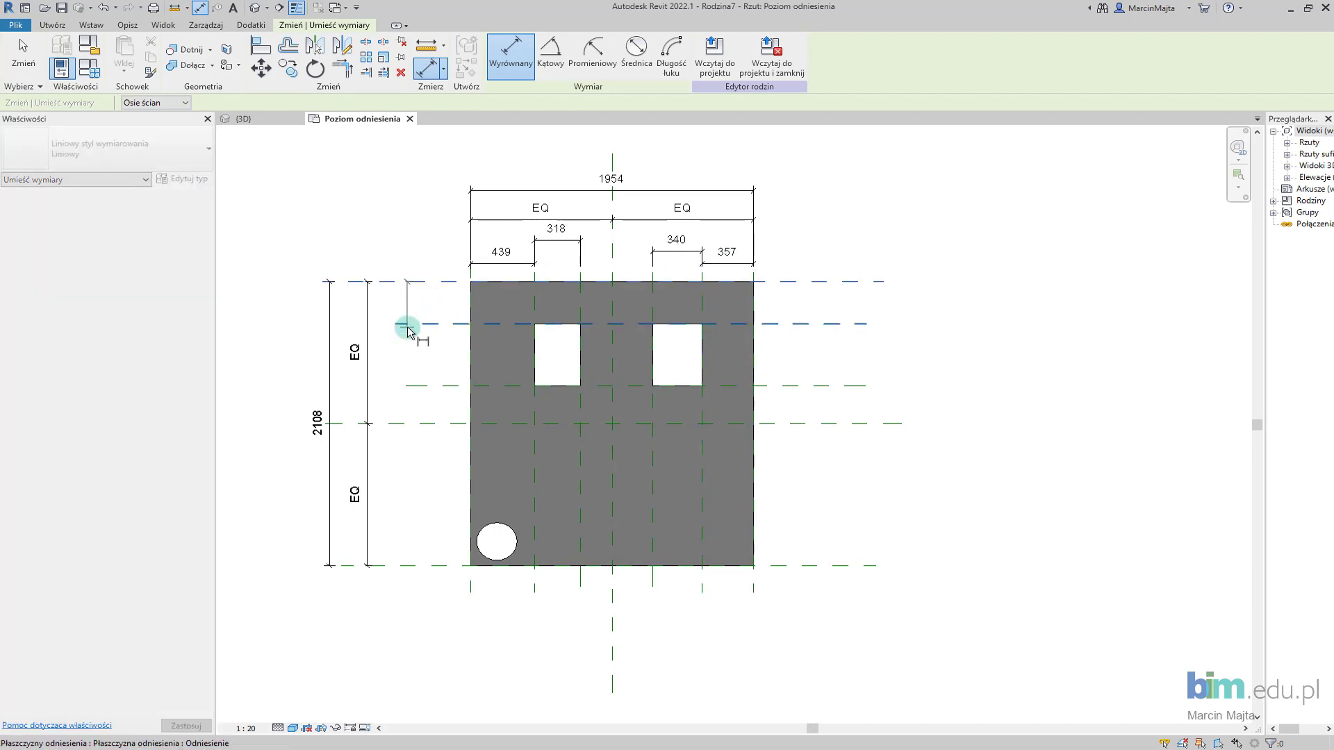
{"action": "left_click", "coordinate": [417, 324]}
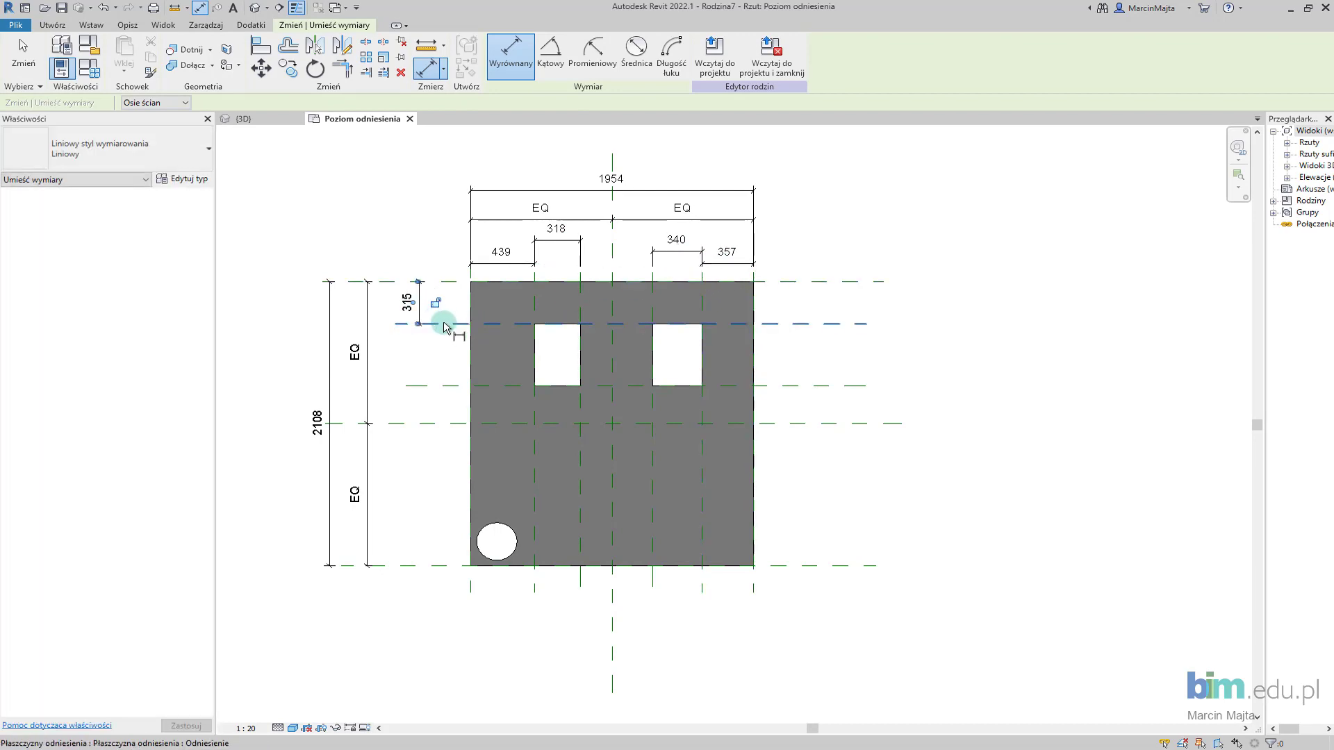
{"action": "left_click", "coordinate": [441, 323]}
{"action": "left_click", "coordinate": [443, 386]}
{"action": "left_click", "coordinate": [446, 368]}
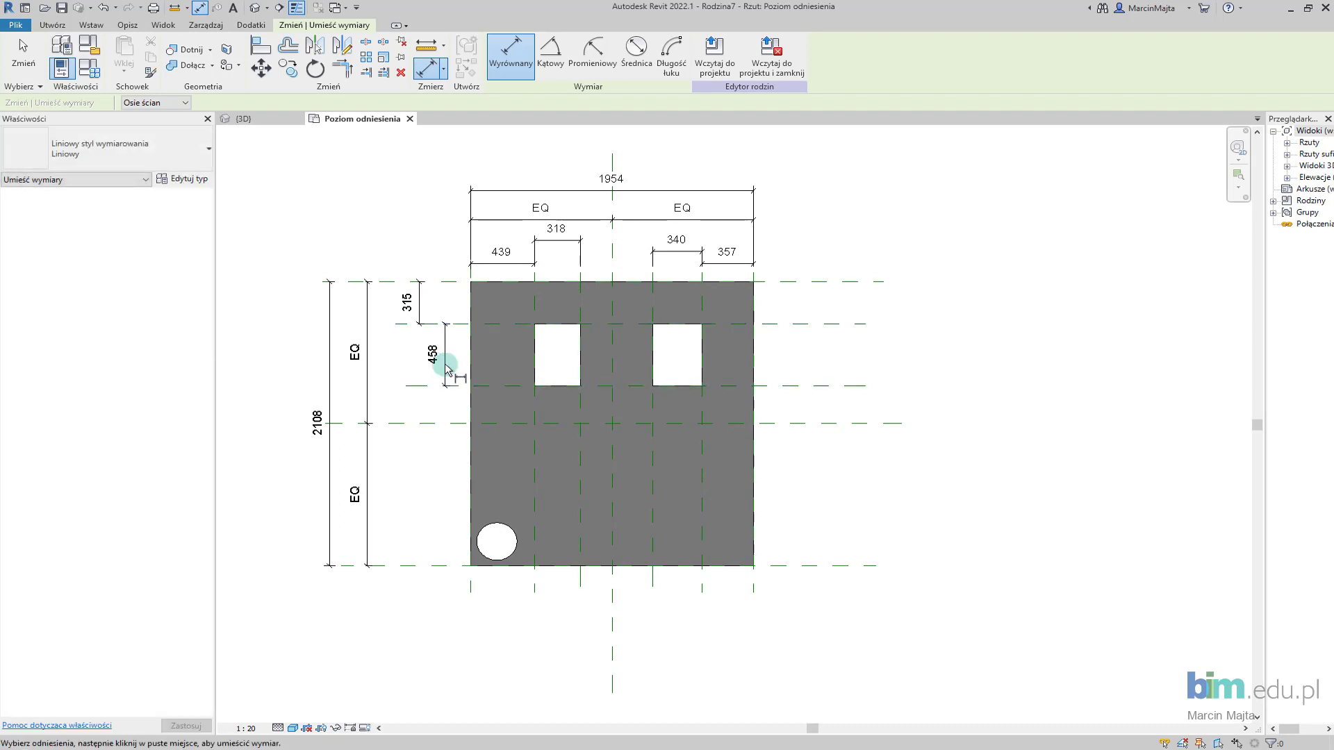
{"action": "key", "text": "Escape"}
{"action": "scroll", "coordinate": [447, 343], "scroll_direction": "down", "scroll_amount": 1}
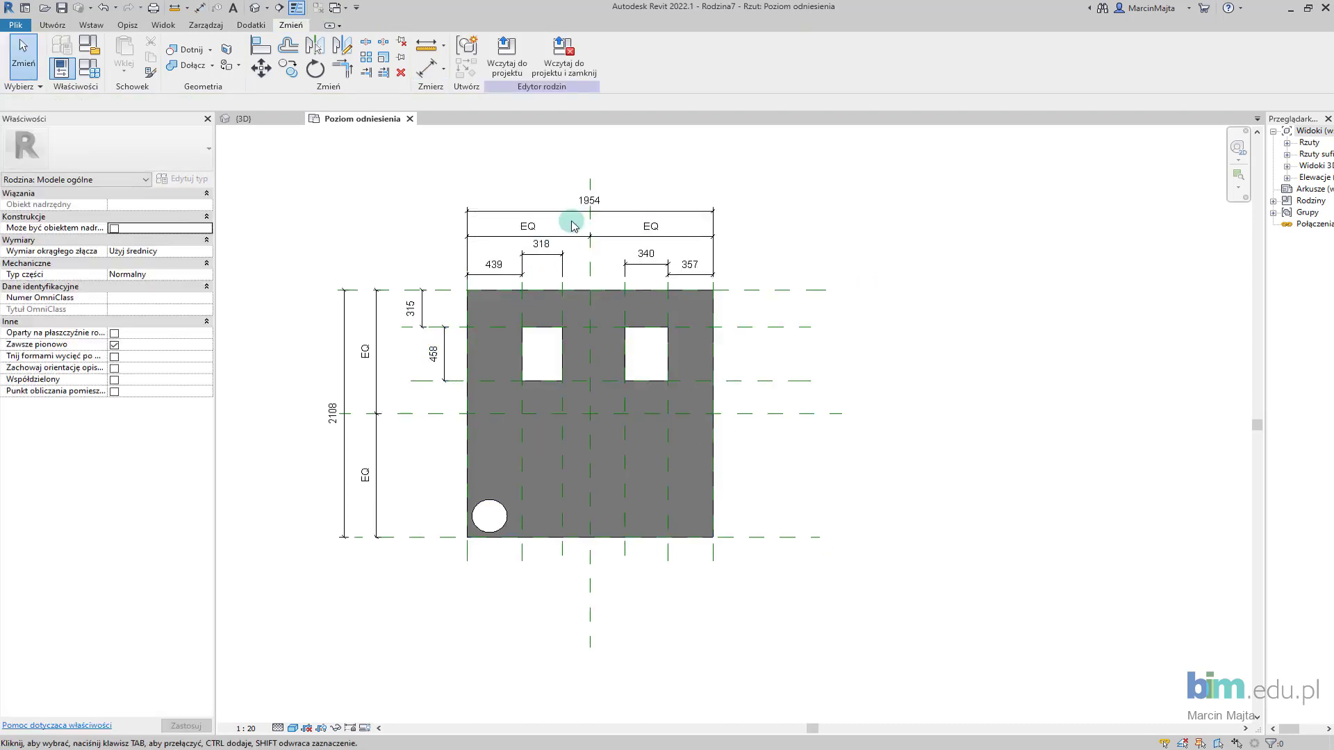
Label the 439, 357 and 315 edge offsets with Grubość_Ścianki
{"action": "left_click", "coordinate": [499, 268]}
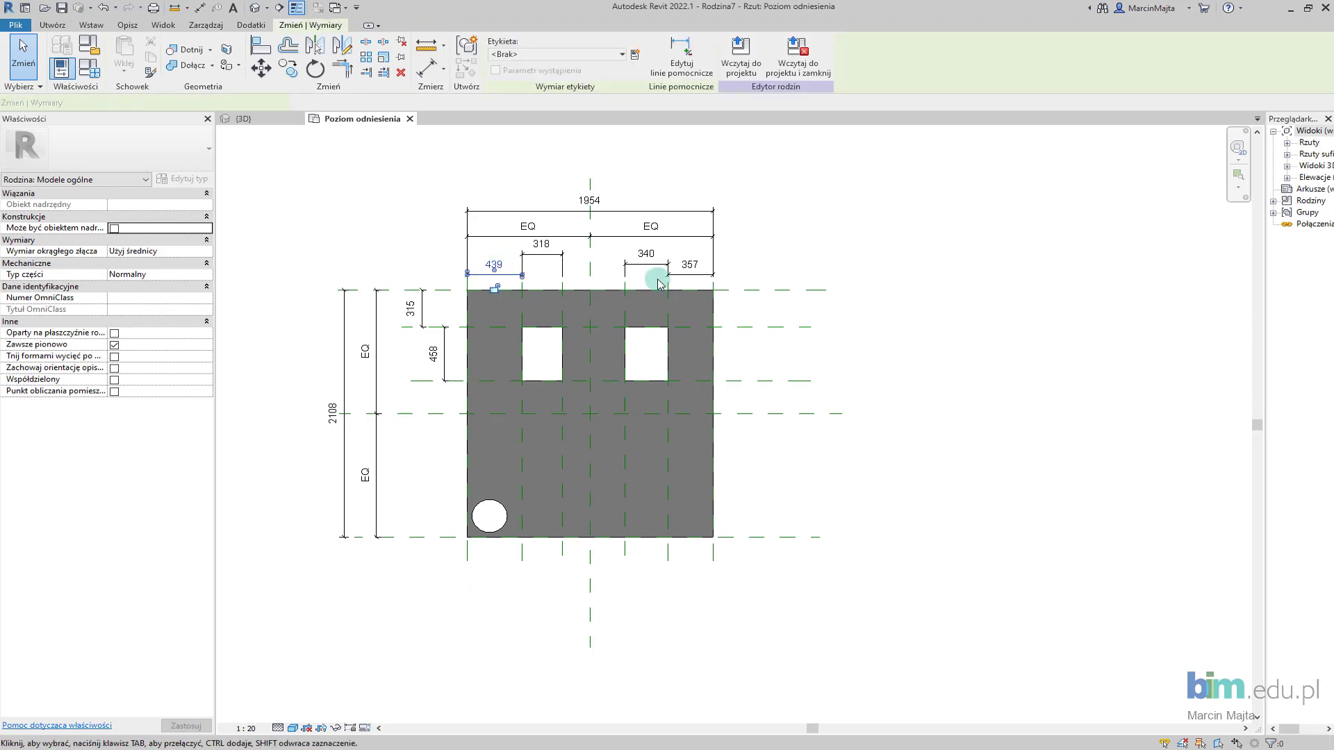
{"action": "left_click", "coordinate": [712, 274], "text": "ctrl"}
{"action": "left_click", "coordinate": [414, 311], "text": "ctrl"}
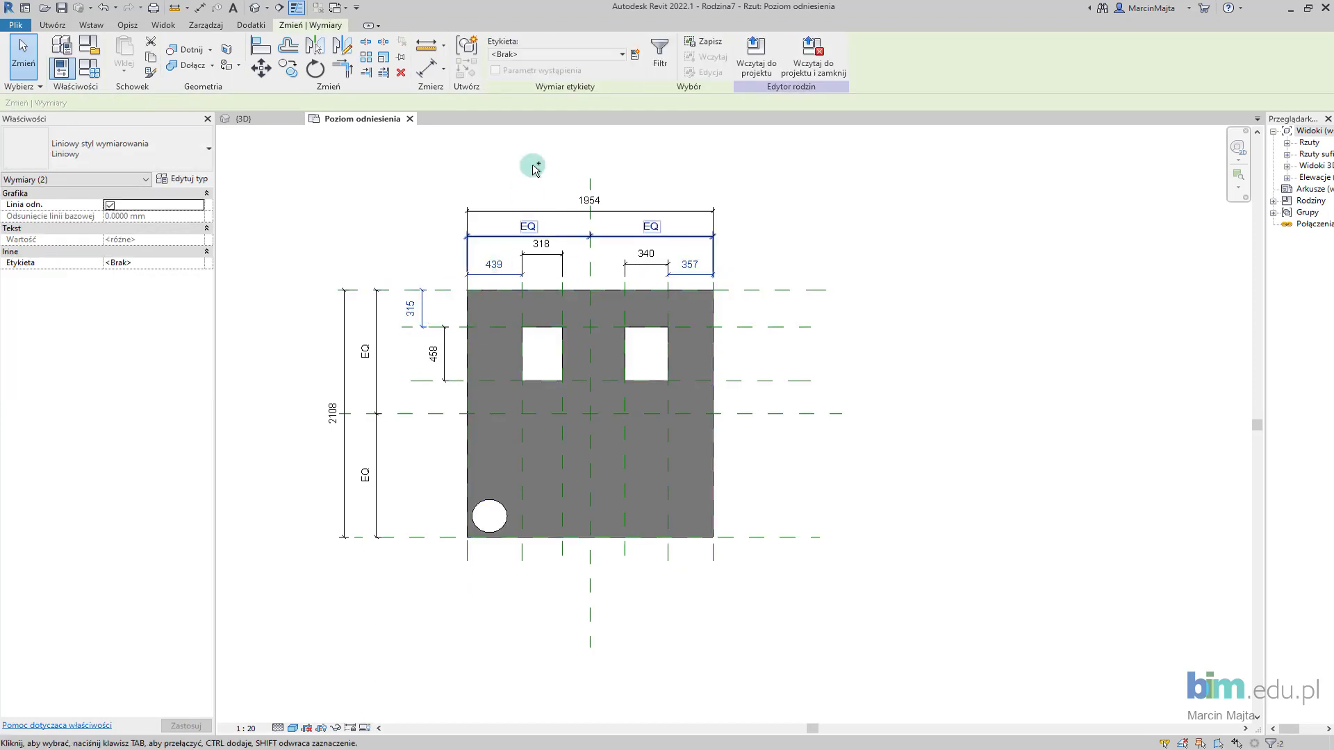
{"action": "left_click", "coordinate": [606, 56]}
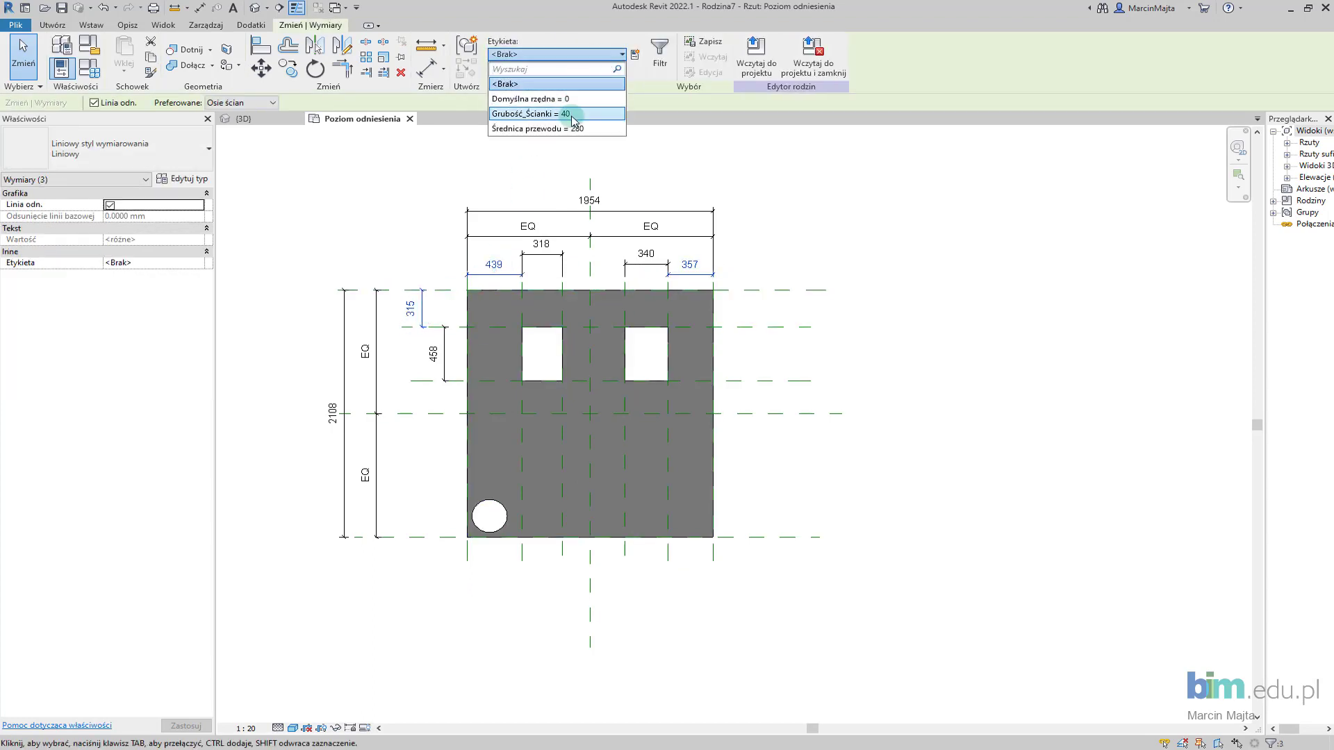
{"action": "left_click", "coordinate": [574, 110]}
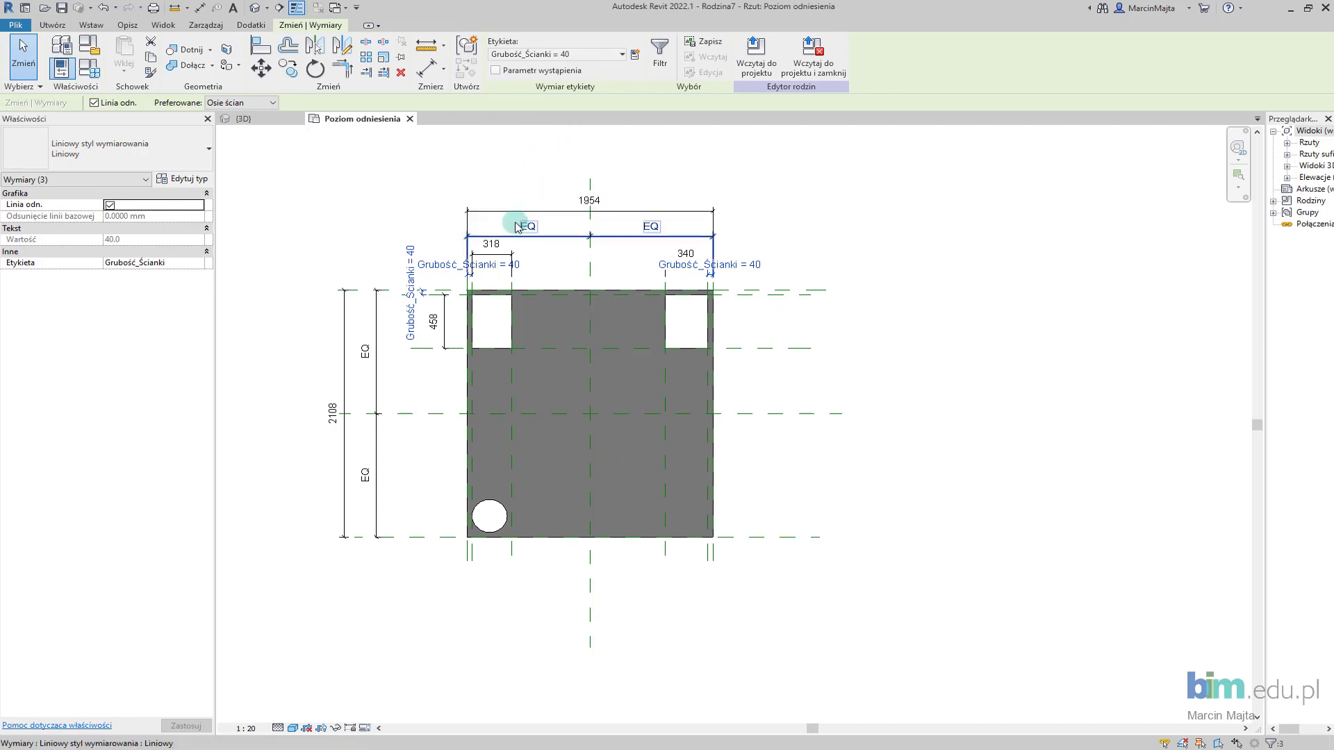
{"action": "key", "text": "Escape"}
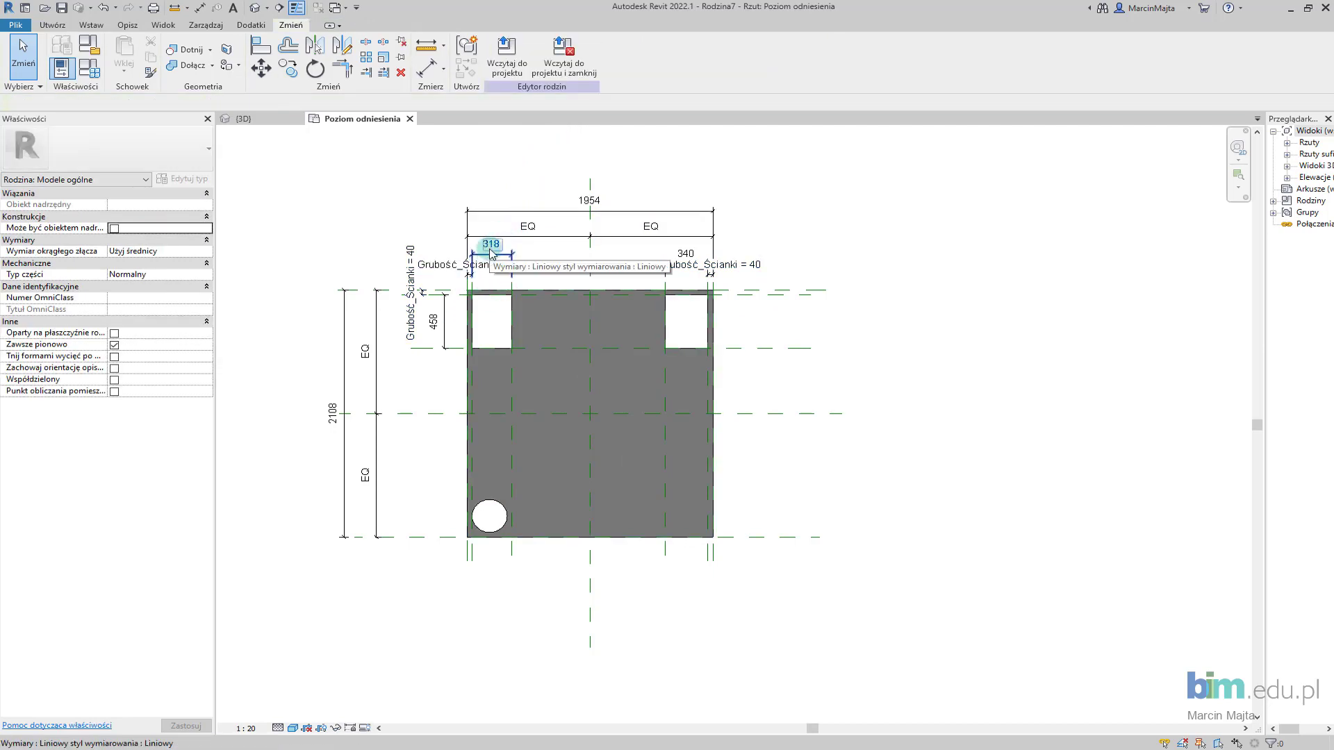
Select the 318 and 340 opening widths and start a new label parameter
{"action": "left_click", "coordinate": [486, 244]}
{"action": "left_click", "coordinate": [700, 272], "text": "ctrl"}
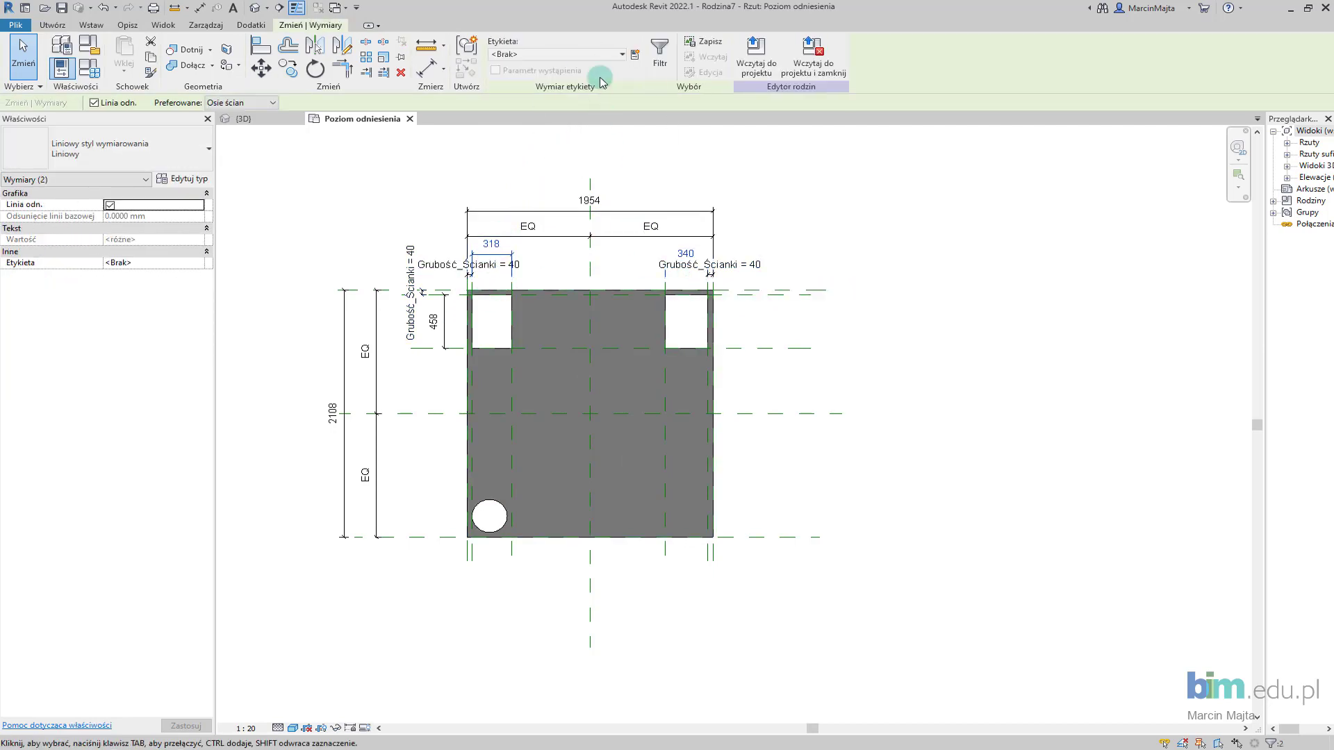
{"action": "left_click", "coordinate": [636, 55]}
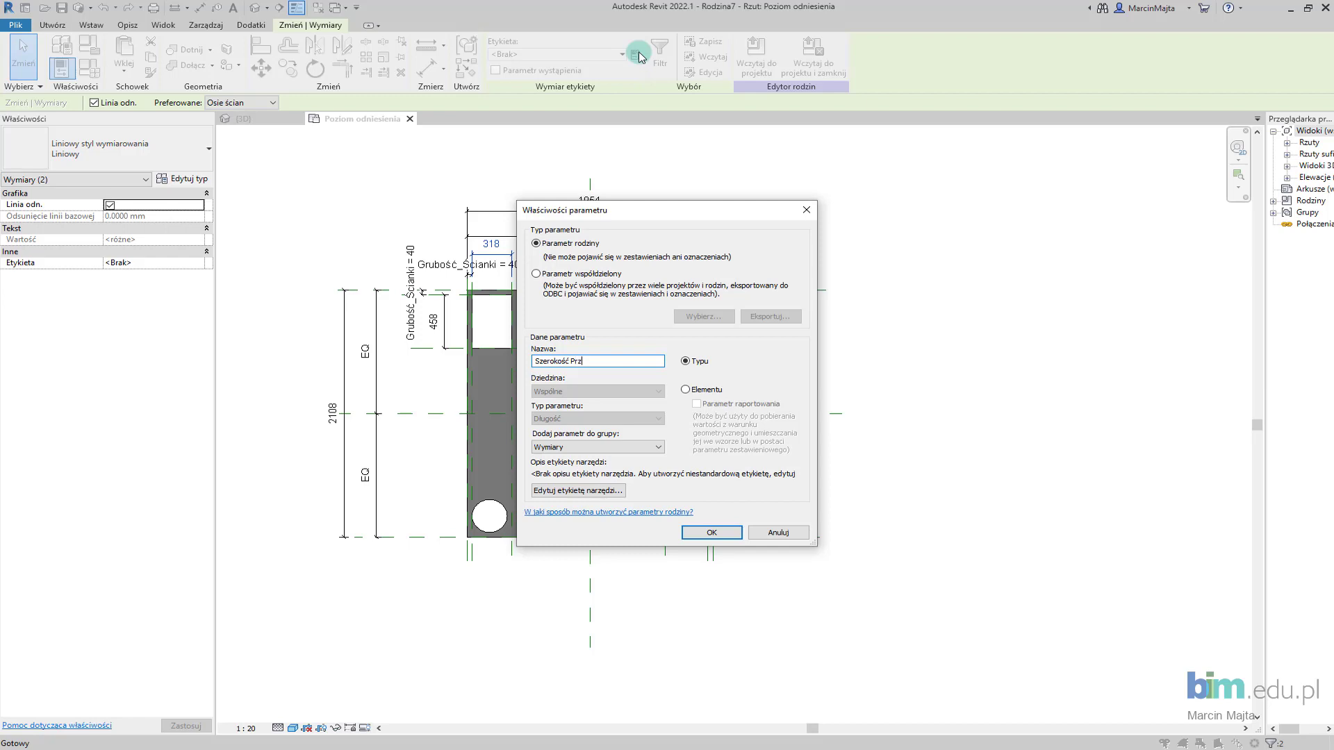
Apply the Szerokość Przewodu label to the flue opening width and set it to 120
{"action": "key", "text": "Return"}
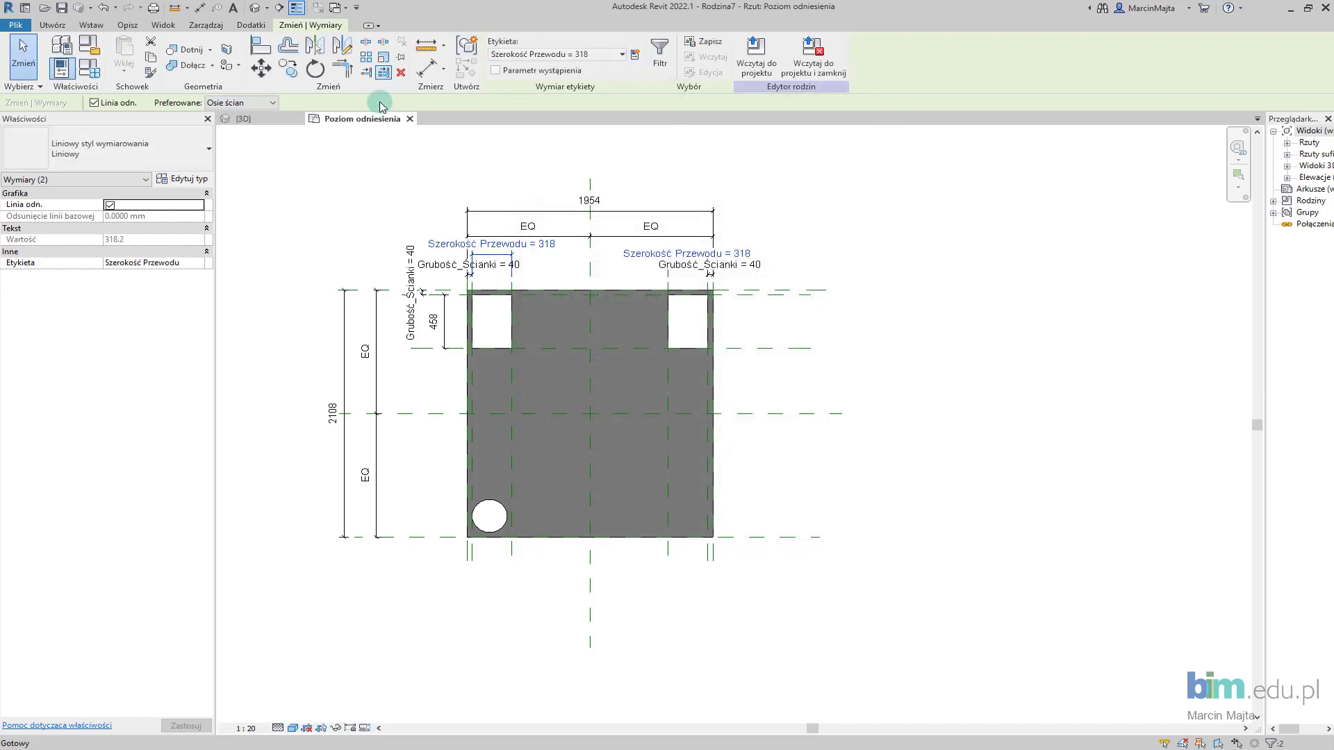
{"action": "left_click", "coordinate": [545, 246]}
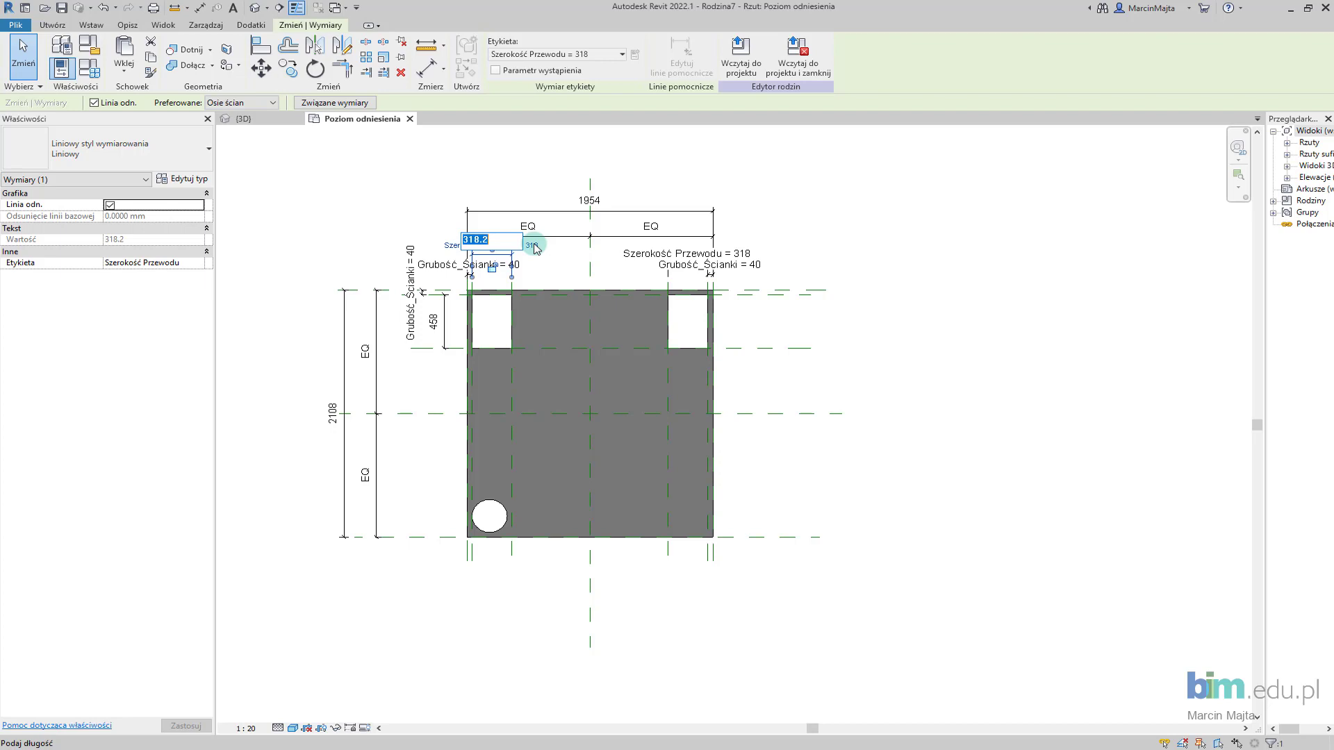
{"action": "type", "text": "120"}
{"action": "key", "text": "Return"}
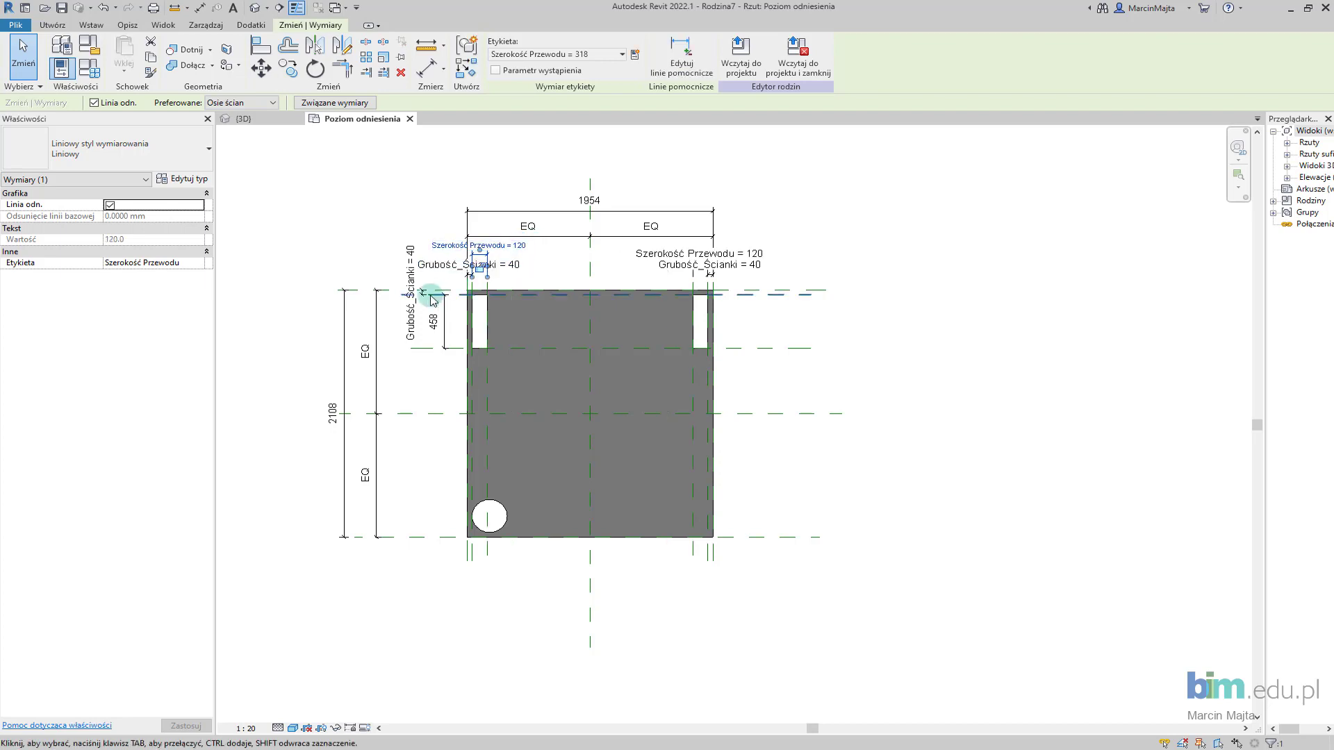
Label the 458 opening length dimension with a new Długość Przewodu parameter set to 160
{"action": "left_click", "coordinate": [437, 321]}
{"action": "left_click", "coordinate": [634, 58]}
{"action": "type", "text": "Długość Przewod"}
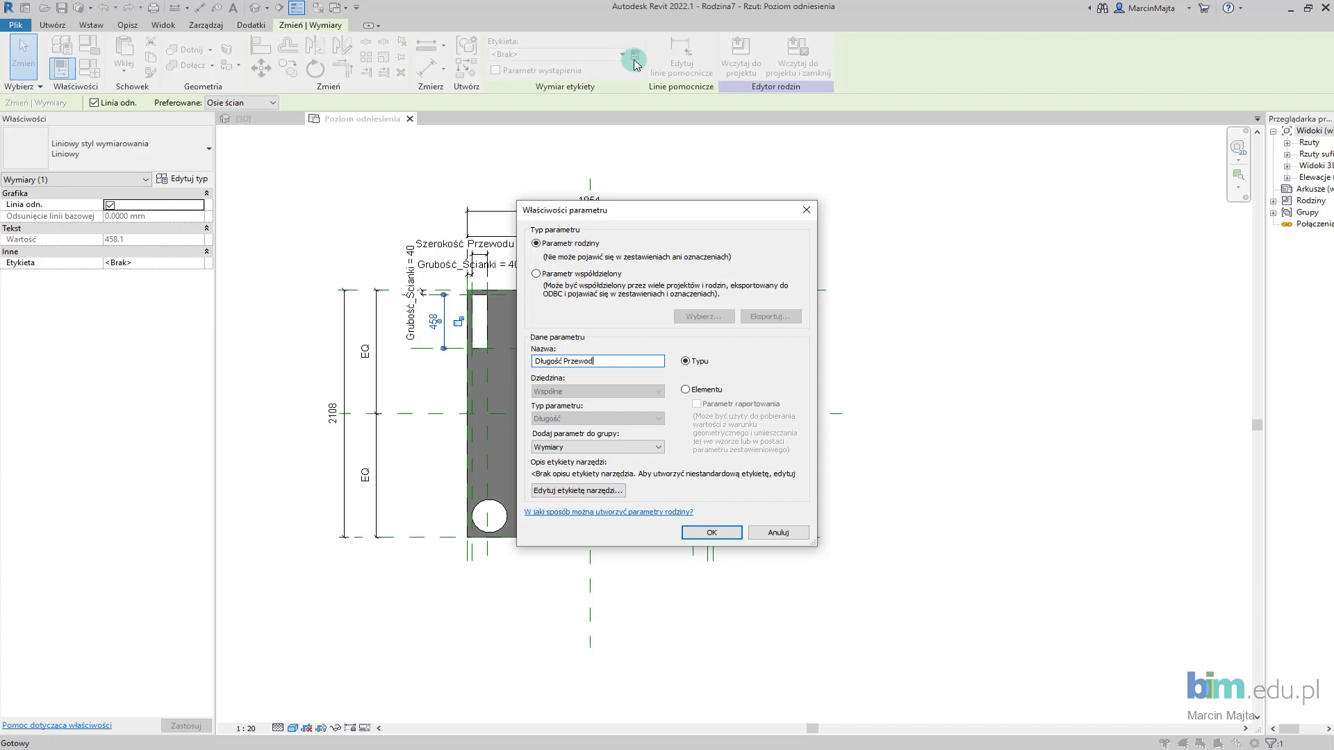
{"action": "type", "text": "u"}
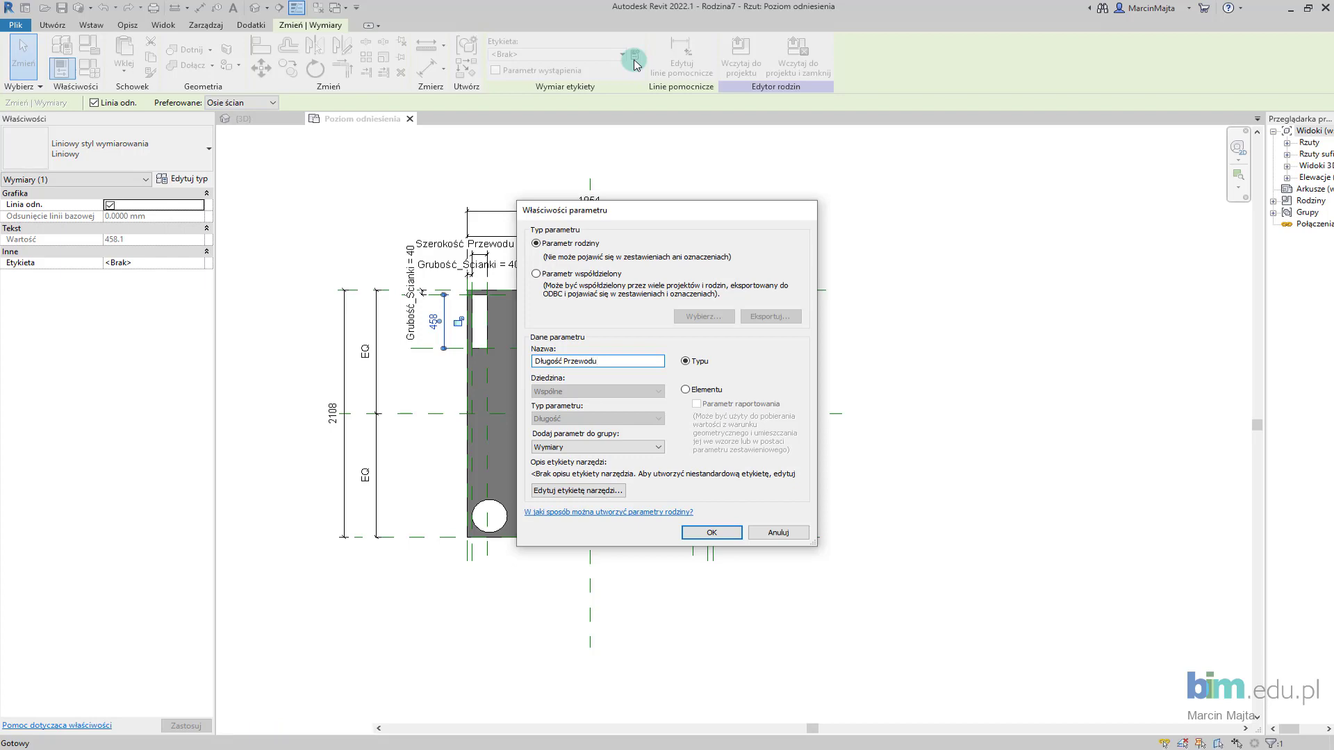
{"action": "key", "text": "Return"}
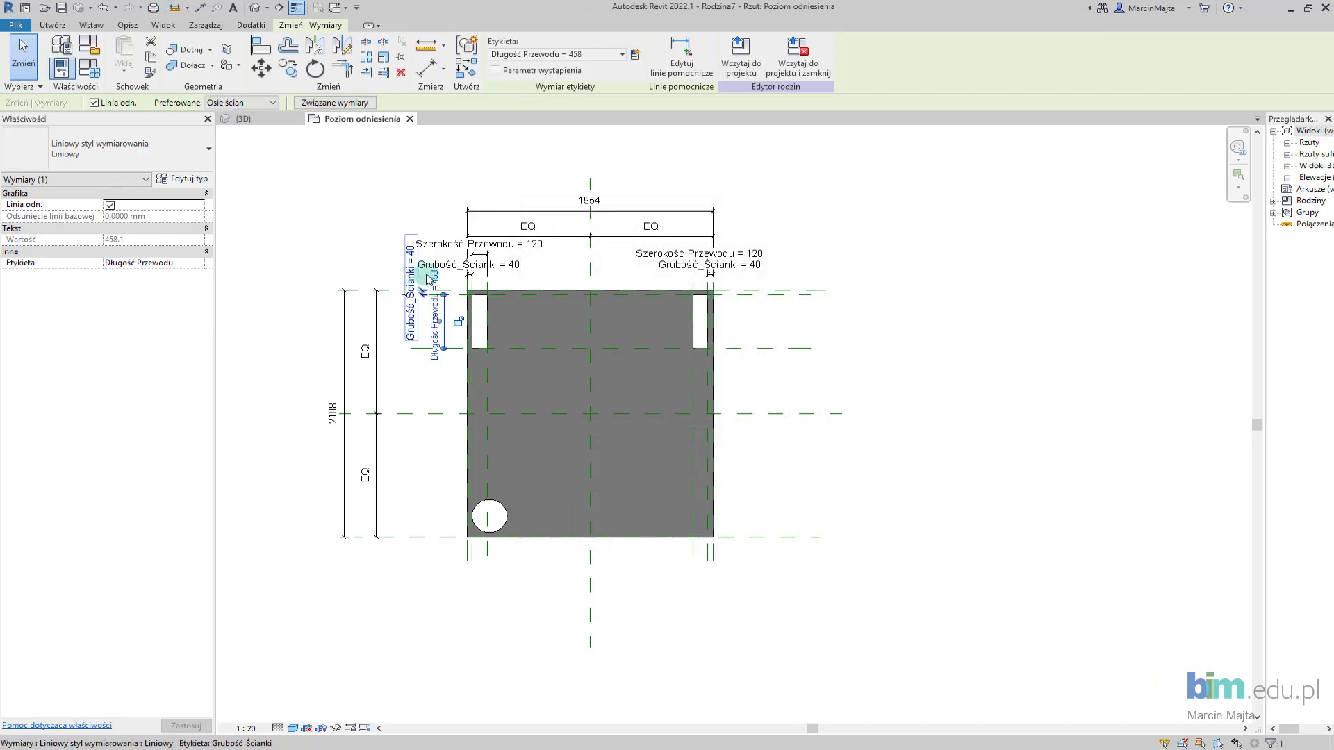
{"action": "left_click", "coordinate": [436, 284]}
{"action": "type", "text": "1"}
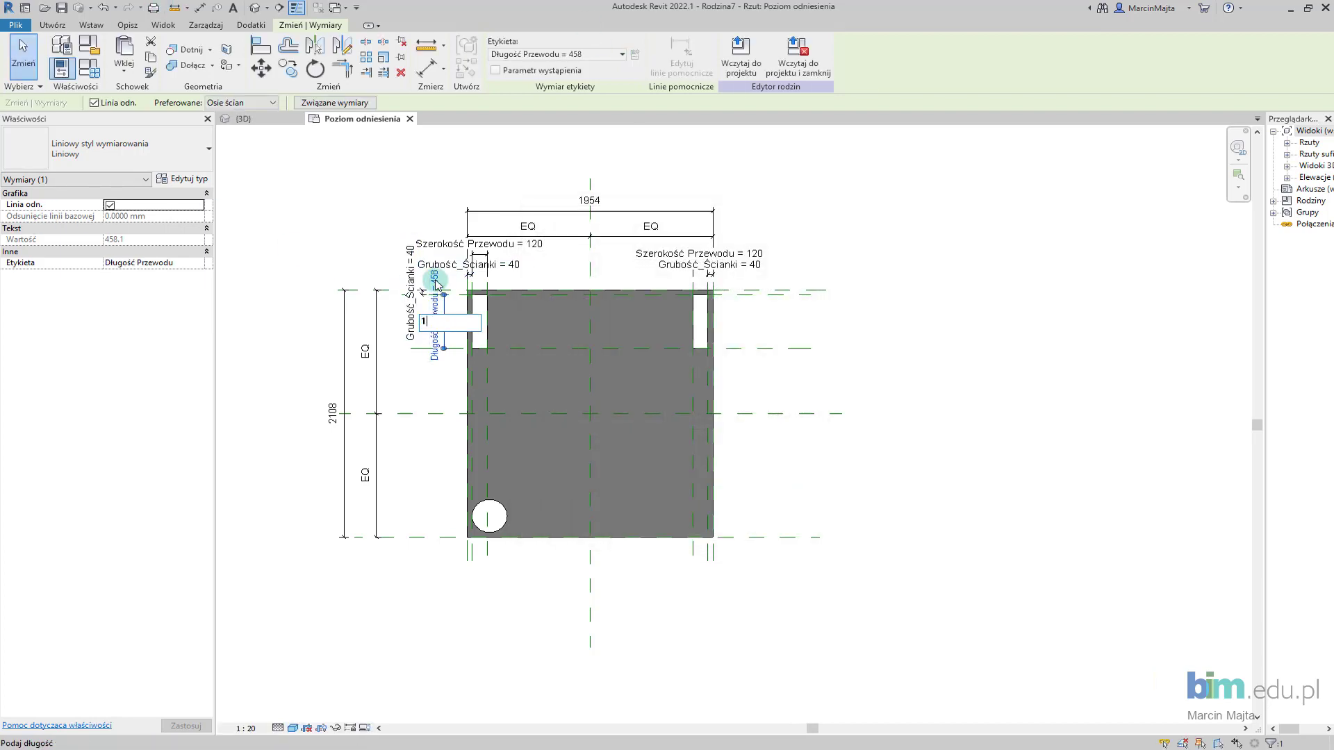
{"action": "type", "text": "60"}
{"action": "key", "text": "Return"}
{"action": "key", "text": "Escape"}
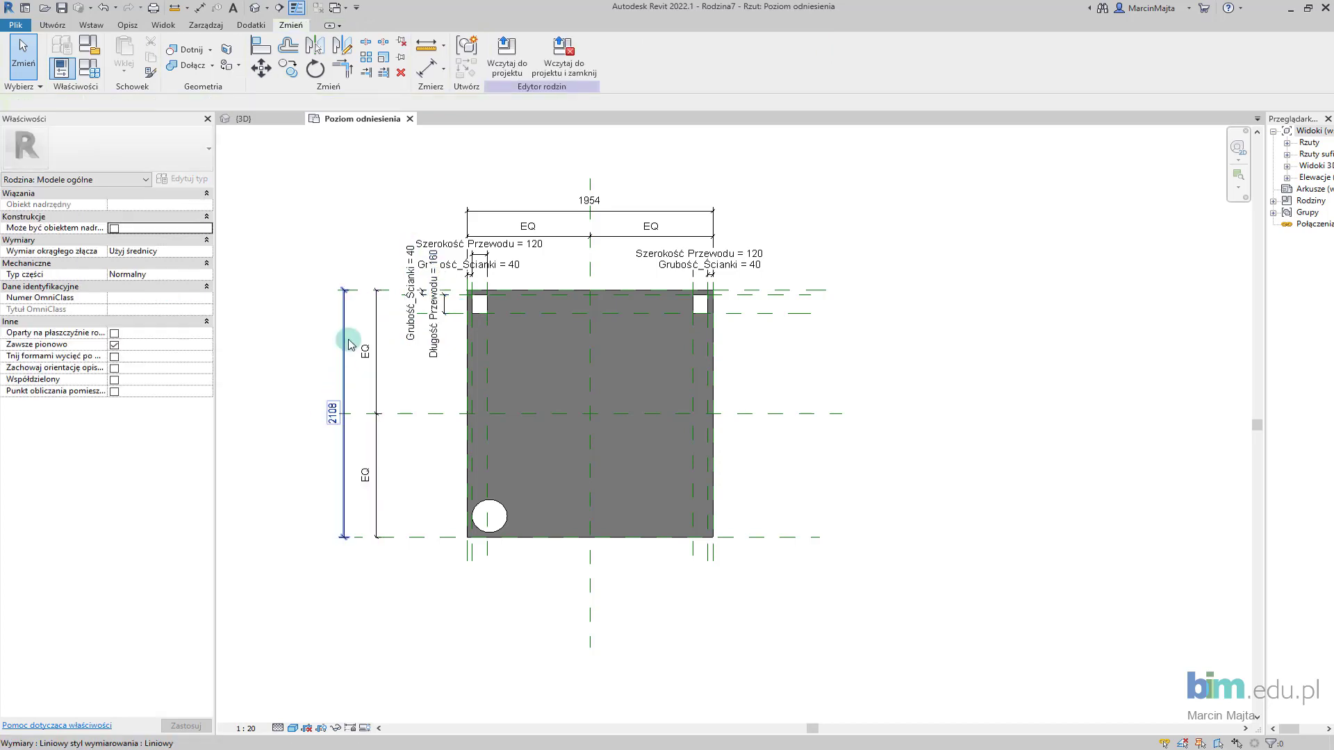
Label the 2108 overall length dimension with a new Długość parameter set to 550
{"action": "left_click", "coordinate": [349, 341]}
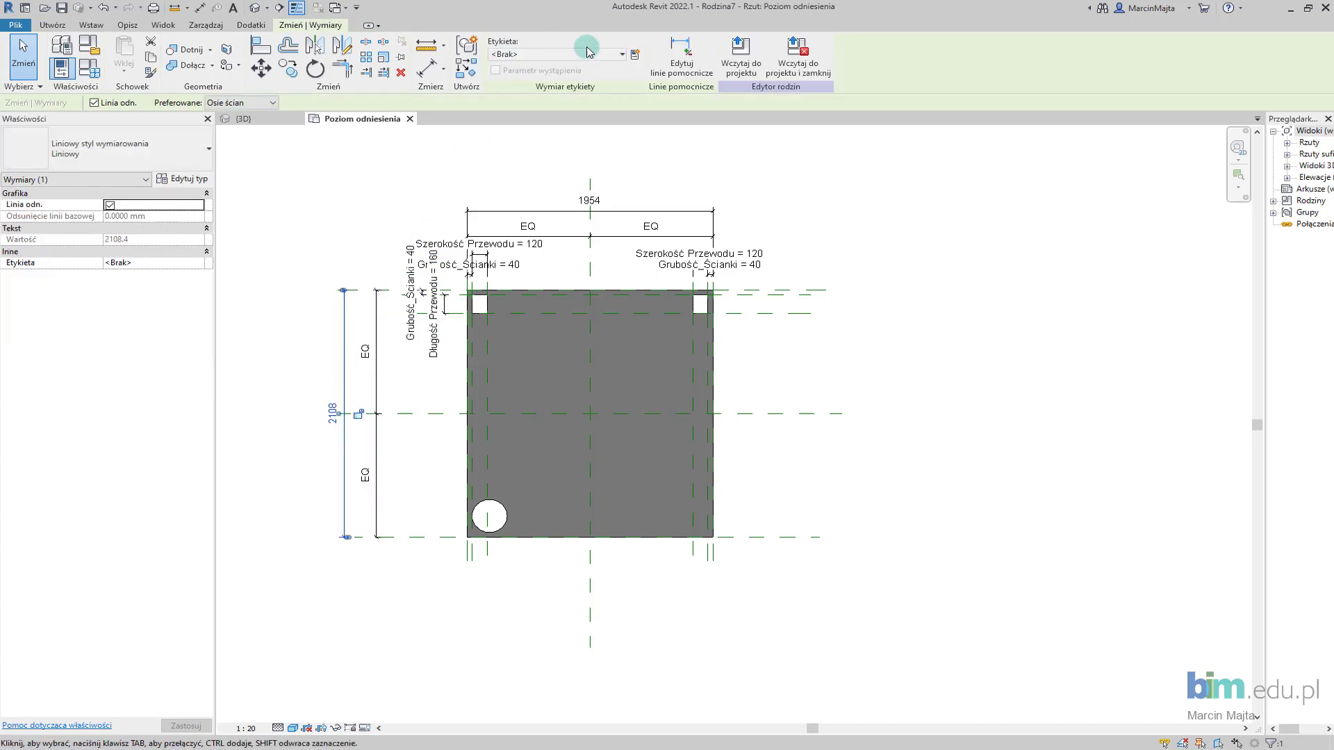
{"action": "left_click", "coordinate": [634, 54]}
{"action": "type", "text": "Długość"}
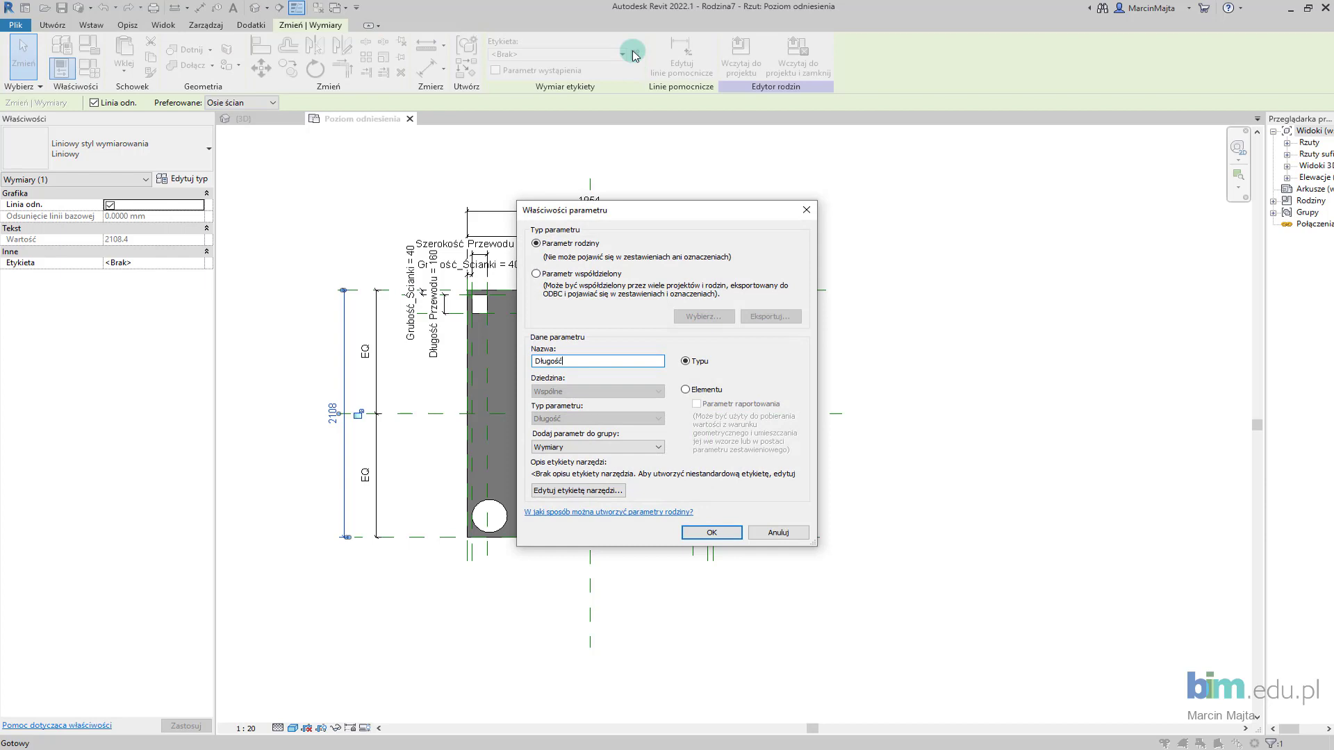
{"action": "key", "text": "Return"}
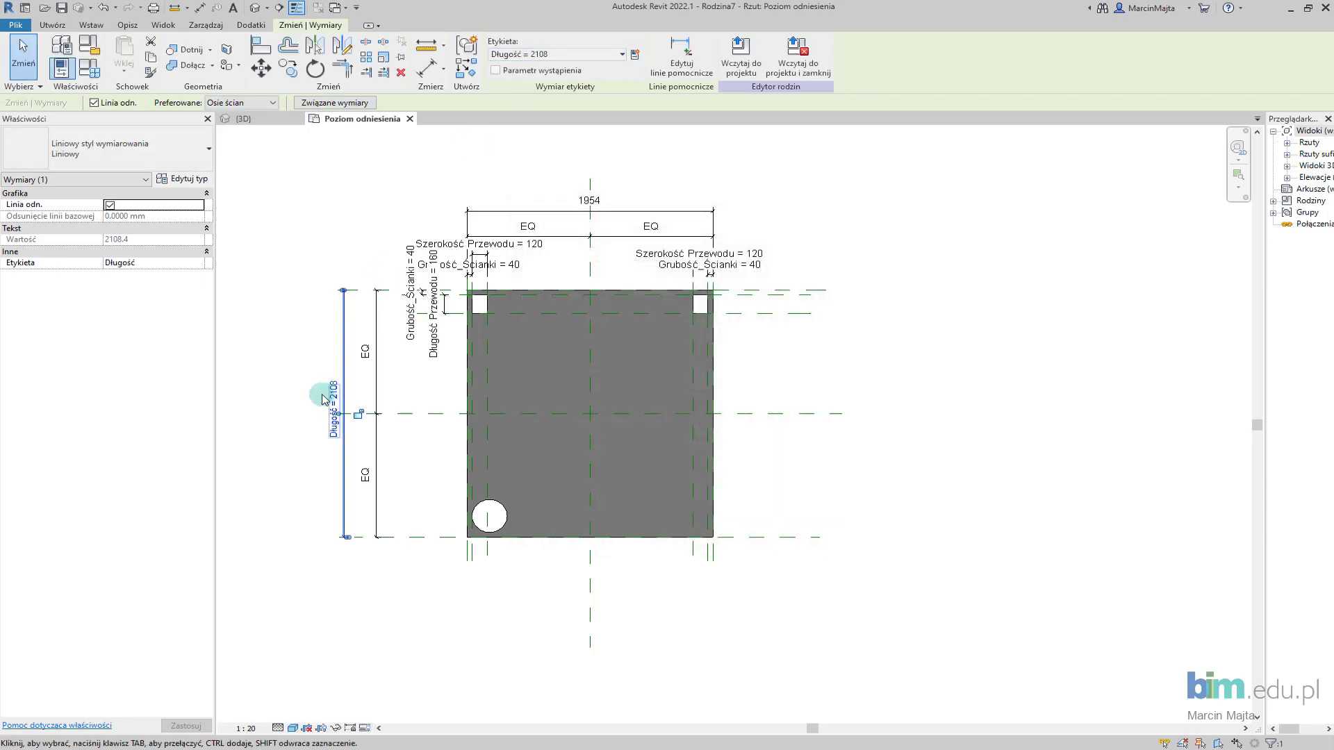
{"action": "left_click", "coordinate": [332, 396]}
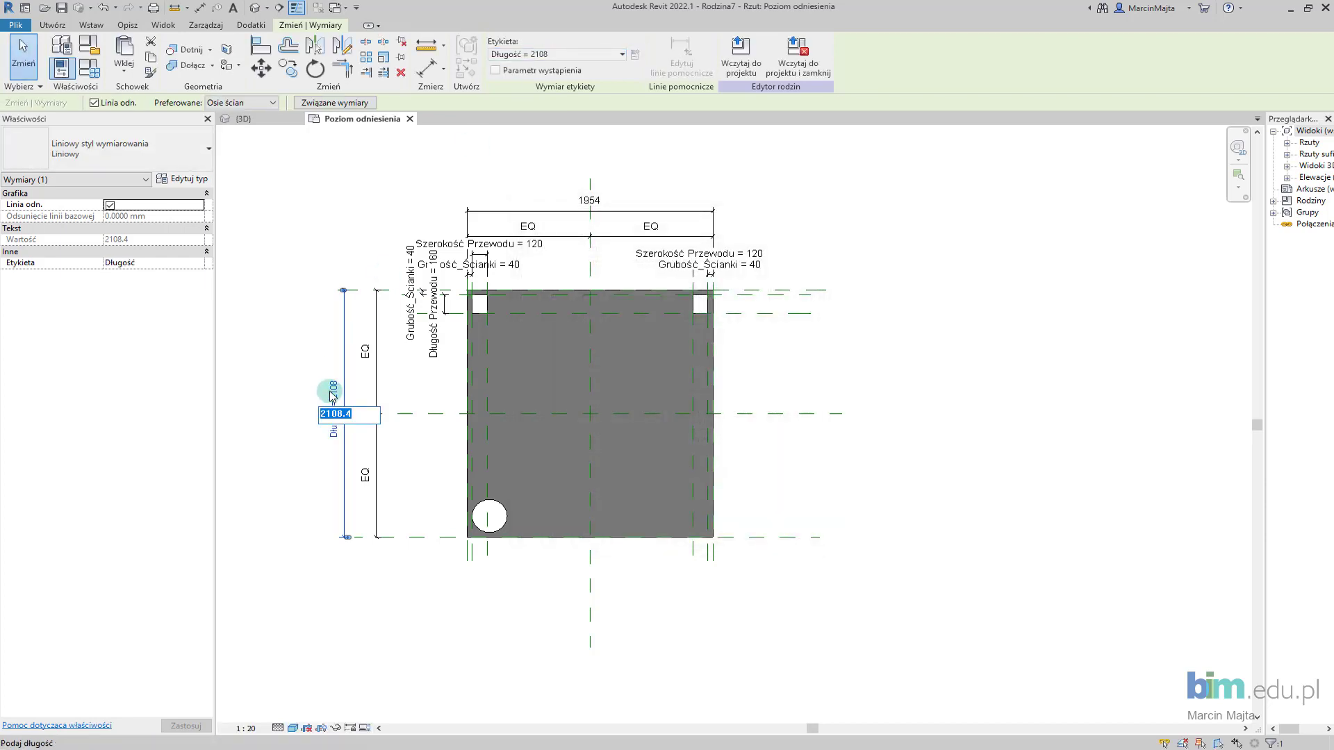
{"action": "type", "text": "550"}
{"action": "key", "text": "Return"}
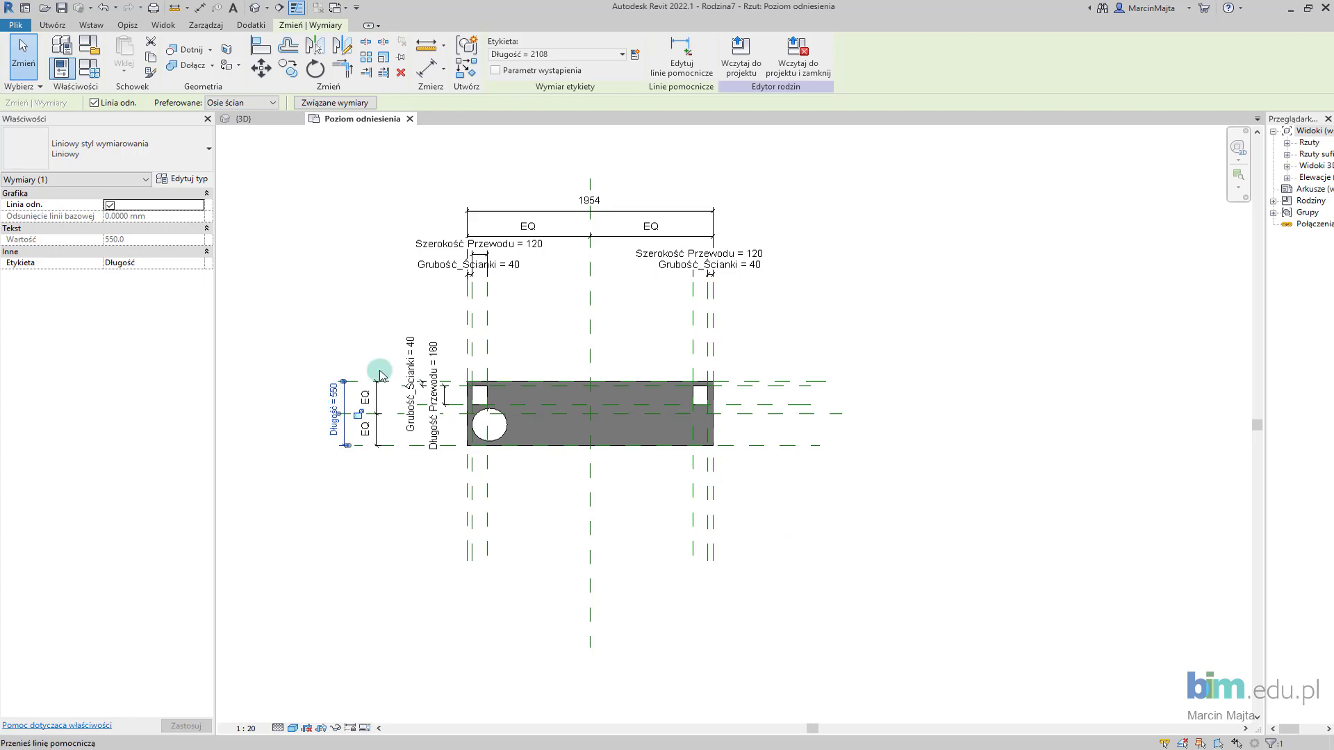
Label the 1954 overall width dimension with a new Szerokość parameter set to 360
{"action": "left_click", "coordinate": [610, 208]}
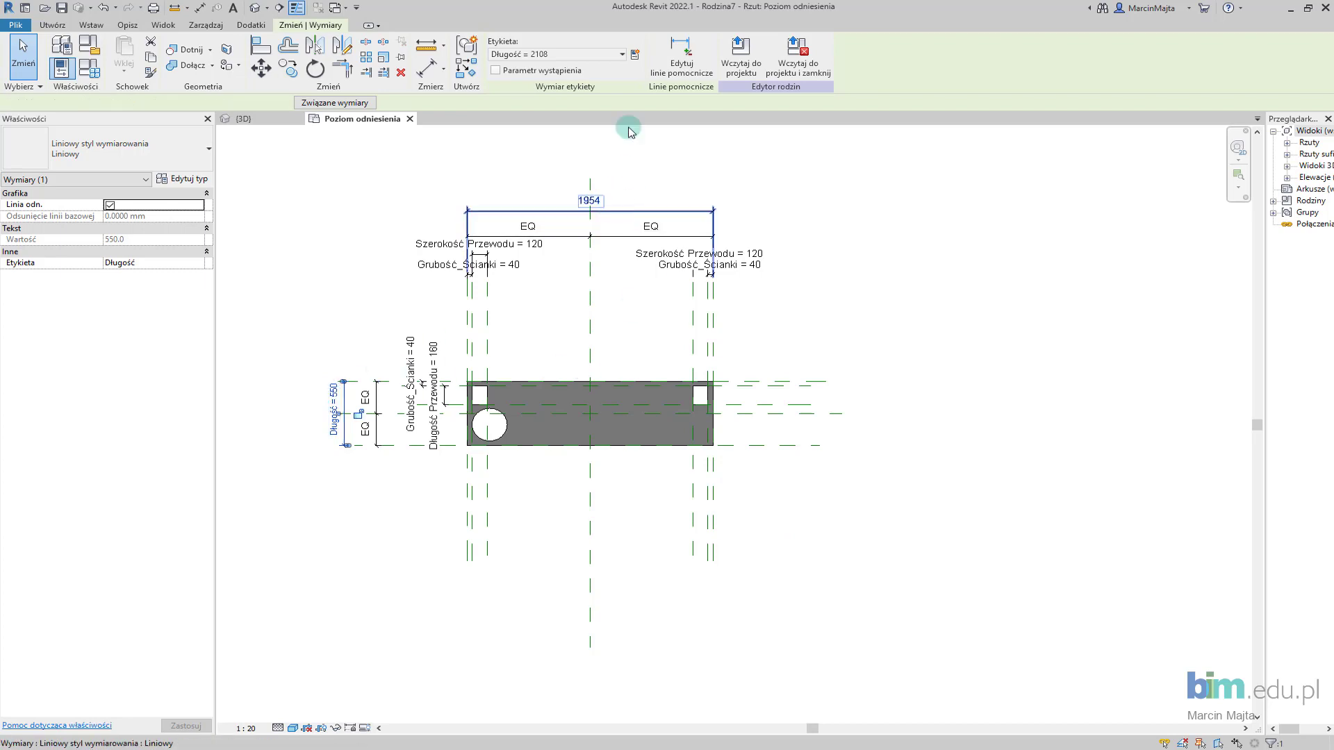
{"action": "left_click", "coordinate": [635, 53]}
{"action": "type", "text": "Szerokość"}
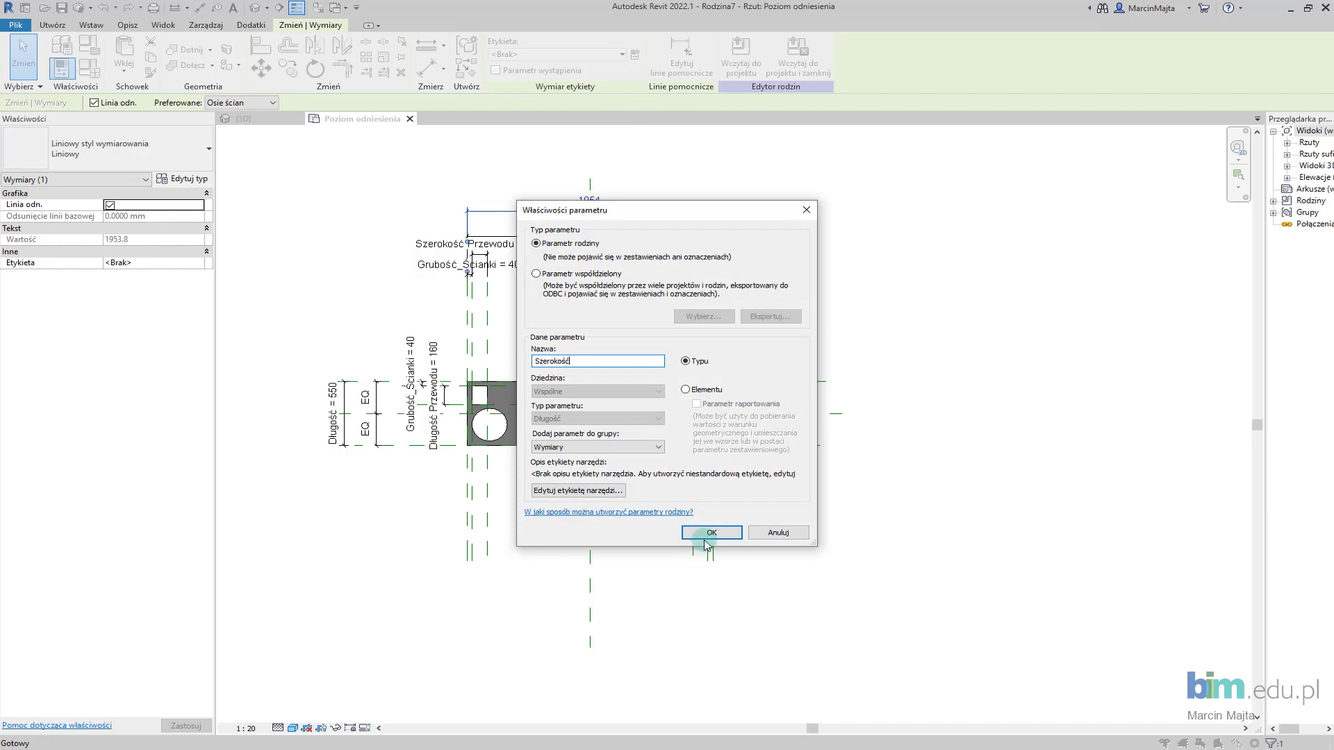
{"action": "left_click", "coordinate": [706, 538]}
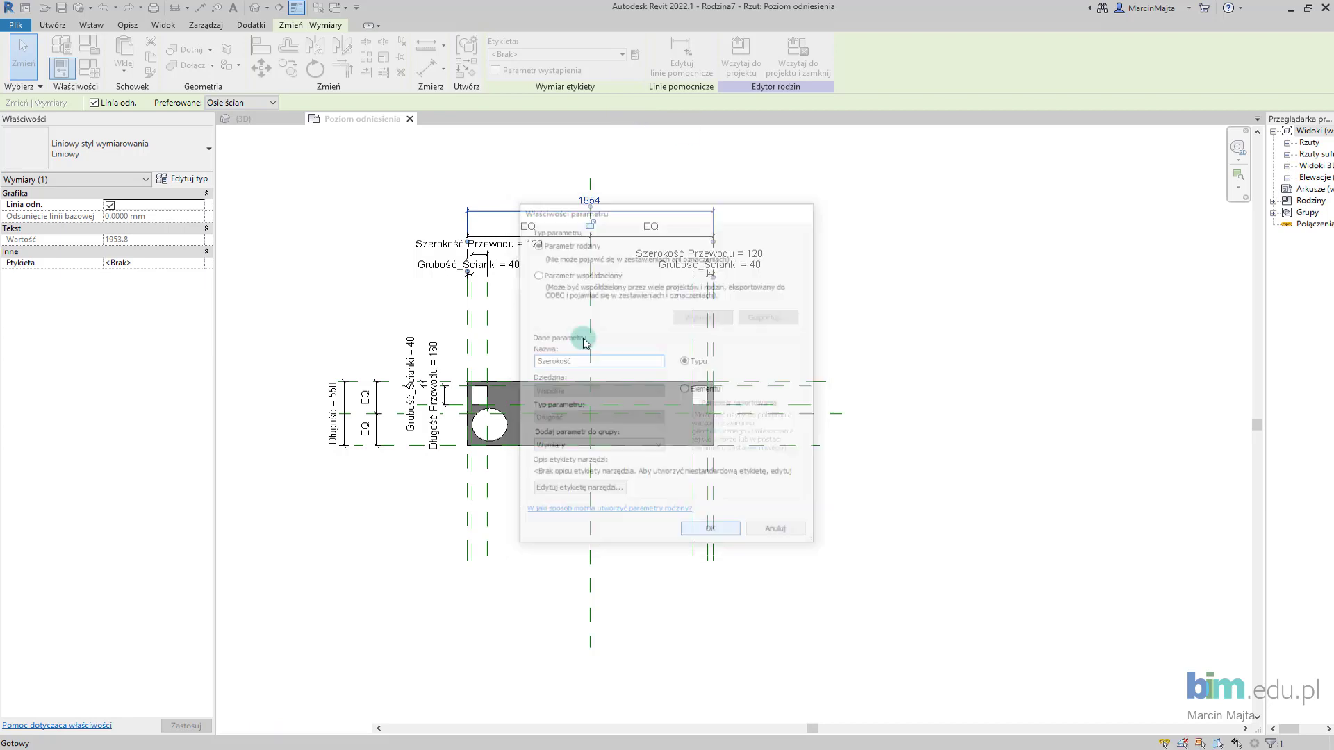
{"action": "left_click", "coordinate": [619, 202]}
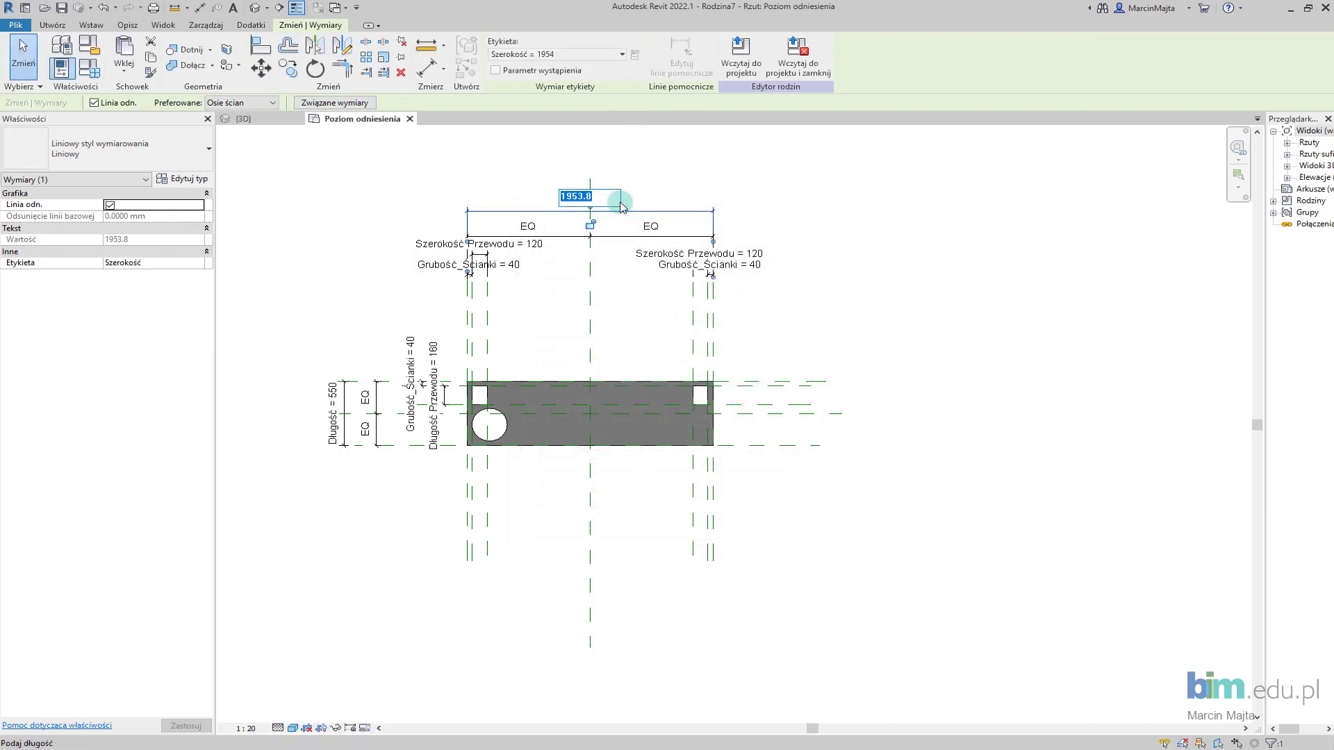
{"action": "type", "text": "0"}
{"action": "key", "text": "Return"}
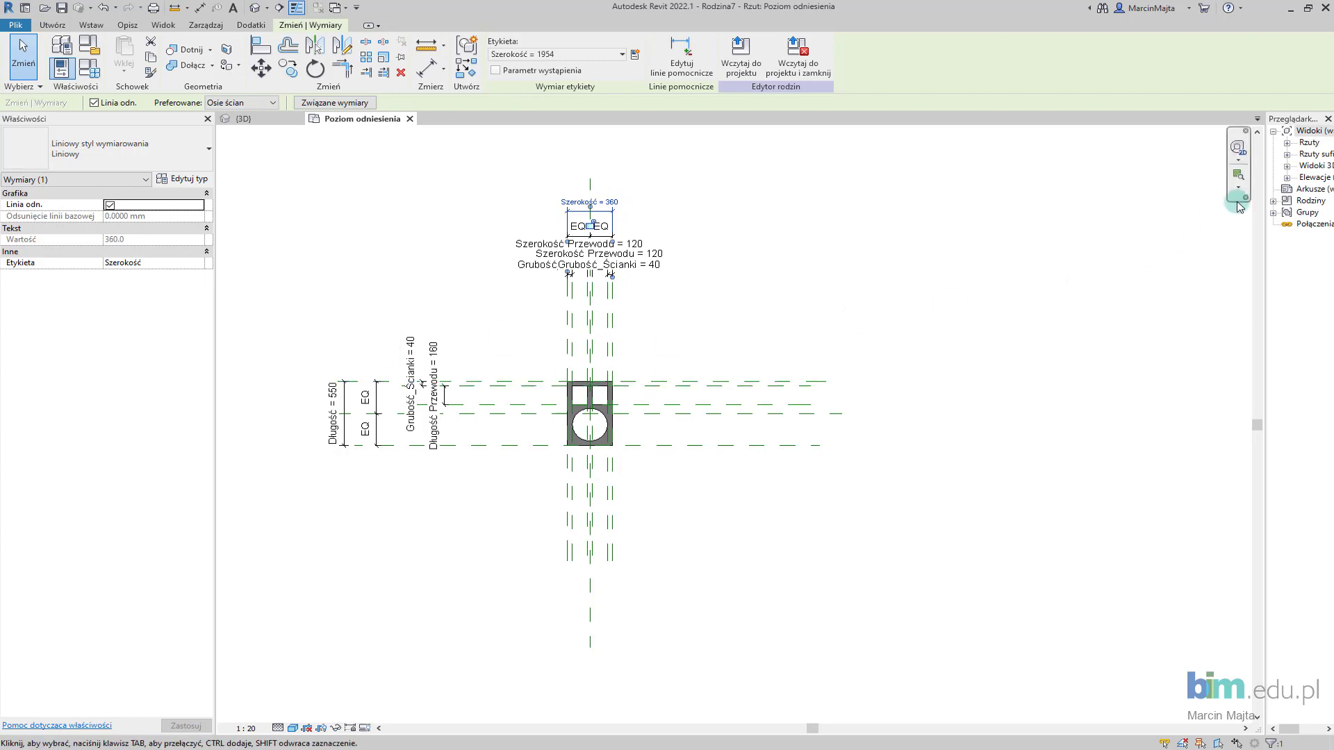
{"action": "left_click", "coordinate": [1286, 177]}
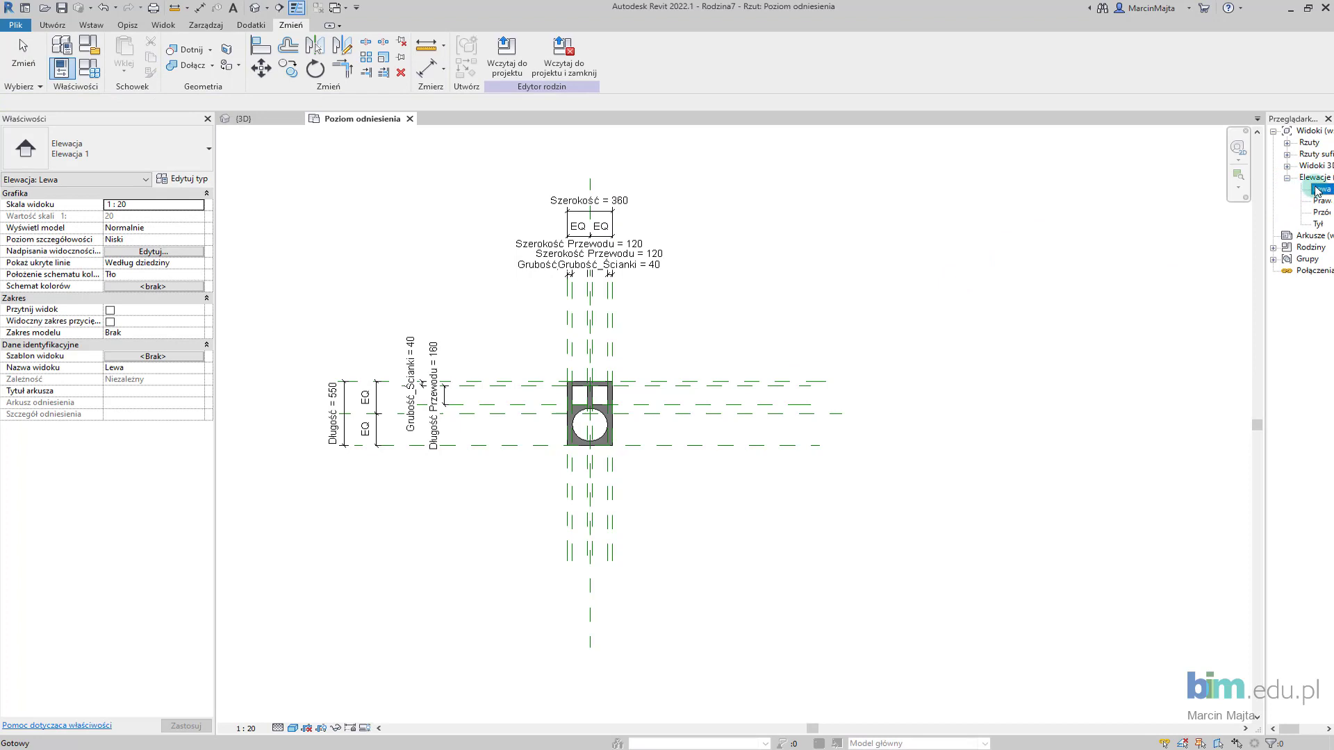
In the Lewa elevation, draw a reference plane across the block and dimension it to the level
{"action": "double_click", "coordinate": [1317, 189]}
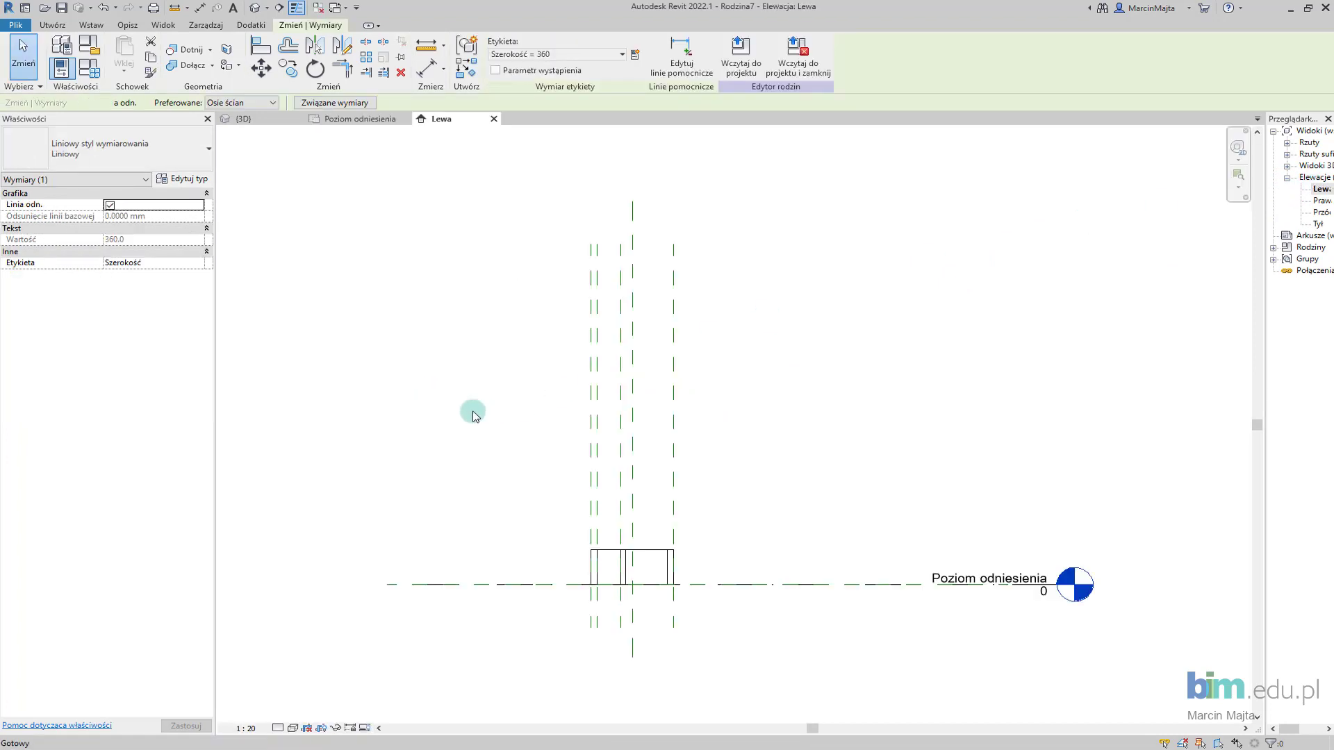
{"action": "key", "text": "r"}
{"action": "key", "text": "p"}
{"action": "left_click", "coordinate": [446, 538]}
{"action": "left_click", "coordinate": [819, 537]}
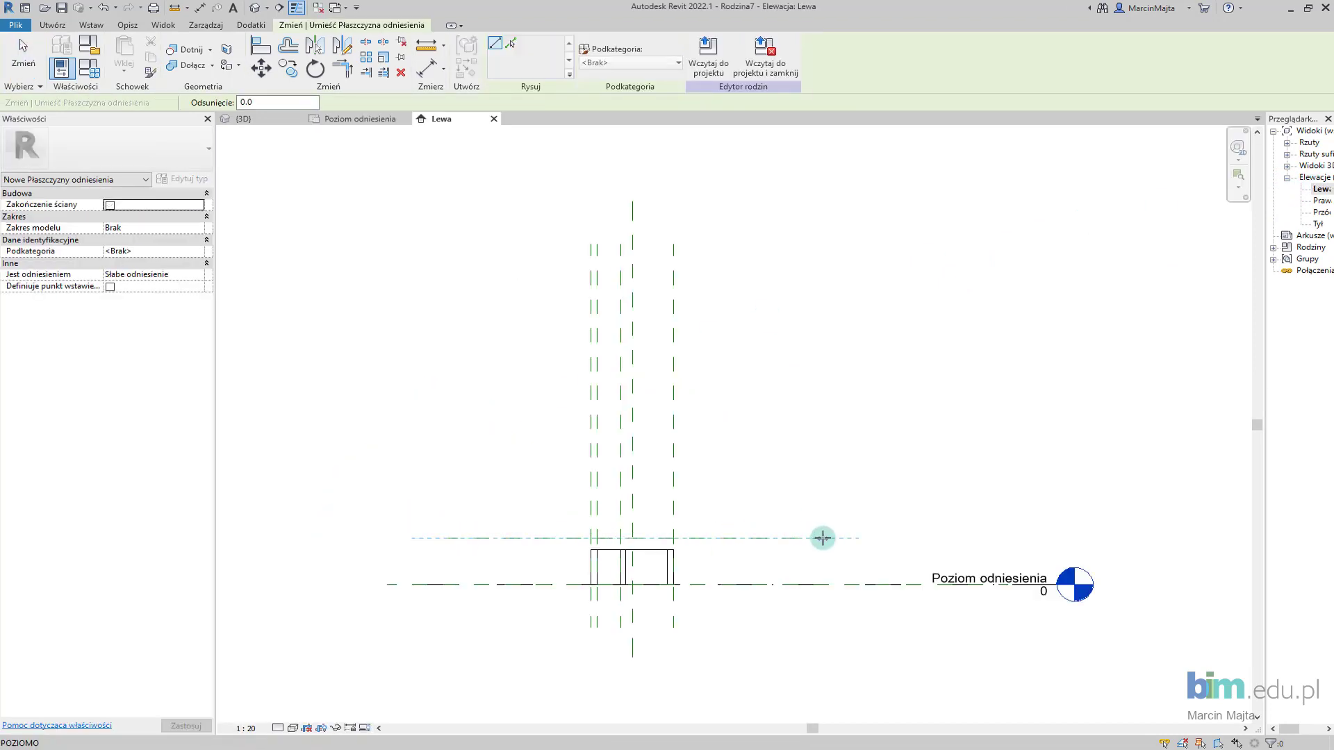
{"action": "key", "text": "Escape"}
{"action": "key", "text": "Escape"}
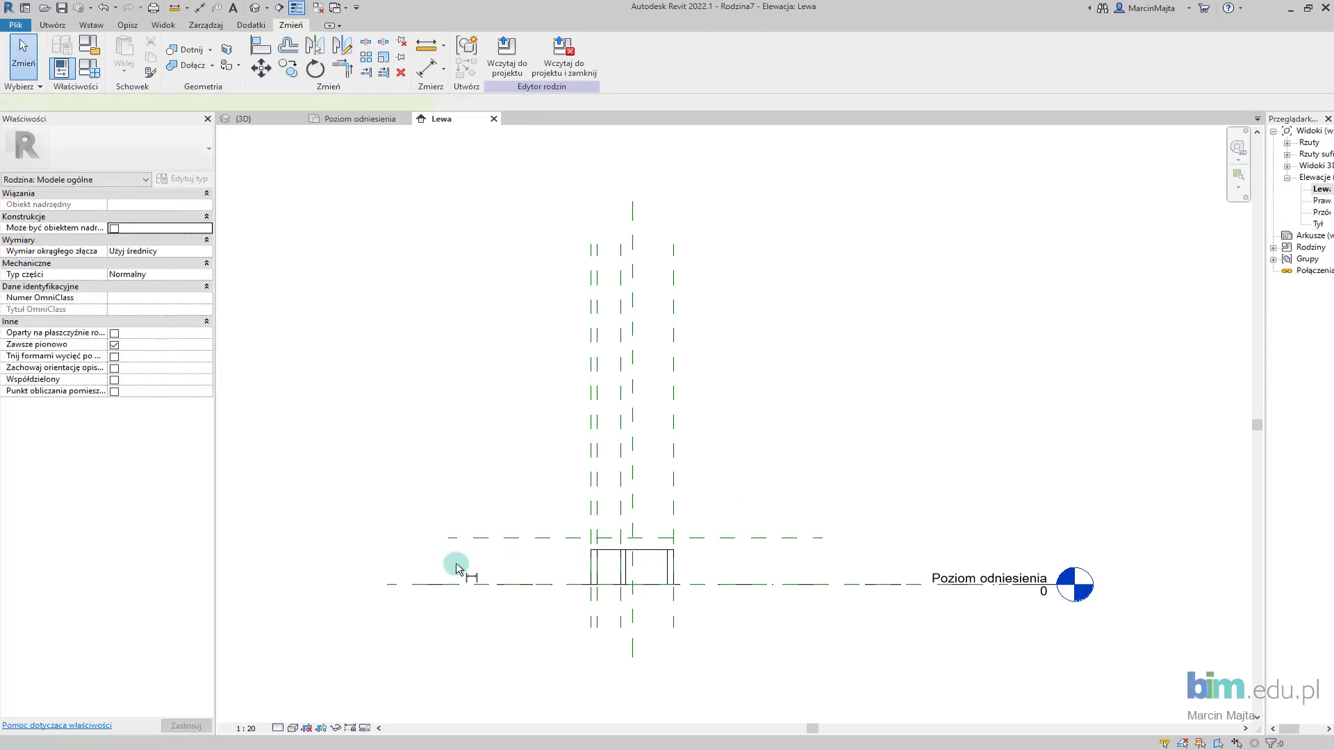
{"action": "key", "text": "d"}
{"action": "key", "text": "i"}
{"action": "left_click", "coordinate": [514, 554]}
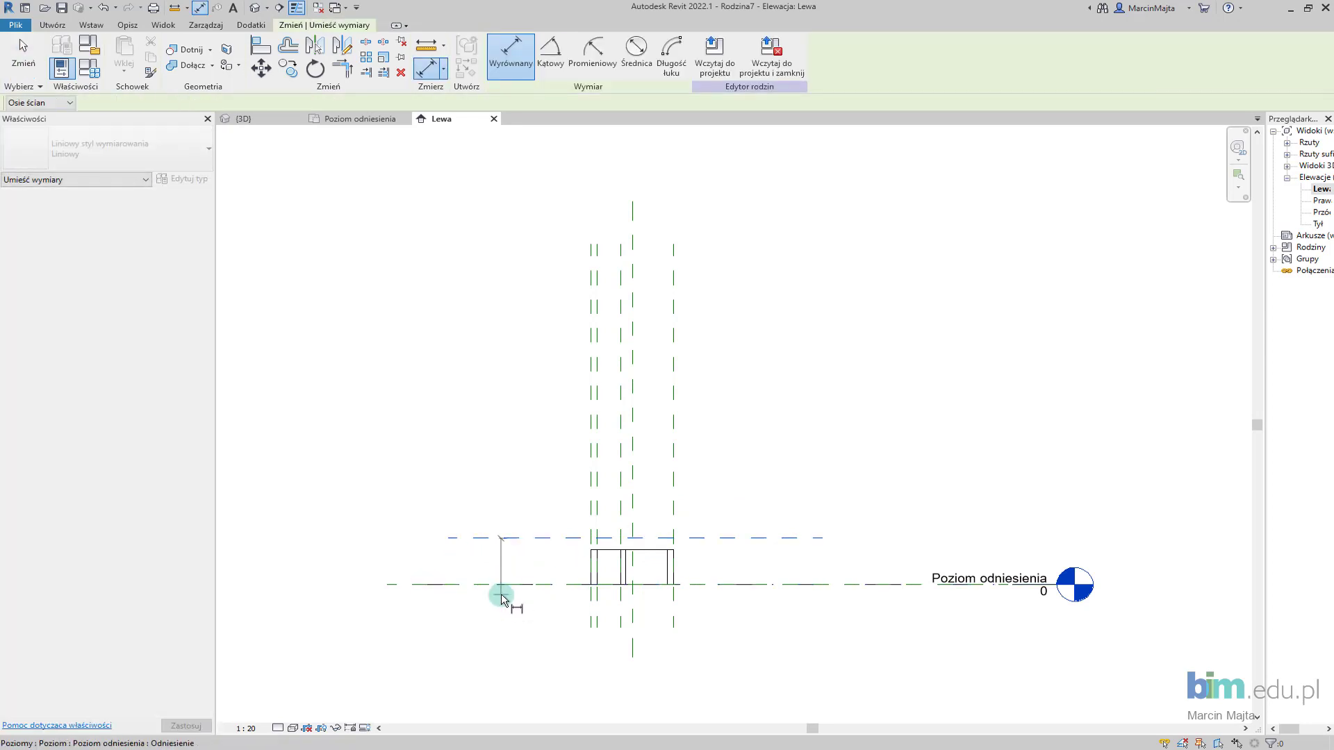
{"action": "left_click", "coordinate": [500, 584]}
{"action": "left_click", "coordinate": [491, 560]}
{"action": "key", "text": "Escape"}
{"action": "key", "text": "Escape"}
Label the height dimension Wysokość, stretch the block top to the plane, and set 250
{"action": "left_click", "coordinate": [495, 553]}
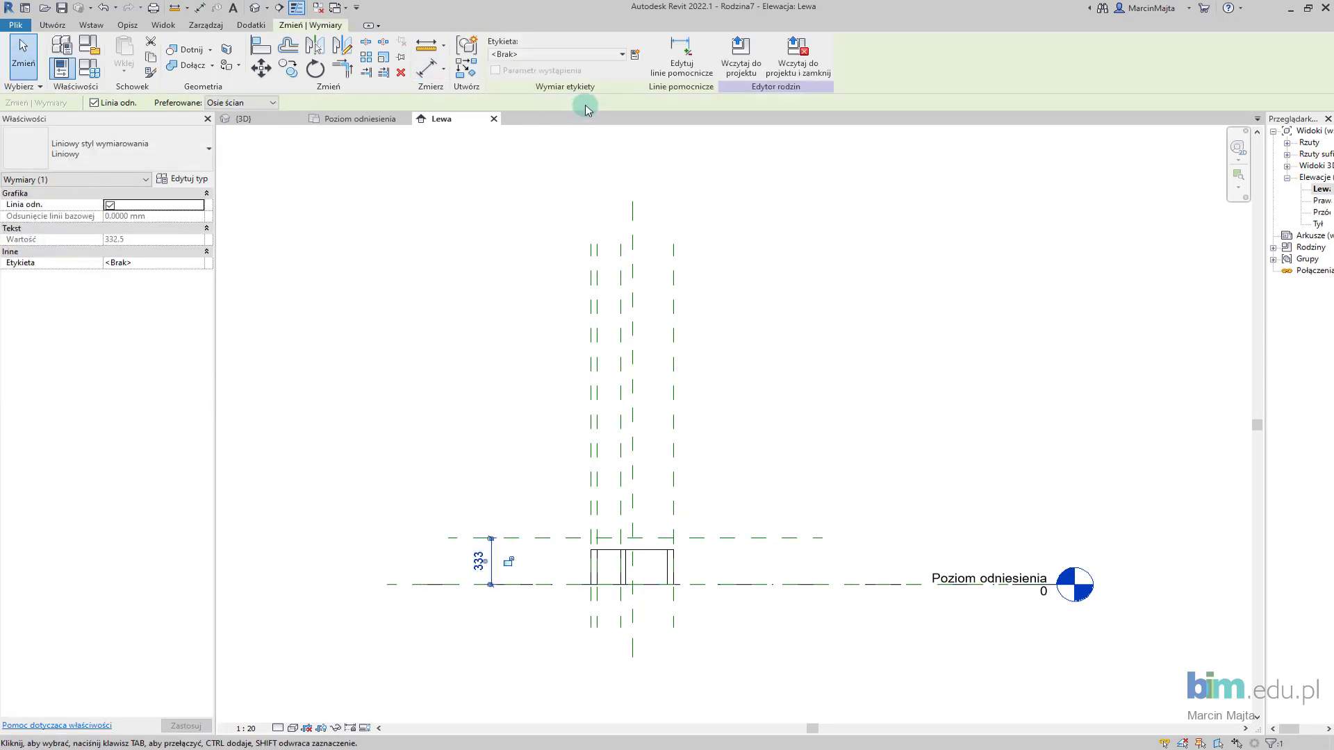
{"action": "left_click", "coordinate": [635, 54]}
{"action": "type", "text": "Wysokość"}
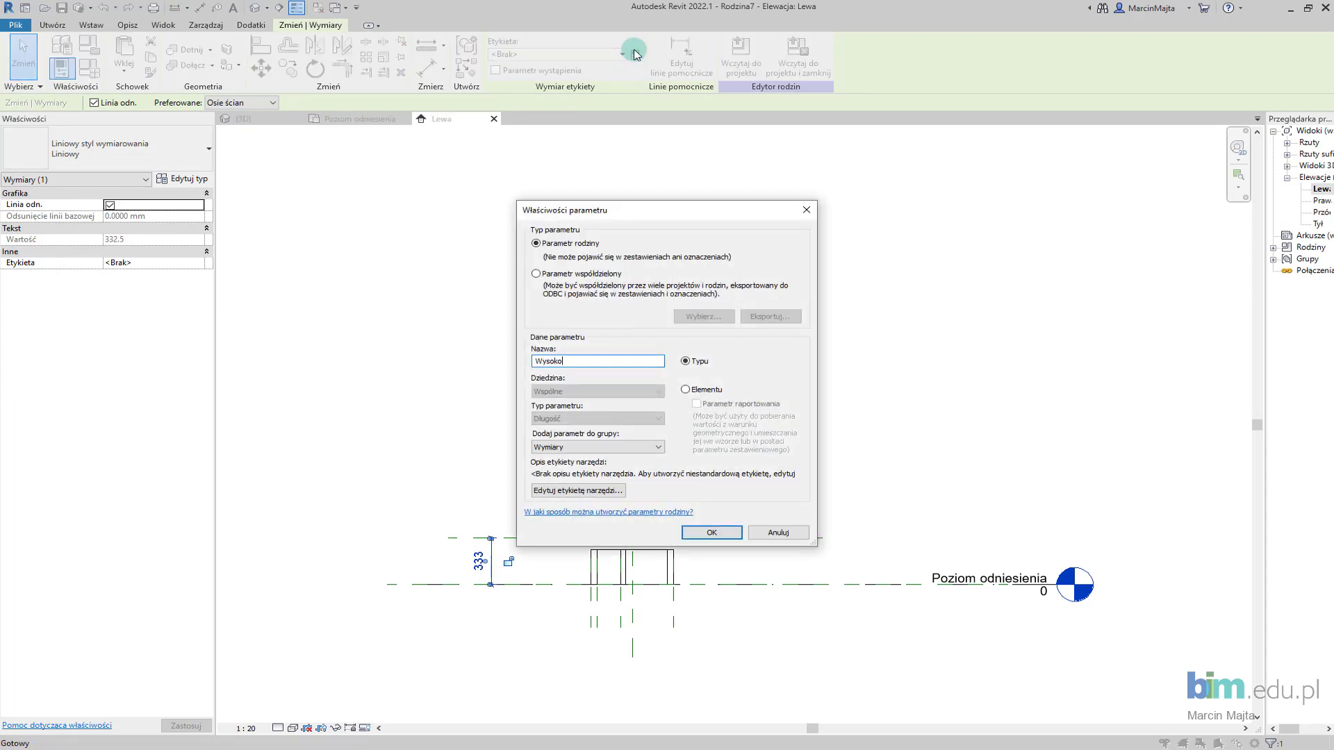
{"action": "left_click", "coordinate": [725, 533]}
{"action": "left_click", "coordinate": [627, 552]}
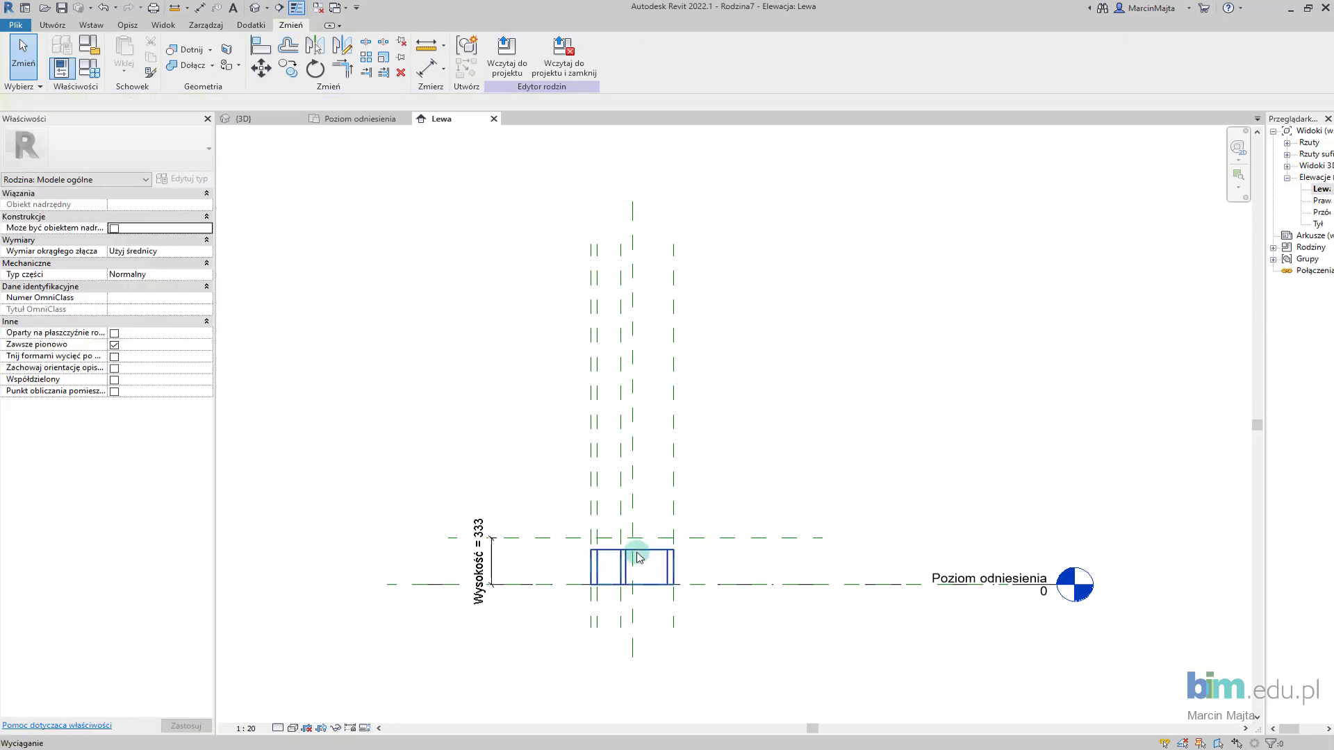
{"action": "left_click_drag", "start_coordinate": [630, 546], "coordinate": [639, 539]}
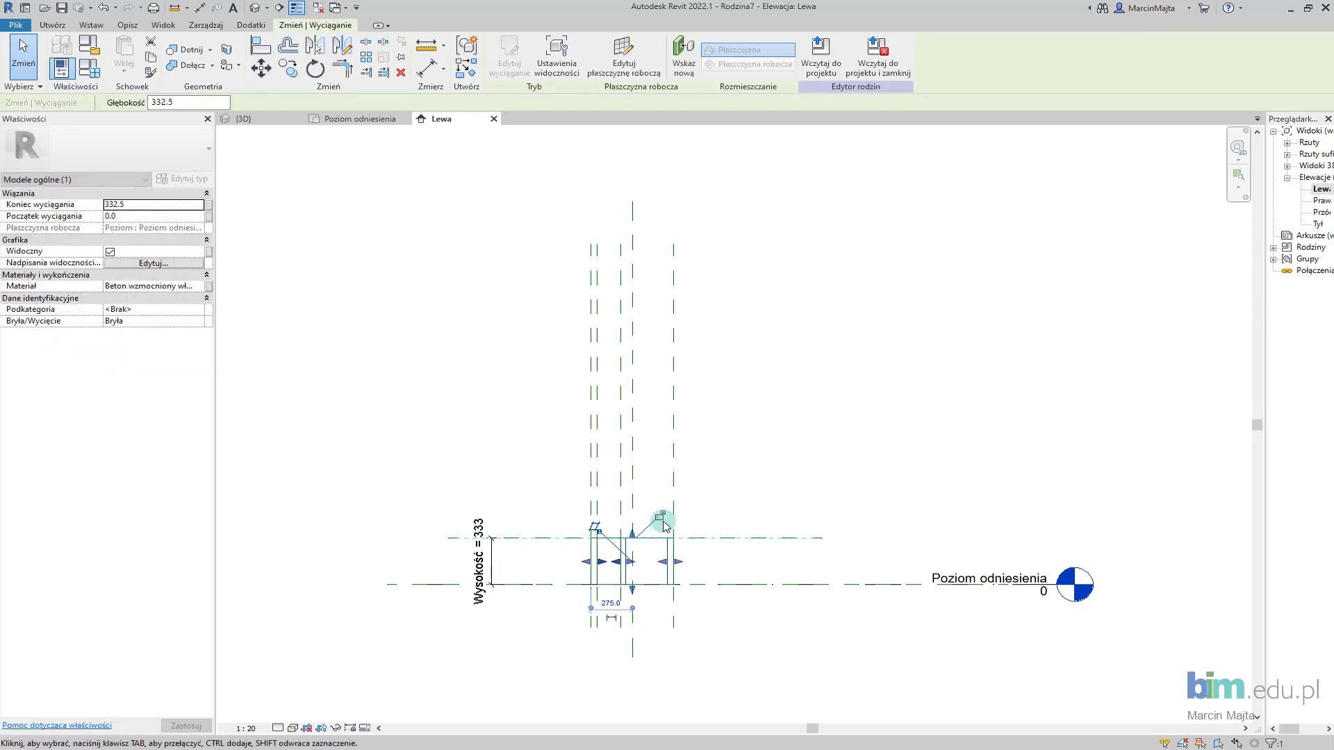
{"action": "left_click", "coordinate": [479, 549]}
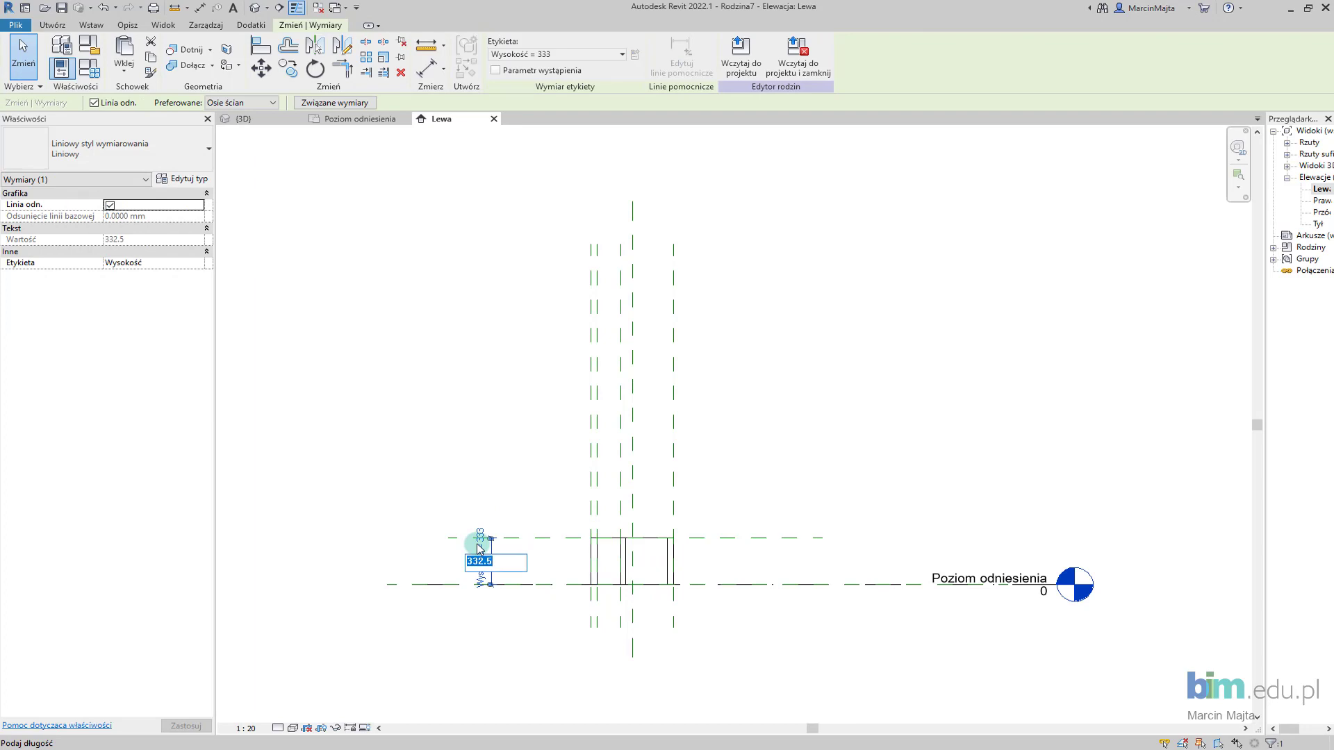
{"action": "type", "text": "250"}
{"action": "key", "text": "Return"}
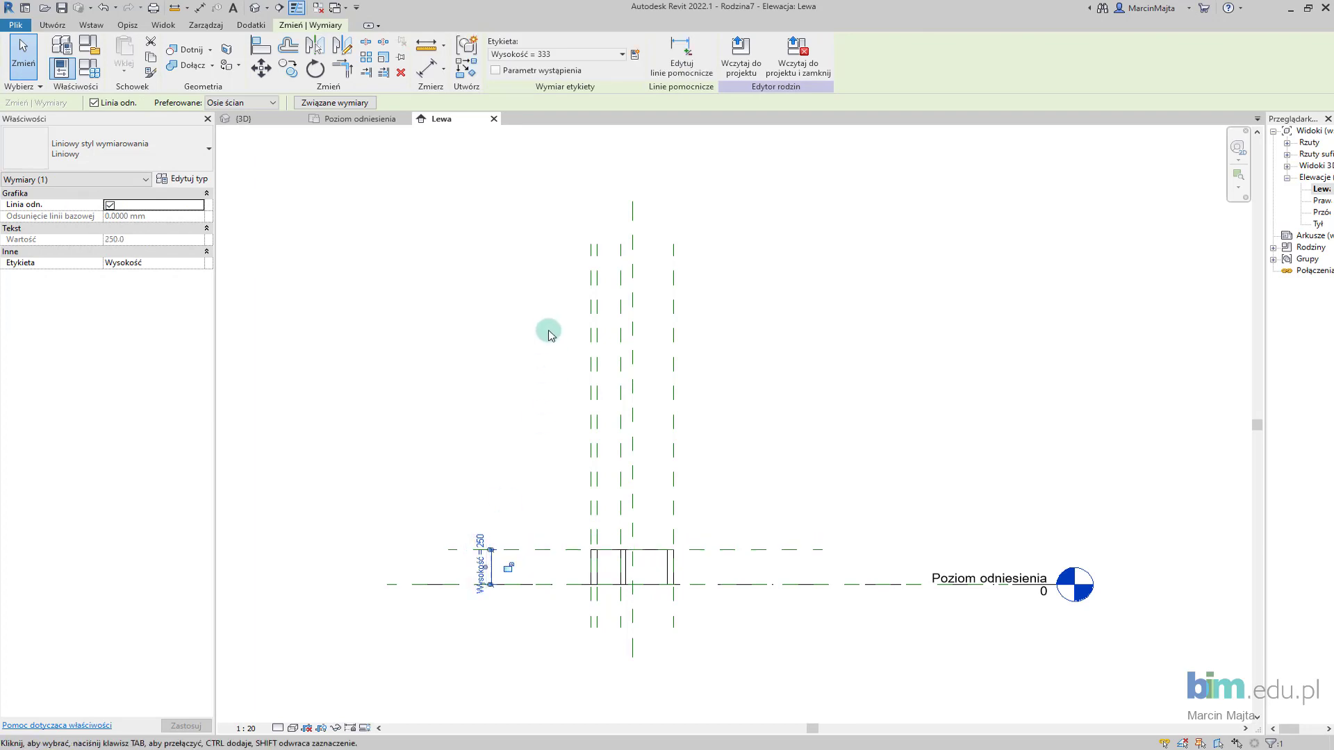
{"action": "left_click", "coordinate": [546, 327]}
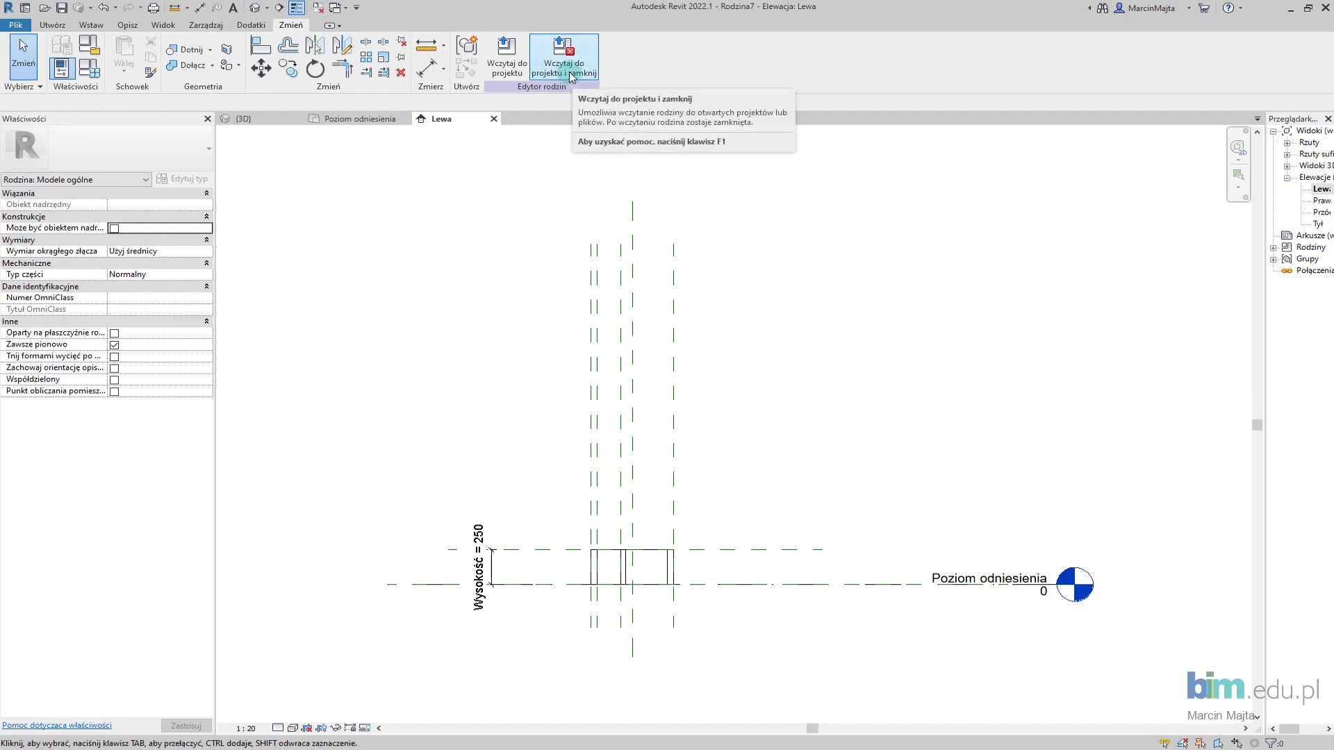
Save the family over Kształtka kominowa 2 przewody.rfa and load it into the house project
{"action": "left_click", "coordinate": [569, 73]}
{"action": "left_click", "coordinate": [651, 380]}
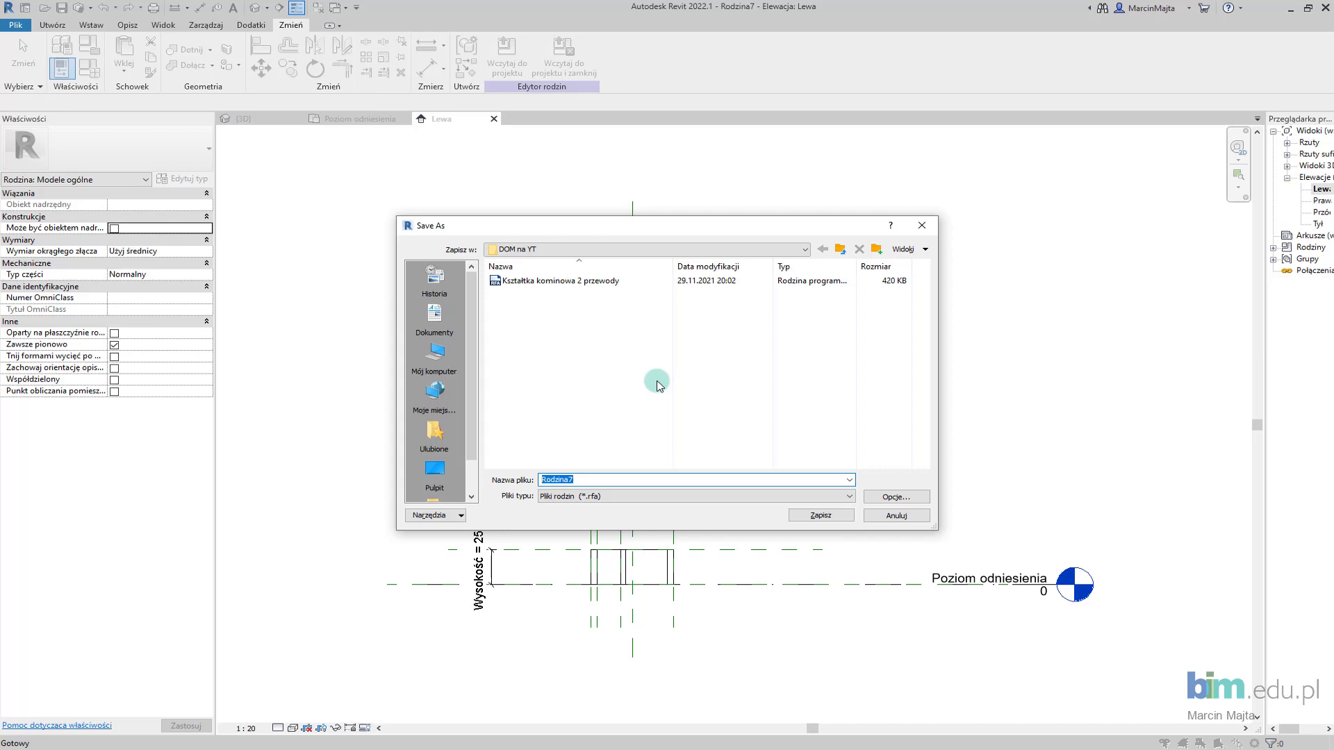
{"action": "left_click", "coordinate": [535, 280]}
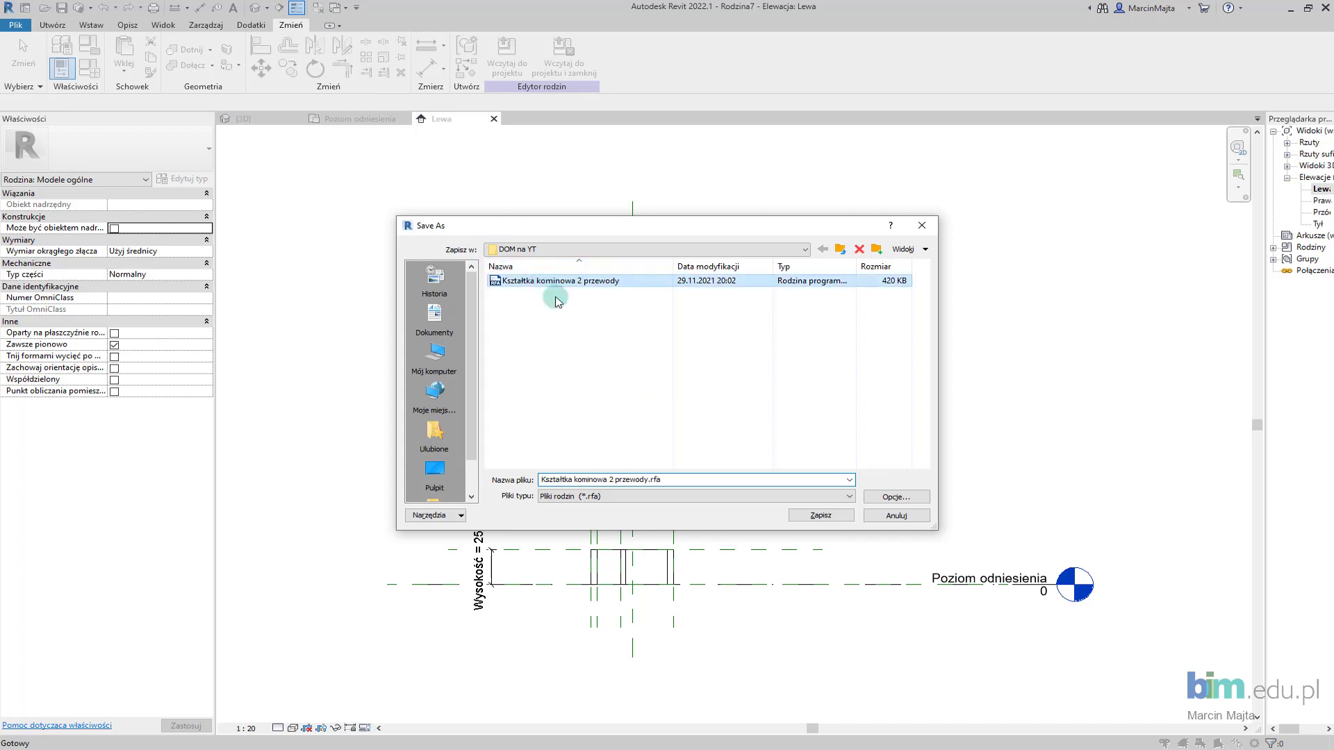
{"action": "left_click", "coordinate": [611, 480]}
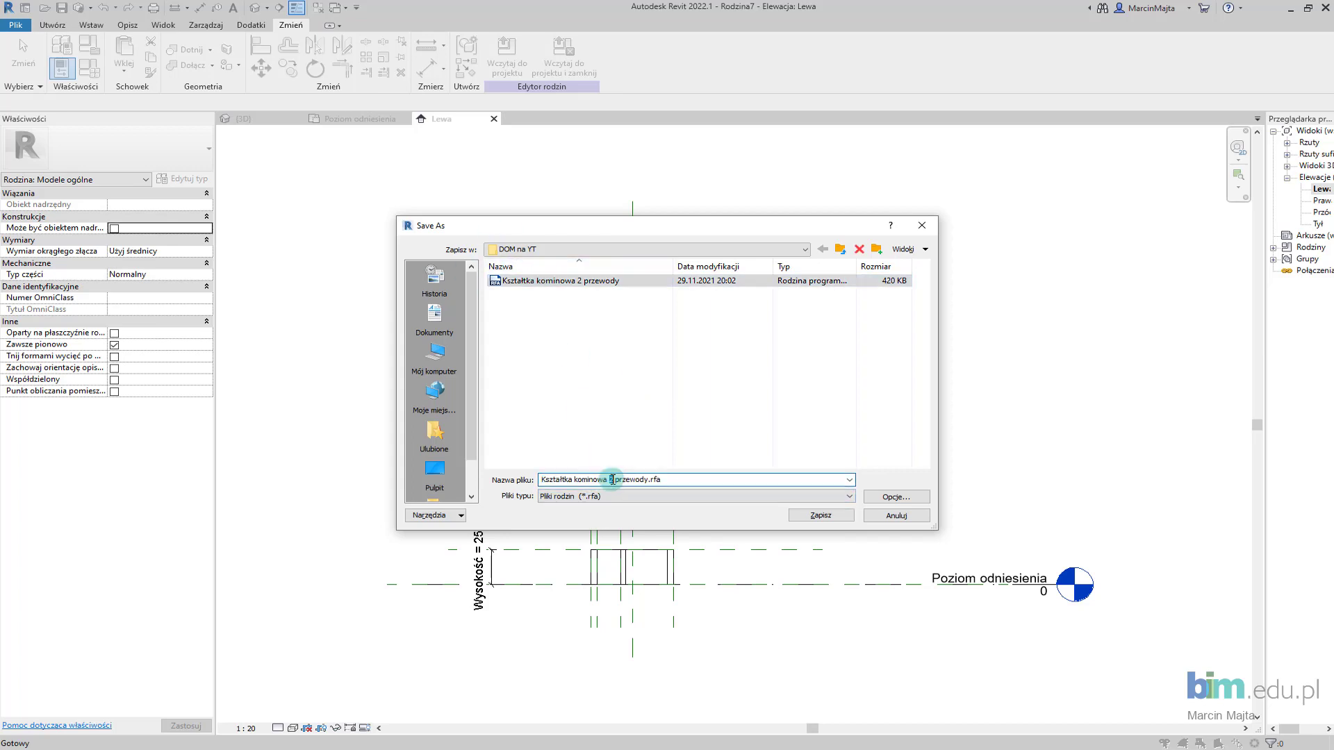
{"action": "left_click", "coordinate": [810, 516]}
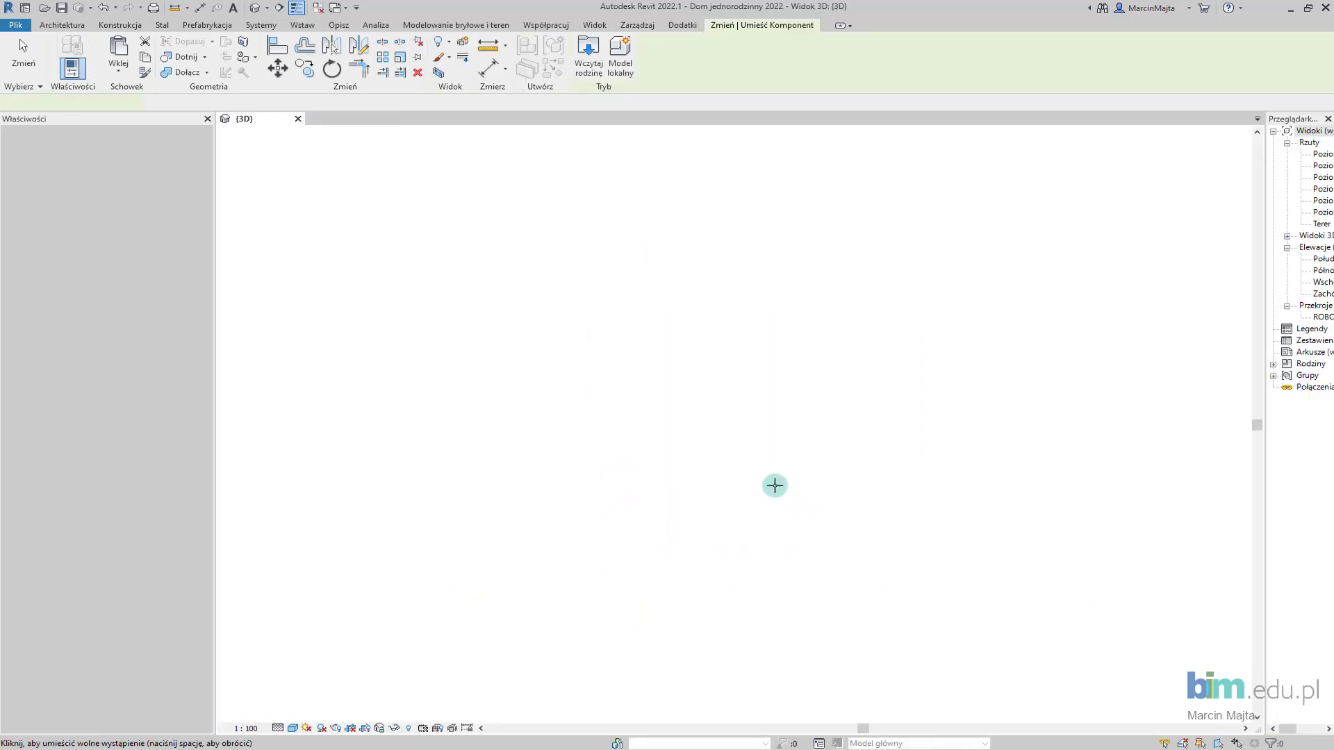
Place the two-flue chimney block beside the three-flue block in the 3D view
{"action": "scroll", "coordinate": [560, 553], "scroll_direction": "up", "scroll_amount": 3}
{"action": "scroll", "coordinate": [508, 549], "scroll_direction": "up", "scroll_amount": 3}
{"action": "left_click", "coordinate": [497, 510]}
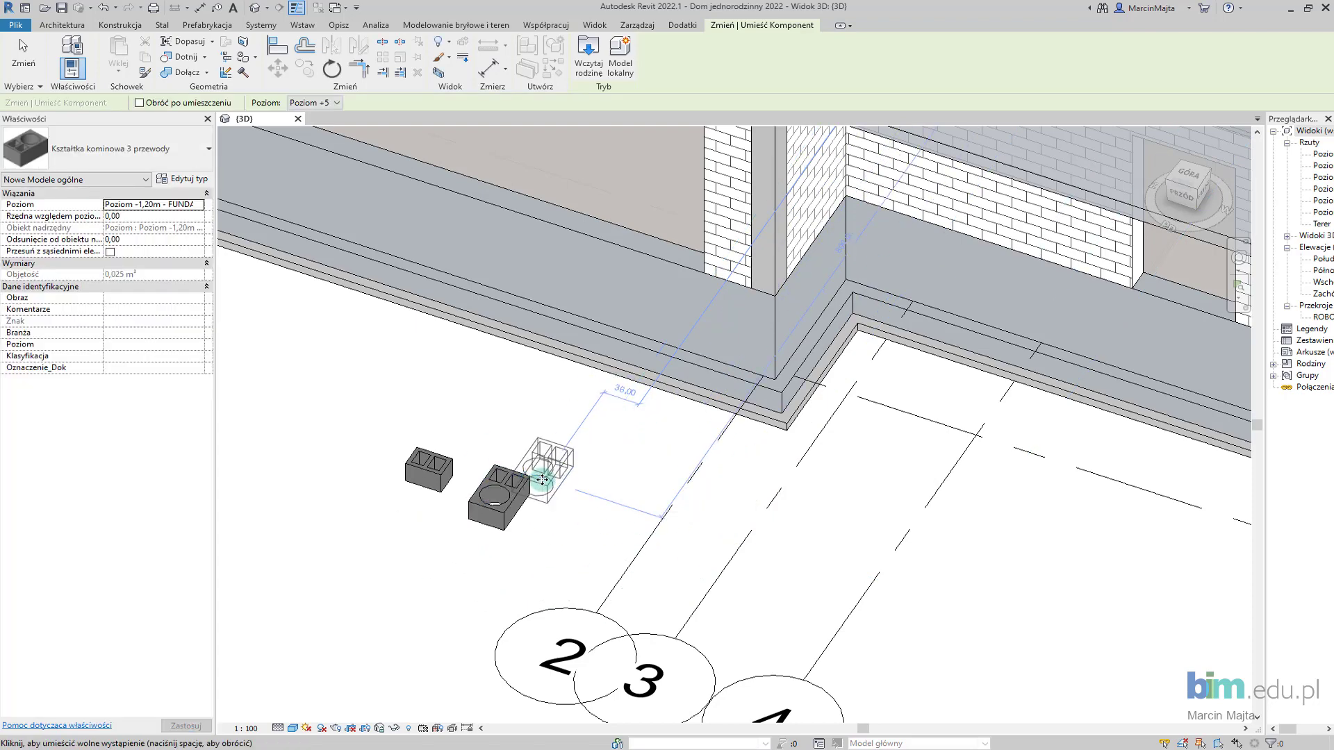
{"action": "scroll", "coordinate": [539, 472], "scroll_direction": "down", "scroll_amount": 3}
{"action": "key", "text": "Escape"}
{"action": "key", "text": "Escape"}
{"action": "scroll", "coordinate": [528, 455], "scroll_direction": "down", "scroll_amount": 3}
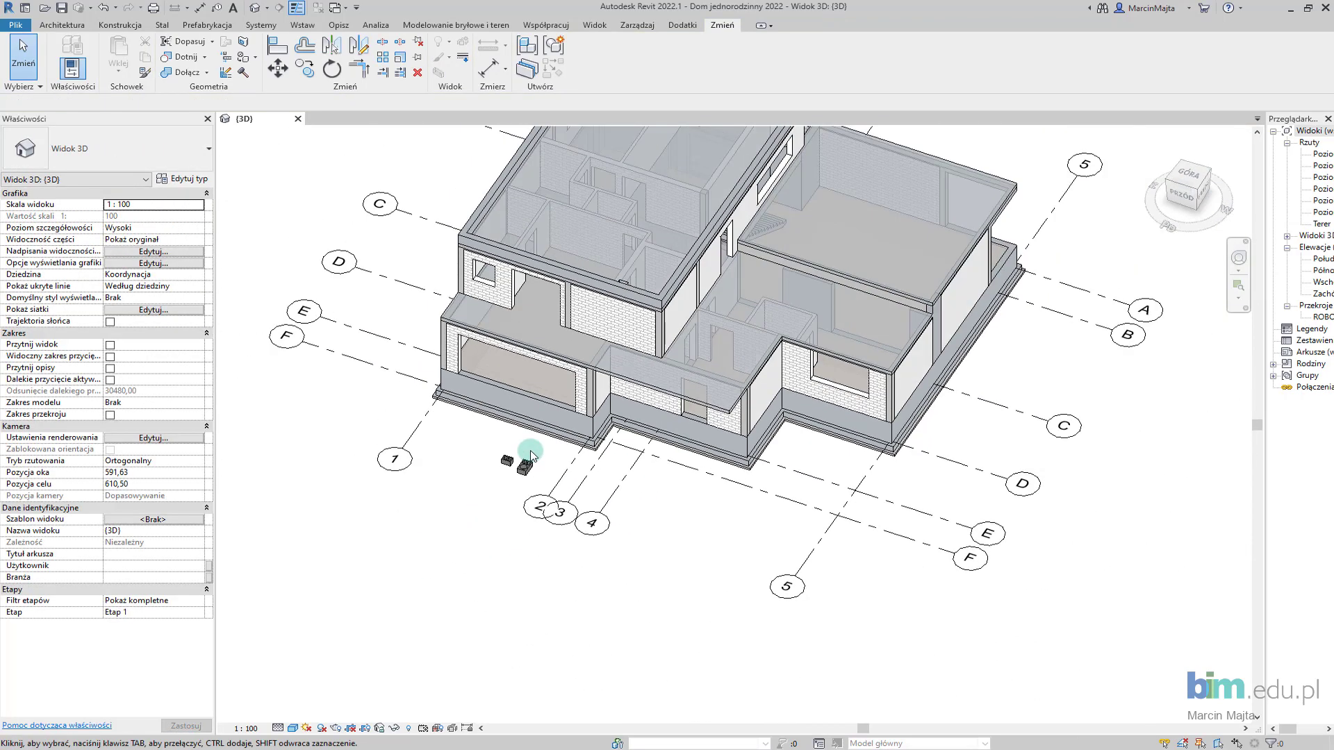
{"action": "middle_click_drag", "start_coordinate": [531, 455], "coordinate": [528, 445], "text": "shift"}
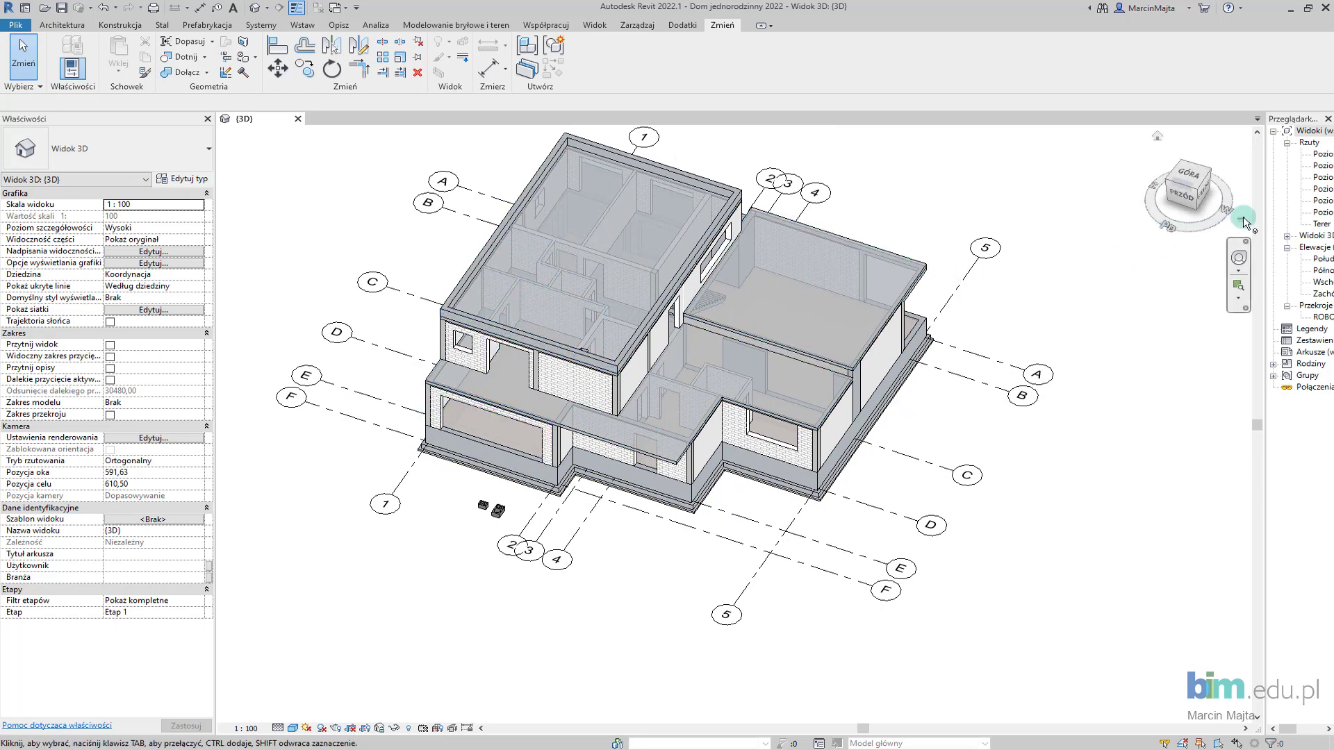
Widen the Project Browser and open the Poziom 0 floor plan
{"action": "left_click_drag", "start_coordinate": [1266, 217], "coordinate": [1178, 208]}
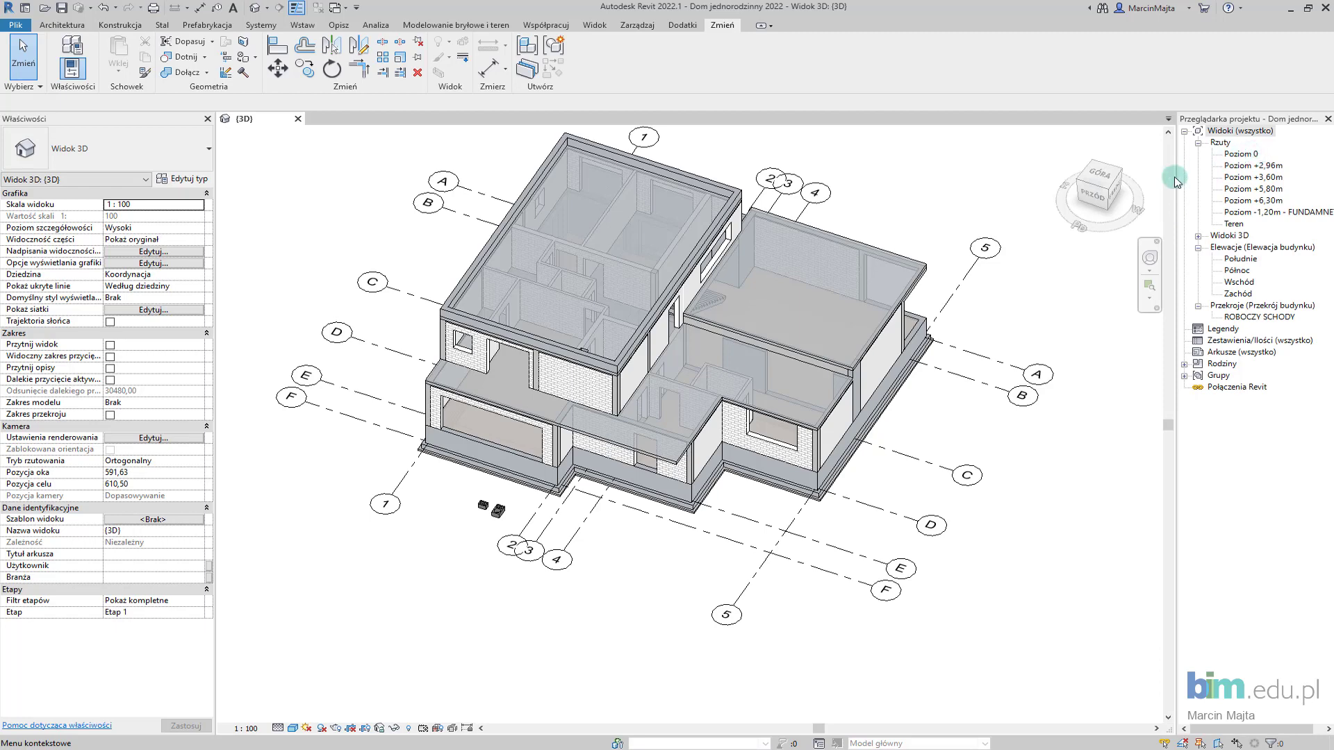
{"action": "left_click_drag", "start_coordinate": [1176, 178], "coordinate": [1150, 206]}
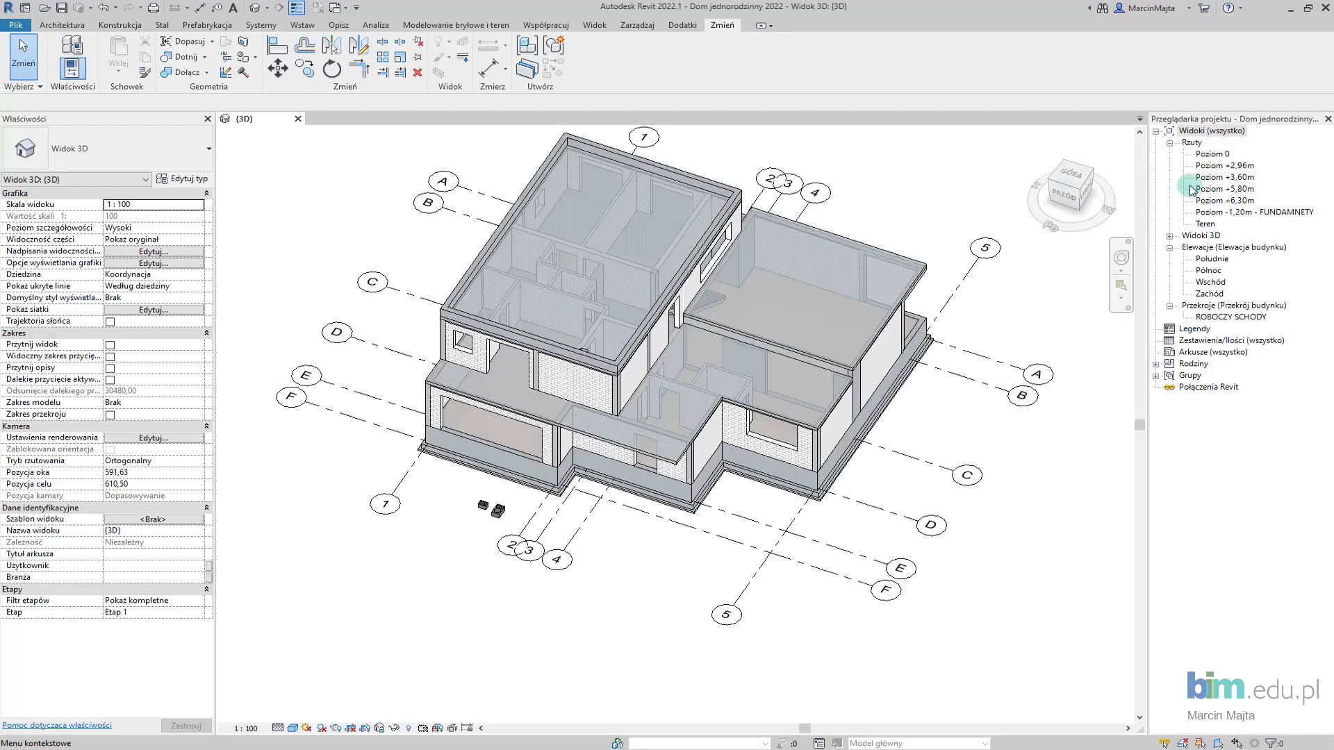
{"action": "double_click", "coordinate": [1212, 154]}
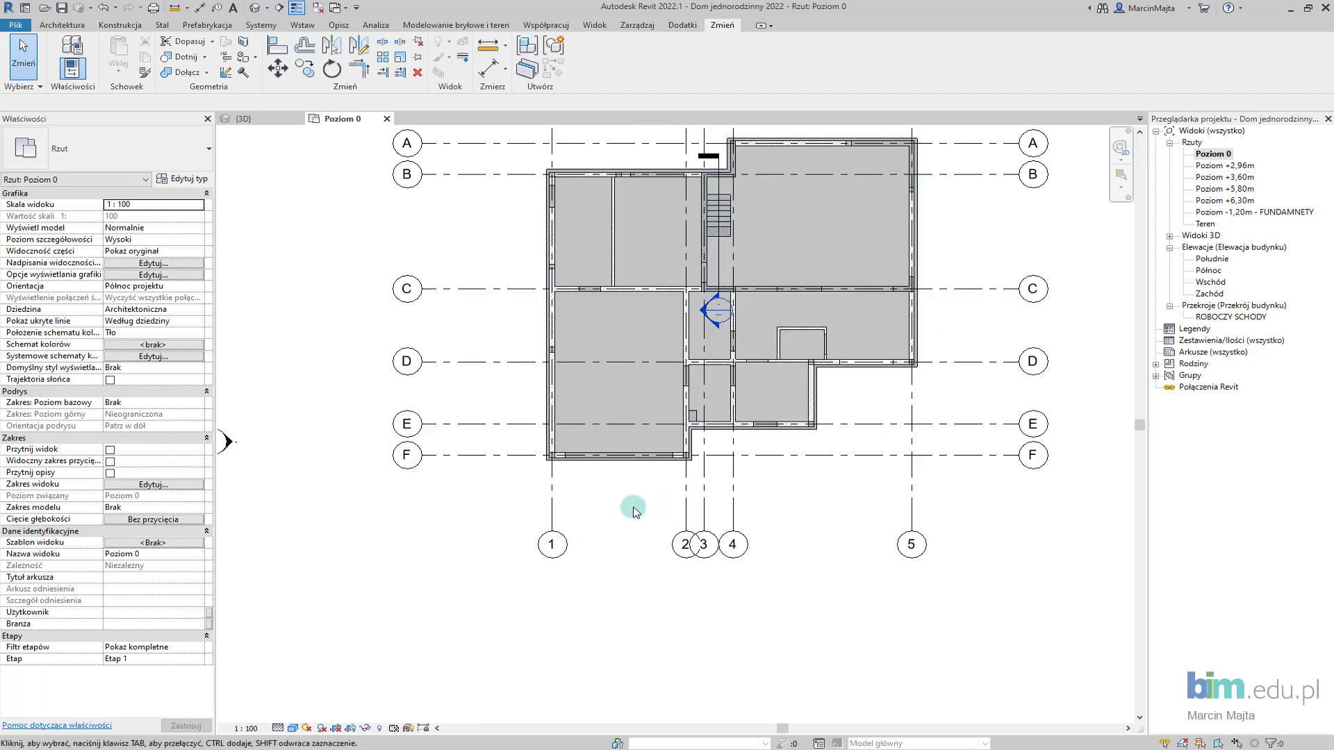
Enable the Modele ogólne category in the Poziom 0 plan's visibility/graphics settings
{"action": "key", "text": "g"}
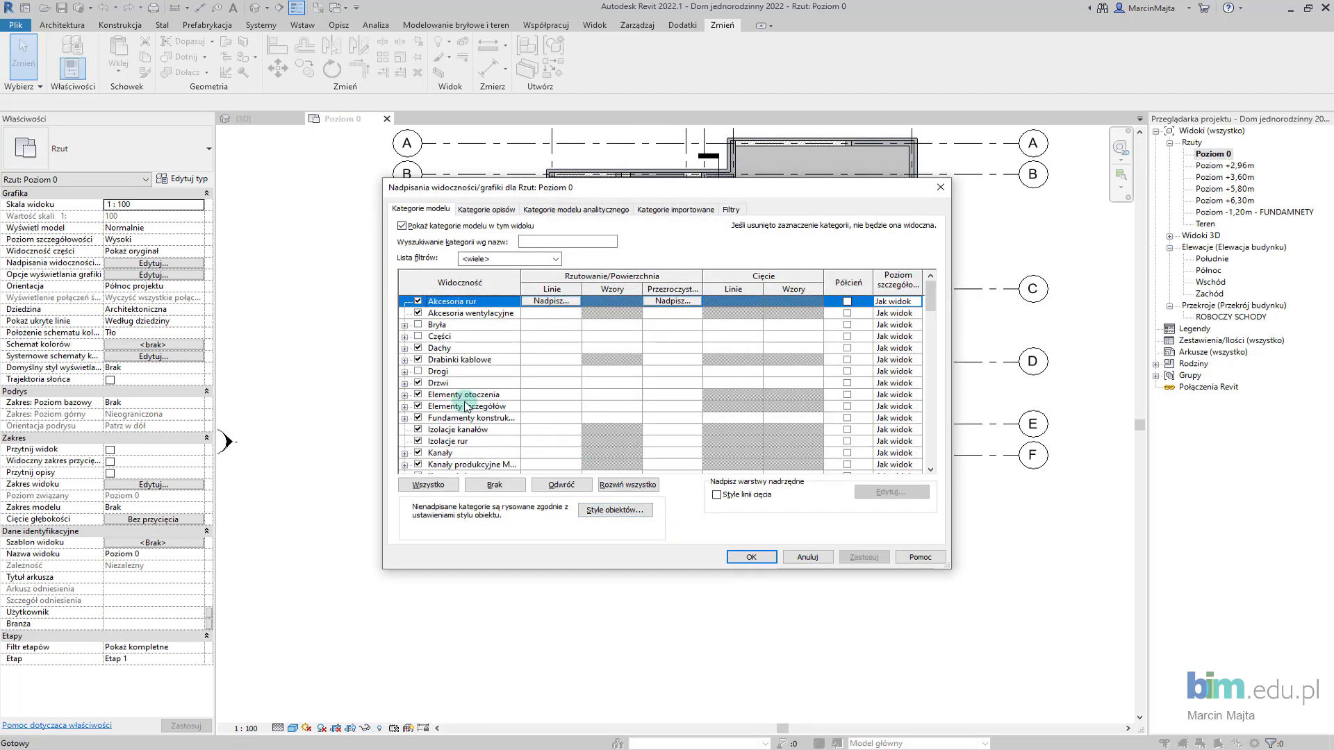
{"action": "scroll", "coordinate": [446, 416], "scroll_direction": "down", "scroll_amount": 1}
{"action": "scroll", "coordinate": [446, 415], "scroll_direction": "down", "scroll_amount": 1}
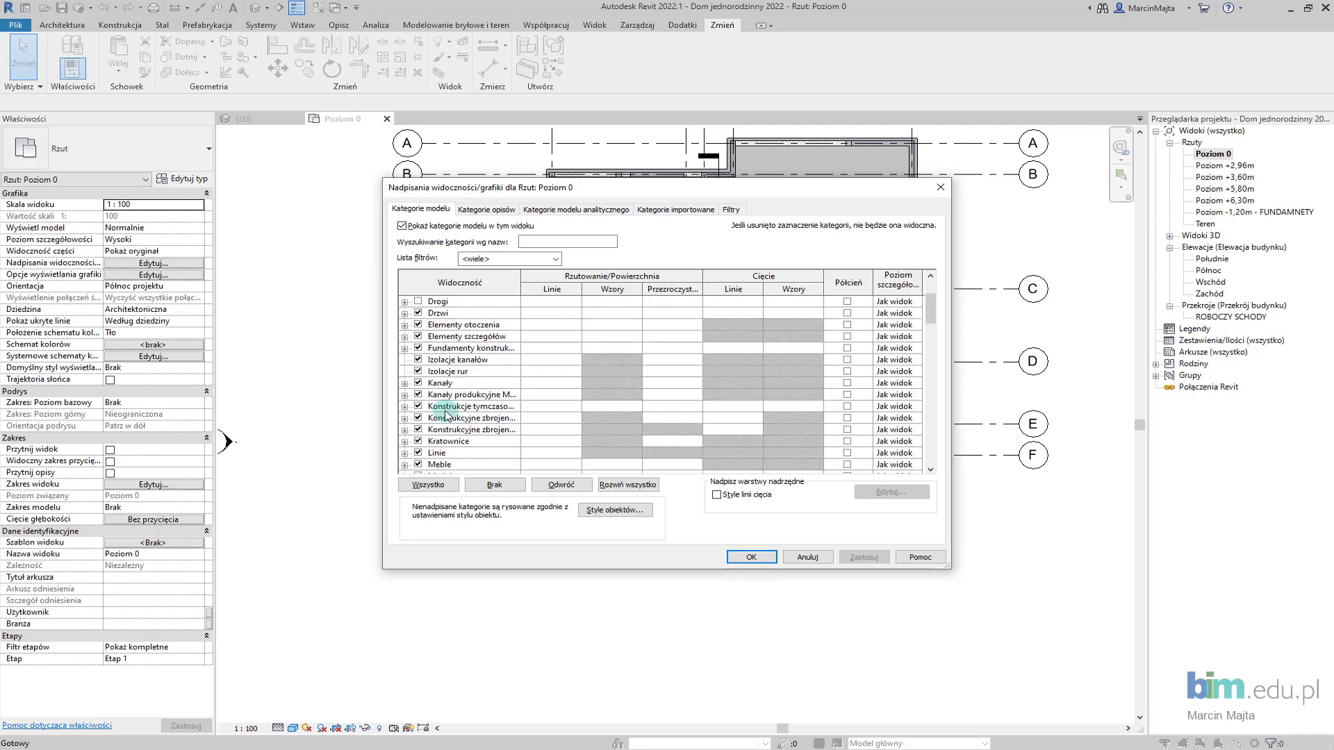
{"action": "scroll", "coordinate": [446, 415], "scroll_direction": "down", "scroll_amount": 1}
{"action": "scroll", "coordinate": [424, 430], "scroll_direction": "down", "scroll_amount": 1}
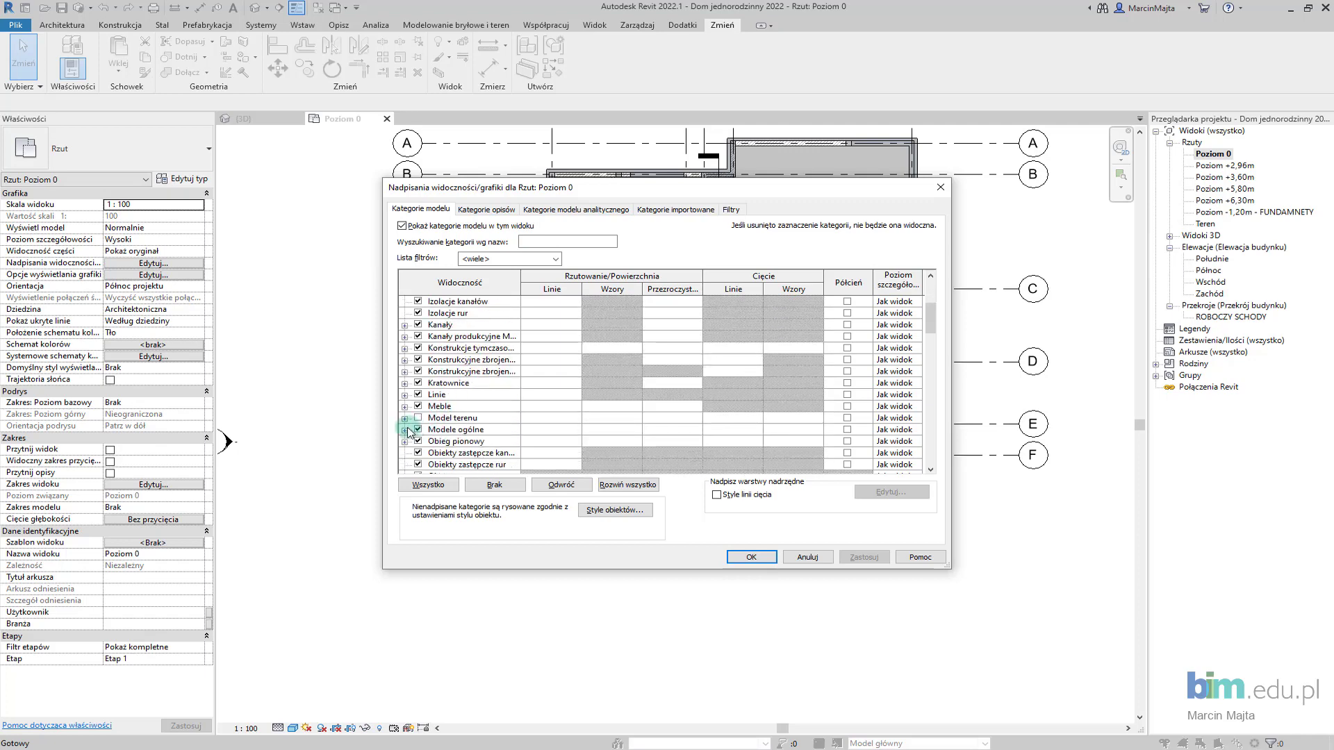
{"action": "left_click", "coordinate": [409, 432]}
{"action": "scroll", "coordinate": [417, 432], "scroll_direction": "down", "scroll_amount": 1}
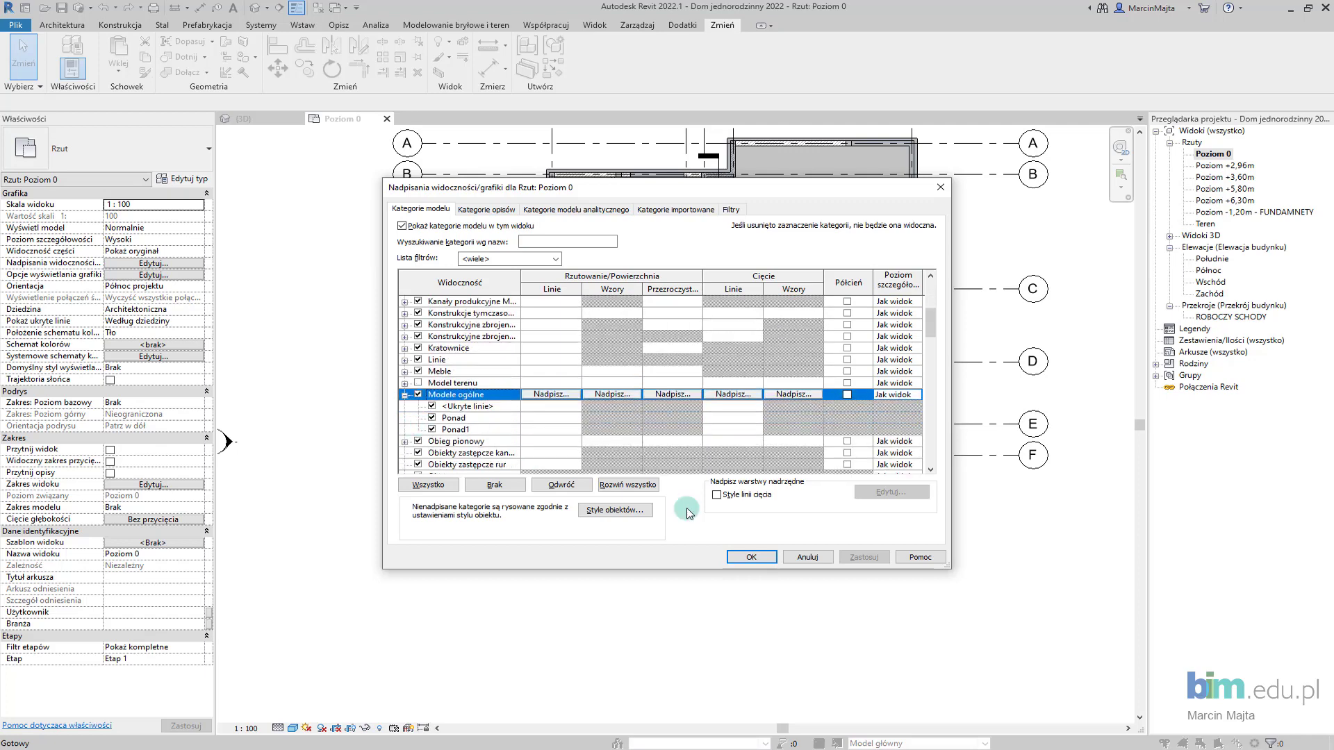
{"action": "left_click", "coordinate": [750, 559]}
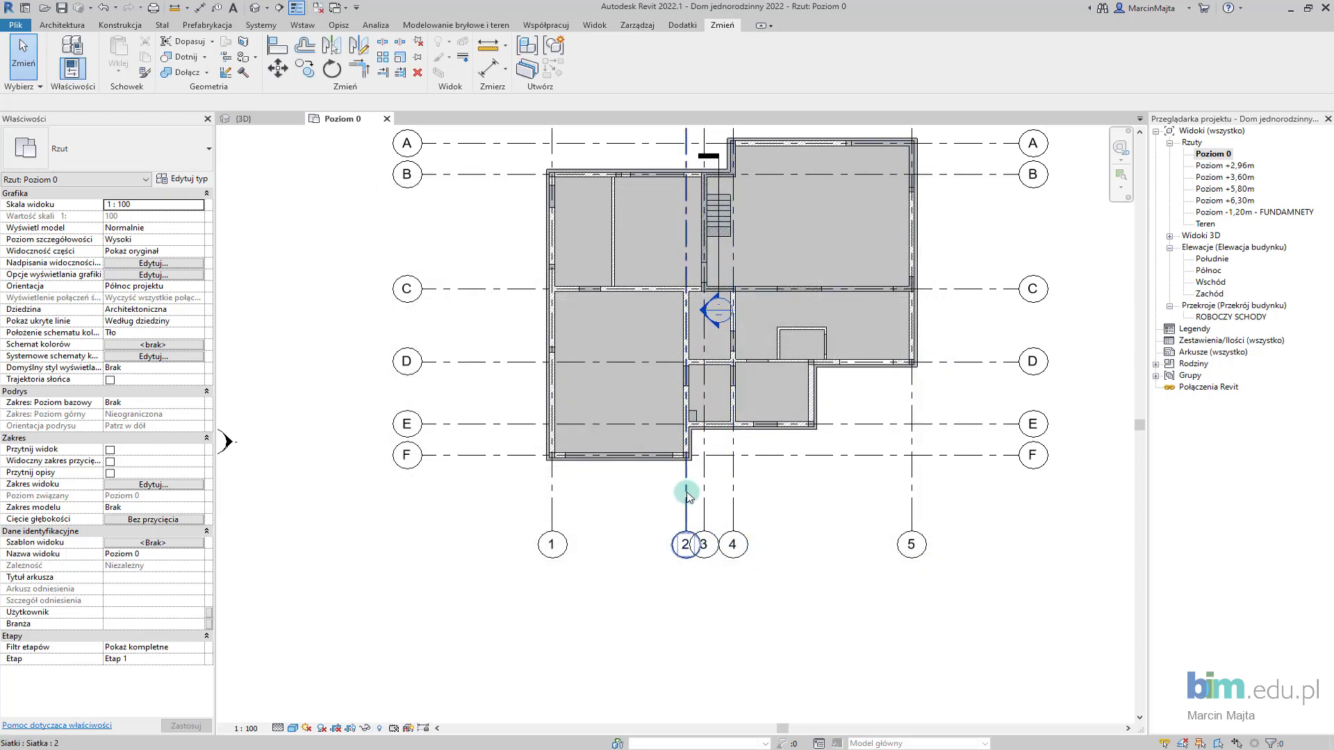
In the 3D view, set both chimney blocks' level to Poziom 0
{"action": "scroll", "coordinate": [685, 477], "scroll_direction": "up", "scroll_amount": 3}
{"action": "left_click", "coordinate": [257, 119]}
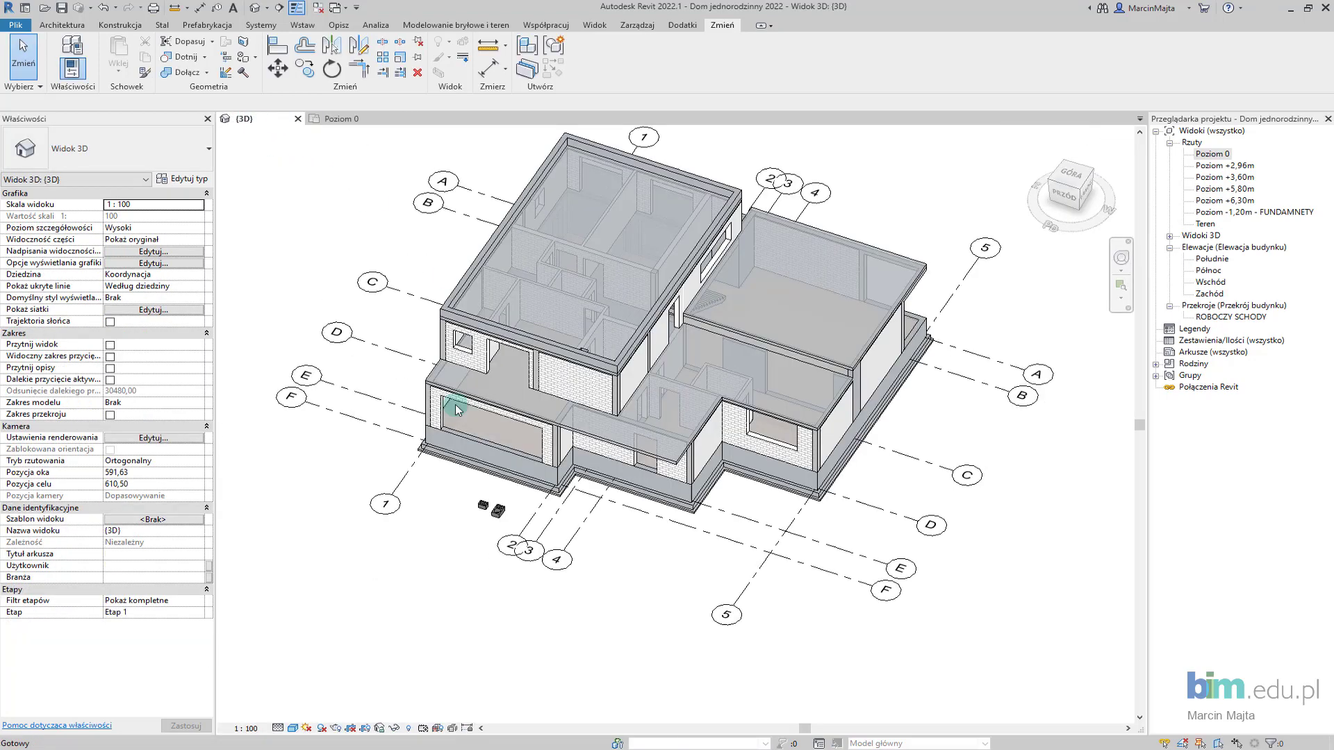
{"action": "left_click", "coordinate": [499, 514]}
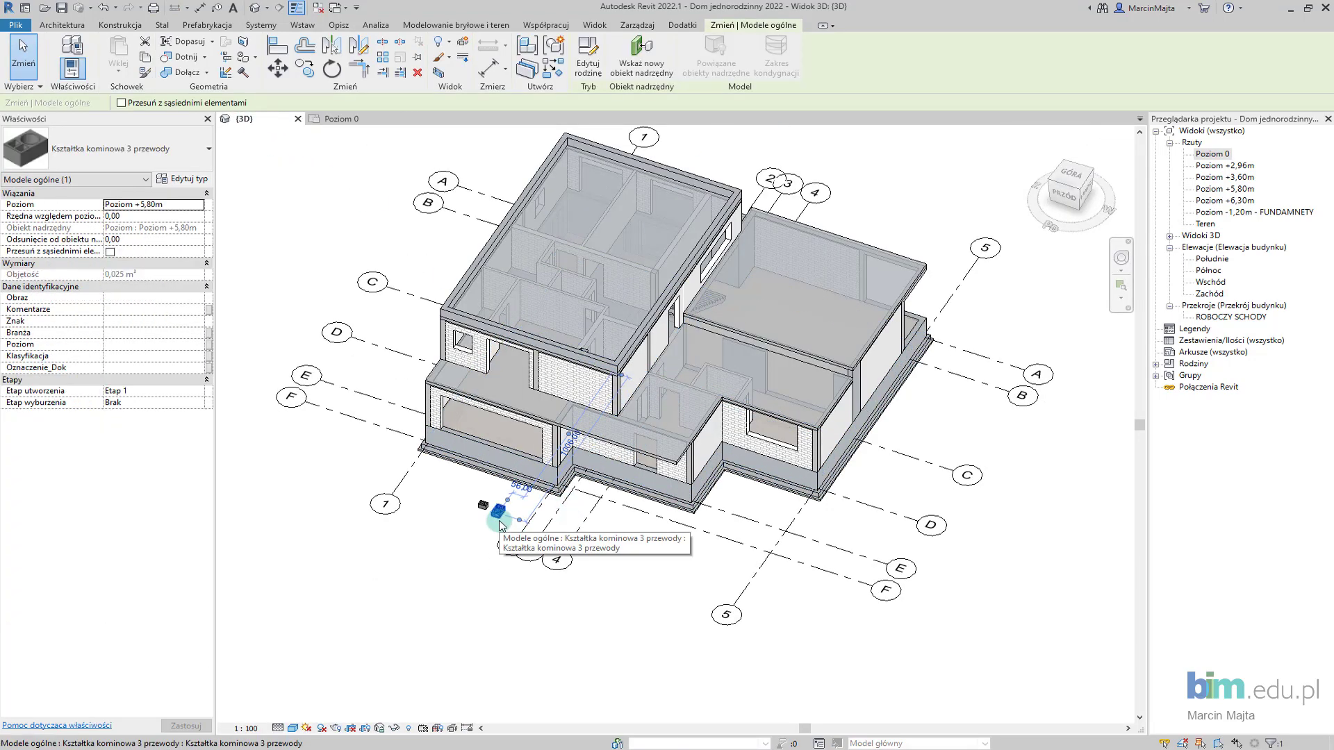
{"action": "left_click", "coordinate": [314, 358]}
{"action": "left_click", "coordinate": [483, 505], "text": "ctrl"}
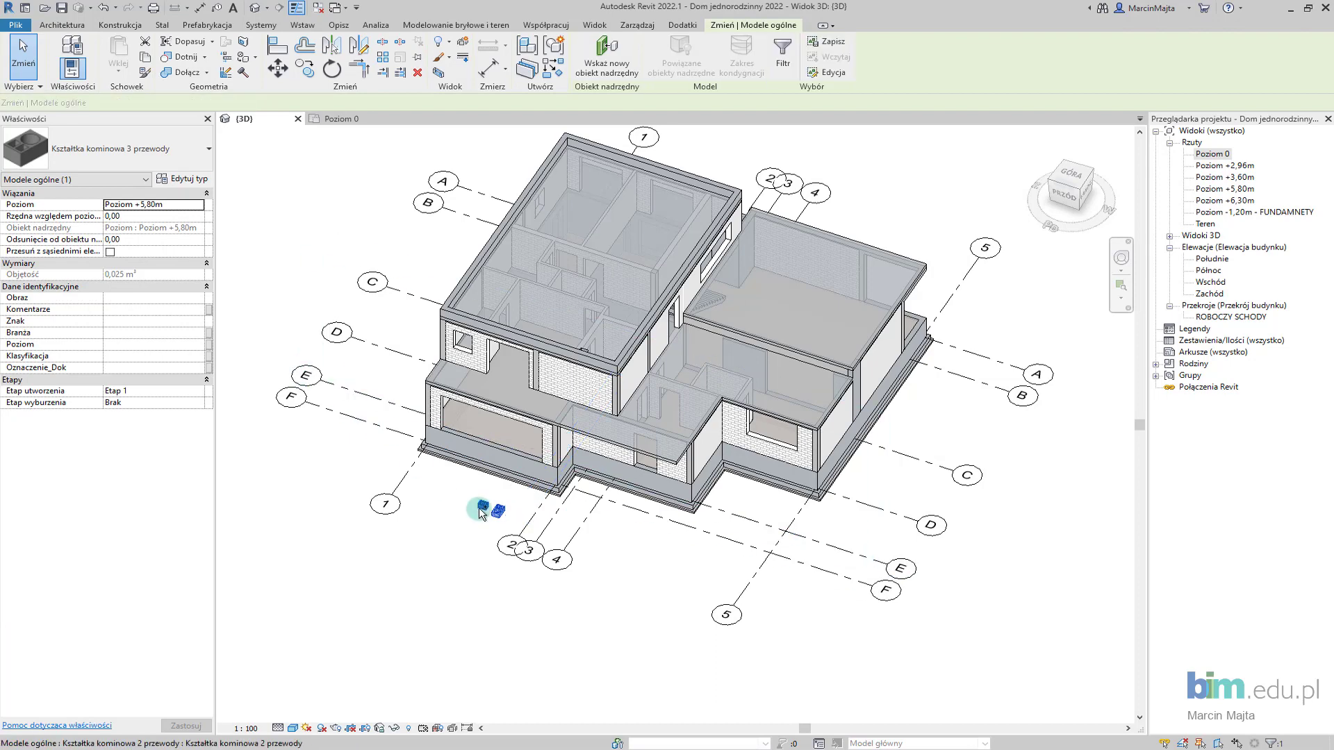
{"action": "left_click", "coordinate": [179, 207]}
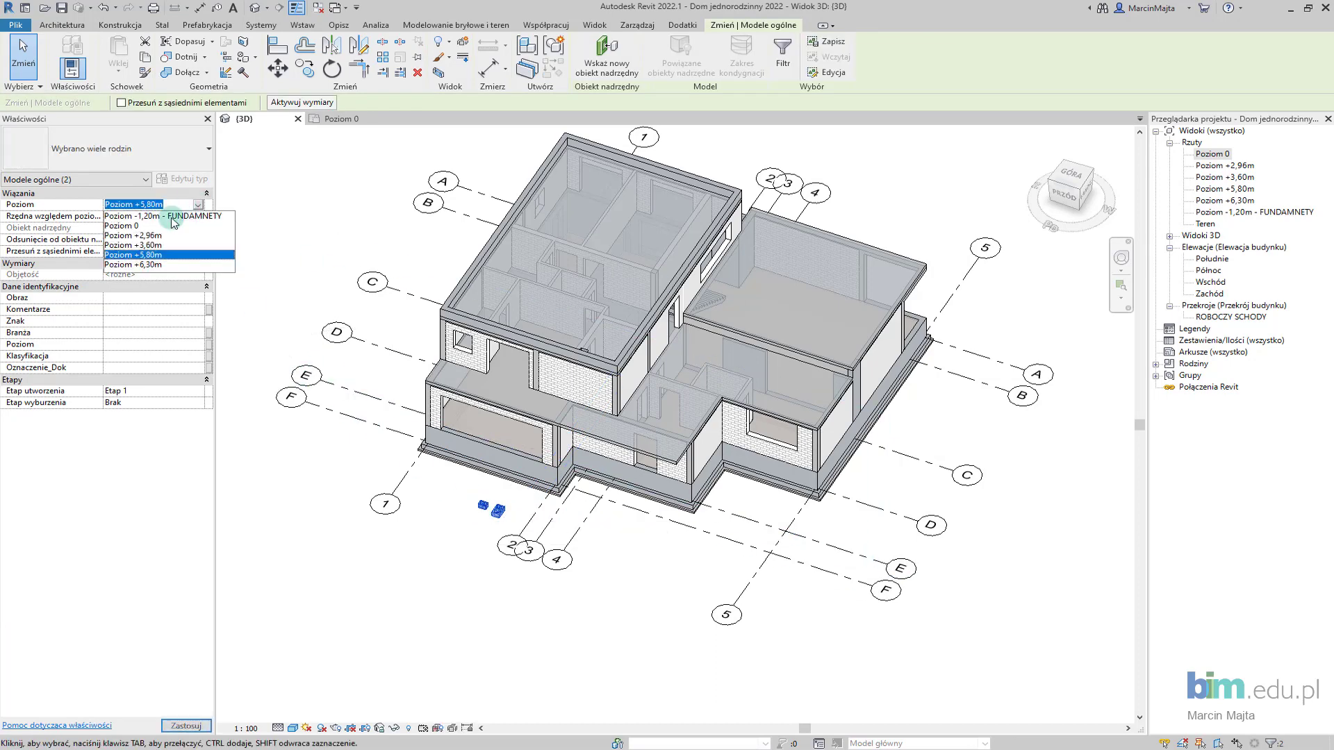
{"action": "left_click", "coordinate": [154, 228]}
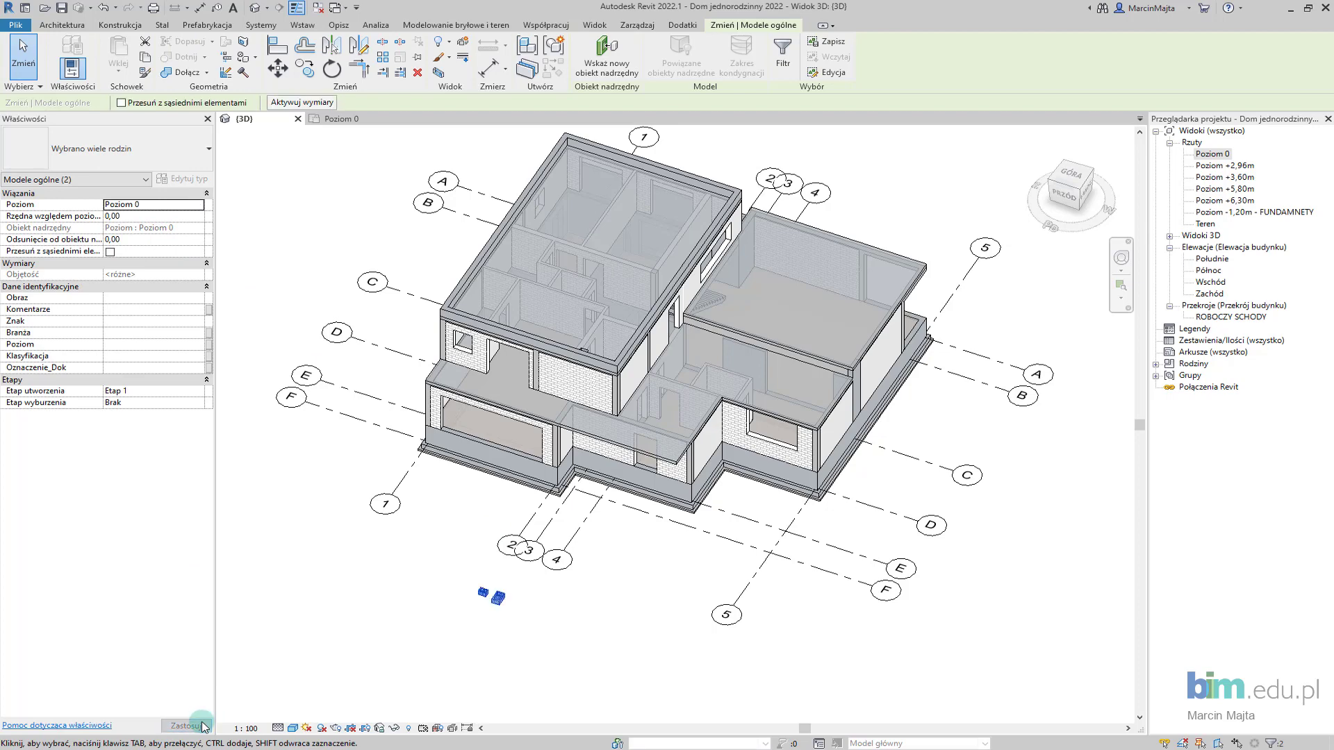
{"action": "left_click", "coordinate": [342, 119]}
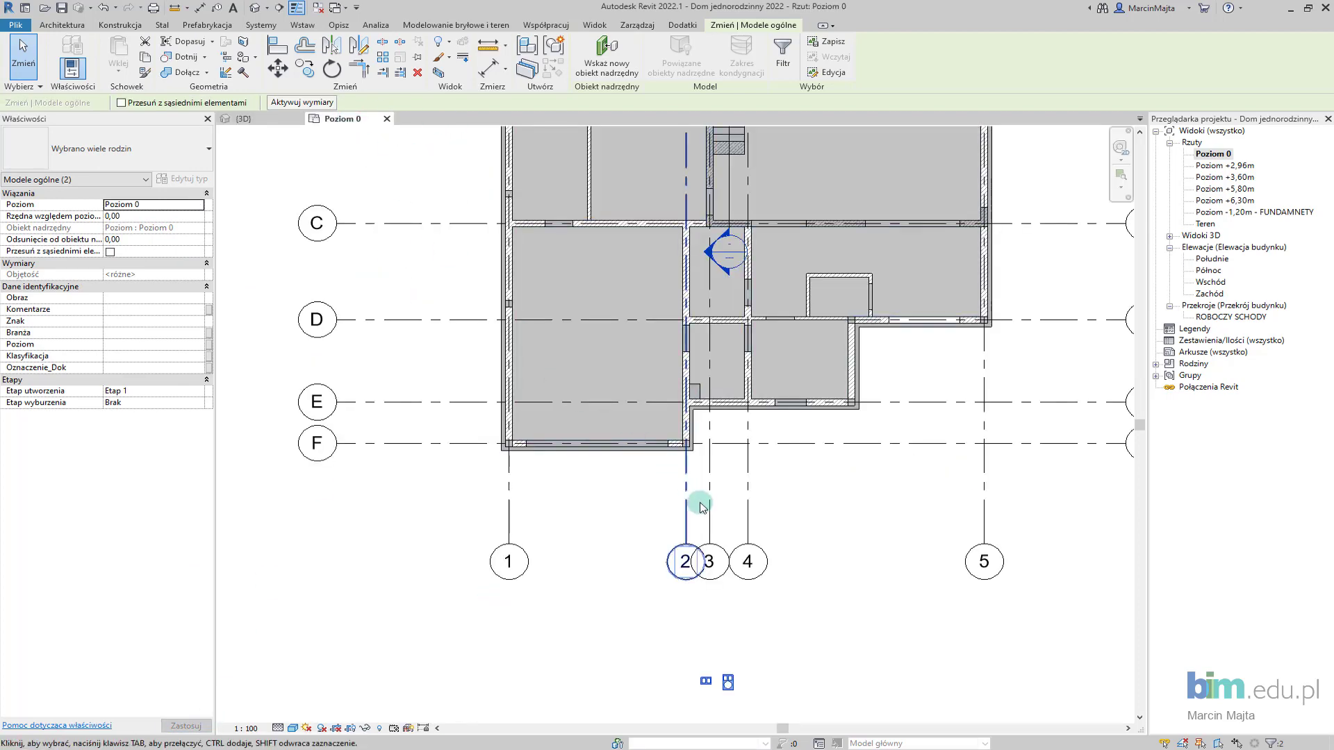
Bring the chimney blocks to the house and move the three-flue block into the wall corner
{"action": "left_click_drag", "start_coordinate": [705, 679], "coordinate": [617, 501]}
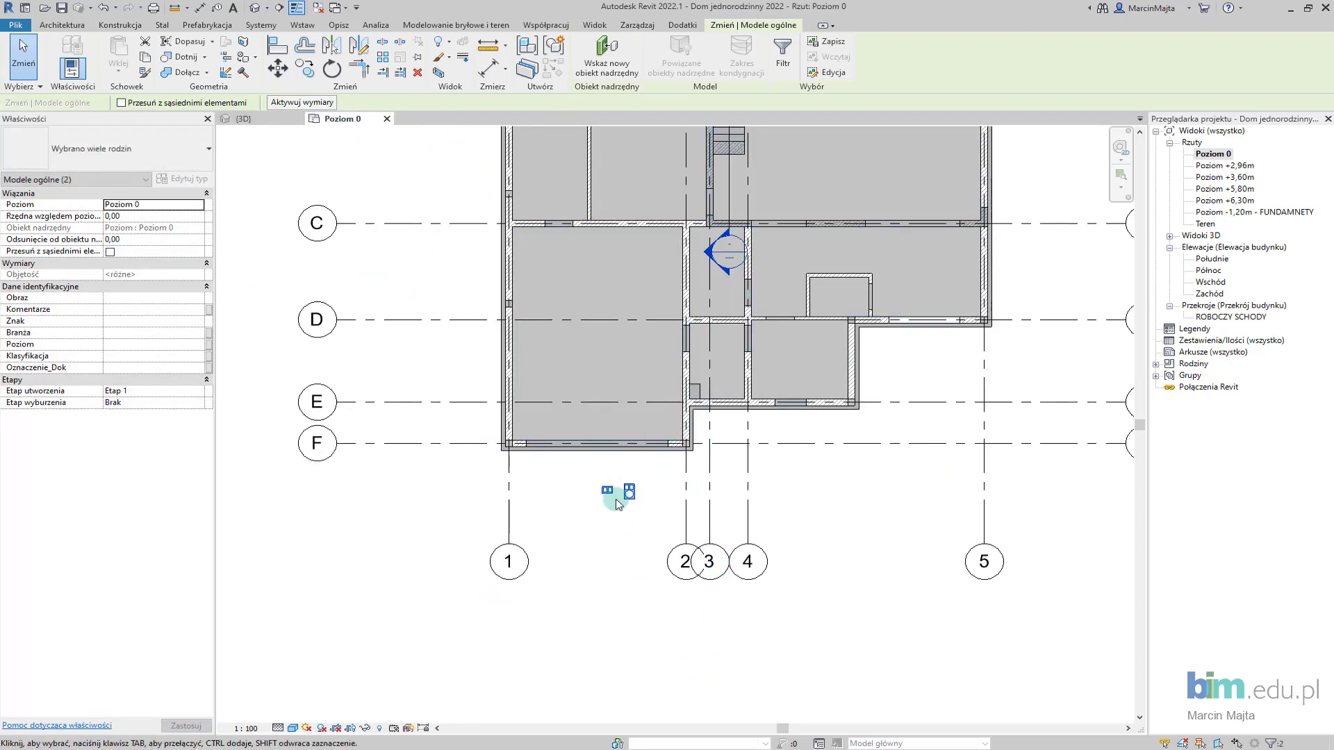
{"action": "left_click", "coordinate": [621, 475]}
{"action": "scroll", "coordinate": [623, 476], "scroll_direction": "up", "scroll_amount": 3}
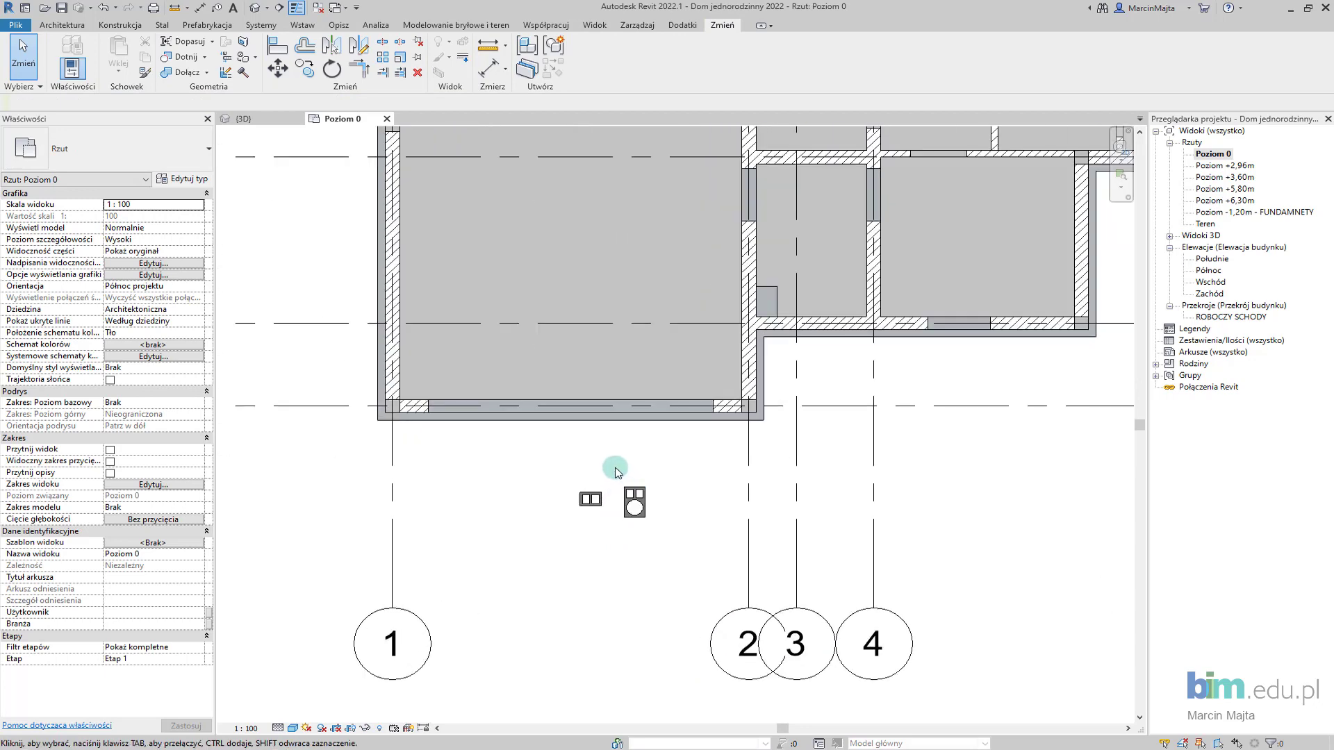
{"action": "left_click", "coordinate": [635, 506]}
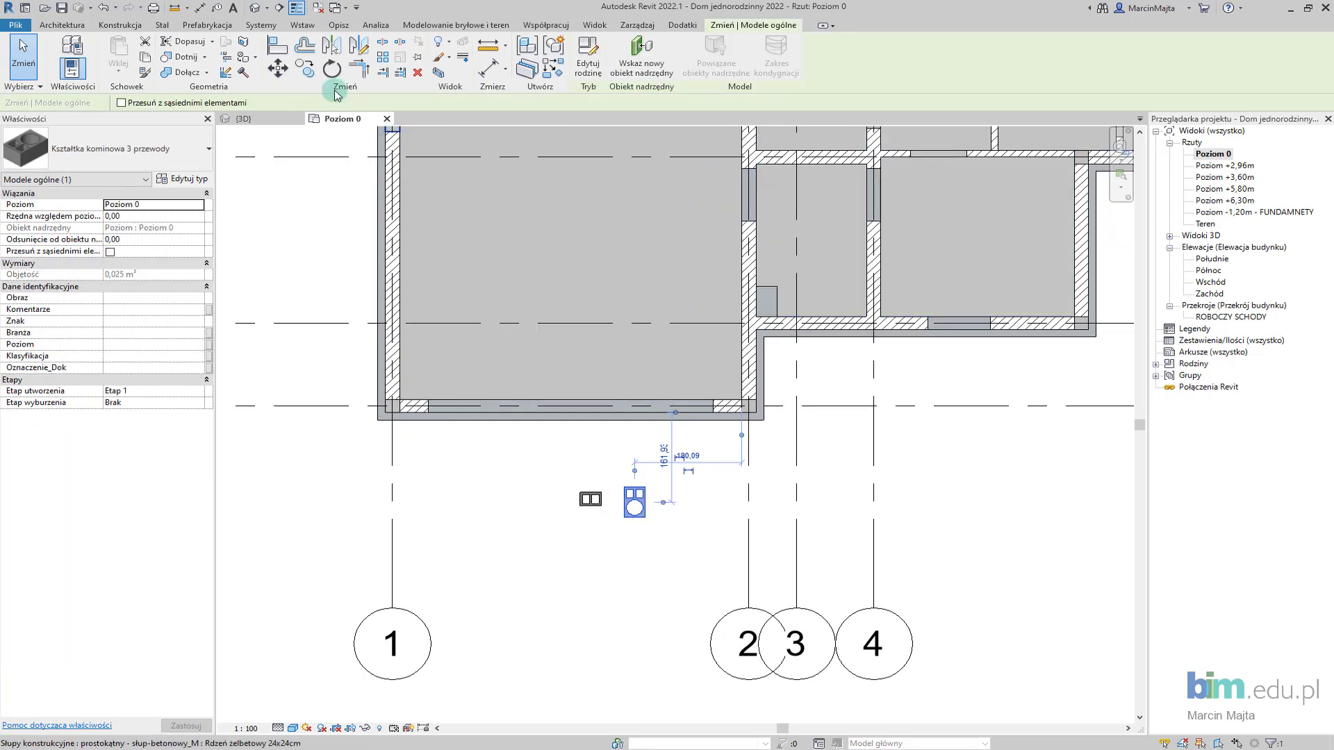
{"action": "left_click", "coordinate": [277, 68]}
{"action": "left_click", "coordinate": [619, 476]}
{"action": "scroll", "coordinate": [619, 518], "scroll_direction": "up", "scroll_amount": 3}
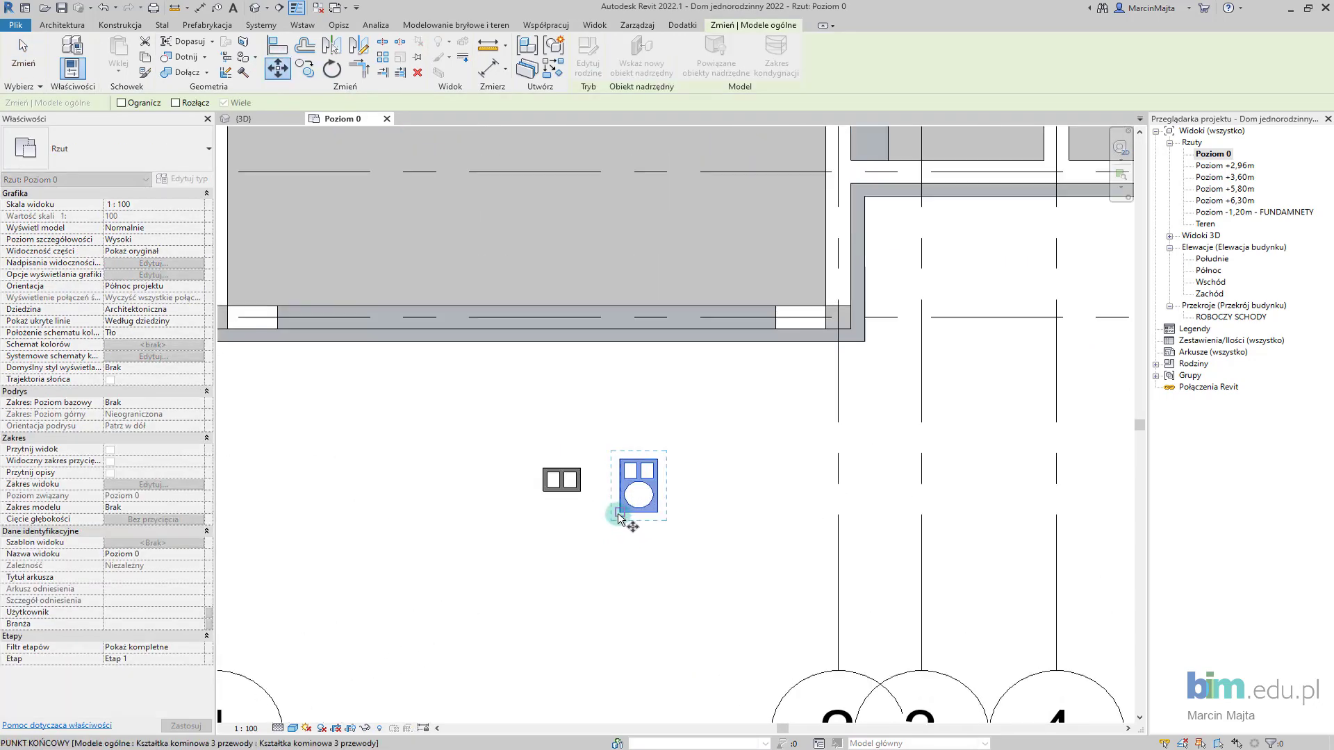
{"action": "scroll", "coordinate": [778, 403], "scroll_direction": "down", "scroll_amount": 2}
{"action": "scroll", "coordinate": [754, 397], "scroll_direction": "up", "scroll_amount": 3}
{"action": "scroll", "coordinate": [700, 397], "scroll_direction": "up", "scroll_amount": 2}
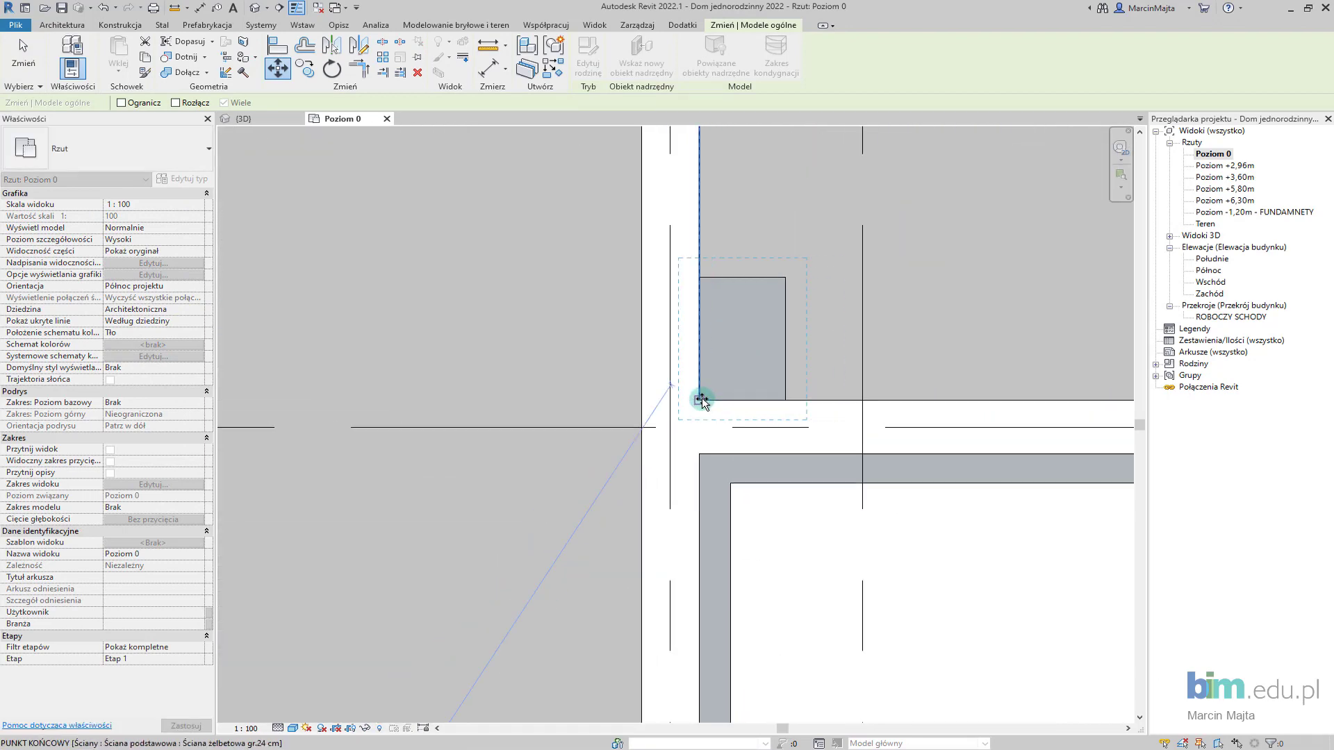
{"action": "left_click", "coordinate": [701, 400]}
{"action": "scroll", "coordinate": [702, 398], "scroll_direction": "down", "scroll_amount": 2}
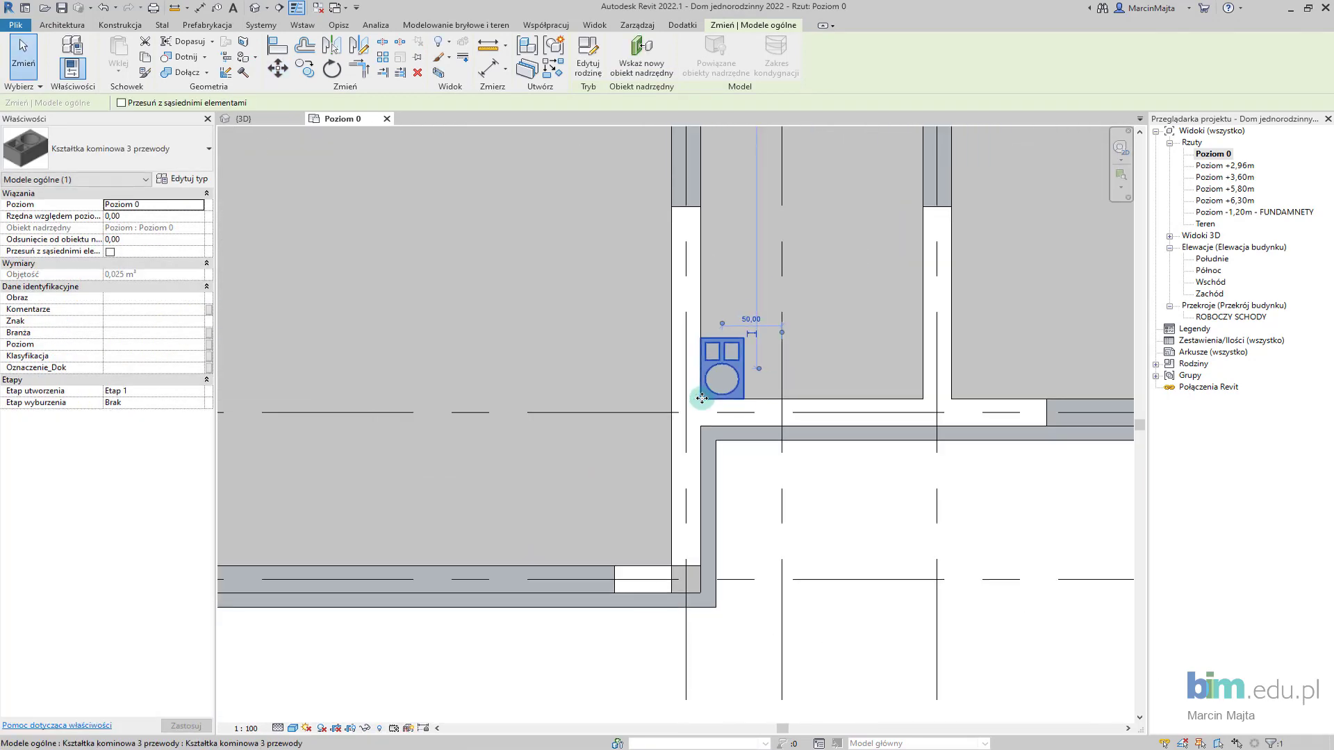
{"action": "scroll", "coordinate": [660, 417], "scroll_direction": "down", "scroll_amount": 2}
{"action": "scroll", "coordinate": [628, 432], "scroll_direction": "up", "scroll_amount": 1}
{"action": "key", "text": "Escape"}
Move the two-flue chimney block to the interior wall corner
{"action": "left_click", "coordinate": [543, 570]}
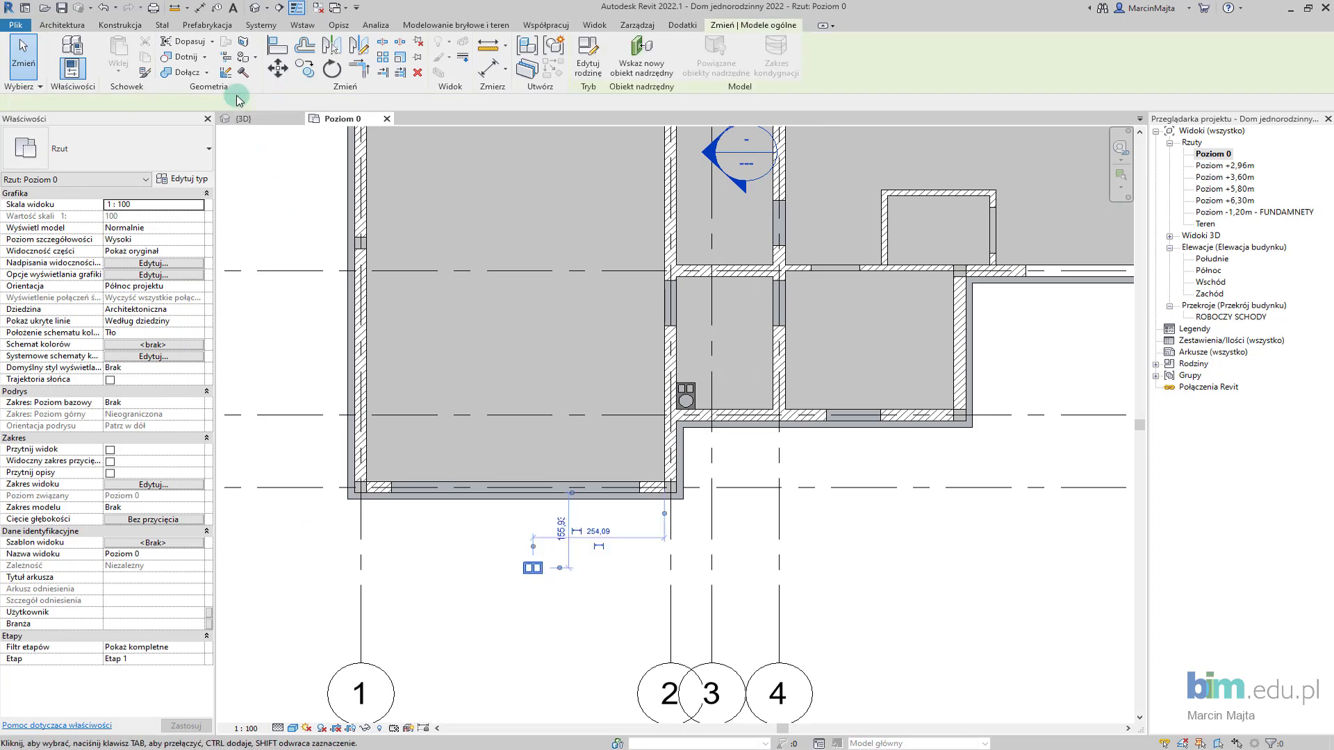
{"action": "key", "text": "m"}
{"action": "key", "text": "v"}
{"action": "scroll", "coordinate": [522, 559], "scroll_direction": "up", "scroll_amount": 3}
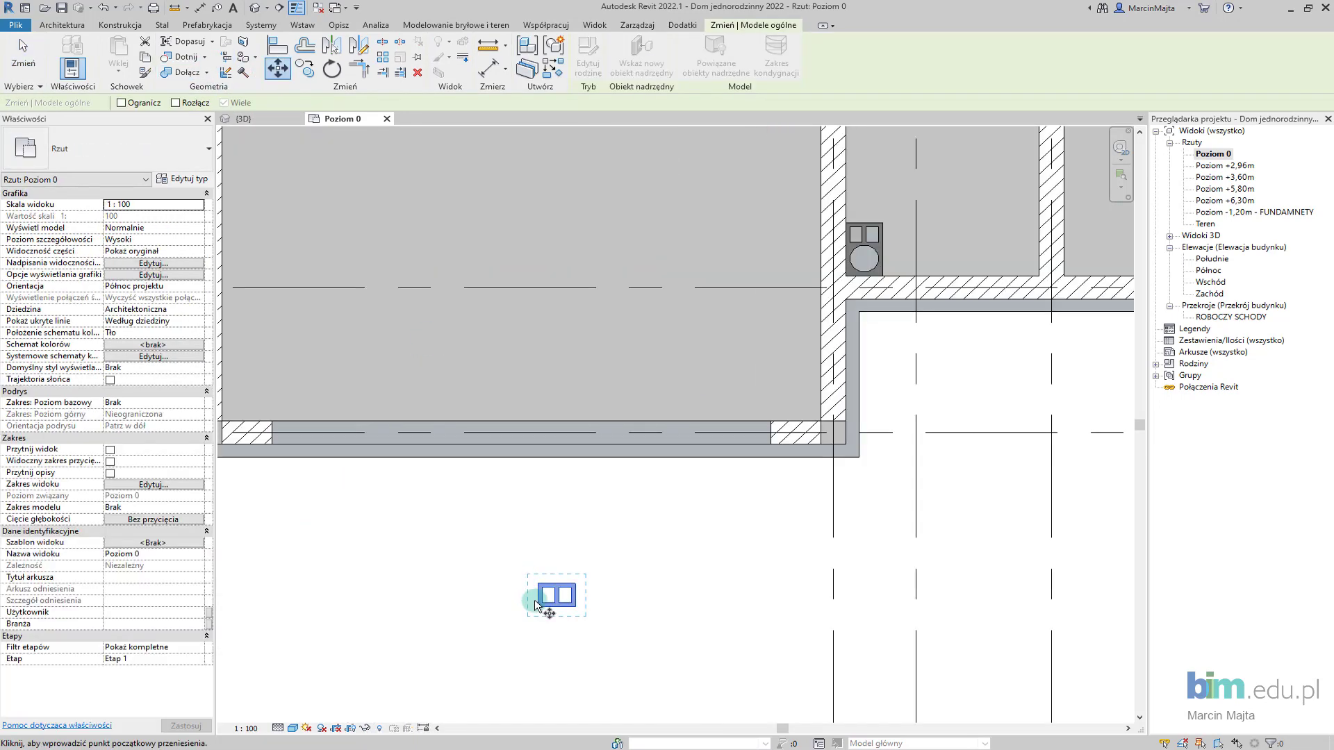
{"action": "left_click", "coordinate": [451, 605]}
{"action": "scroll", "coordinate": [667, 375], "scroll_direction": "down", "scroll_amount": 1}
{"action": "scroll", "coordinate": [485, 480], "scroll_direction": "up", "scroll_amount": 2}
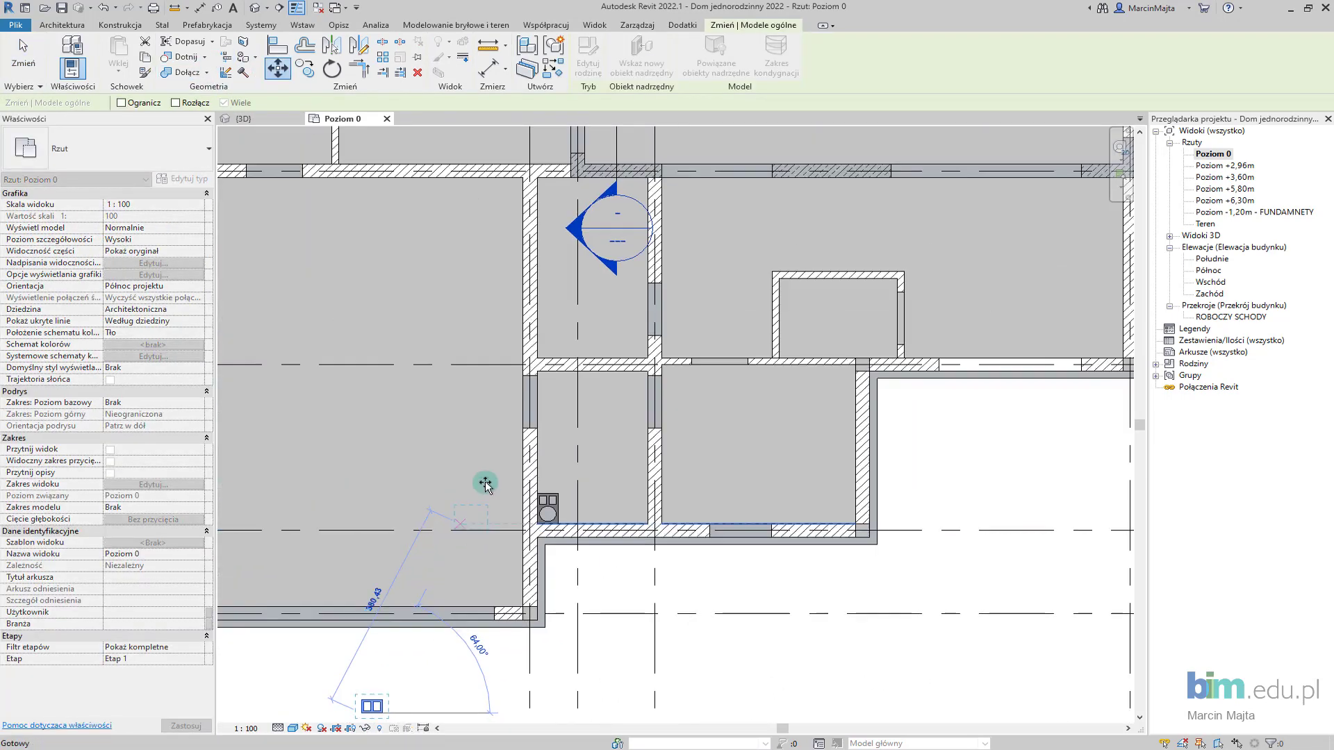
{"action": "scroll", "coordinate": [561, 356], "scroll_direction": "up", "scroll_amount": 2}
{"action": "scroll", "coordinate": [545, 327], "scroll_direction": "up", "scroll_amount": 2}
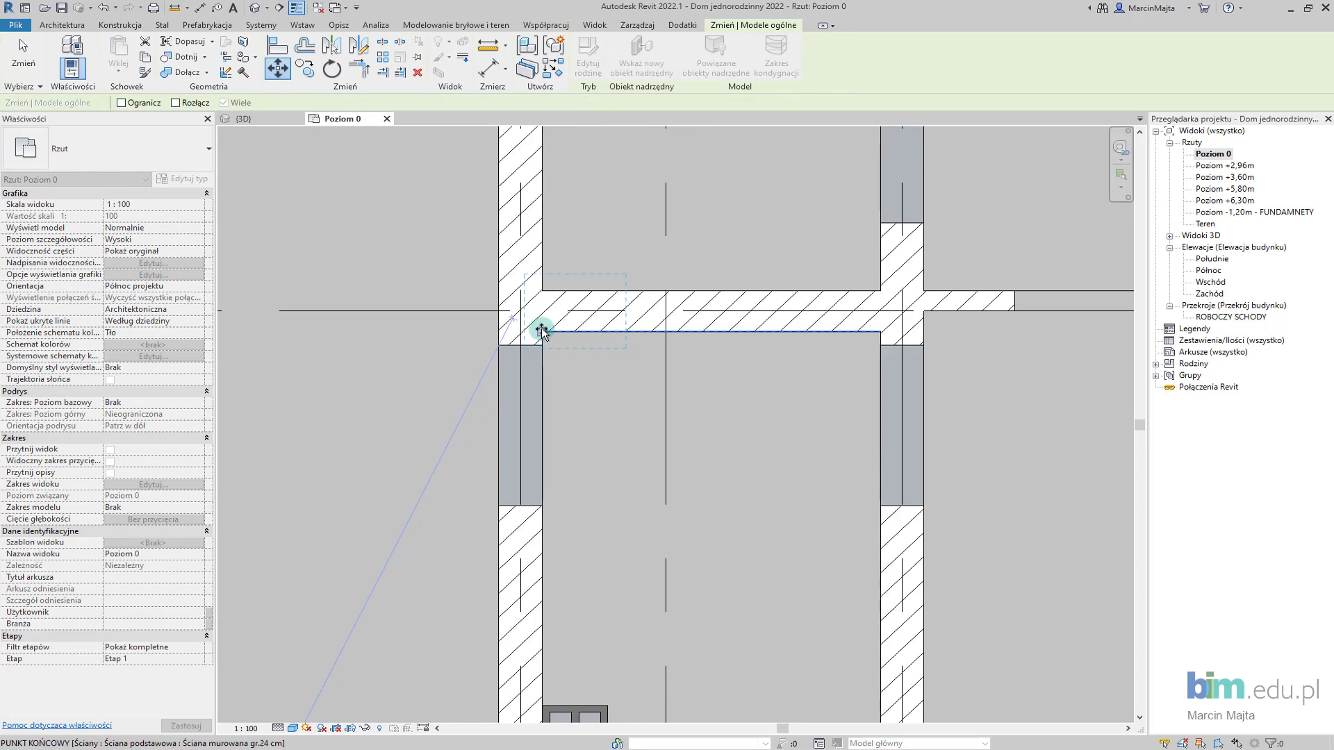
{"action": "left_click", "coordinate": [541, 331]}
{"action": "key", "text": "Escape"}
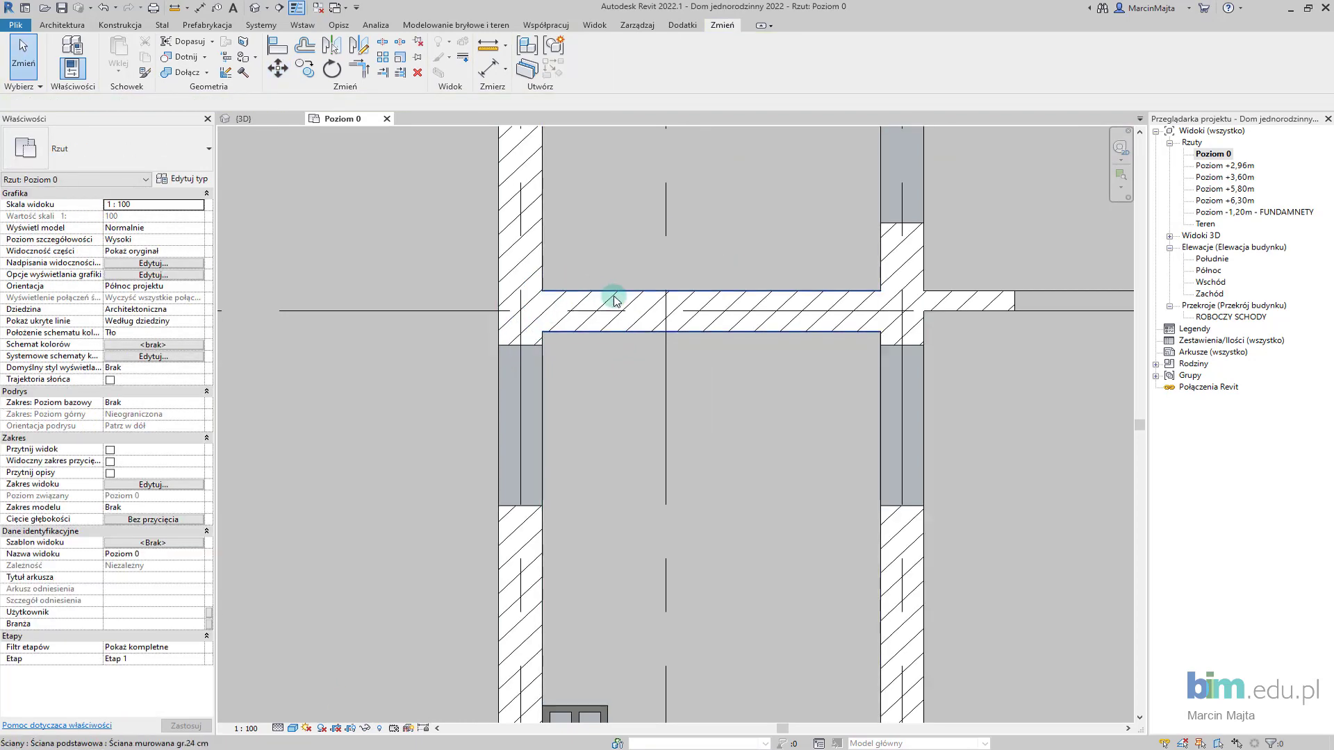
Pull the horizontal wall's end back against the two-flue chimney block
{"action": "left_click", "coordinate": [614, 301]}
{"action": "left_click_drag", "start_coordinate": [517, 290], "coordinate": [606, 292]}
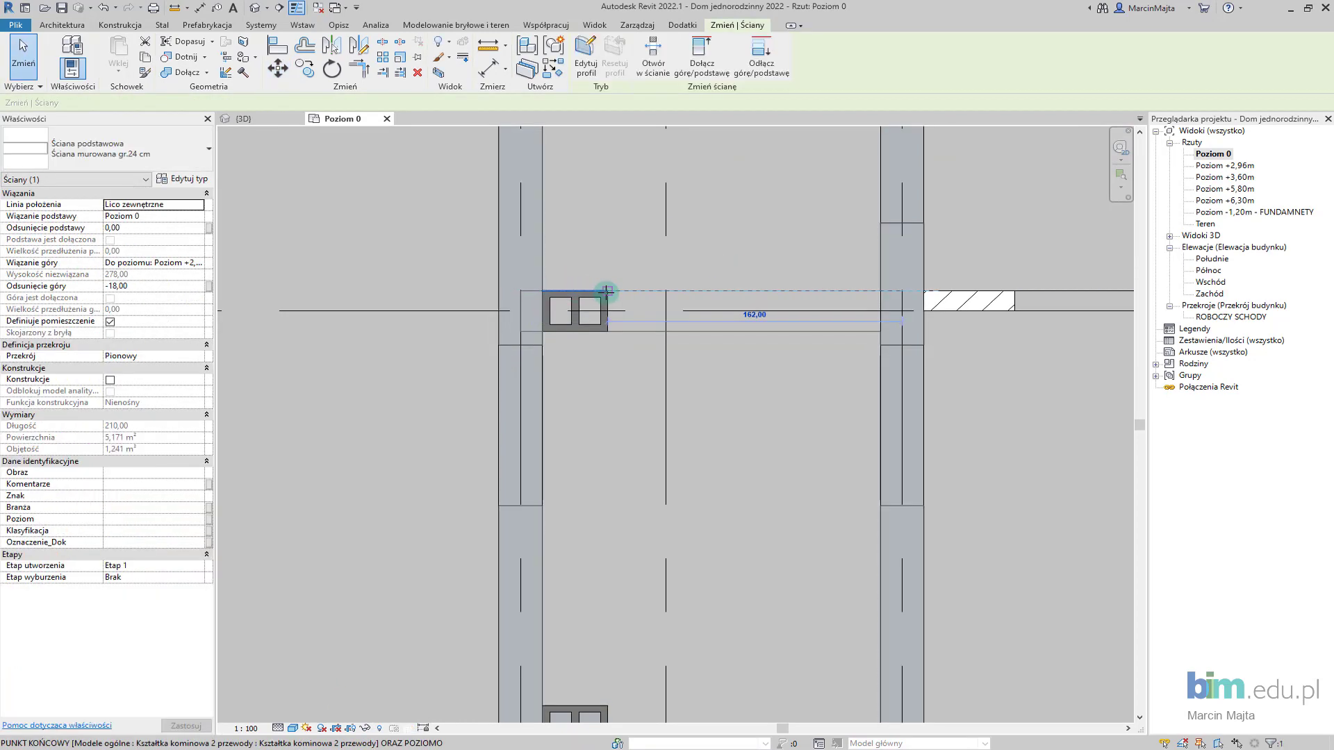
{"action": "key", "text": "Escape"}
{"action": "scroll", "coordinate": [605, 292], "scroll_direction": "down", "scroll_amount": 1}
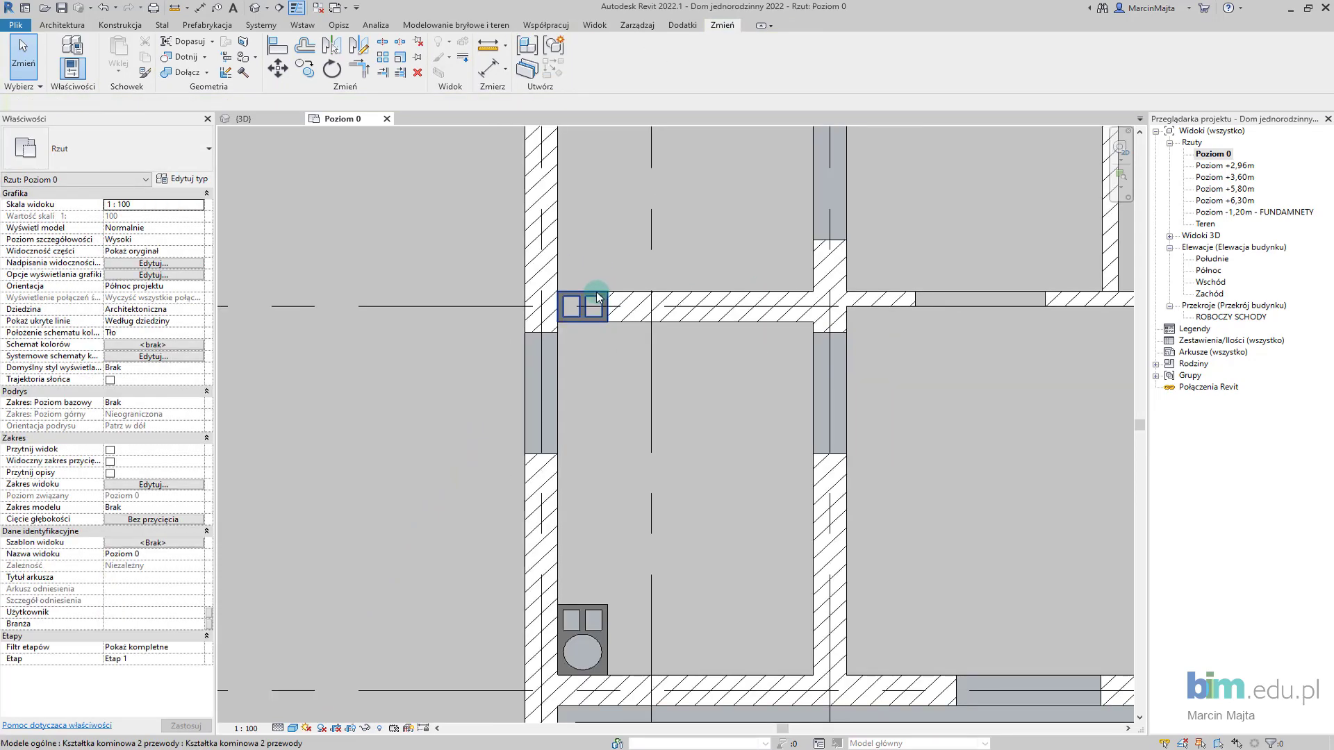
{"action": "left_click", "coordinate": [598, 297]}
{"action": "scroll", "coordinate": [597, 297], "scroll_direction": "down", "scroll_amount": 1}
{"action": "scroll", "coordinate": [597, 298], "scroll_direction": "down", "scroll_amount": 1}
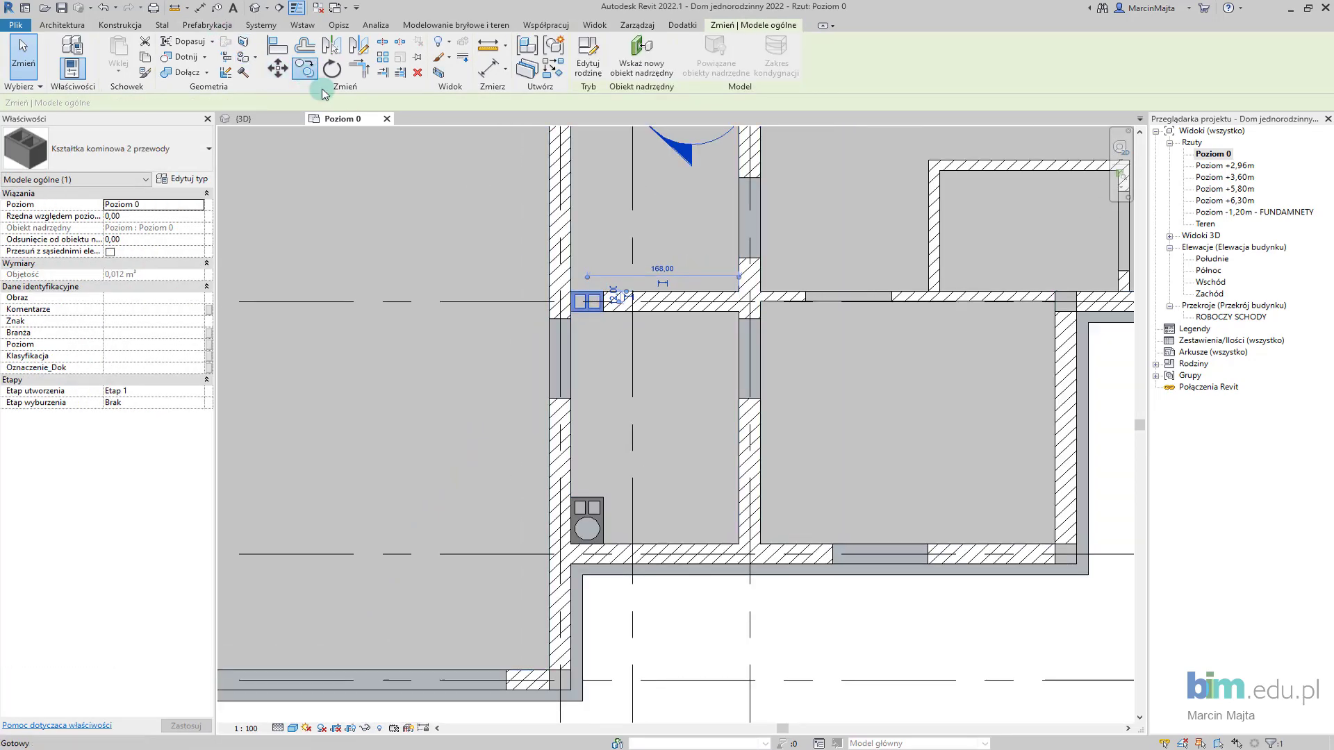
Copy the two-flue block to the grid C / grid 1 junction and move it into the wall line
{"action": "left_click", "coordinate": [304, 68]}
{"action": "middle_click_drag", "start_coordinate": [381, 301], "coordinate": [804, 551]}
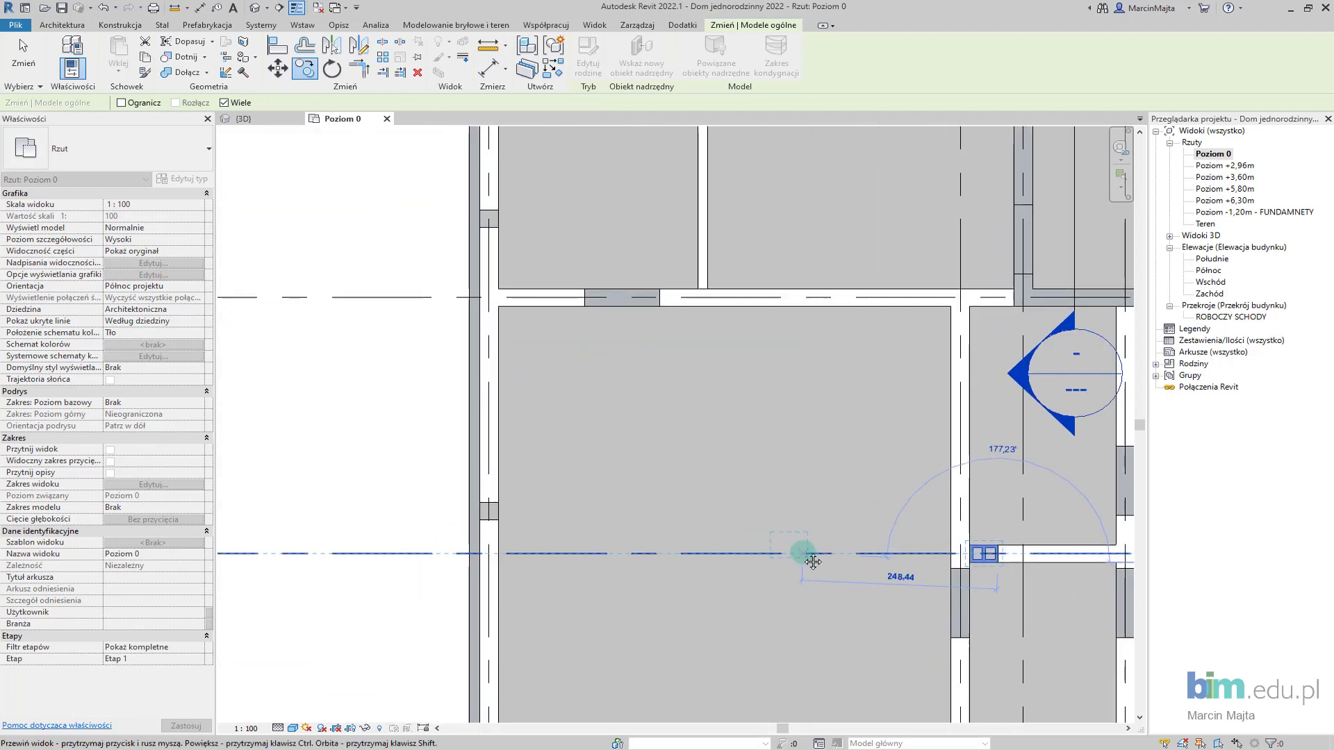
{"action": "scroll", "coordinate": [530, 352], "scroll_direction": "up", "scroll_amount": 2}
{"action": "scroll", "coordinate": [524, 315], "scroll_direction": "up", "scroll_amount": 2}
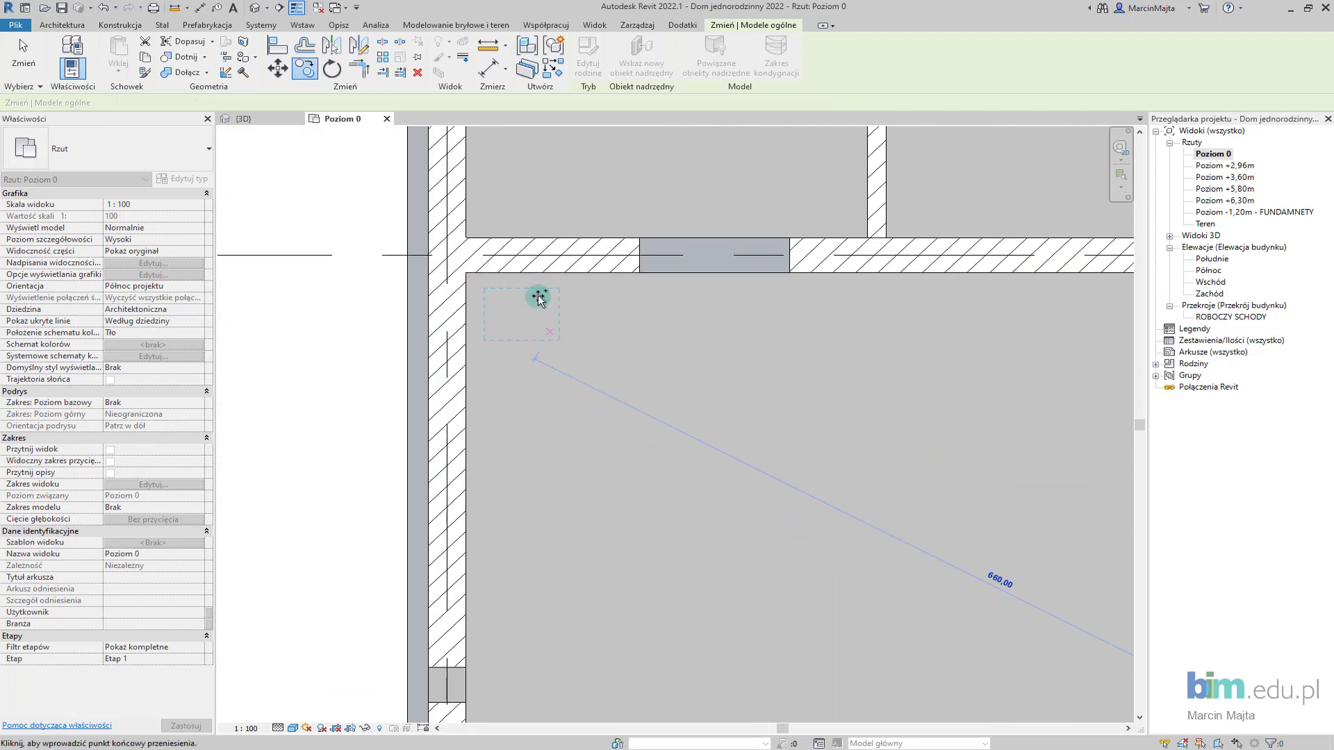
{"action": "left_click", "coordinate": [539, 298]}
{"action": "key", "text": "Escape"}
{"action": "left_click", "coordinate": [490, 253]}
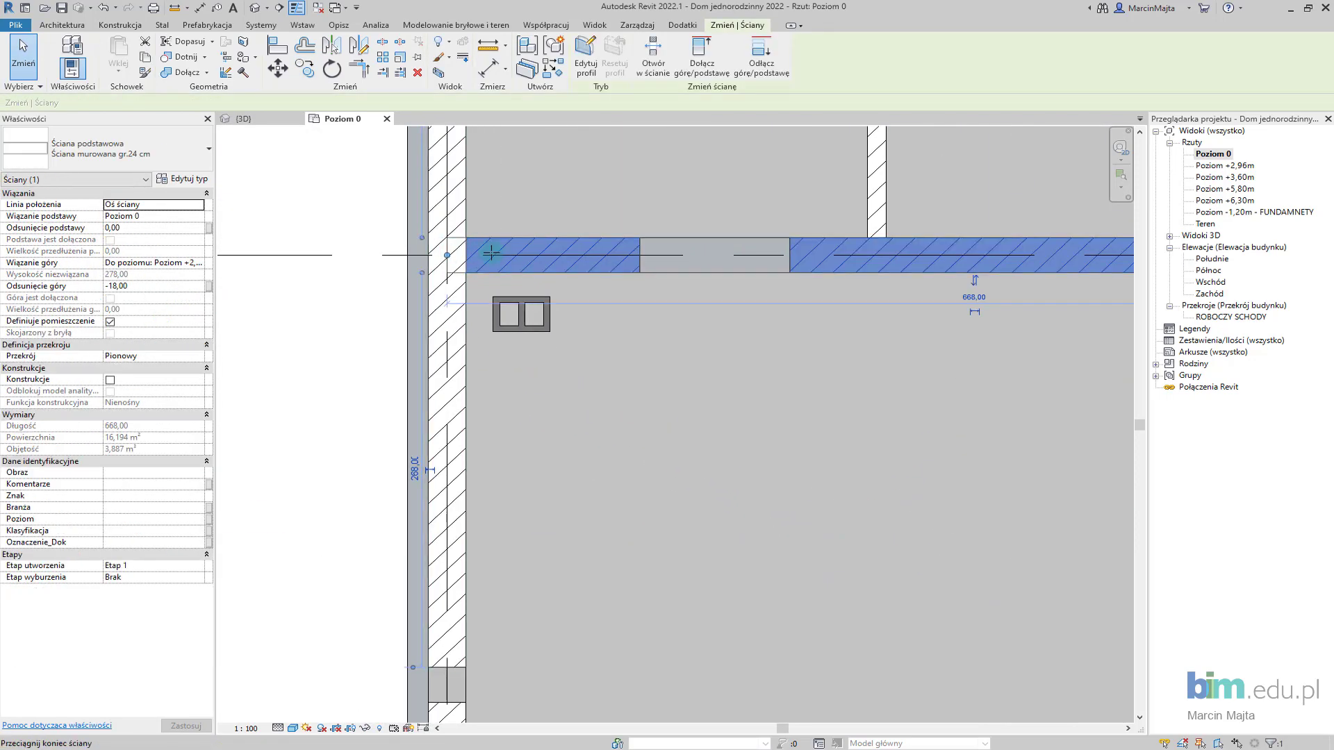
{"action": "key", "text": "Escape"}
{"action": "left_click", "coordinate": [521, 289]}
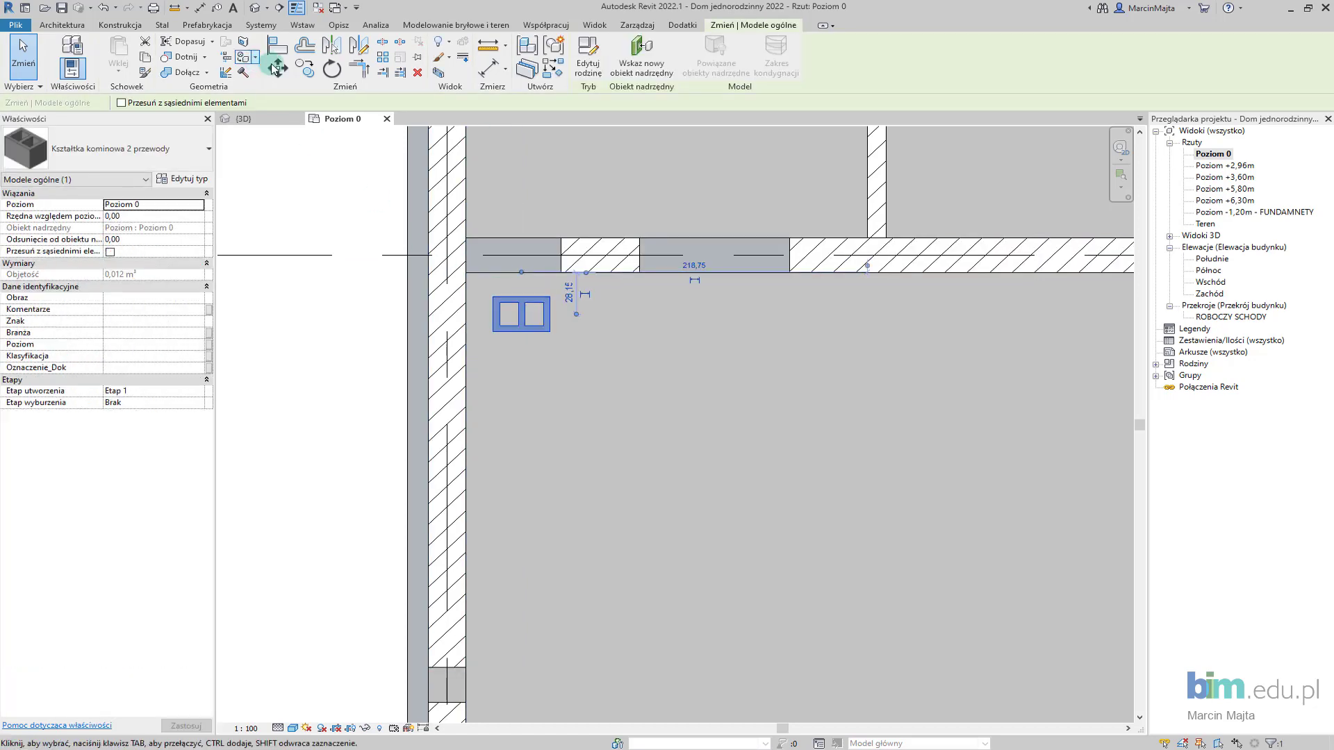
{"action": "left_click", "coordinate": [278, 67]}
{"action": "left_click", "coordinate": [495, 335]}
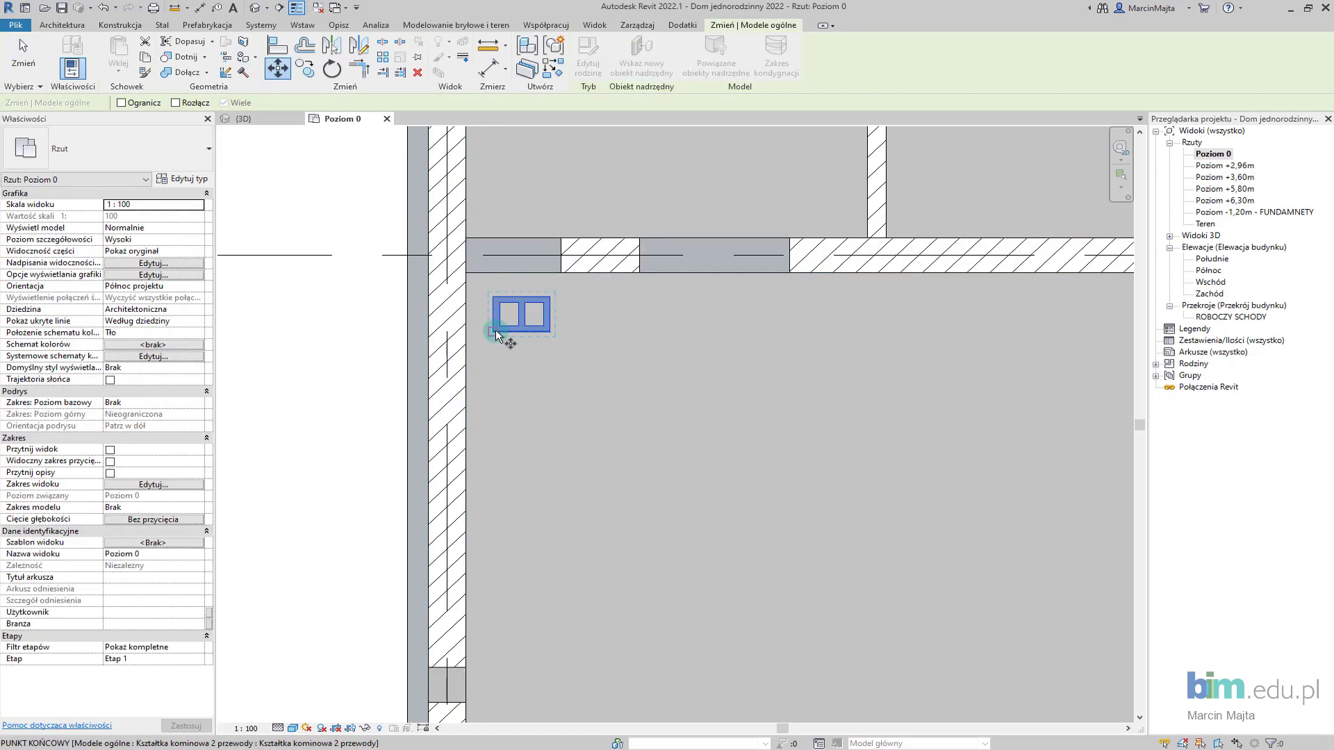
{"action": "left_click", "coordinate": [464, 278]}
{"action": "key", "text": "Escape"}
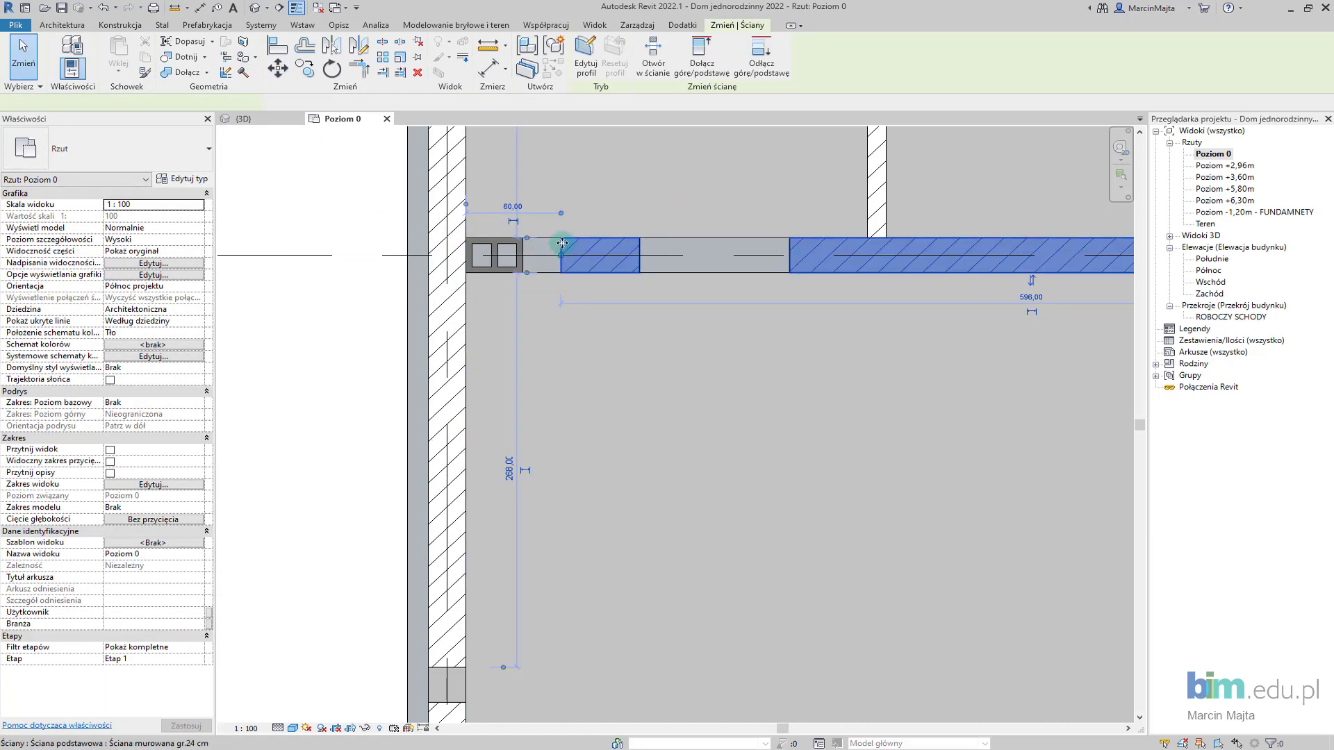
Pull the right-hand wall end left to meet the copied chimney block
{"action": "left_click", "coordinate": [561, 255]}
{"action": "left_click_drag", "start_coordinate": [561, 253], "coordinate": [528, 255]}
{"action": "key", "text": "Escape"}
{"action": "scroll", "coordinate": [525, 303], "scroll_direction": "down", "scroll_amount": 3}
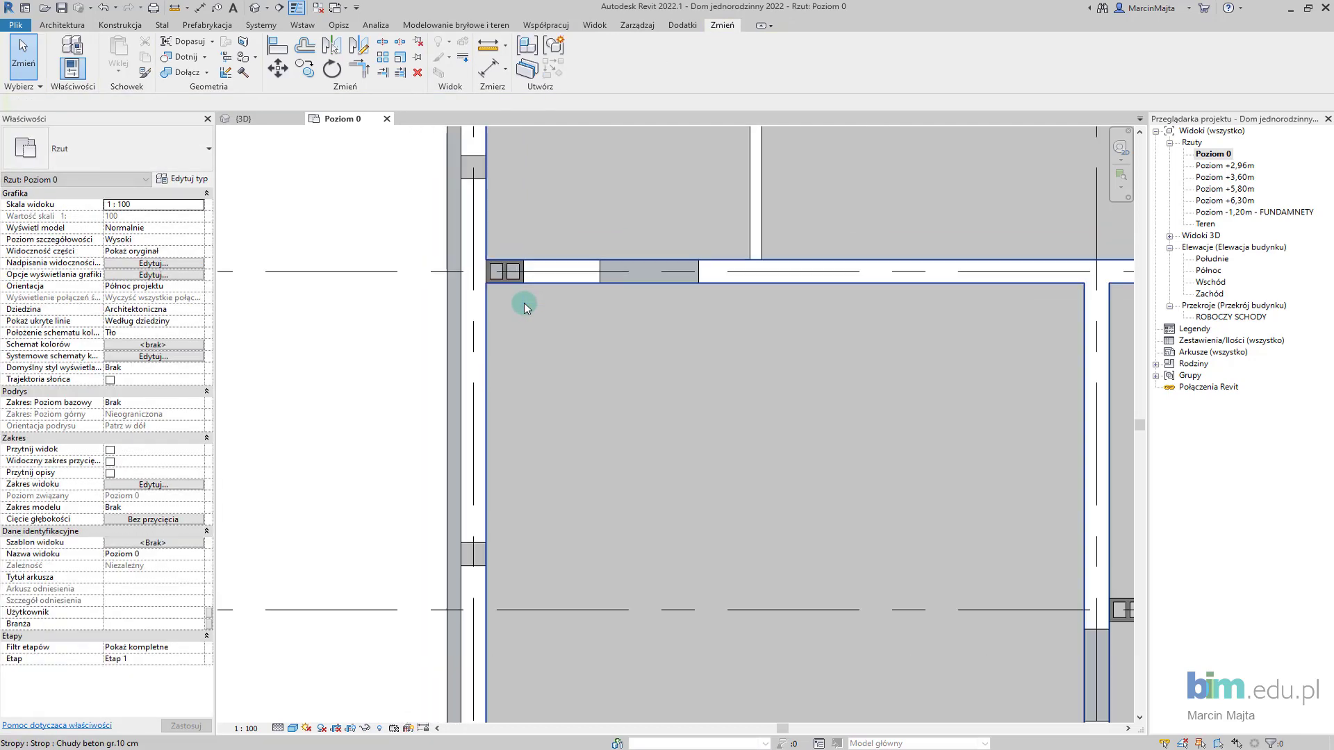
{"action": "scroll", "coordinate": [526, 326], "scroll_direction": "down", "scroll_amount": 2}
{"action": "scroll", "coordinate": [528, 341], "scroll_direction": "down", "scroll_amount": 2}
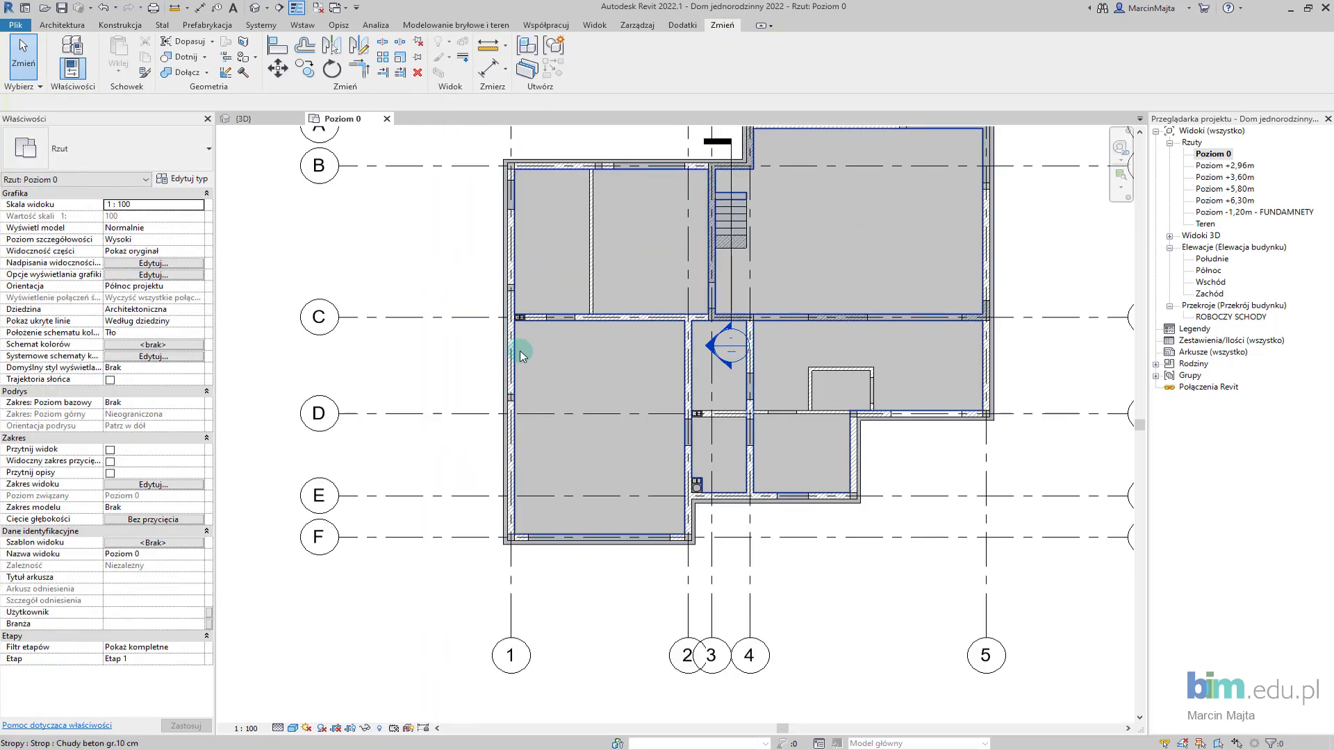
{"action": "middle_click_drag", "start_coordinate": [520, 351], "coordinate": [477, 375]}
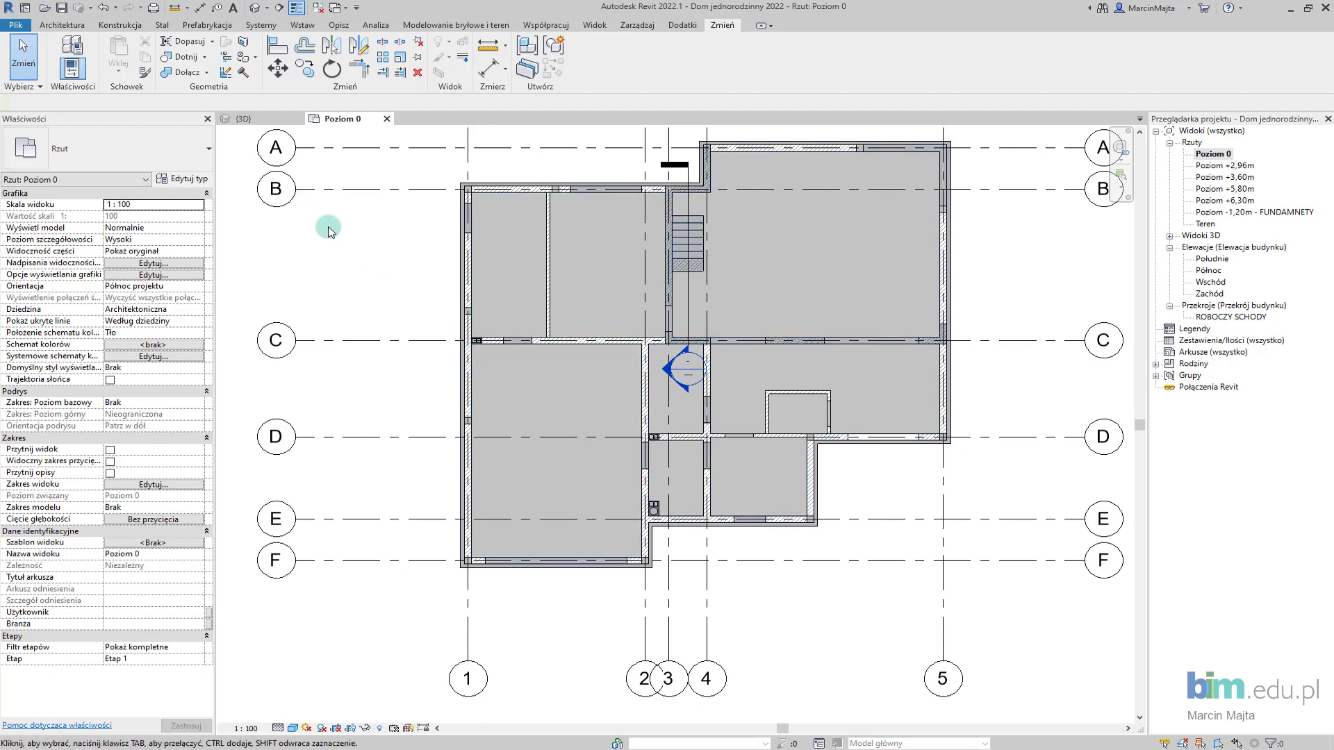
Switch to the {3D} view and orbit the house to a new angle
{"action": "left_click", "coordinate": [264, 119]}
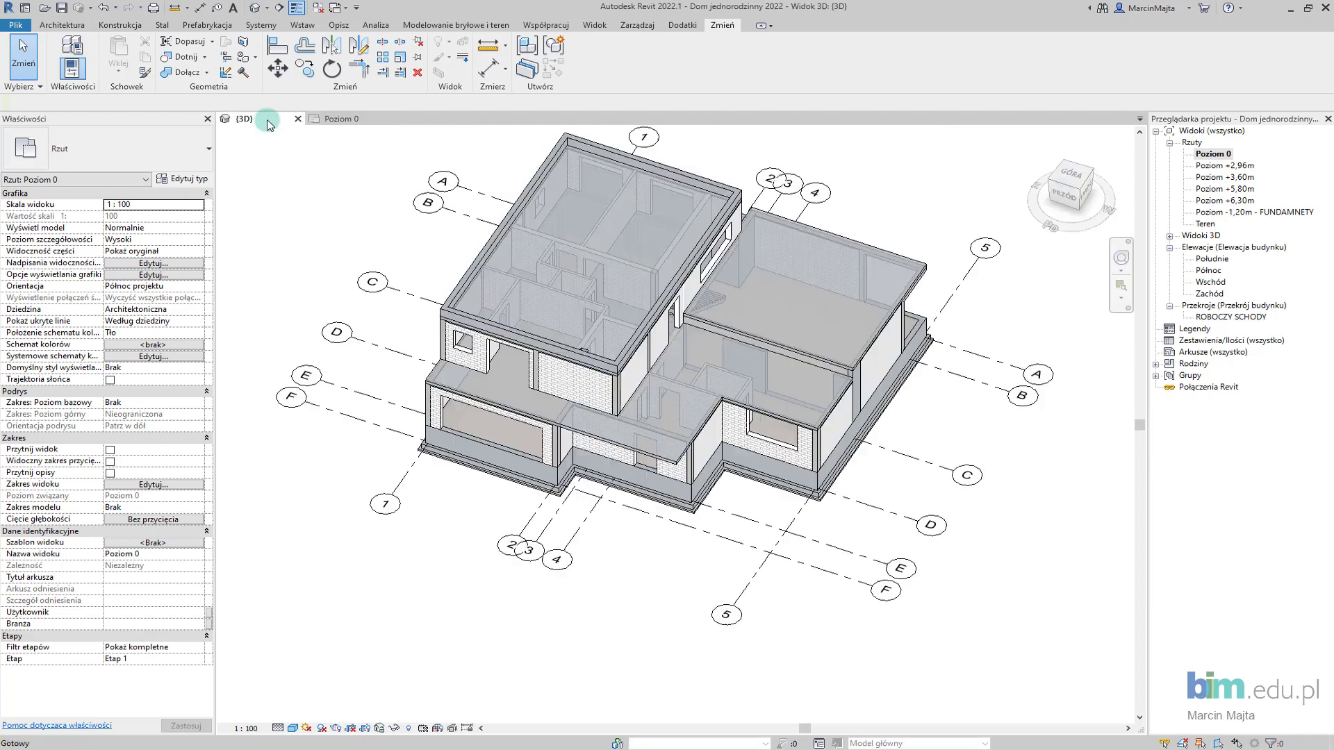
{"action": "middle_click_drag", "start_coordinate": [512, 315], "coordinate": [372, 217], "text": "shift"}
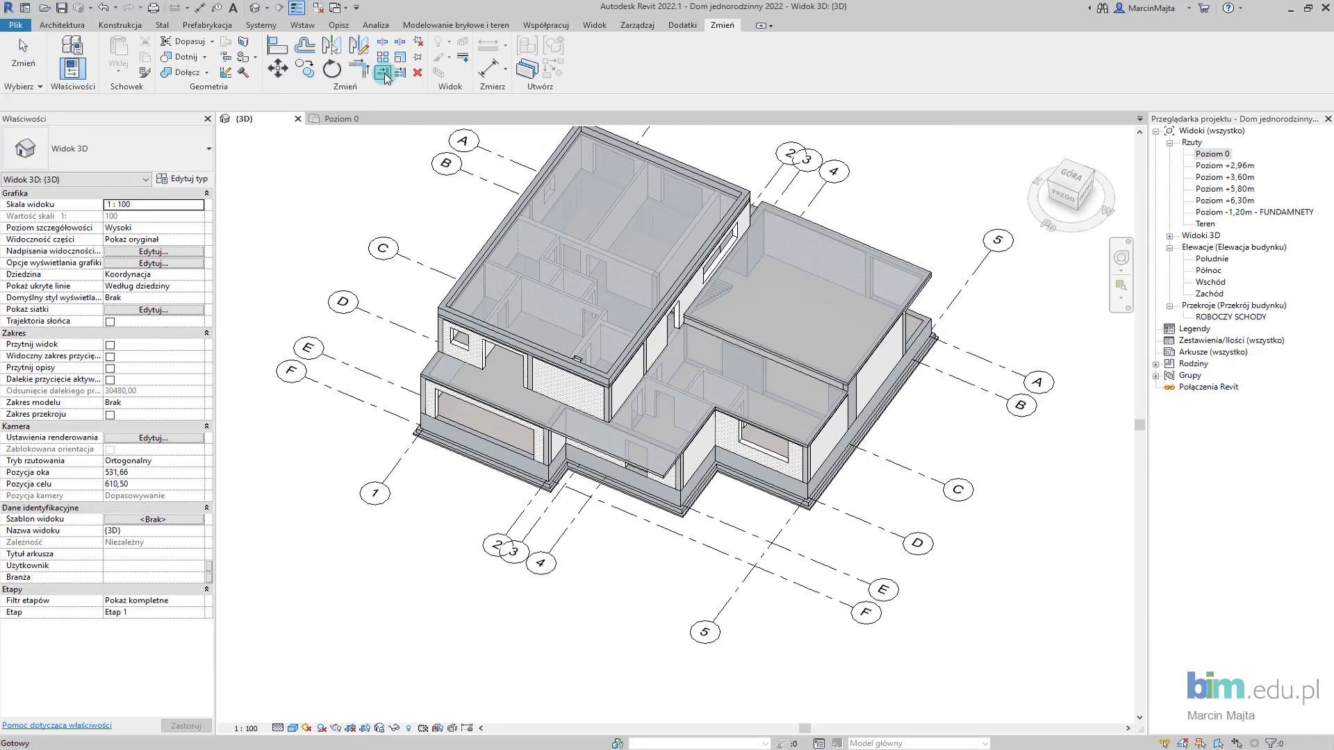
{"action": "scroll", "coordinate": [487, 211], "scroll_direction": "up", "scroll_amount": 3}
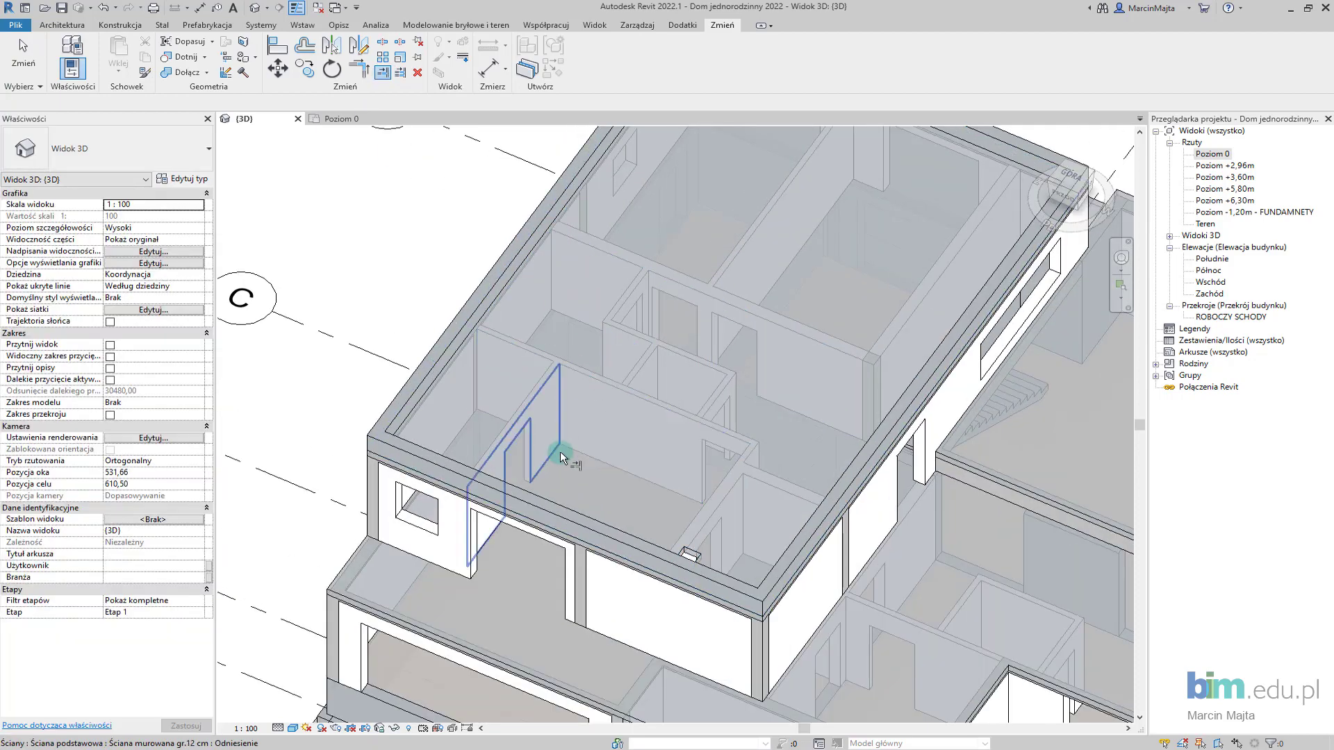
{"action": "scroll", "coordinate": [560, 389], "scroll_direction": "up", "scroll_amount": 2}
{"action": "scroll", "coordinate": [570, 323], "scroll_direction": "up", "scroll_amount": 2}
{"action": "scroll", "coordinate": [637, 244], "scroll_direction": "down", "scroll_amount": 2}
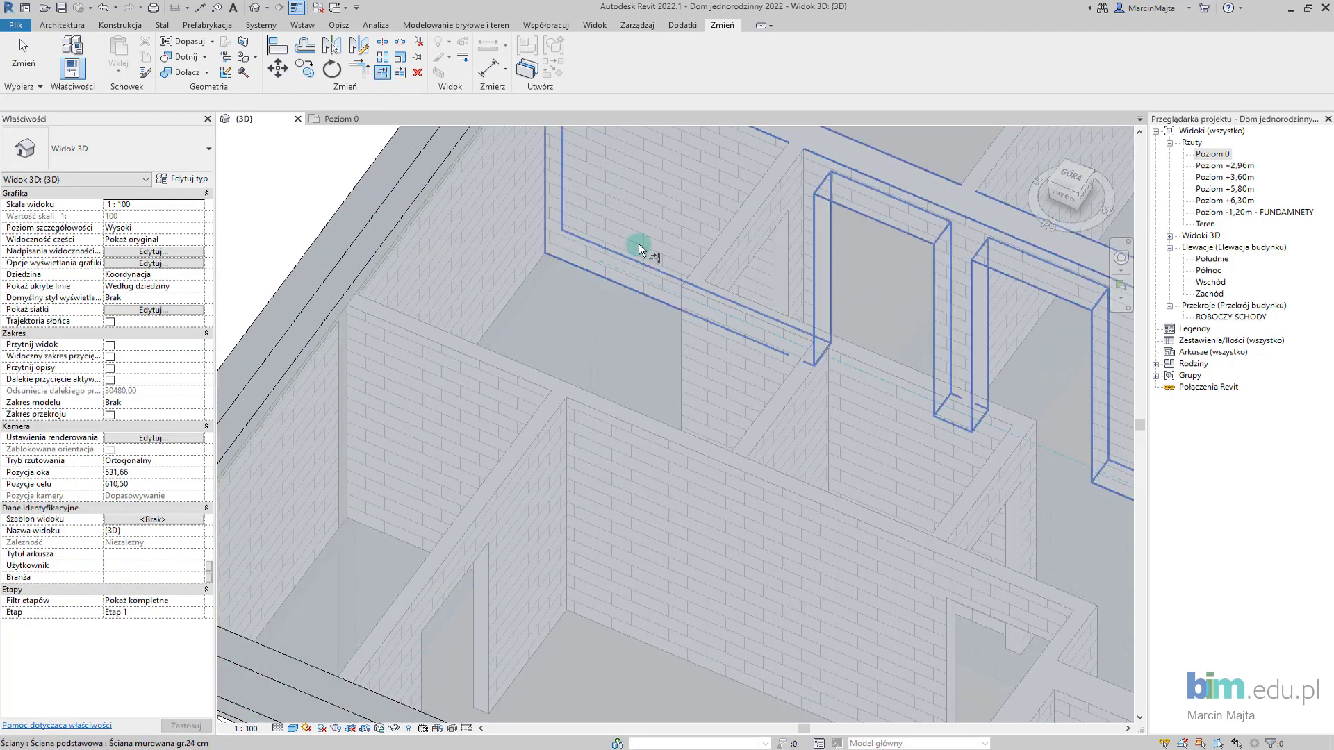
{"action": "scroll", "coordinate": [634, 247], "scroll_direction": "down", "scroll_amount": 2}
{"action": "scroll", "coordinate": [769, 440], "scroll_direction": "down", "scroll_amount": 3}
Pan to the upper floor and select the 18 cm reinforced concrete slab at +2,96m
{"action": "mouse_move", "coordinate": [768, 440]}
{"action": "middle_mouse_down"}
{"action": "mouse_move", "coordinate": [606, 387]}
{"action": "mouse_move", "coordinate": [610, 417]}
{"action": "middle_mouse_up"}
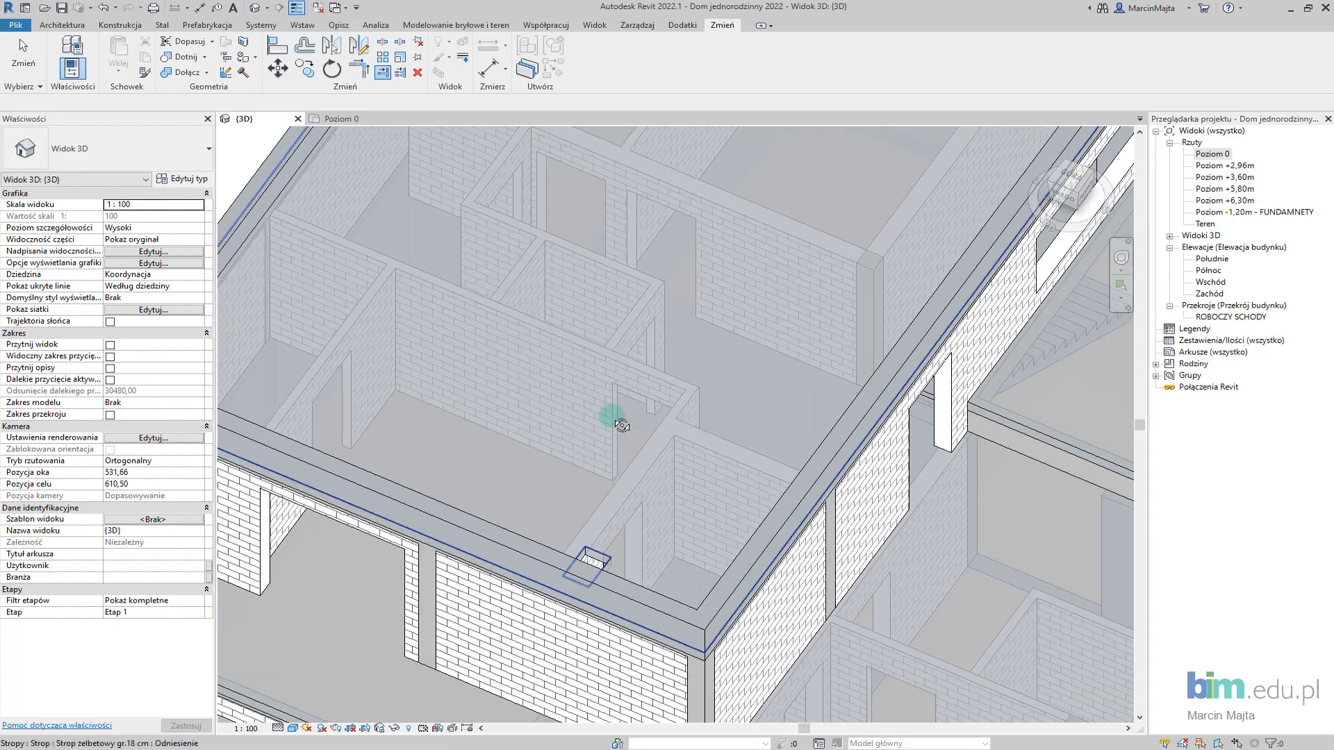
{"action": "scroll", "coordinate": [705, 521], "scroll_direction": "up", "scroll_amount": 2}
{"action": "scroll", "coordinate": [582, 516], "scroll_direction": "up", "scroll_amount": 2}
{"action": "scroll", "coordinate": [585, 553], "scroll_direction": "up", "scroll_amount": 2}
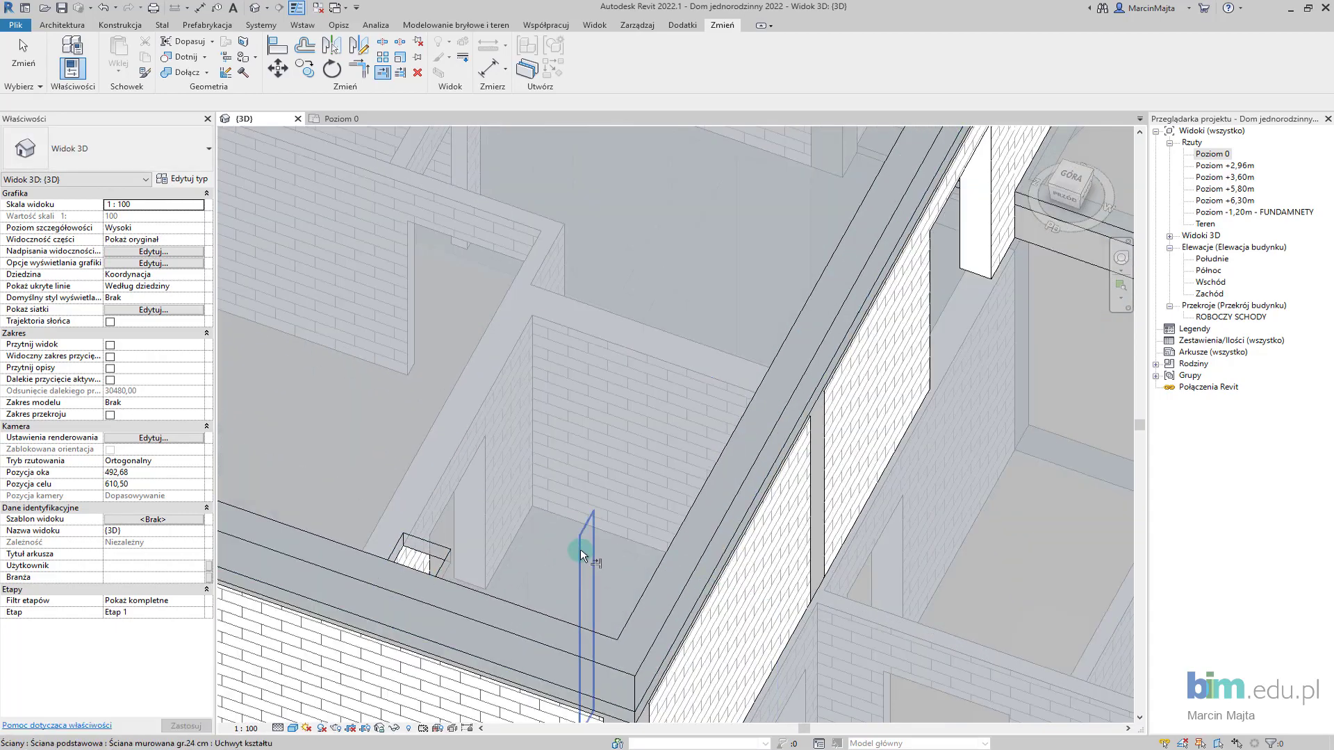
{"action": "scroll", "coordinate": [614, 454], "scroll_direction": "down", "scroll_amount": 2}
{"action": "scroll", "coordinate": [614, 454], "scroll_direction": "down", "scroll_amount": 2}
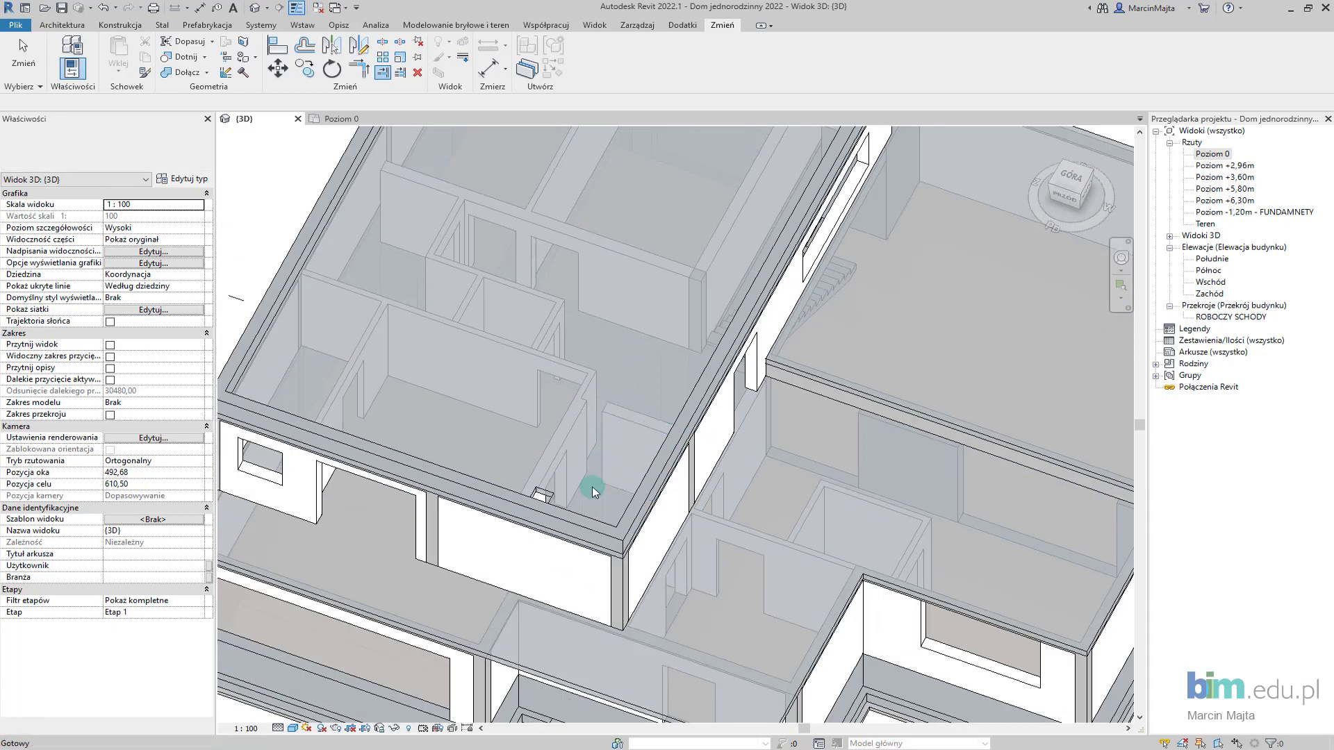
{"action": "scroll", "coordinate": [592, 486], "scroll_direction": "up", "scroll_amount": 3}
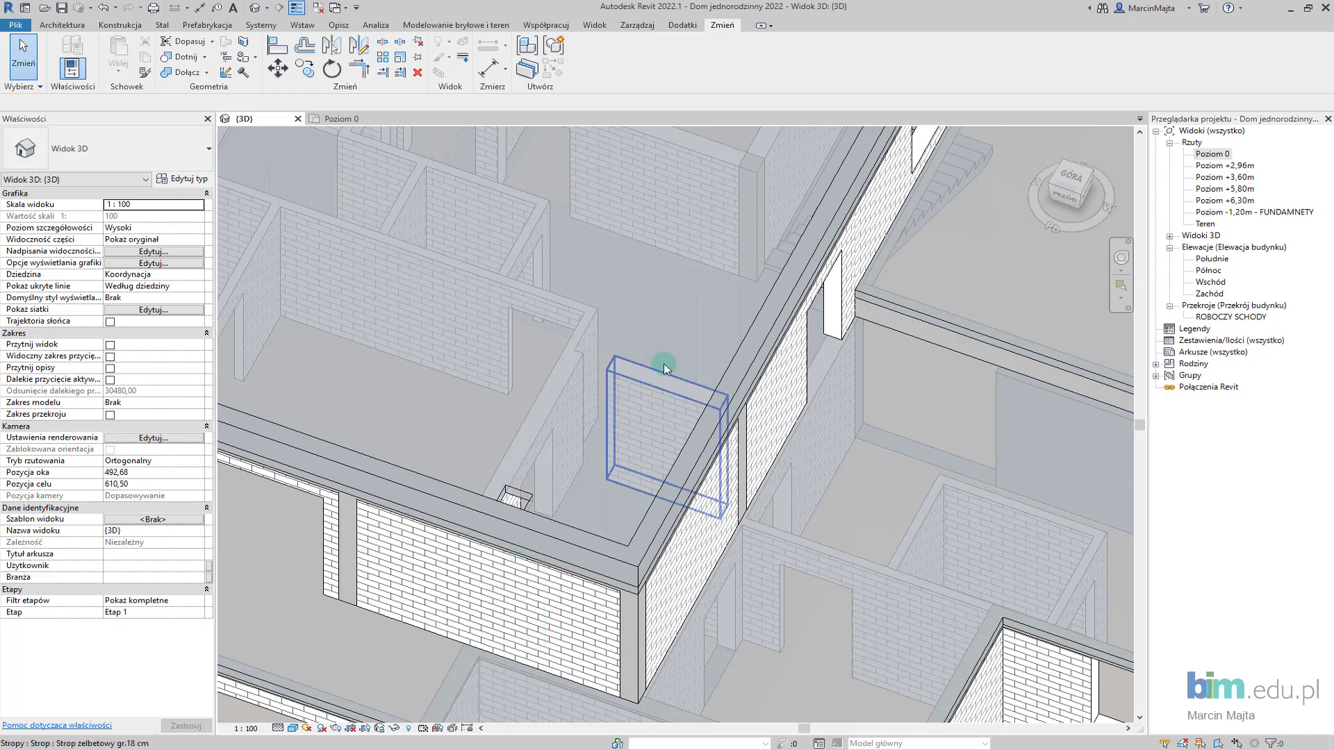
{"action": "left_click", "coordinate": [250, 587]}
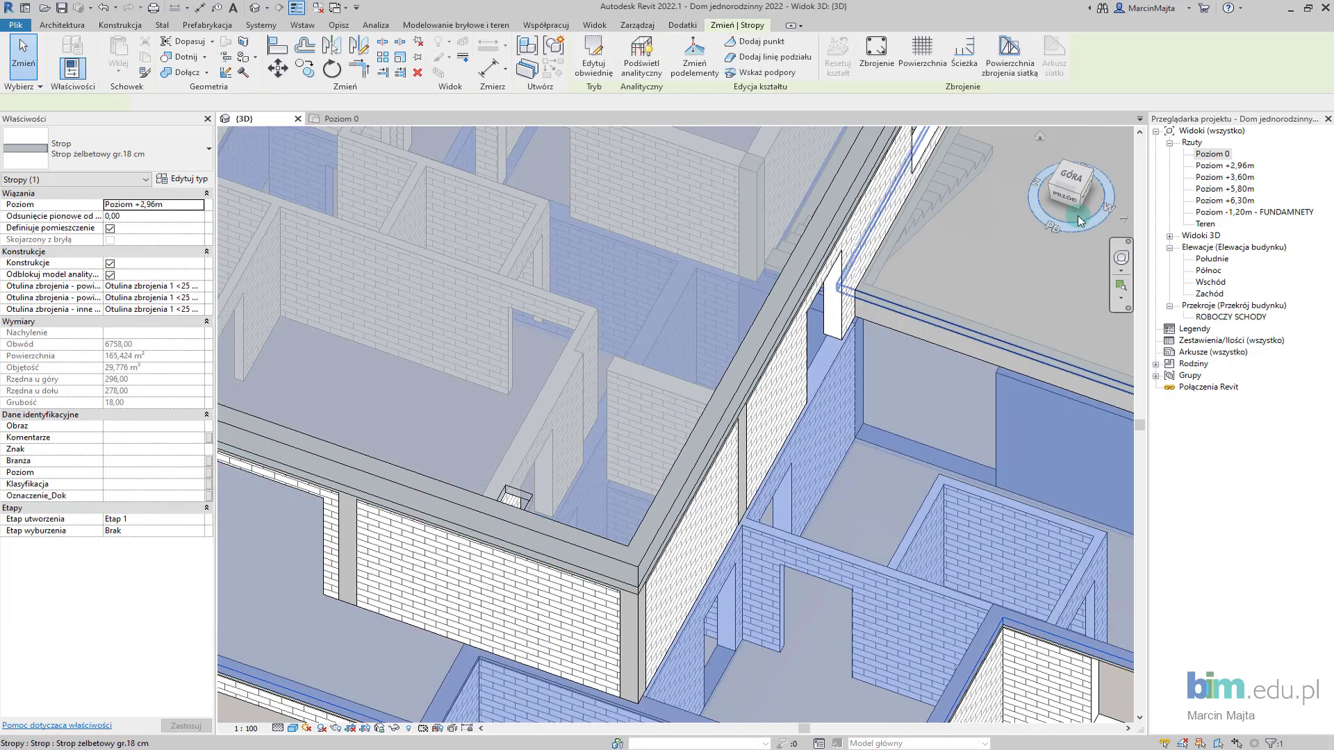
View the model from the Top and start editing the slab boundary with boundary lines
{"action": "left_click", "coordinate": [1072, 187]}
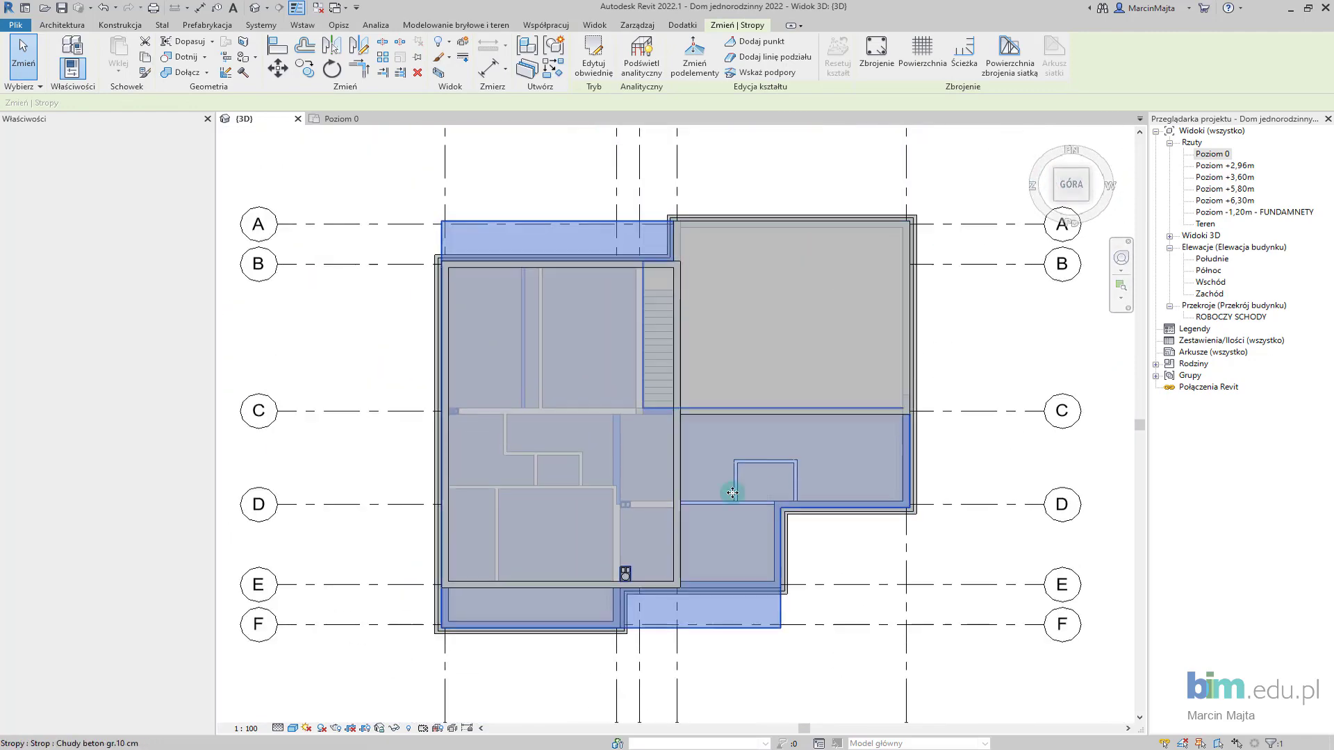
{"action": "scroll", "coordinate": [623, 526], "scroll_direction": "up", "scroll_amount": 2}
{"action": "scroll", "coordinate": [623, 525], "scroll_direction": "up", "scroll_amount": 1}
{"action": "left_click", "coordinate": [594, 57]}
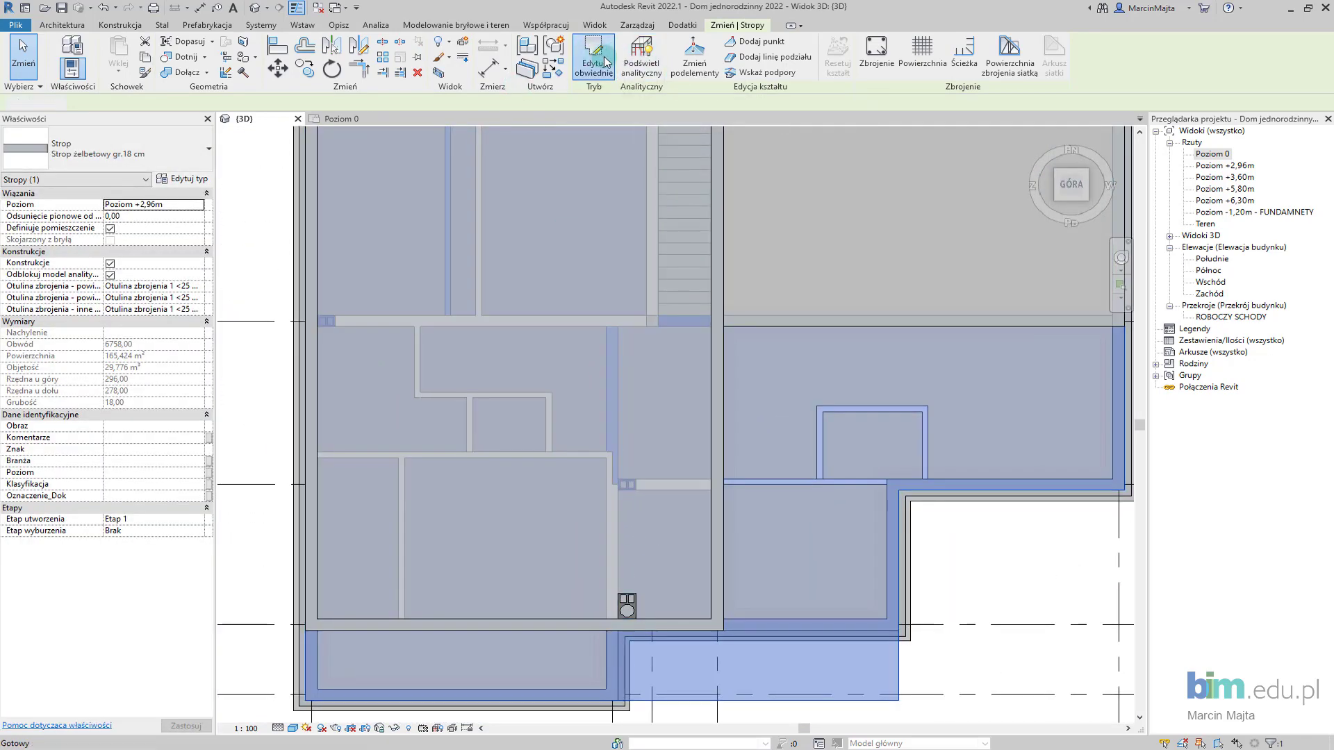
{"action": "scroll", "coordinate": [623, 468], "scroll_direction": "up", "scroll_amount": 2}
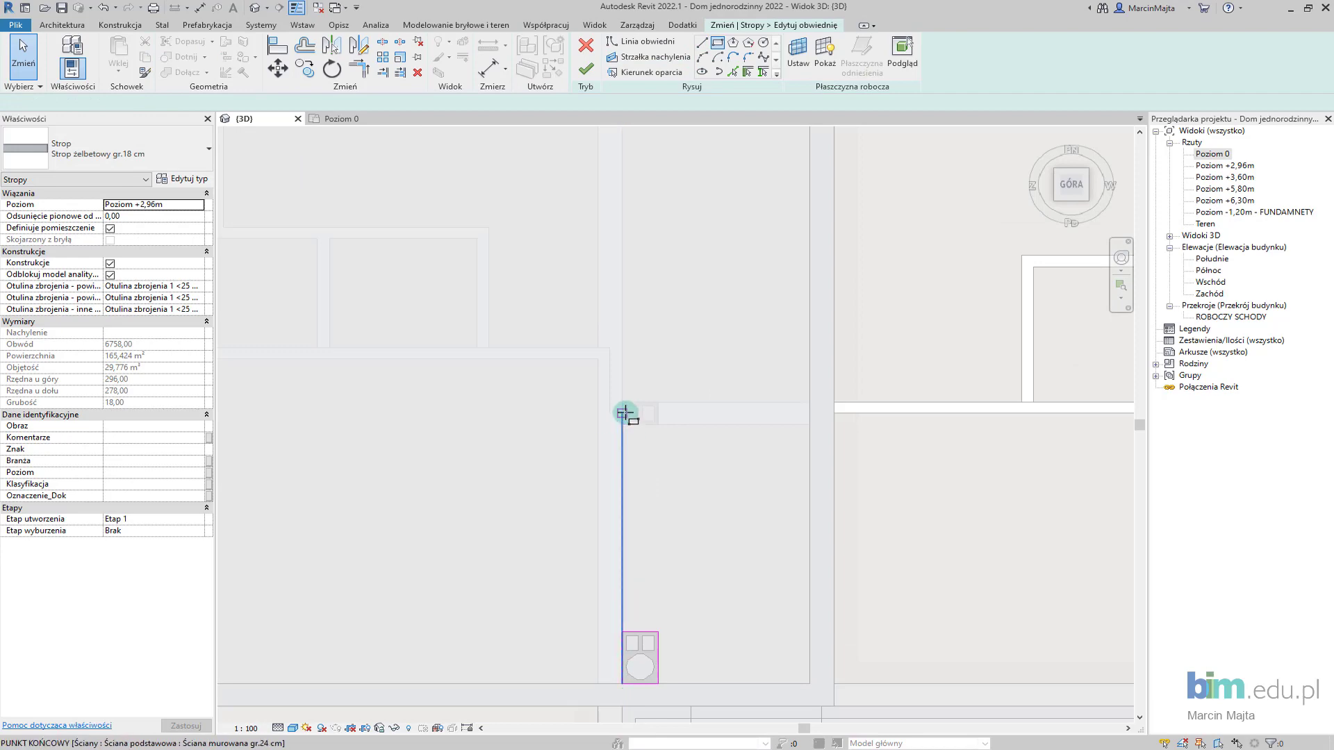
{"action": "key", "text": "l"}
{"action": "key", "text": "i"}
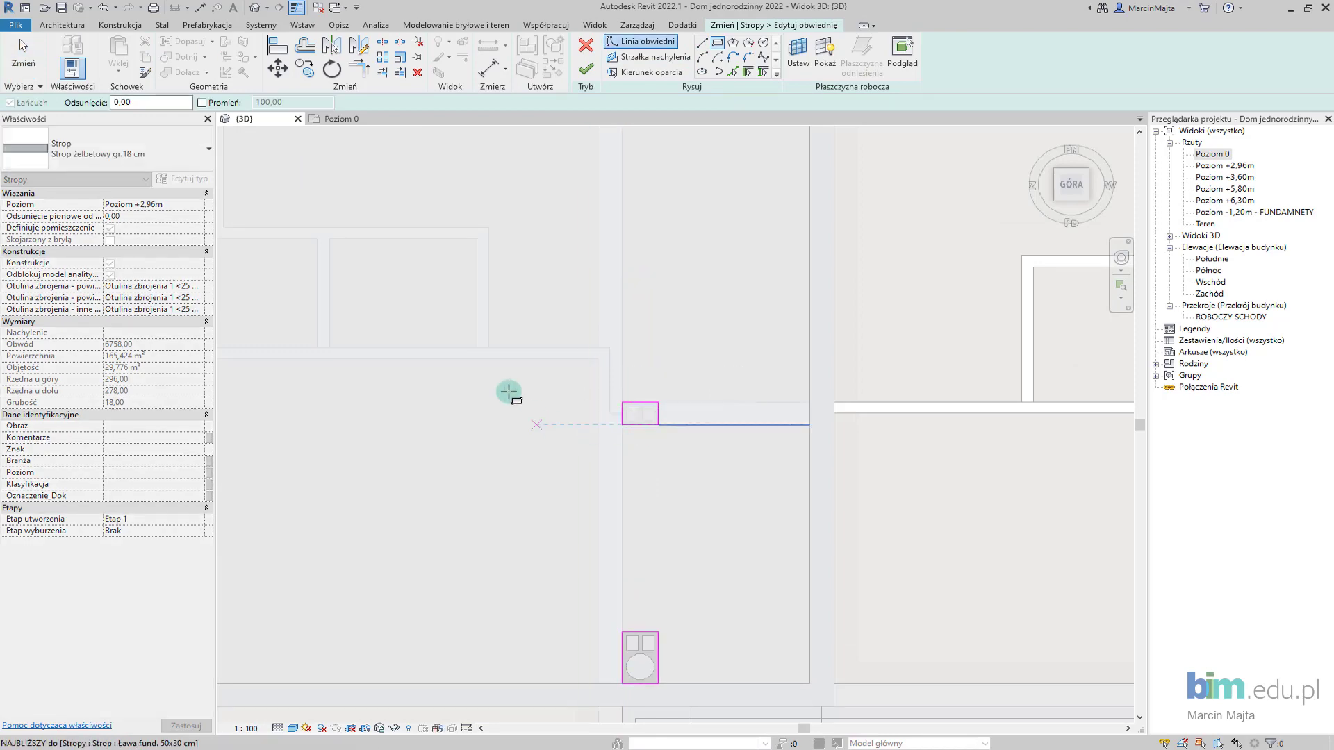
Draw a rectangular opening boundary around the first chimney block
{"action": "middle_click_drag", "start_coordinate": [512, 390], "coordinate": [608, 492]}
{"action": "scroll", "coordinate": [530, 320], "scroll_direction": "up", "scroll_amount": 1}
{"action": "left_click", "coordinate": [555, 364]}
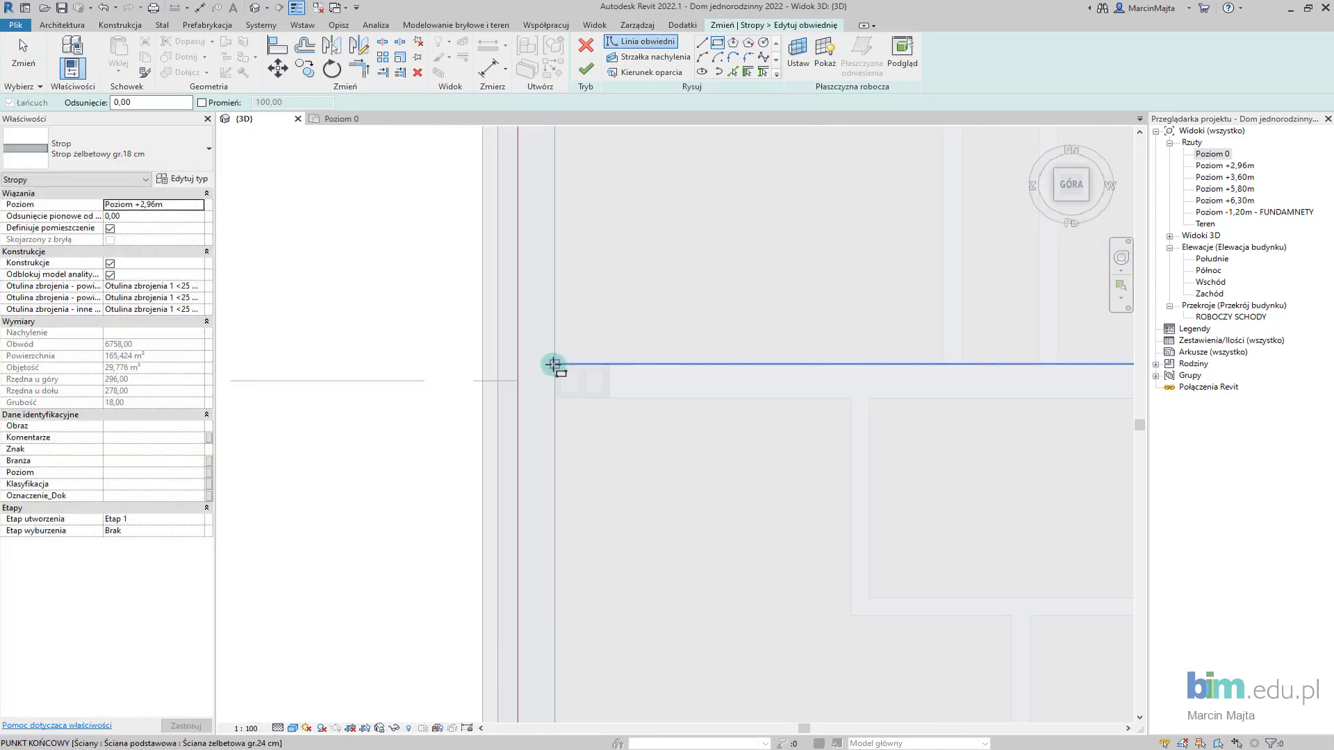
{"action": "left_click", "coordinate": [610, 398]}
{"action": "scroll", "coordinate": [647, 382], "scroll_direction": "down", "scroll_amount": 1}
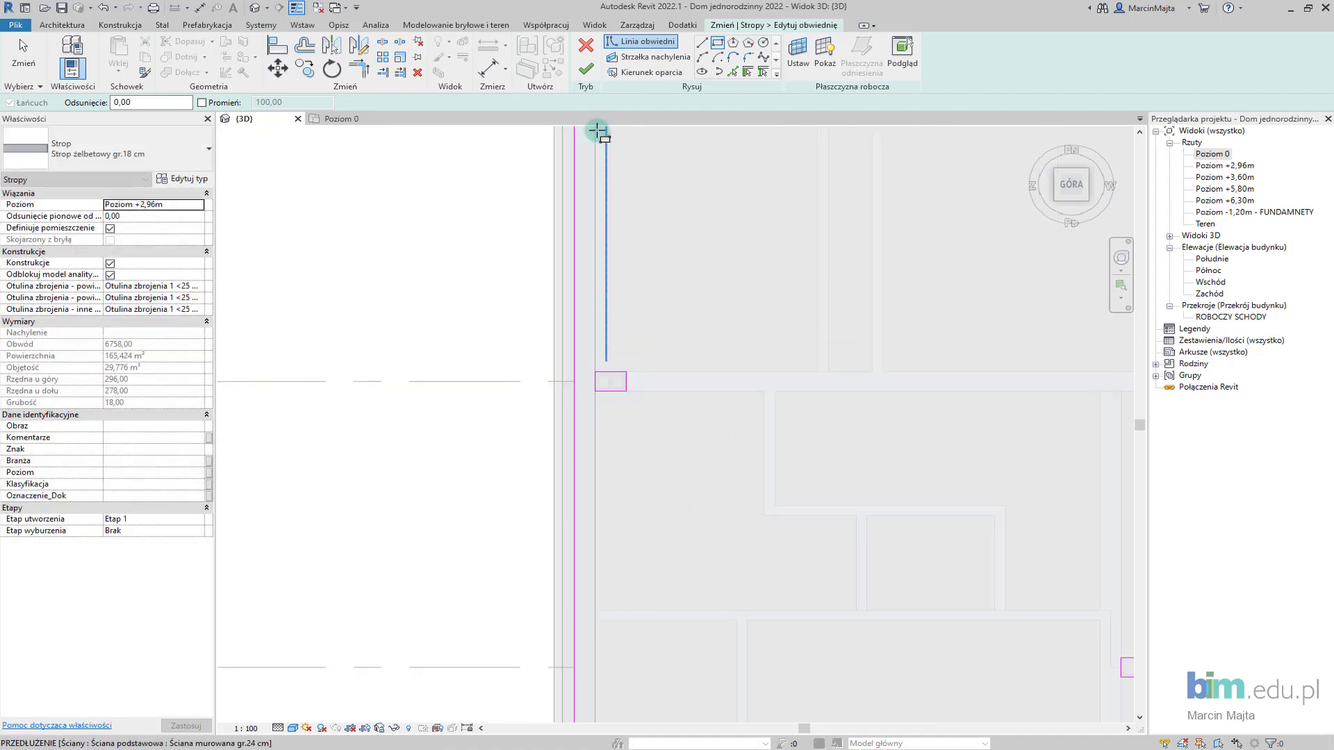
{"action": "mouse_move", "coordinate": [765, 335]}
{"action": "middle_mouse_down", "text": "shift"}
{"action": "mouse_move", "coordinate": [721, 386]}
{"action": "mouse_move", "coordinate": [635, 300]}
{"action": "middle_mouse_up", "text": "shift"}
{"action": "key", "text": "Escape"}
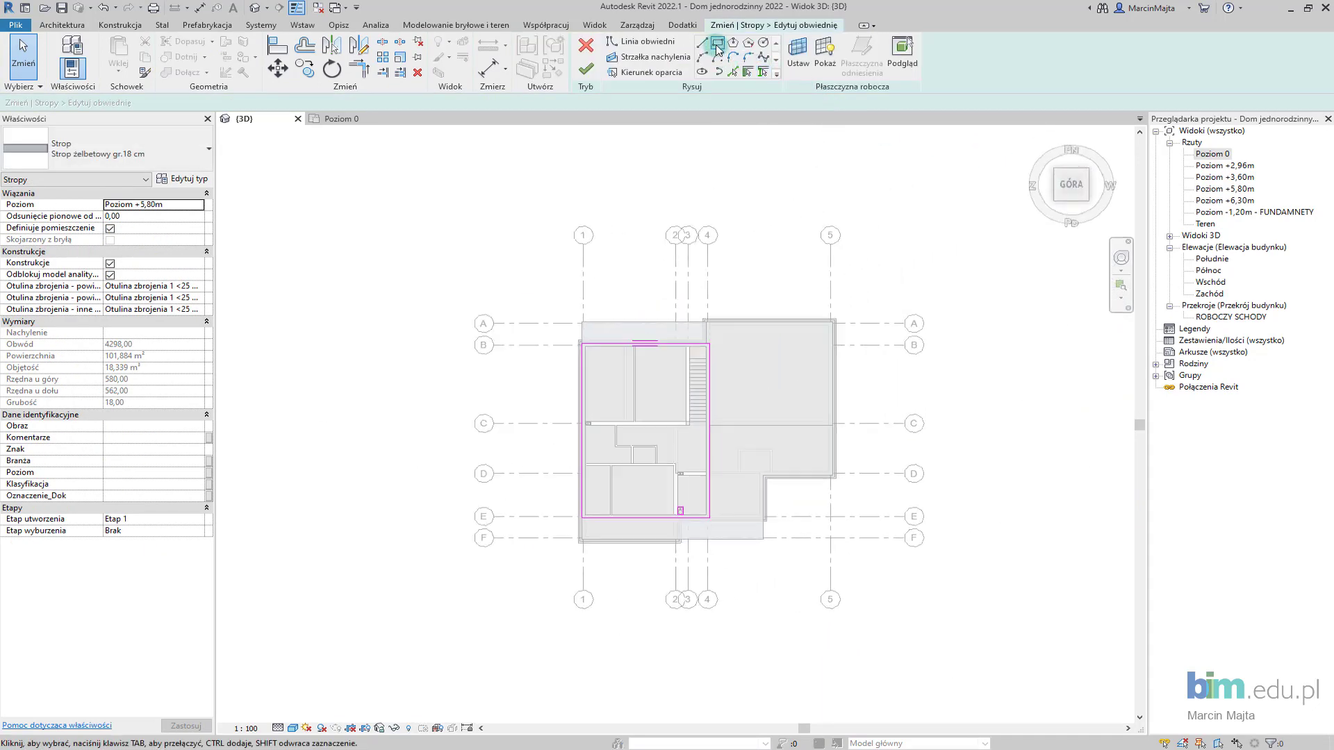
Draw a second rectangular boundary around the other chimney block
{"action": "left_click", "coordinate": [718, 47]}
{"action": "scroll", "coordinate": [567, 437], "scroll_direction": "up", "scroll_amount": 3}
{"action": "scroll", "coordinate": [542, 361], "scroll_direction": "up", "scroll_amount": 3}
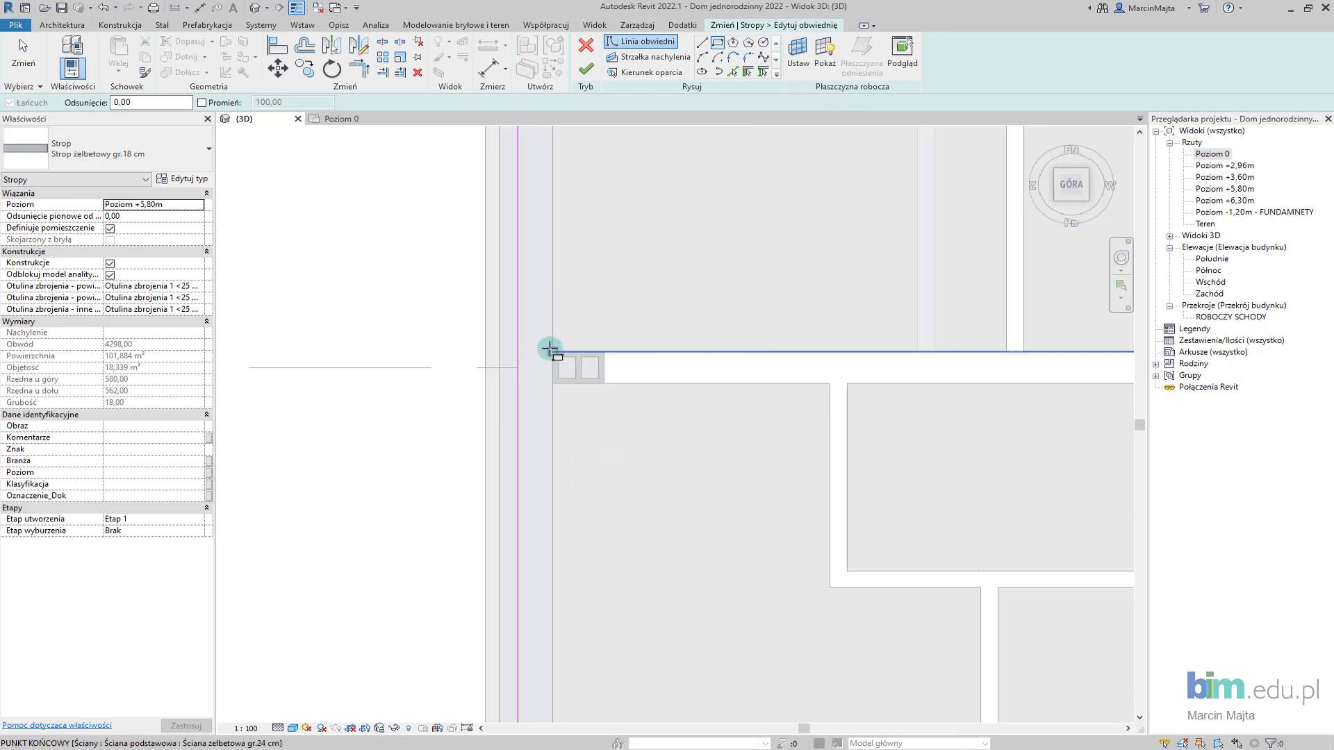
{"action": "middle_click_drag", "start_coordinate": [604, 378], "coordinate": [922, 556]}
{"action": "scroll", "coordinate": [677, 462], "scroll_direction": "down", "scroll_amount": 3}
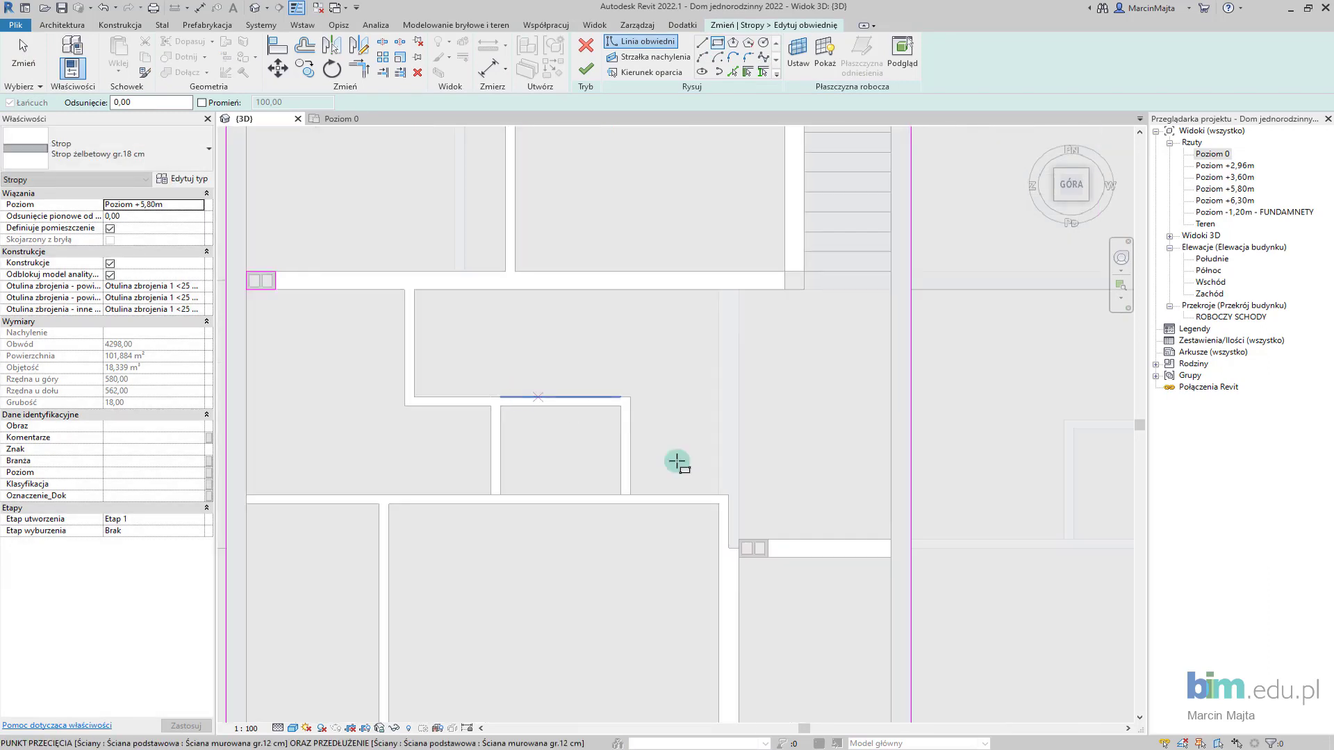
{"action": "scroll", "coordinate": [730, 547], "scroll_direction": "up", "scroll_amount": 2}
{"action": "left_click", "coordinate": [735, 552]}
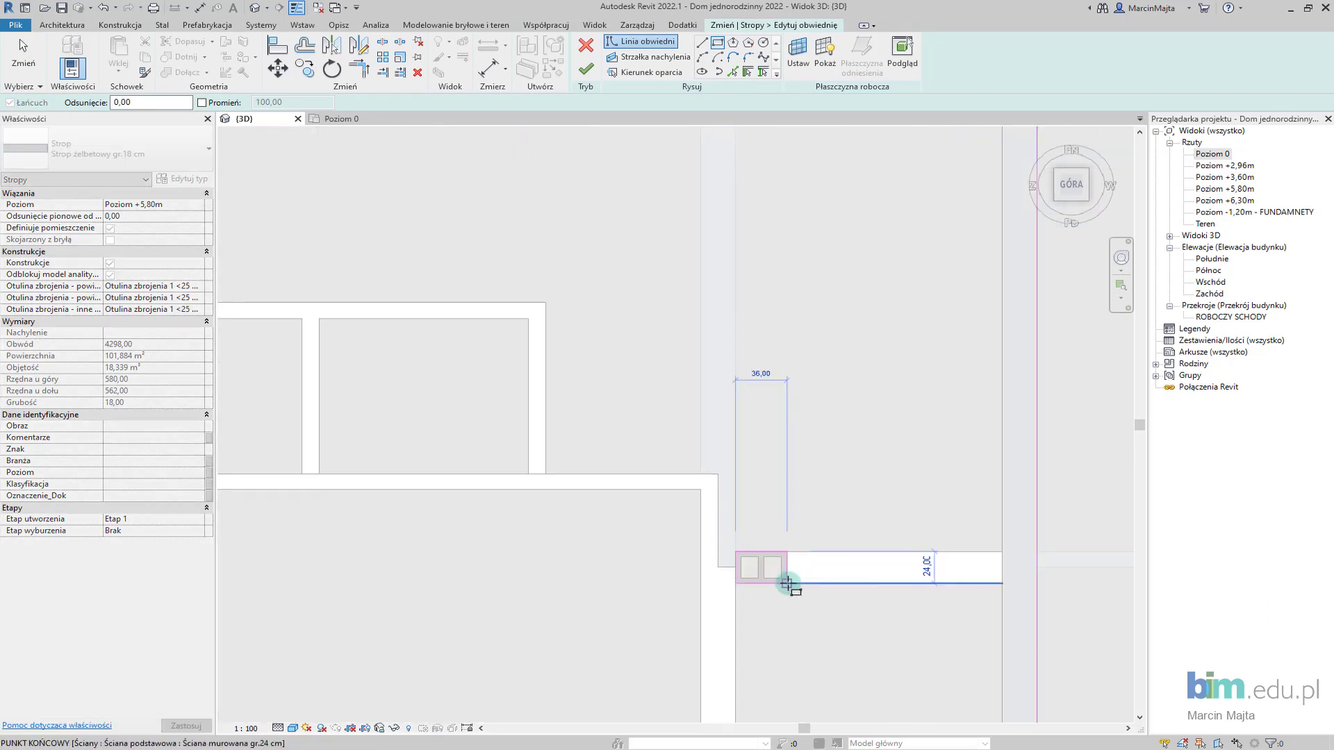
{"action": "left_click", "coordinate": [787, 583]}
Finish boundary edit mode so the slab openings are cut
{"action": "key", "text": "Escape"}
{"action": "key", "text": "Escape"}
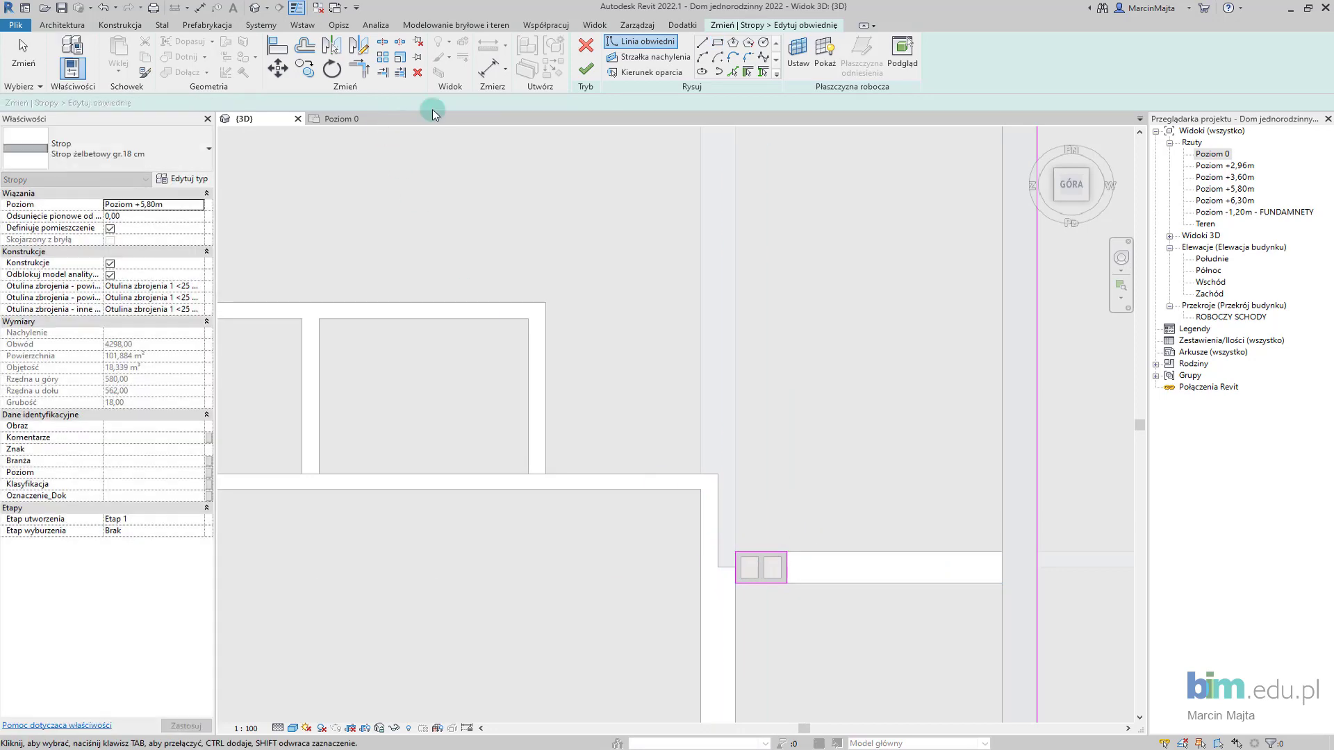
{"action": "left_click", "coordinate": [578, 70]}
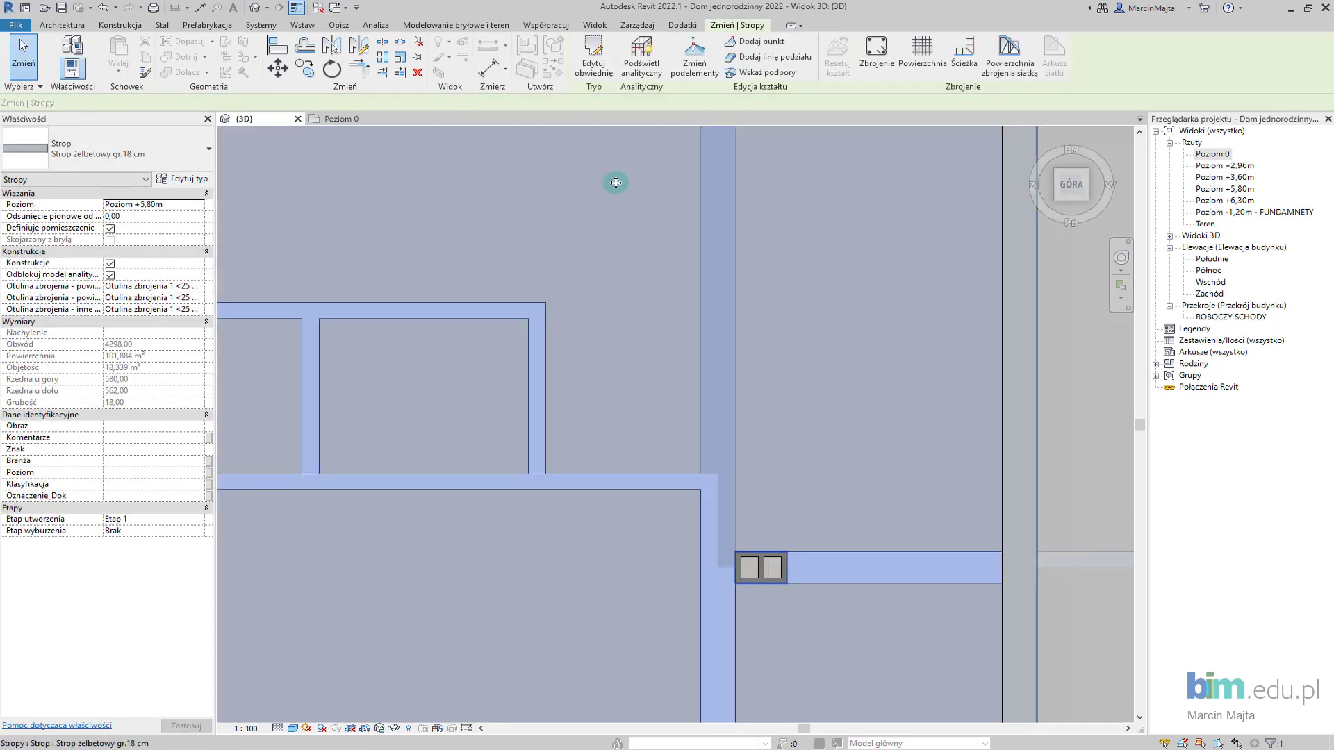
{"action": "middle_click_drag", "start_coordinate": [681, 467], "coordinate": [602, 355]}
Extend the vertical wall beside the 2-flue chimney up to the horizontal wall edge
{"action": "key", "text": "Escape"}
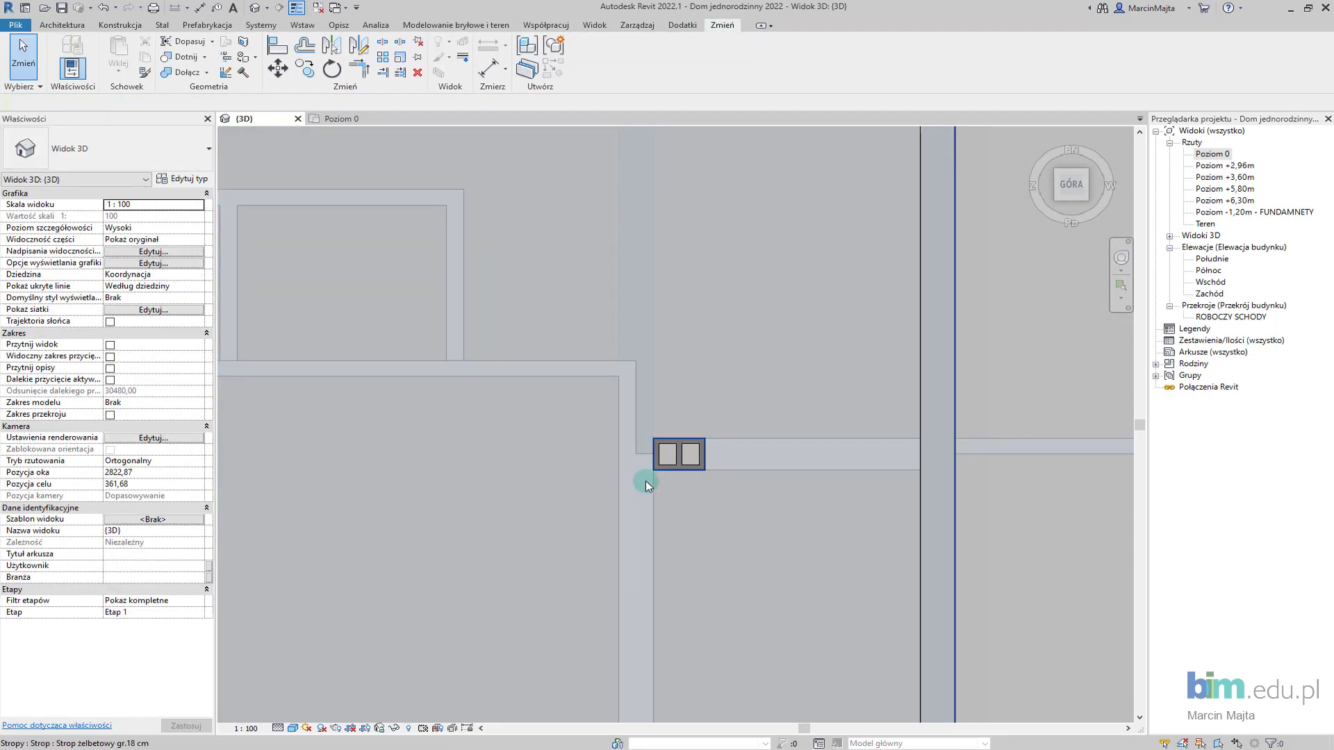
{"action": "key", "text": "d"}
{"action": "key", "text": "i"}
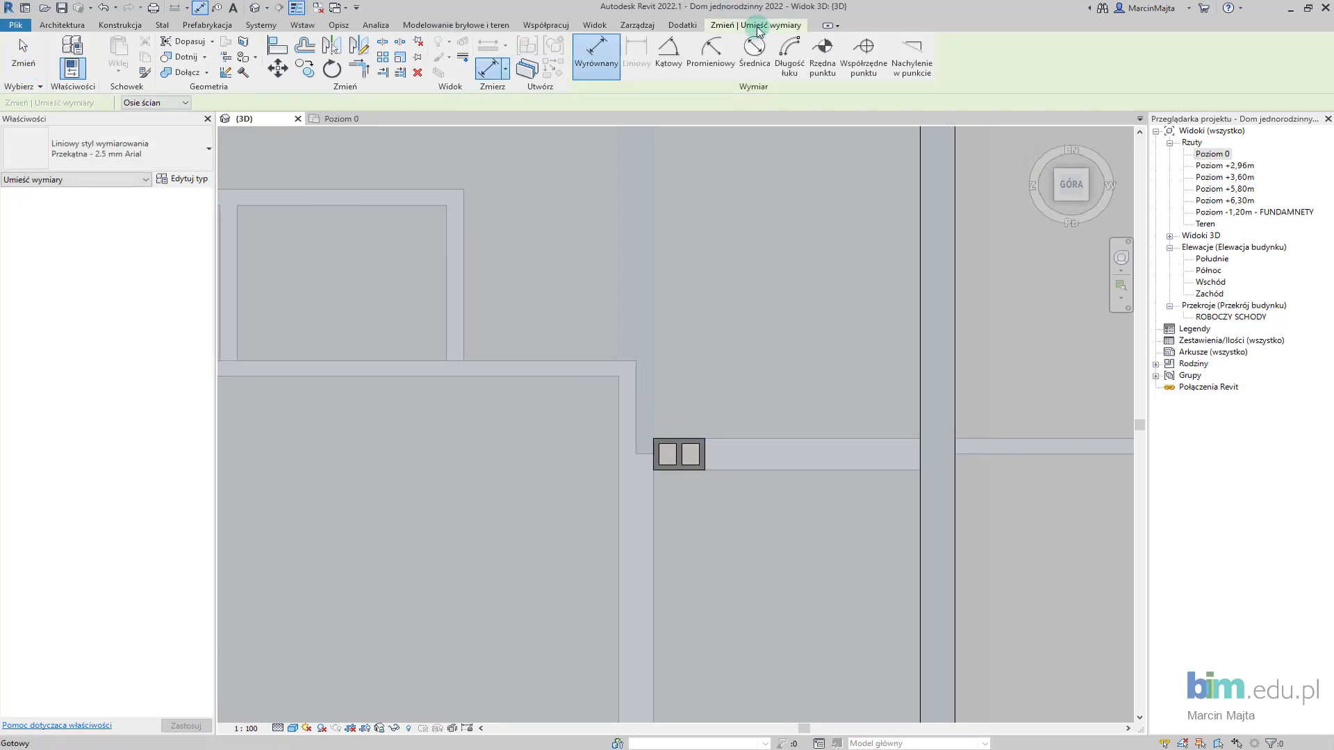
{"action": "key", "text": "Escape"}
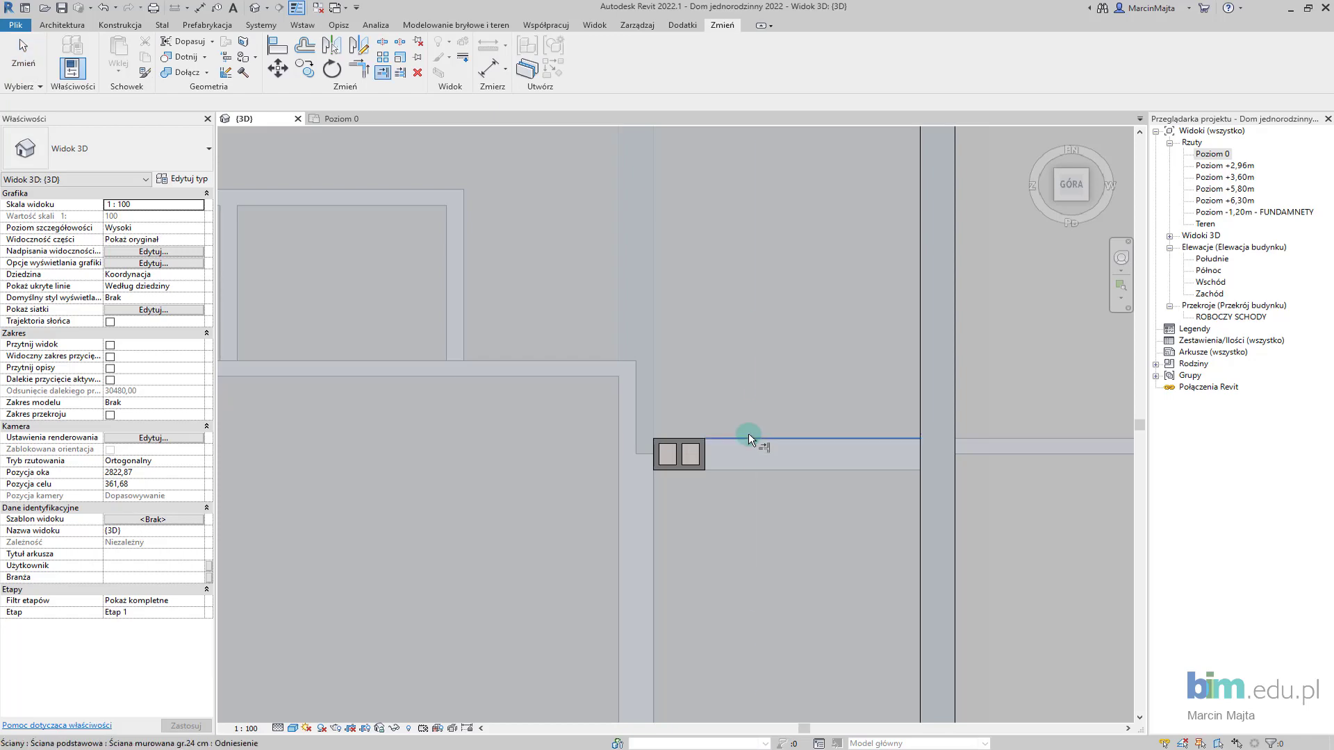
{"action": "left_click", "coordinate": [748, 433]}
{"action": "left_click", "coordinate": [643, 510]}
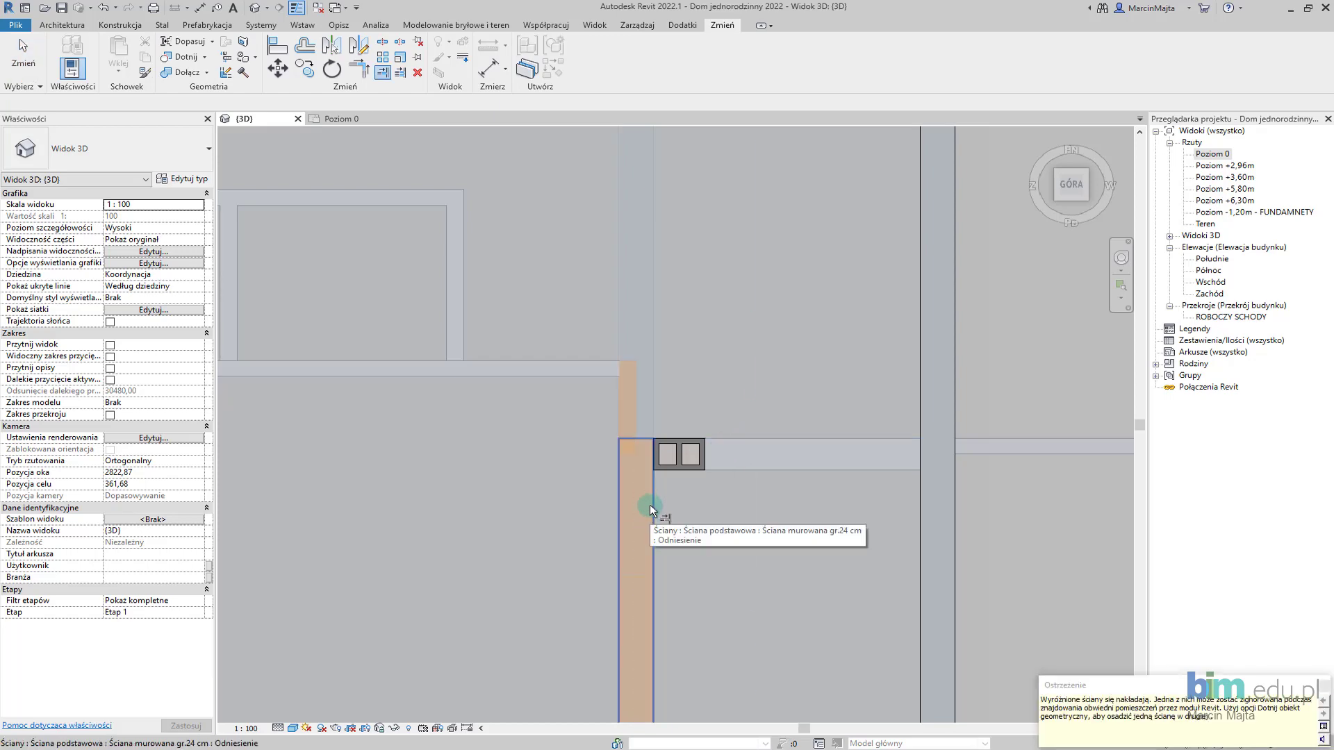
{"action": "key", "text": "Escape"}
Drag the short 12 cm wall's end grip to the chimney block
{"action": "left_click", "coordinate": [625, 419]}
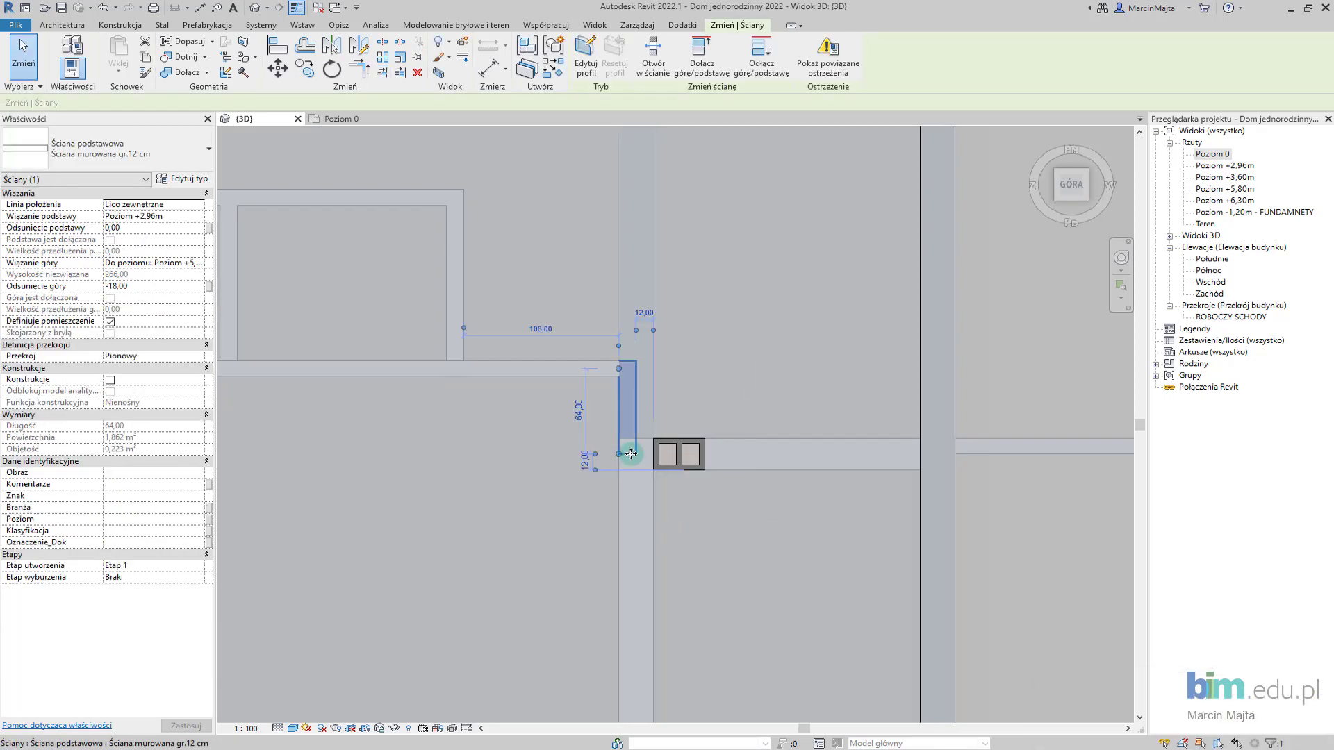
{"action": "left_click_drag", "start_coordinate": [620, 451], "coordinate": [618, 447]}
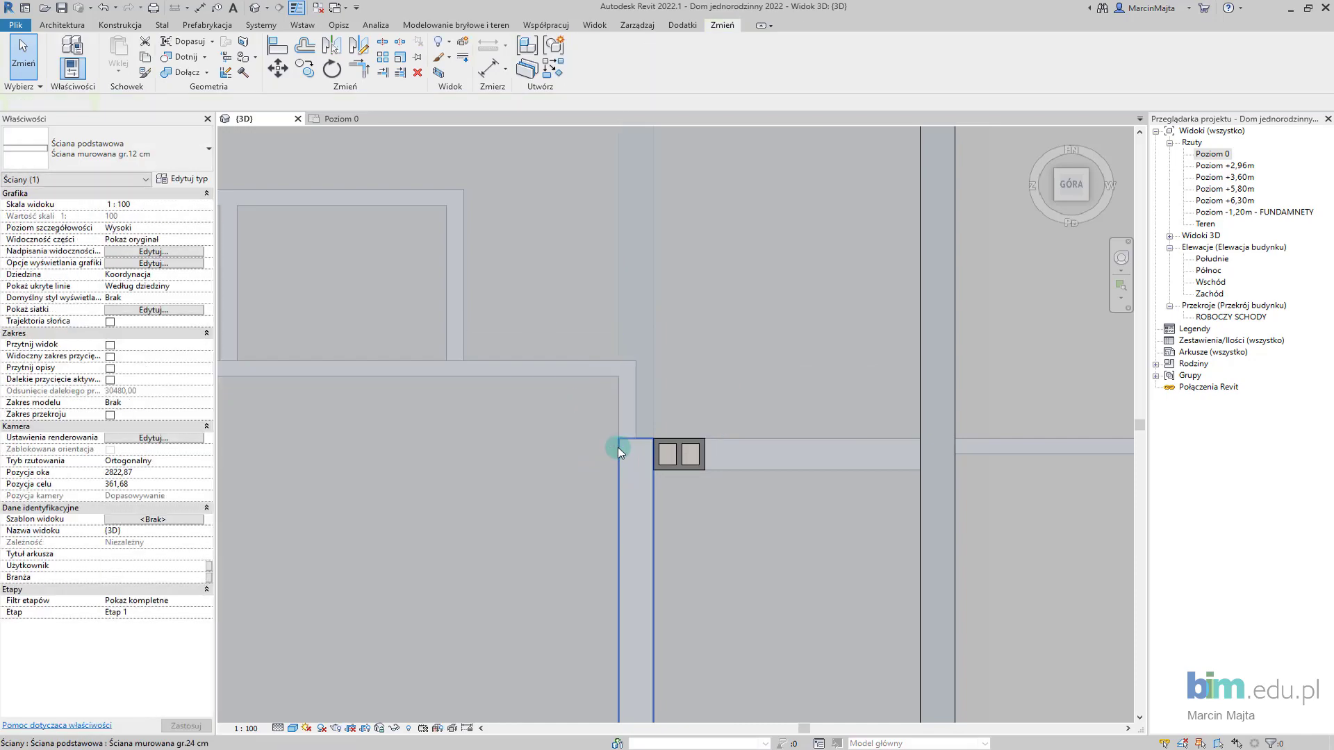
{"action": "key", "text": "Escape"}
{"action": "scroll", "coordinate": [618, 448], "scroll_direction": "down", "scroll_amount": 2}
{"action": "scroll", "coordinate": [745, 549], "scroll_direction": "down", "scroll_amount": 3}
Orbit around and select the chimney block to check the slab openings, then return to Poziom 0
{"action": "scroll", "coordinate": [781, 589], "scroll_direction": "down", "scroll_amount": 3}
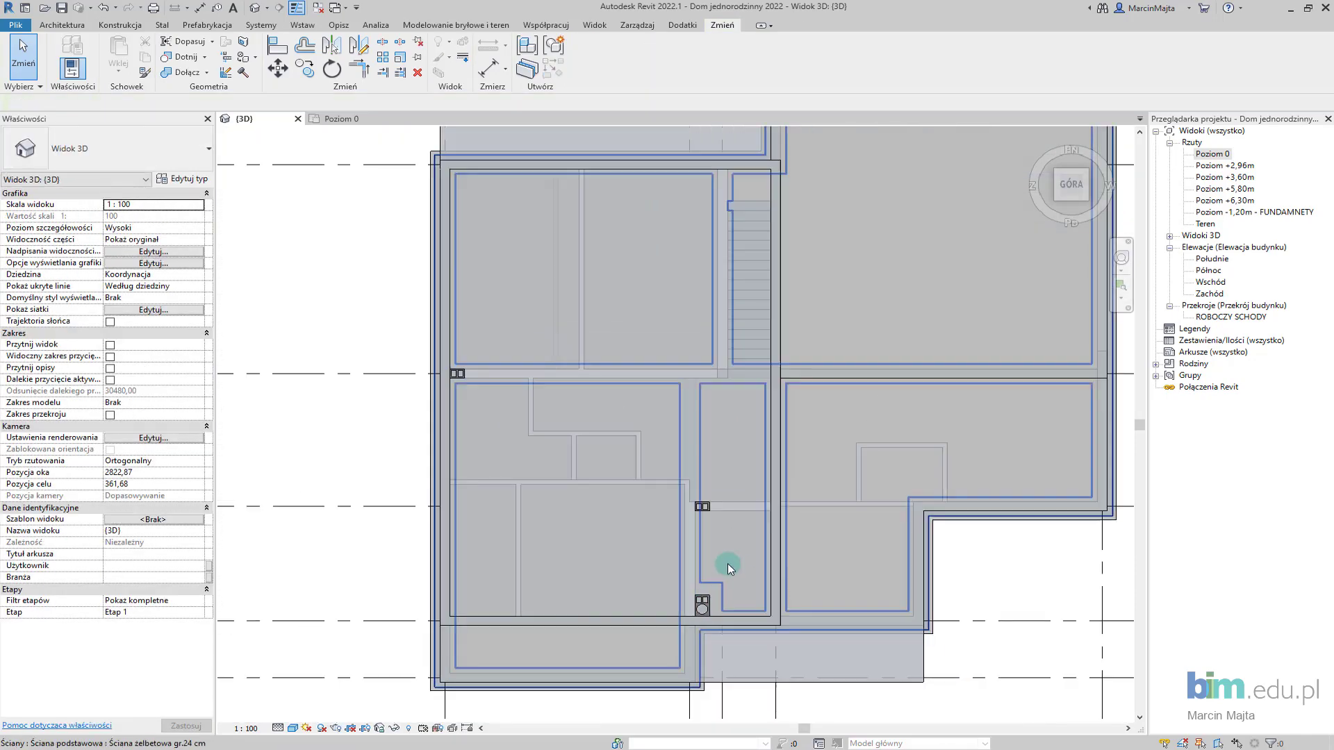
{"action": "mouse_move", "coordinate": [715, 557]}
{"action": "middle_mouse_down", "text": "shift"}
{"action": "mouse_move", "coordinate": [745, 616]}
{"action": "mouse_move", "coordinate": [660, 436]}
{"action": "mouse_move", "coordinate": [521, 556]}
{"action": "middle_mouse_up", "text": "shift"}
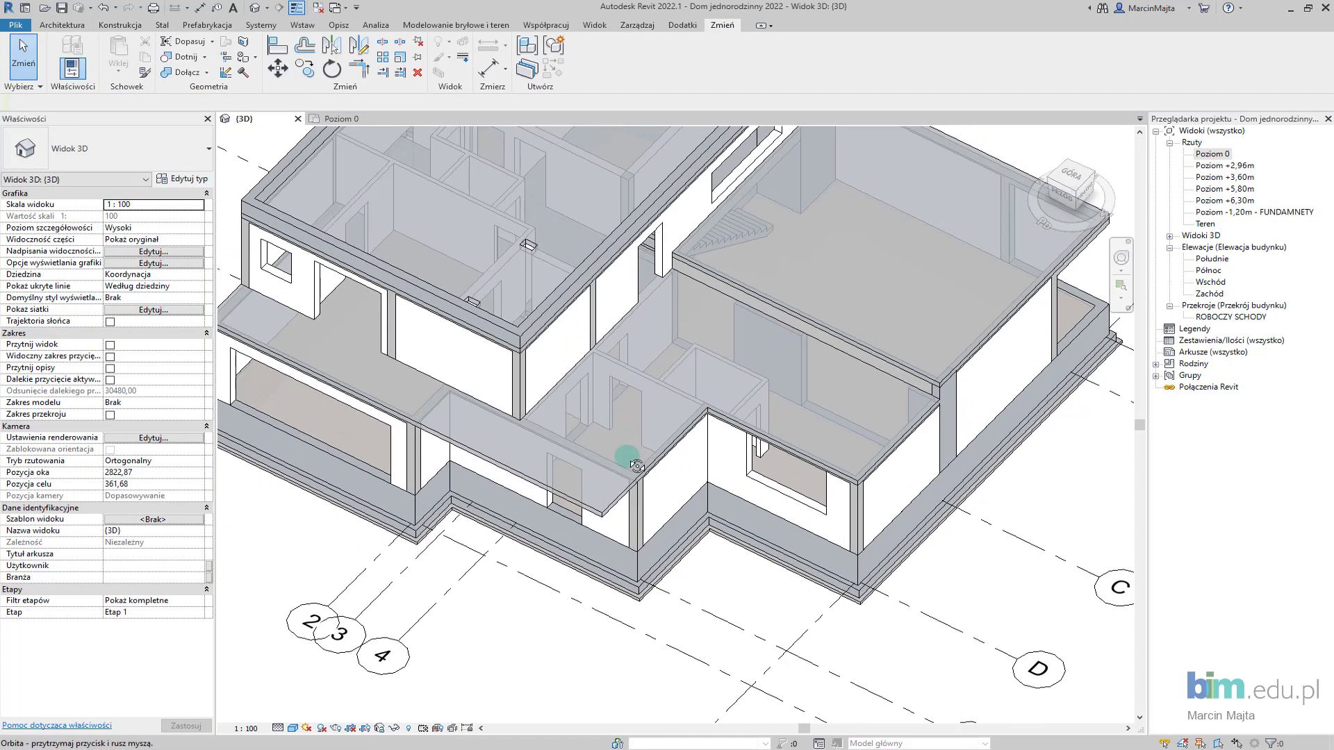
{"action": "left_click", "coordinate": [507, 360]}
{"action": "scroll", "coordinate": [510, 354], "scroll_direction": "up", "scroll_amount": 2}
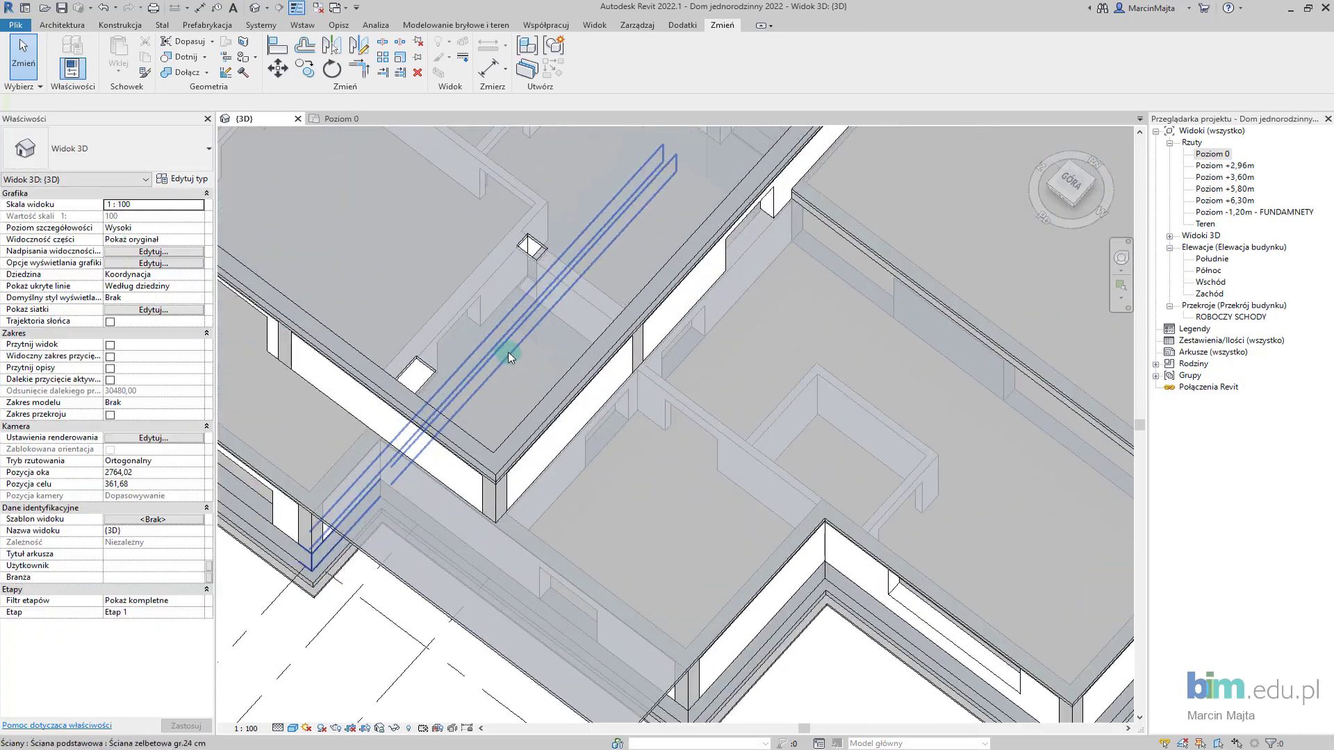
{"action": "scroll", "coordinate": [521, 334], "scroll_direction": "up", "scroll_amount": 2}
{"action": "mouse_move", "coordinate": [525, 330]}
{"action": "middle_mouse_down", "text": "shift"}
{"action": "mouse_move", "coordinate": [523, 366]}
{"action": "mouse_move", "coordinate": [544, 383]}
{"action": "mouse_move", "coordinate": [542, 362]}
{"action": "middle_mouse_up", "text": "shift"}
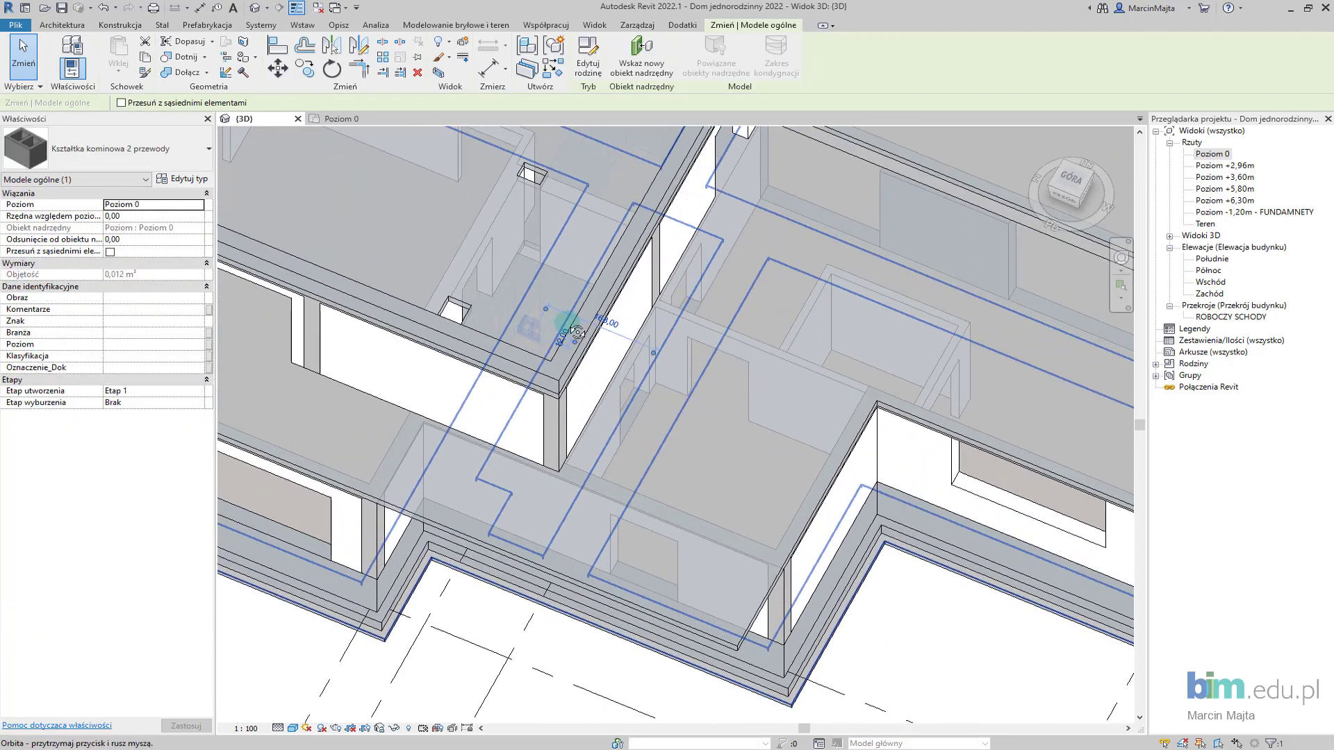
{"action": "left_click", "coordinate": [360, 162]}
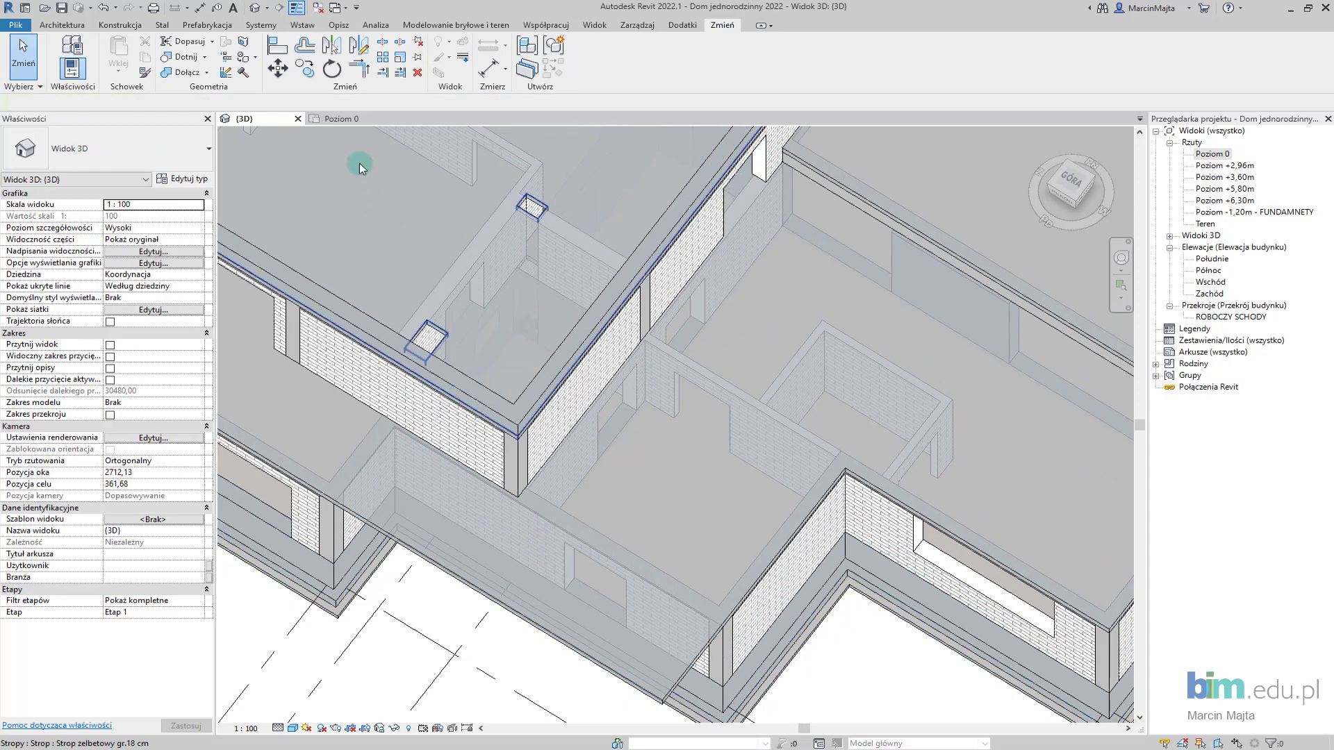
{"action": "left_click", "coordinate": [354, 121]}
{"action": "scroll", "coordinate": [634, 364], "scroll_direction": "up", "scroll_amount": 2}
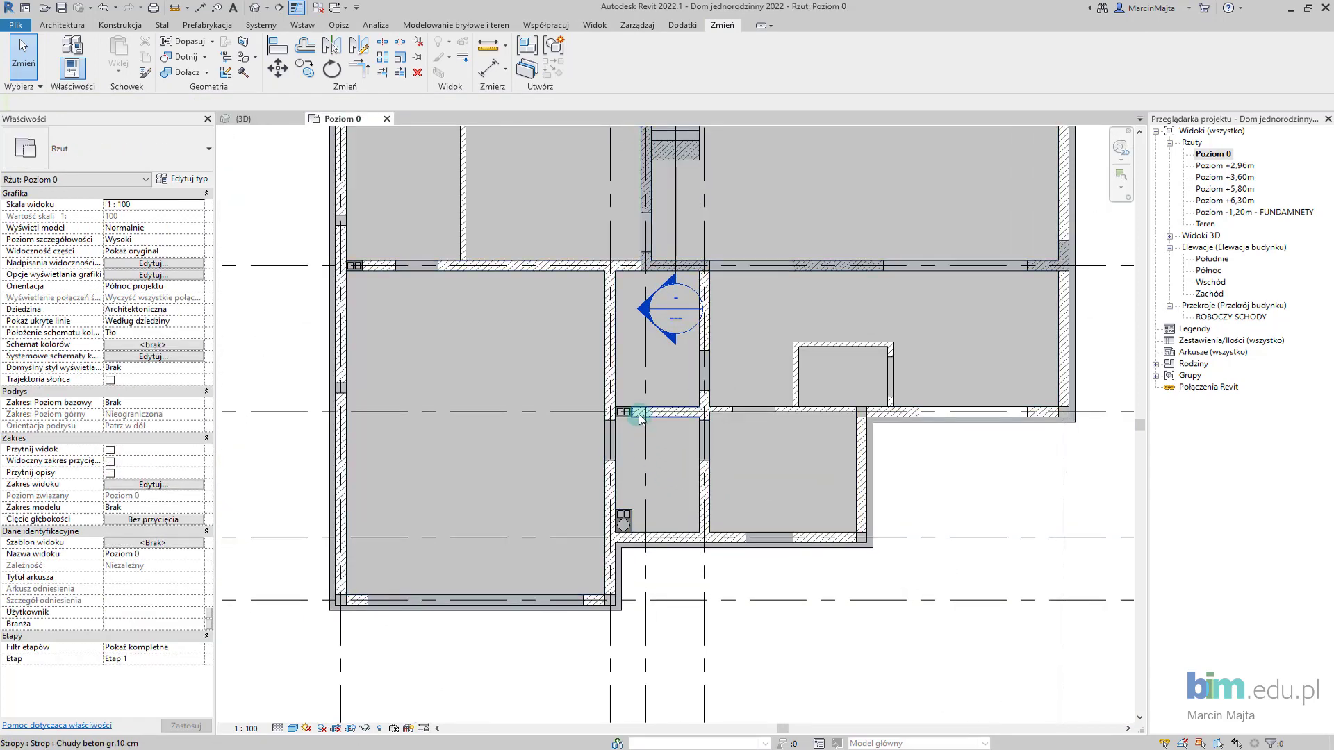
Draw a vertical section line across the chimney blocks and open it as Przekrój 1
{"action": "left_click", "coordinate": [287, 165]}
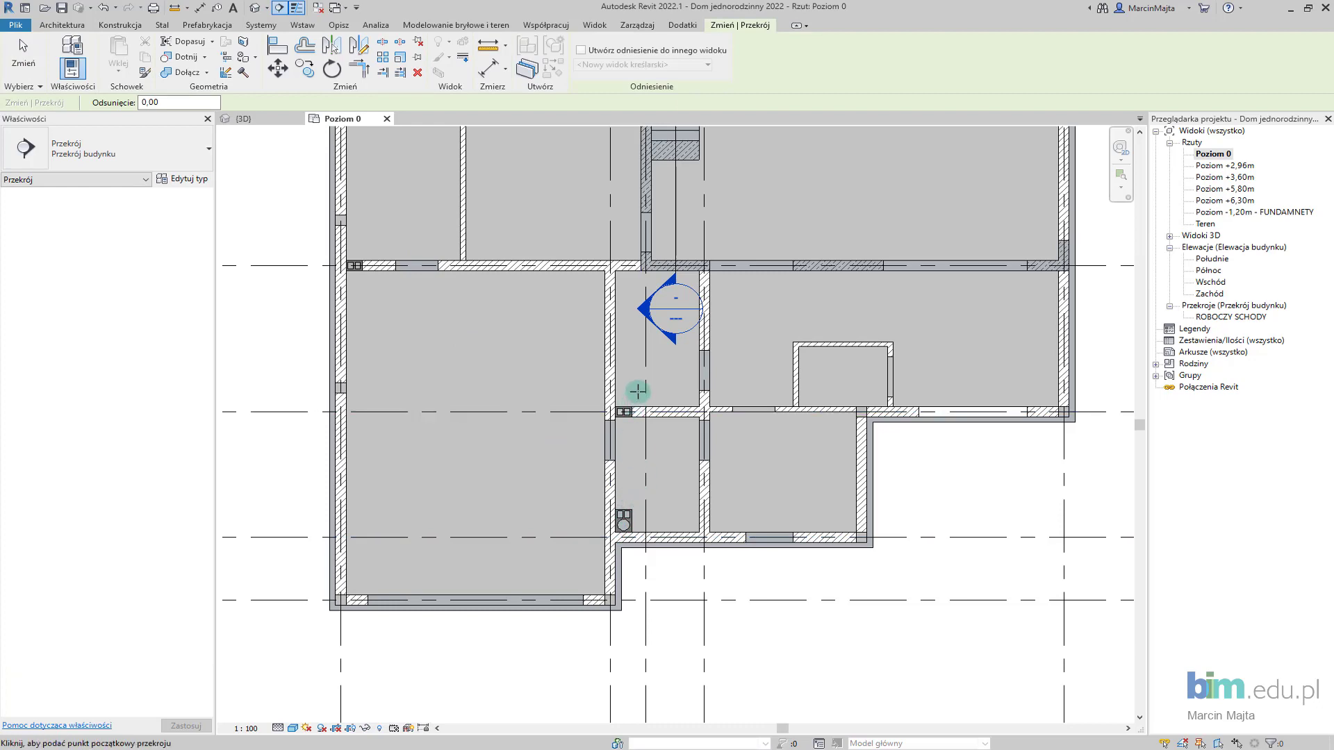
{"action": "left_click", "coordinate": [635, 558]}
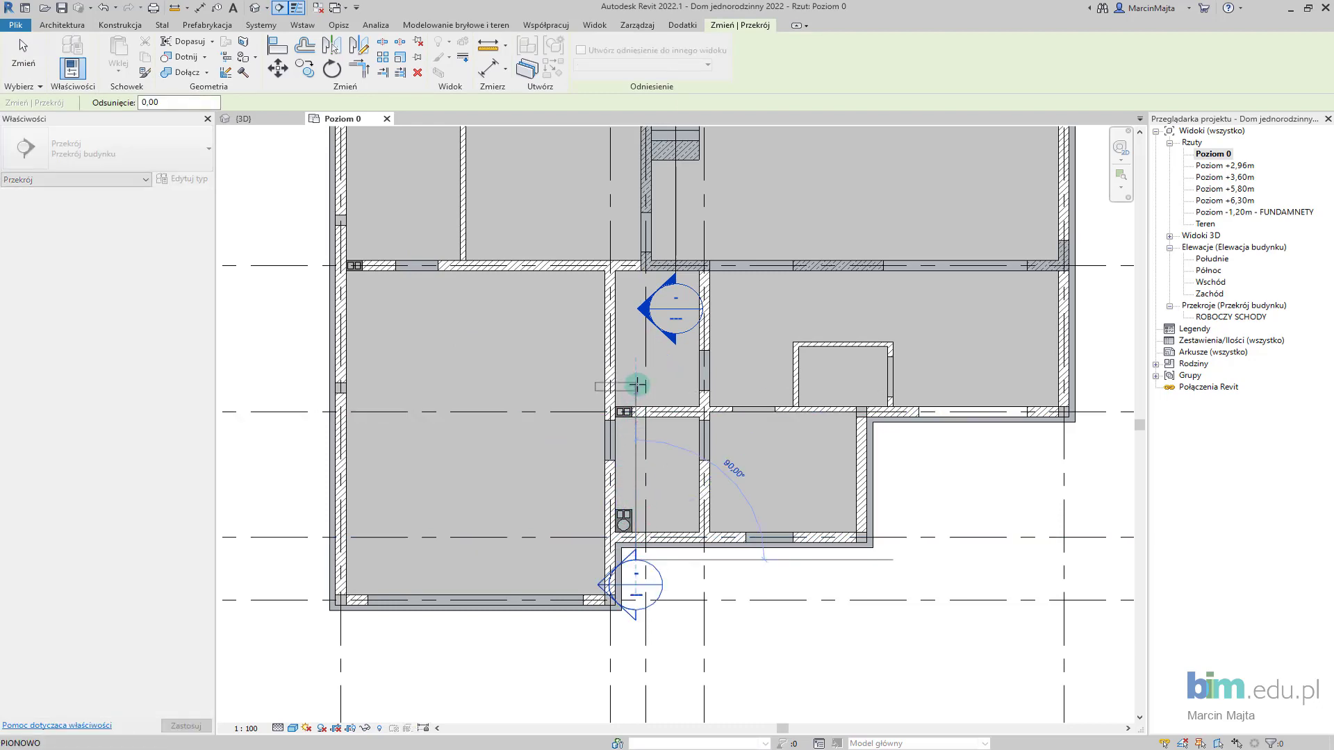
{"action": "left_click", "coordinate": [637, 384]}
{"action": "key", "text": "Escape"}
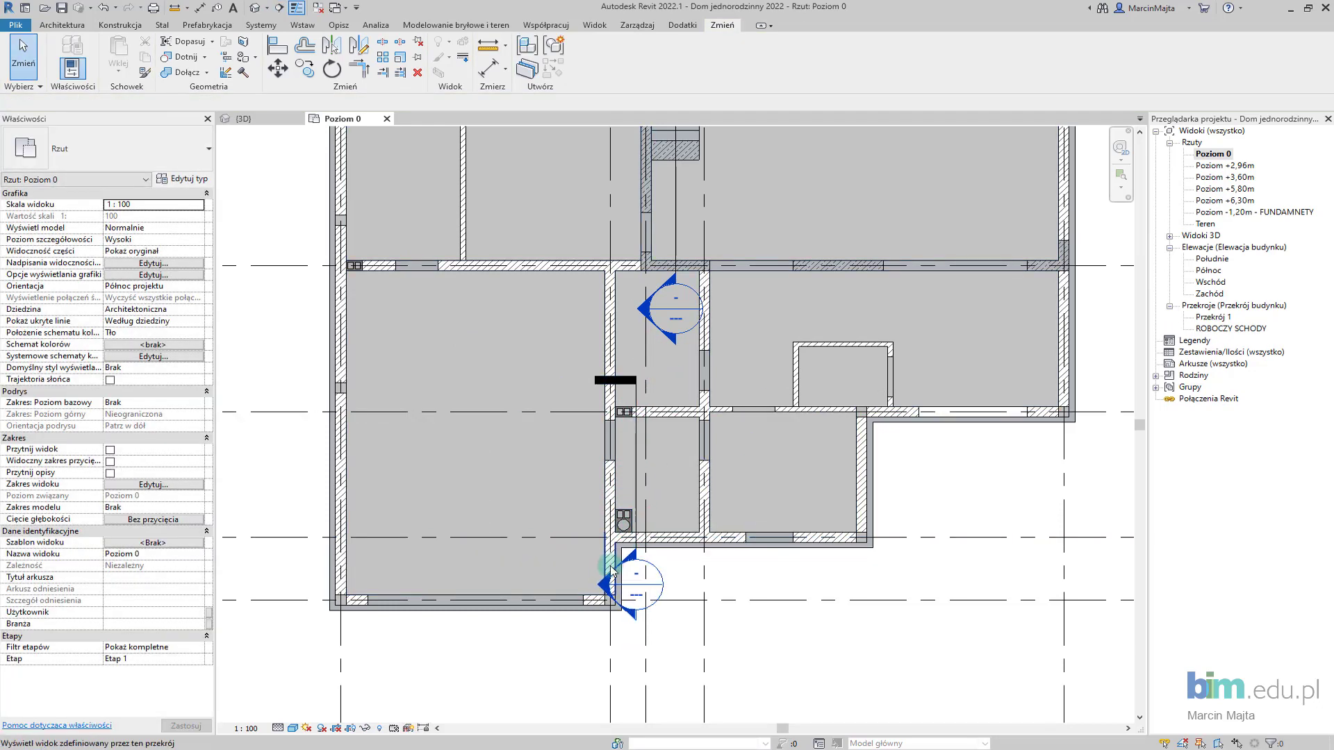
{"action": "double_click", "coordinate": [599, 585]}
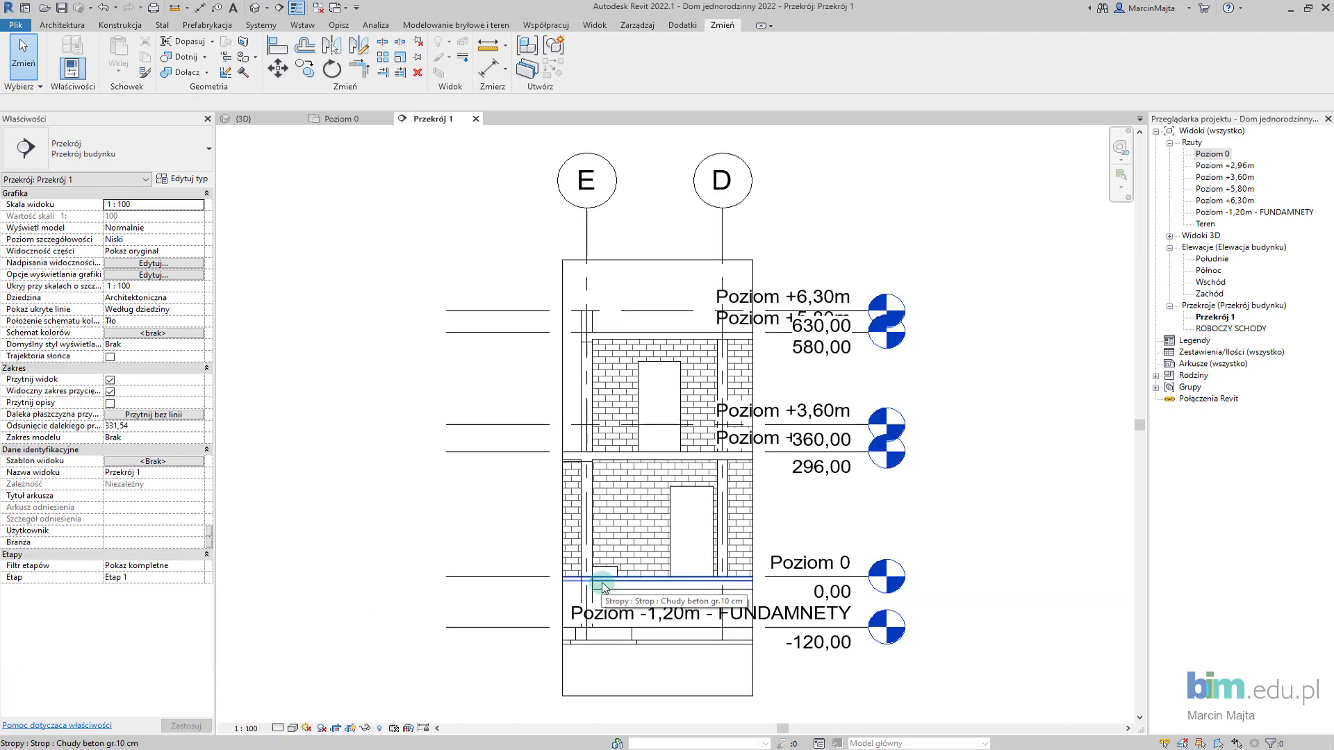
Temporarily hide the wall in front of the chimney
{"action": "left_click", "coordinate": [717, 569]}
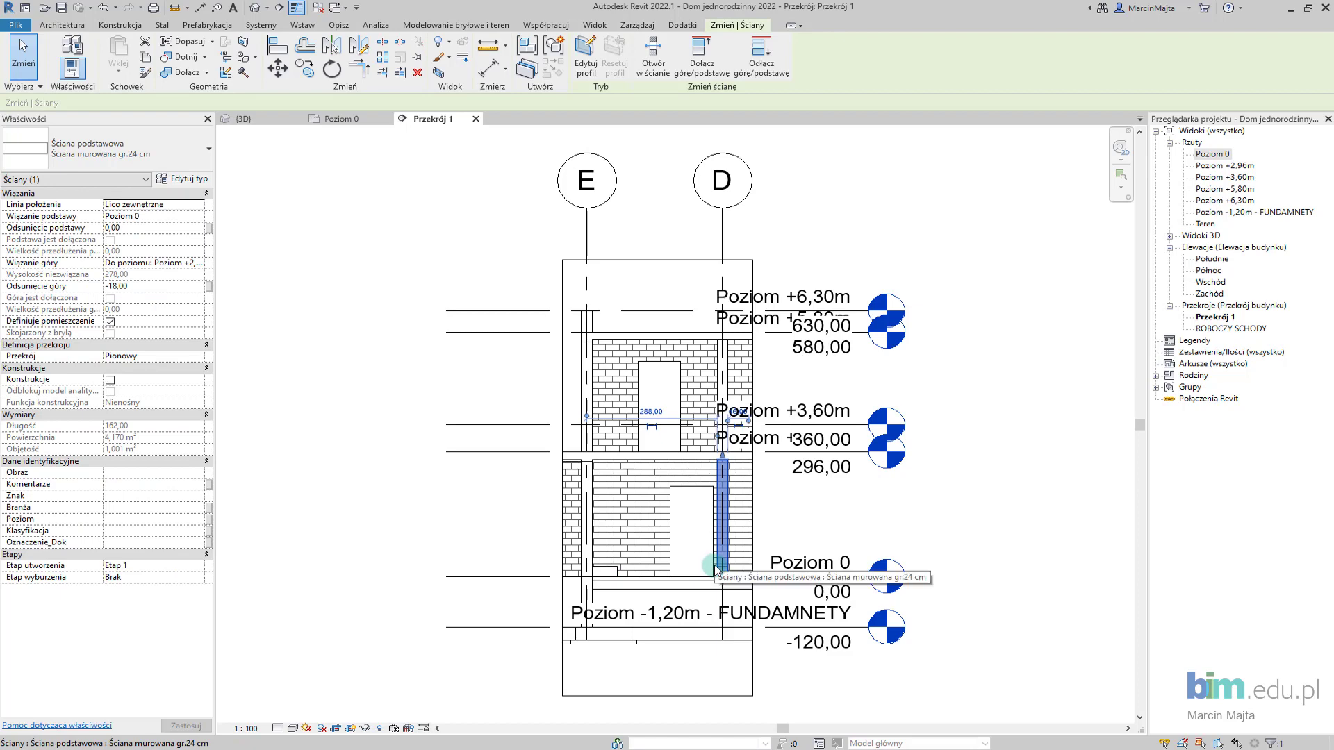
{"action": "left_click", "coordinate": [366, 729]}
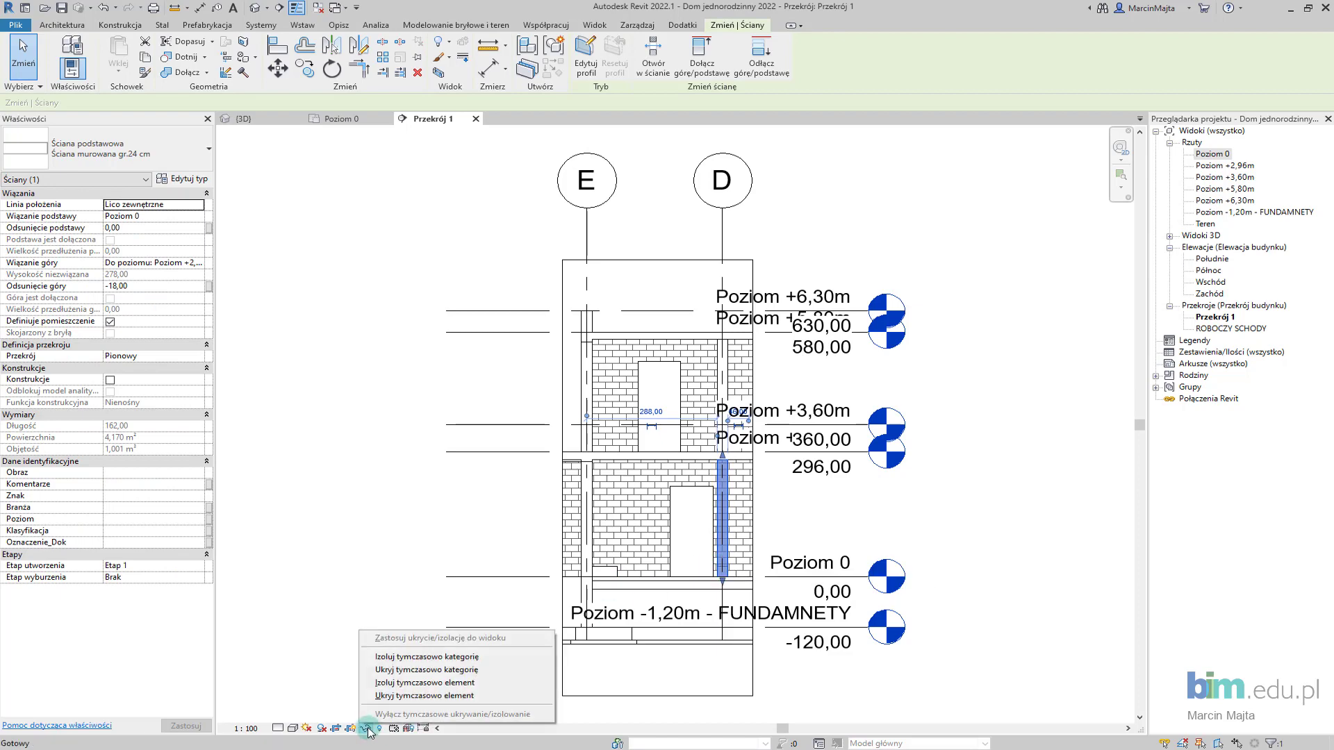
{"action": "left_click", "coordinate": [383, 697]}
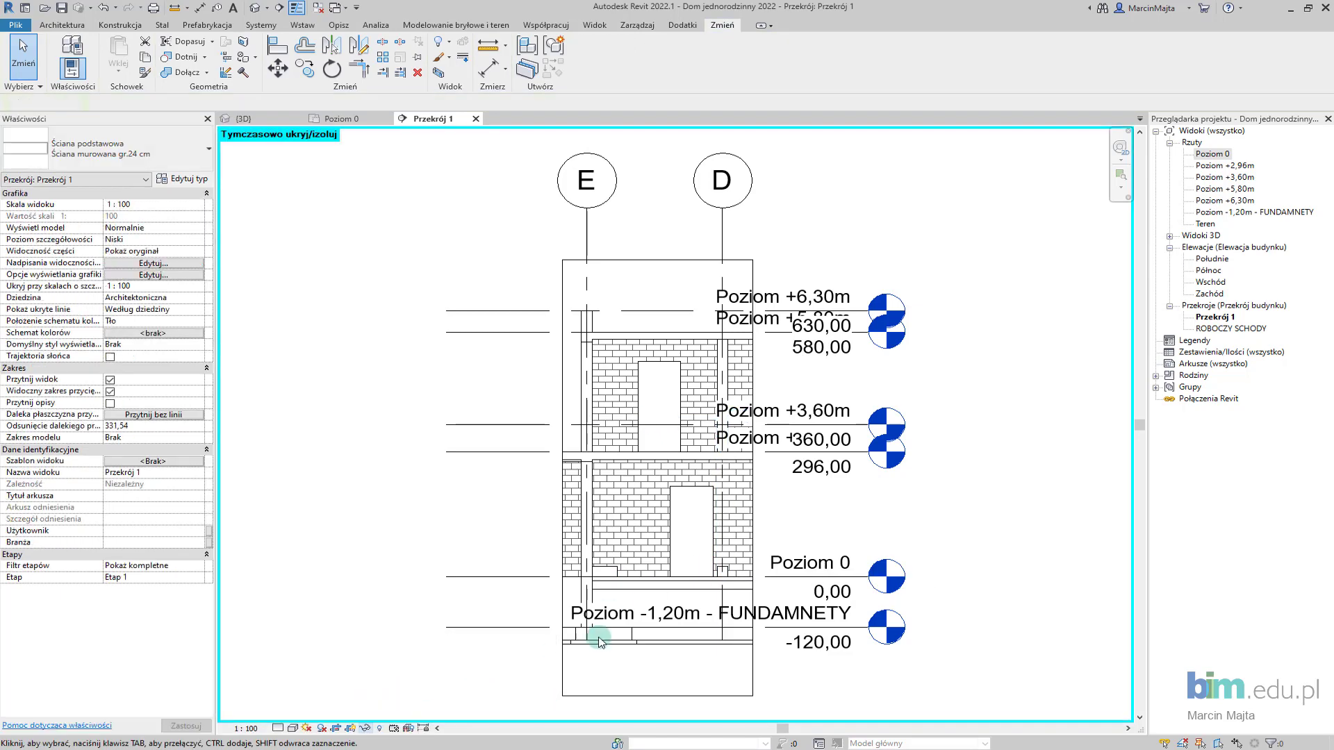
{"action": "scroll", "coordinate": [677, 594], "scroll_direction": "up", "scroll_amount": 1}
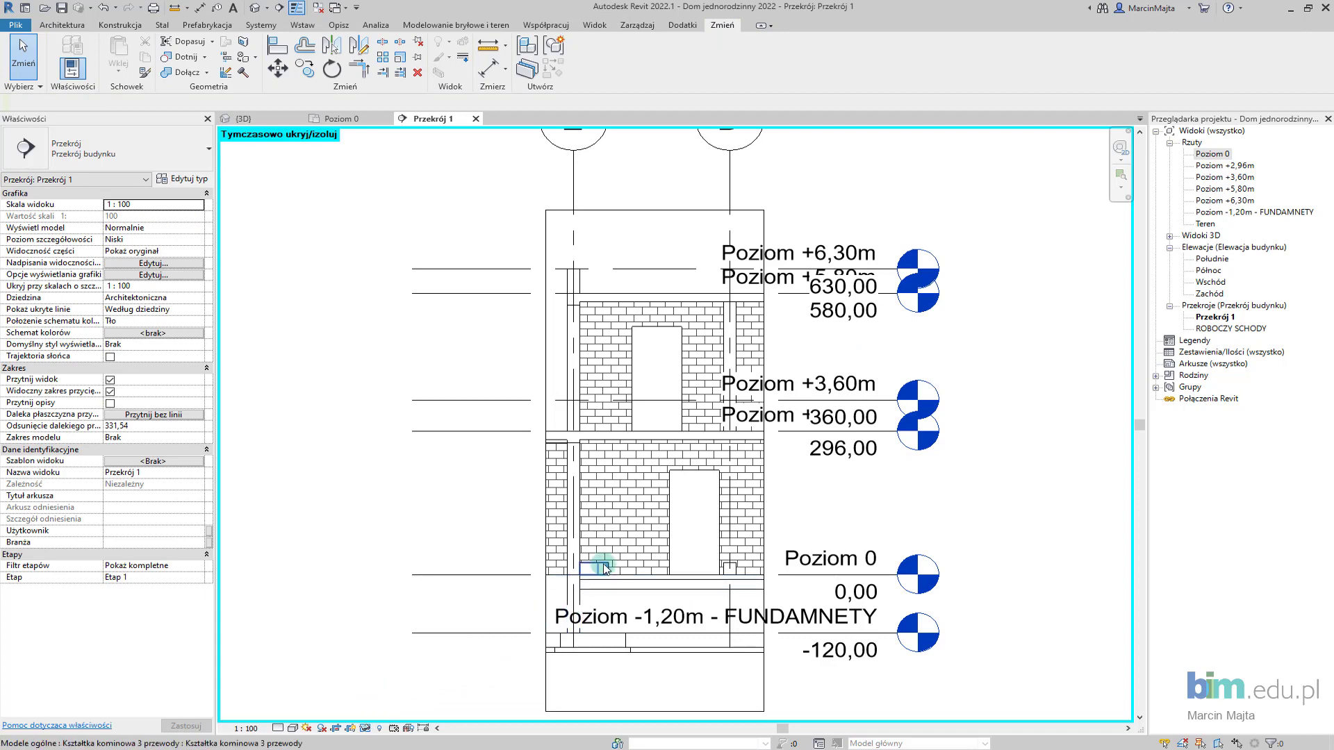
Copy the 3-flue chimney block from its corner to just below the original
{"action": "left_click", "coordinate": [604, 568]}
{"action": "scroll", "coordinate": [692, 563], "scroll_direction": "up", "scroll_amount": 1}
{"action": "scroll", "coordinate": [691, 563], "scroll_direction": "up", "scroll_amount": 1}
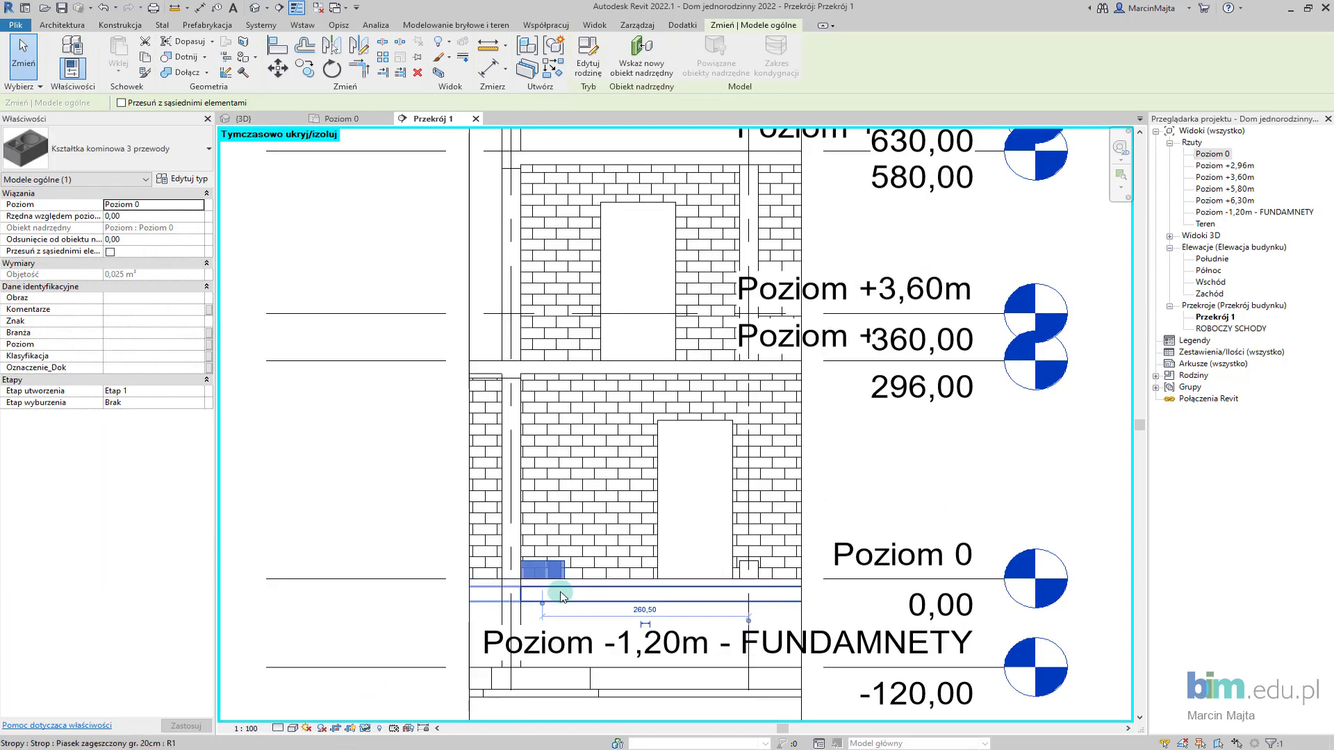
{"action": "scroll", "coordinate": [562, 596], "scroll_direction": "down", "scroll_amount": 2}
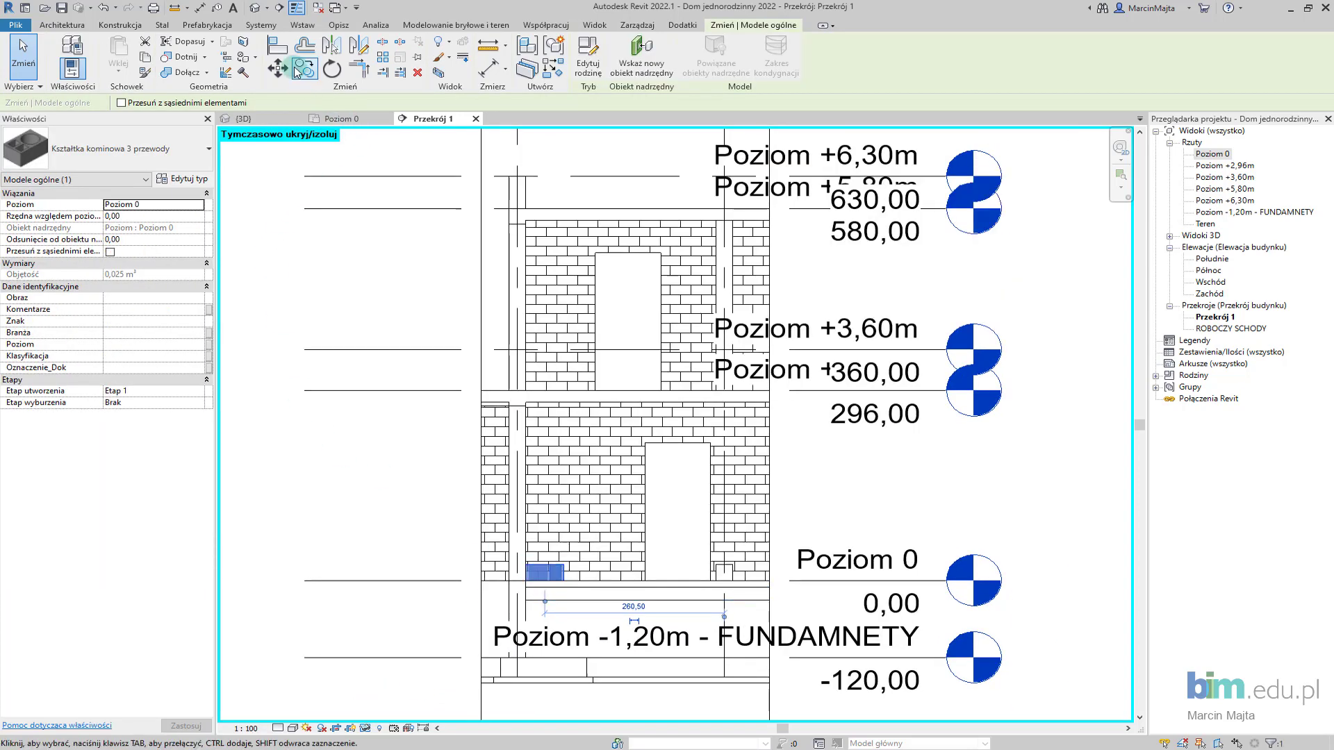
{"action": "left_click", "coordinate": [297, 73]}
{"action": "scroll", "coordinate": [564, 594], "scroll_direction": "up", "scroll_amount": 2}
{"action": "scroll", "coordinate": [585, 562], "scroll_direction": "up", "scroll_amount": 1}
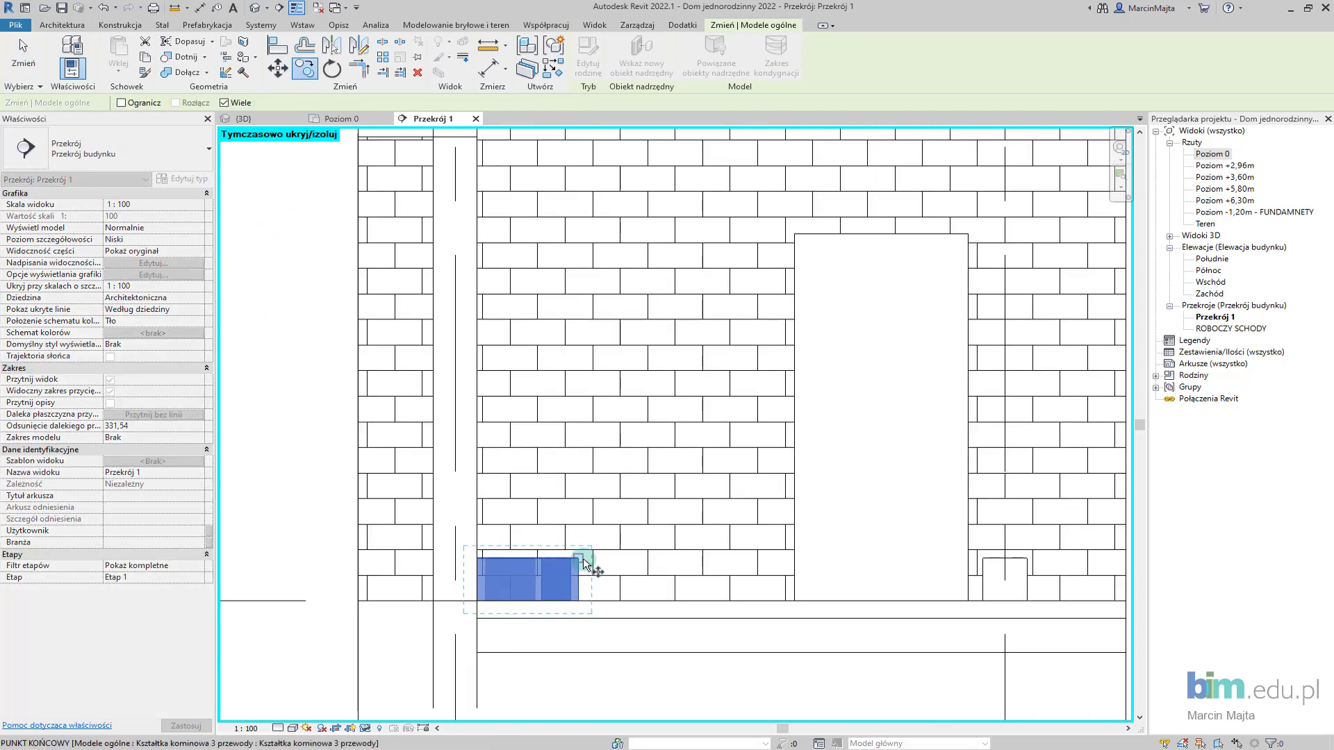
{"action": "left_click", "coordinate": [584, 560]}
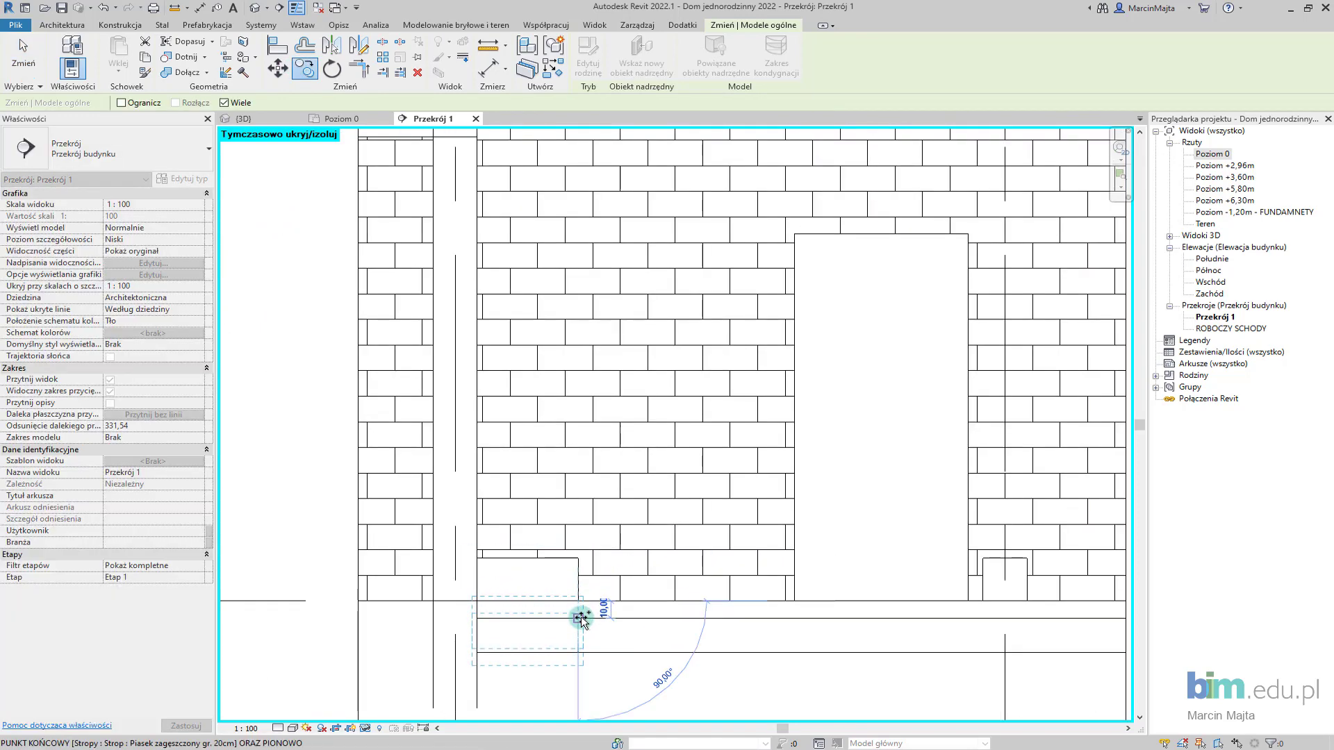
{"action": "left_click", "coordinate": [577, 639]}
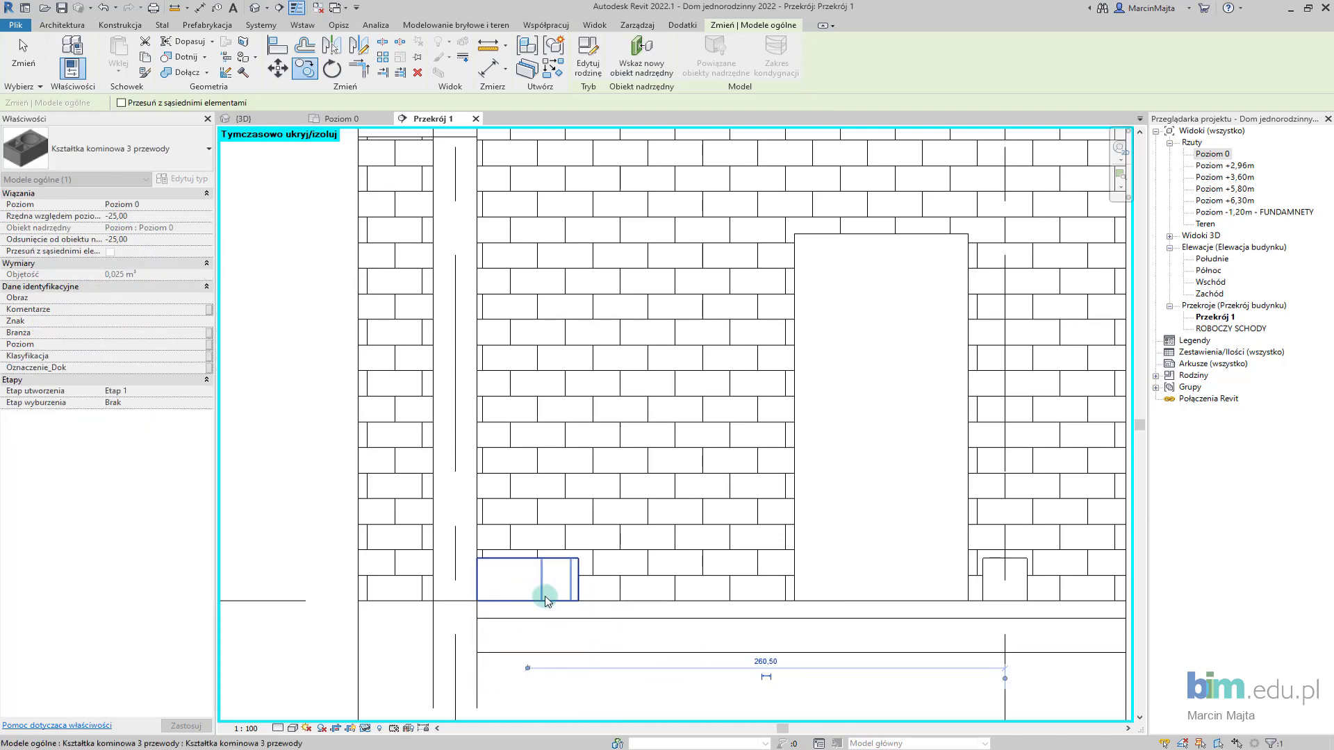
{"action": "scroll", "coordinate": [566, 618], "scroll_direction": "down", "scroll_amount": 2}
{"action": "key", "text": "Escape"}
{"action": "key", "text": "Escape"}
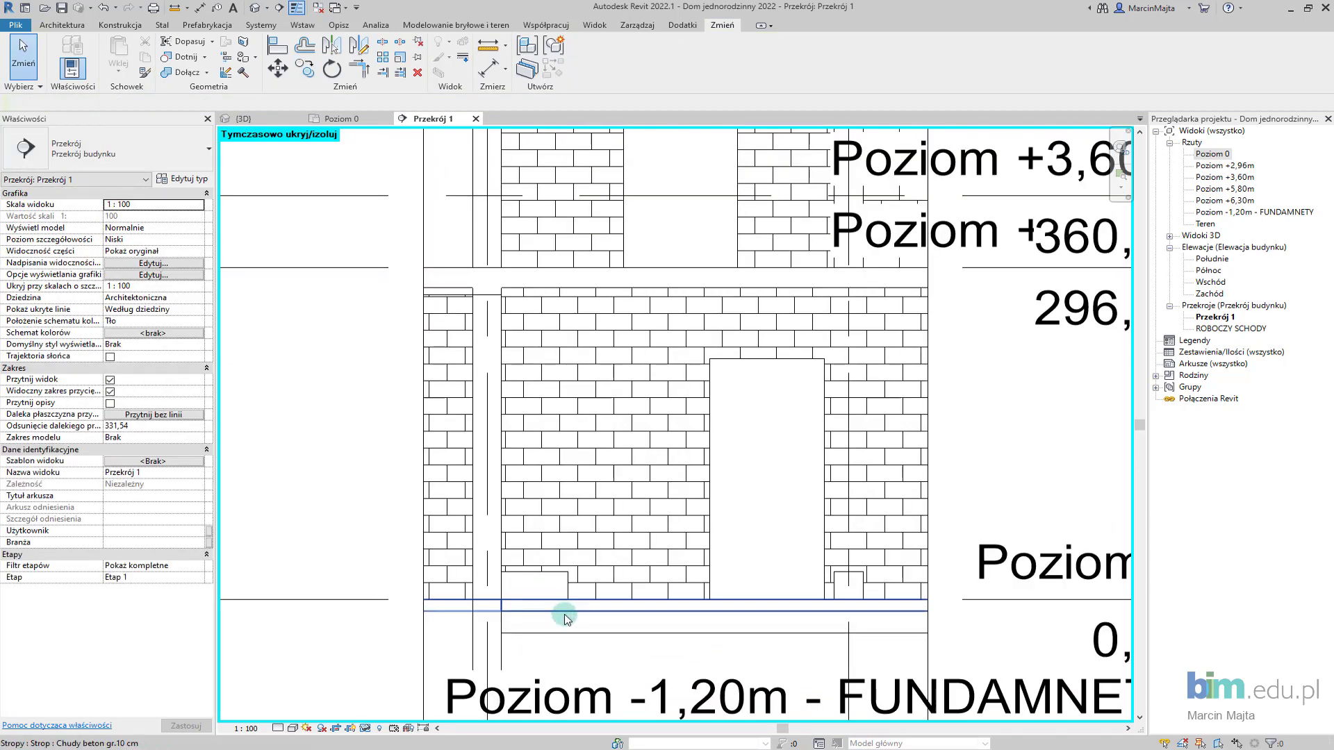
Temporarily hide the four floor slabs: compacted sand, lean concrete, upper and top floors
{"action": "left_click", "coordinate": [582, 618]}
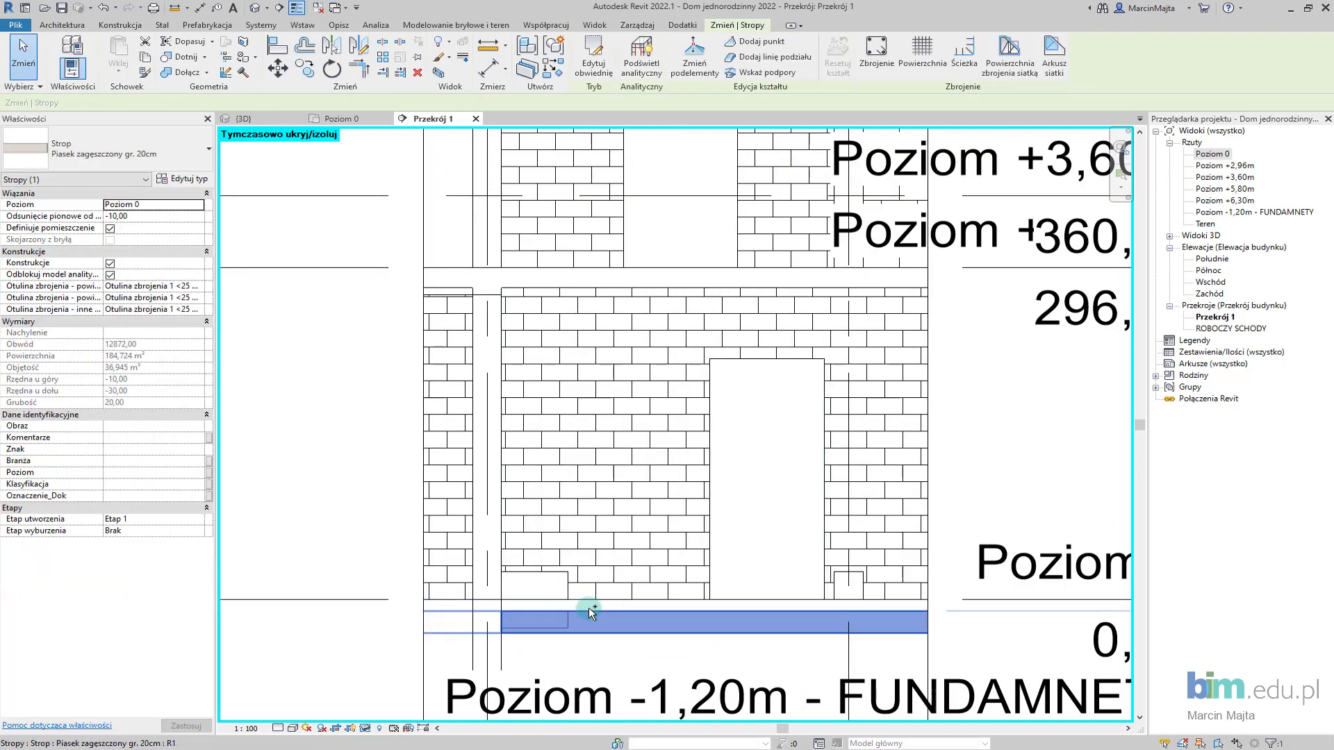
{"action": "left_click", "coordinate": [597, 607], "text": "ctrl"}
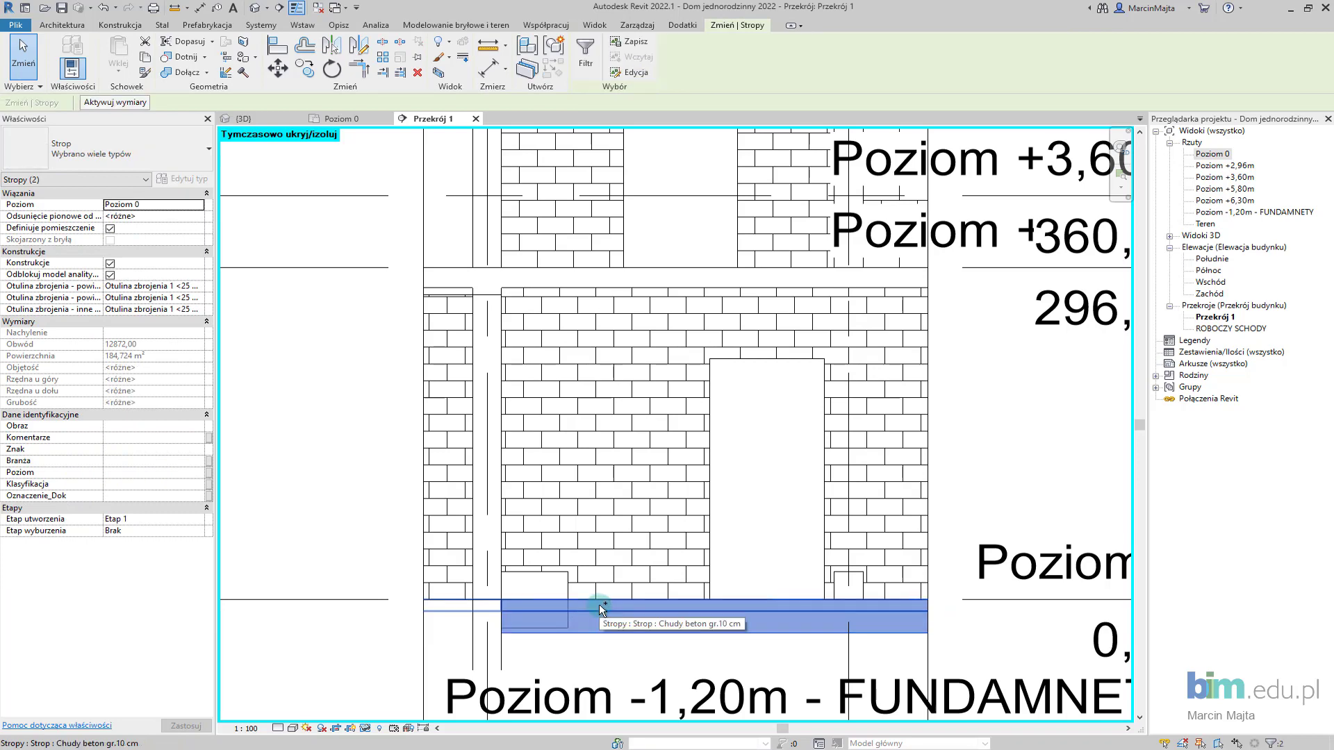
{"action": "left_click", "coordinate": [589, 278], "text": "ctrl"}
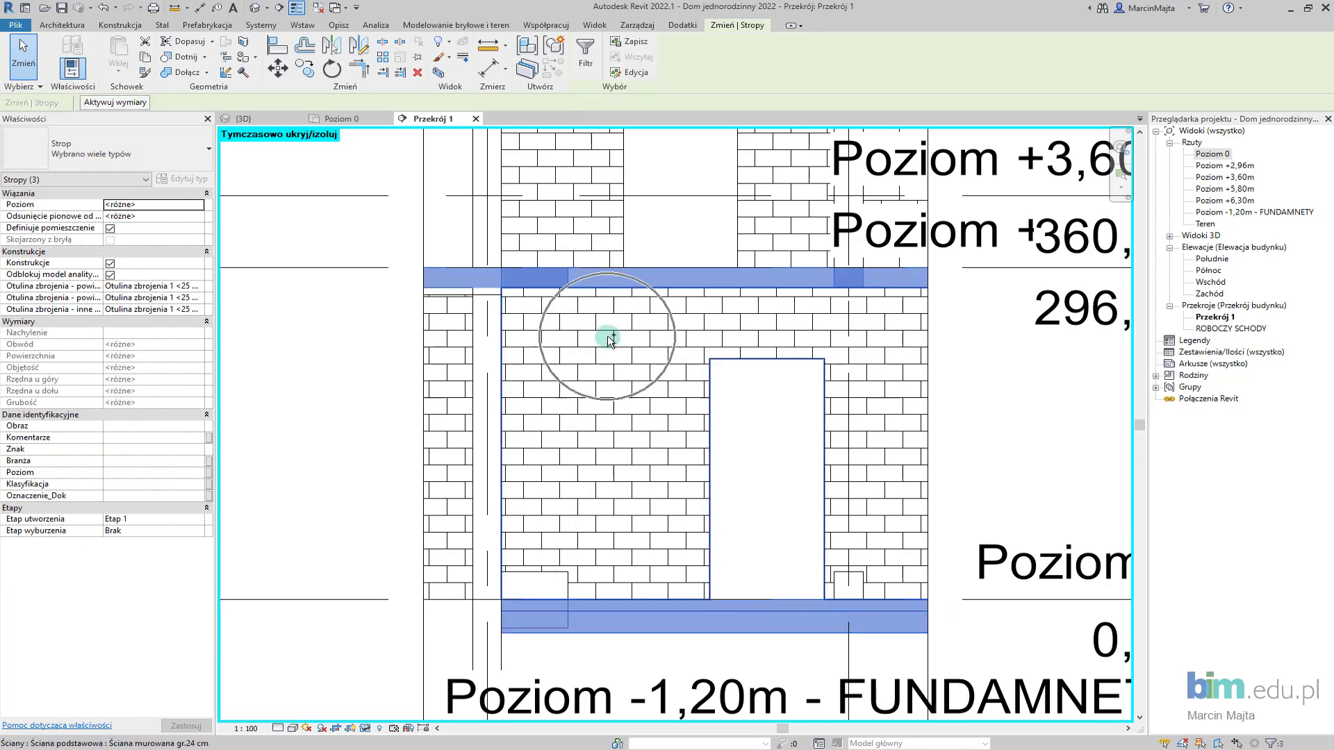
{"action": "middle_click_drag", "start_coordinate": [605, 334], "coordinate": [590, 560]}
{"action": "left_click", "coordinate": [600, 180], "text": "ctrl"}
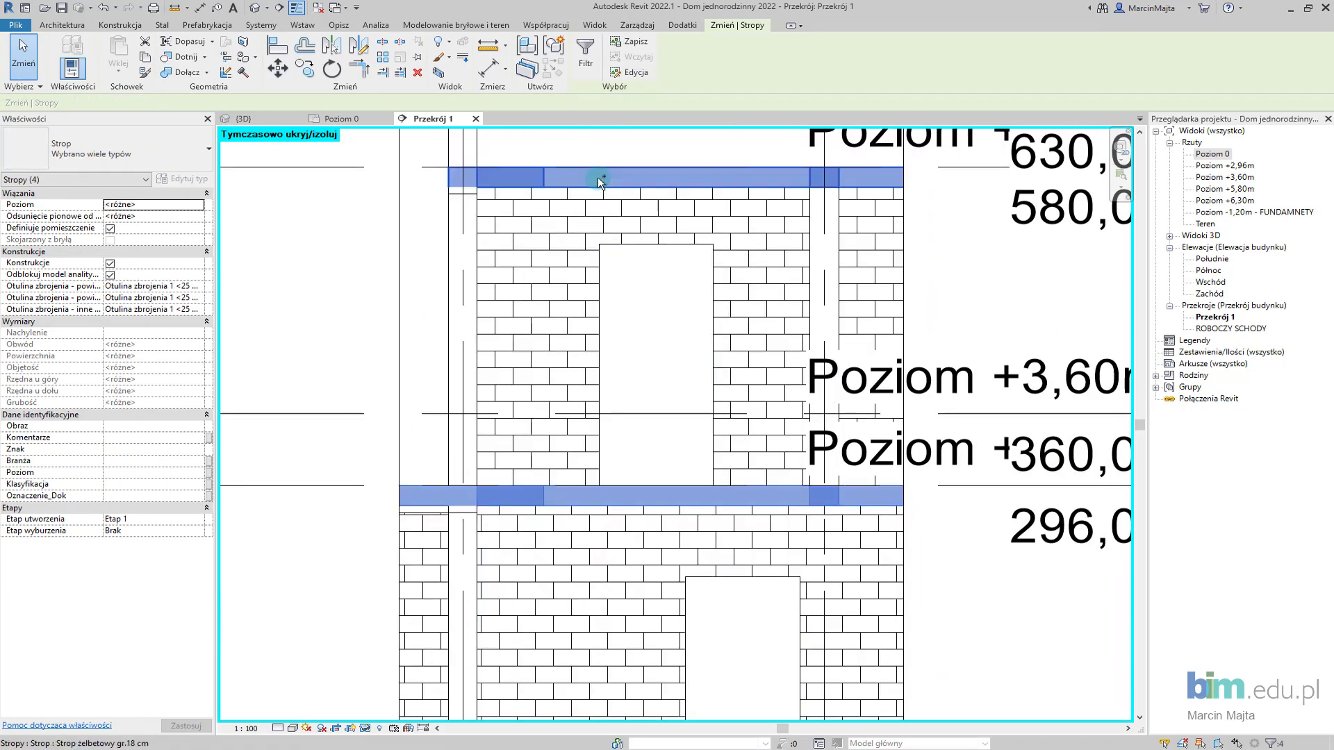
{"action": "left_click", "coordinate": [366, 729]}
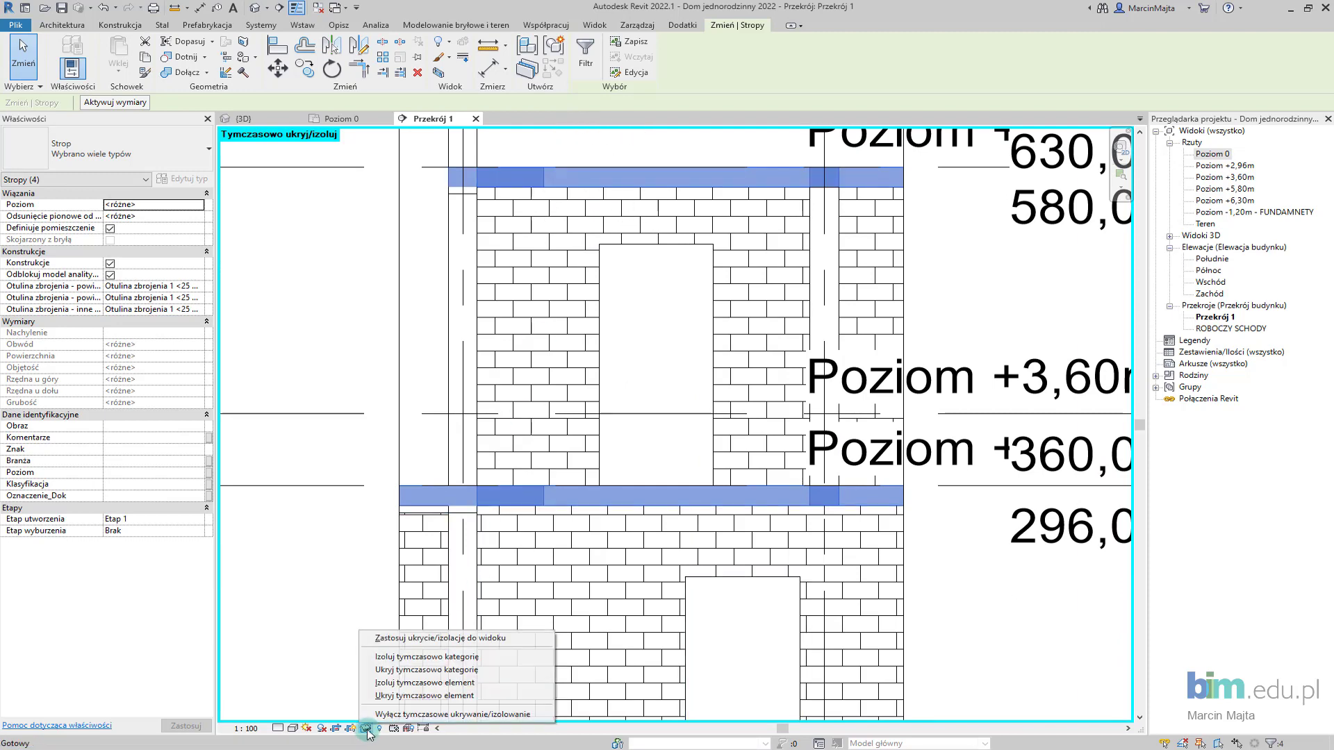
{"action": "left_click", "coordinate": [387, 696]}
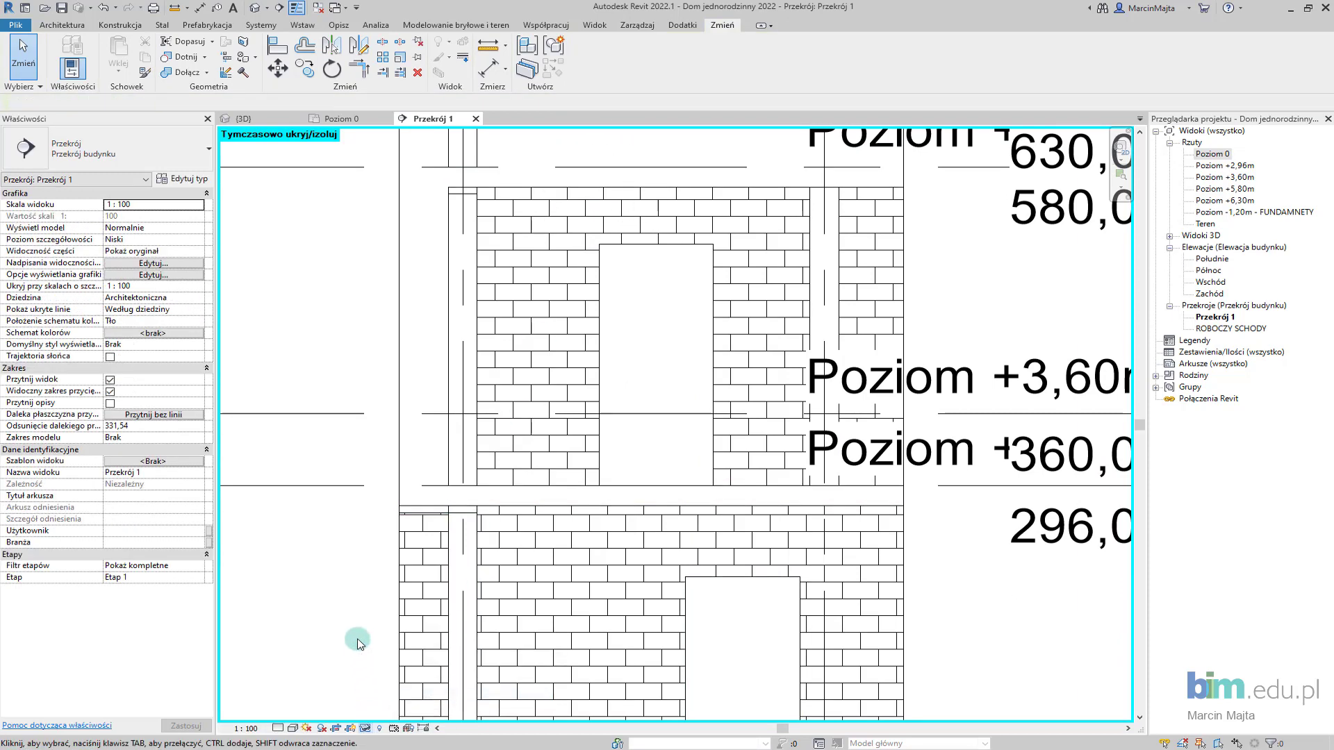
{"action": "scroll", "coordinate": [372, 453], "scroll_direction": "down", "scroll_amount": 2}
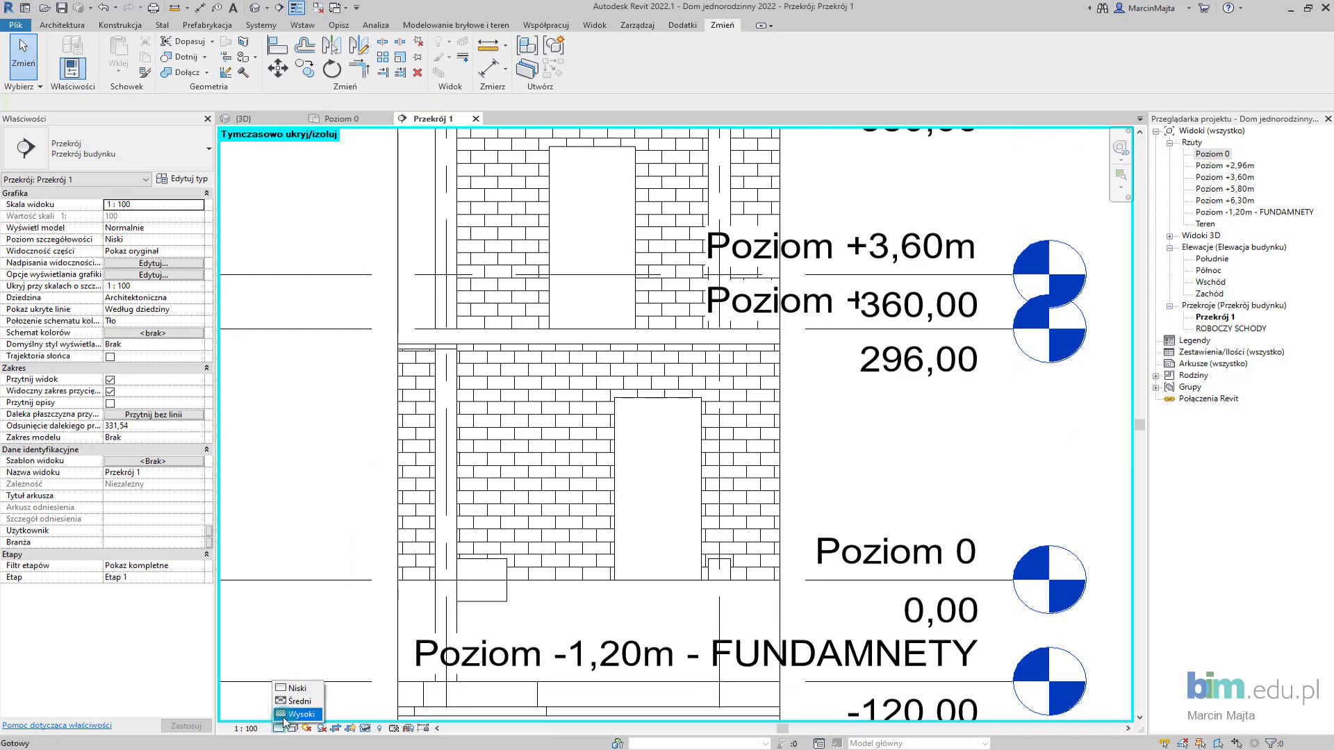
Set the detail level to Wysoki and the visual style to Spójne kolory
{"action": "left_click", "coordinate": [285, 715]}
{"action": "left_click", "coordinate": [308, 702]}
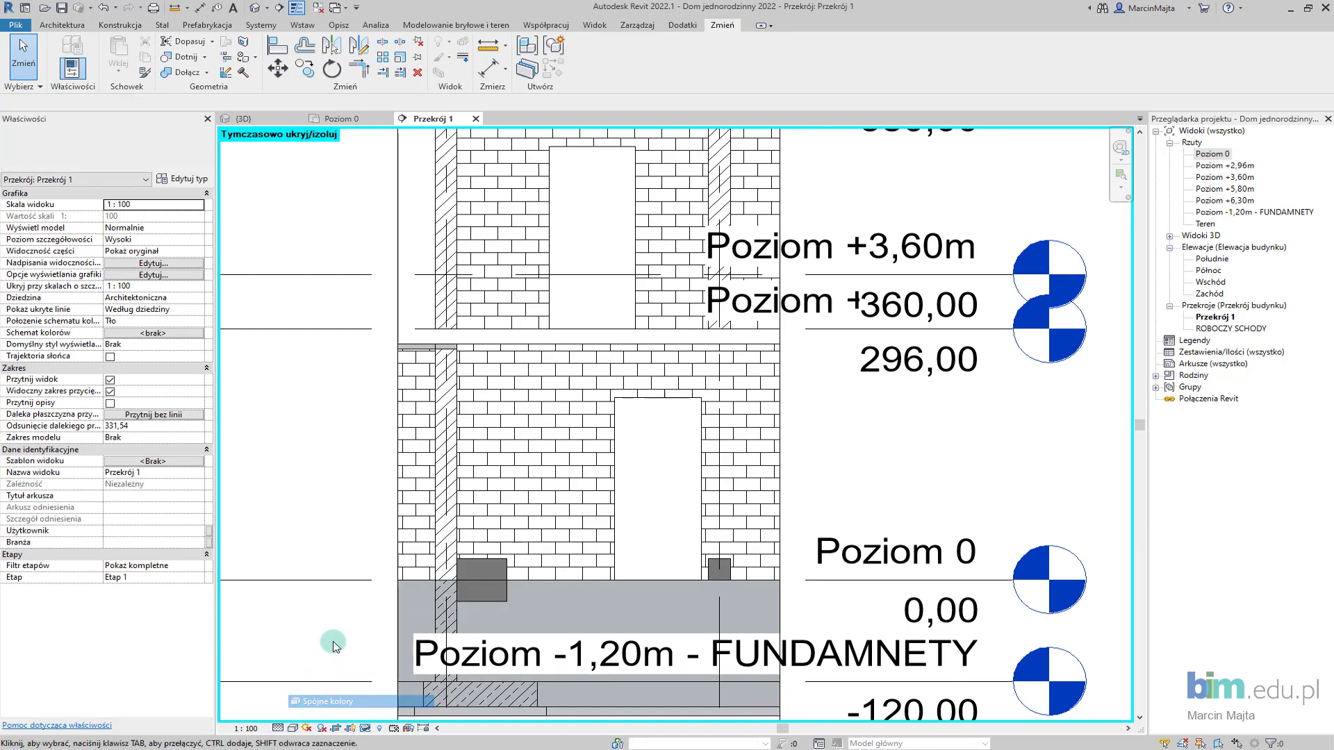
{"action": "scroll", "coordinate": [451, 479], "scroll_direction": "down", "scroll_amount": 2}
{"action": "scroll", "coordinate": [924, 591], "scroll_direction": "down", "scroll_amount": 3}
Hide the selected walls and levels in the view, then undo the hide
{"action": "left_click_drag", "start_coordinate": [908, 643], "coordinate": [862, 278]}
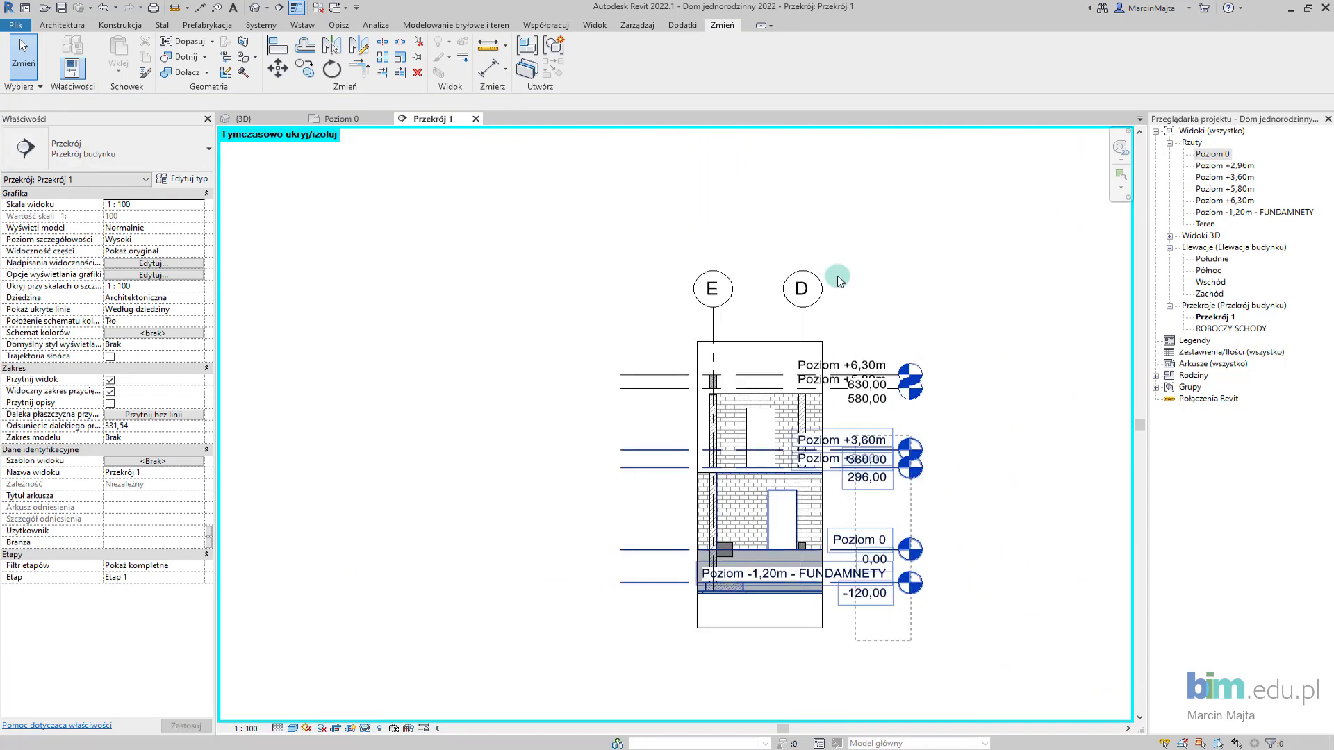
{"action": "right_click", "coordinate": [868, 287]}
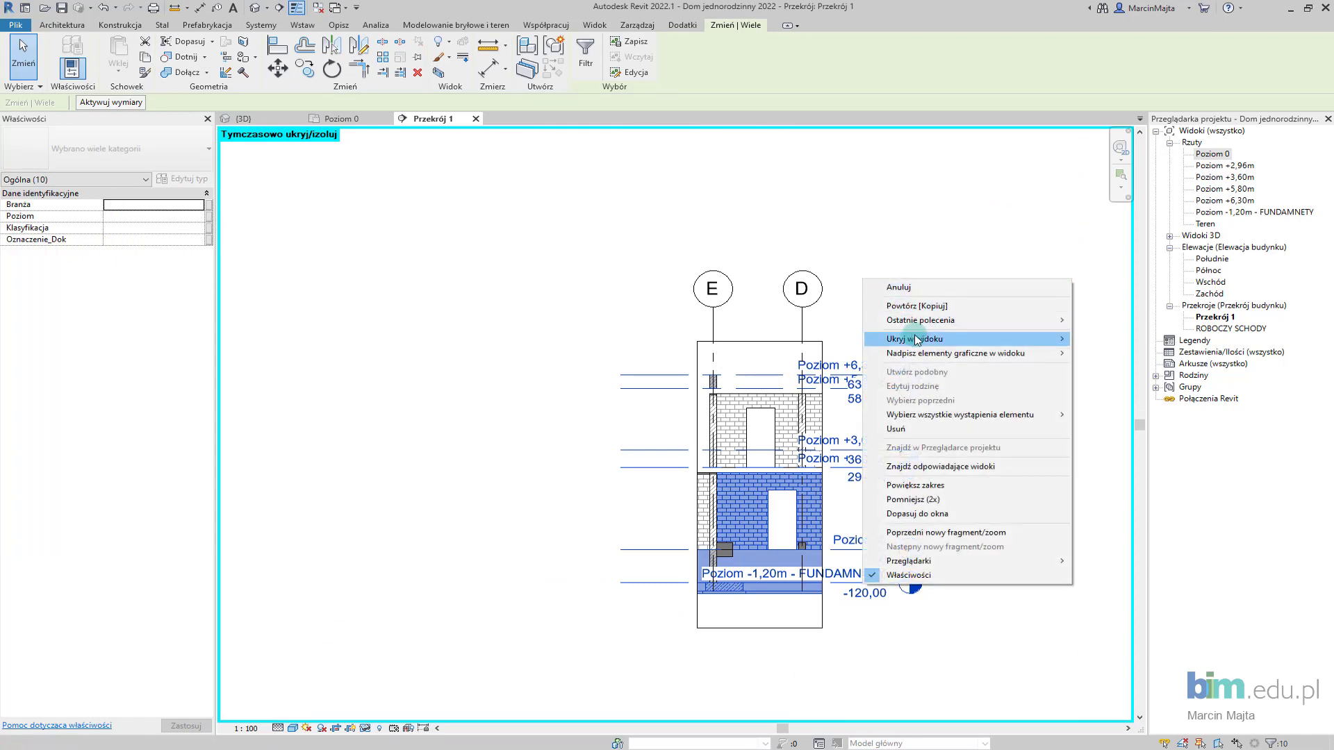
{"action": "mouse_move", "coordinate": [915, 339]}
{"action": "left_click", "coordinate": [1082, 340]}
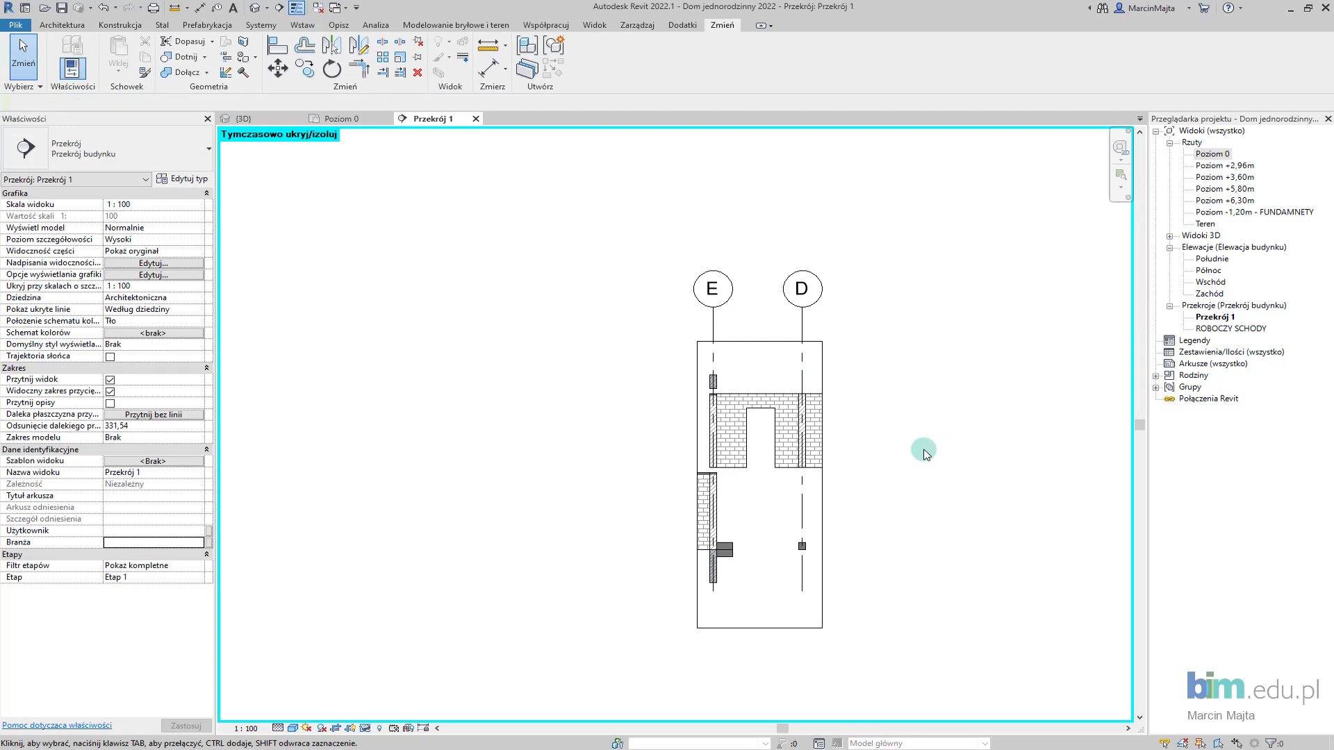
{"action": "key", "text": "ctrl+z"}
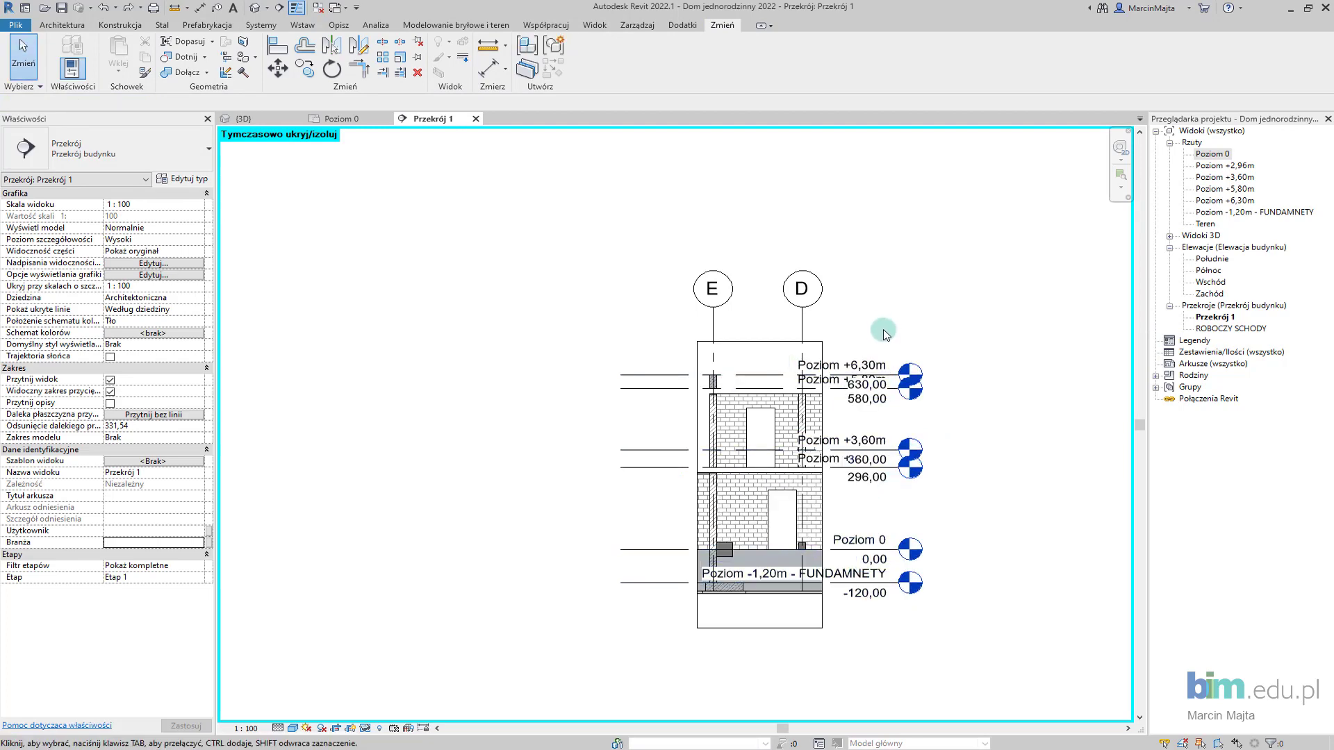
{"action": "scroll", "coordinate": [737, 566], "scroll_direction": "up", "scroll_amount": 2}
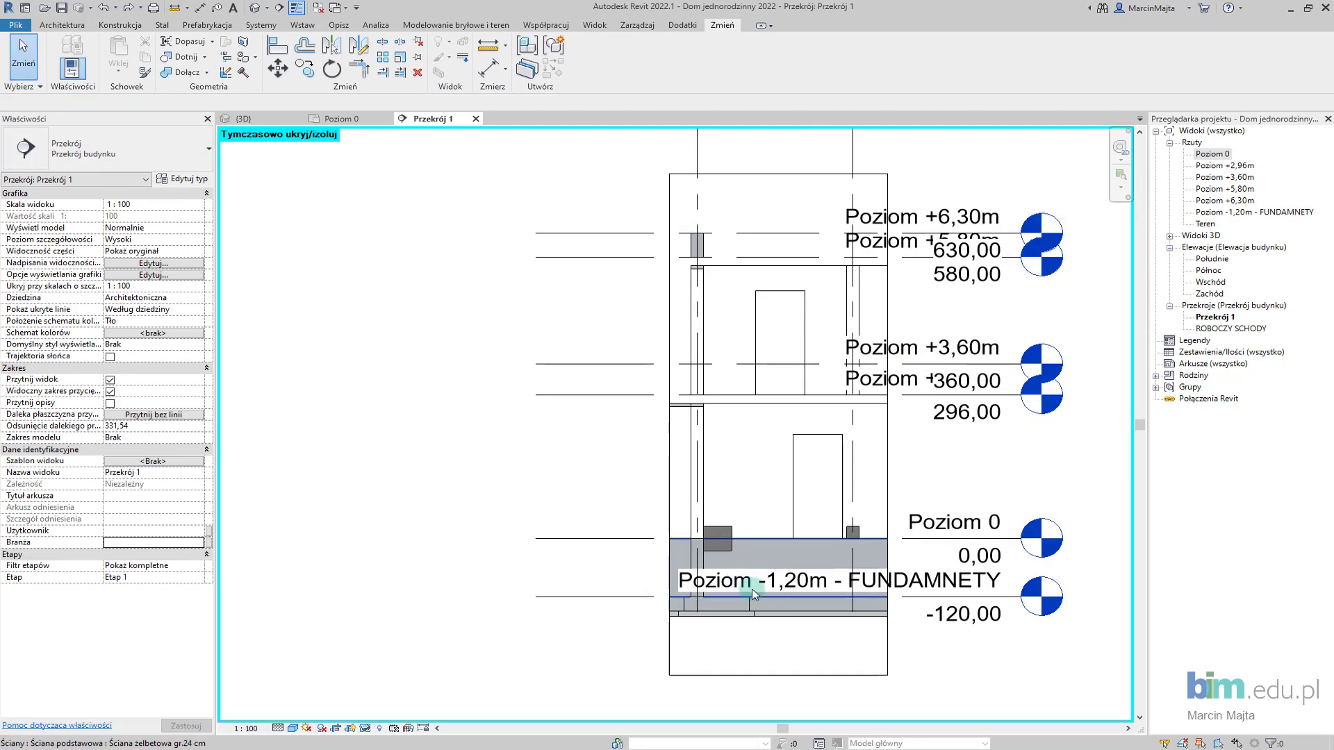
Drag the Poziom -1,20m - FUNDAMNETY level end so its head aligns with the others
{"action": "left_click", "coordinate": [935, 604]}
{"action": "scroll", "coordinate": [935, 604], "scroll_direction": "down", "scroll_amount": 2}
{"action": "left_click_drag", "start_coordinate": [992, 597], "coordinate": [1115, 599]}
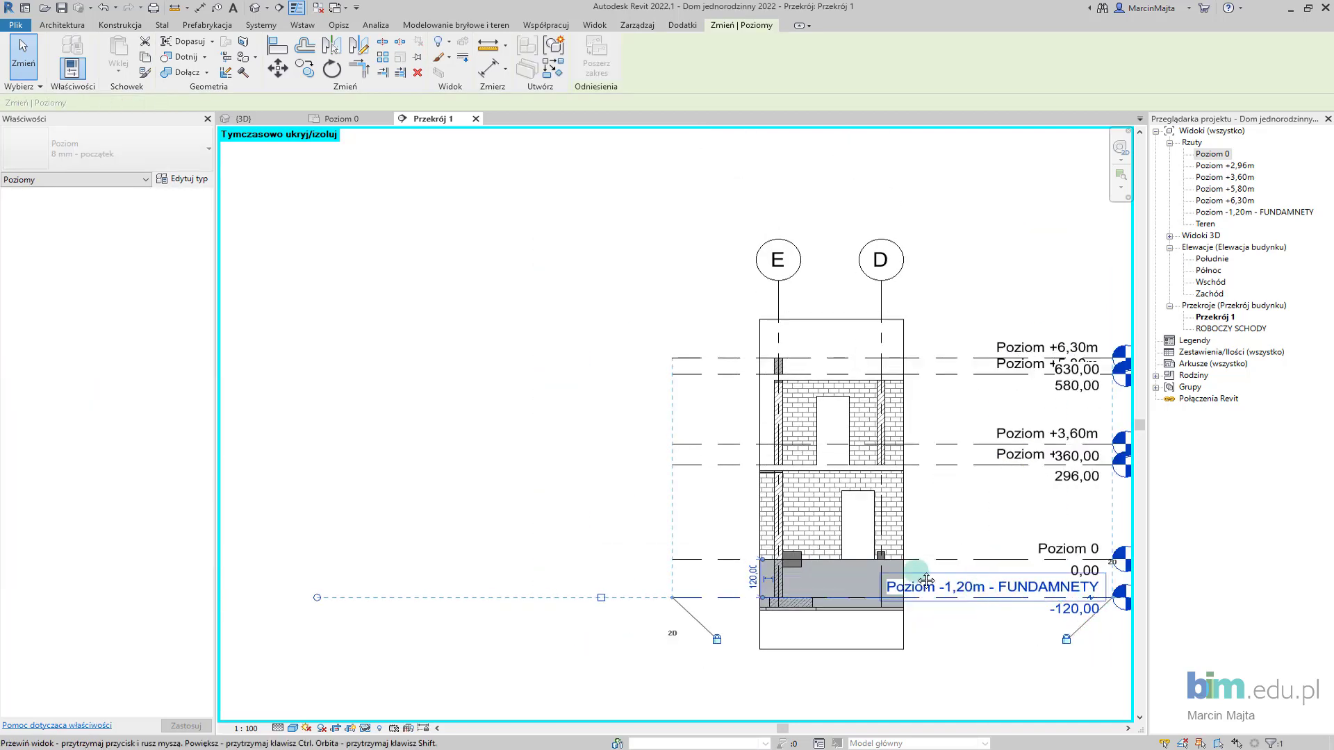
{"action": "middle_click_drag", "start_coordinate": [1115, 599], "coordinate": [837, 539]}
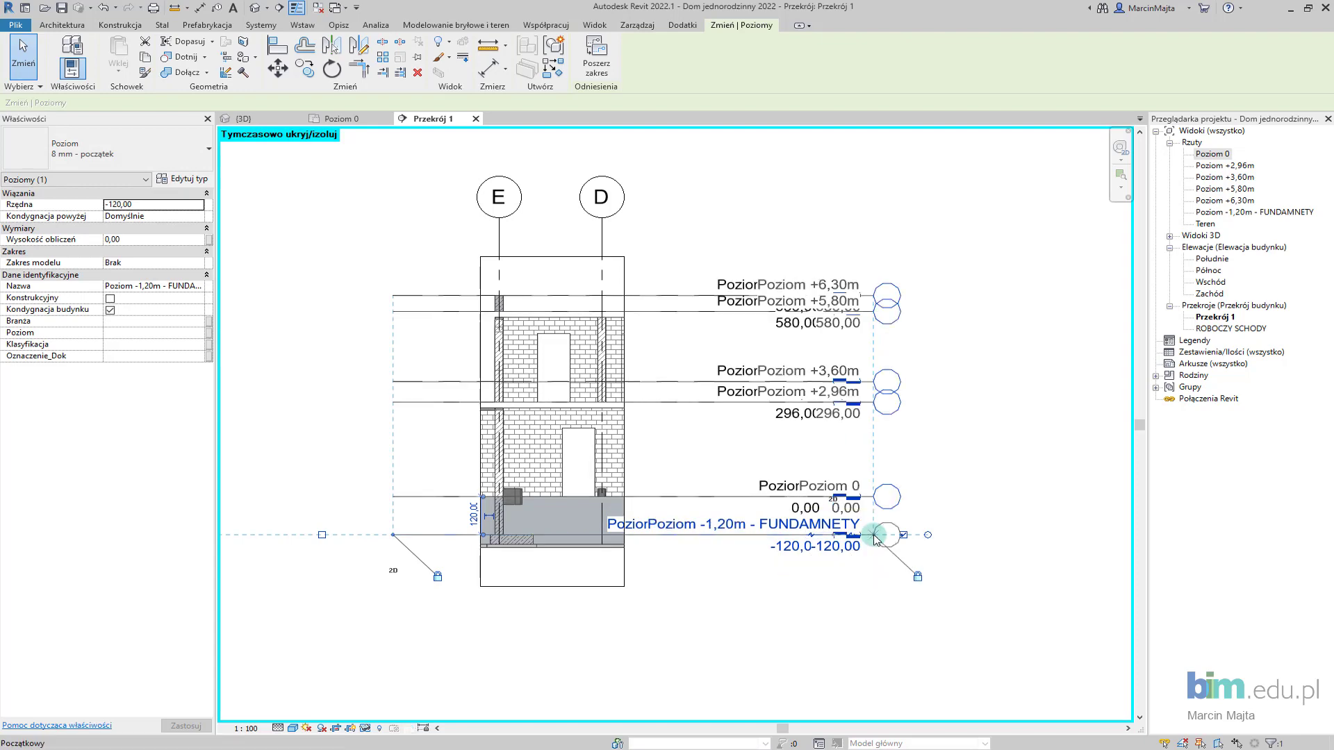
{"action": "left_click_drag", "start_coordinate": [872, 540], "coordinate": [917, 539]}
{"action": "scroll", "coordinate": [461, 524], "scroll_direction": "up", "scroll_amount": 2}
Stack four copies of the 3-flue chimney block downward with multiple Copy
{"action": "scroll", "coordinate": [551, 504], "scroll_direction": "up", "scroll_amount": 2}
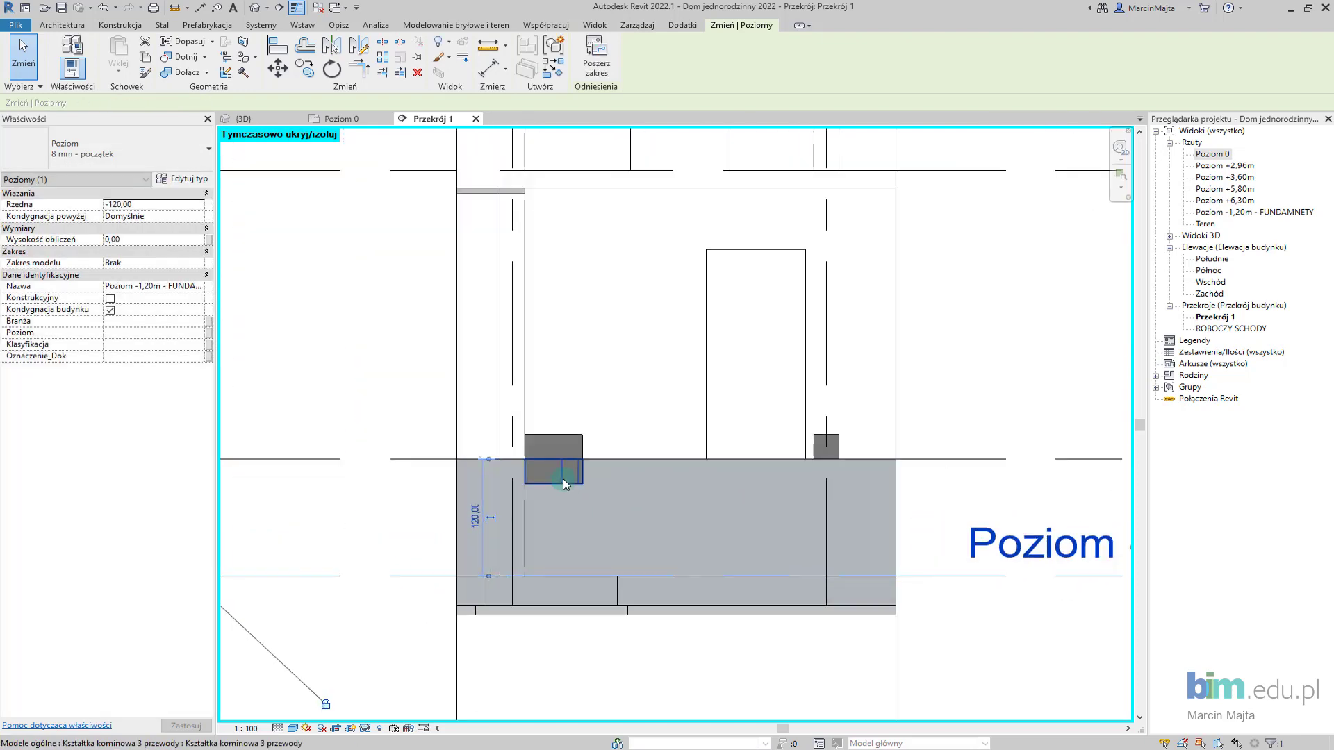
{"action": "left_click", "coordinate": [553, 467]}
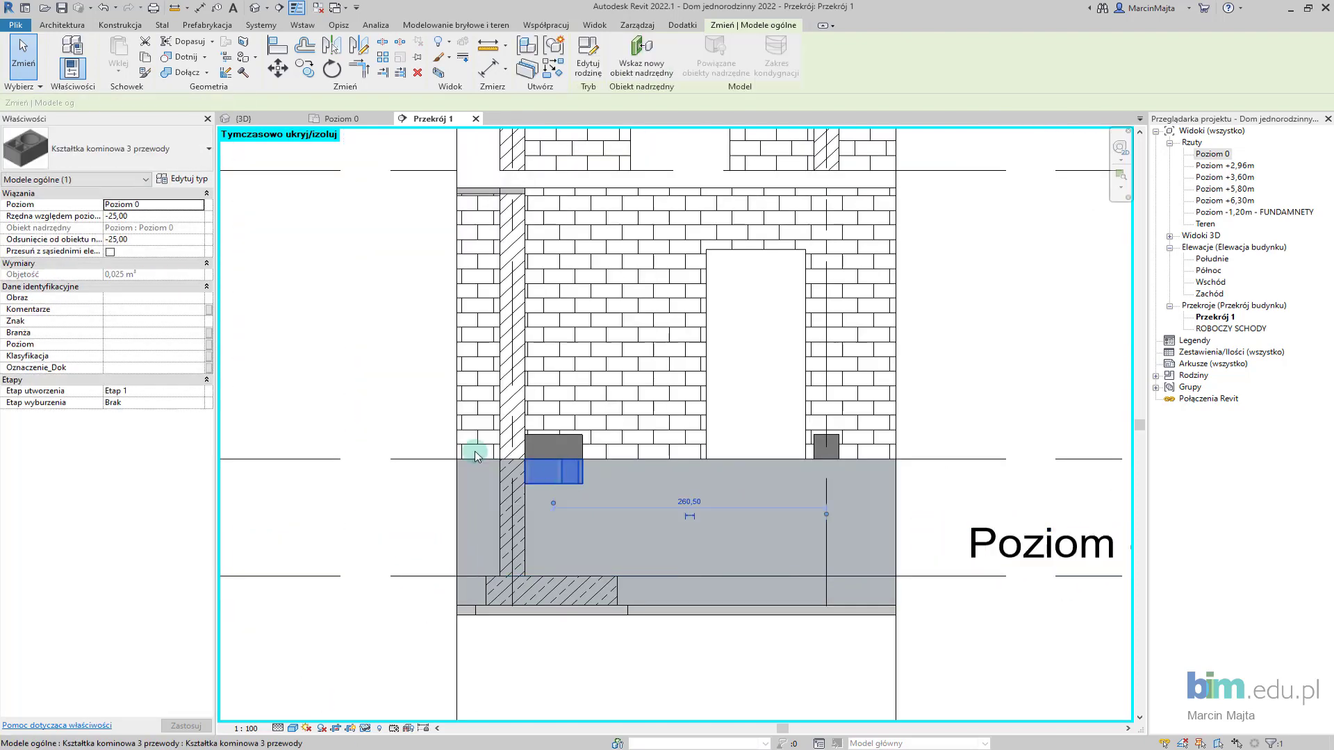
{"action": "left_click", "coordinate": [295, 73]}
{"action": "scroll", "coordinate": [577, 479], "scroll_direction": "up", "scroll_amount": 2}
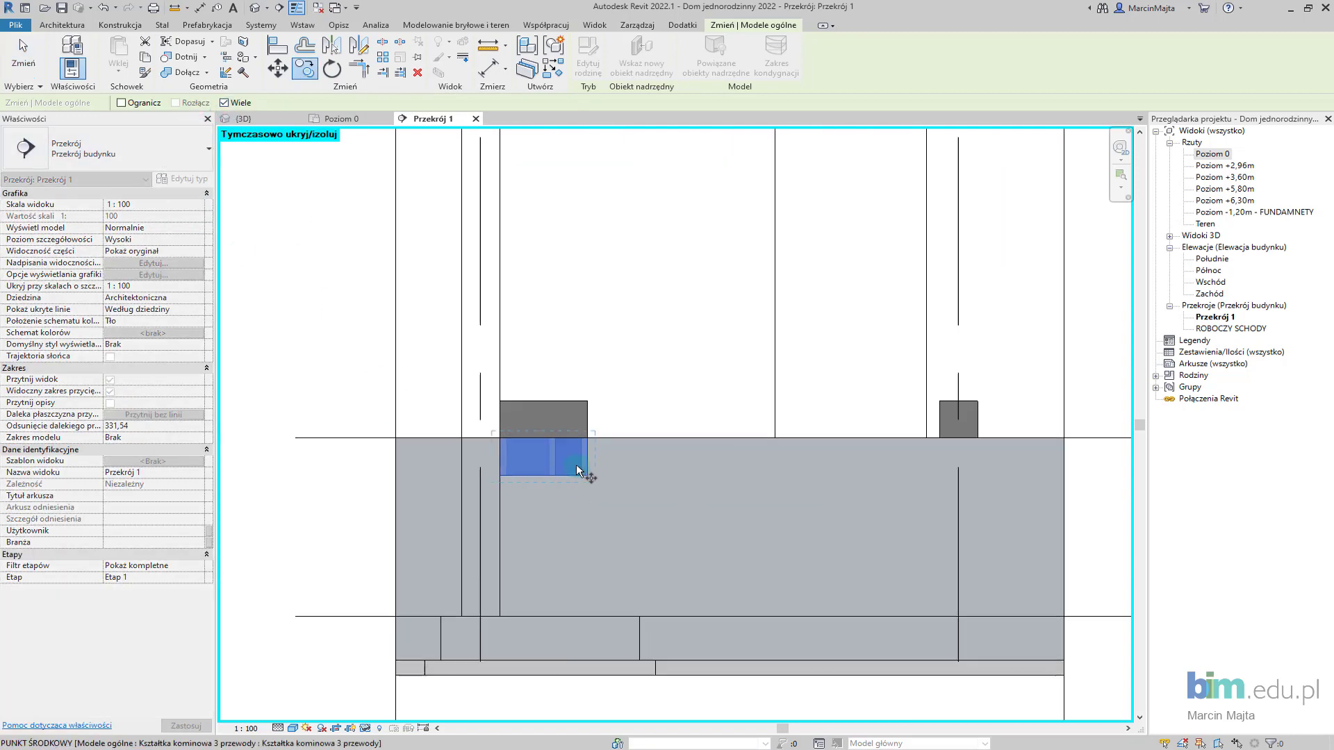
{"action": "left_click", "coordinate": [587, 475]}
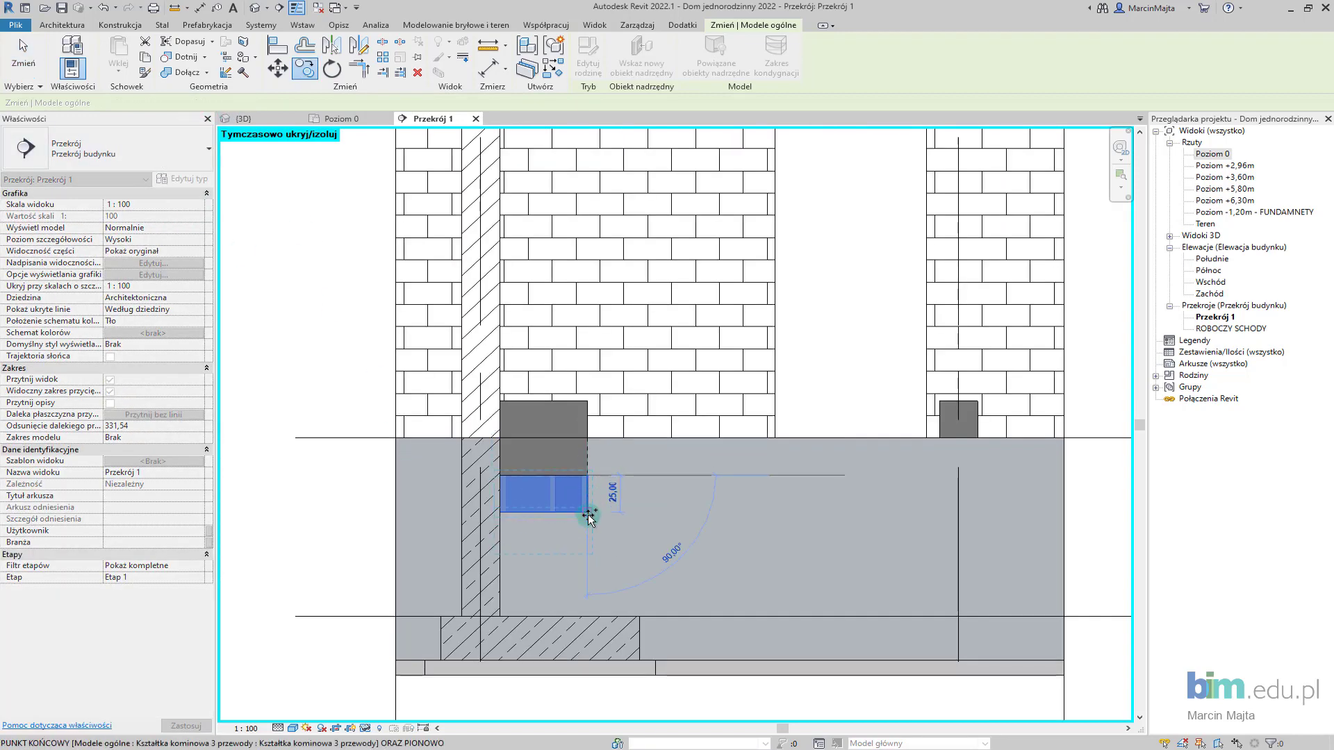
{"action": "left_click", "coordinate": [588, 514]}
{"action": "left_click", "coordinate": [588, 549]}
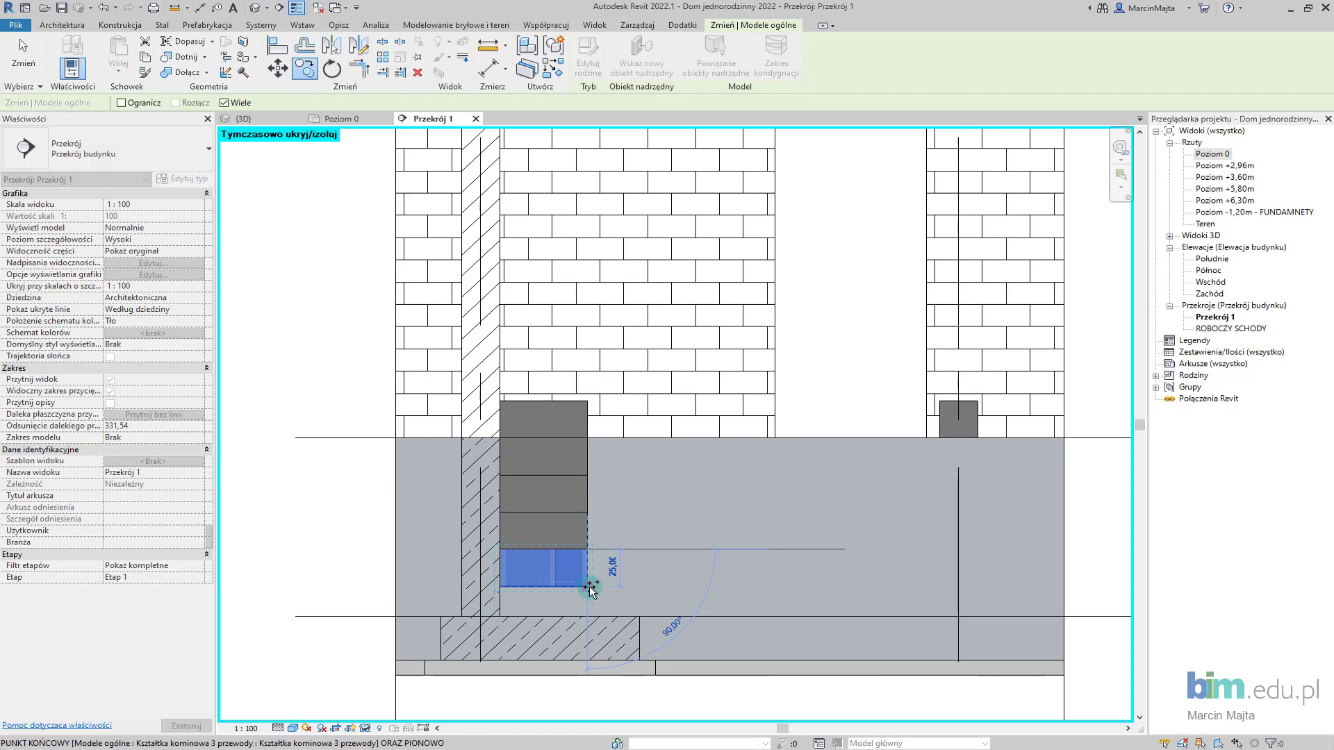
{"action": "left_click", "coordinate": [588, 585]}
{"action": "left_click", "coordinate": [586, 602]}
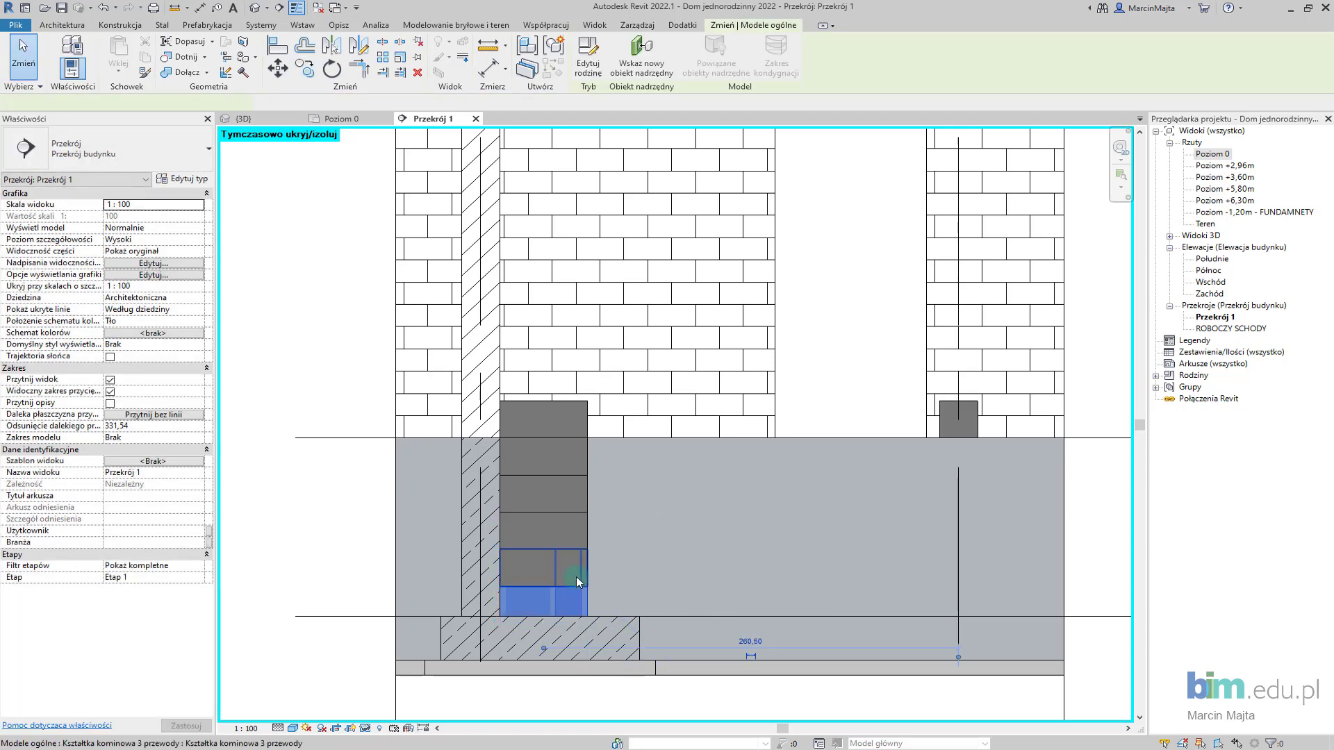
Select the chimney blocks and move the stack down onto the Poziom -1,20m foundation
{"action": "left_click", "coordinate": [573, 546]}
{"action": "left_click", "coordinate": [573, 497], "text": "ctrl"}
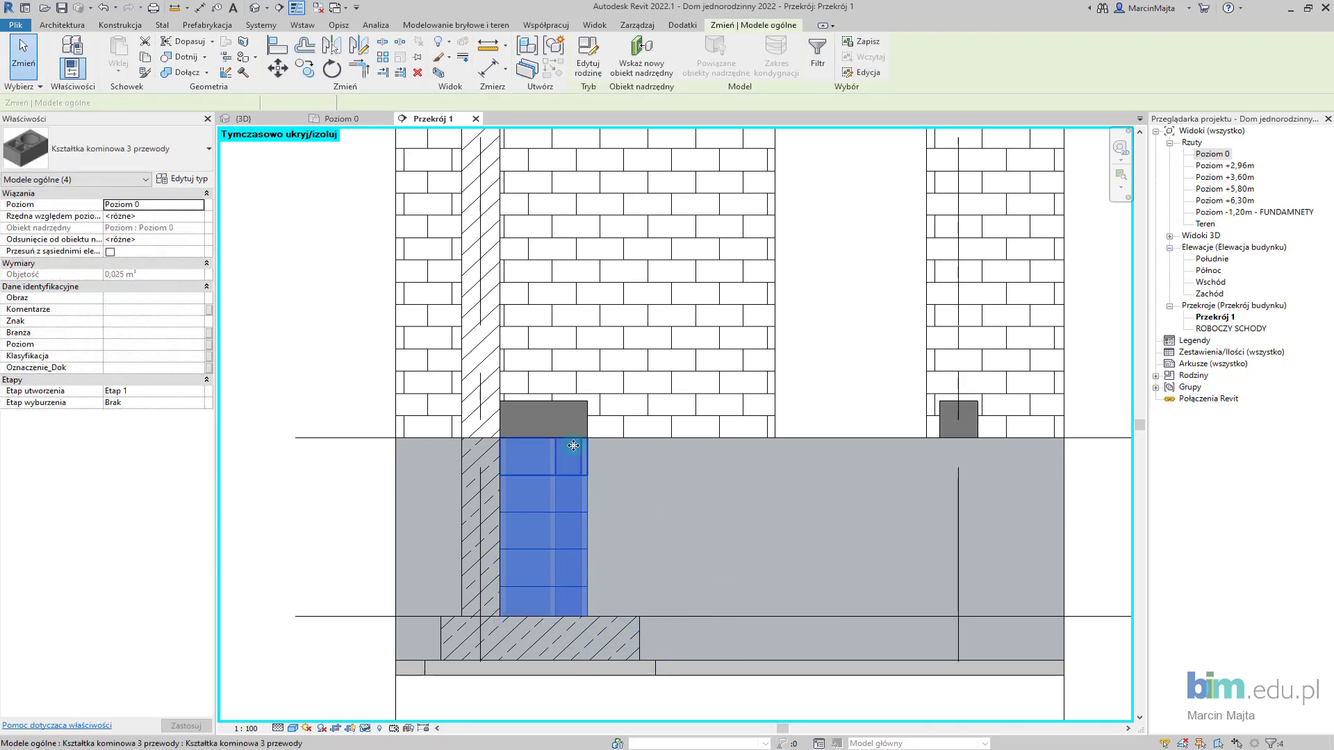
{"action": "left_click", "coordinate": [549, 418], "text": "ctrl"}
{"action": "left_click", "coordinate": [277, 67]}
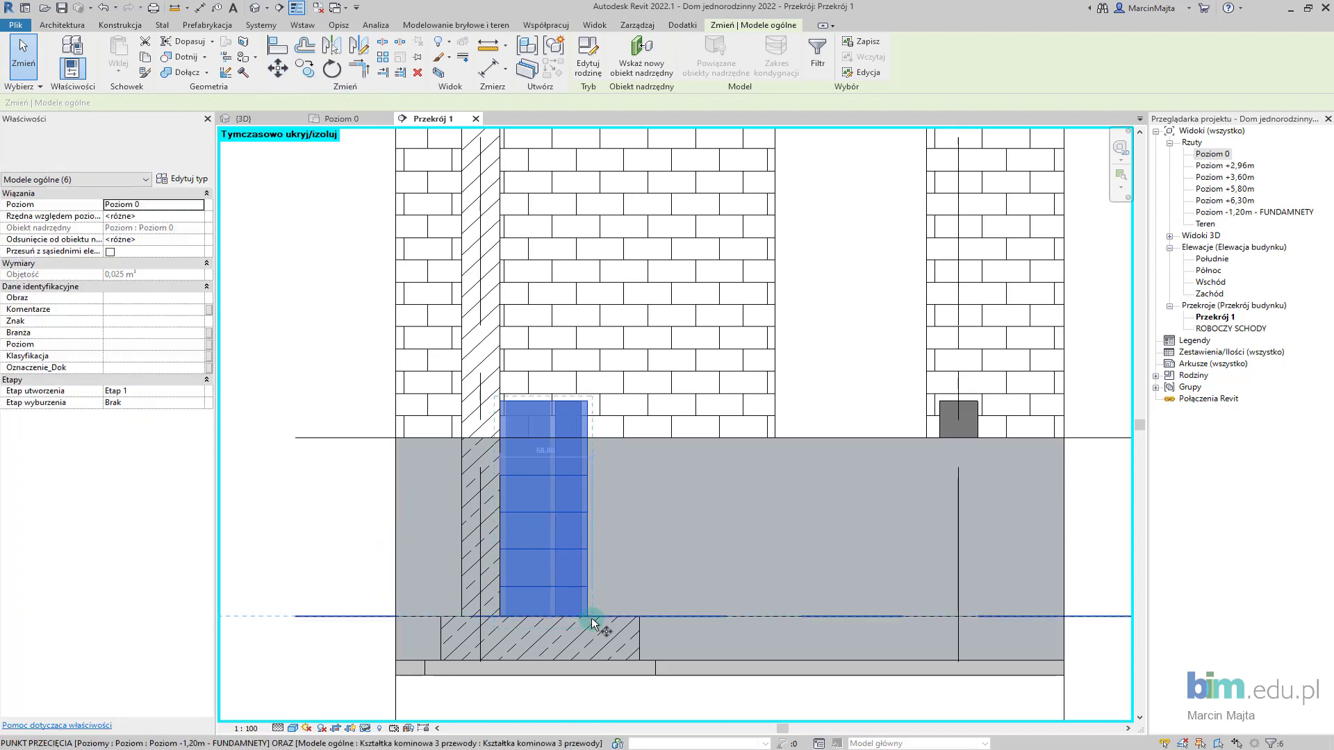
{"action": "scroll", "coordinate": [592, 623], "scroll_direction": "up", "scroll_amount": 2}
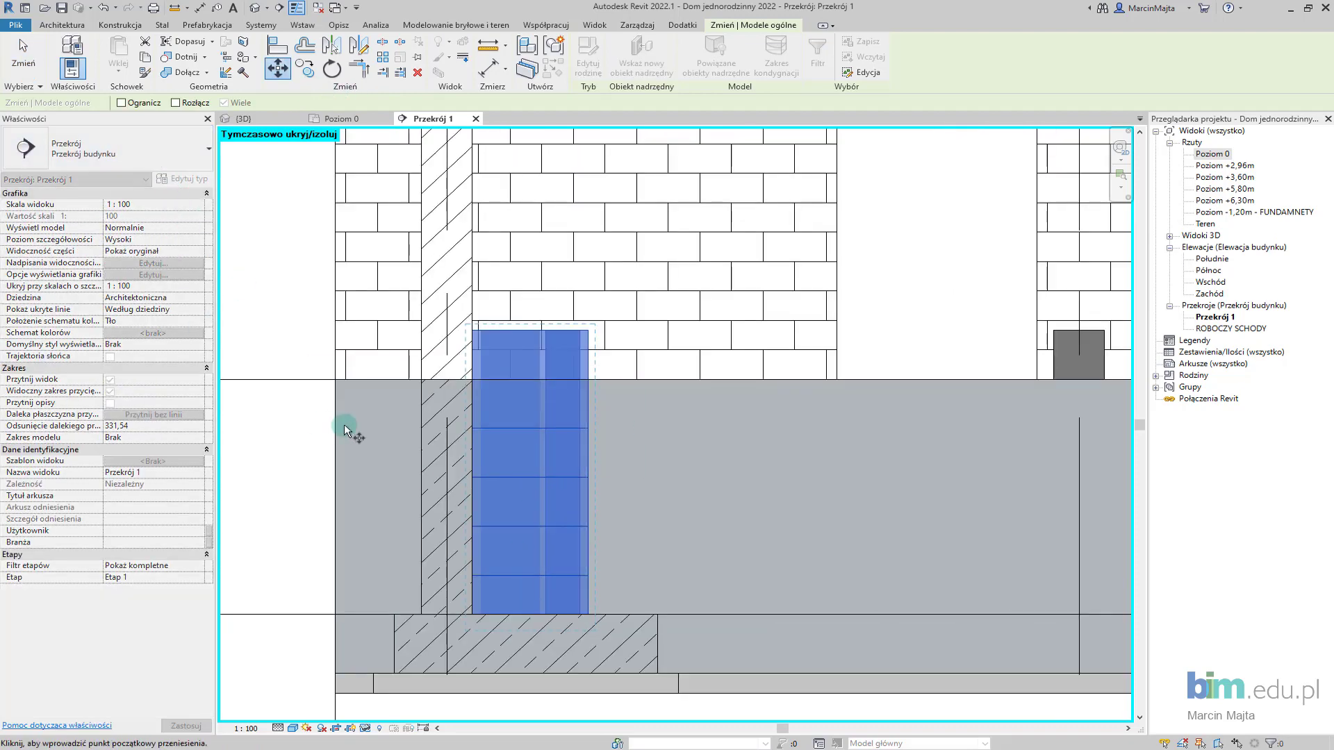
{"action": "scroll", "coordinate": [529, 598], "scroll_direction": "up", "scroll_amount": 2}
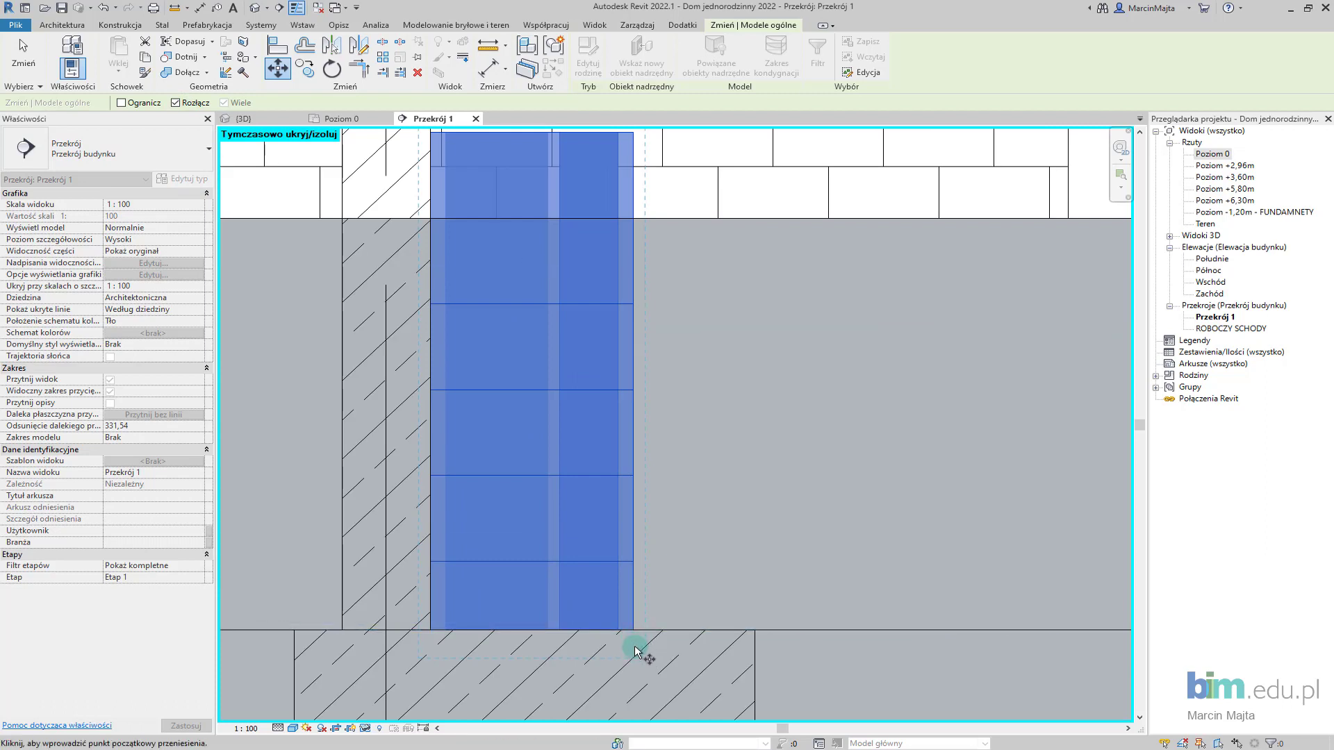
{"action": "left_click", "coordinate": [632, 594]}
{"action": "left_click", "coordinate": [277, 67]}
{"action": "left_click", "coordinate": [175, 103]}
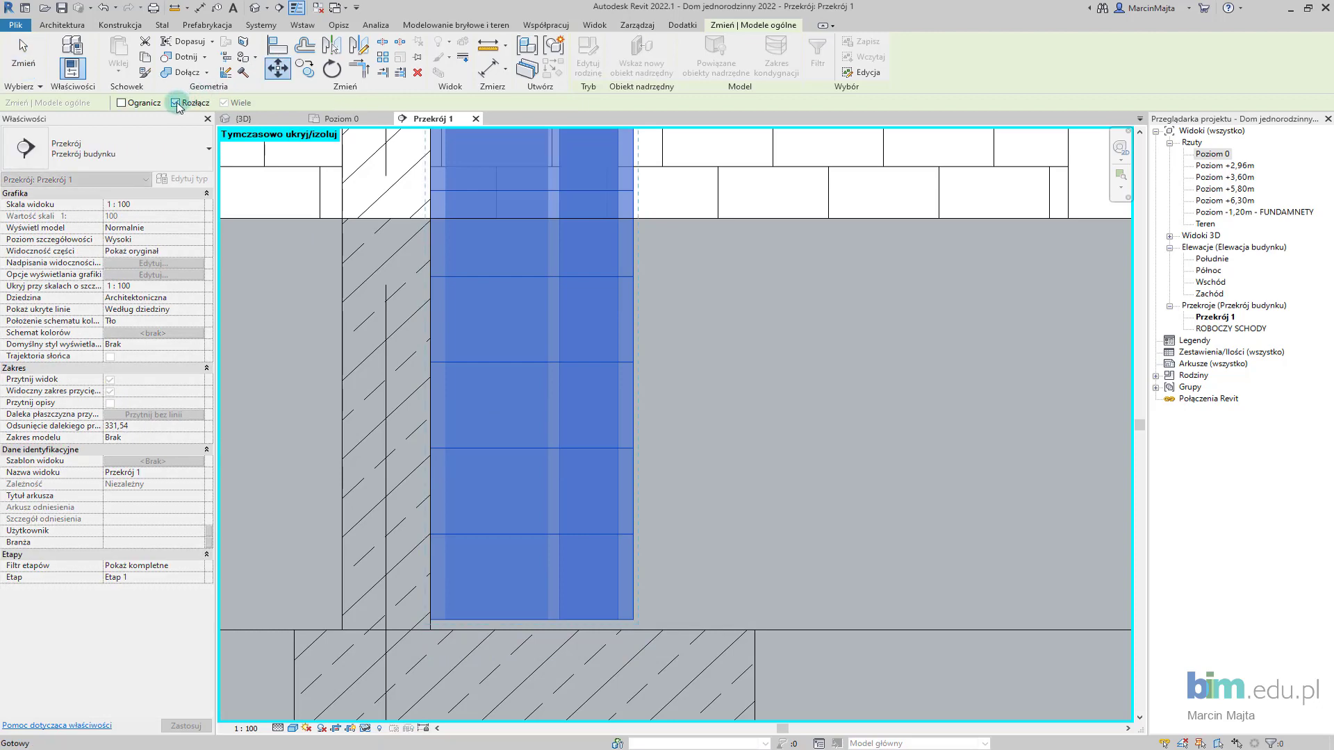
{"action": "left_click", "coordinate": [633, 628]}
{"action": "scroll", "coordinate": [634, 628], "scroll_direction": "down", "scroll_amount": 3}
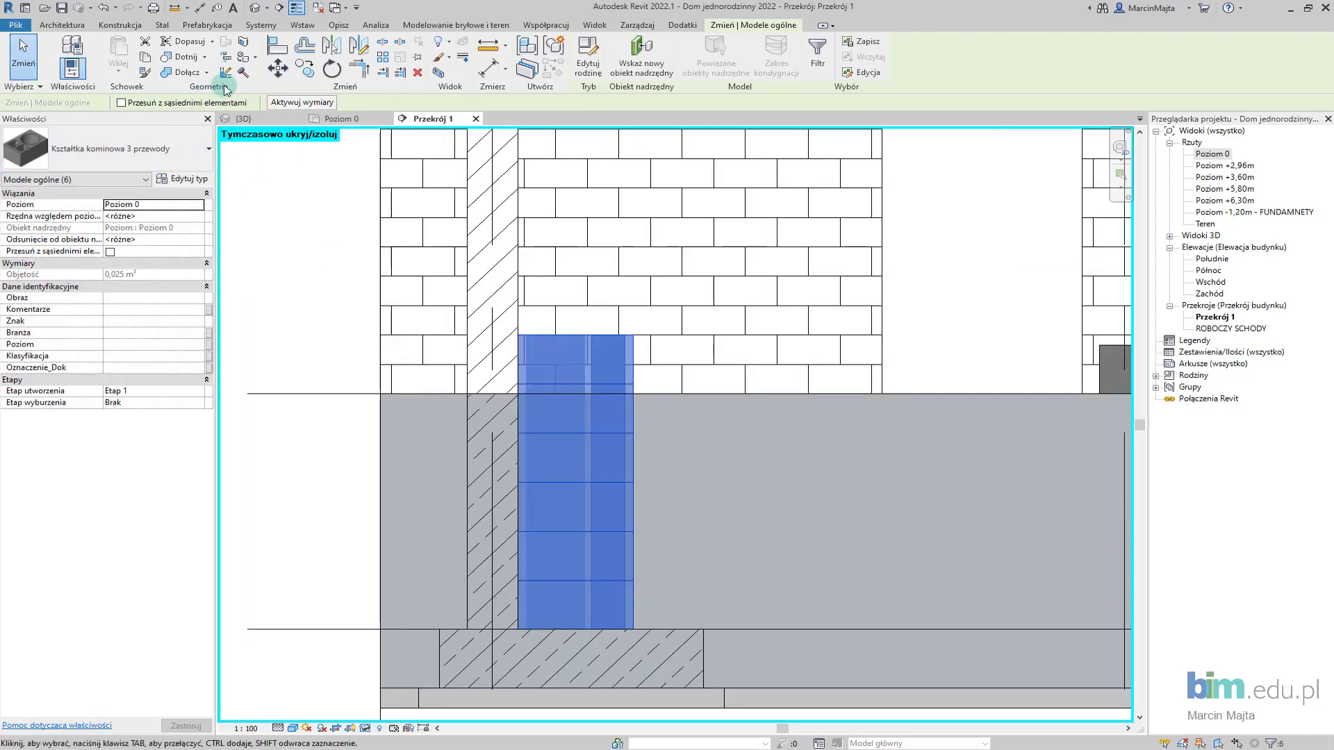
Copy the chimney stack upward onto the top of the existing chimney
{"action": "key", "text": "c"}
{"action": "key", "text": "o"}
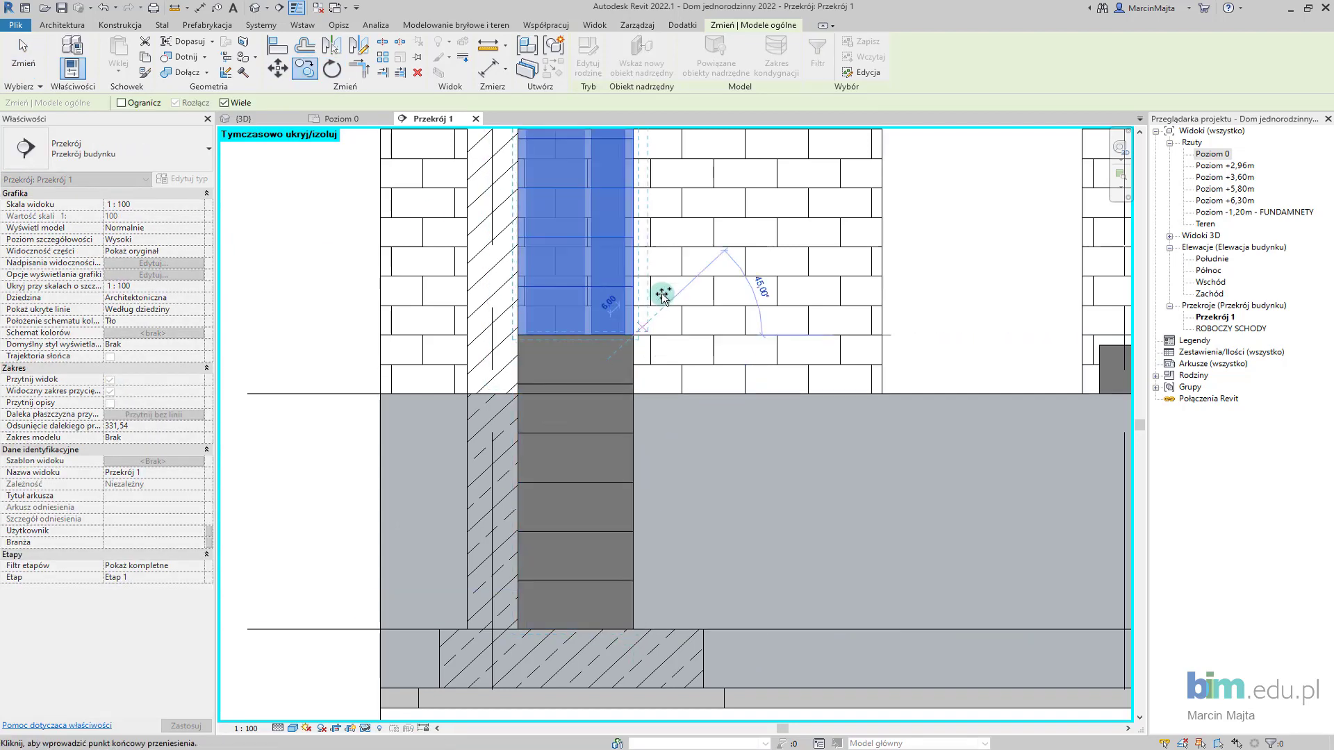
{"action": "middle_click_drag", "start_coordinate": [662, 289], "coordinate": [640, 724]}
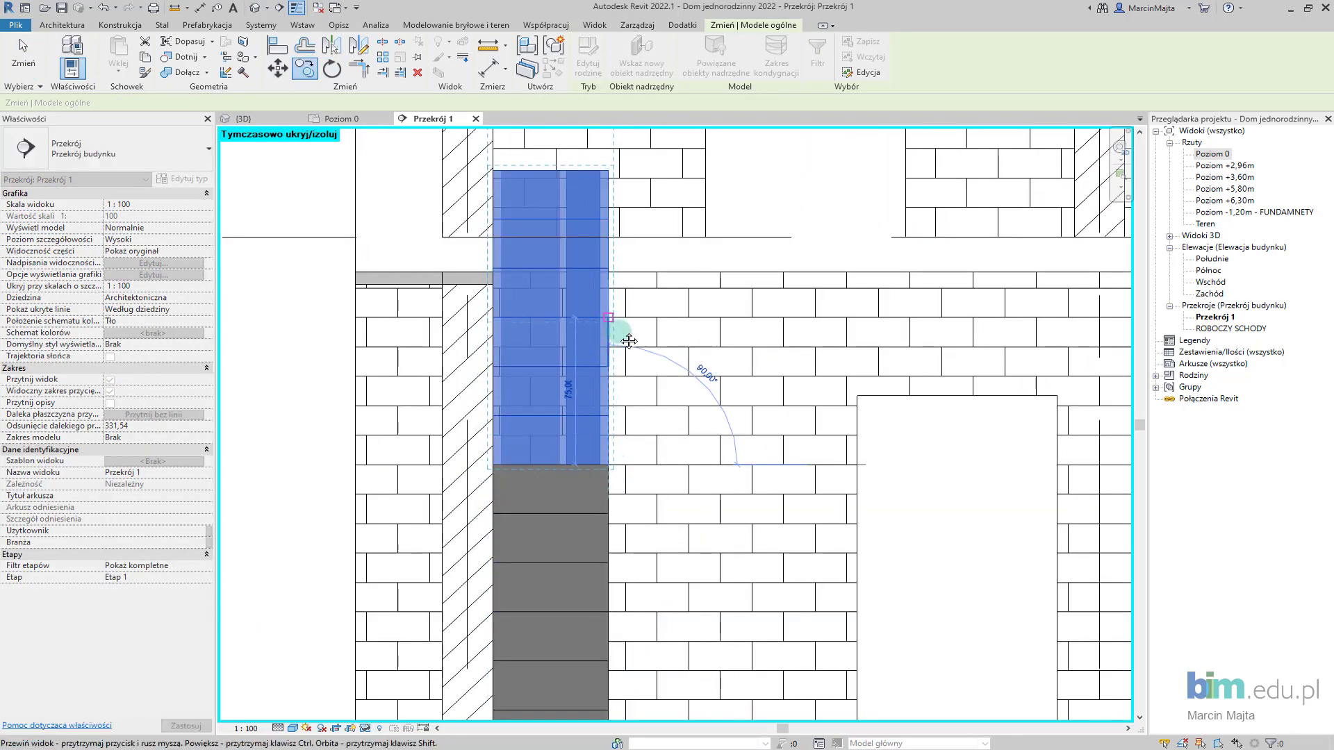
{"action": "middle_click_drag", "start_coordinate": [626, 333], "coordinate": [656, 584]}
{"action": "middle_click_drag", "start_coordinate": [662, 431], "coordinate": [655, 486]}
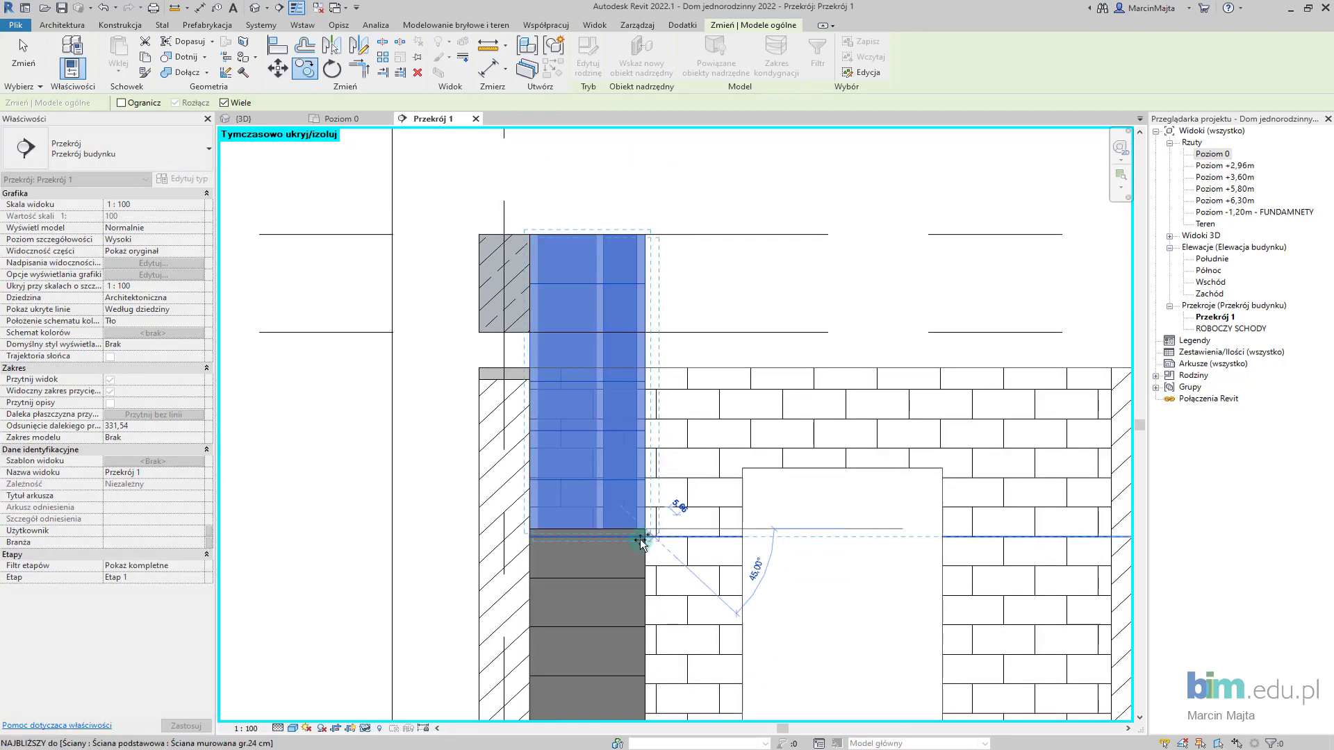
{"action": "middle_click_drag", "start_coordinate": [595, 351], "coordinate": [562, 554]}
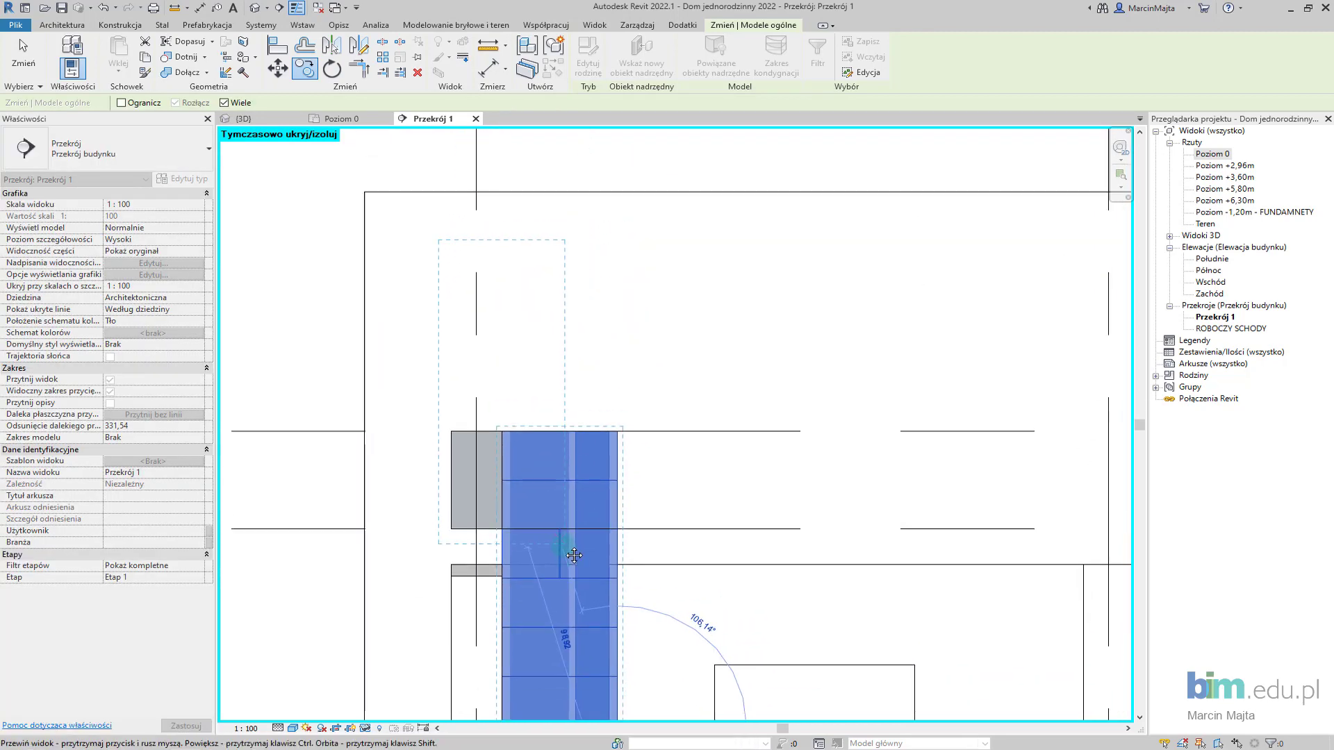
{"action": "left_click", "coordinate": [611, 470]}
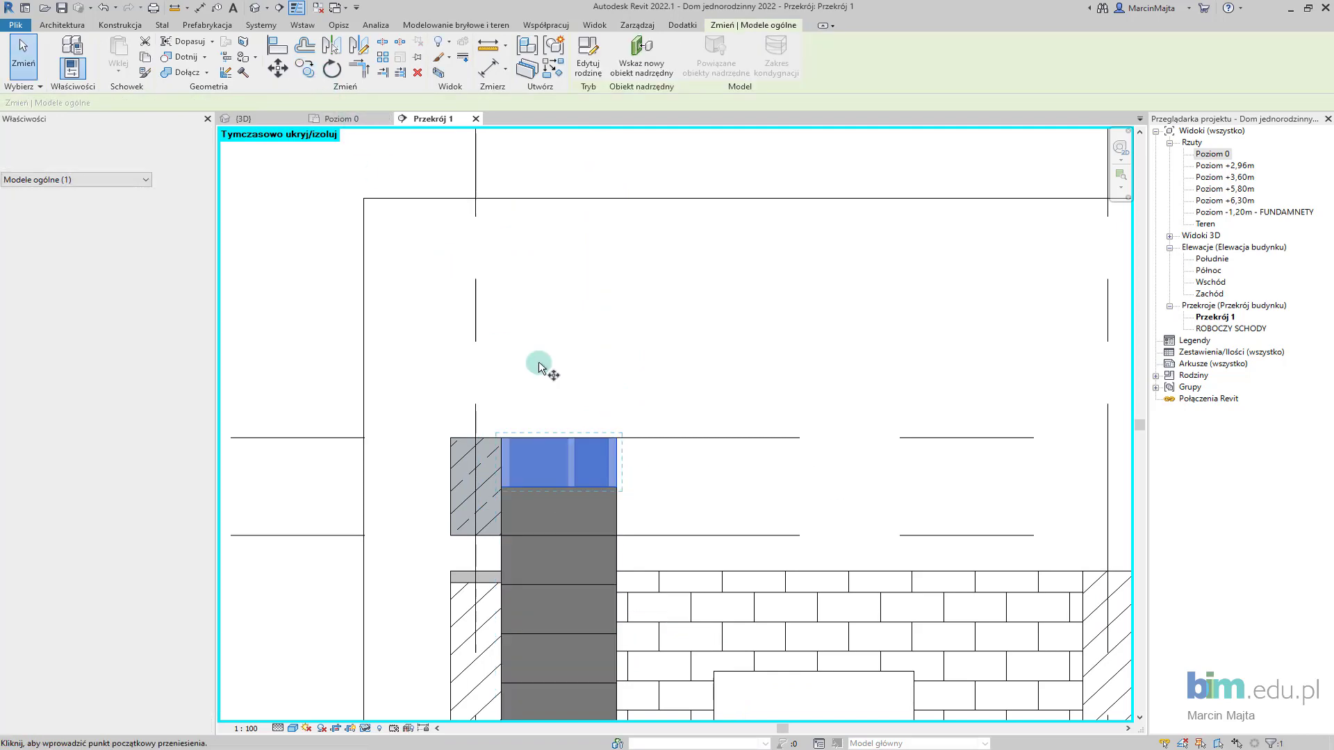
Add two more copies of the top chimney block above it
{"action": "key", "text": "c"}
{"action": "key", "text": "c"}
{"action": "left_click", "coordinate": [617, 488]}
{"action": "left_click", "coordinate": [616, 438]}
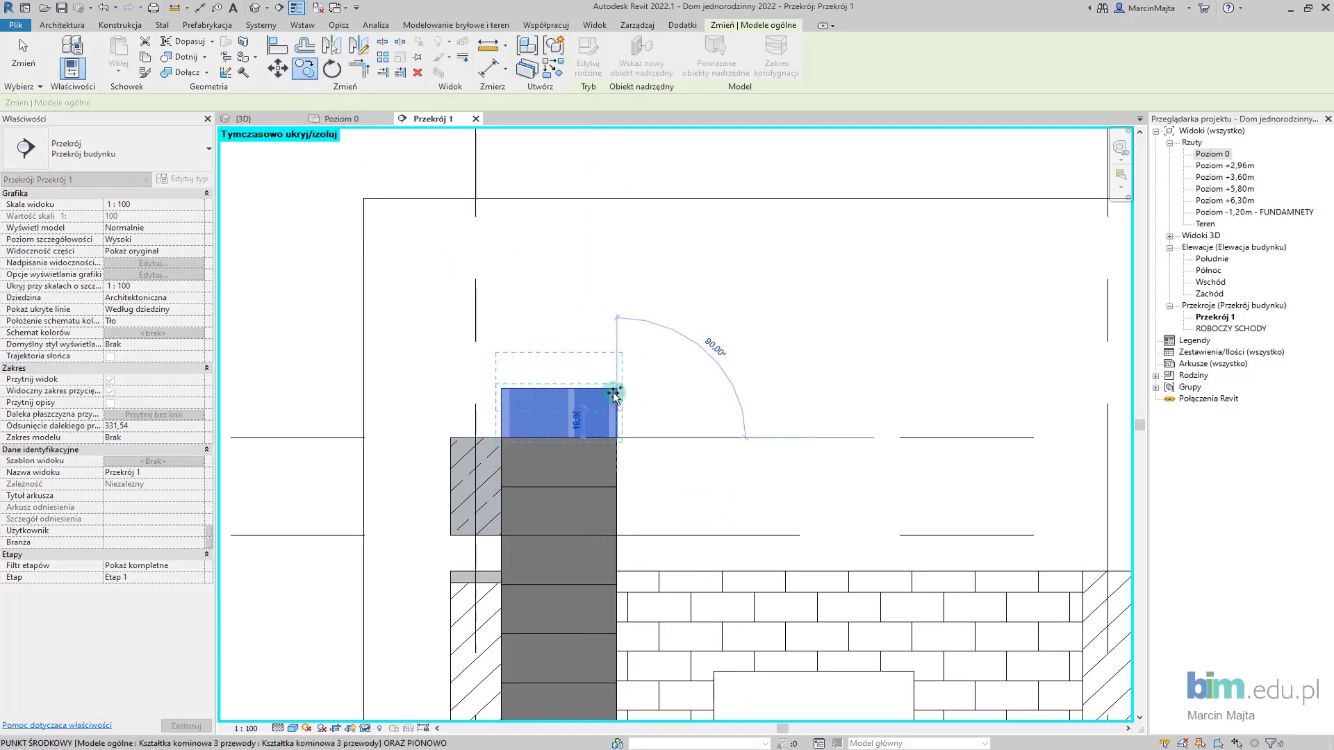
{"action": "left_click", "coordinate": [615, 394]}
{"action": "key", "text": "Escape"}
{"action": "key", "text": "Escape"}
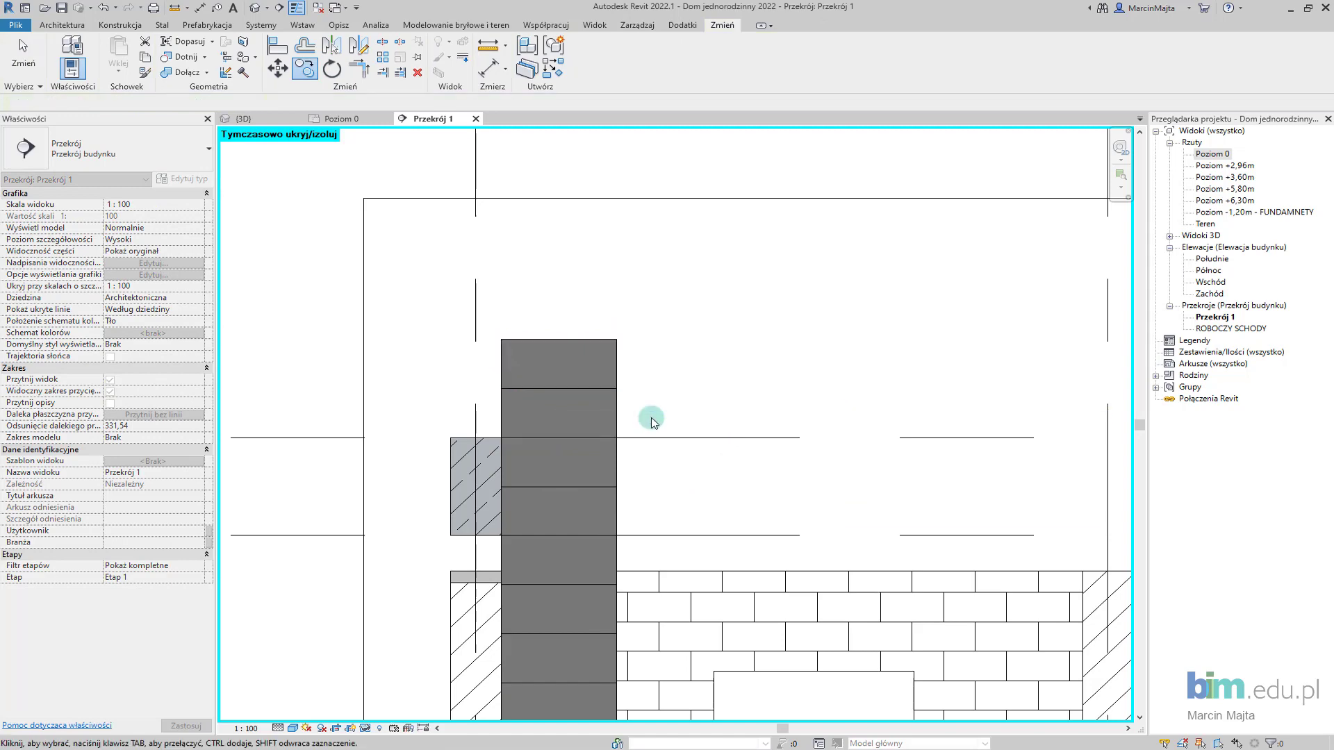
Select both two-flue chimney blocks, then bring up the Przekrój 1 section view
{"action": "scroll", "coordinate": [521, 327], "scroll_direction": "down", "scroll_amount": 3}
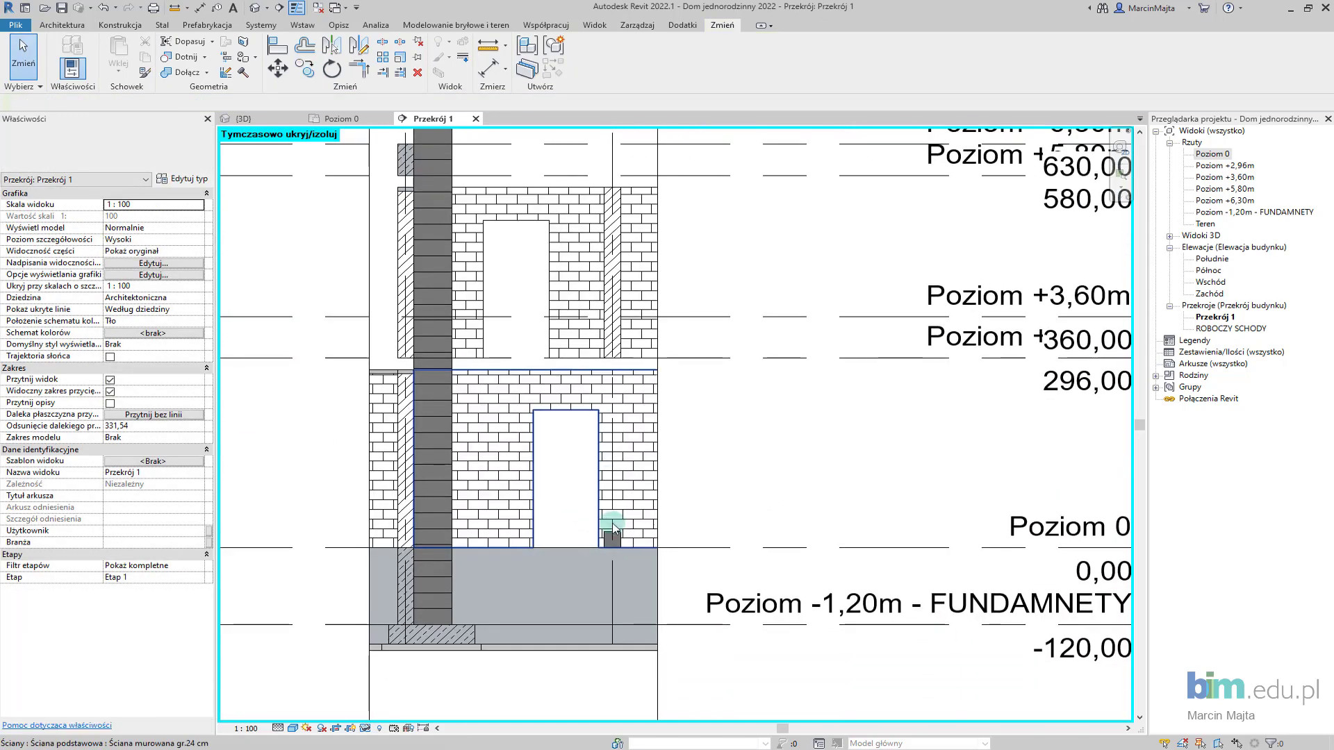
{"action": "left_click", "coordinate": [612, 537]}
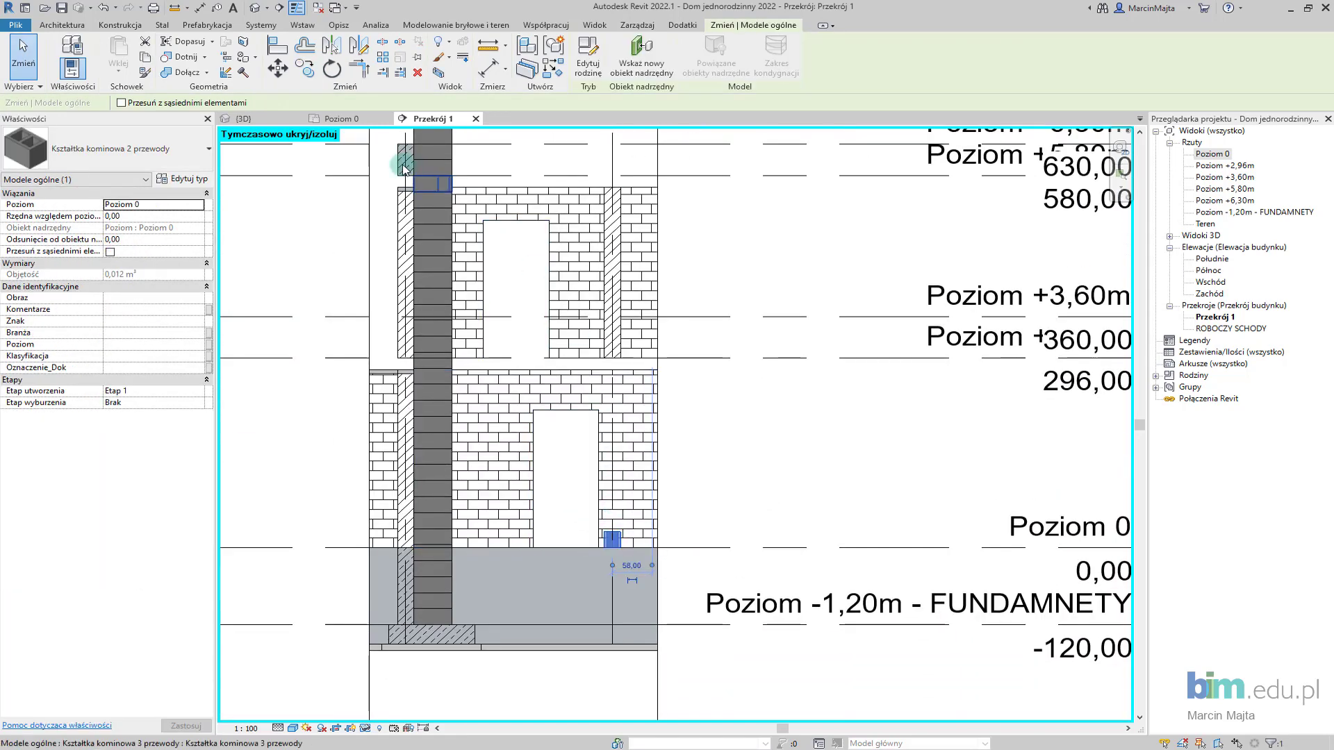
{"action": "left_click", "coordinate": [266, 123]}
{"action": "scroll", "coordinate": [597, 430], "scroll_direction": "up", "scroll_amount": 3}
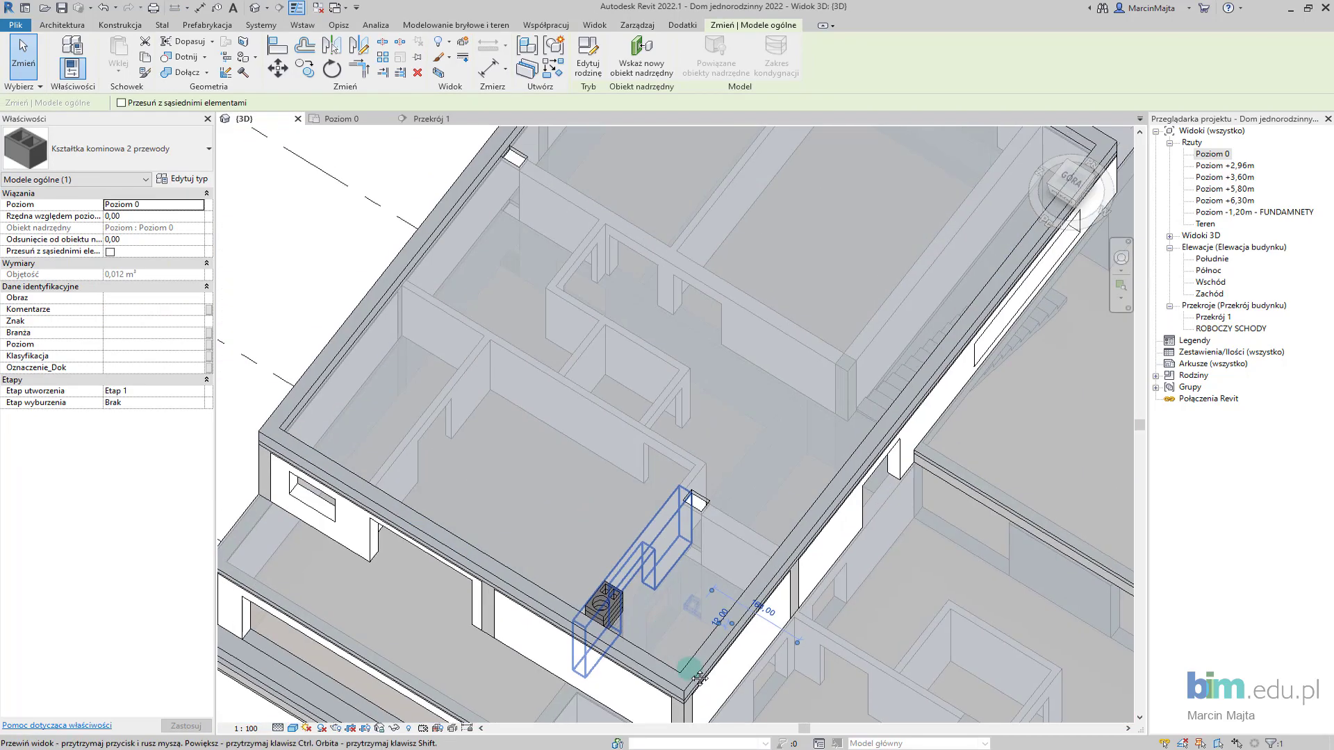
{"action": "left_click", "coordinate": [574, 356], "text": "ctrl"}
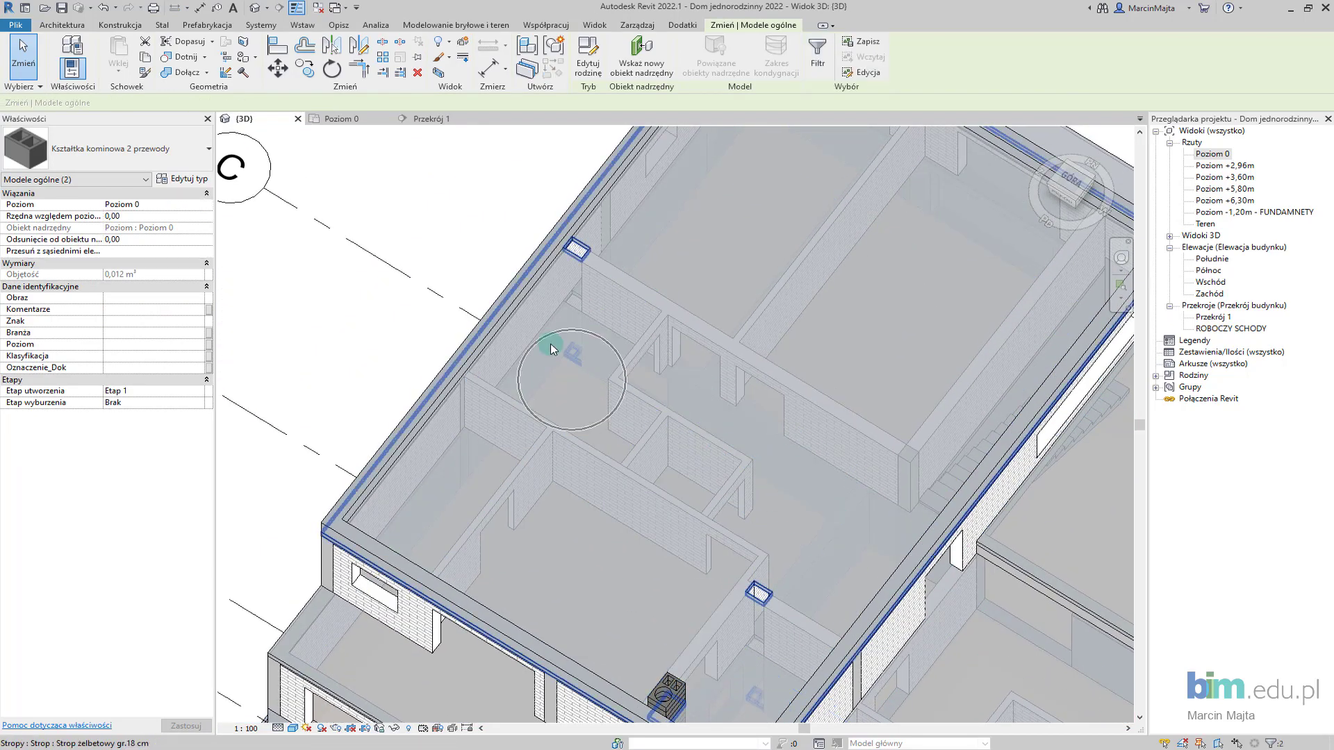
{"action": "left_click", "coordinate": [350, 119]}
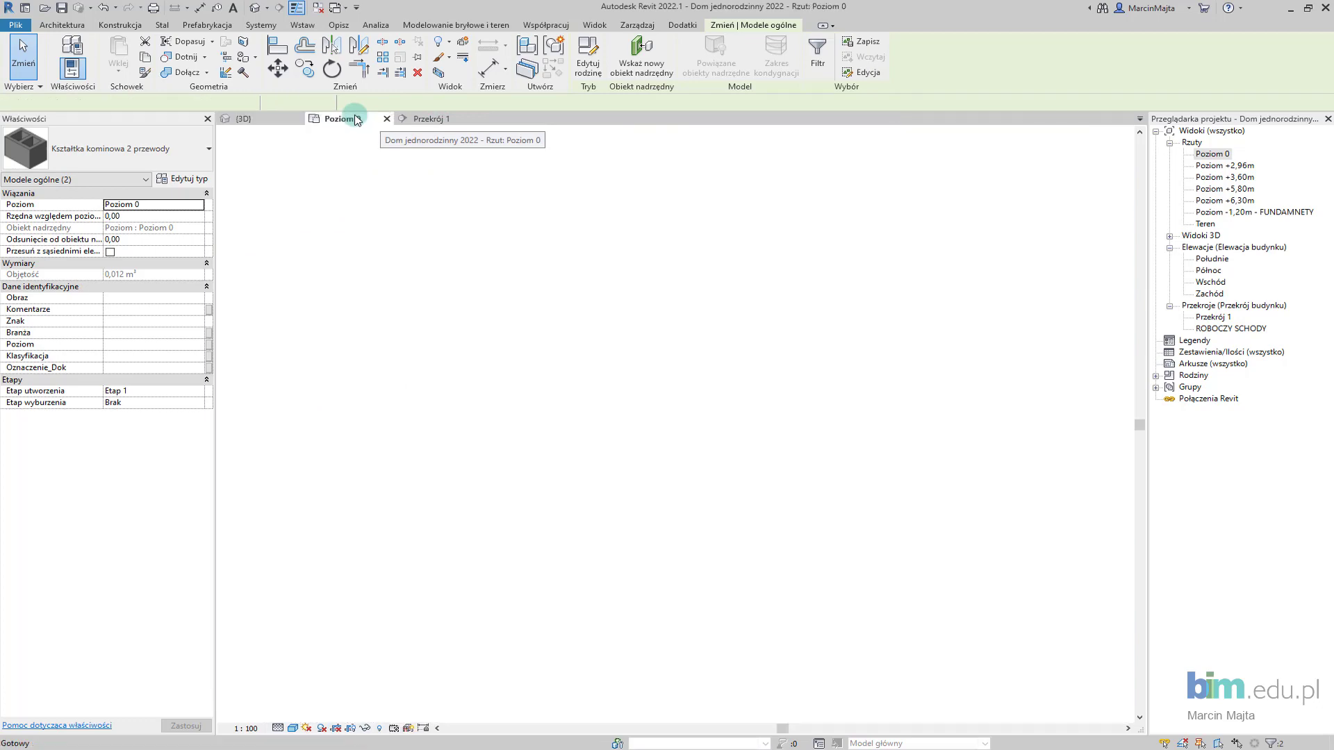
{"action": "left_click", "coordinate": [427, 119]}
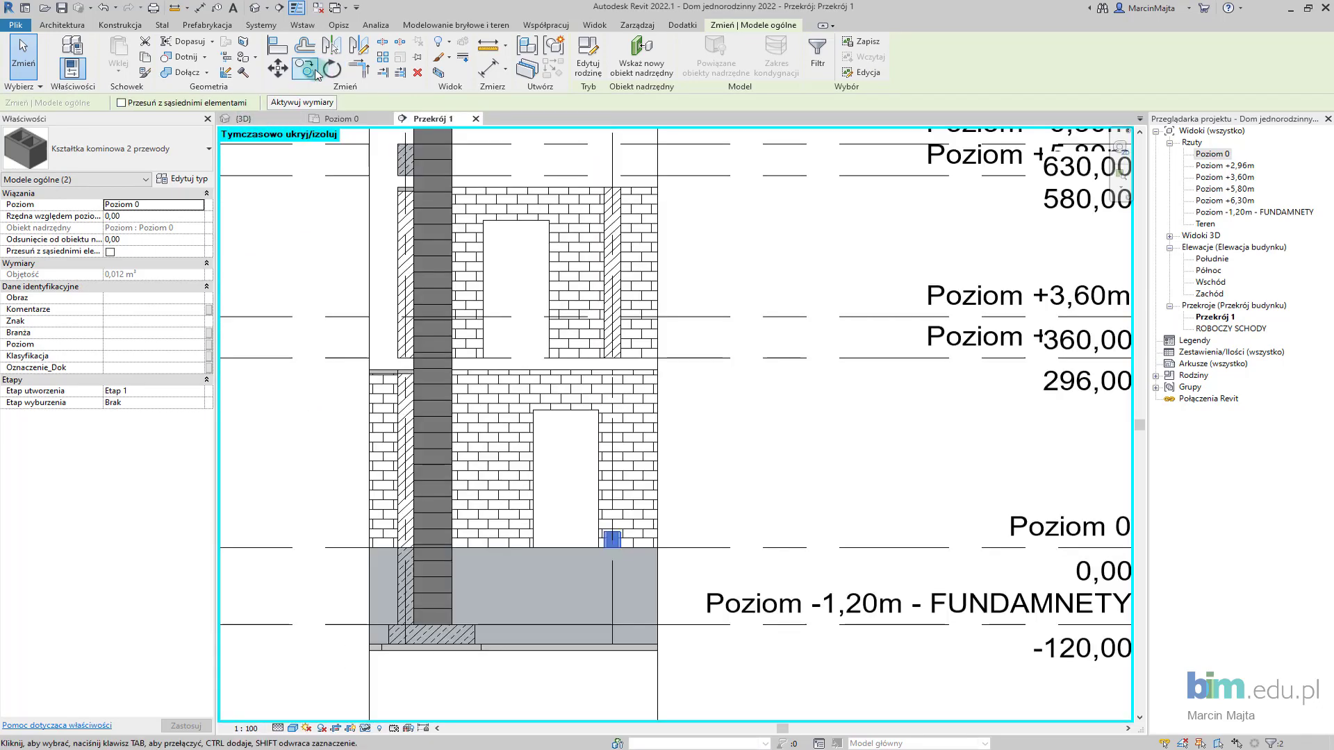
Copy the two-flue chimney block upward repeatedly with Copy Multiple, stacking about ten blocks
{"action": "left_click", "coordinate": [314, 71]}
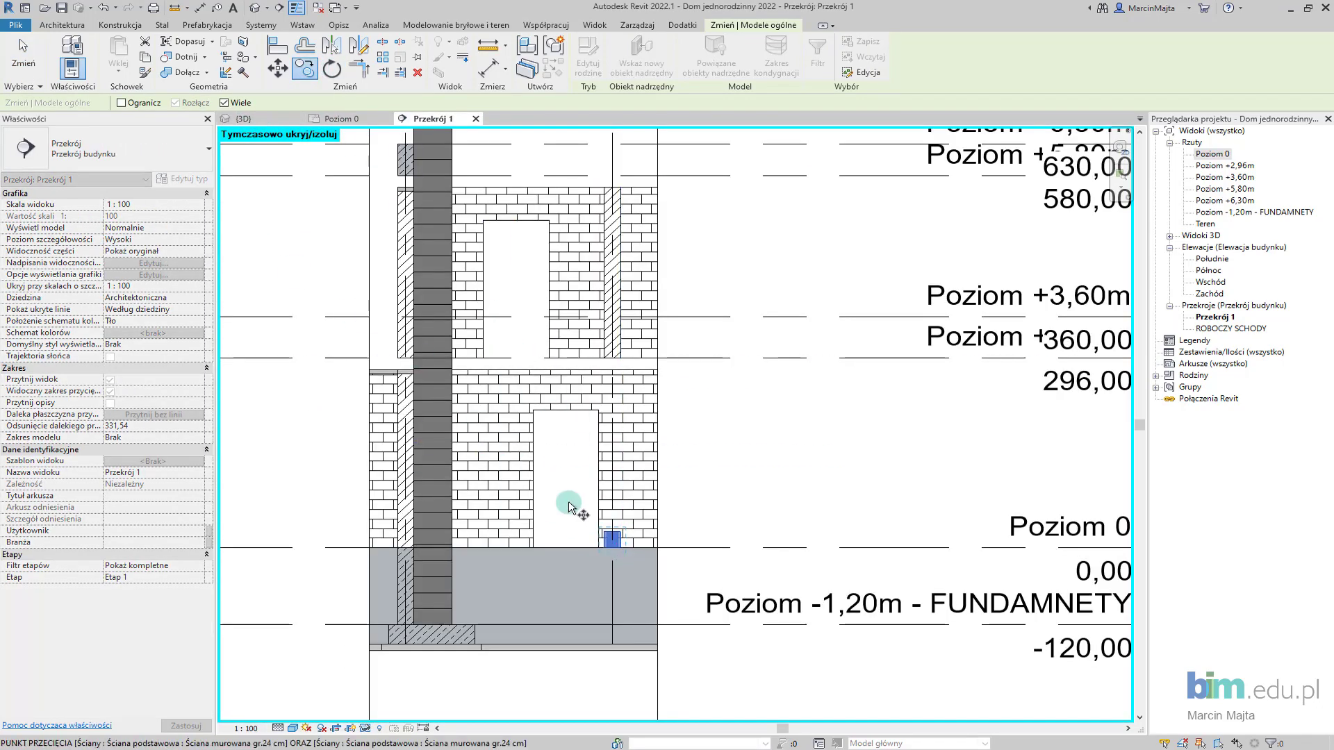
{"action": "scroll", "coordinate": [611, 546], "scroll_direction": "up", "scroll_amount": 3}
{"action": "scroll", "coordinate": [625, 553], "scroll_direction": "up", "scroll_amount": 3}
{"action": "left_click", "coordinate": [633, 560]}
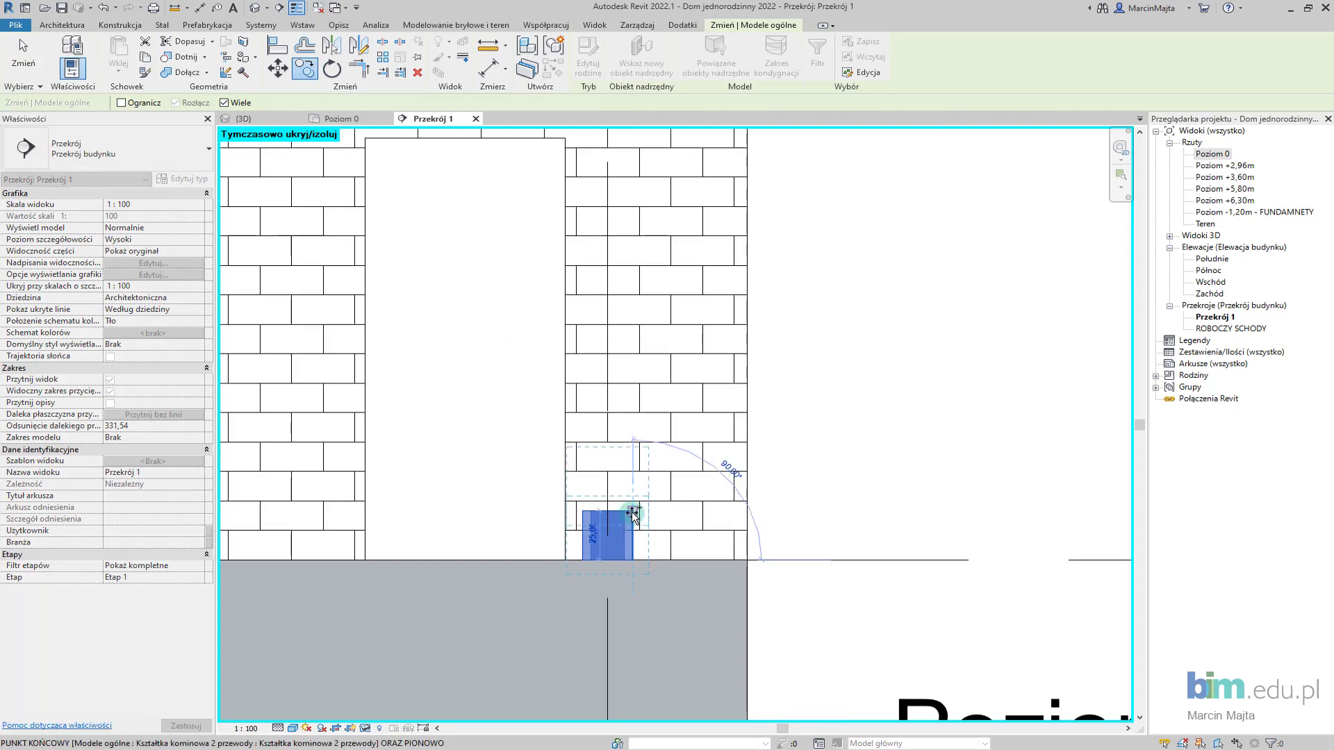
{"action": "left_click", "coordinate": [633, 510]}
{"action": "left_click", "coordinate": [633, 461]}
{"action": "left_click", "coordinate": [633, 412]}
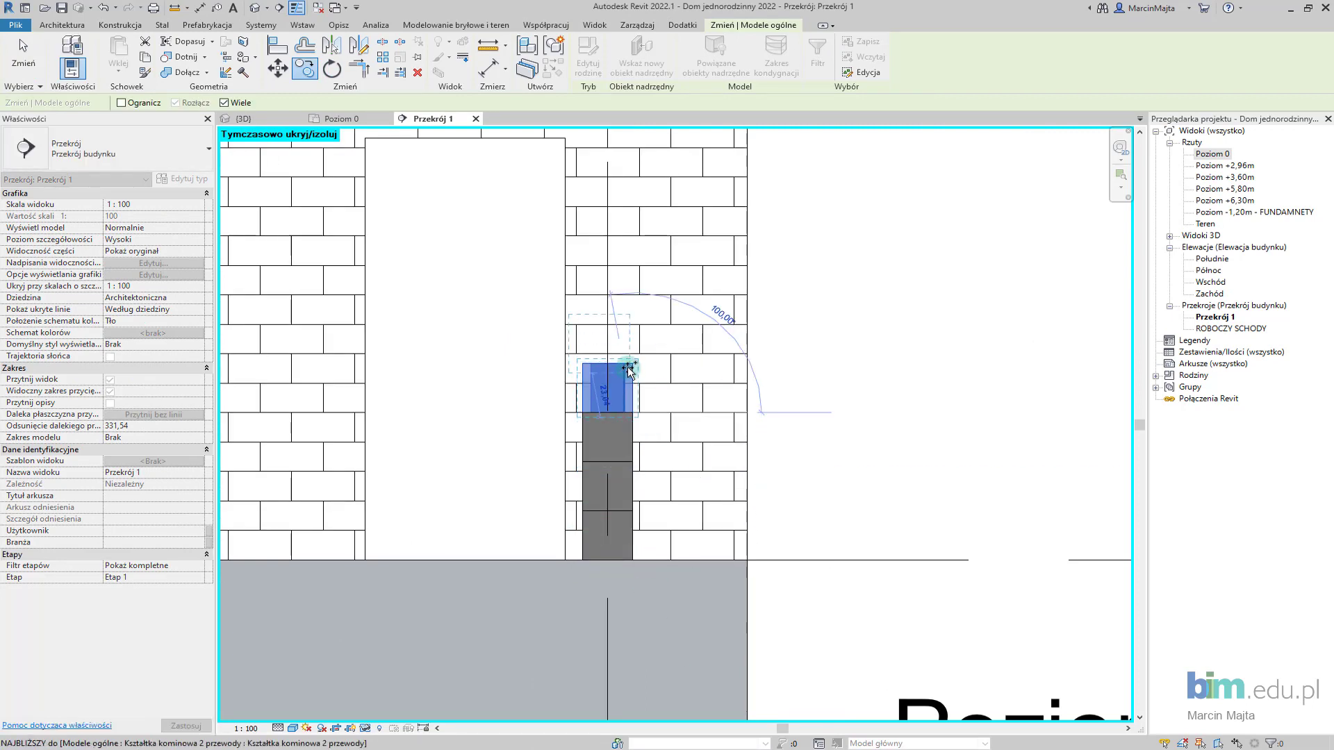
{"action": "left_click", "coordinate": [633, 363]}
{"action": "left_click", "coordinate": [633, 314]}
{"action": "middle_click_drag", "start_coordinate": [634, 272], "coordinate": [571, 513]}
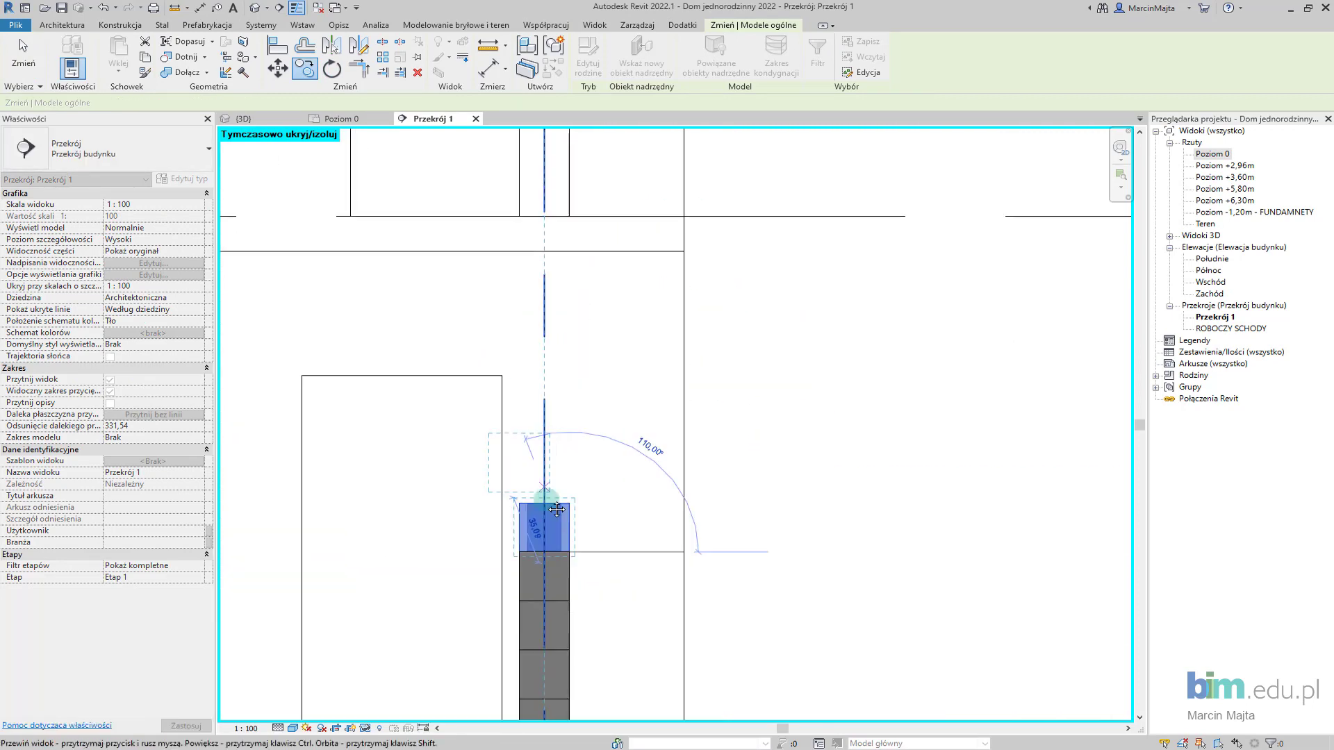
{"action": "left_click", "coordinate": [571, 509]}
{"action": "left_click", "coordinate": [570, 460]}
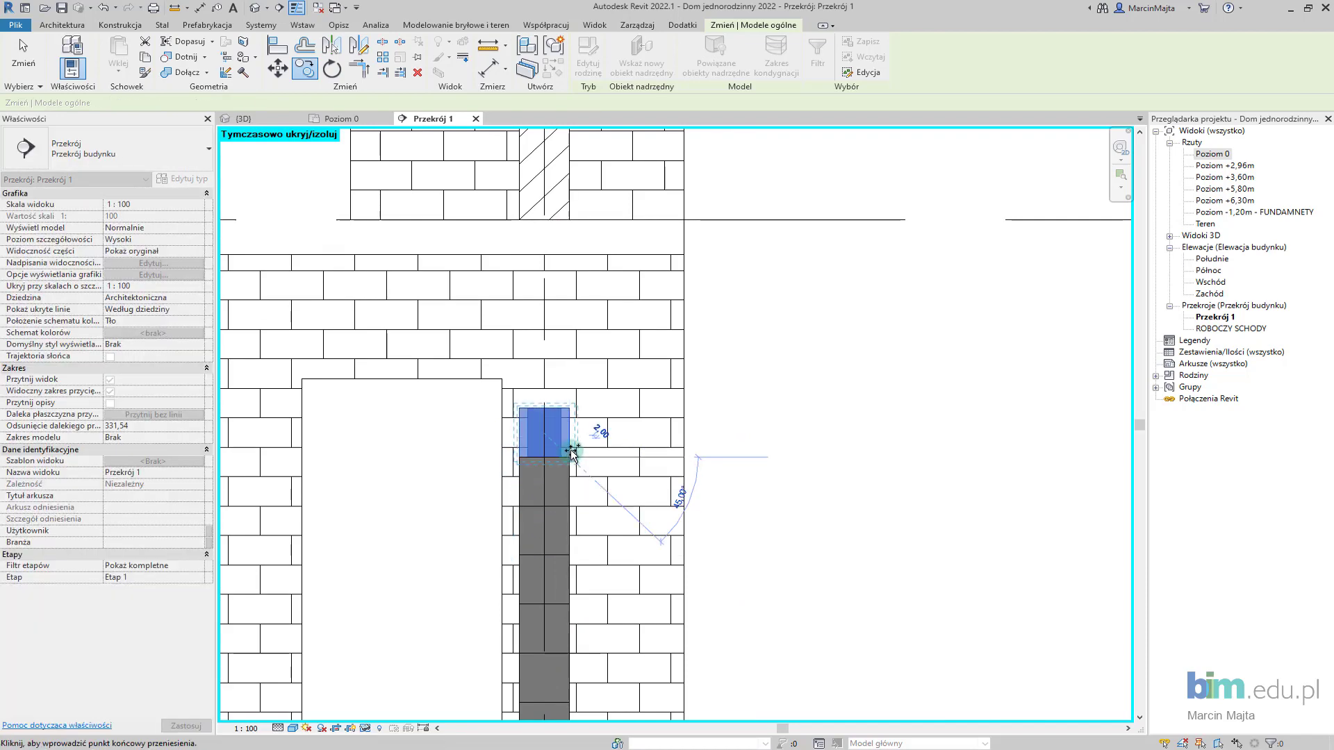
{"action": "left_click", "coordinate": [569, 410]}
{"action": "left_click", "coordinate": [568, 362]}
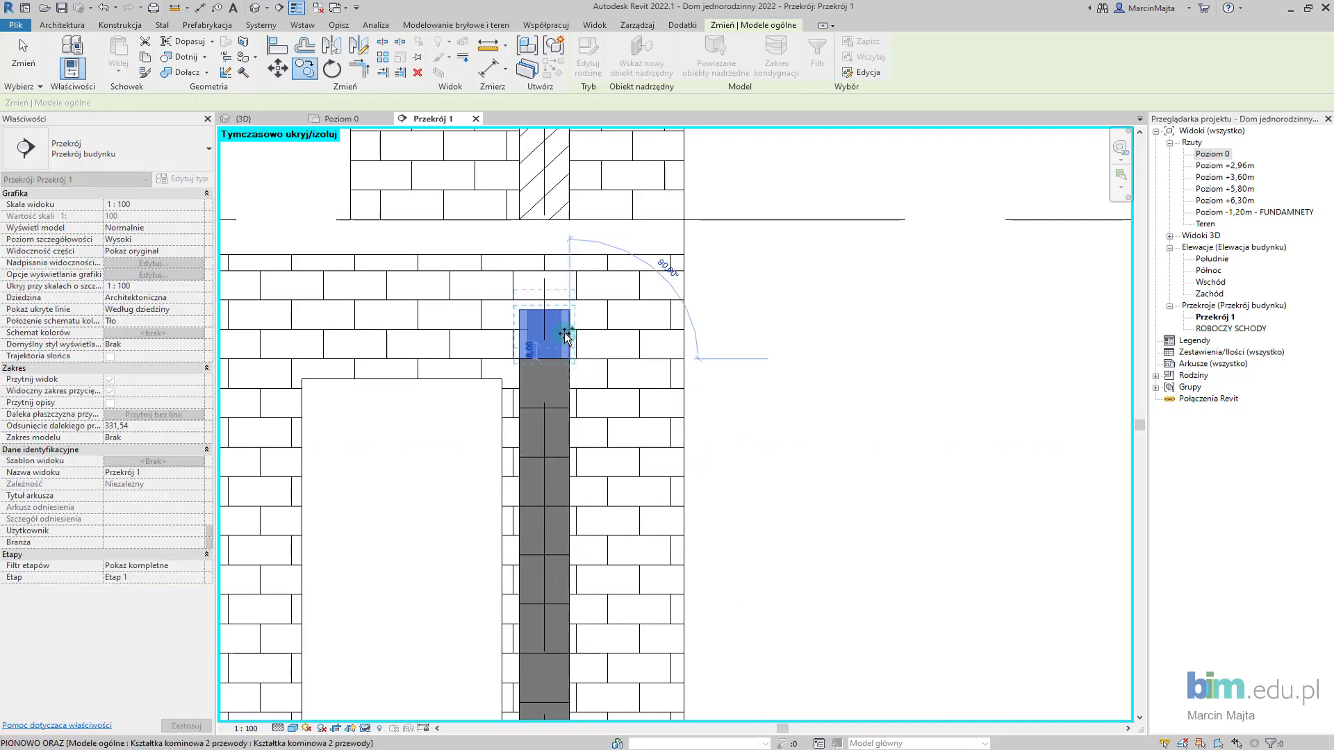
{"action": "left_click", "coordinate": [568, 314]}
{"action": "middle_click_drag", "start_coordinate": [575, 301], "coordinate": [587, 566]}
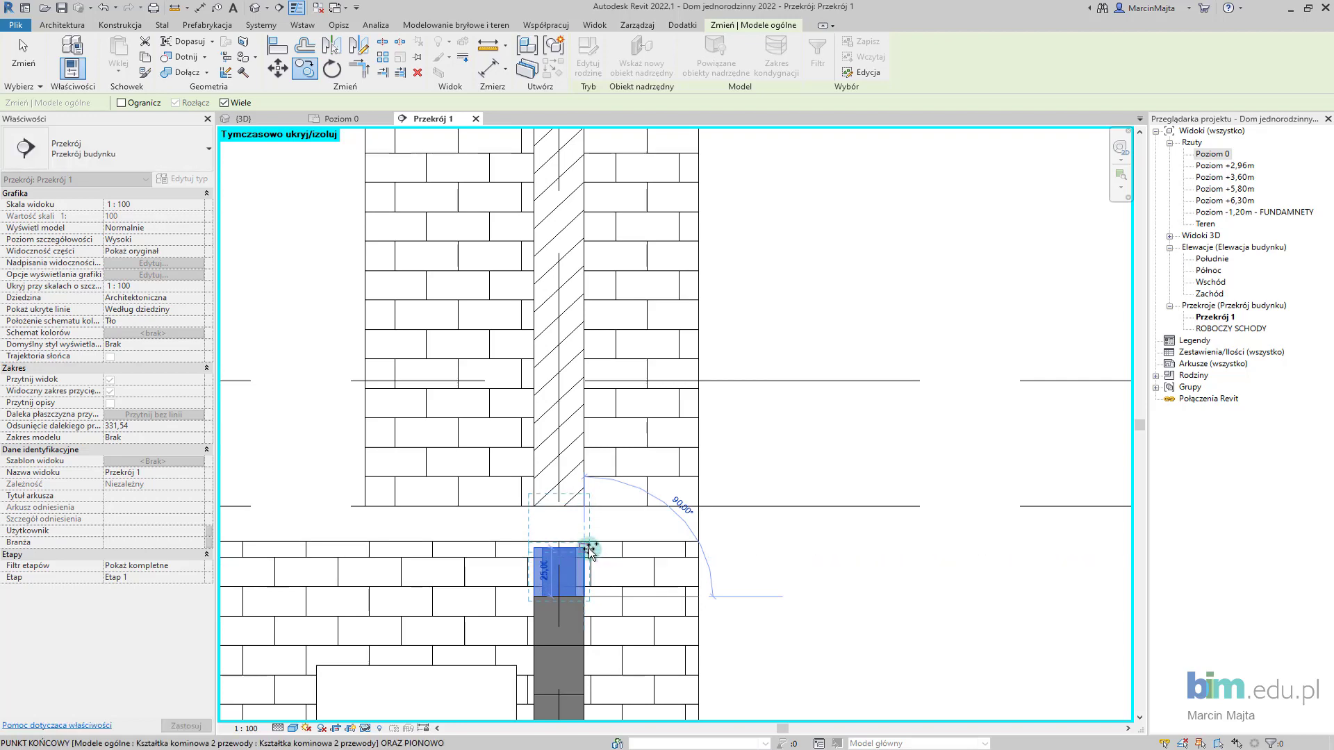
{"action": "left_click_drag", "start_coordinate": [594, 549], "coordinate": [589, 526]}
Copy the top chimney block once more with CO, placing it atop the stack
{"action": "key", "text": "c"}
{"action": "key", "text": "o"}
{"action": "left_click", "coordinate": [584, 547]}
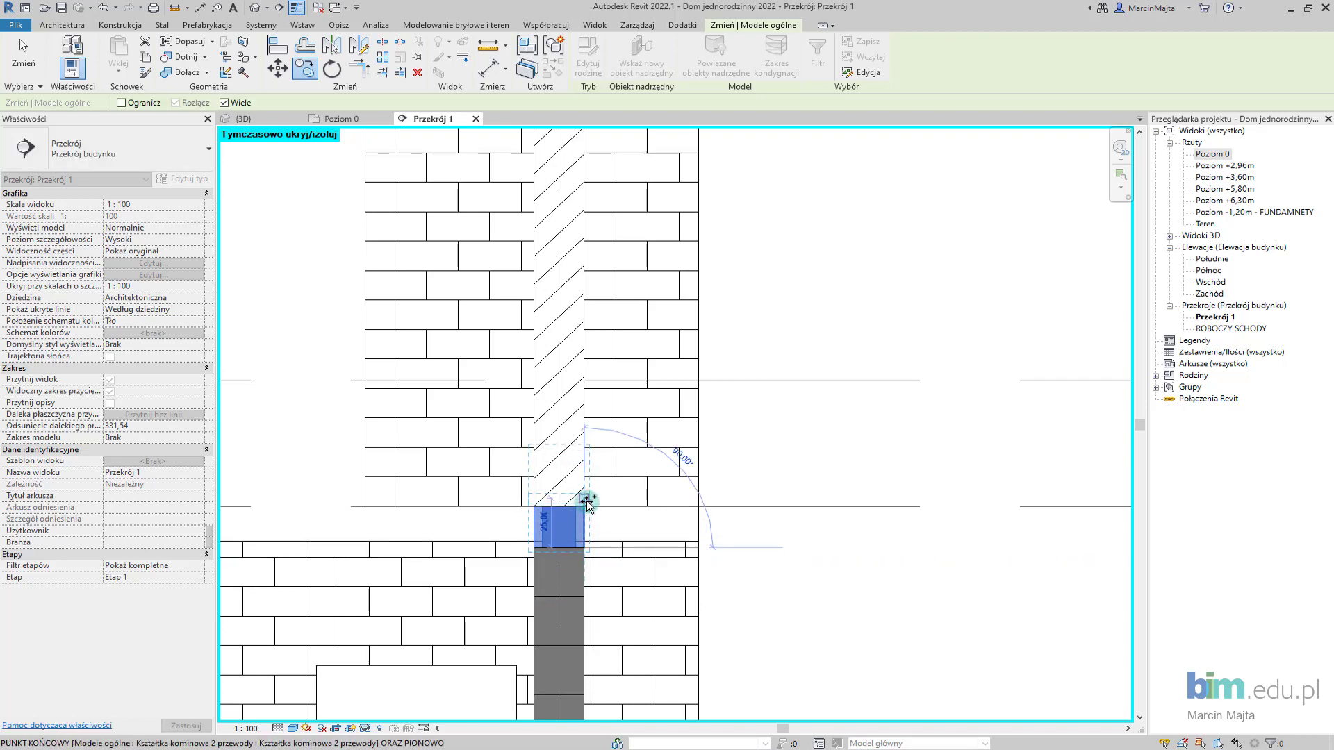
{"action": "left_click", "coordinate": [591, 490]}
Temporarily hide the masonry wall overlapping the chimney and select the top block
{"action": "left_click", "coordinate": [571, 453]}
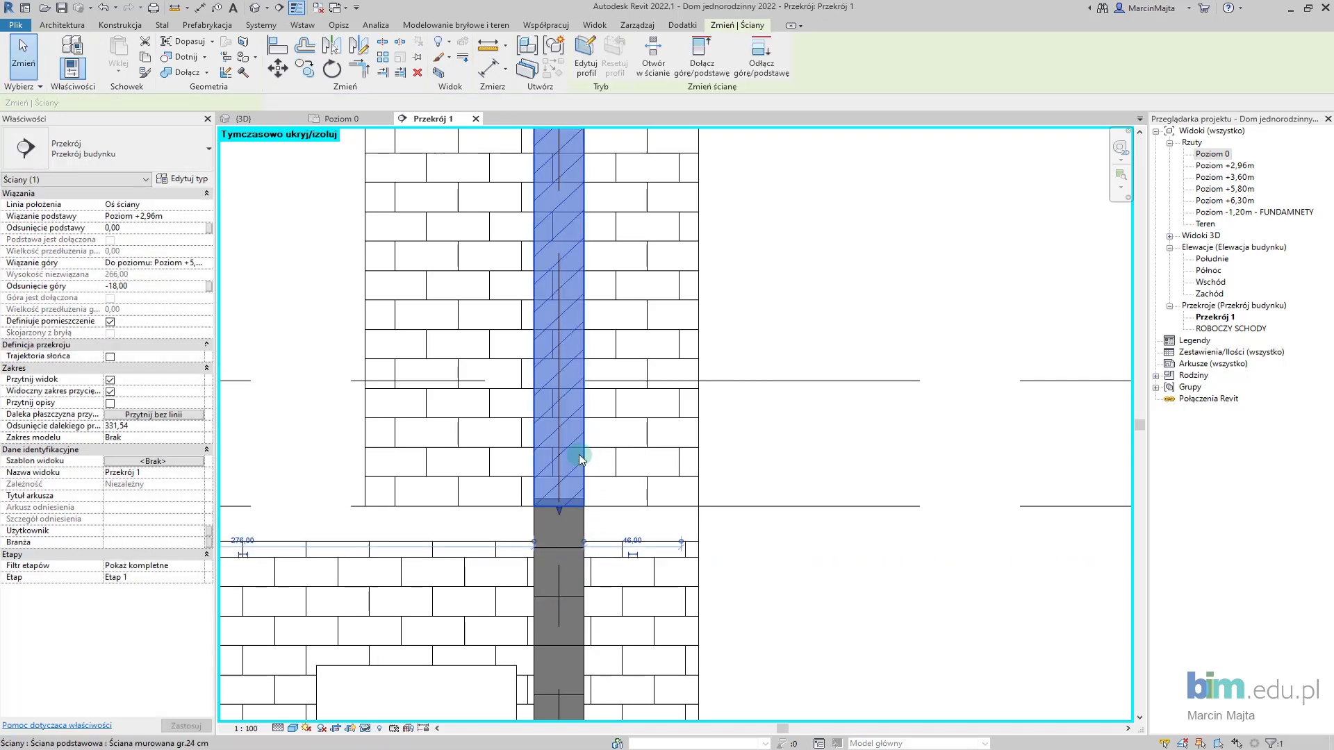
{"action": "left_click", "coordinate": [365, 728]}
{"action": "left_click", "coordinate": [403, 698]}
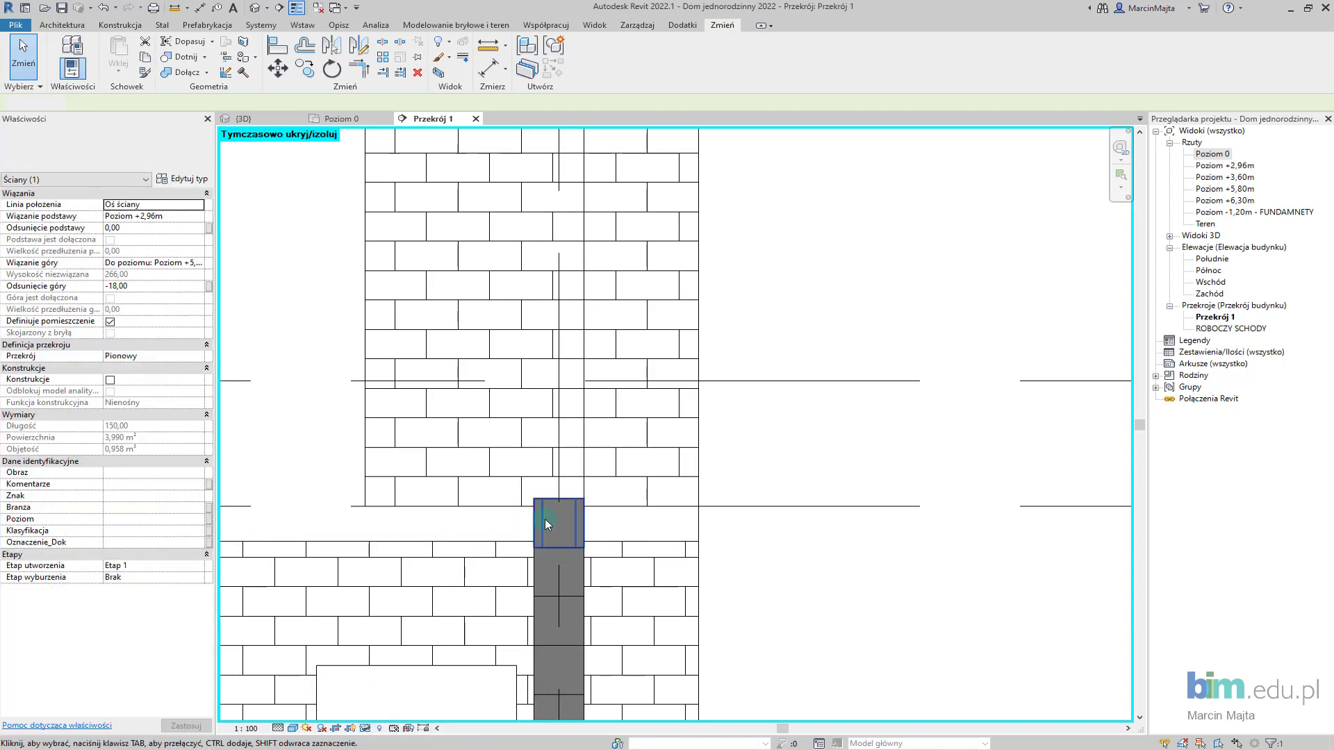
{"action": "left_click", "coordinate": [546, 518]}
Select the chimney blocks in the 3D view and return to the Przekrój 1 section
{"action": "left_click", "coordinate": [263, 124]}
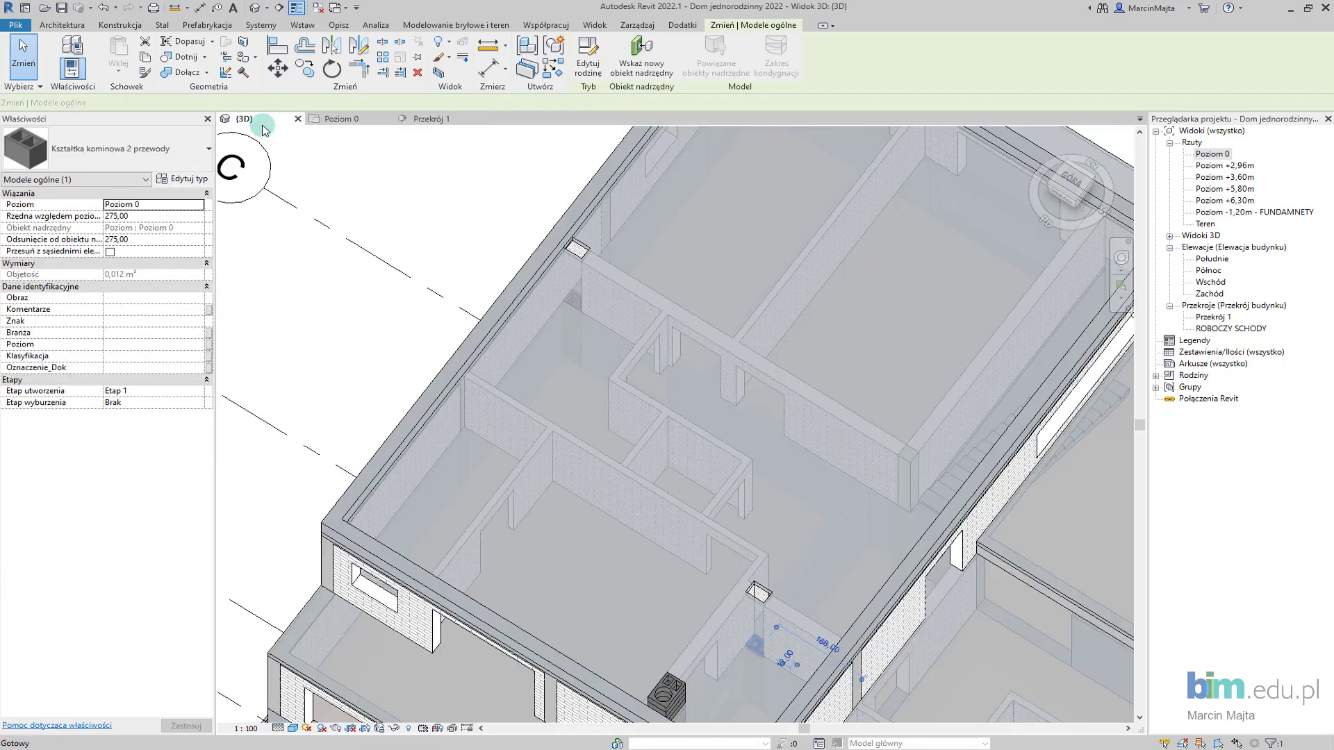
{"action": "left_click", "coordinate": [566, 346], "text": "ctrl"}
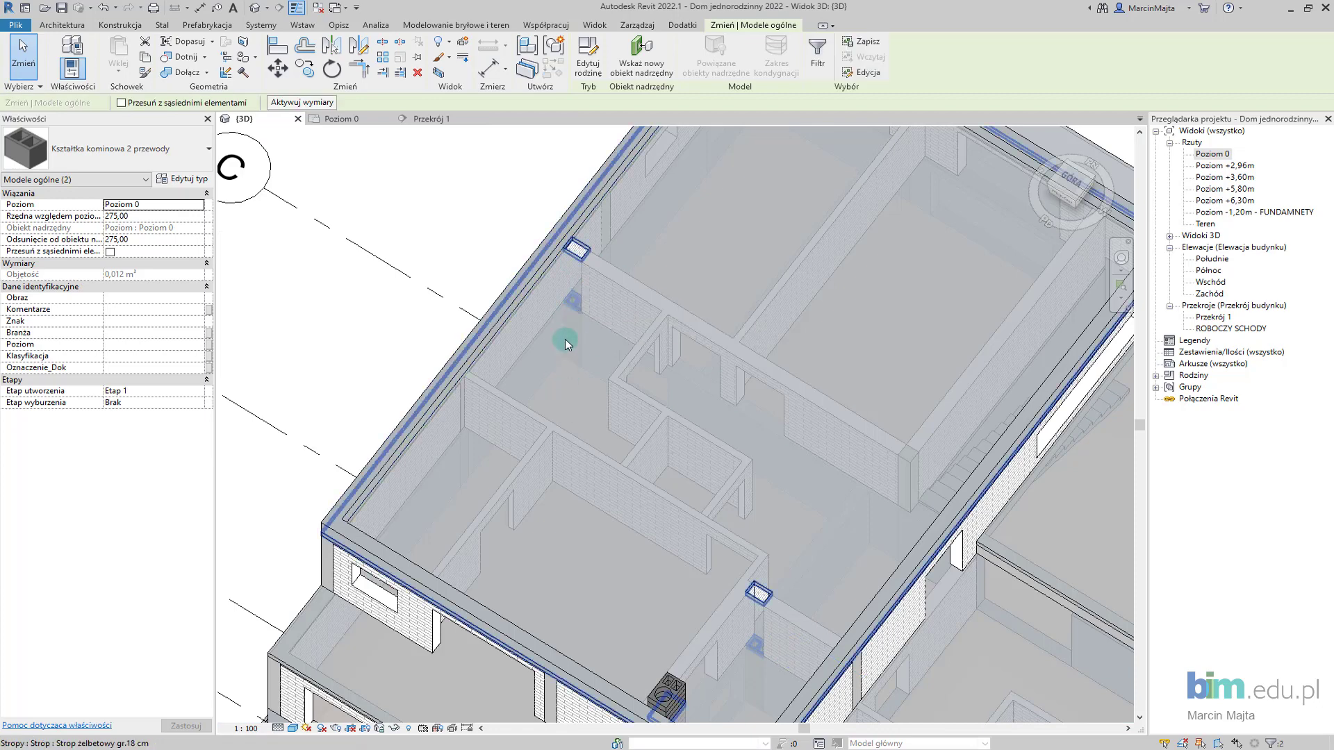
{"action": "left_click", "coordinate": [425, 131]}
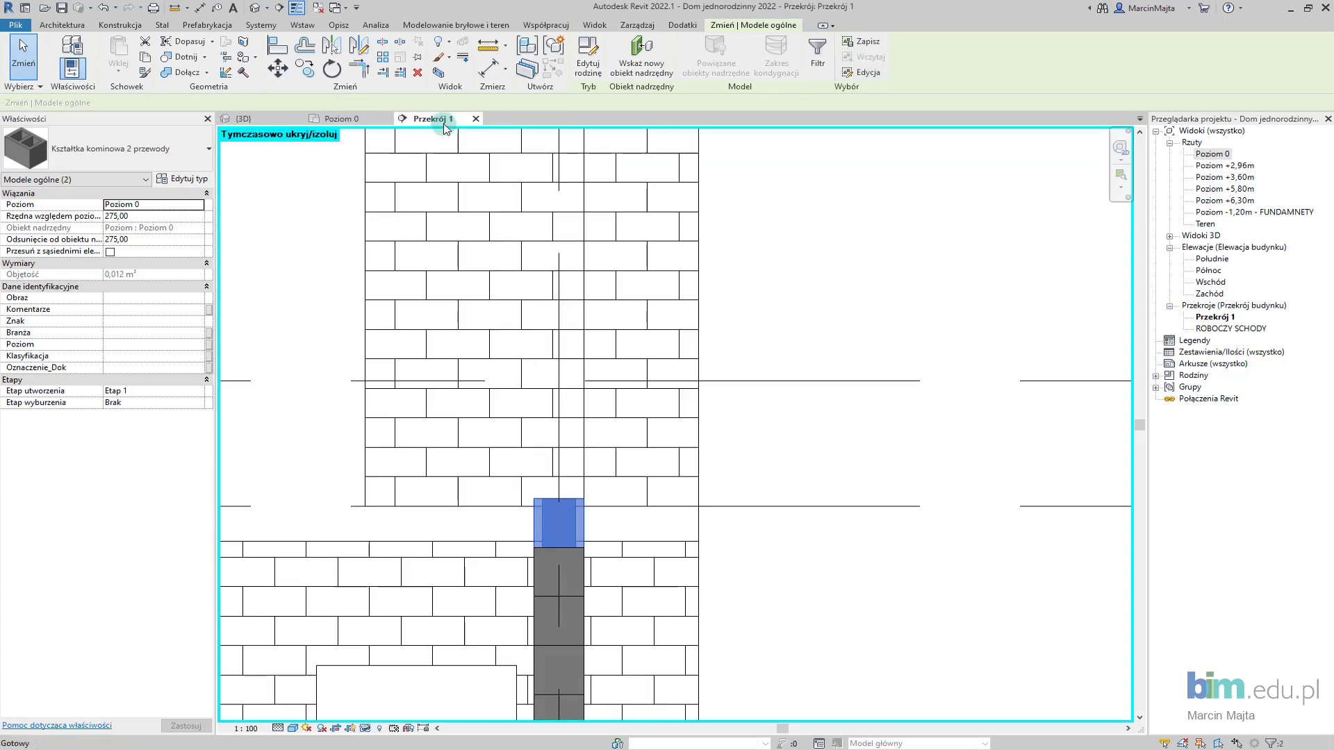
{"action": "scroll", "coordinate": [482, 307], "scroll_direction": "down", "scroll_amount": 1}
Stack further two-flue block copies upward through the upper storey until near the roof
{"action": "left_click", "coordinate": [314, 66]}
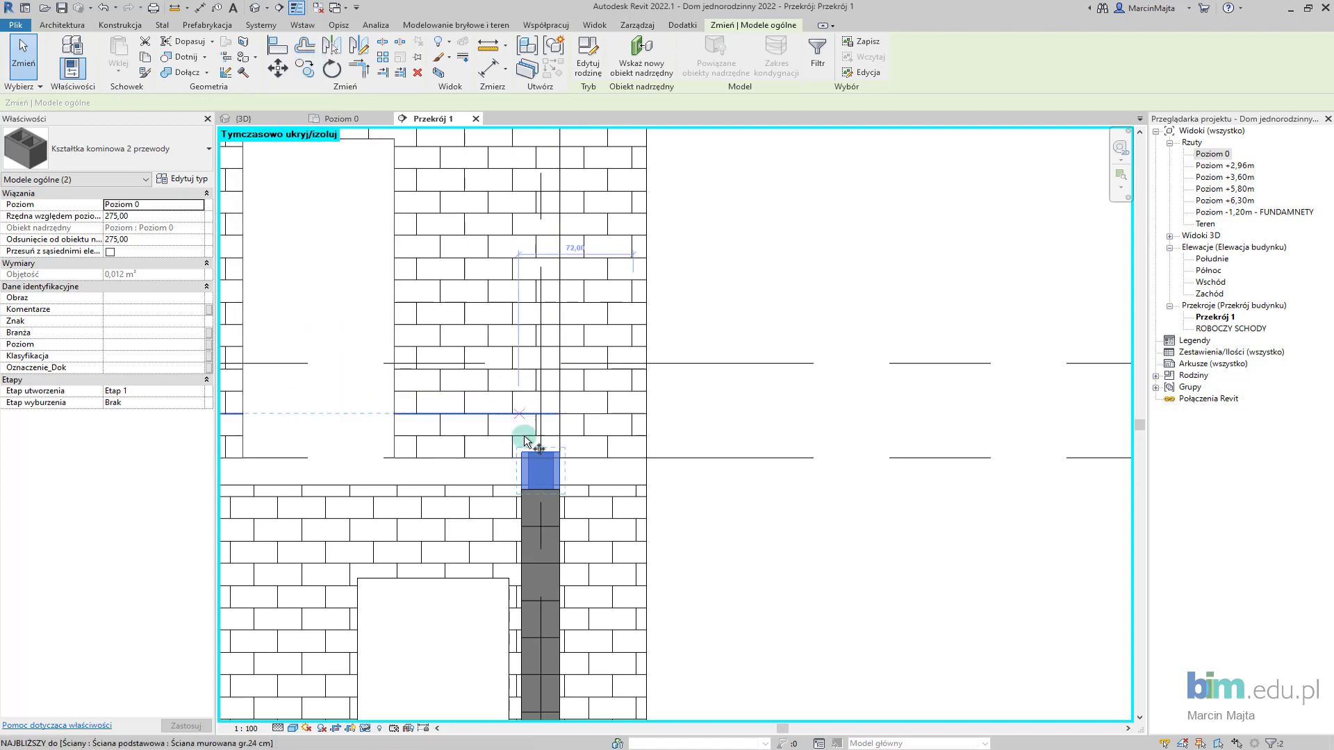
{"action": "scroll", "coordinate": [524, 445], "scroll_direction": "up", "scroll_amount": 2}
{"action": "left_click", "coordinate": [519, 520]}
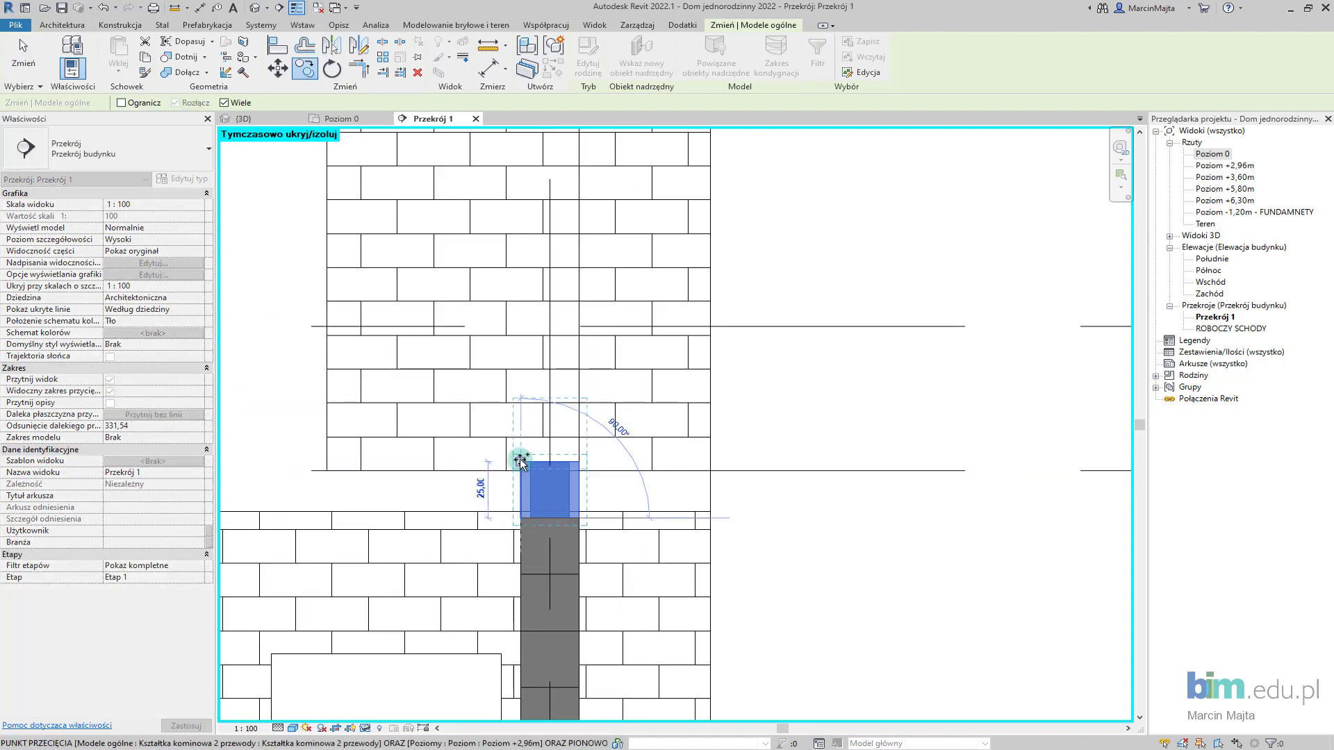
{"action": "left_click", "coordinate": [521, 464]}
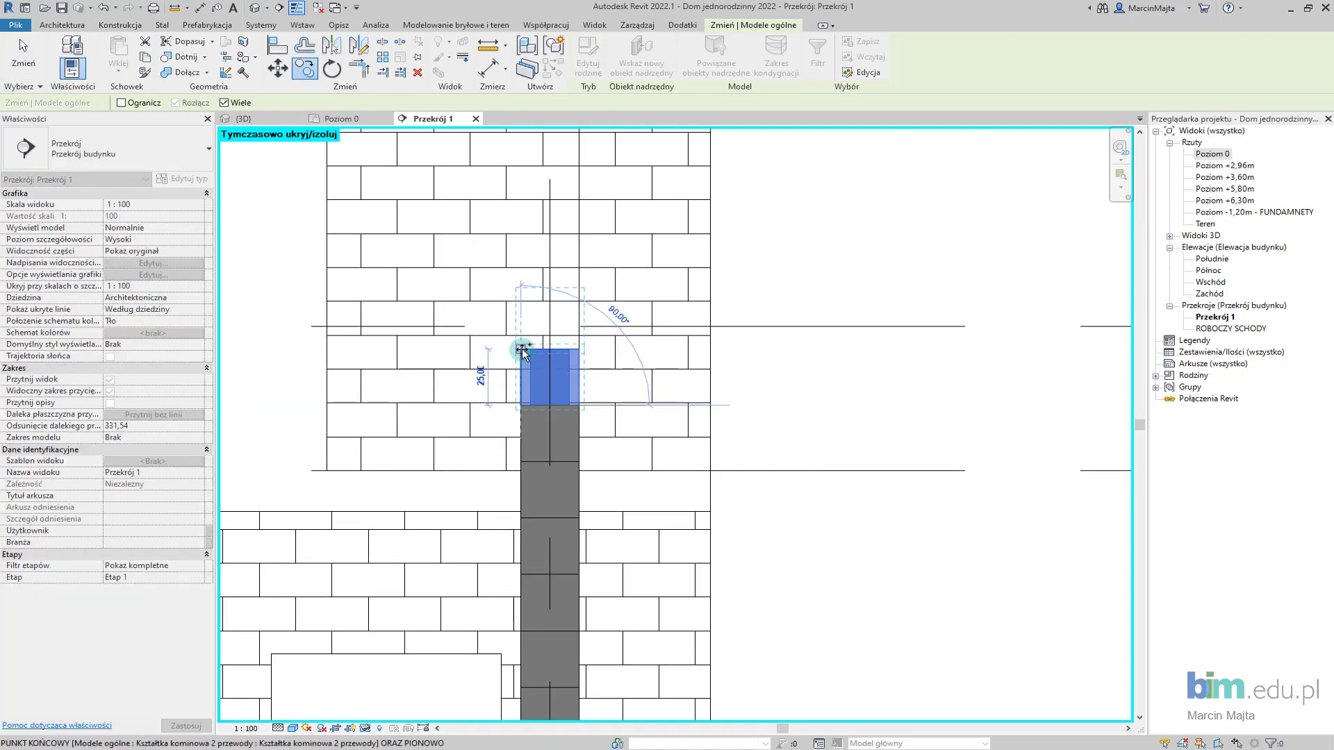
{"action": "middle_click_drag", "start_coordinate": [525, 409], "coordinate": [548, 654]}
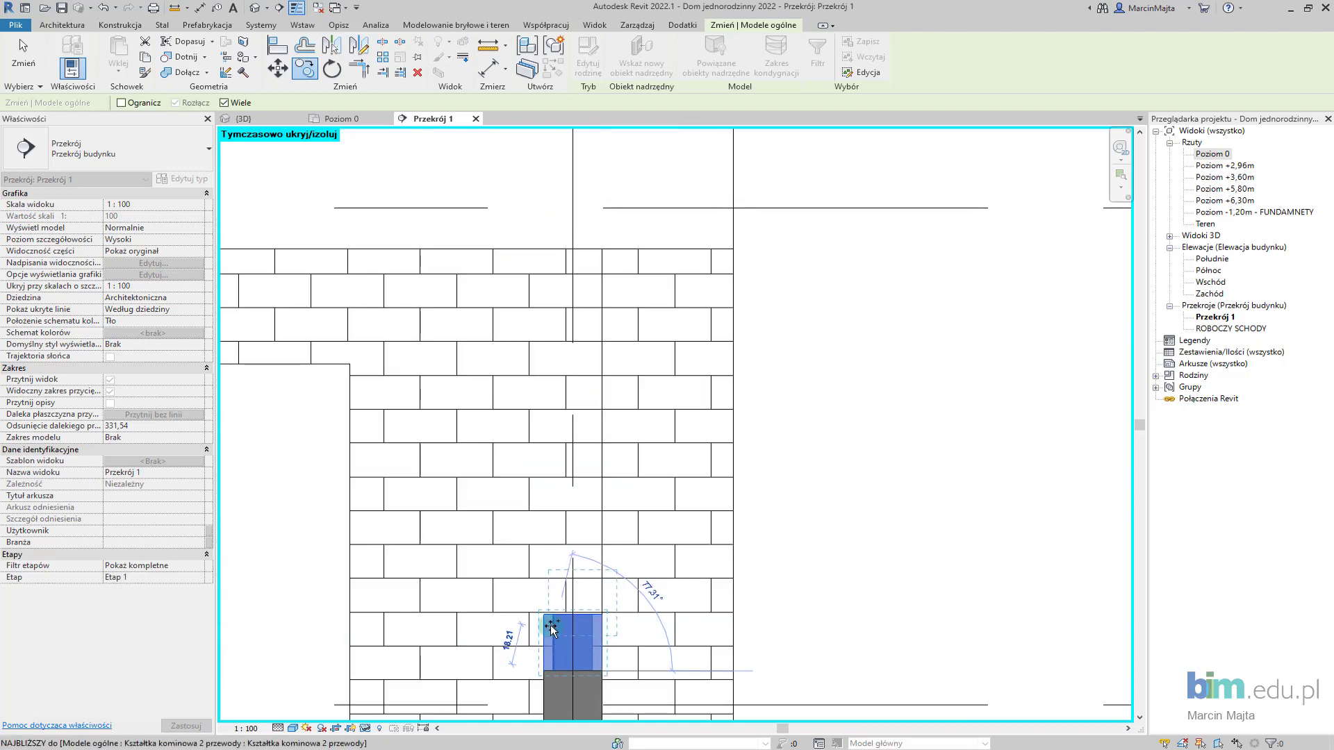
{"action": "left_click", "coordinate": [547, 614]}
{"action": "left_click", "coordinate": [546, 558]}
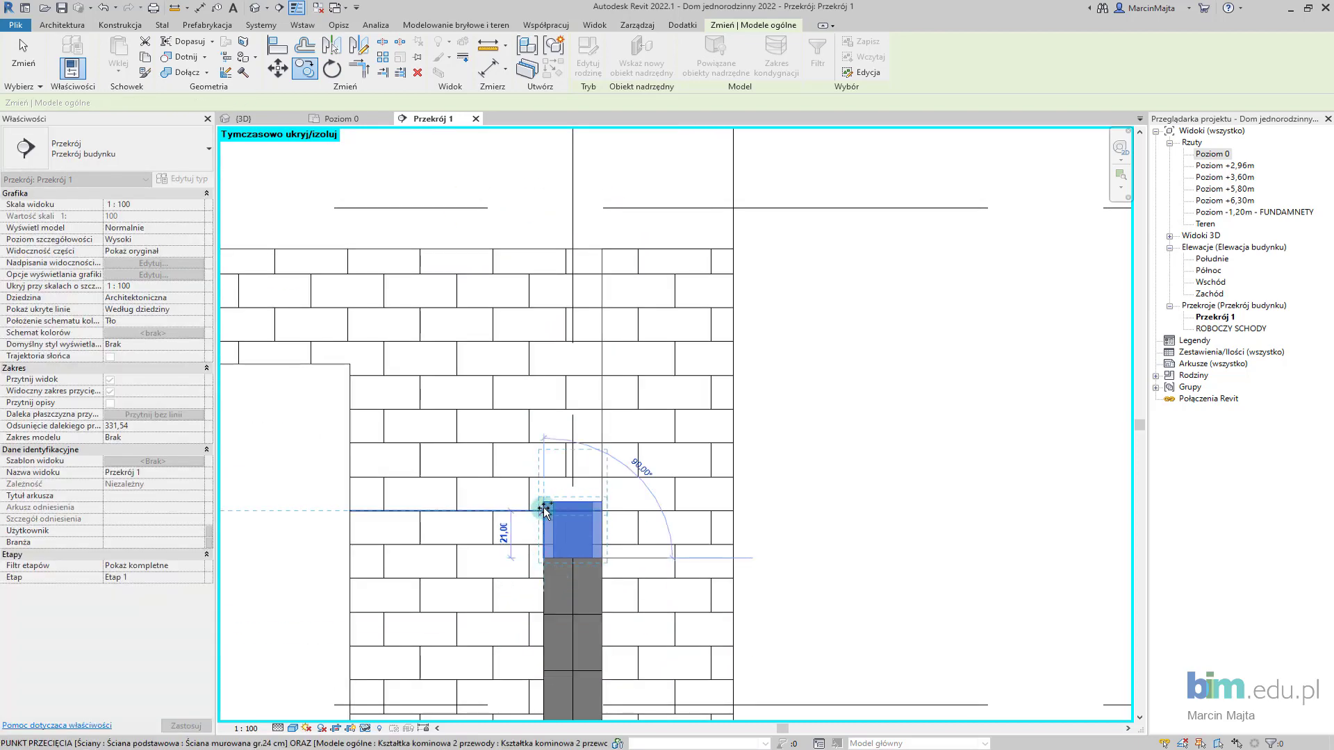
{"action": "left_click", "coordinate": [544, 505]}
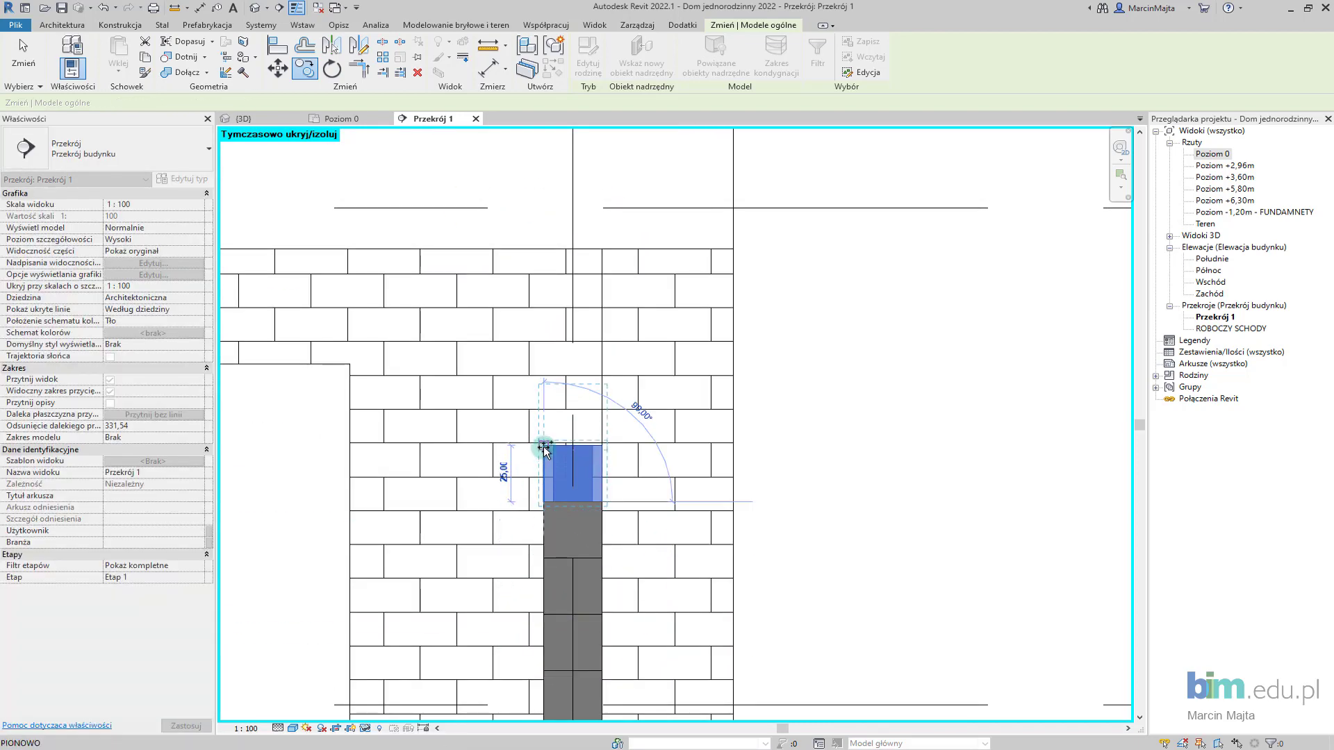
{"action": "left_click", "coordinate": [544, 445]}
{"action": "left_click", "coordinate": [544, 388]}
{"action": "left_click", "coordinate": [544, 332]}
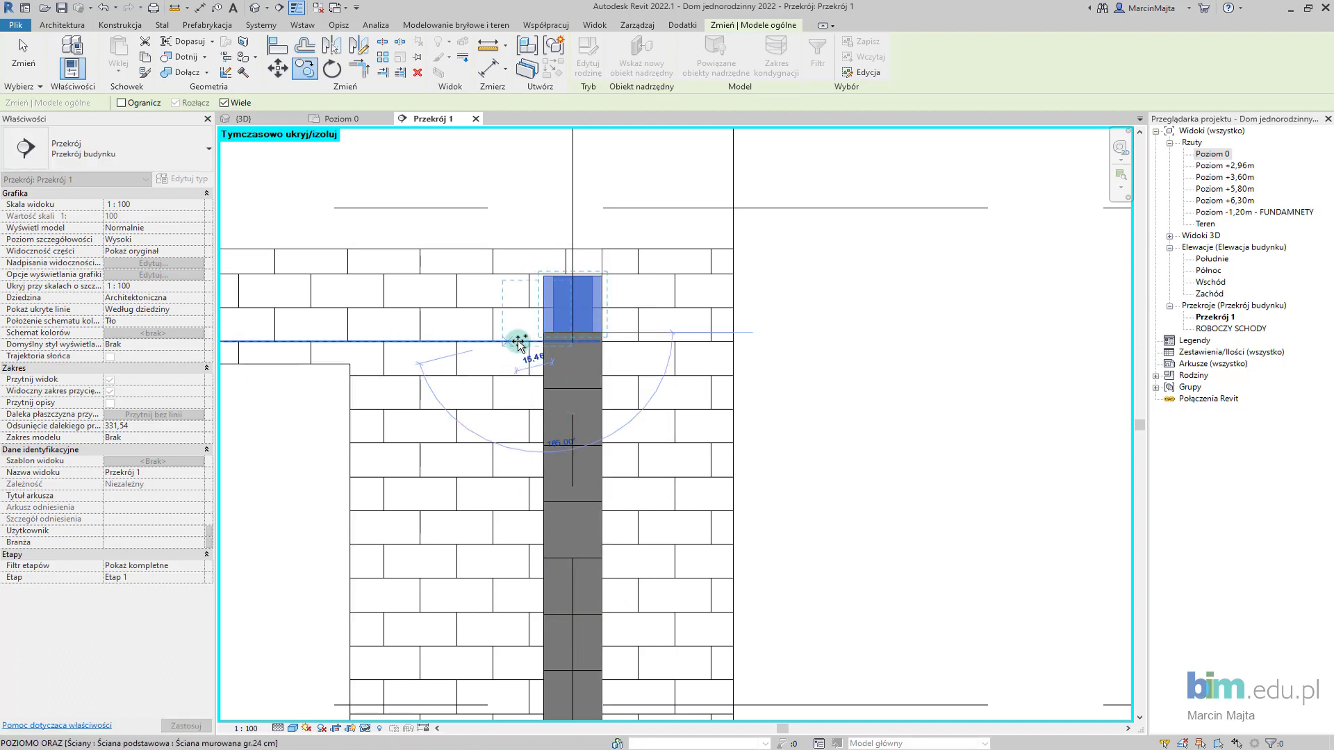
{"action": "middle_click_drag", "start_coordinate": [519, 342], "coordinate": [546, 444]}
{"action": "left_click", "coordinate": [547, 432]}
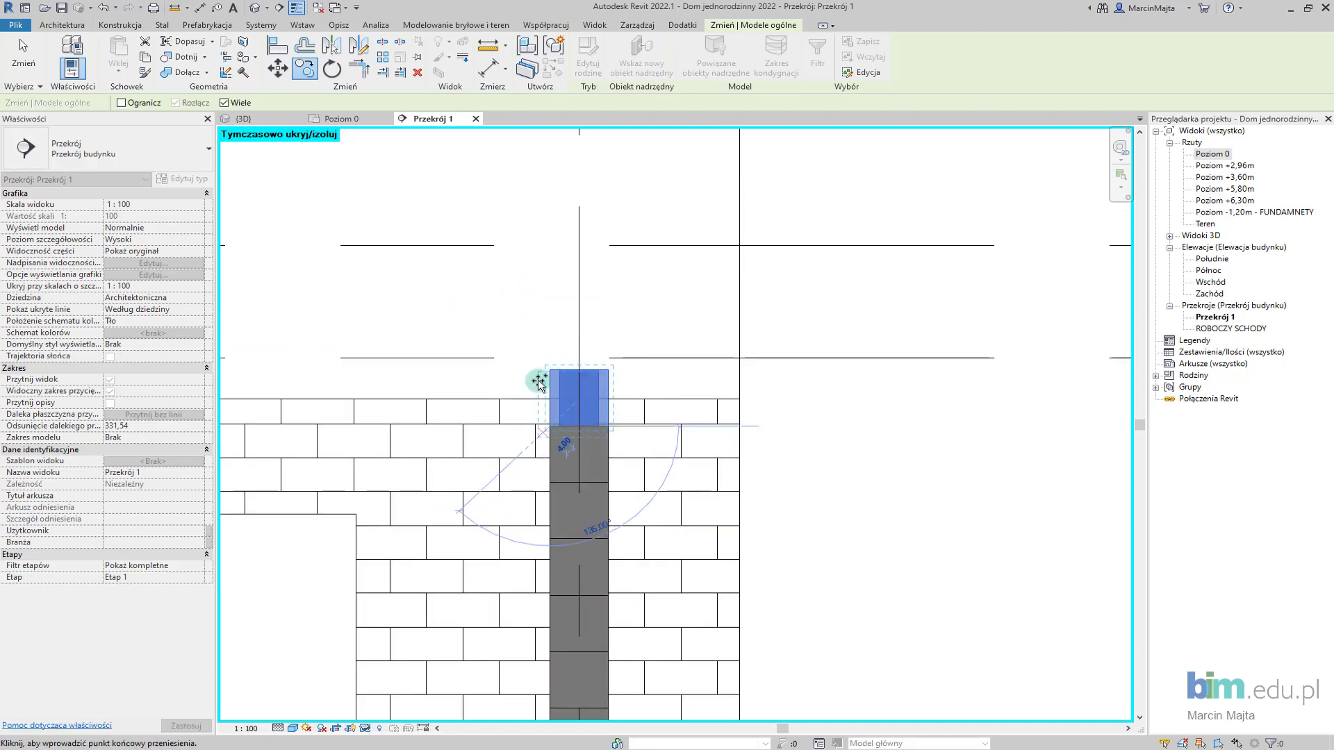
{"action": "left_click", "coordinate": [548, 376]}
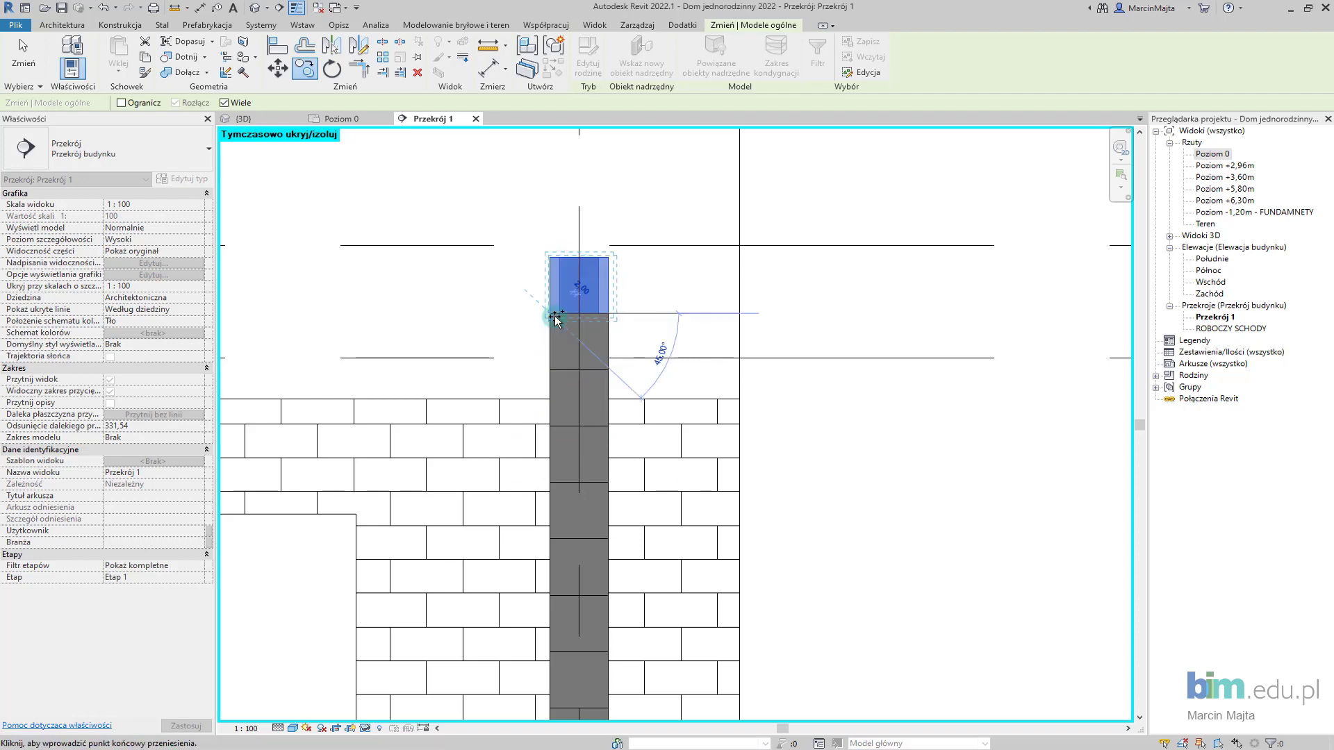
{"action": "scroll", "coordinate": [527, 366], "scroll_direction": "down", "scroll_amount": 2}
{"action": "middle_click_drag", "start_coordinate": [527, 366], "coordinate": [627, 461]}
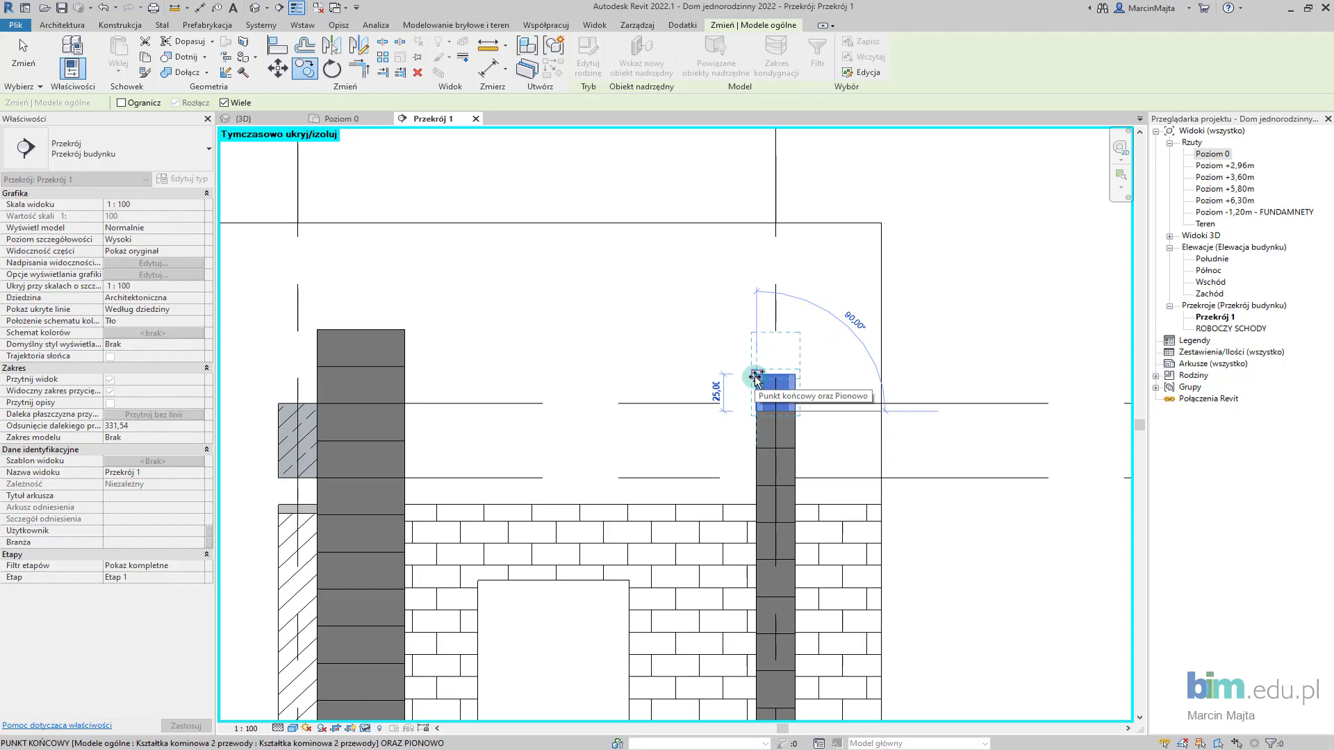
{"action": "left_click", "coordinate": [756, 378]}
{"action": "key", "text": "Escape"}
{"action": "key", "text": "Escape"}
Orbit and zoom the 3D house to inspect both chimney columns above the roof
{"action": "scroll", "coordinate": [556, 305], "scroll_direction": "down", "scroll_amount": 2}
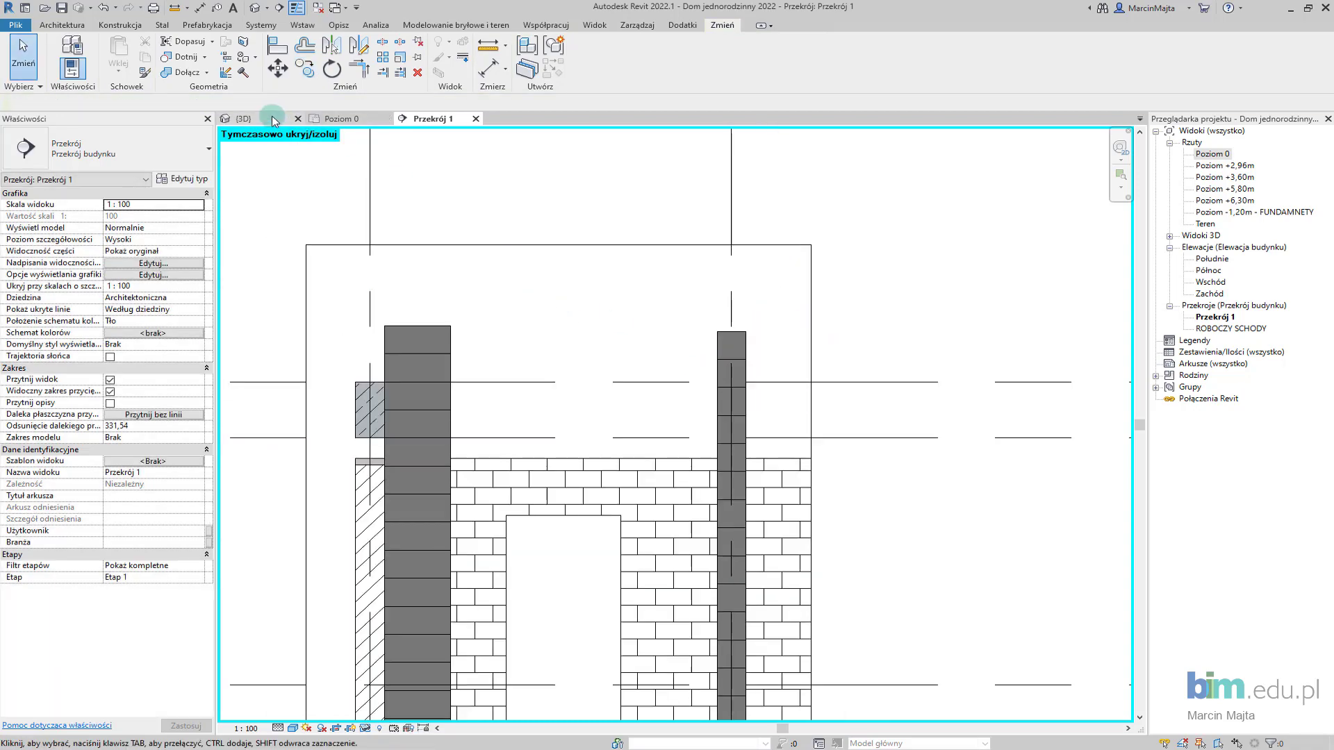
{"action": "left_click", "coordinate": [273, 121]}
{"action": "mouse_move", "coordinate": [500, 381]}
{"action": "middle_mouse_down", "text": "shift"}
{"action": "mouse_move", "coordinate": [714, 432]}
{"action": "mouse_move", "coordinate": [745, 404]}
{"action": "mouse_move", "coordinate": [707, 428]}
{"action": "mouse_move", "coordinate": [437, 373]}
{"action": "mouse_move", "coordinate": [693, 446]}
{"action": "mouse_move", "coordinate": [648, 402]}
{"action": "middle_mouse_up", "text": "shift"}
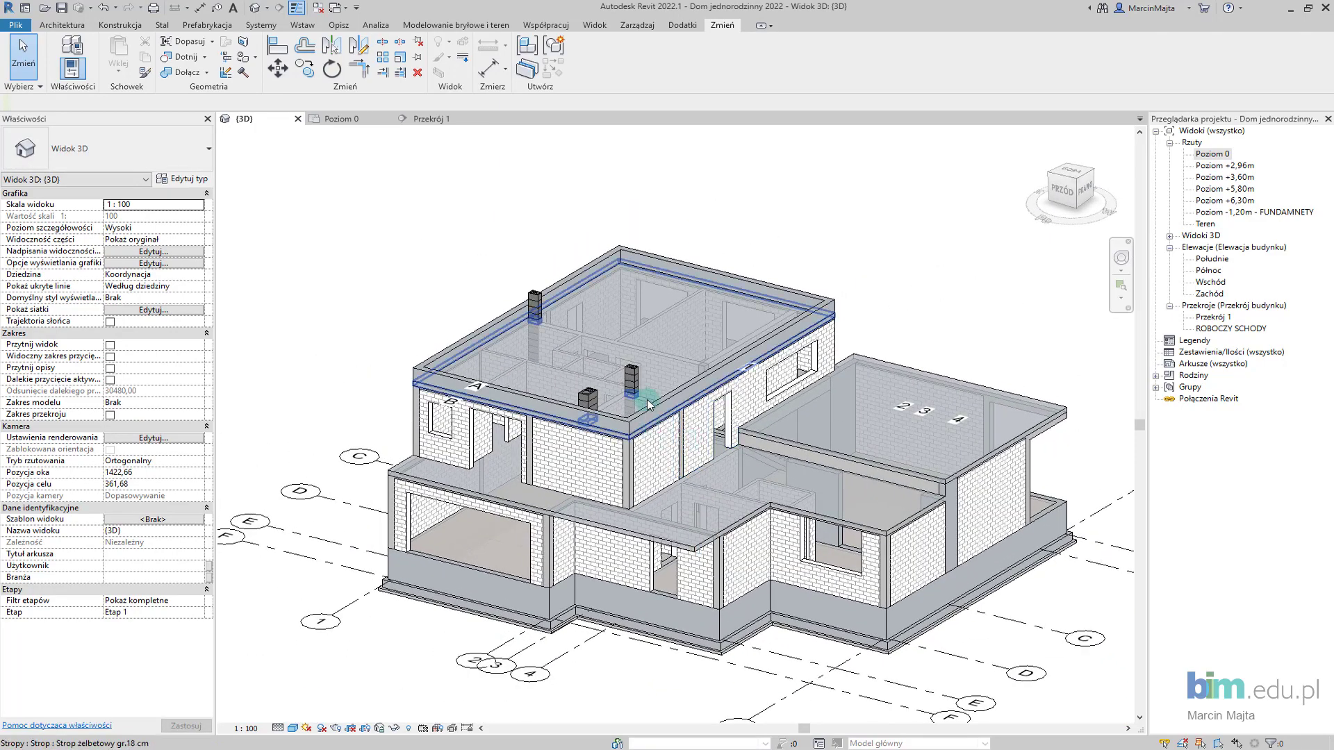
{"action": "scroll", "coordinate": [621, 481], "scroll_direction": "down", "scroll_amount": 1}
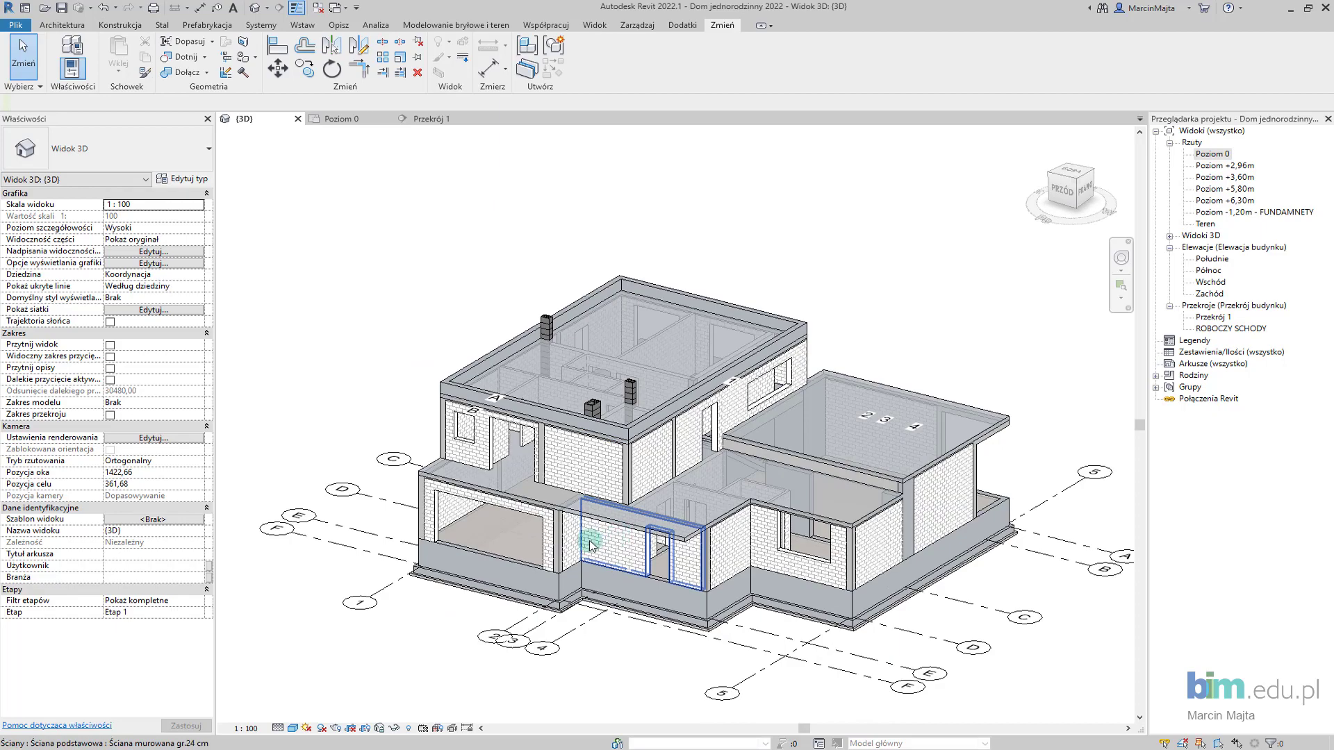
{"action": "mouse_move", "coordinate": [591, 546]}
{"action": "middle_mouse_down", "text": "shift"}
{"action": "mouse_move", "coordinate": [791, 614]}
{"action": "mouse_move", "coordinate": [592, 544]}
{"action": "middle_mouse_up", "text": "shift"}
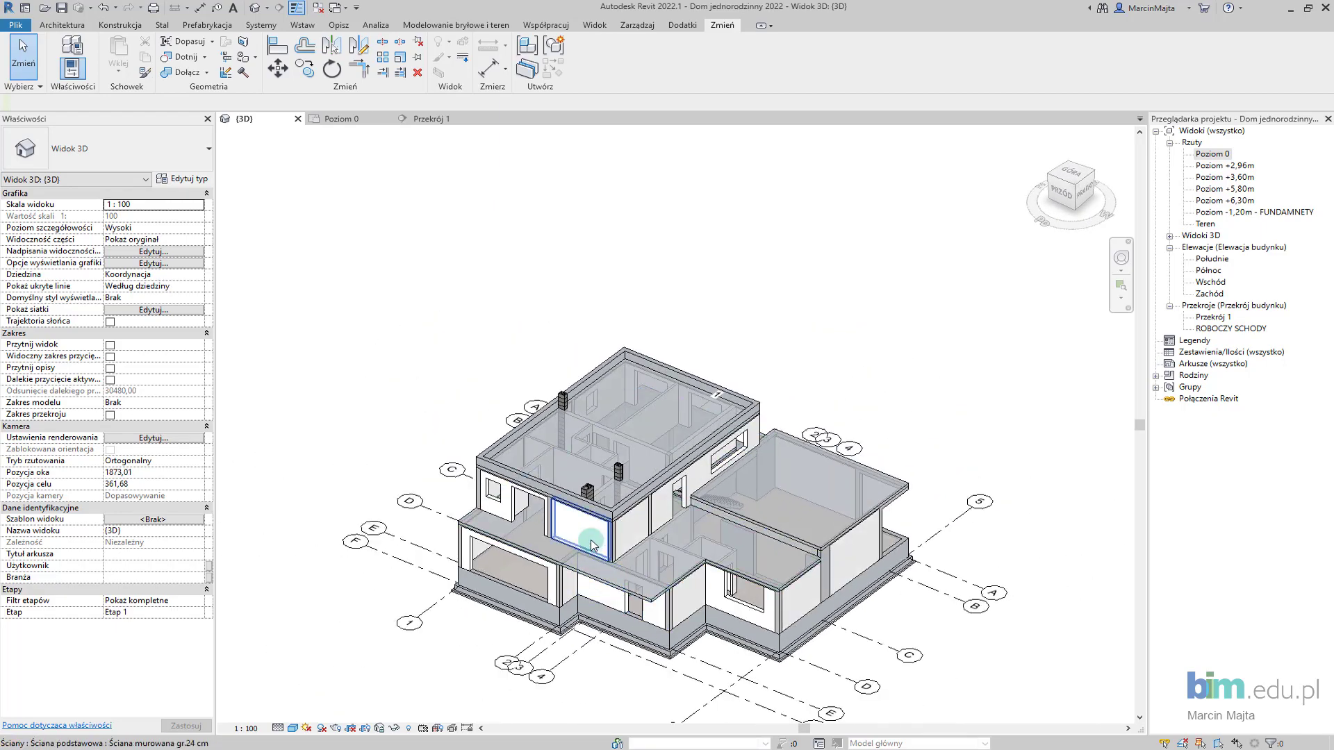
{"action": "scroll", "coordinate": [597, 472], "scroll_direction": "up", "scroll_amount": 3}
{"action": "scroll", "coordinate": [585, 465], "scroll_direction": "up", "scroll_amount": 4}
{"action": "scroll", "coordinate": [432, 646], "scroll_direction": "down", "scroll_amount": 1}
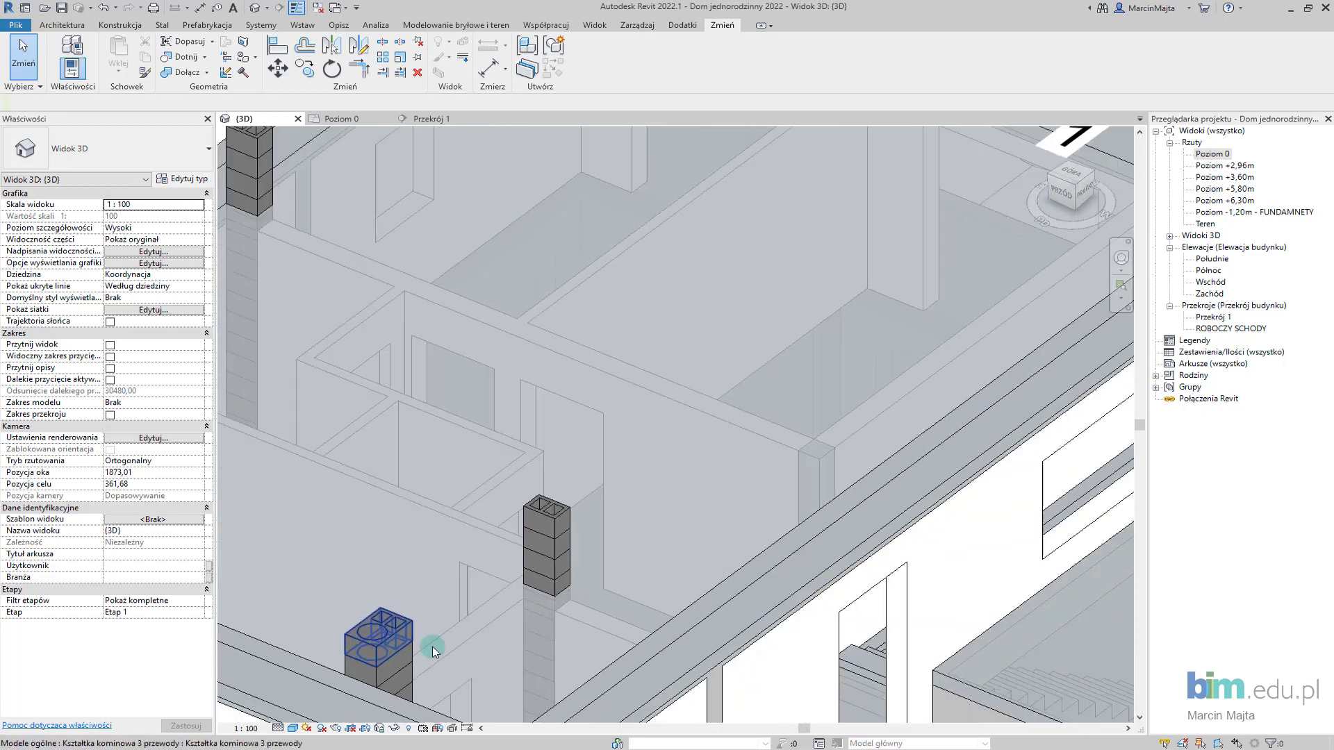
{"action": "scroll", "coordinate": [479, 645], "scroll_direction": "down", "scroll_amount": 2}
{"action": "scroll", "coordinate": [532, 640], "scroll_direction": "down", "scroll_amount": 3}
{"action": "scroll", "coordinate": [556, 472], "scroll_direction": "down", "scroll_amount": 2}
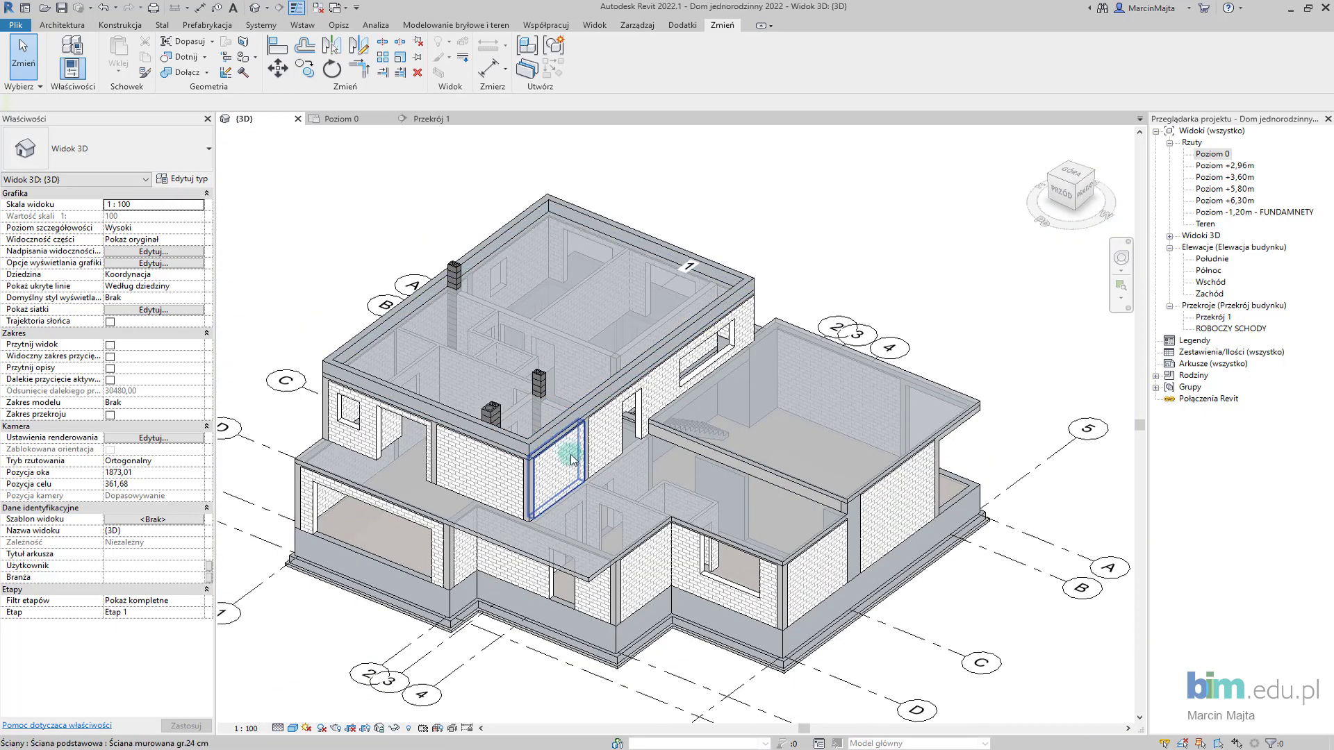
{"action": "scroll", "coordinate": [585, 609], "scroll_direction": "down", "scroll_amount": 1}
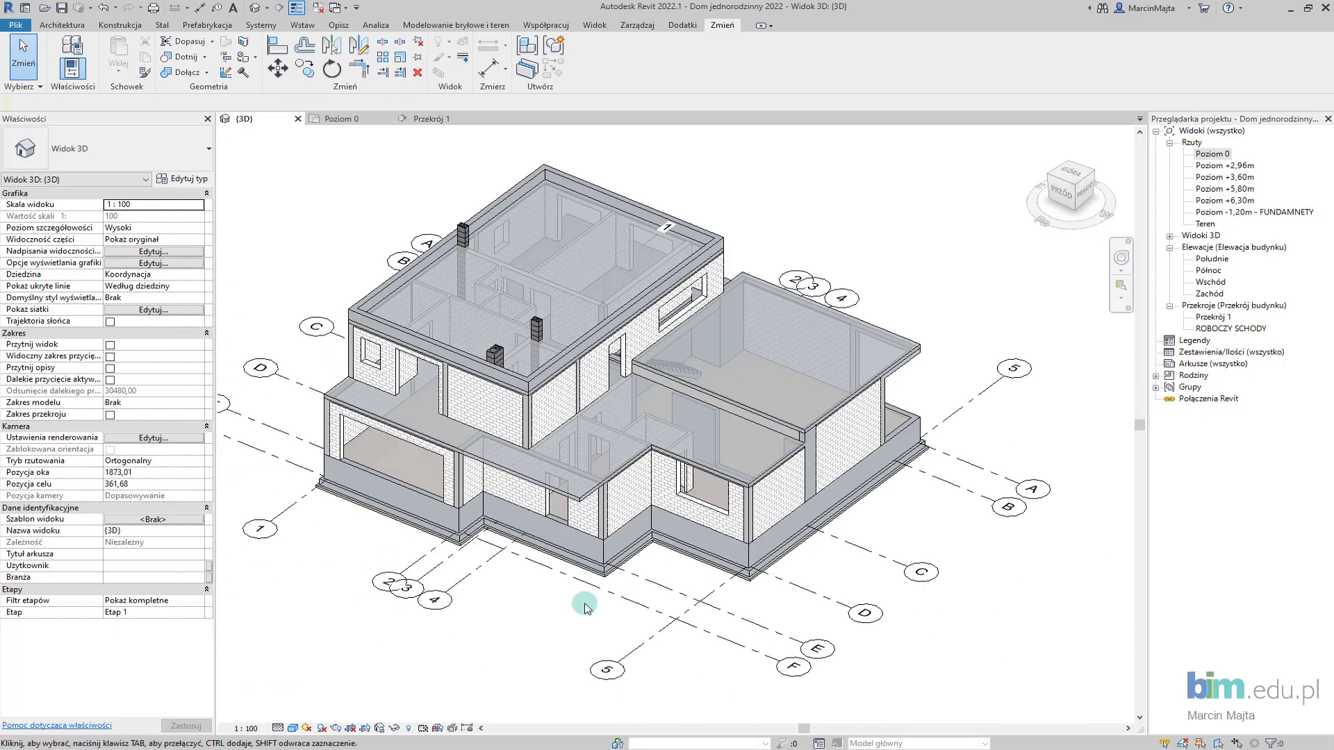